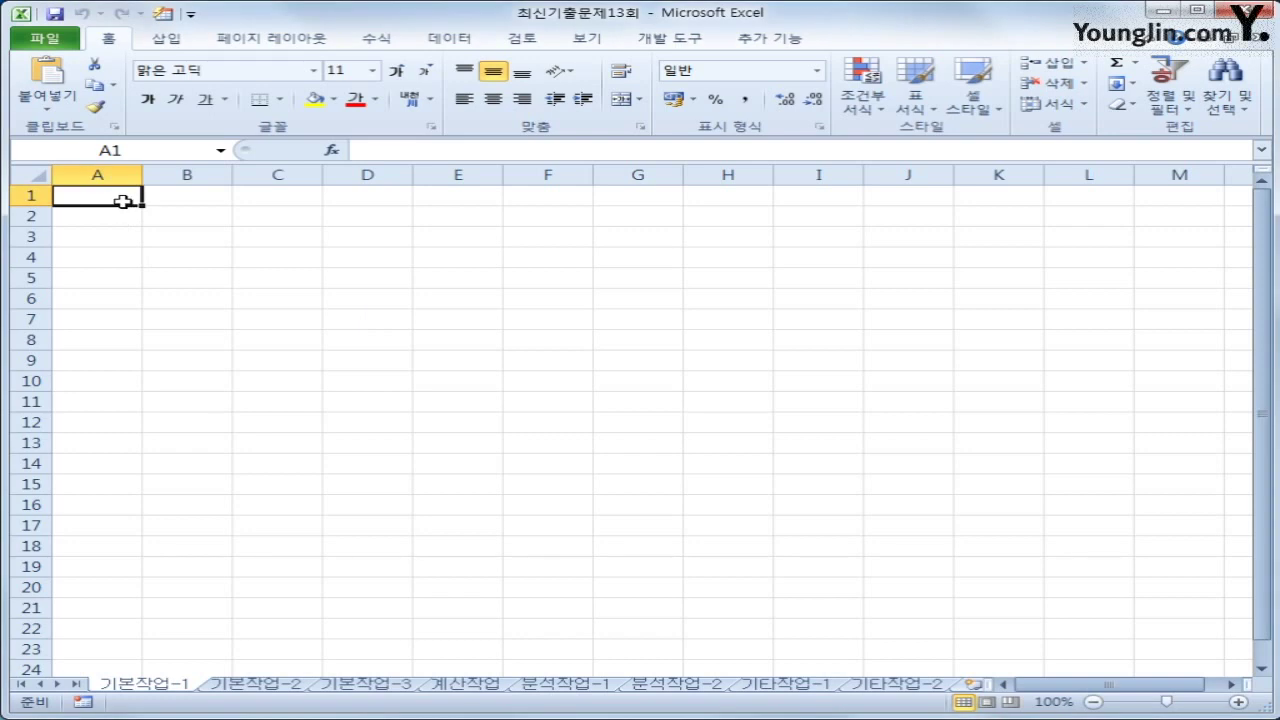
# - Start a Microsoft Query import using the MS Access Database source and connect to 등록관리.accdb
pyautogui.click(438, 47)
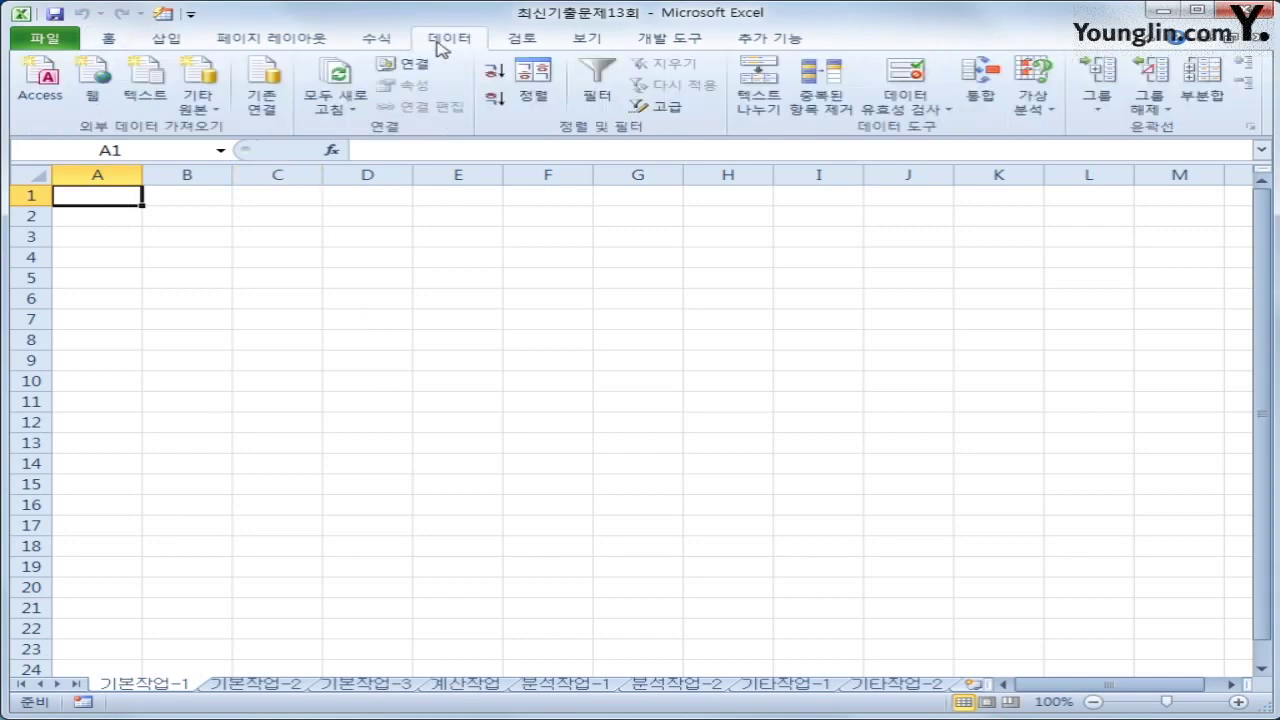
pyautogui.click(200, 112)
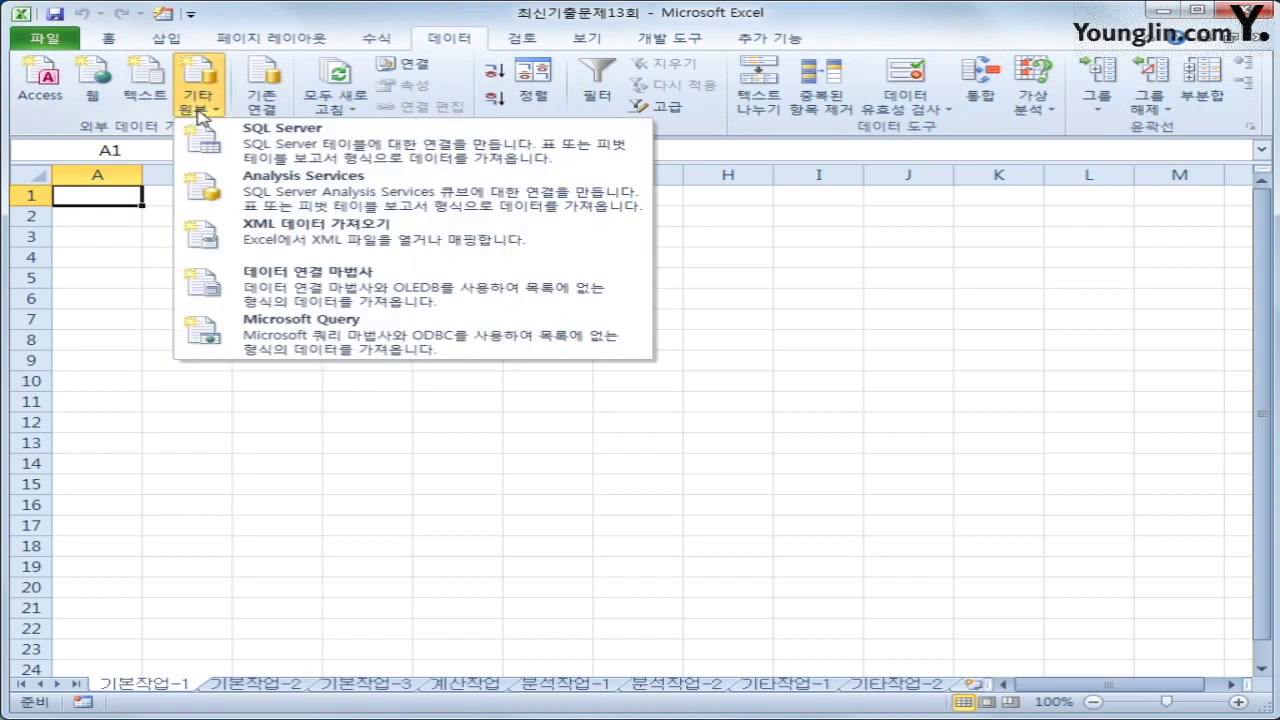
pyautogui.click(318, 350)
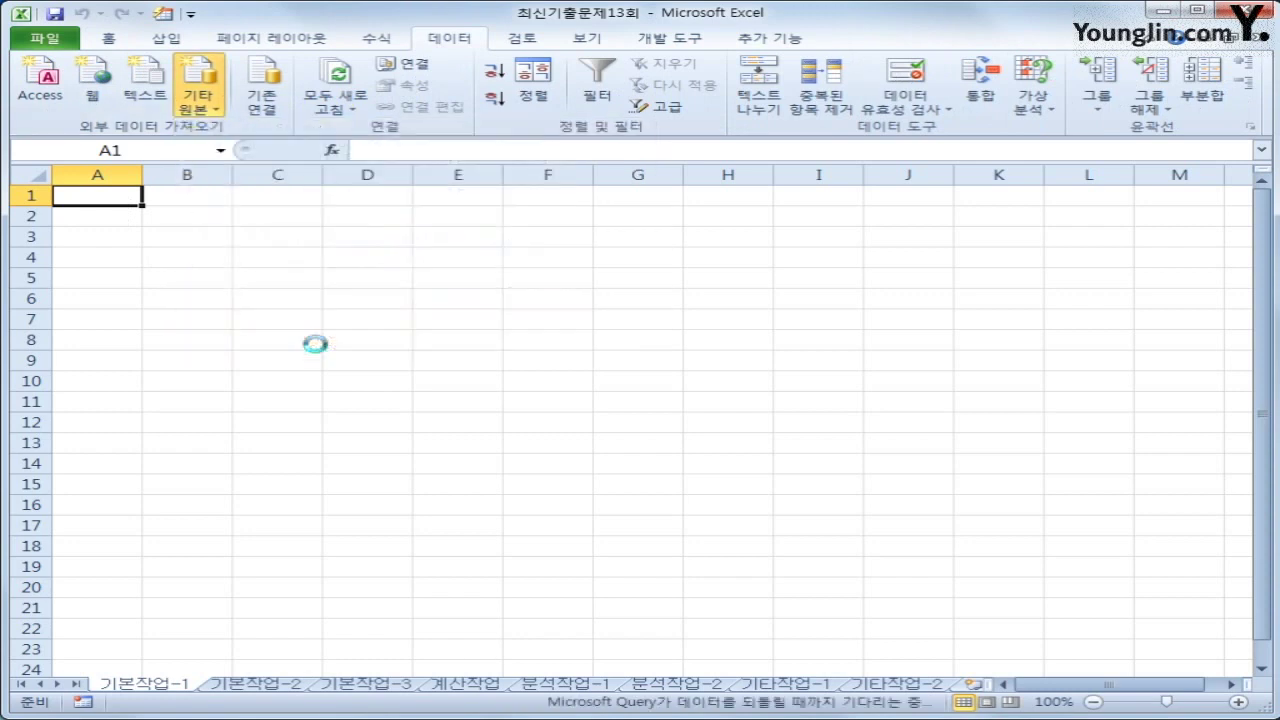
pyautogui.click(440, 428)
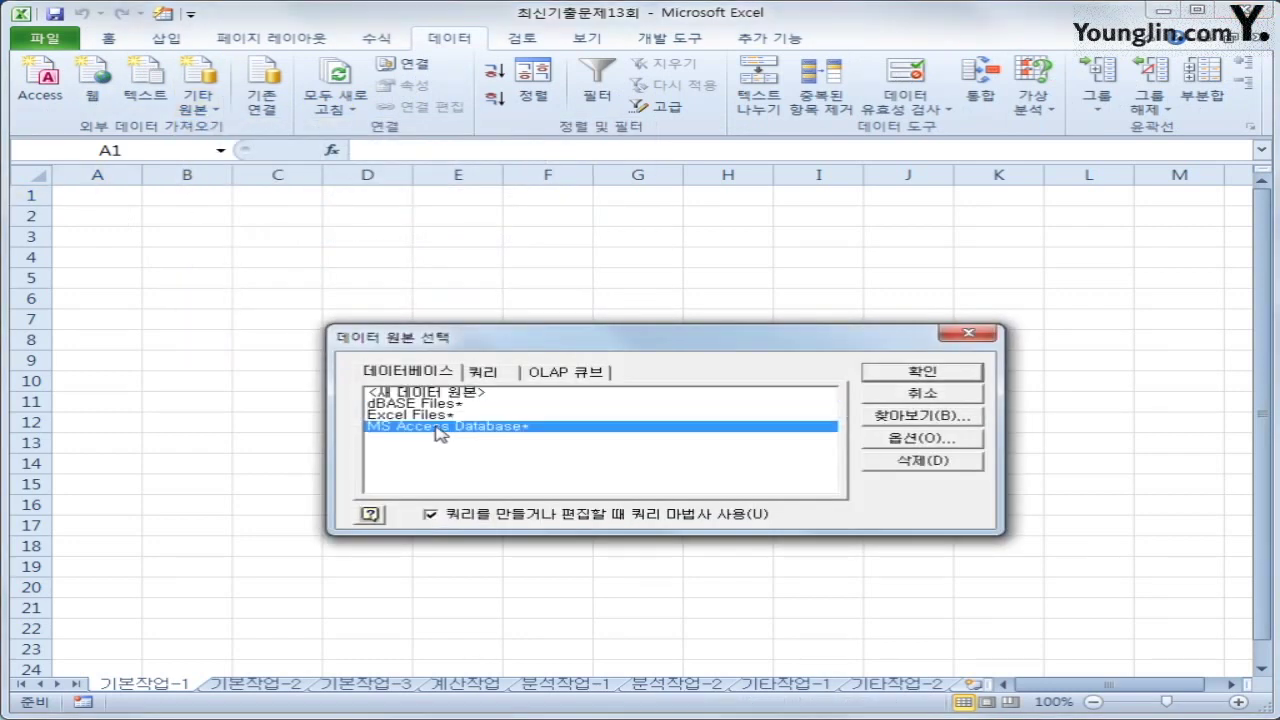
pyautogui.click(920, 376)
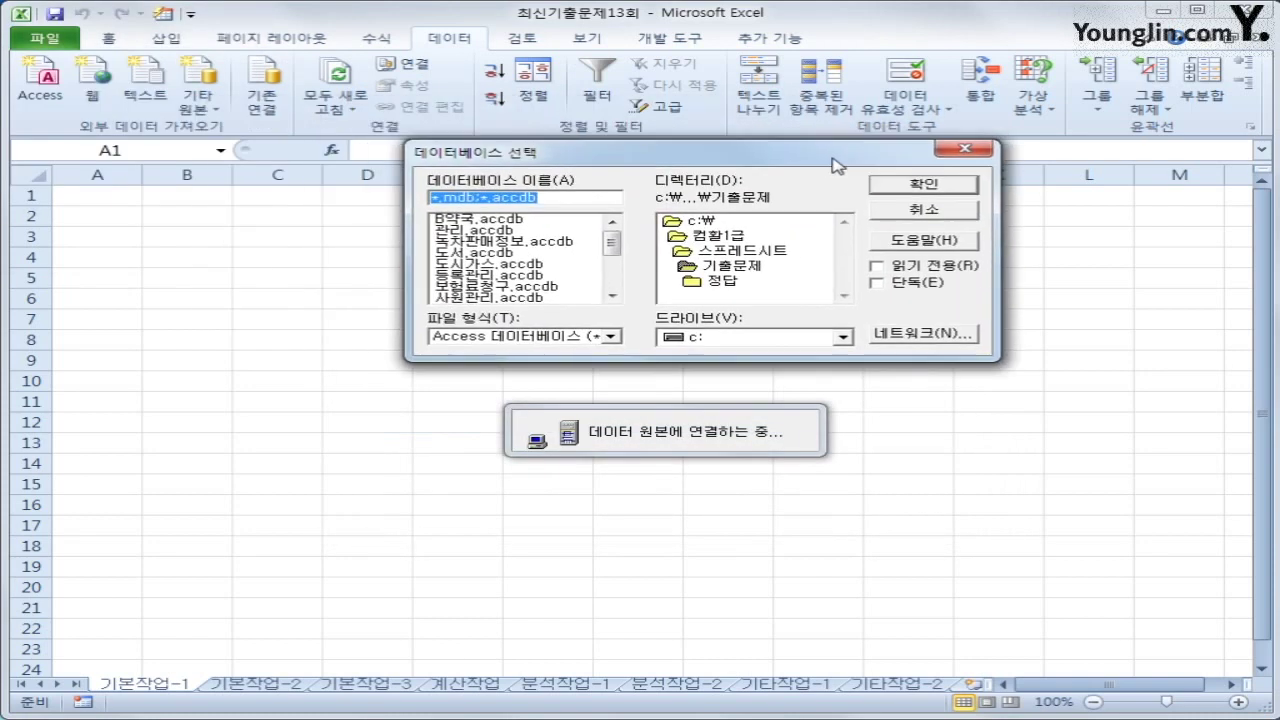
pyautogui.click(533, 280)
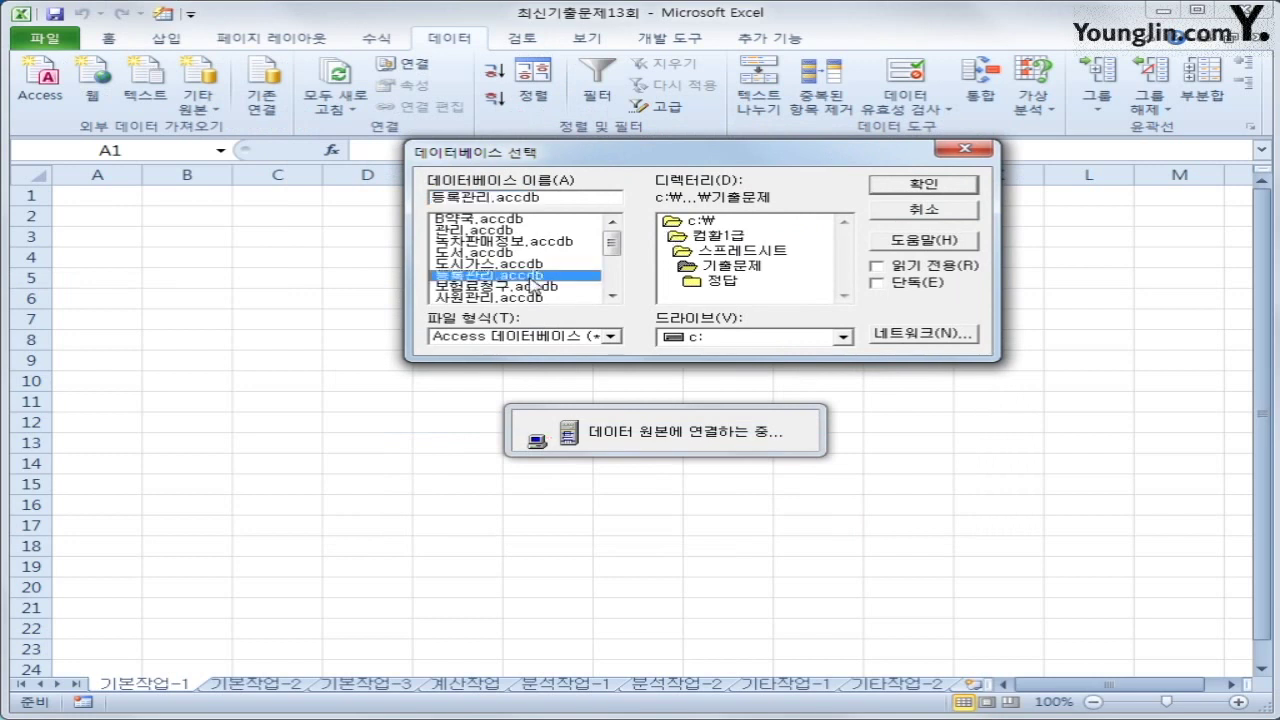
pyautogui.click(895, 189)
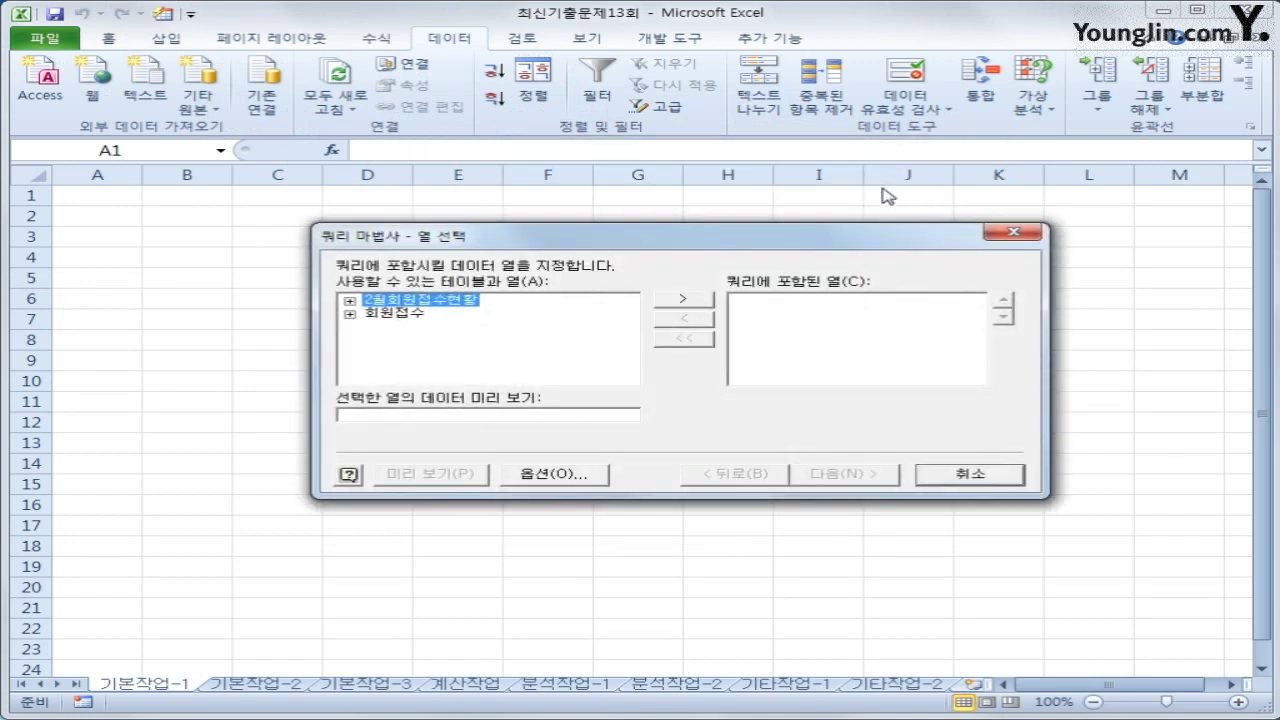
# - Include the 강사명, 강좌명, 회원명, 수강료, 수강변경 and 강좌요일 columns of the 회원접수 table in the query, in that order
pyautogui.click(396, 316)
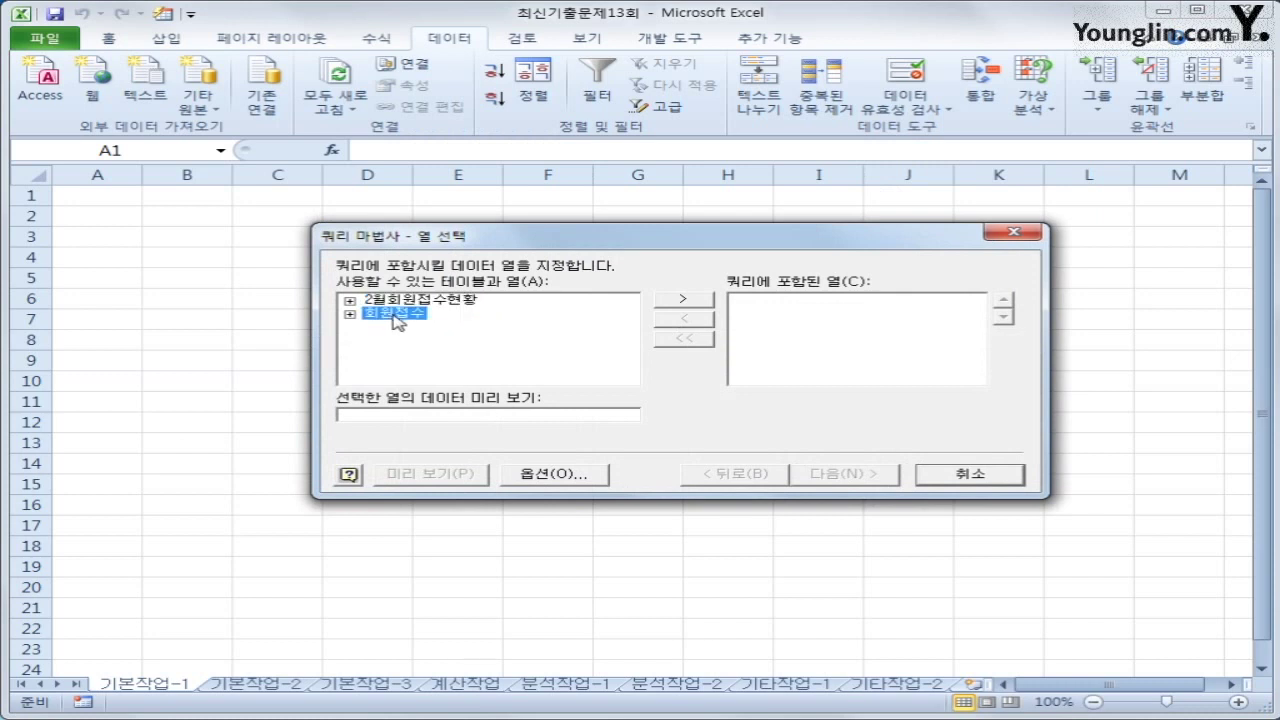
pyautogui.doubleClick(396, 316)
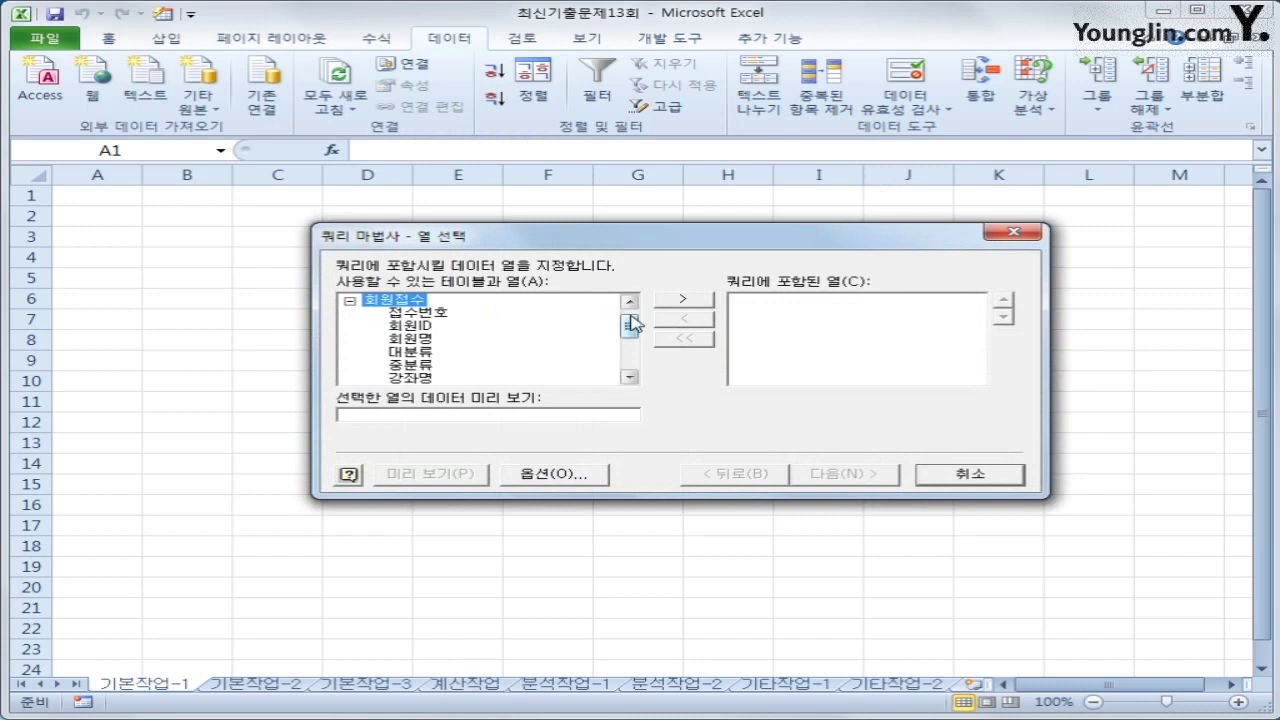
pyautogui.moveTo(630, 326); pyautogui.dragTo(633, 341)
pyautogui.doubleClick(425, 354)
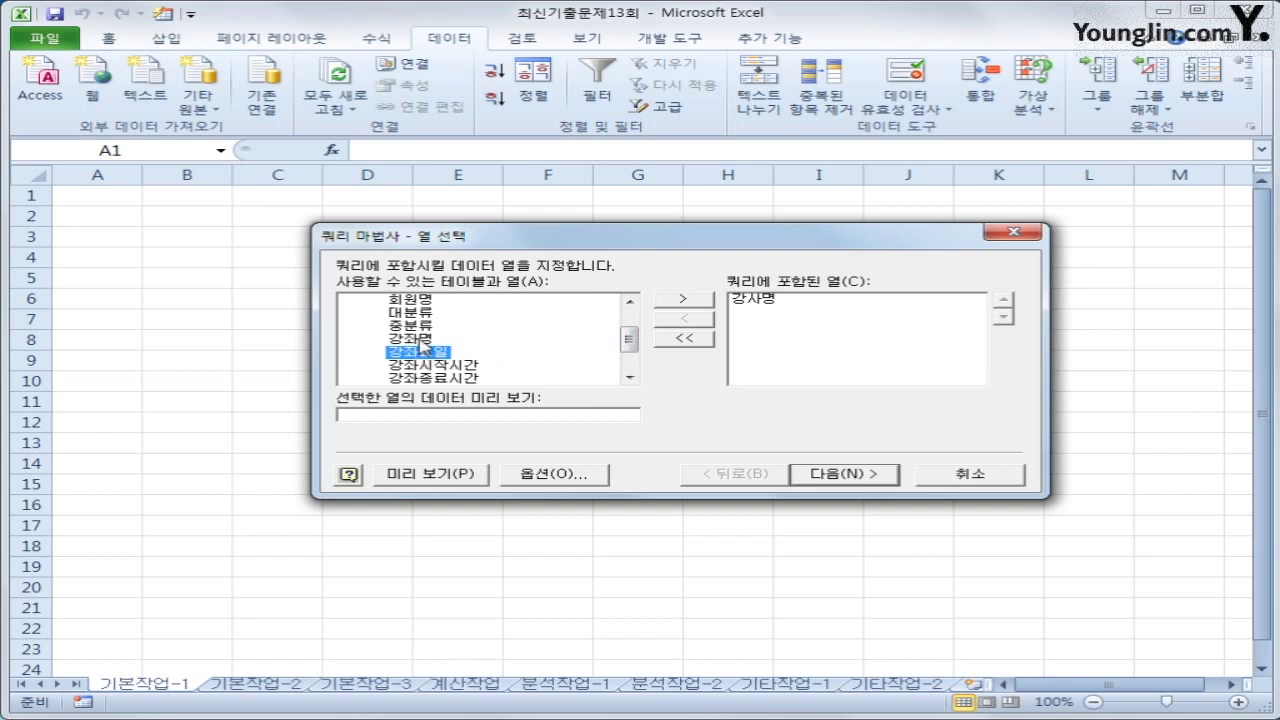
pyautogui.doubleClick(421, 340)
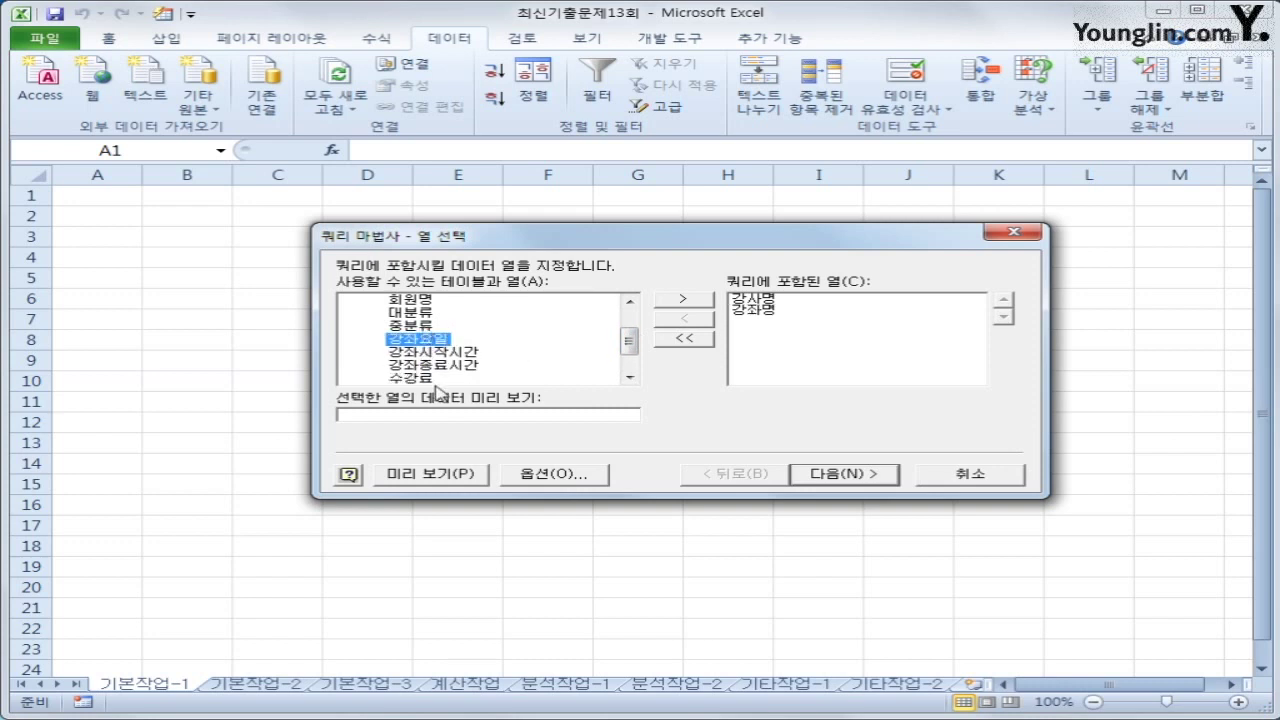
pyautogui.click(424, 302)
pyautogui.doubleClick(426, 304)
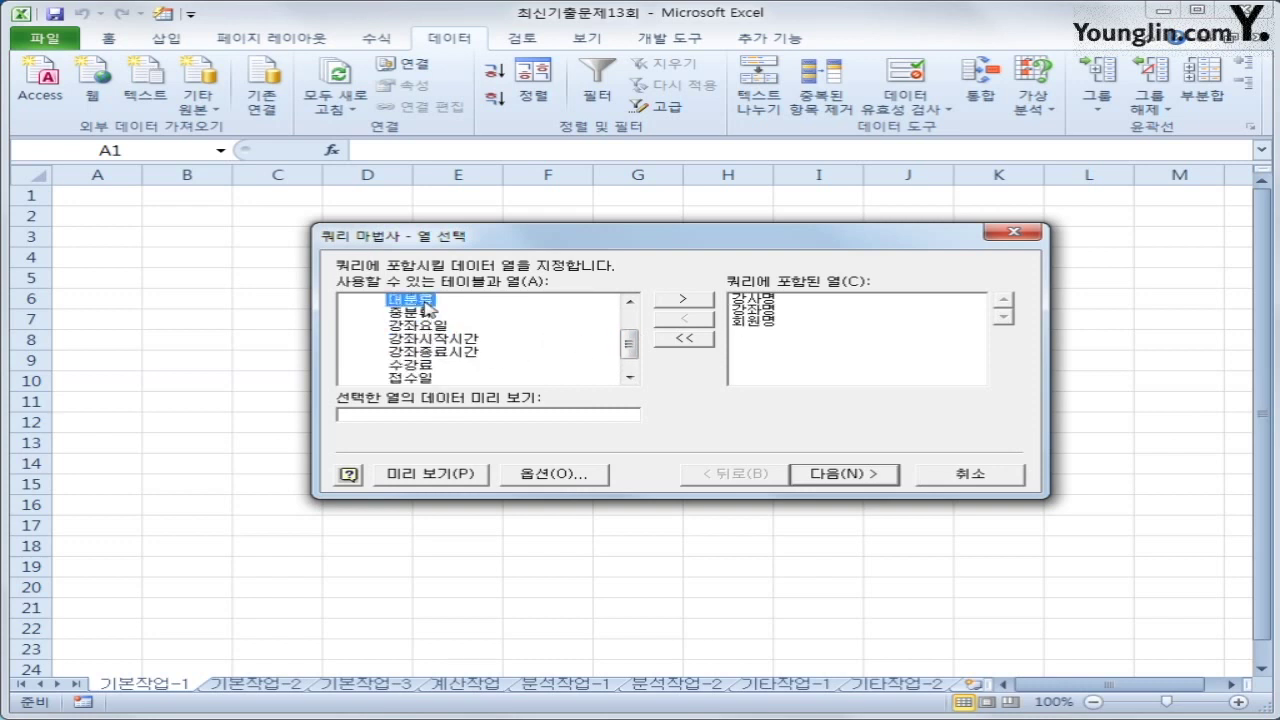
pyautogui.doubleClick(426, 365)
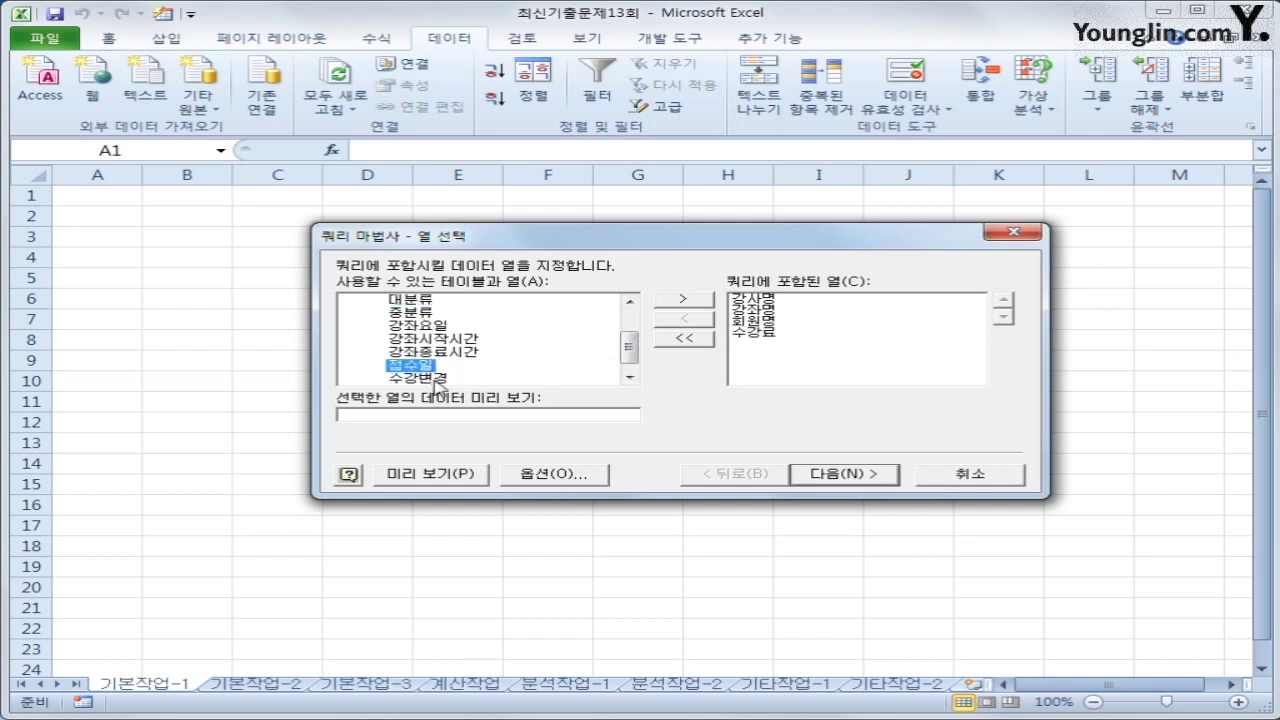
pyautogui.doubleClick(432, 378)
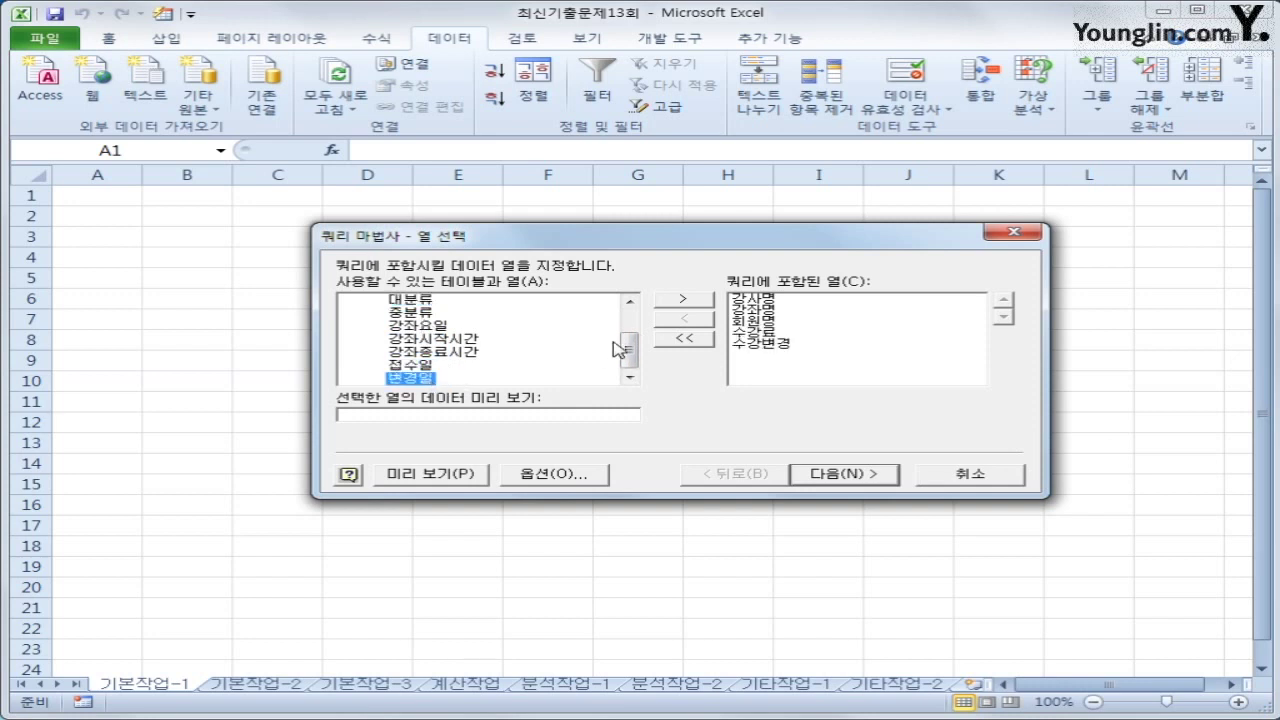
pyautogui.doubleClick(437, 328)
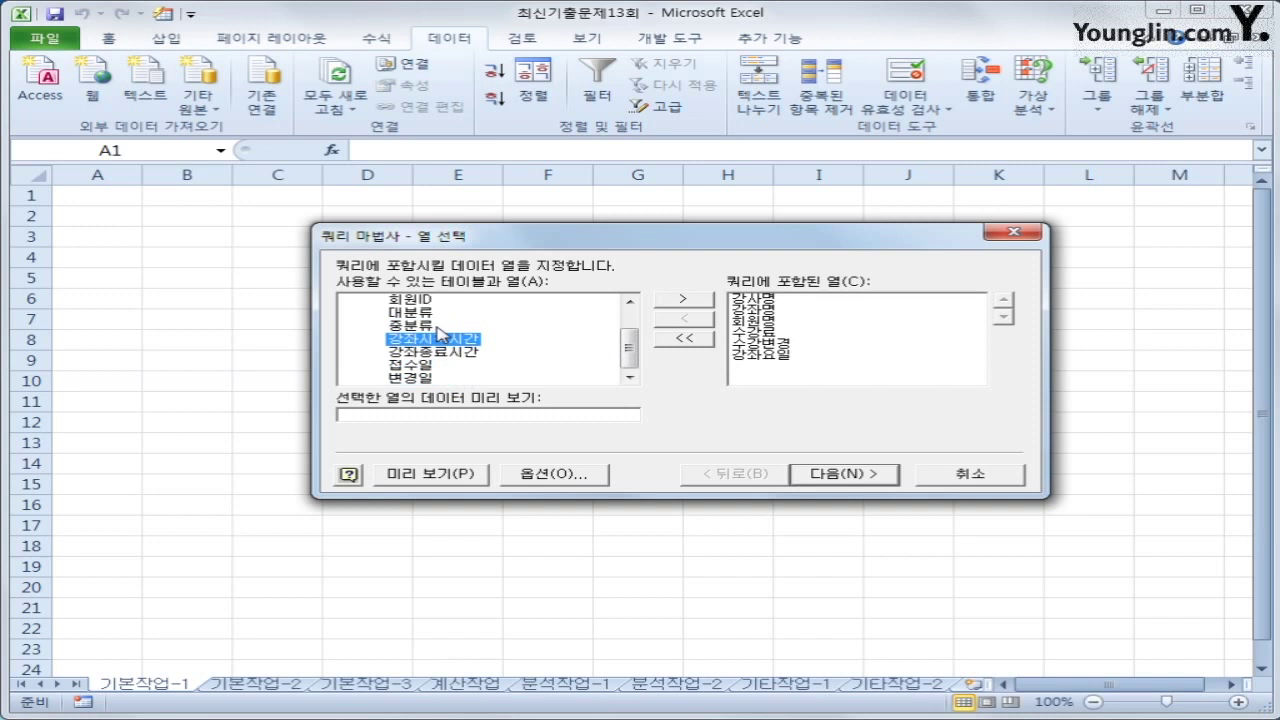
pyautogui.click(885, 478)
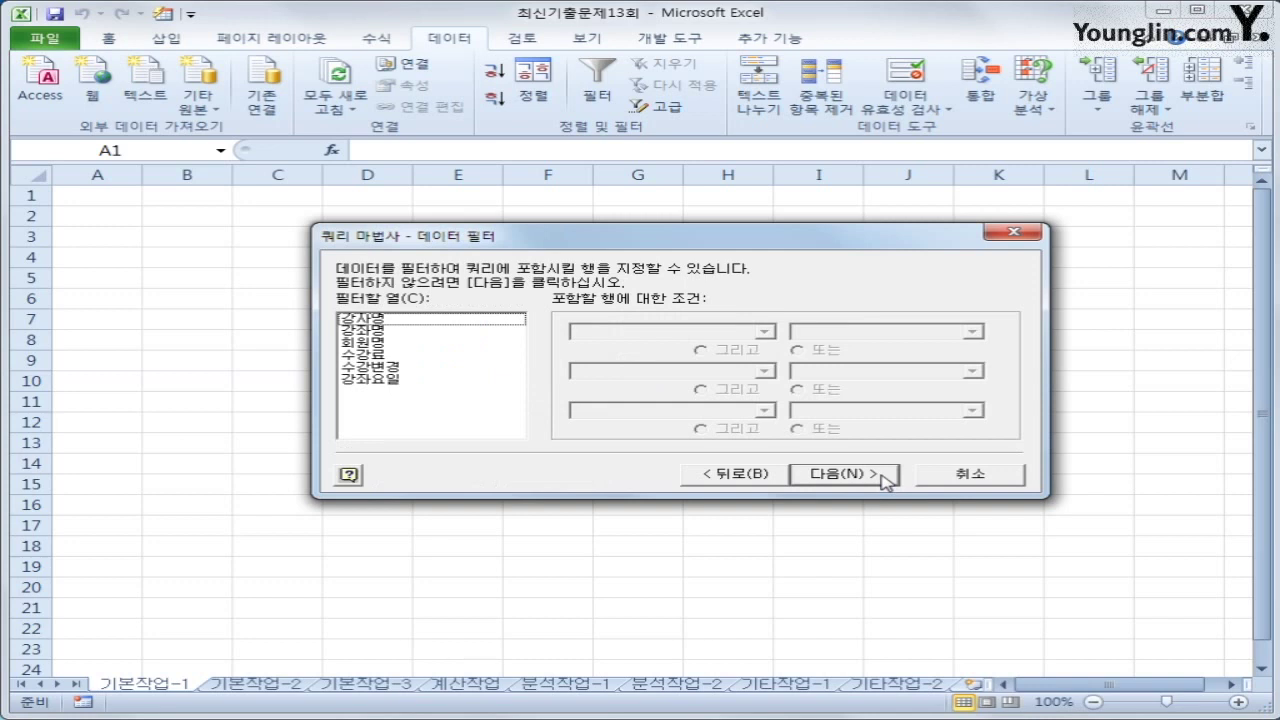
# - Add a query filter condition requiring 강사명 to equal the first instructor's full name
pyautogui.click(443, 331)
pyautogui.click(476, 320)
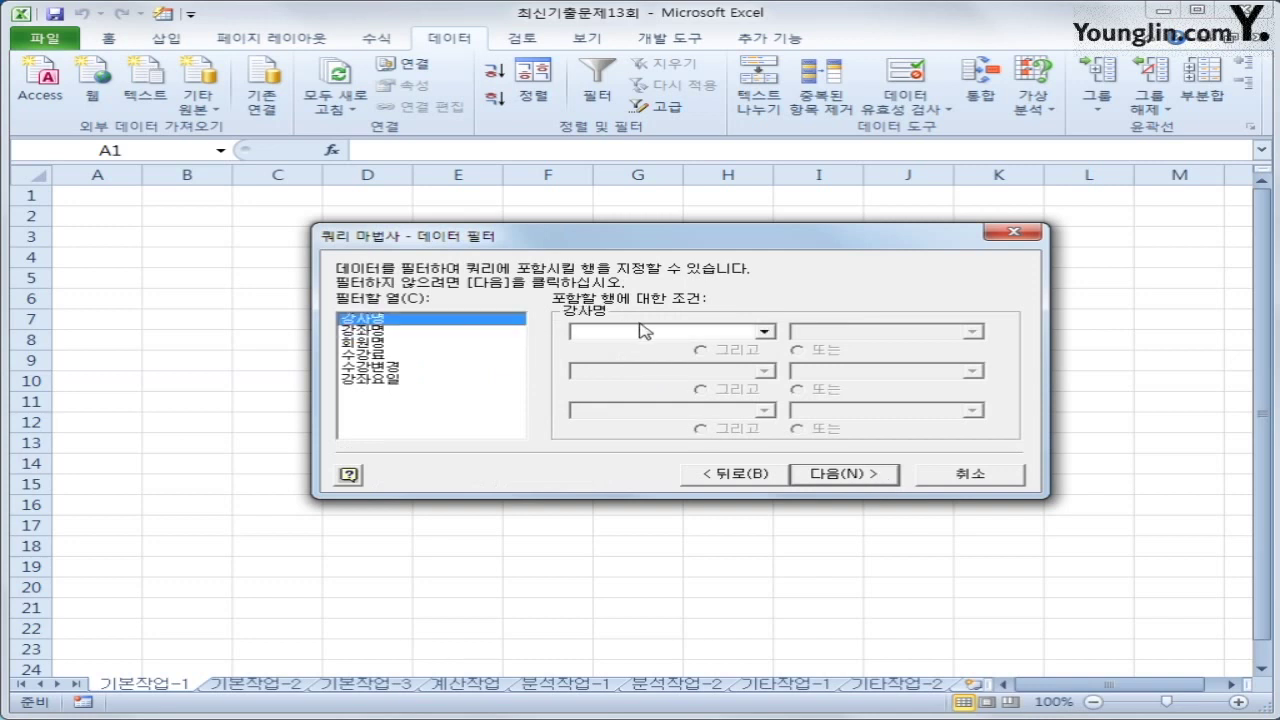
pyautogui.click(716, 332)
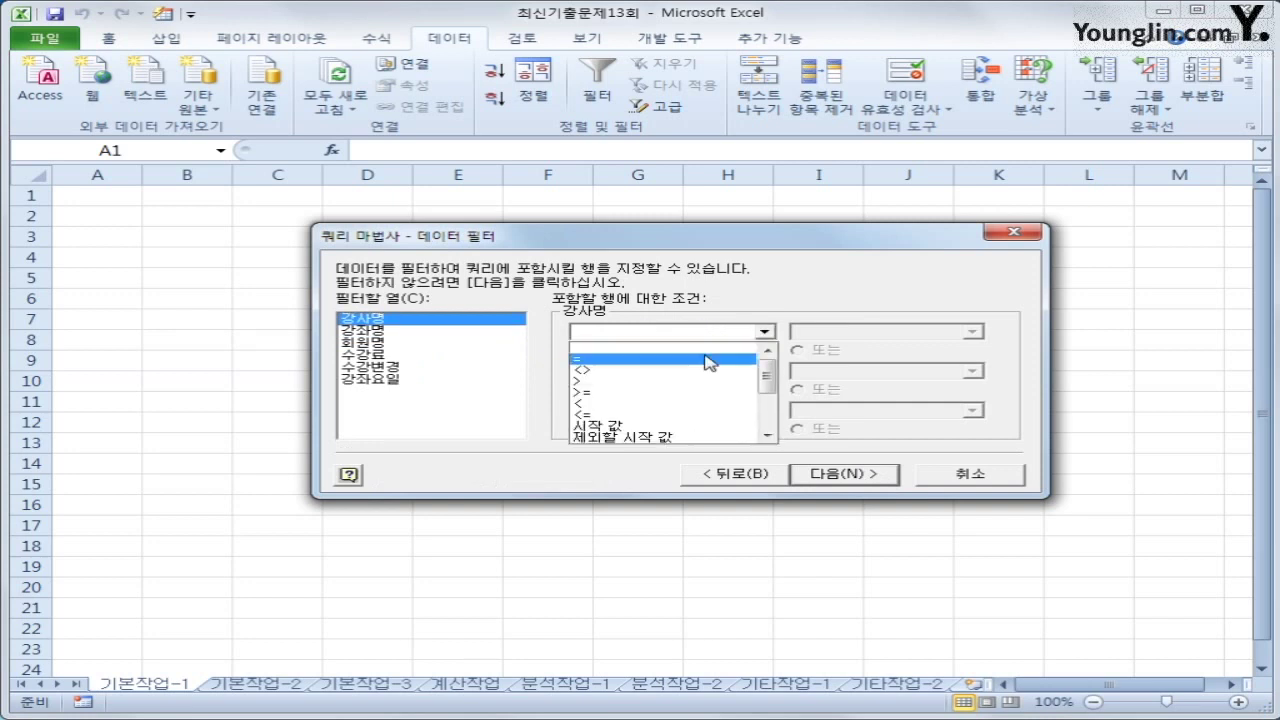
pyautogui.click(704, 359)
pyautogui.click(972, 332)
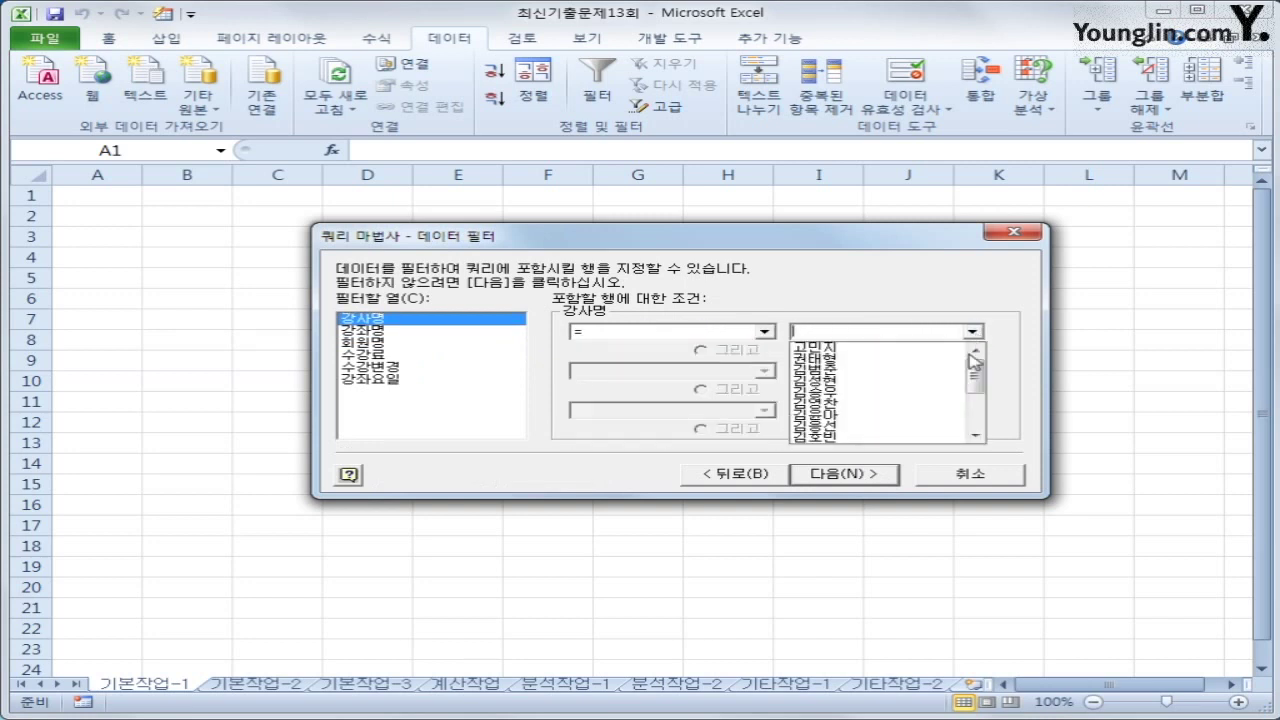
pyautogui.click(950, 436)
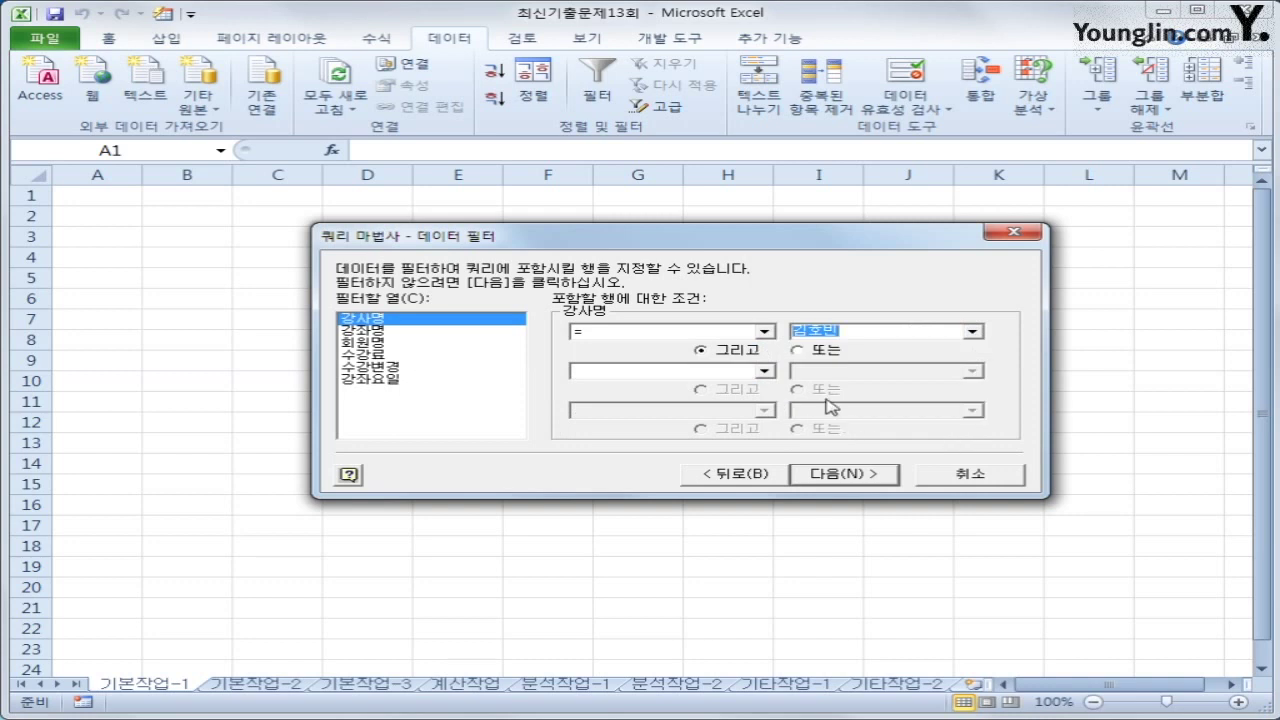
# - Add an alternative (또는) condition on 강사명 that equals the second instructor's full name
pyautogui.click(810, 352)
pyautogui.click(766, 372)
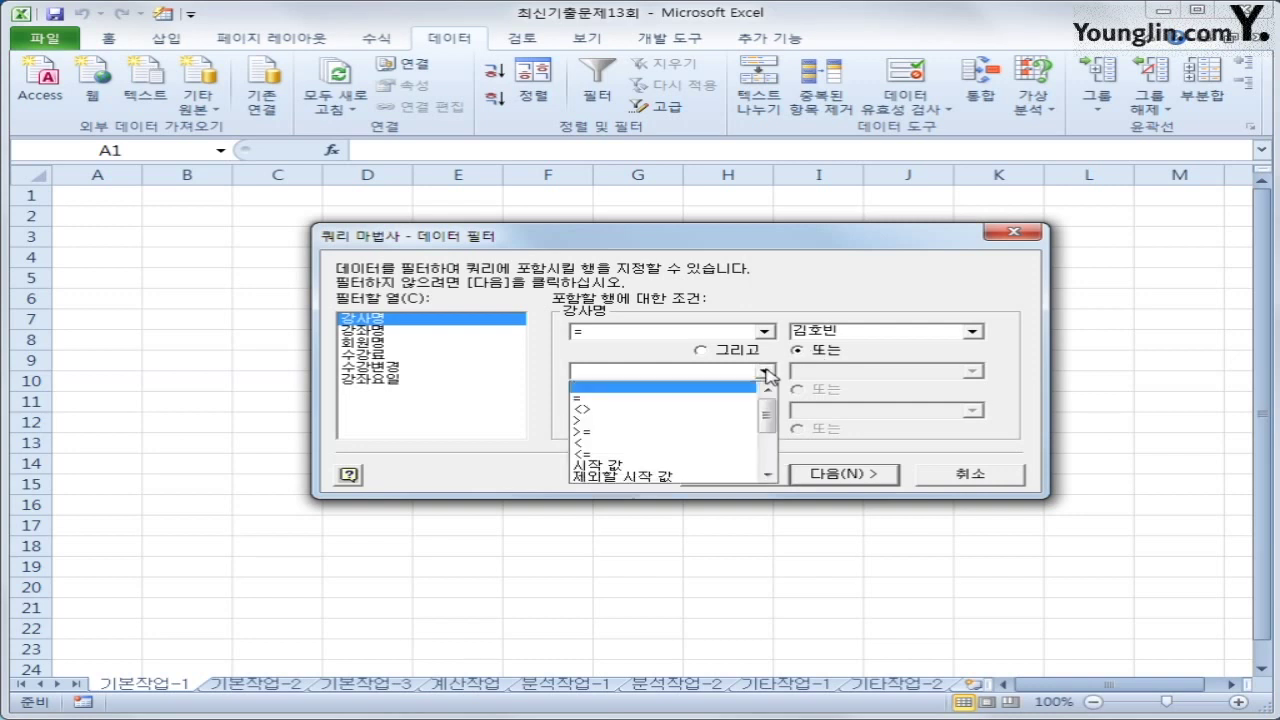
pyautogui.click(727, 403)
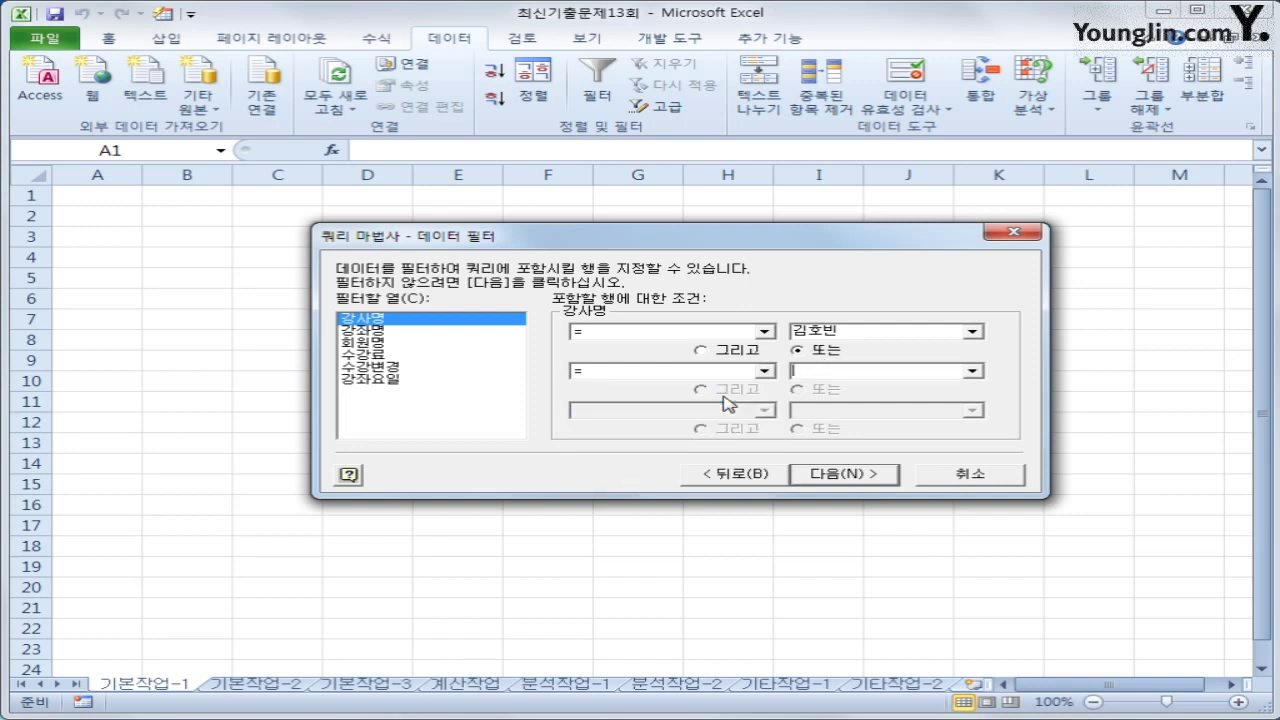
pyautogui.click(971, 372)
pyautogui.click(948, 457)
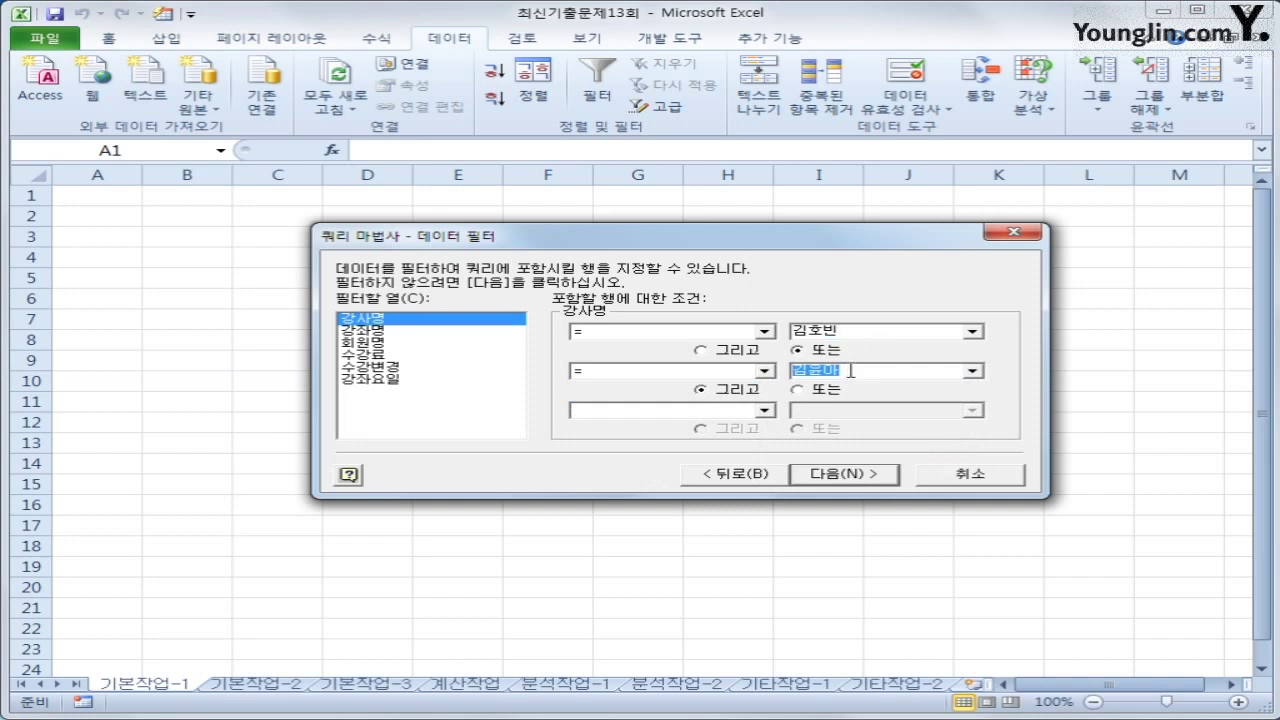
# - Filter 수강변경 to equal 0 and proceed to the sort order settings
pyautogui.click(478, 370)
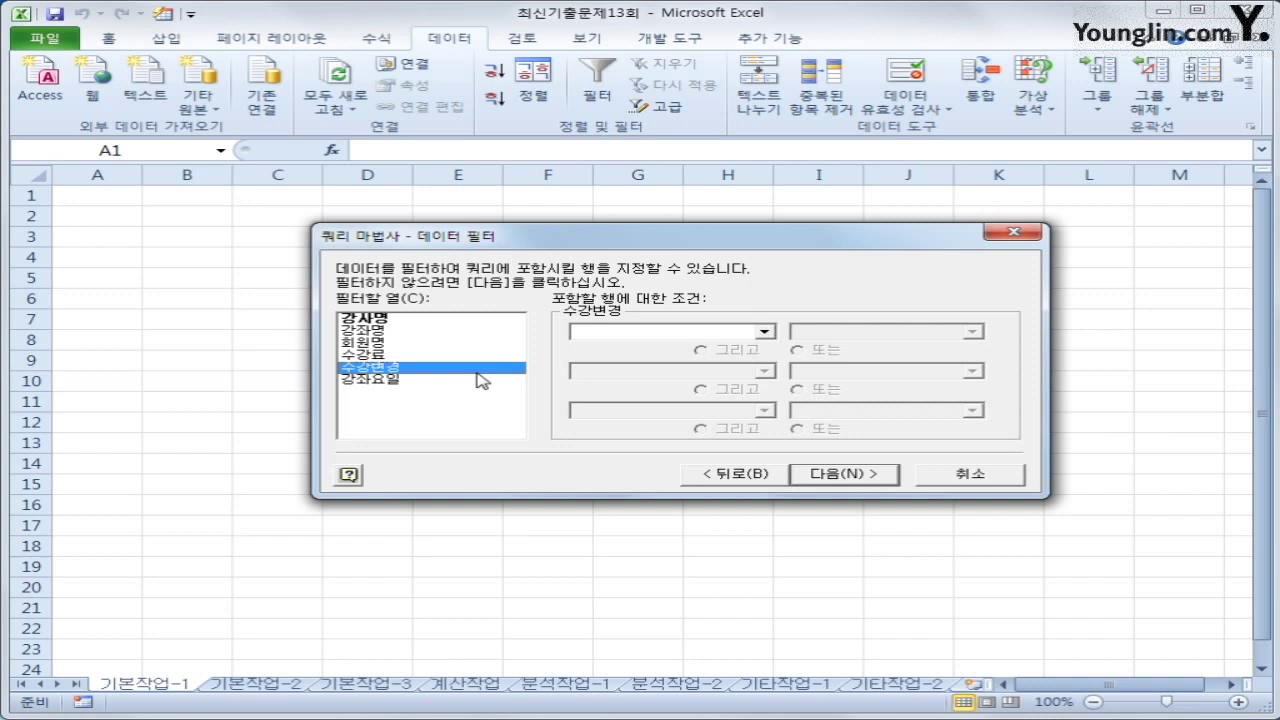
pyautogui.click(765, 331)
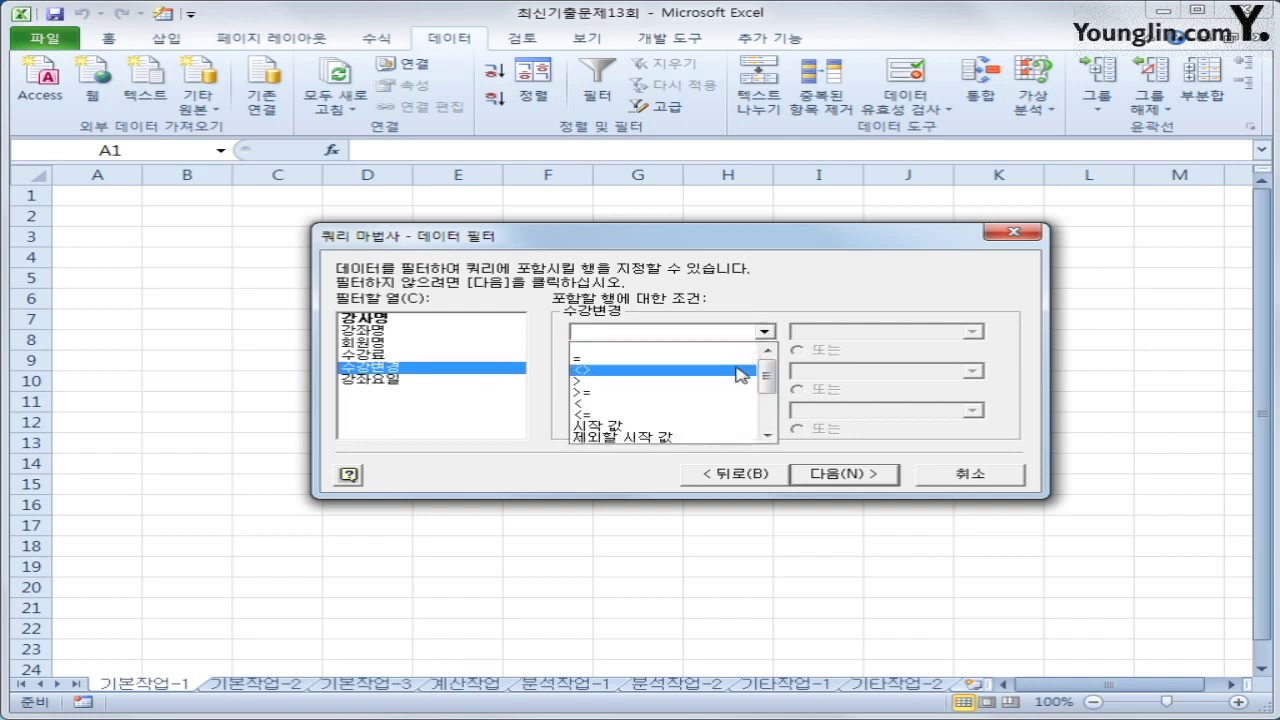
pyautogui.click(737, 360)
pyautogui.write('0')
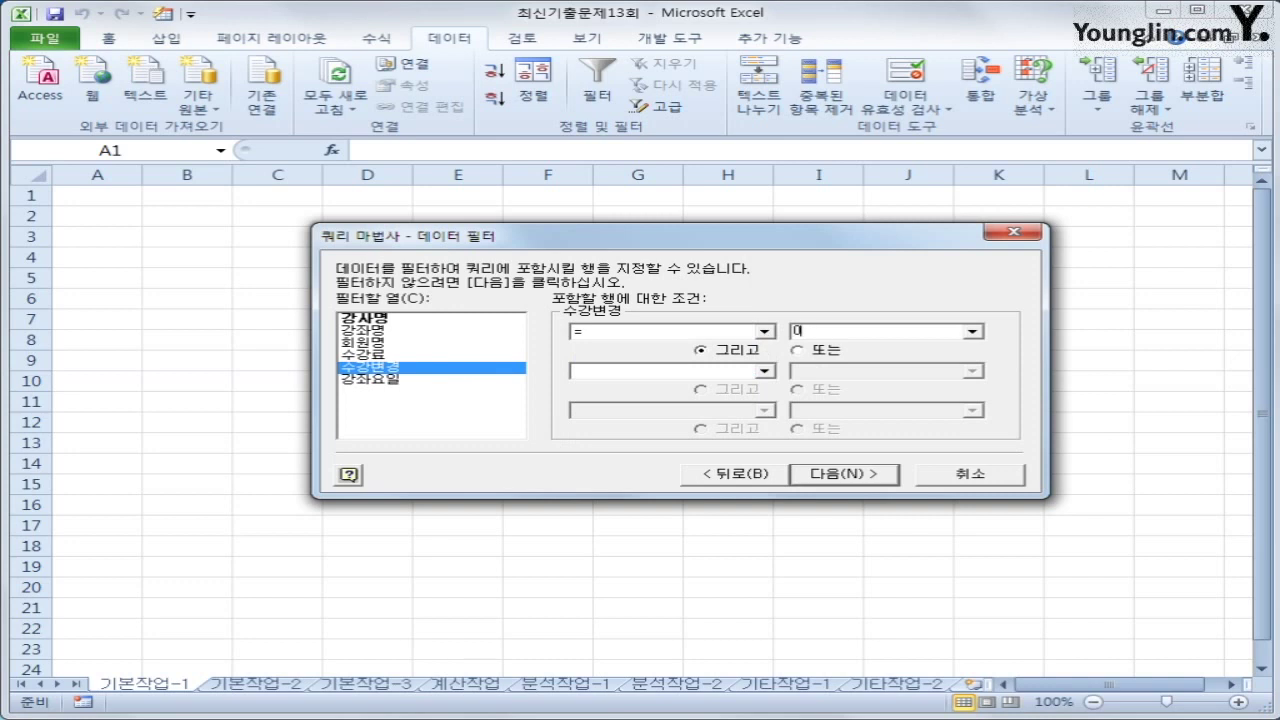
pyautogui.click(835, 478)
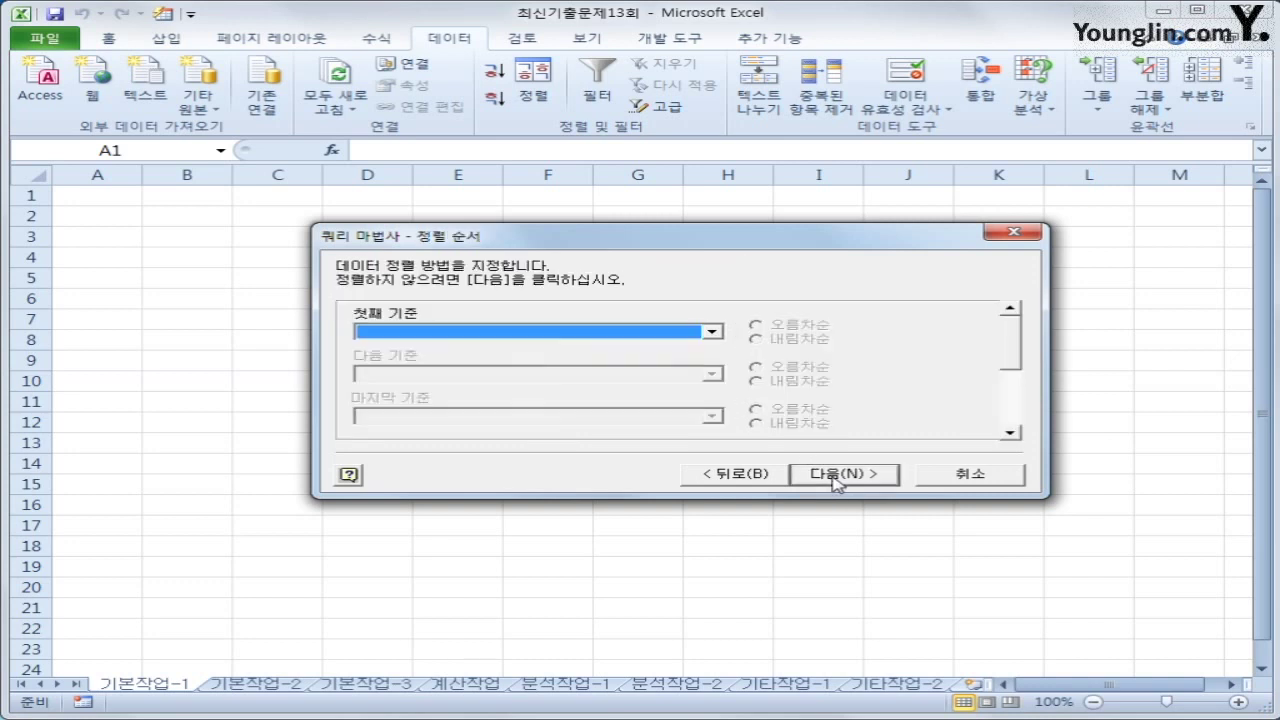
# - Sort the query in ascending order by 강사명, then 강좌명, then 회원명
pyautogui.click(675, 335)
pyautogui.click(672, 360)
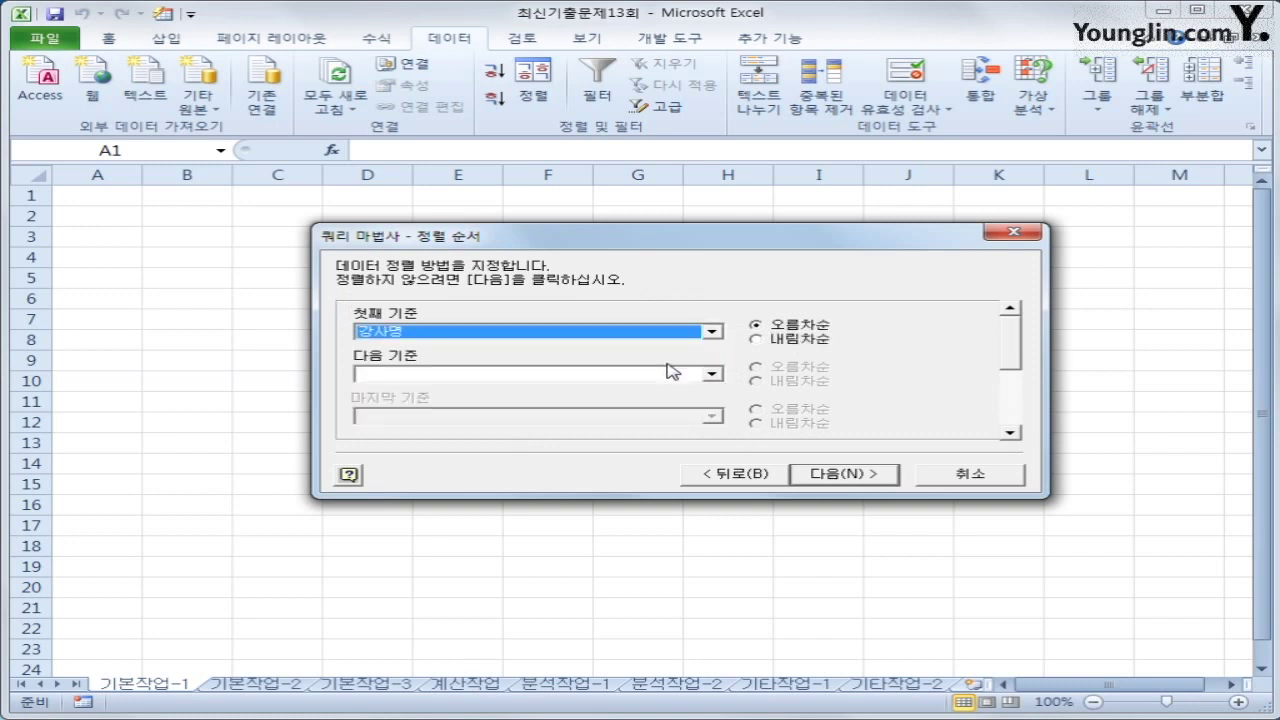
pyautogui.click(679, 377)
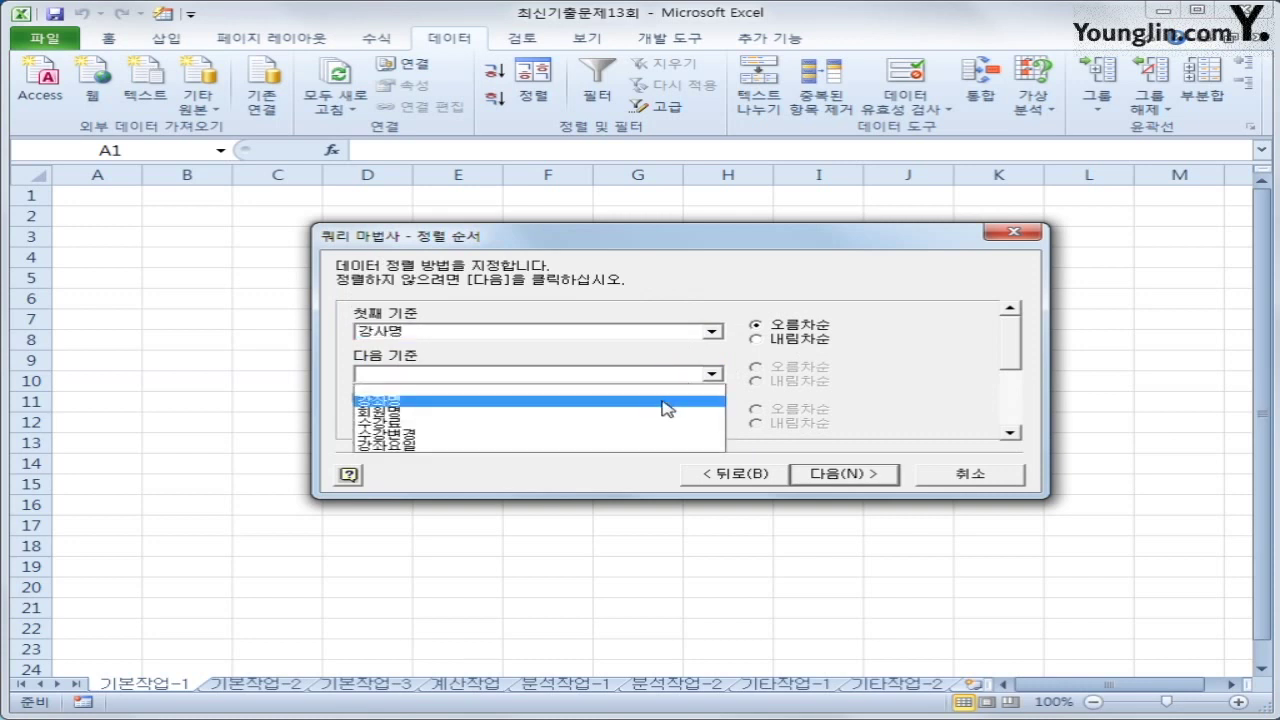
pyautogui.click(660, 403)
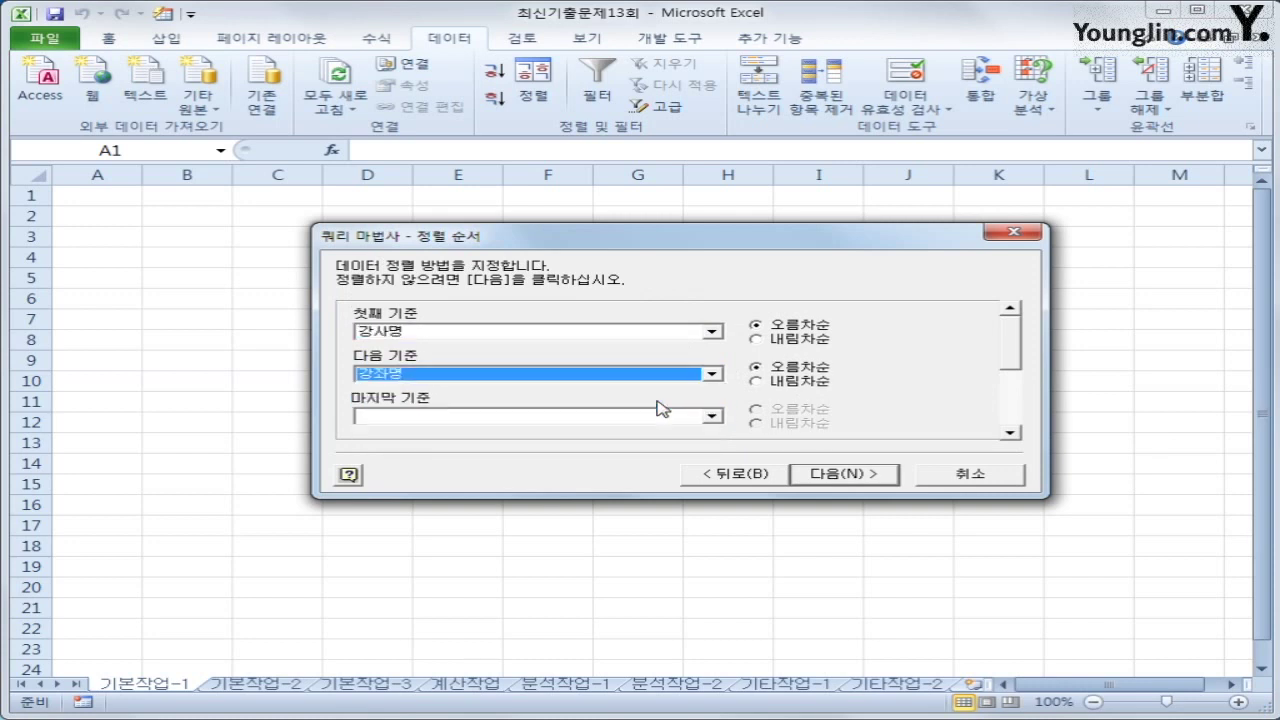
pyautogui.click(664, 420)
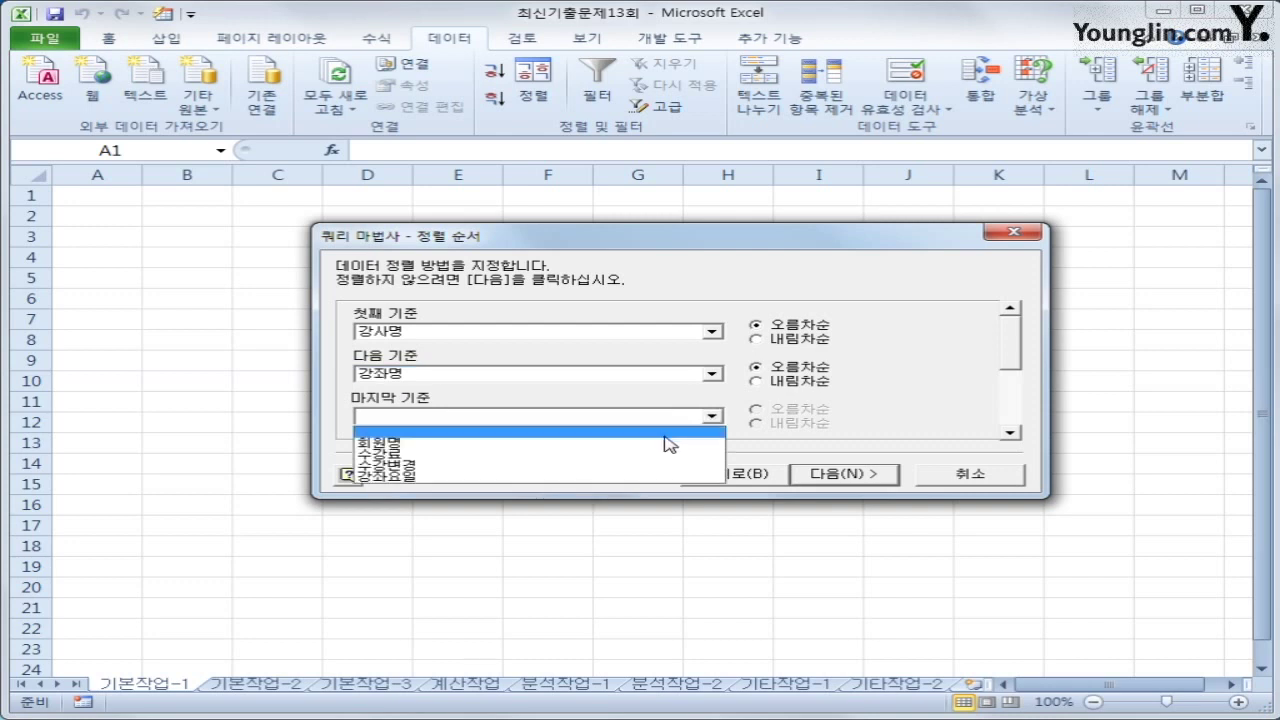
pyautogui.click(668, 445)
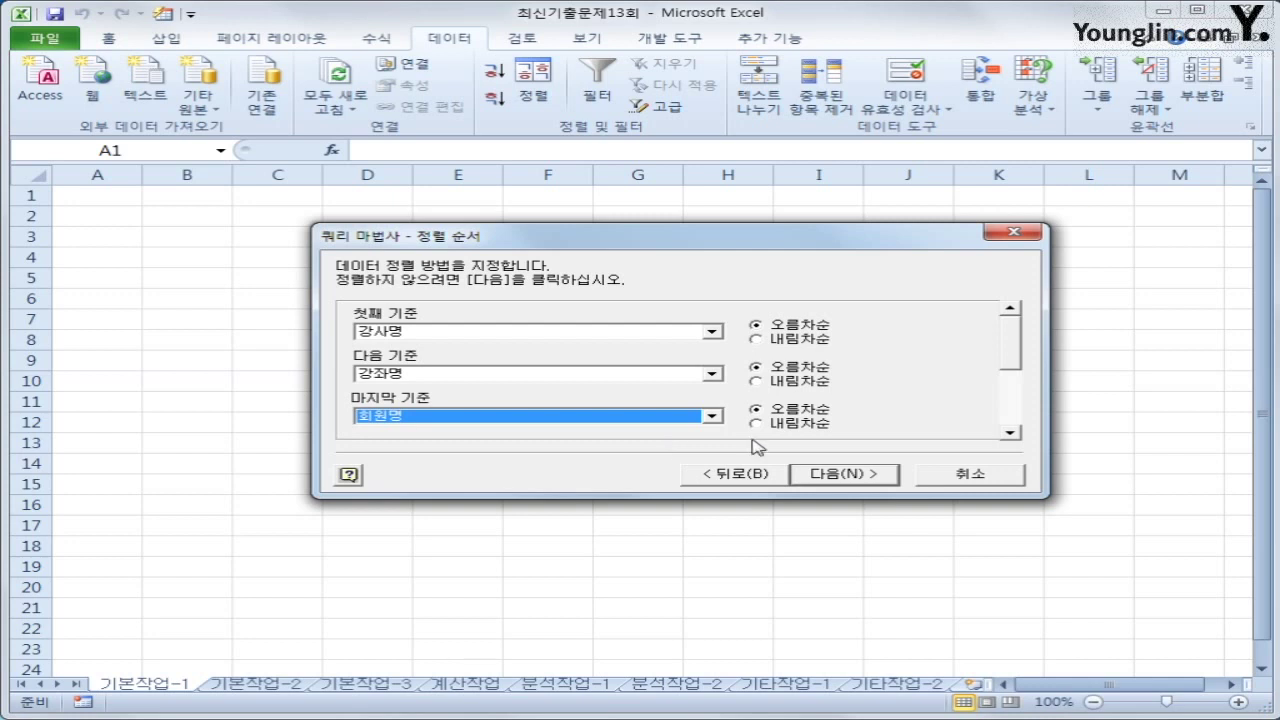
pyautogui.click(835, 474)
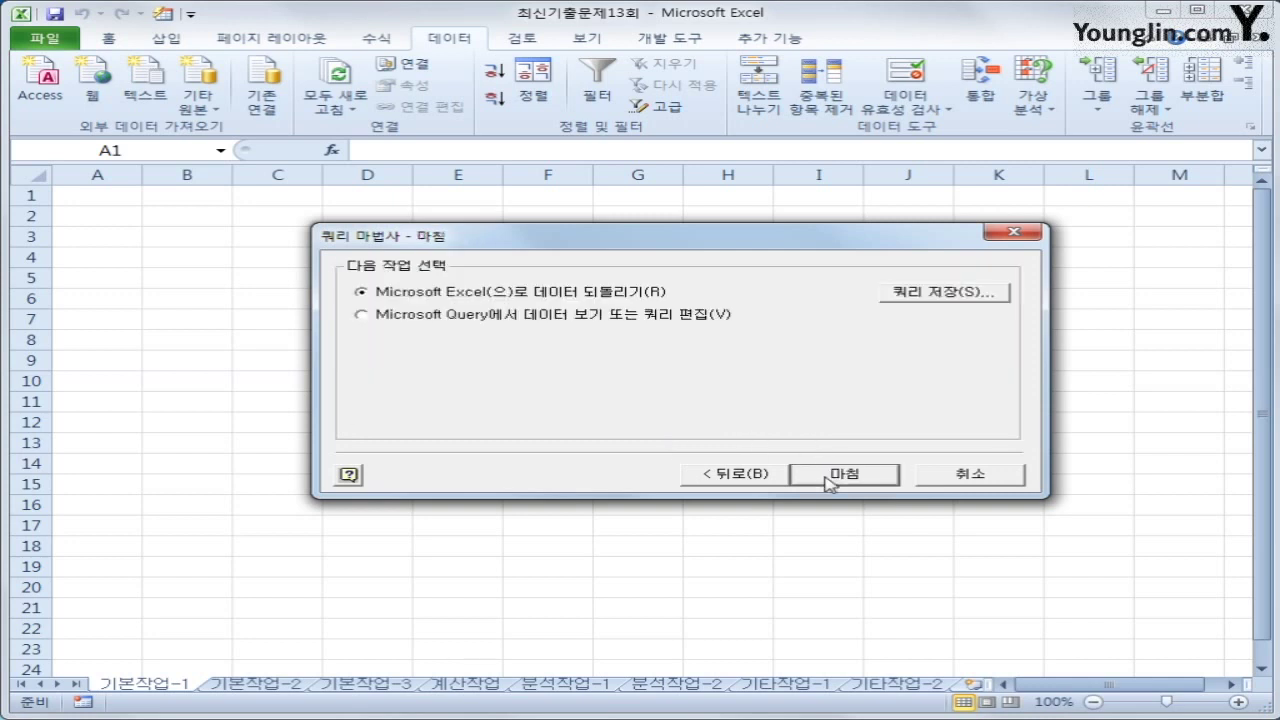
# - Finish the query and return the data to Excel as a table at cell A1 of the existing worksheet
pyautogui.click(830, 482)
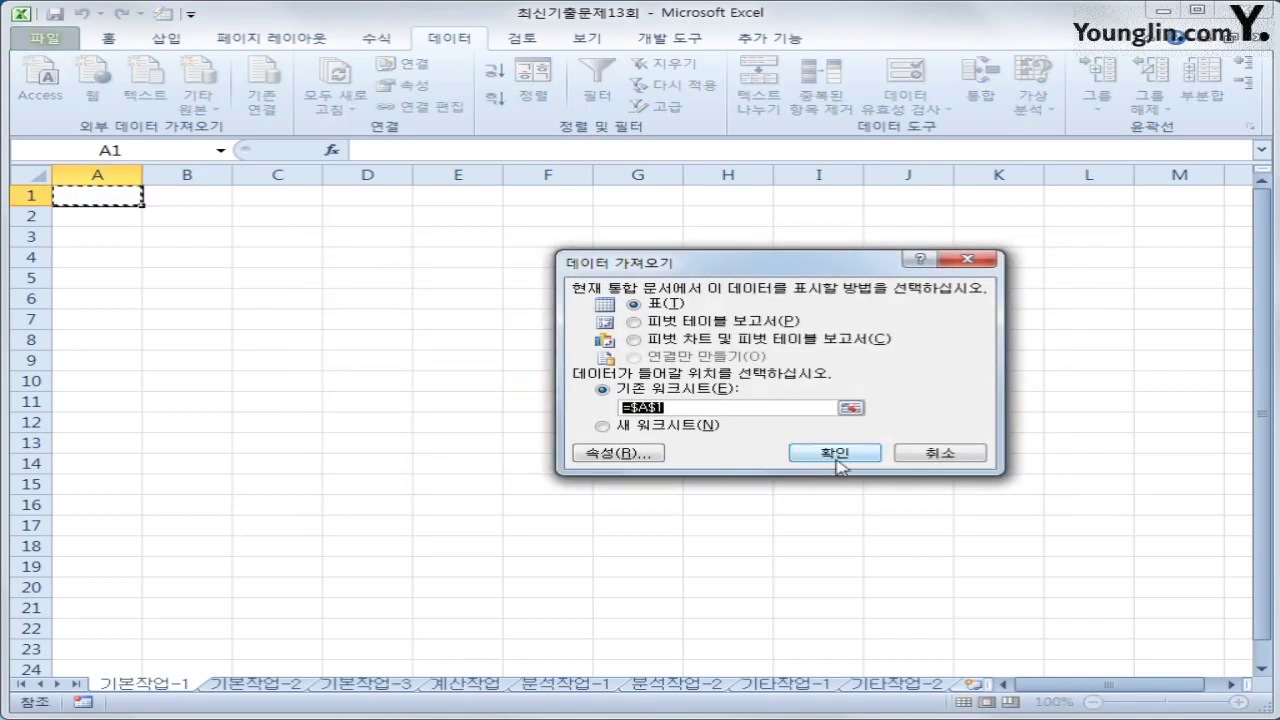
pyautogui.click(836, 455)
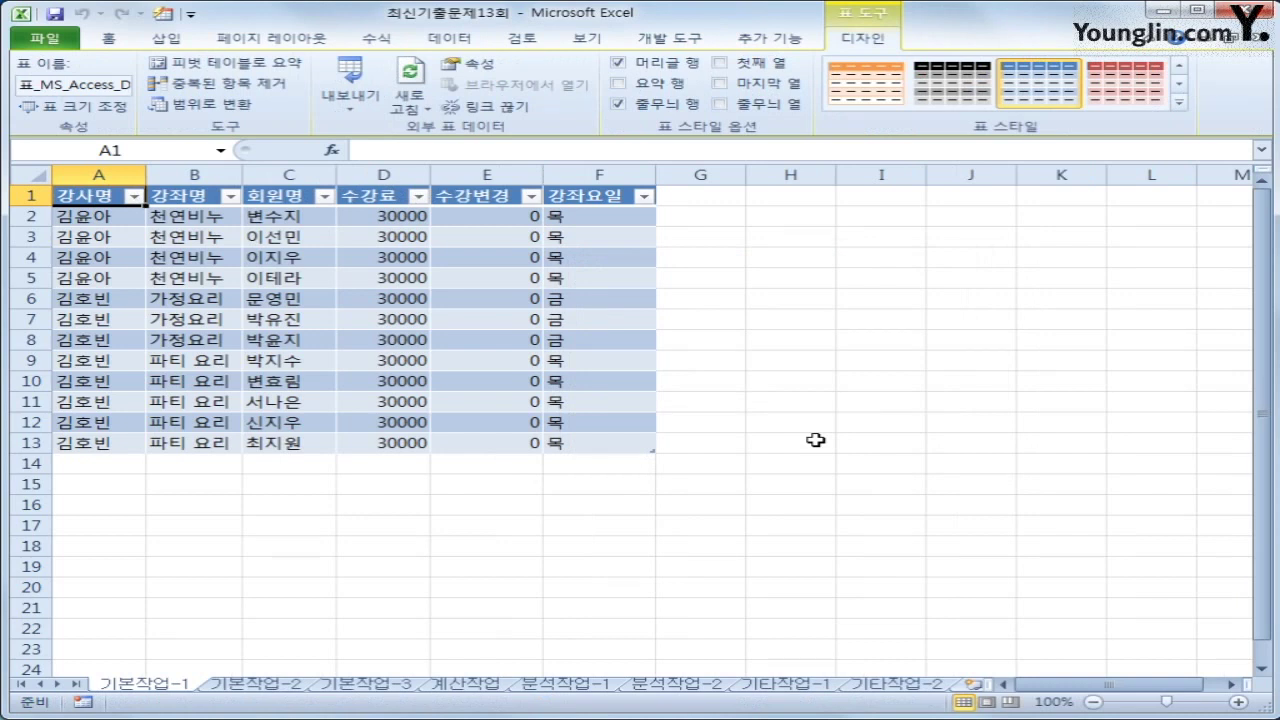
# - Switch to the 기본작업-2 sheet and copy the 강사명 header of [표1] into cell J3 under [표2]
pyautogui.click(289, 685)
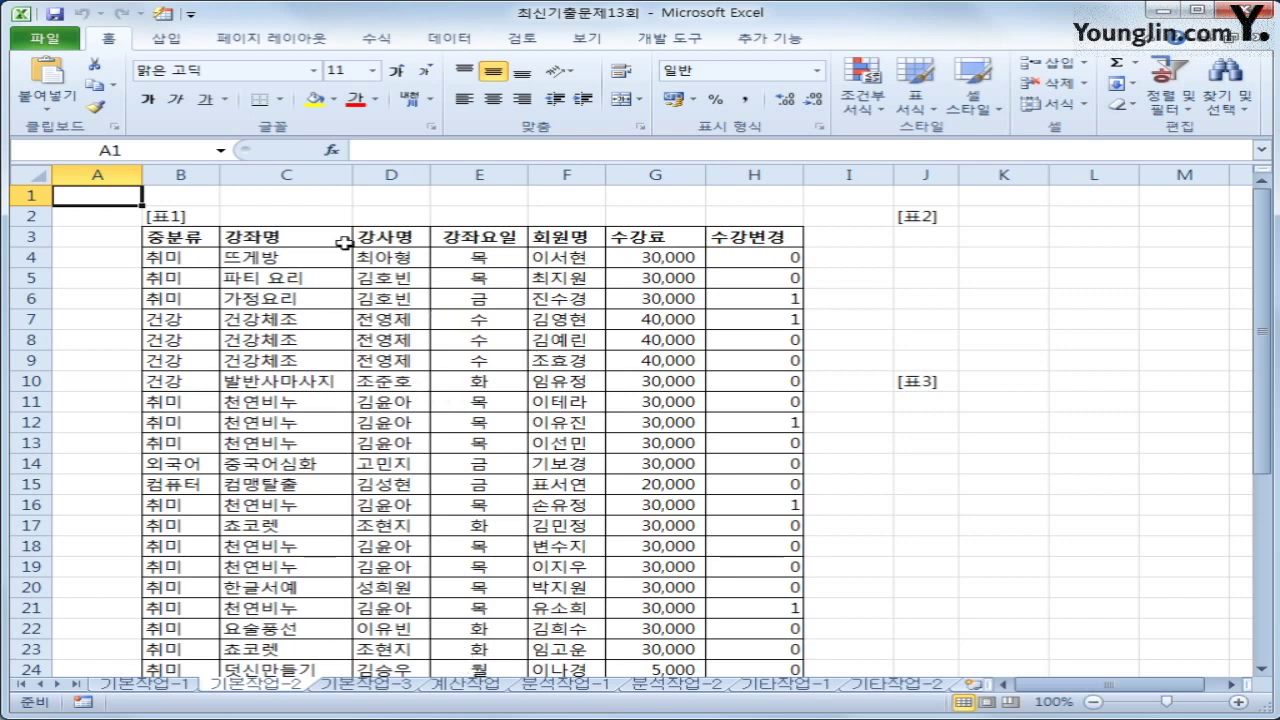
pyautogui.click(403, 240)
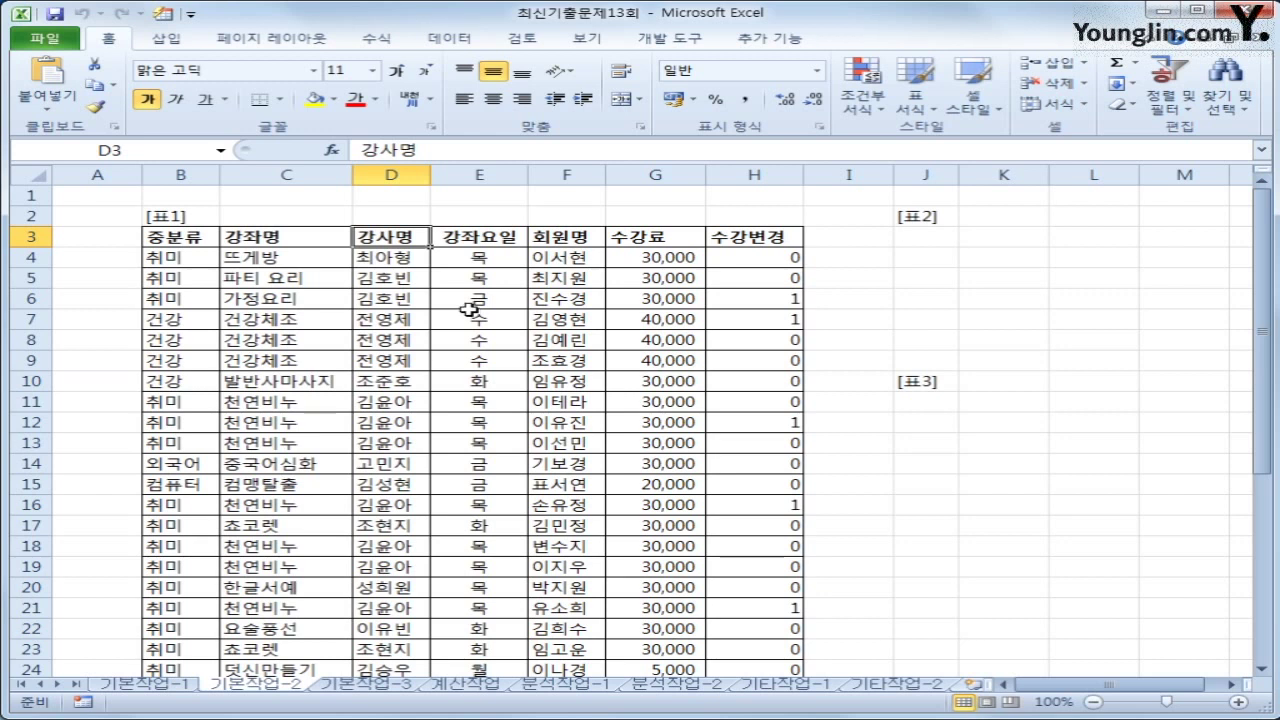
pyautogui.hotkey('ctrl', 'c')
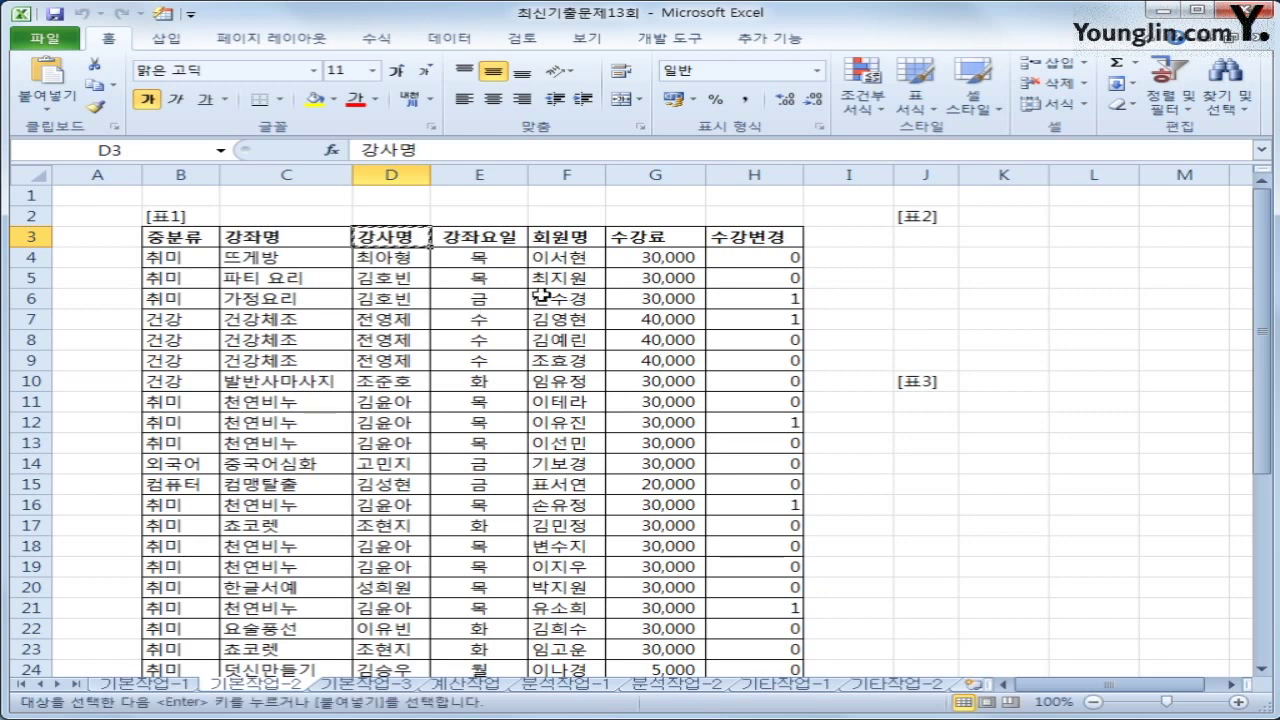
pyautogui.click(938, 236)
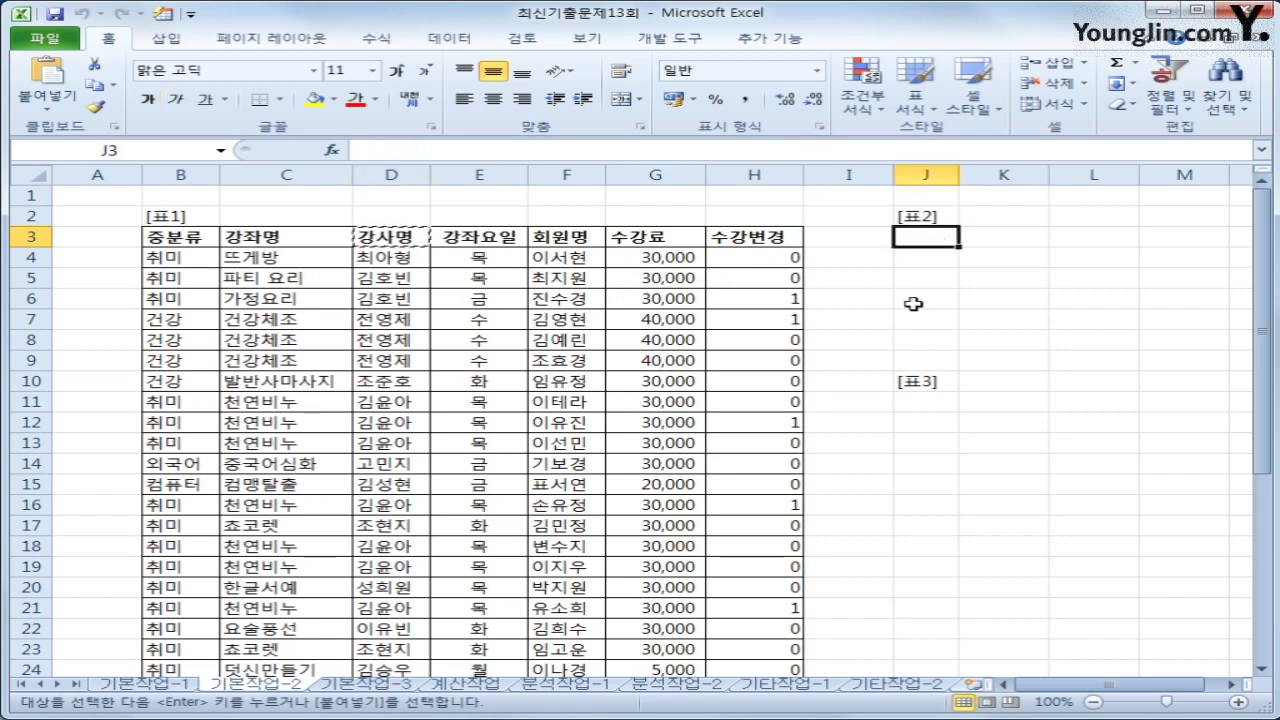
pyautogui.hotkey('ctrl', 'v')
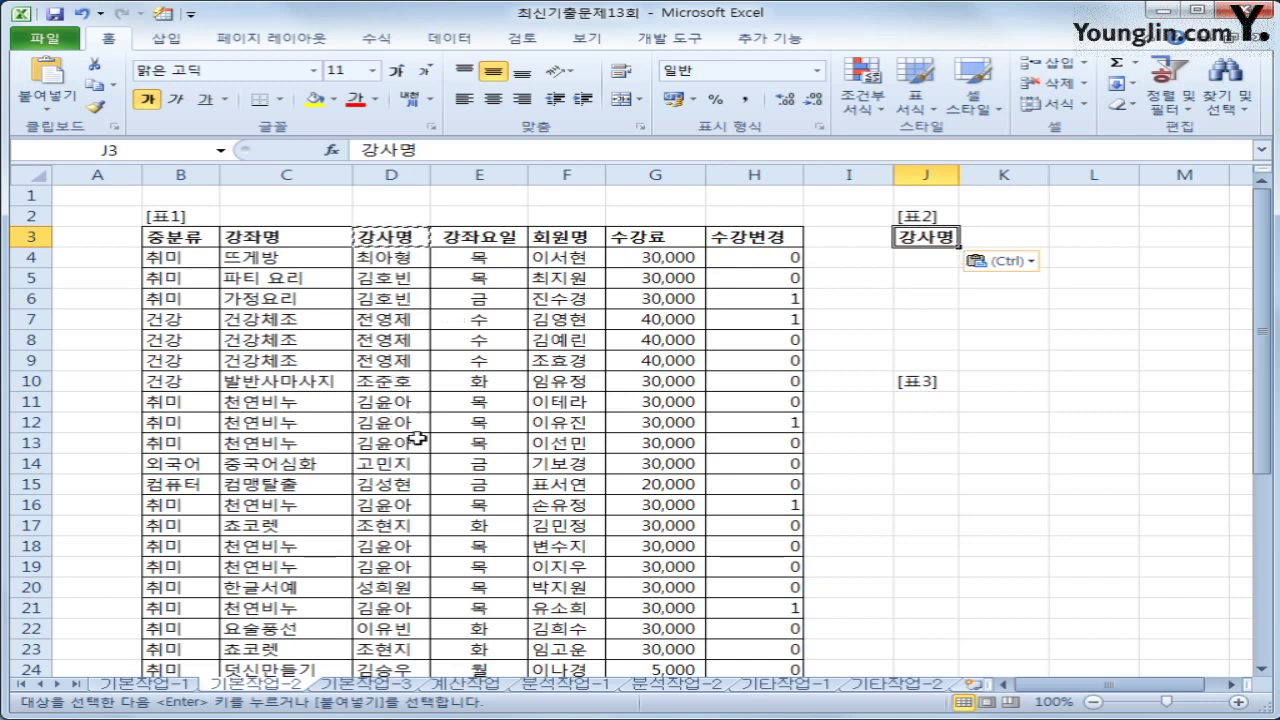
# - Copy the instructor's name from cell D17 into J4 as the 강사명 criterion
pyautogui.click(378, 524)
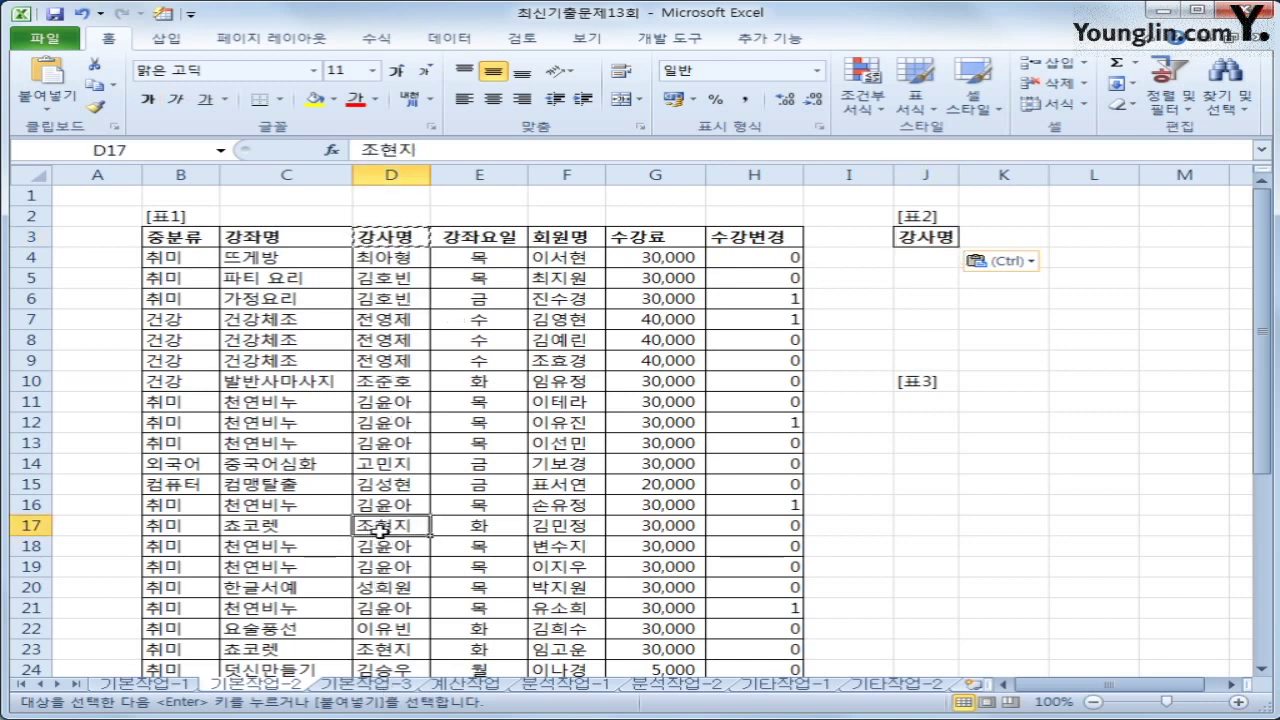
pyautogui.hotkey('ctrl', 'c')
pyautogui.click(938, 255)
pyautogui.hotkey('ctrl', 'v')
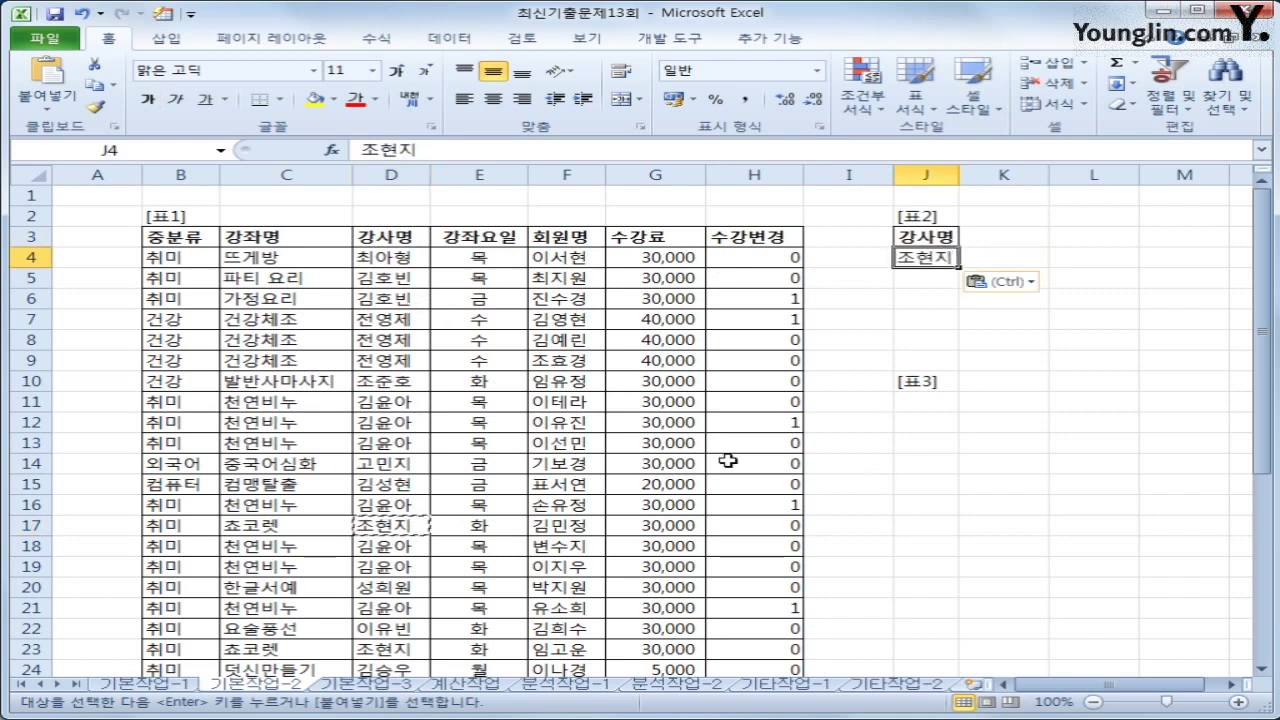
# - Copy the 수강변경 header and a value of 1 from [표1], placing the header in K3 and the 1 in K5
pyautogui.click(763, 240)
pyautogui.keyDown('ctrl'); pyautogui.click(778, 298); pyautogui.keyUp('ctrl')
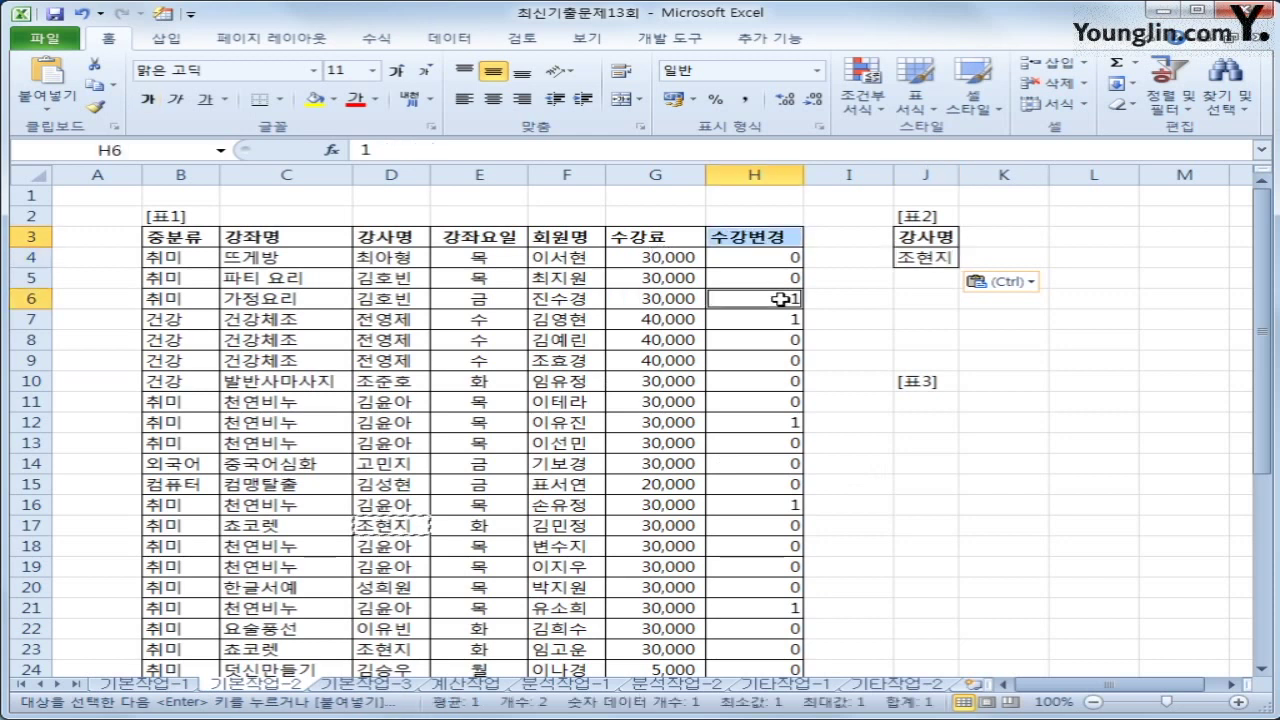
pyautogui.hotkey('ctrl', 'c')
pyautogui.click(1005, 240)
pyautogui.hotkey('ctrl', 'v')
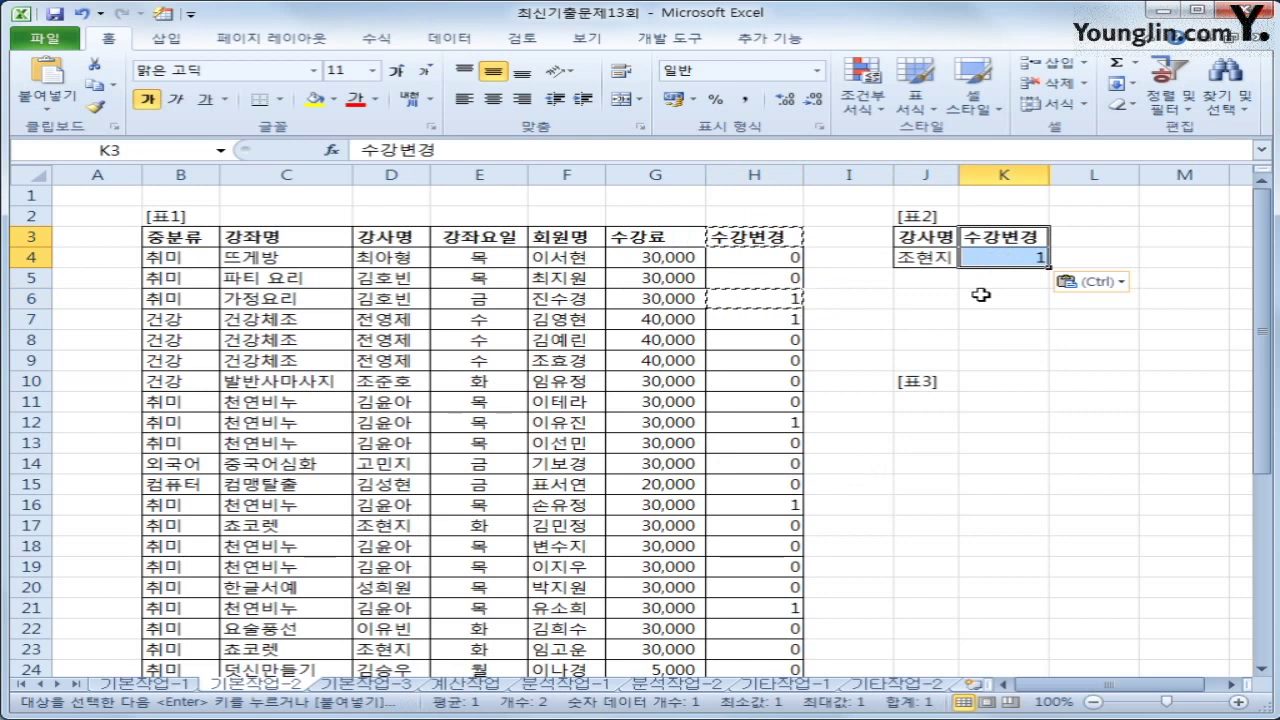
pyautogui.click(987, 265)
pyautogui.moveTo(987, 265); pyautogui.dragTo(987, 286)
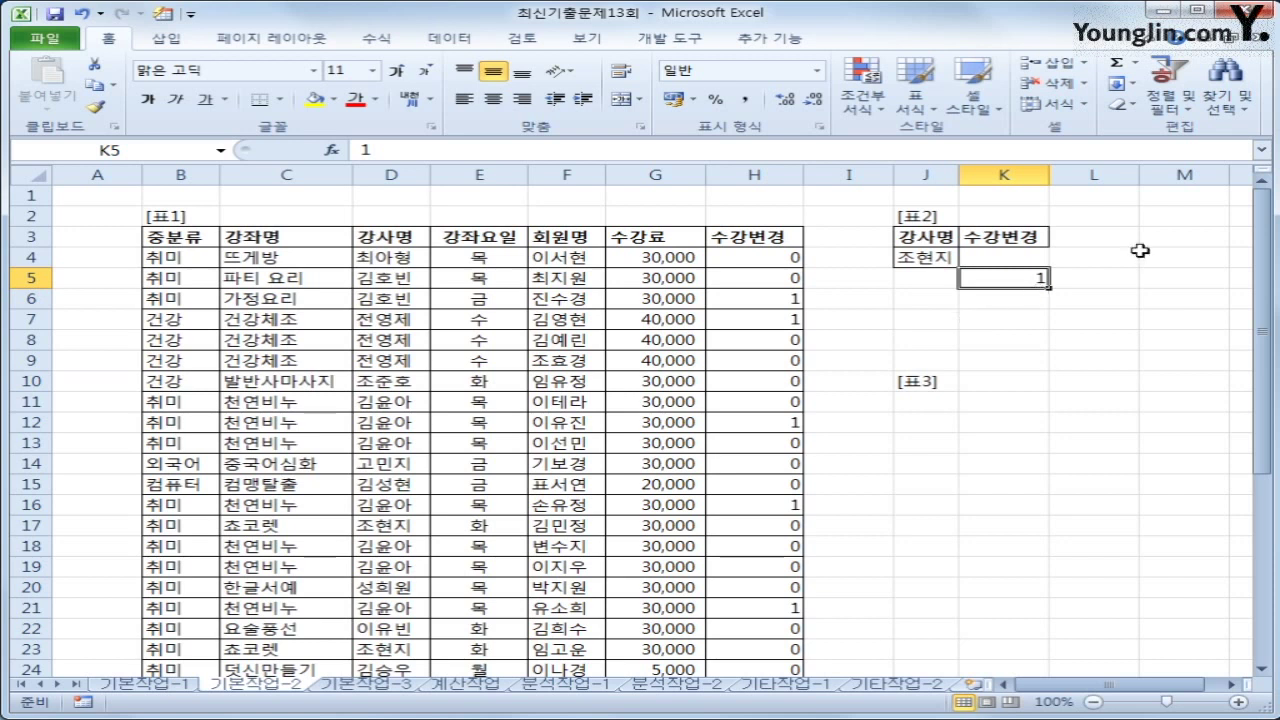
# - Enter 조건 in cell L3 as the header for a formula criterion
pyautogui.click(1110, 238)
pyautogui.write('조건')
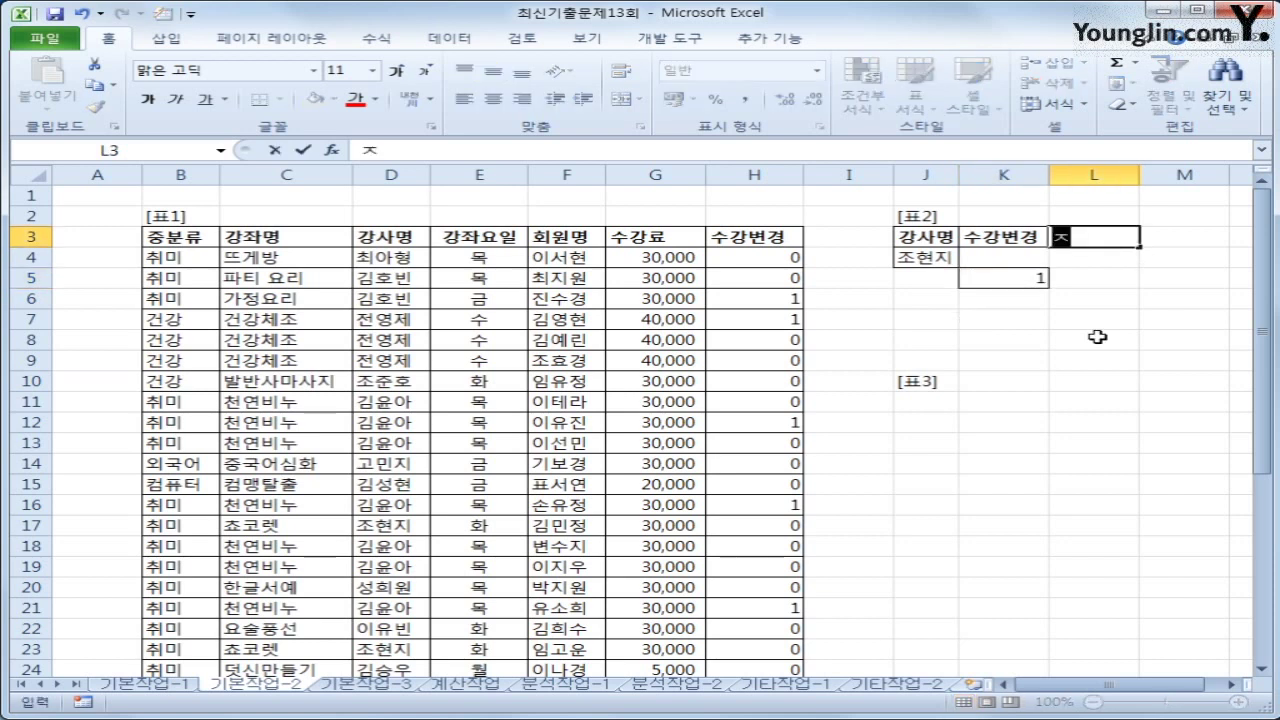
pyautogui.press('Return')
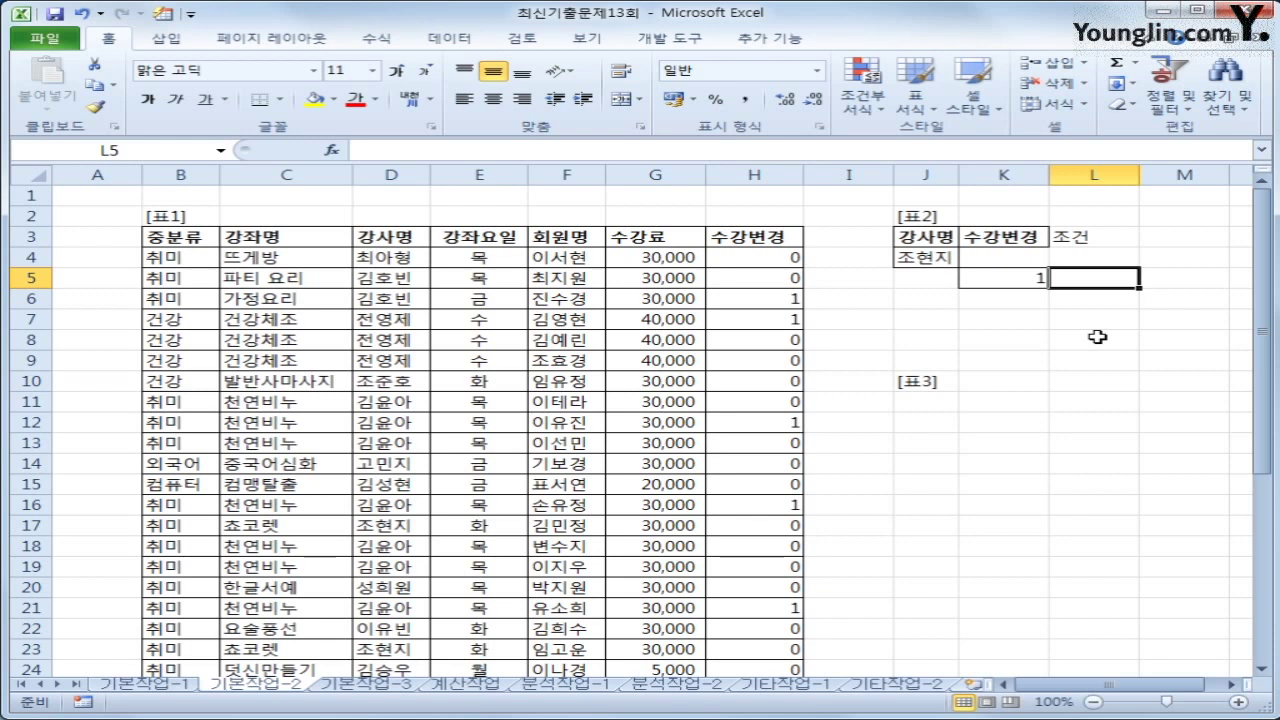
# - Enter the formula =OR(E4="화",E4="목") in cell L5
pyautogui.write('=')
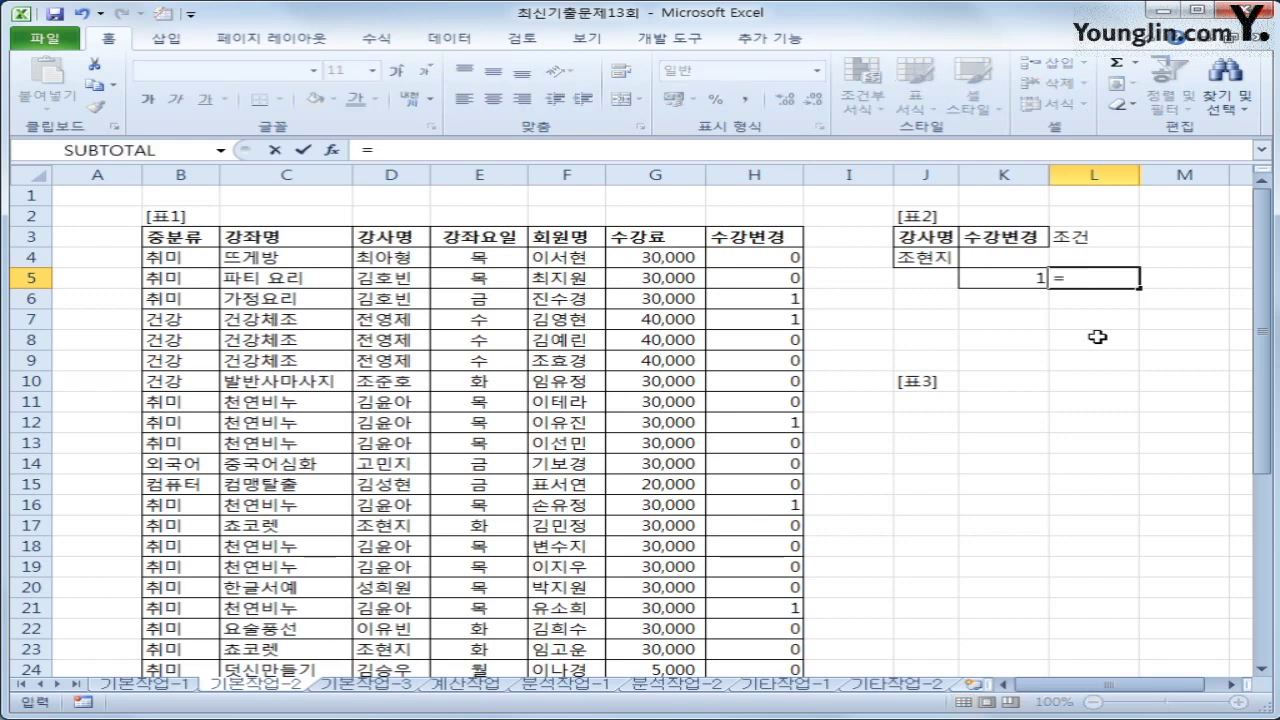
pyautogui.write('or(')
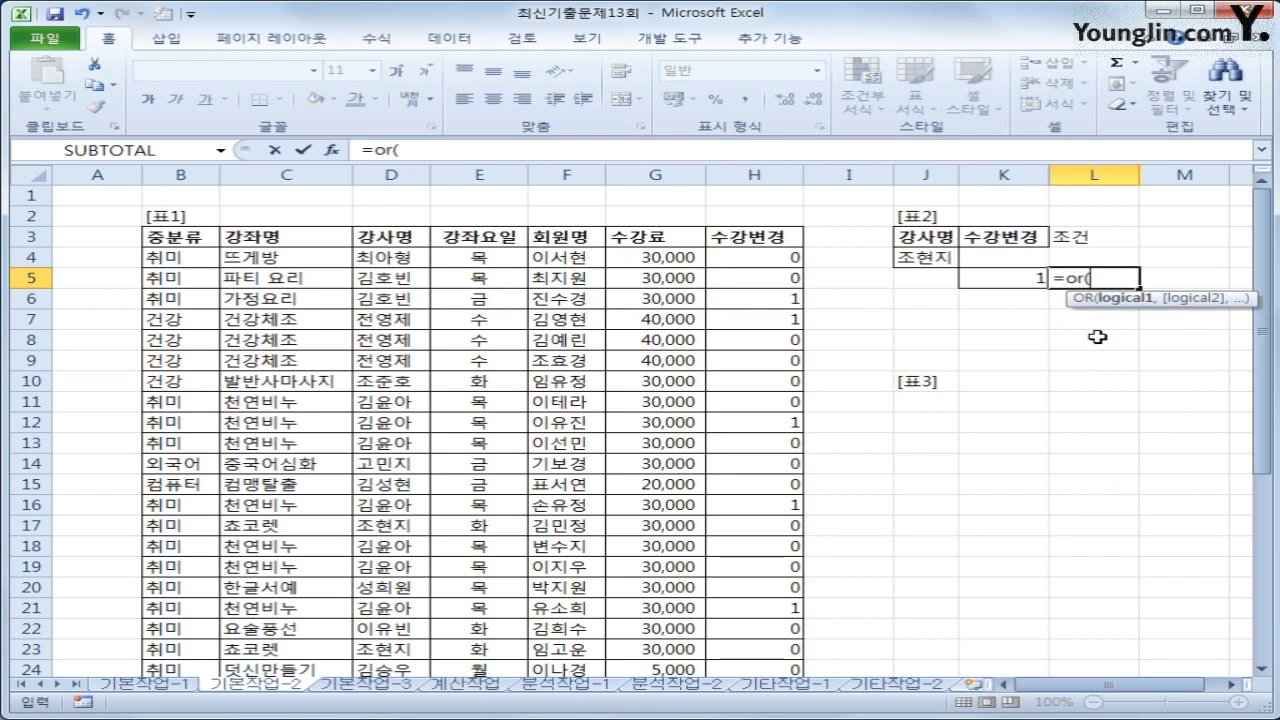
pyautogui.click(513, 260)
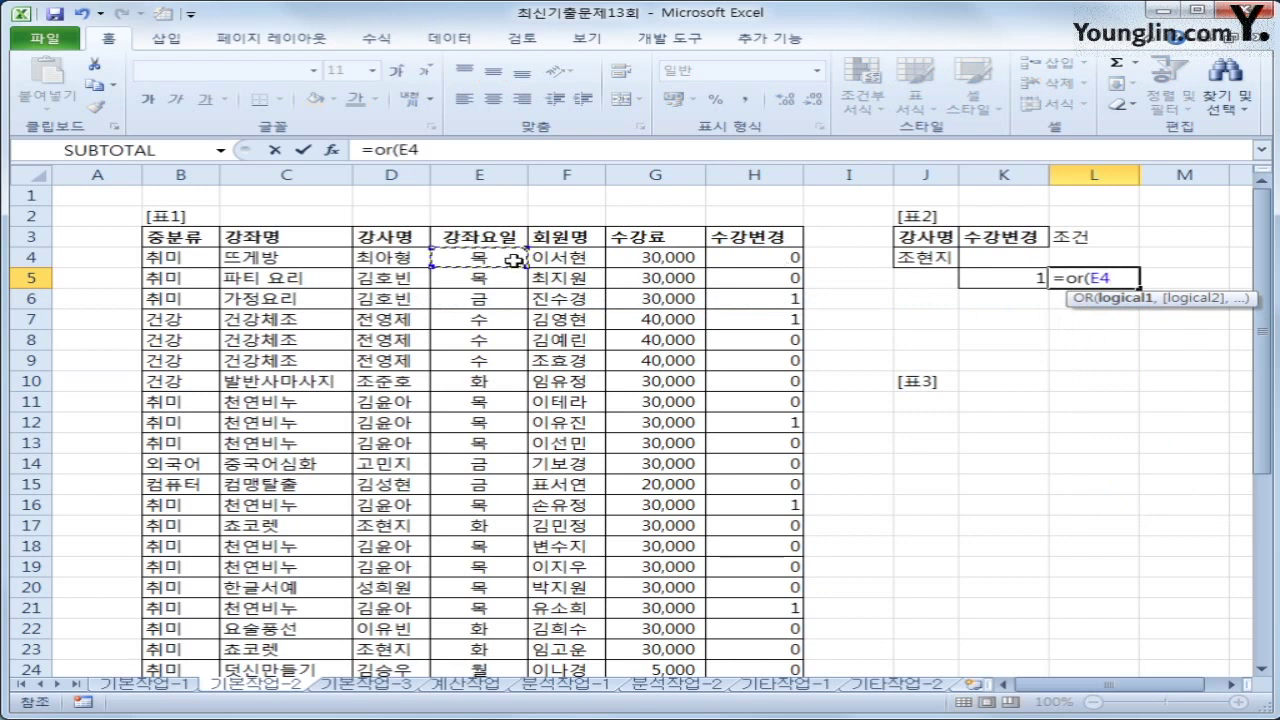
pyautogui.write('=')
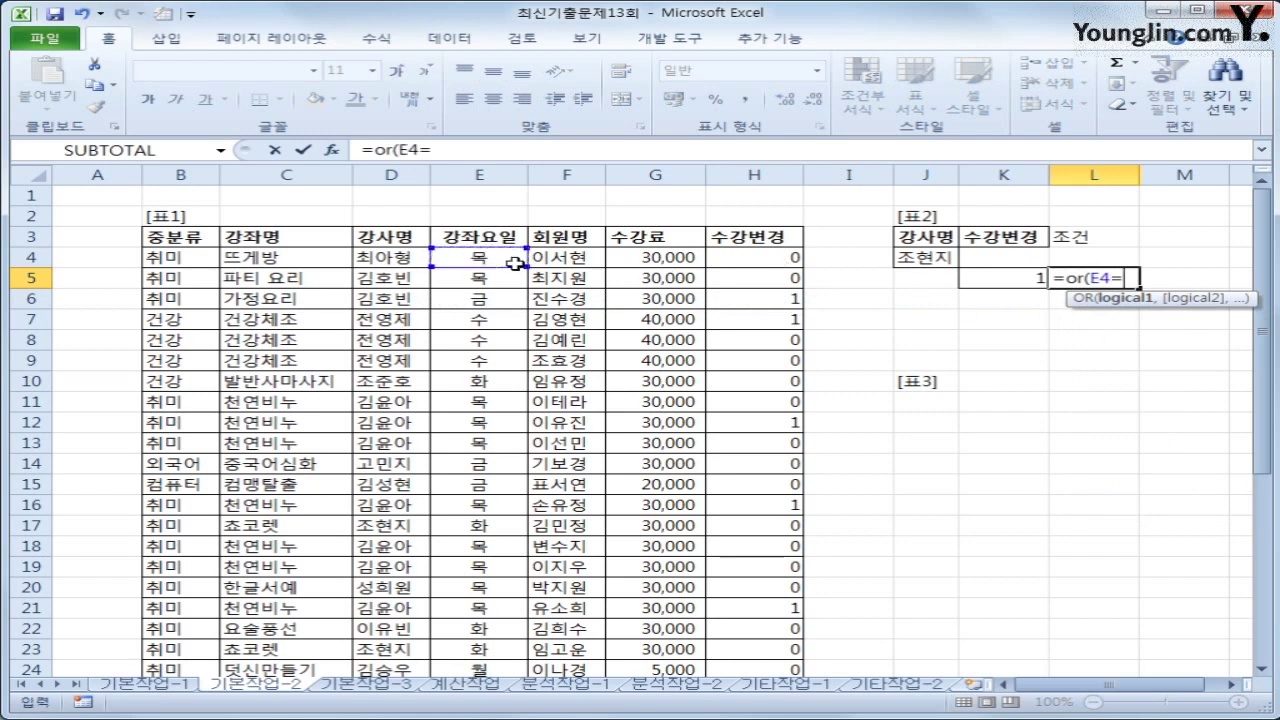
pyautogui.write('"화",')
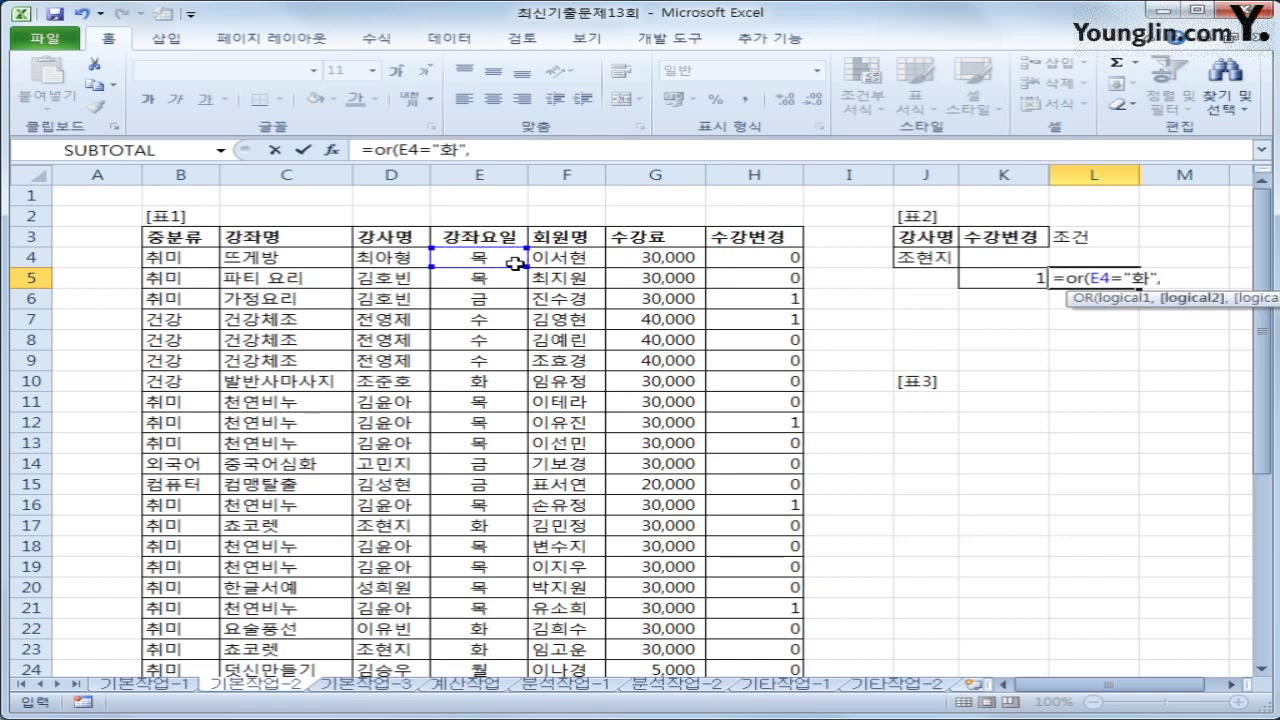
pyautogui.click(494, 256)
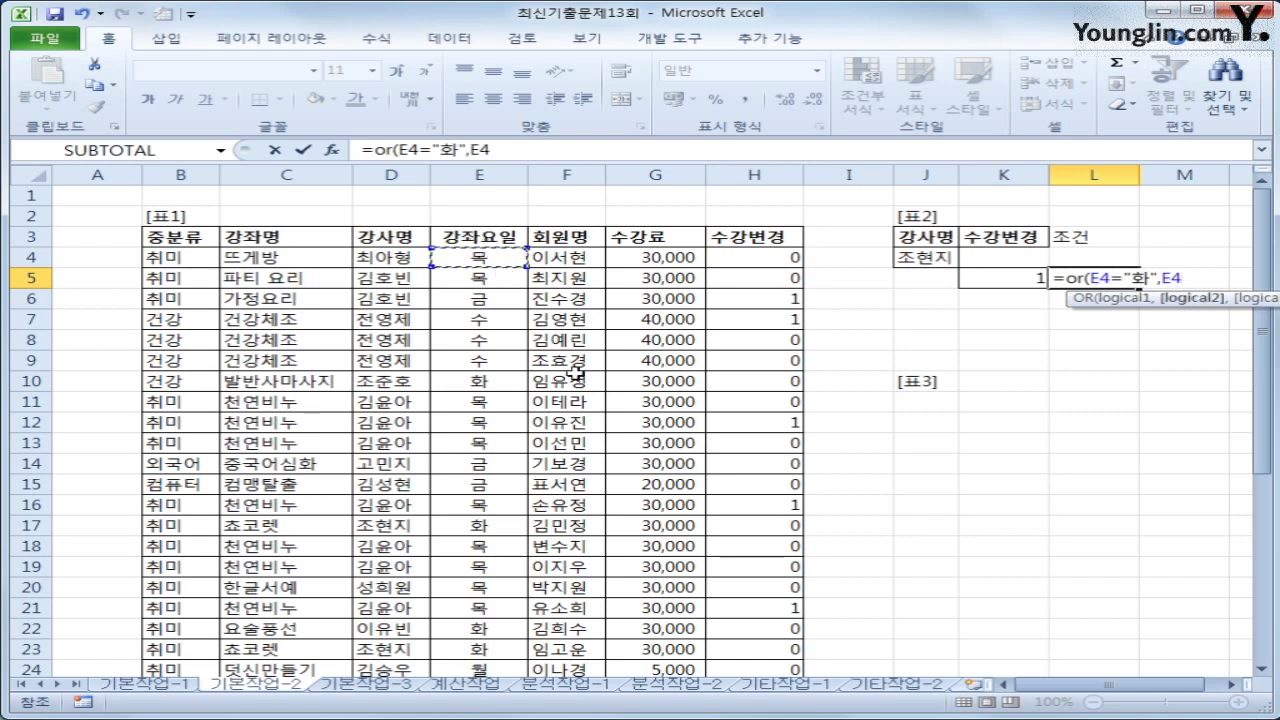
pyautogui.write('="')
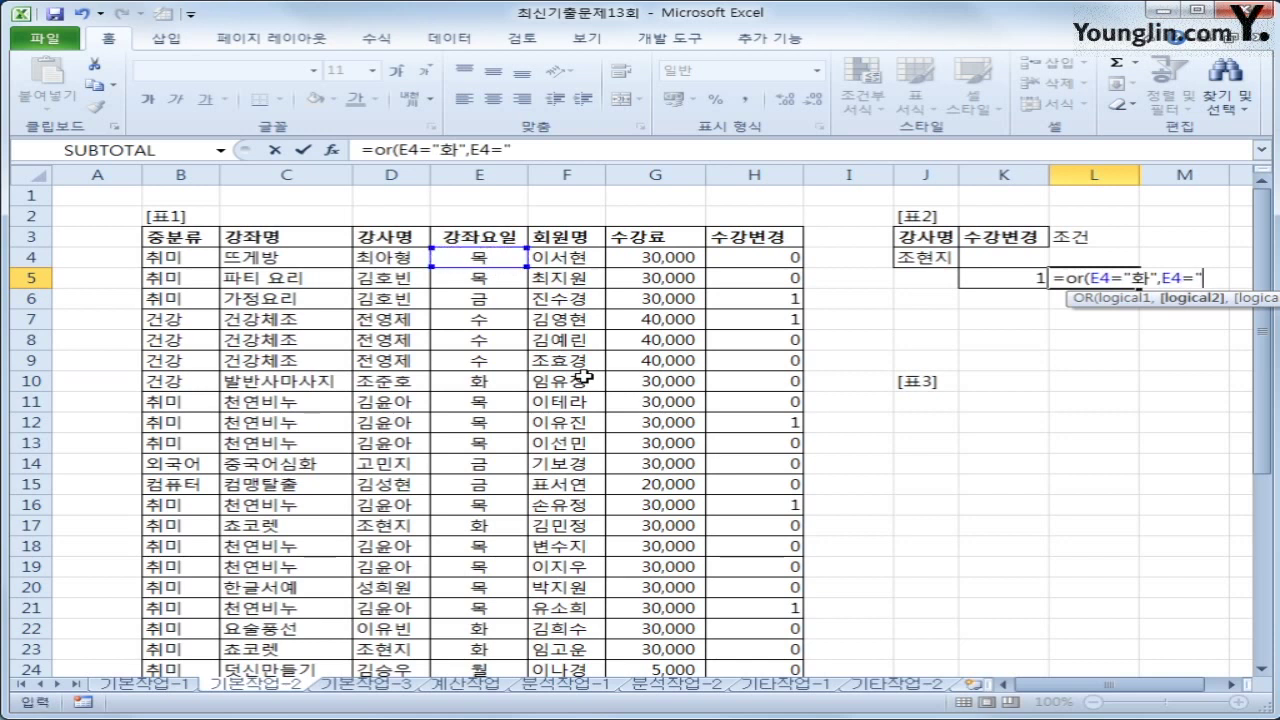
pyautogui.write('ah')
pyautogui.press('BackSpace')
pyautogui.press('BackSpace')
pyautogui.write('목")')
pyautogui.press('Return')
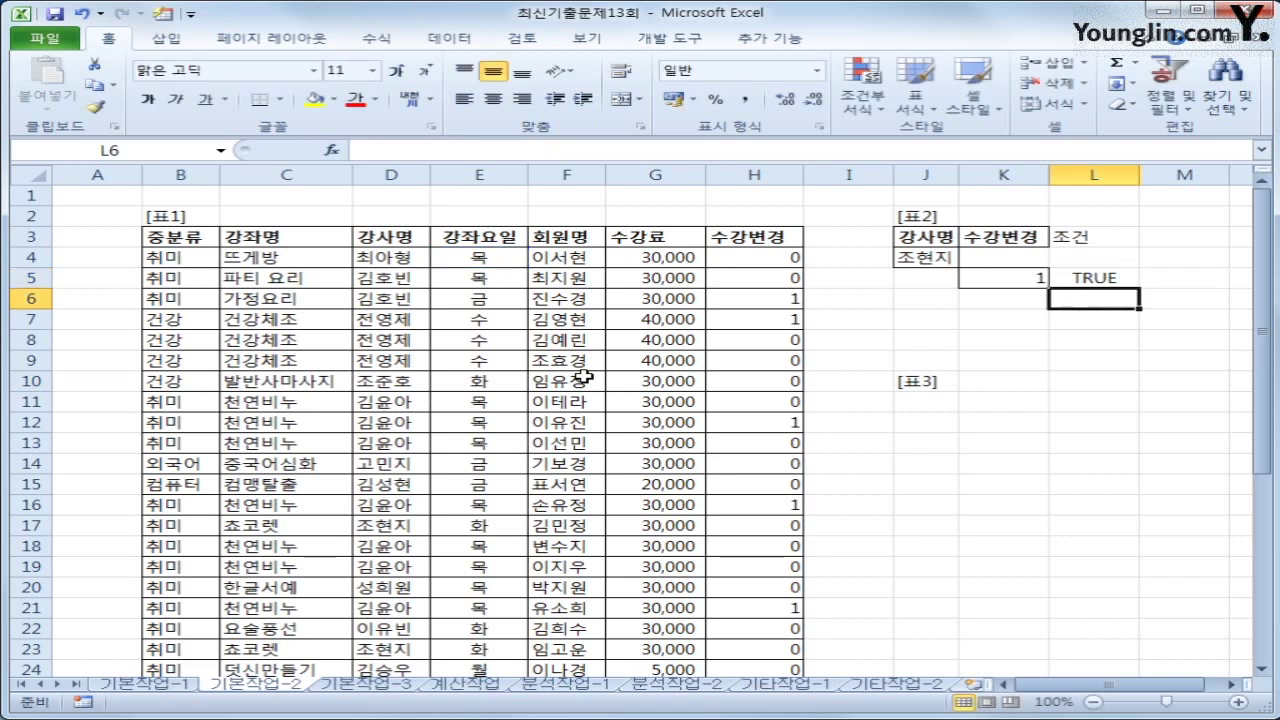
pyautogui.press('Up')
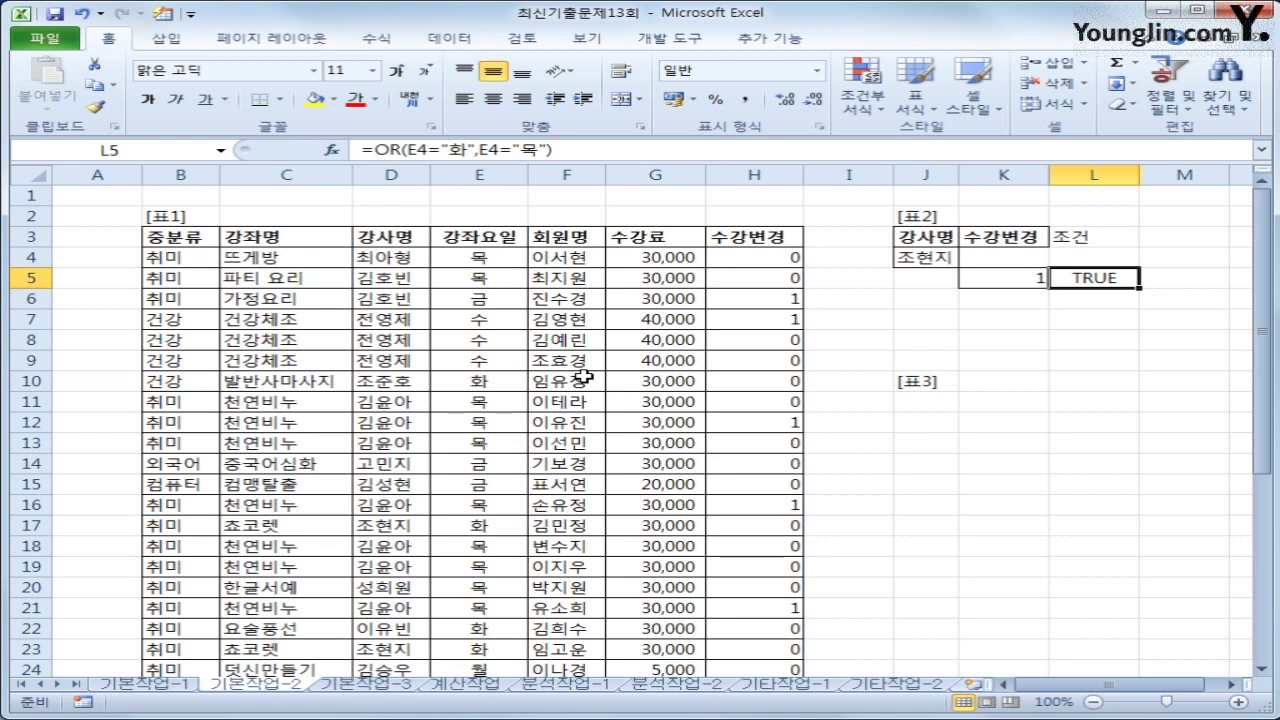
# - Copy the 강사명 header of [표1] into cell J11 under [표3]
pyautogui.click(383, 240)
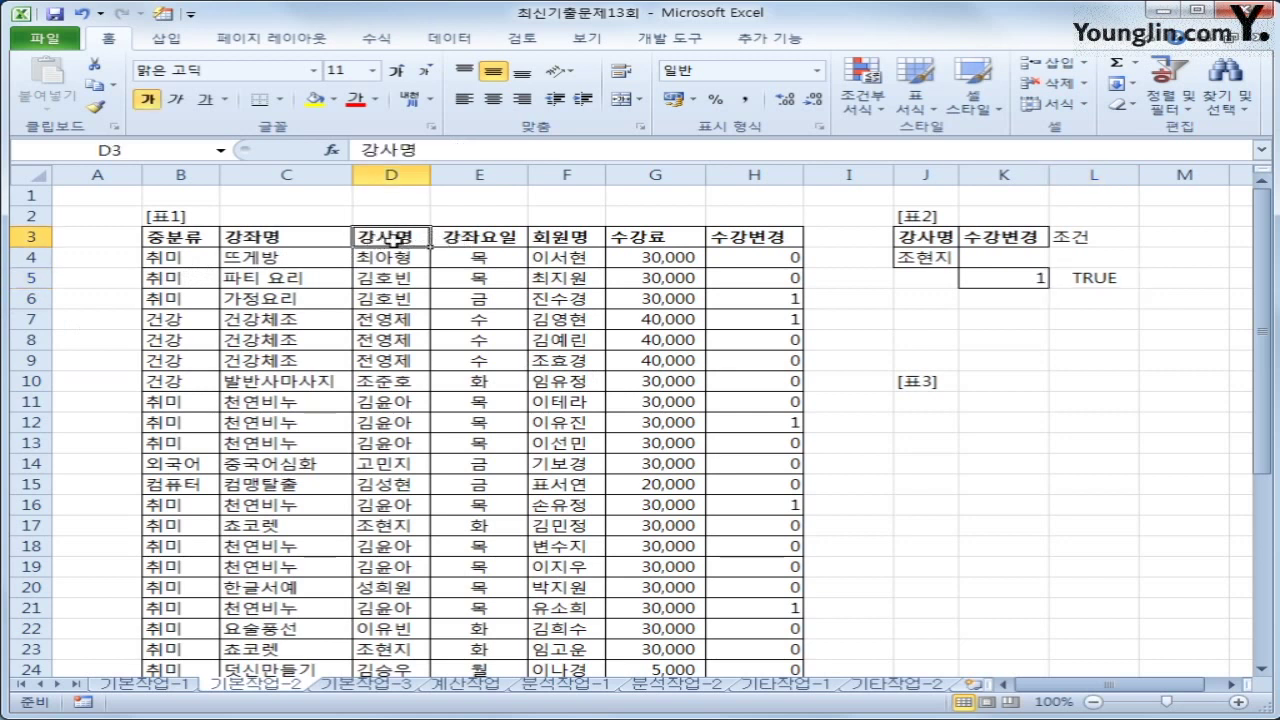
pyautogui.hotkey('ctrl', 'c')
pyautogui.click(926, 401)
pyautogui.hotkey('ctrl', 'v')
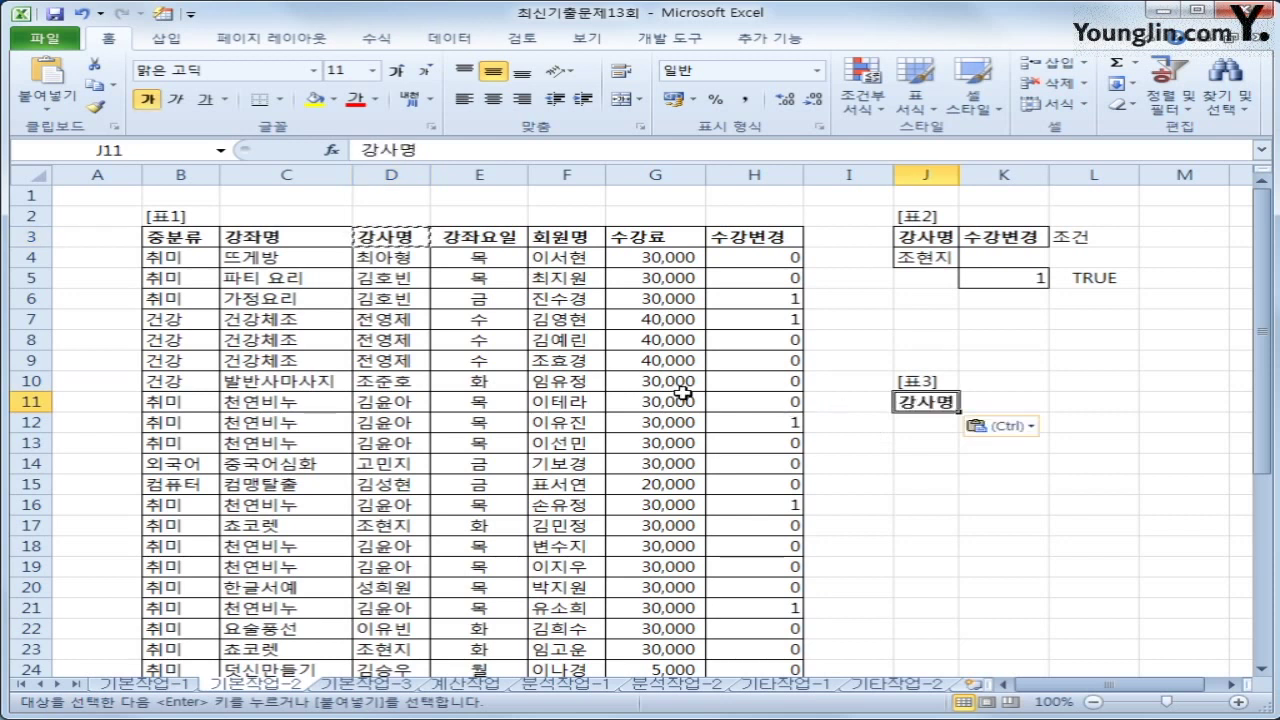
# - Copy the 강좌명, 강좌요일, 회원명, 수강료 and 수강변경 headers of [표1] together into row 11, starting at K11
pyautogui.click(262, 240)
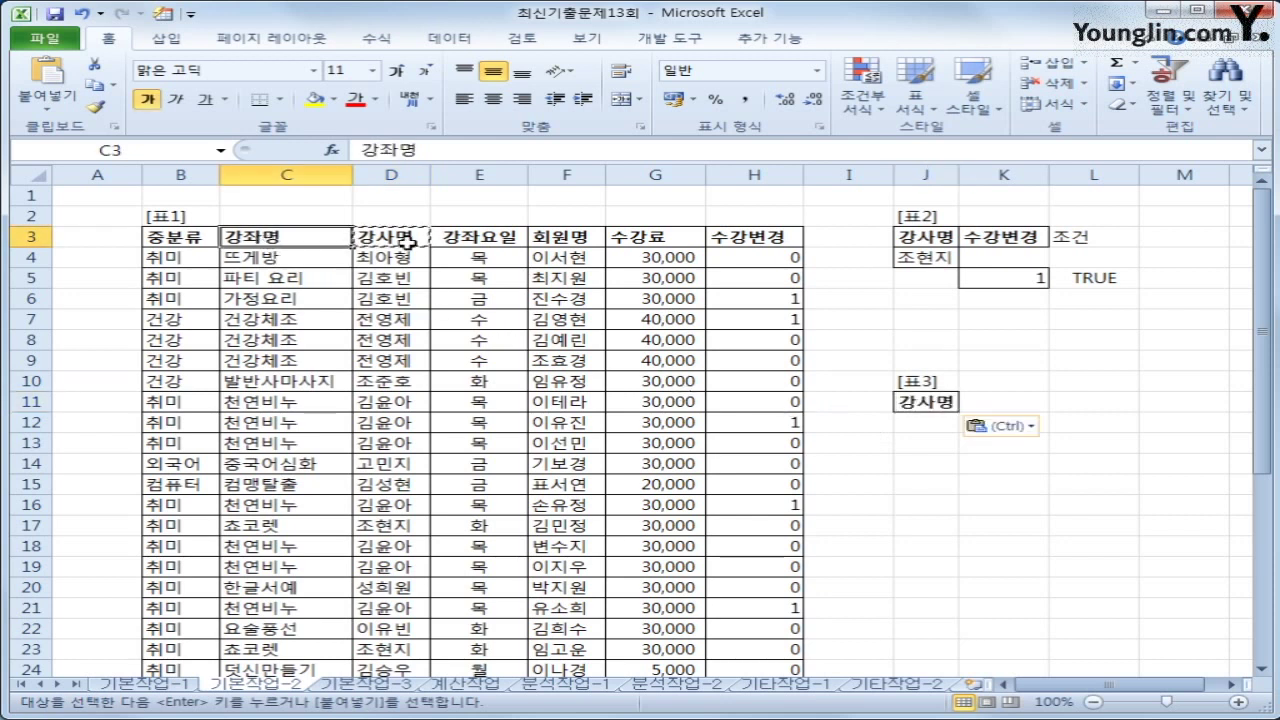
pyautogui.keyDown('ctrl'); pyautogui.click(497, 240); pyautogui.keyUp('ctrl')
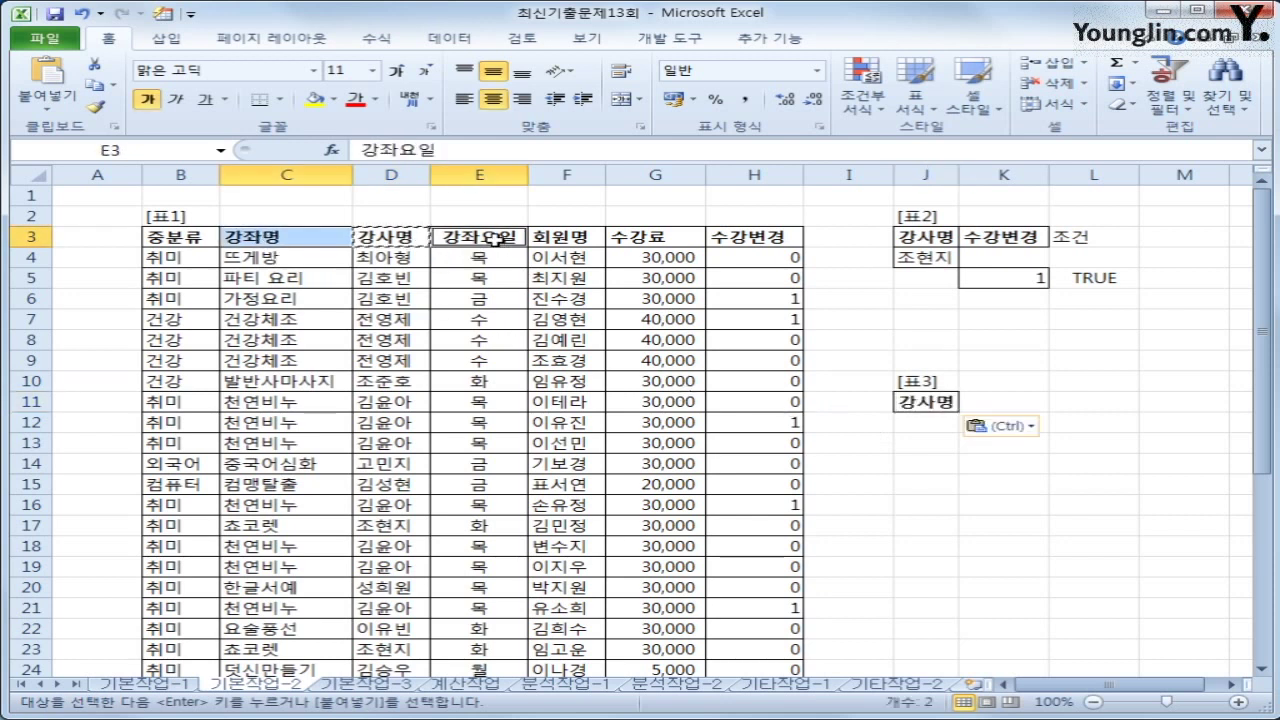
pyautogui.keyDown('ctrl'); pyautogui.click(583, 238); pyautogui.keyUp('ctrl')
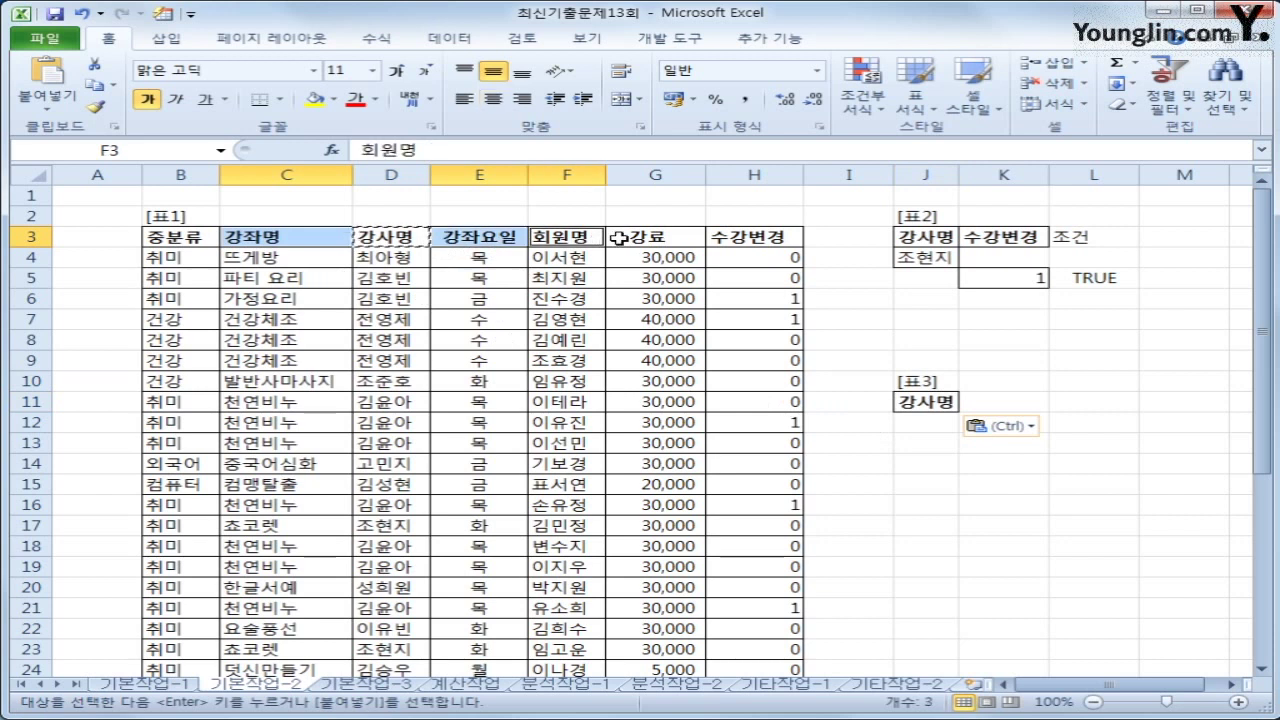
pyautogui.keyDown('ctrl'); pyautogui.click(630, 240); pyautogui.keyUp('ctrl')
pyautogui.keyDown('ctrl'); pyautogui.click(737, 240); pyautogui.keyUp('ctrl')
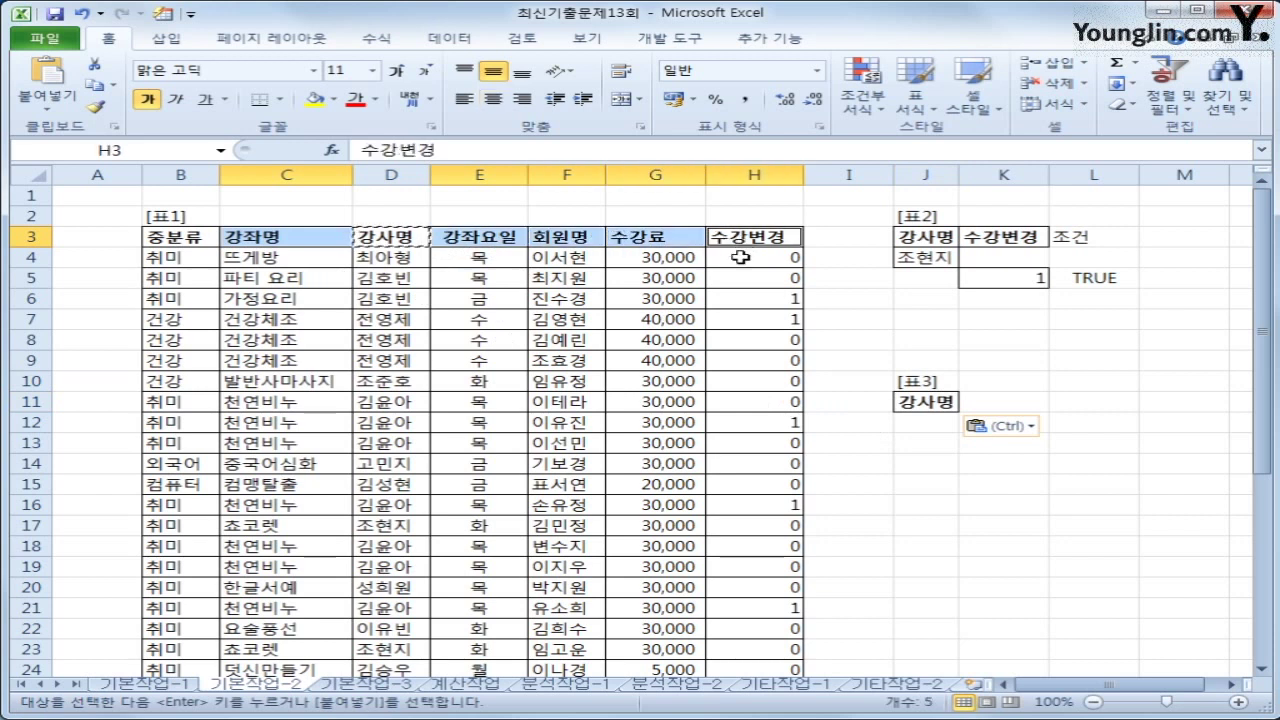
pyautogui.hotkey('ctrl', 'c')
pyautogui.click(1005, 402)
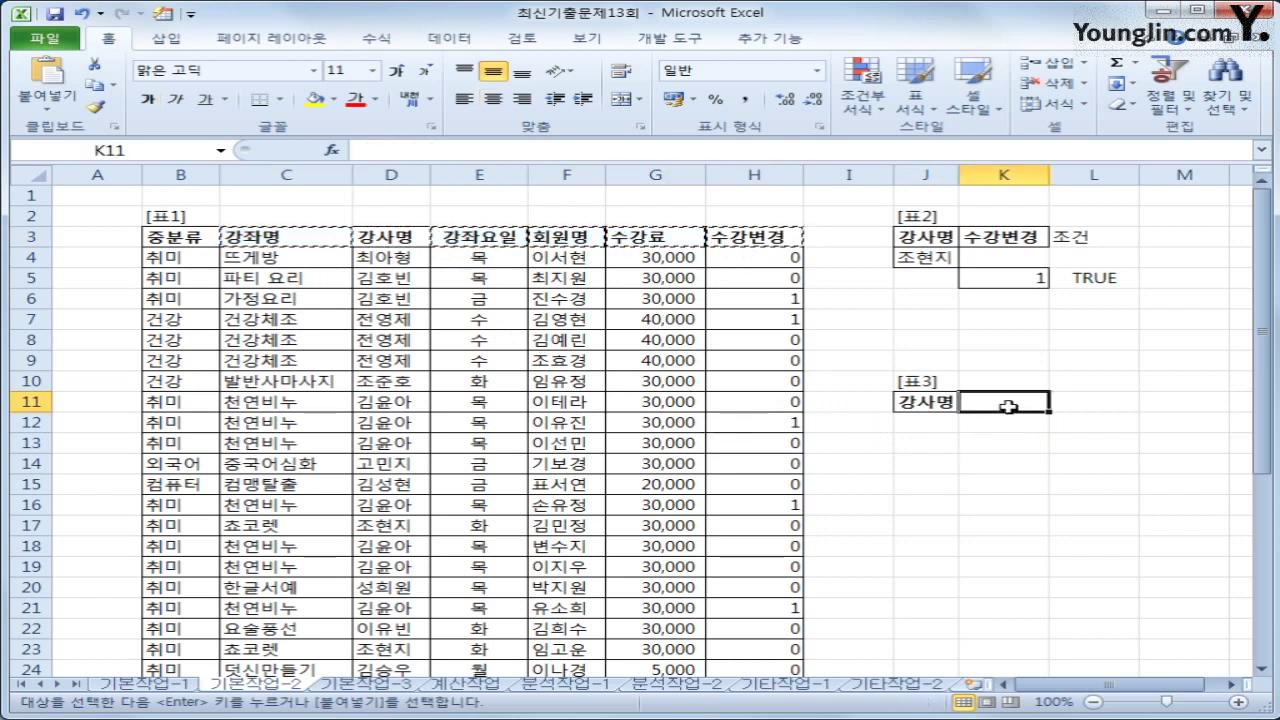
pyautogui.hotkey('ctrl', 'v')
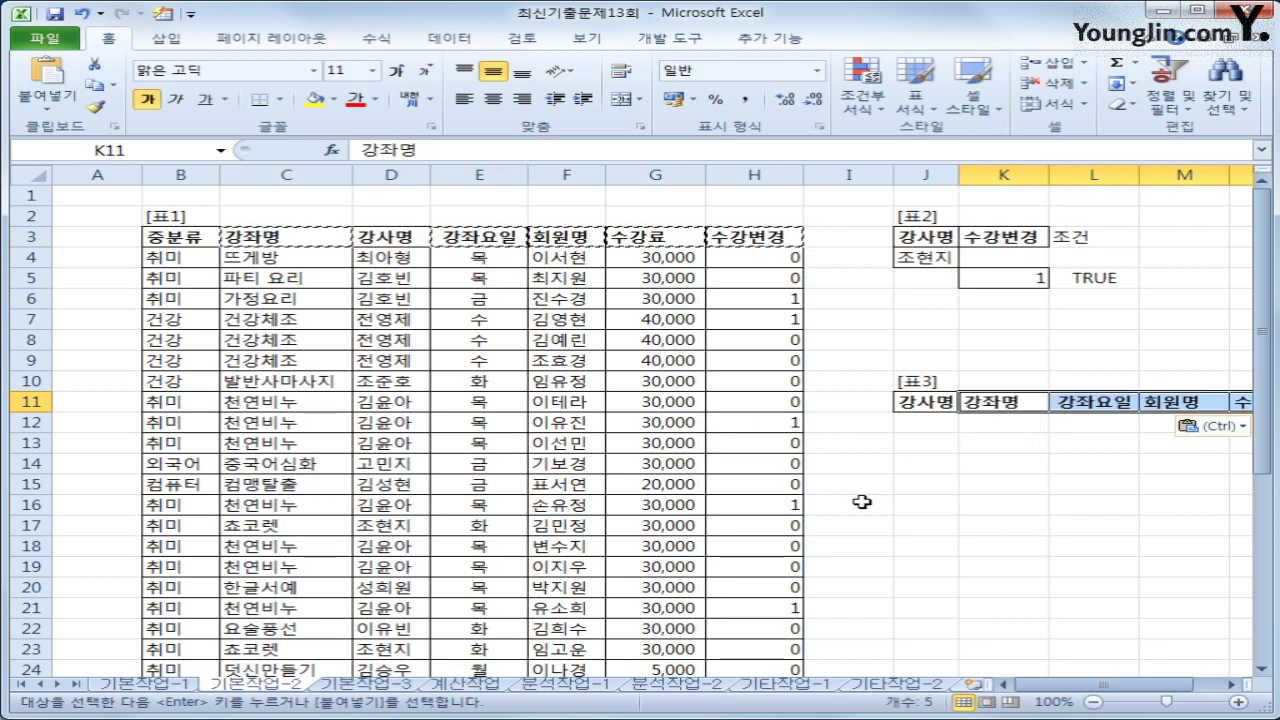
# - Start an Advanced Filter on the [표1] list B3:H38, using J3:L5 as the criteria range
pyautogui.click(908, 402)
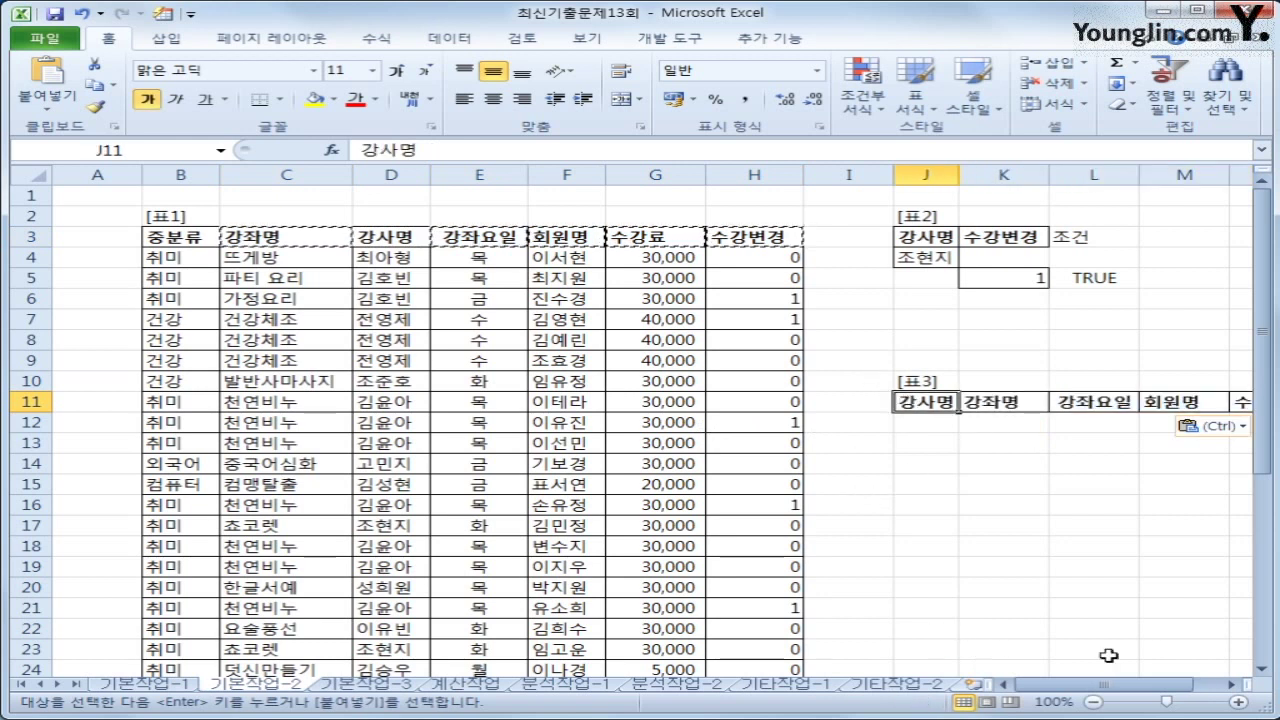
pyautogui.click(1230, 685)
pyautogui.click(1230, 685)
pyautogui.click(1230, 685)
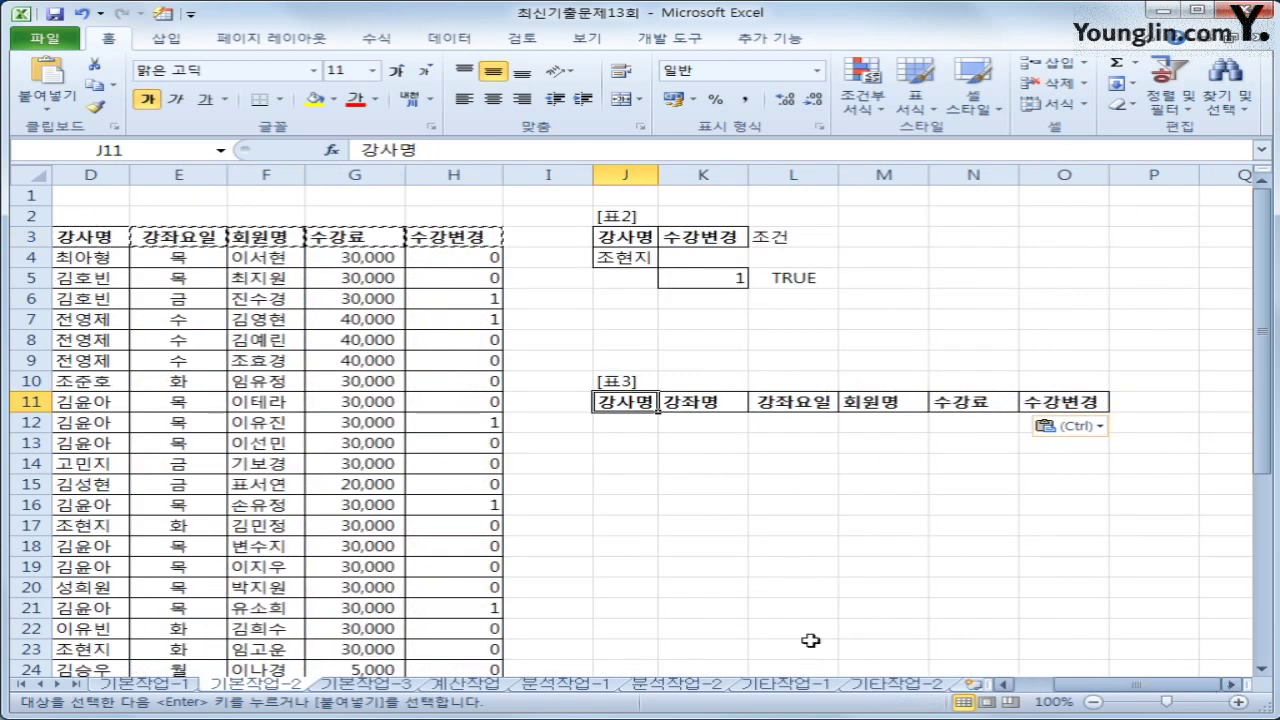
pyautogui.click(224, 340)
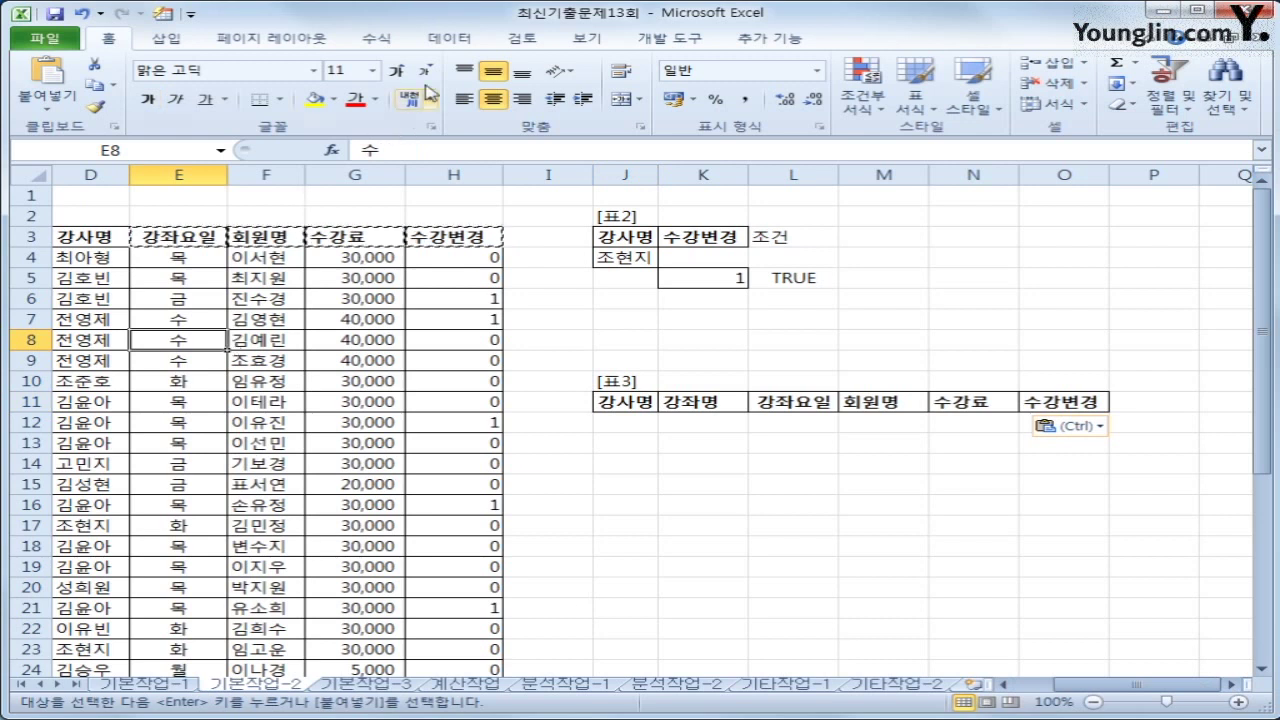
pyautogui.click(449, 38)
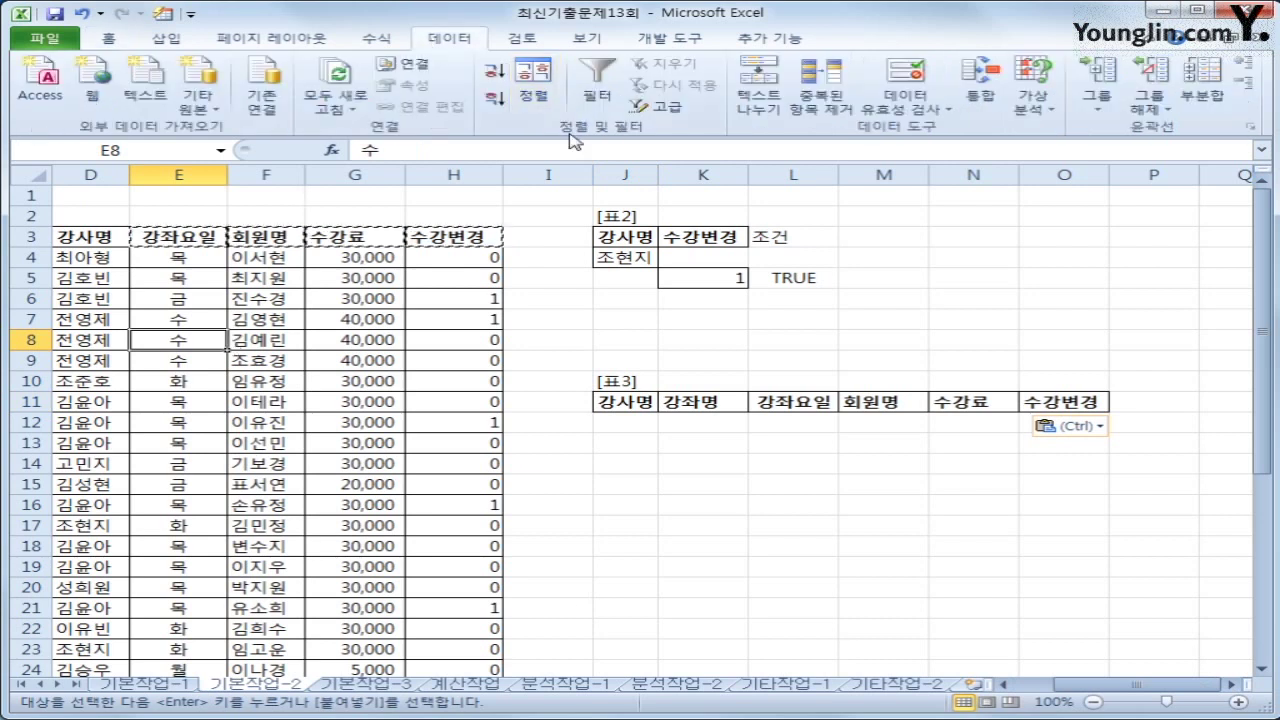
pyautogui.click(660, 106)
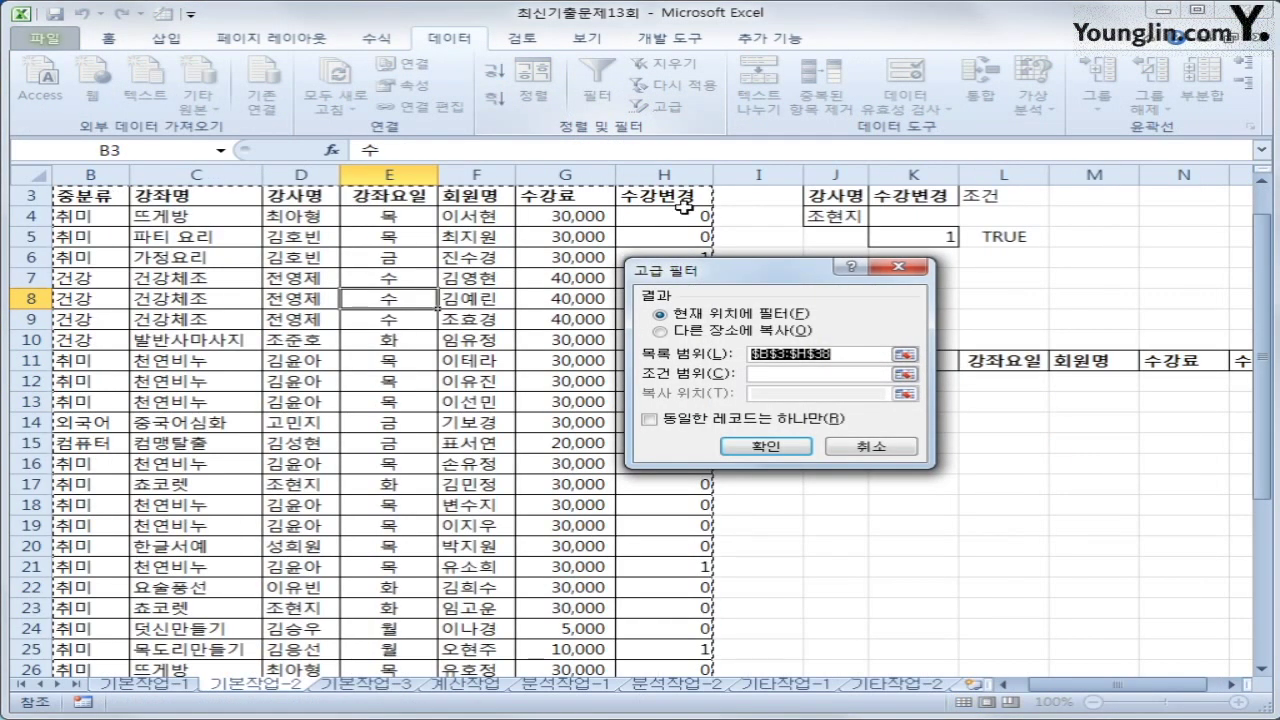
pyautogui.click(790, 374)
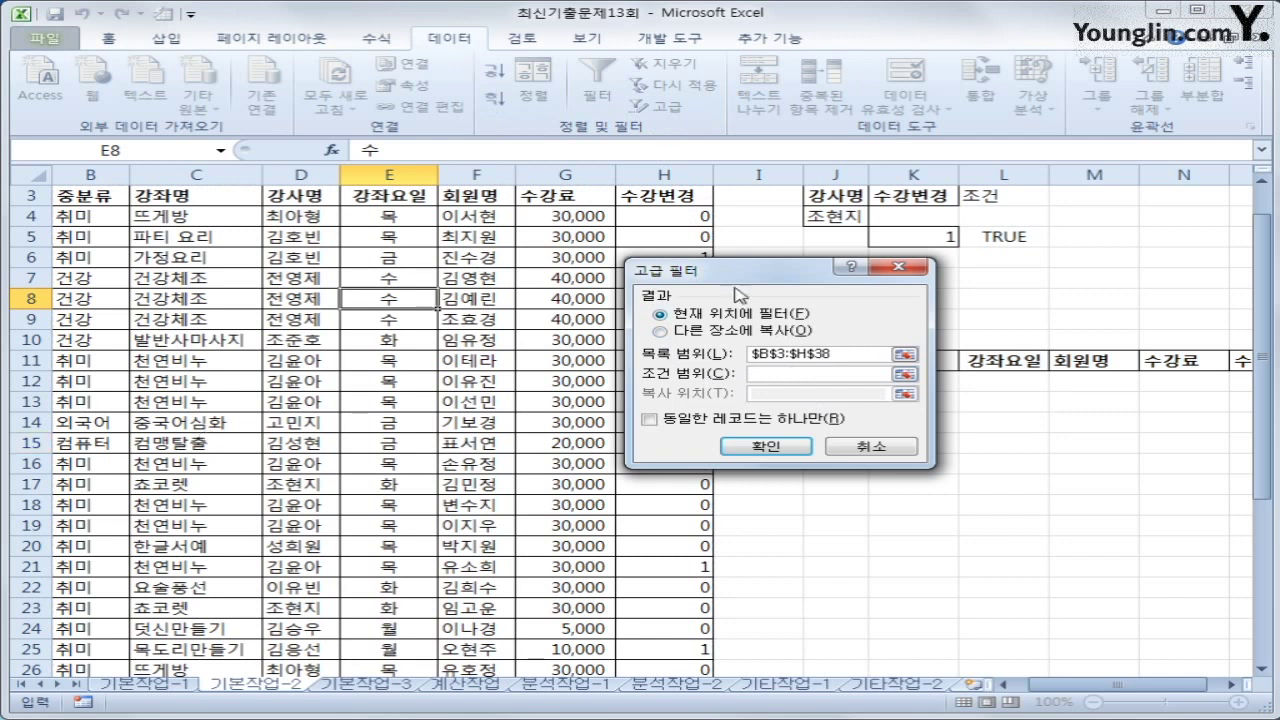
pyautogui.moveTo(840, 198); pyautogui.dragTo(1021, 245)
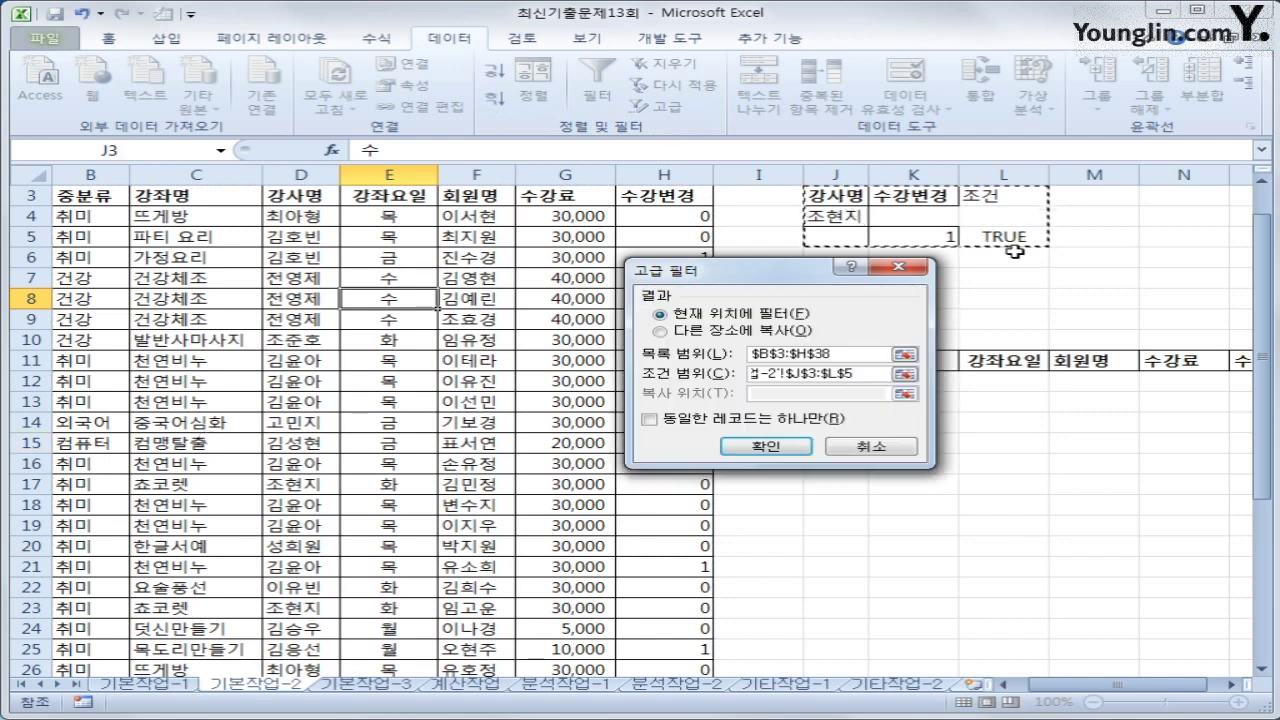
# - Set the filter to copy to another location with J11:O11 as the destination and run it
pyautogui.click(763, 331)
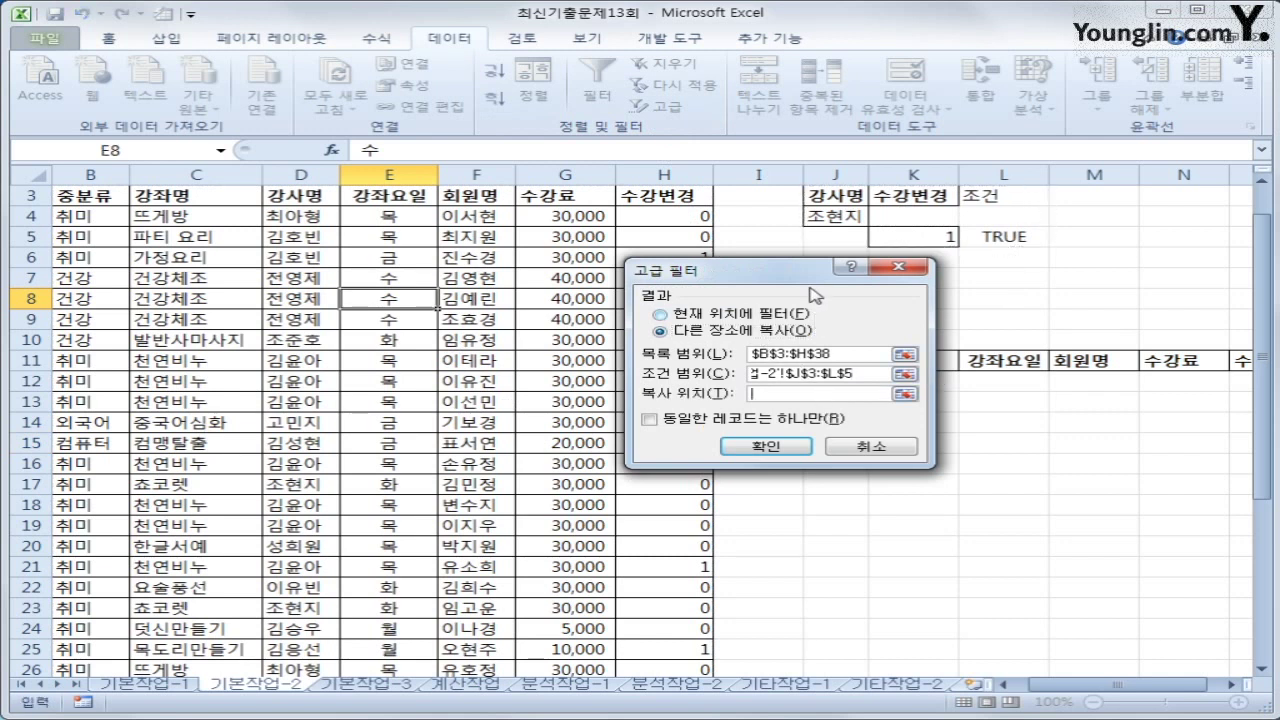
pyautogui.moveTo(807, 274); pyautogui.dragTo(527, 311)
pyautogui.moveTo(838, 362); pyautogui.dragTo(1075, 373)
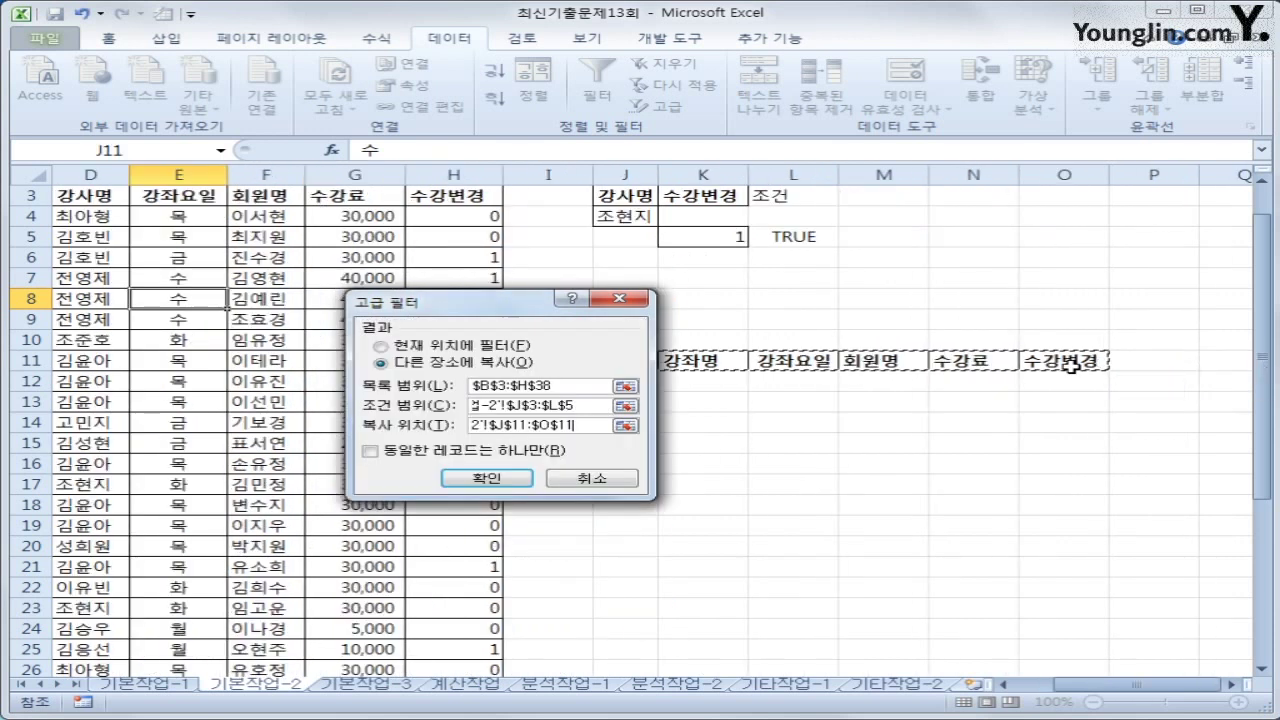
pyautogui.click(505, 480)
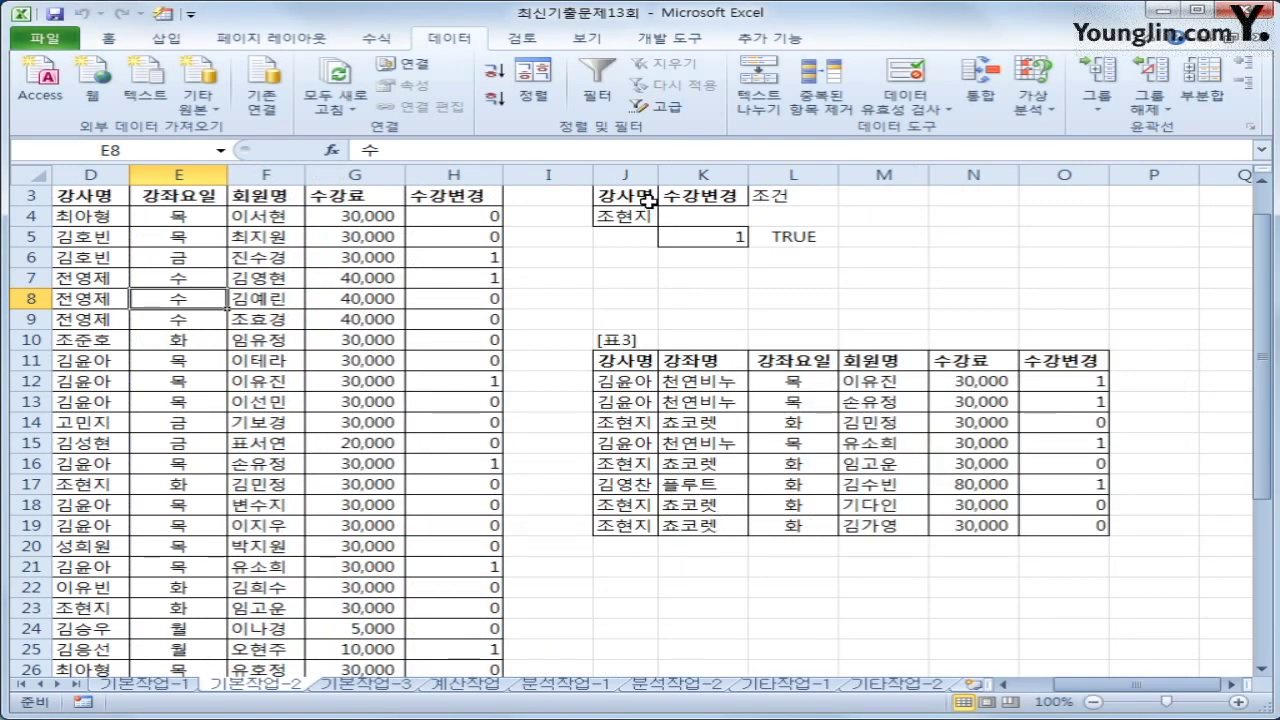
pyautogui.moveTo(649, 200); pyautogui.dragTo(818, 237)
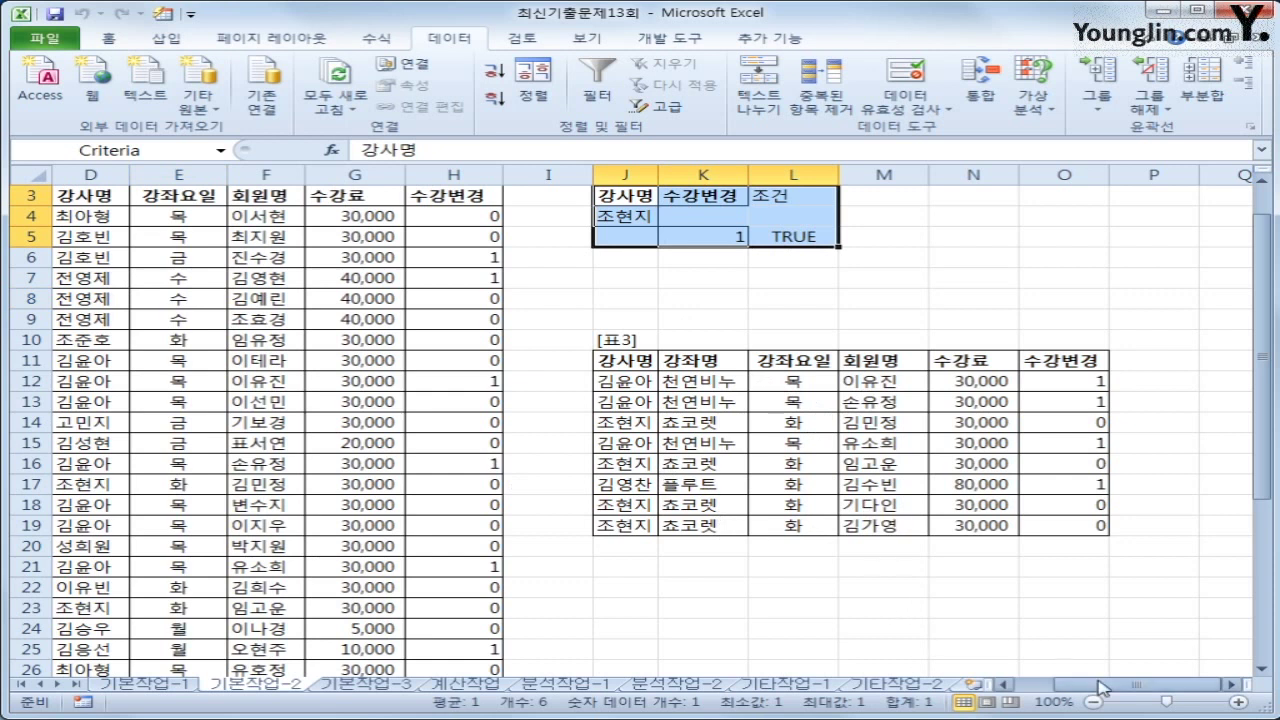
pyautogui.moveTo(1106, 684); pyautogui.dragTo(1070, 684)
pyautogui.scroll(1, 537, 497)
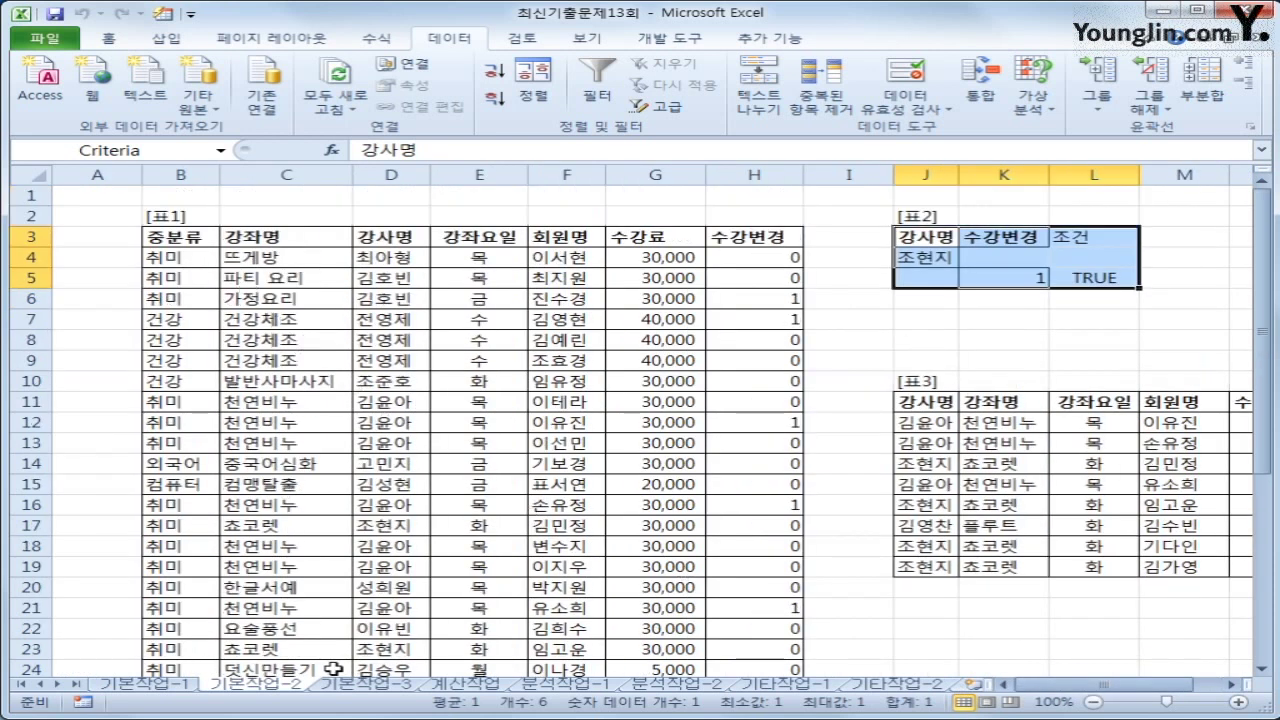
# - On sheet 기본작업-3, create a new conditional formatting rule for B4:I32 that uses a formula to determine the formatted cells
pyautogui.click(365, 684)
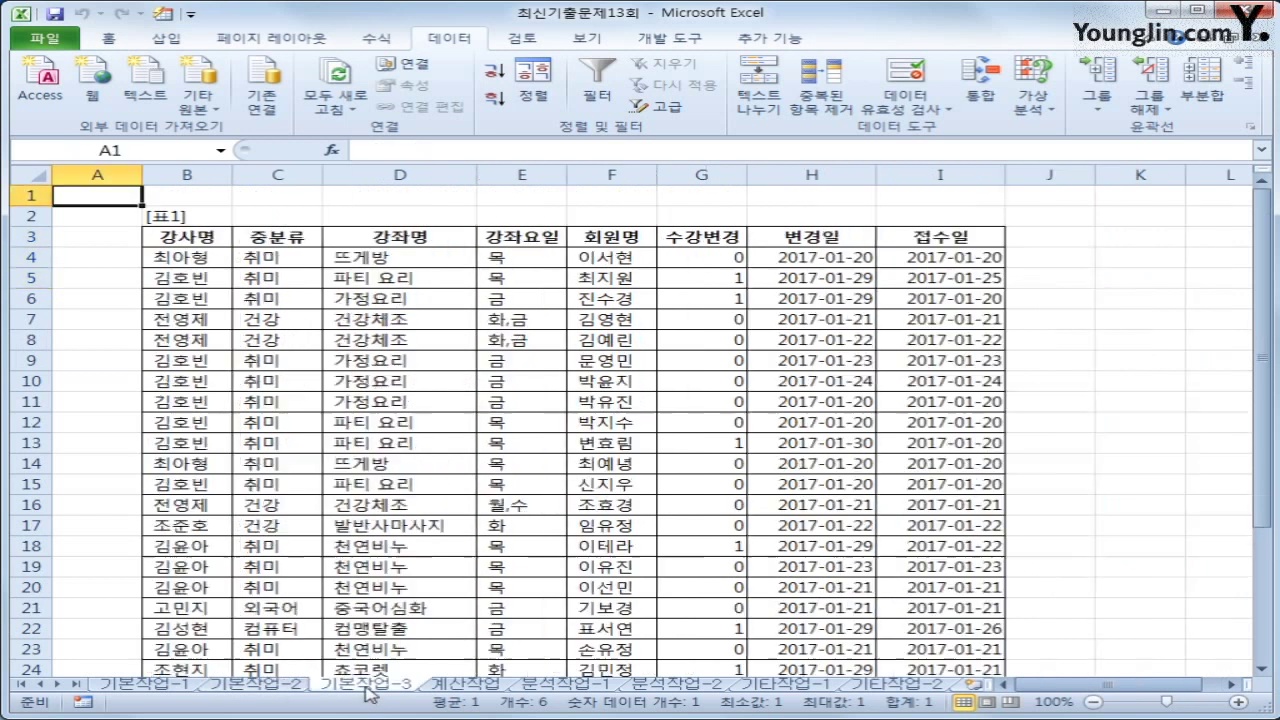
pyautogui.scroll(-4, 618, 590)
pyautogui.scroll(4, 617, 590)
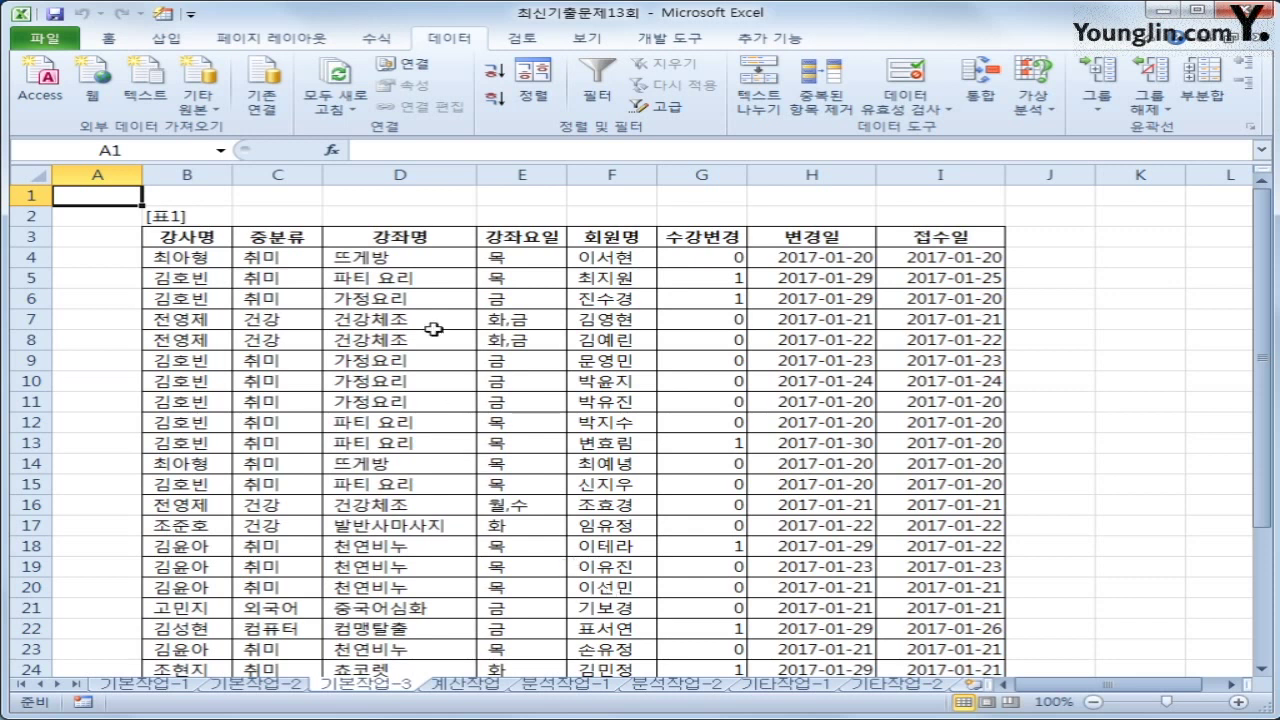
pyautogui.moveTo(190, 262); pyautogui.dragTo(930, 613)
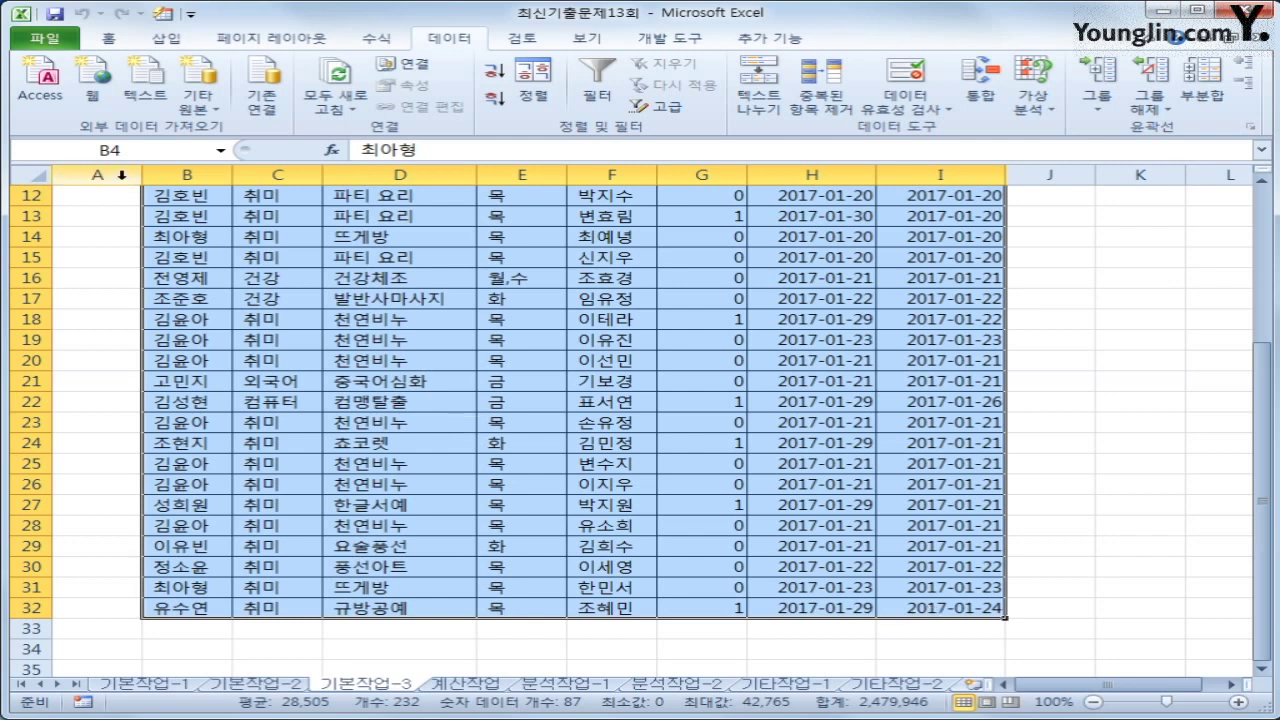
pyautogui.click(106, 40)
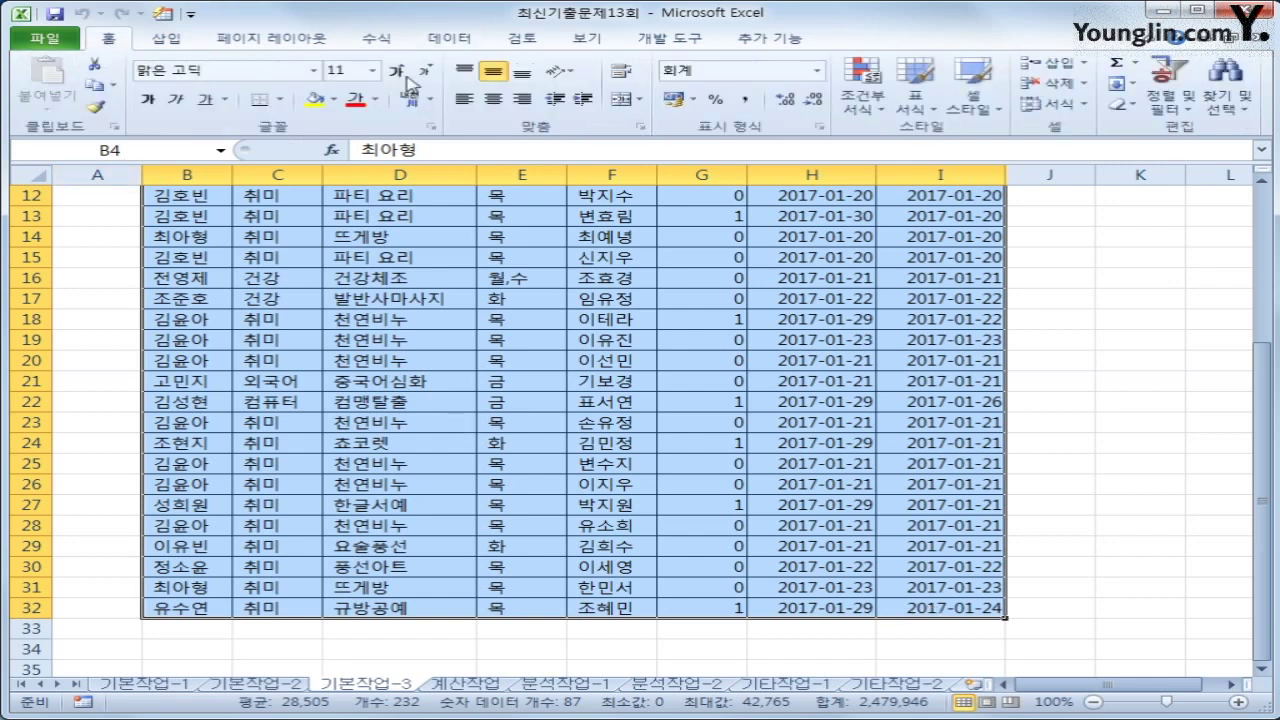
pyautogui.click(868, 108)
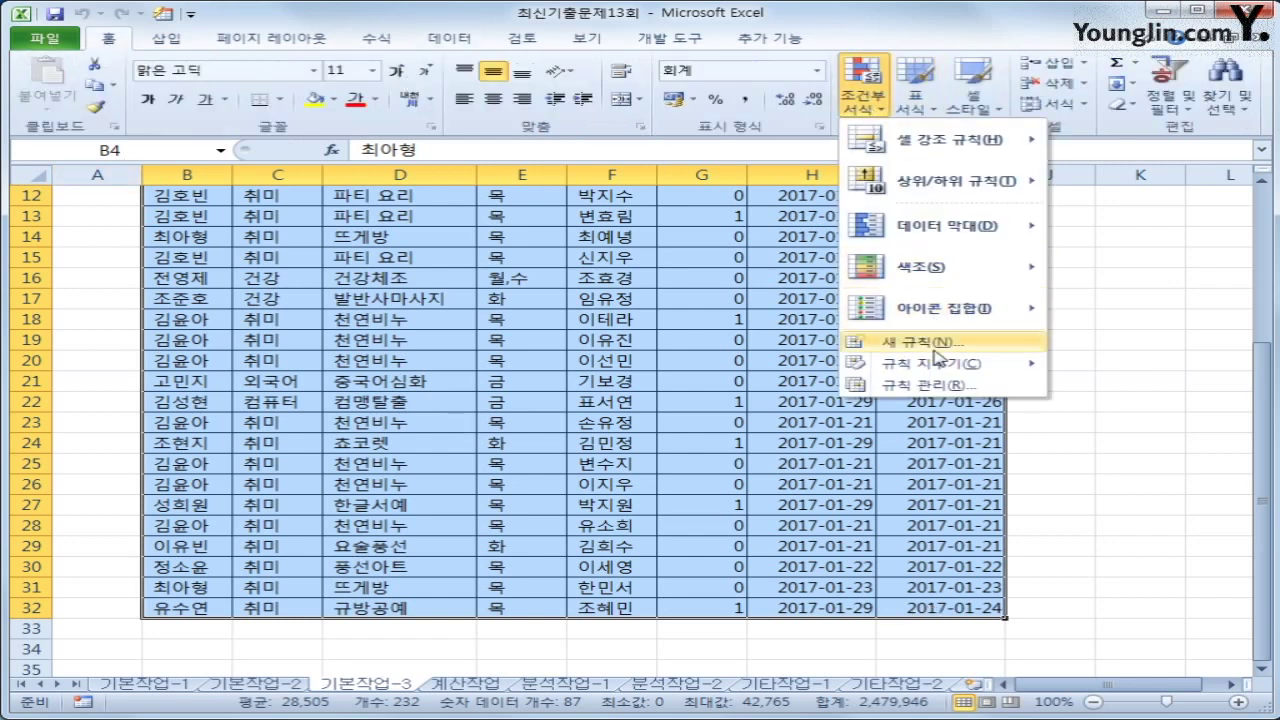
pyautogui.click(908, 341)
pyautogui.click(574, 360)
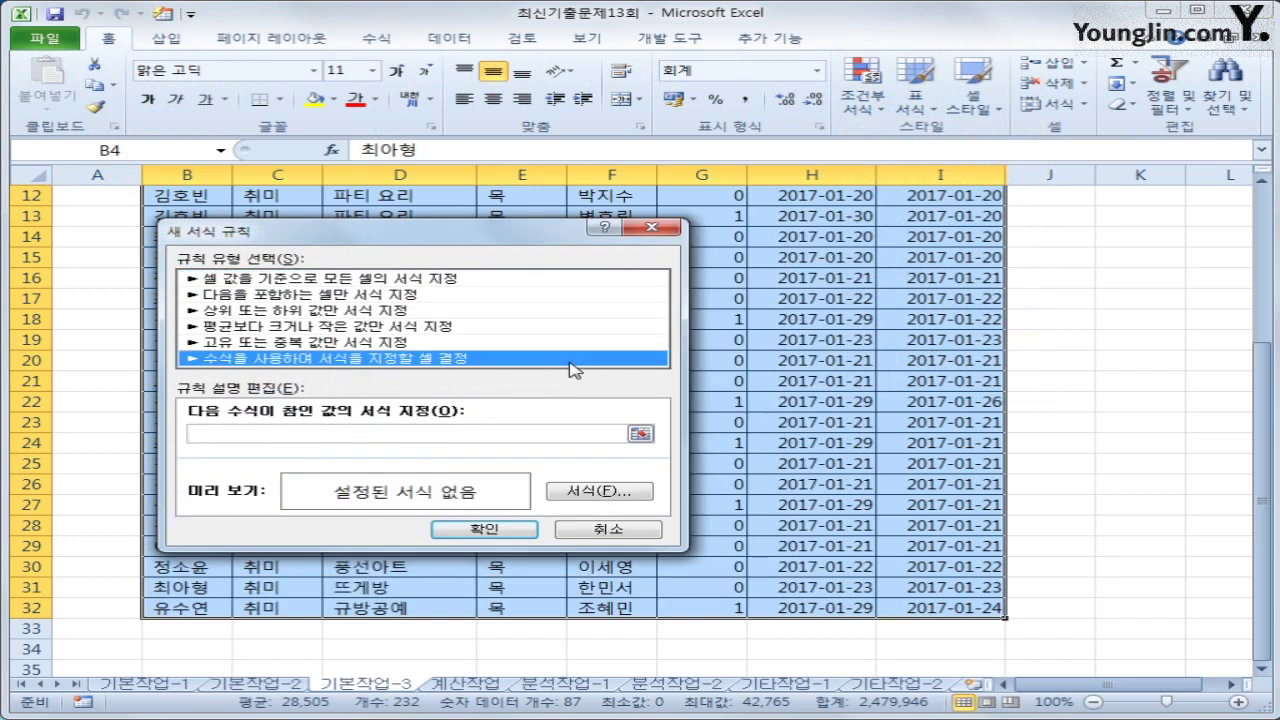
pyautogui.click(454, 436)
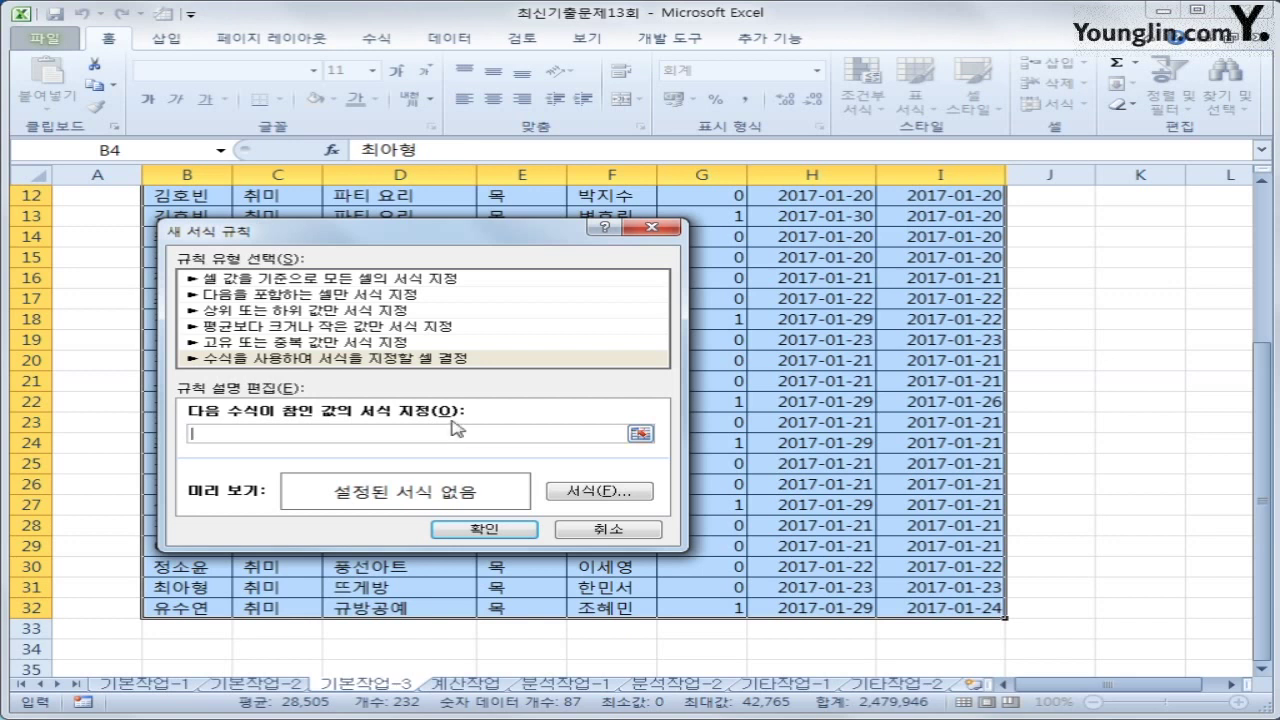
# - Begin the rule formula with =or(len($E4)>=2,days360( using a column-absolute reference to the 강좌요일 cell
pyautogui.write('ㅋ')
pyautogui.press('BackSpace')
pyautogui.write('ㅋ')
pyautogui.press('BackSpace')
pyautogui.write('=or(')
pyautogui.write('len(')
pyautogui.moveTo(1266, 380); pyautogui.dragTo(1262, 212)
pyautogui.moveTo(461, 238); pyautogui.dragTo(761, 330)
pyautogui.click(510, 259)
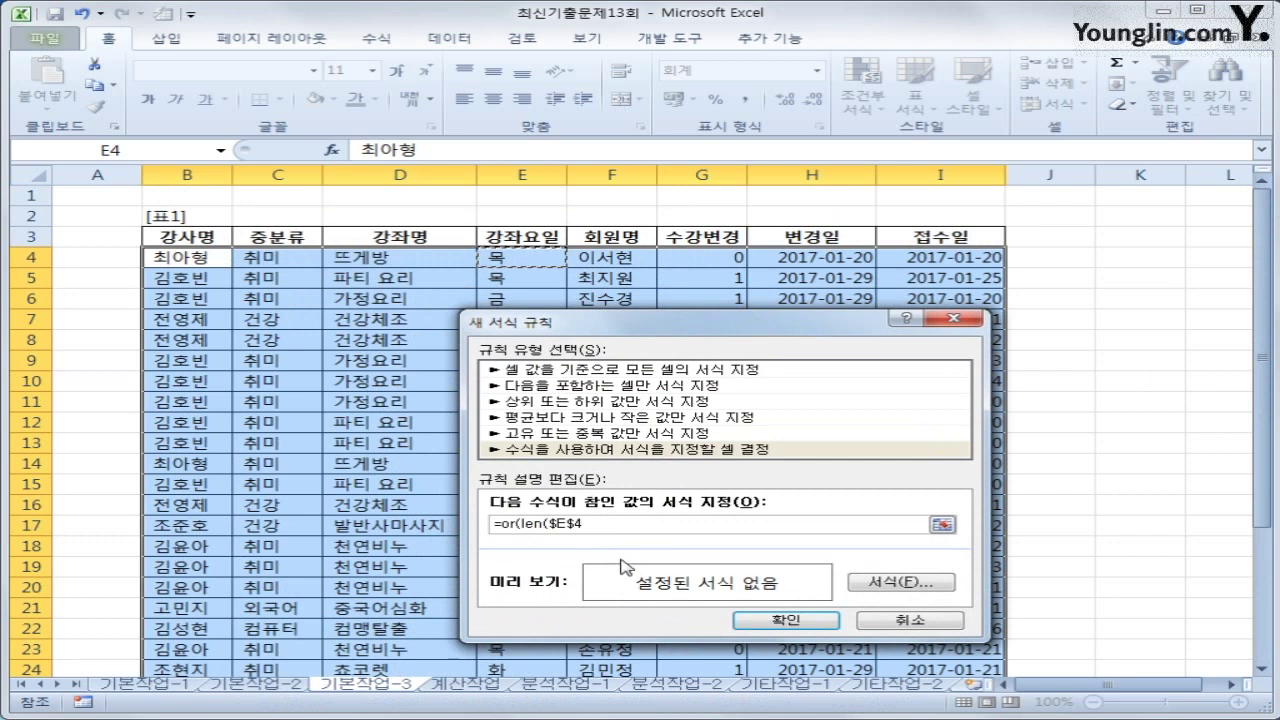
pyautogui.press('F4')
pyautogui.press('F4')
pyautogui.write(')>=2')
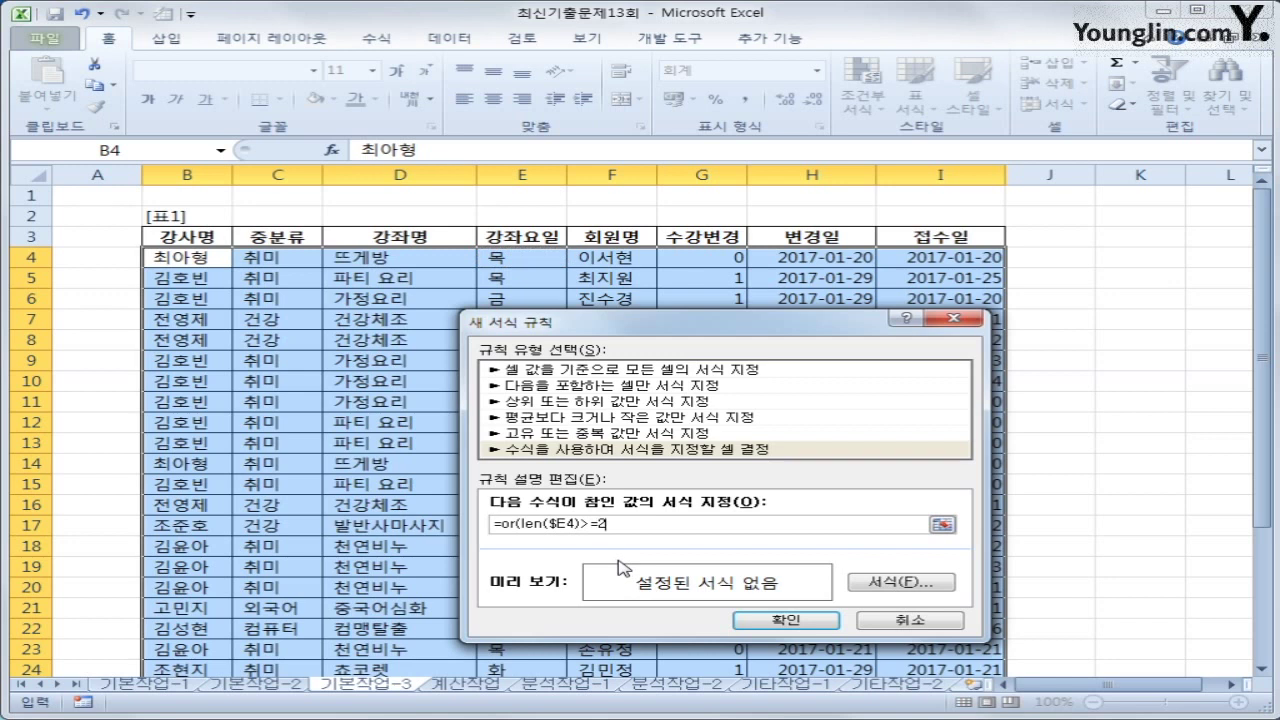
pyautogui.write(',')
pyautogui.write('days360(')
pyautogui.click(963, 256)
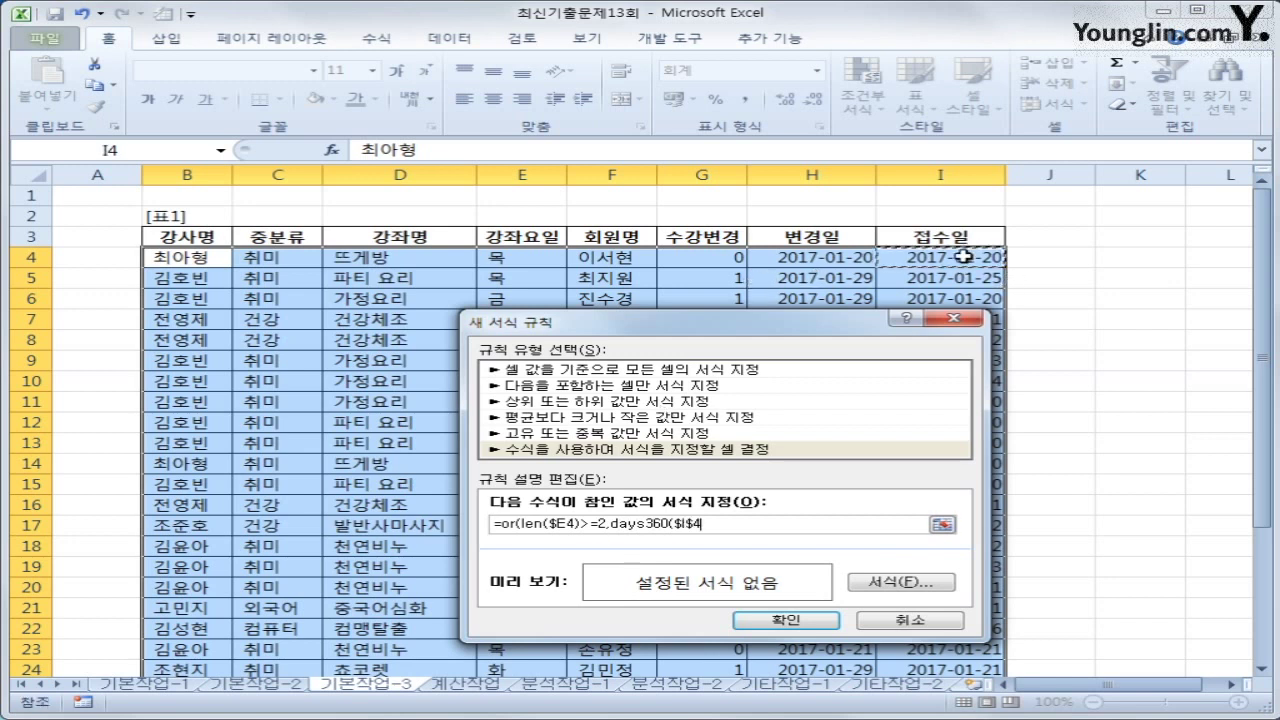
pyautogui.write(',')
pyautogui.click(812, 262)
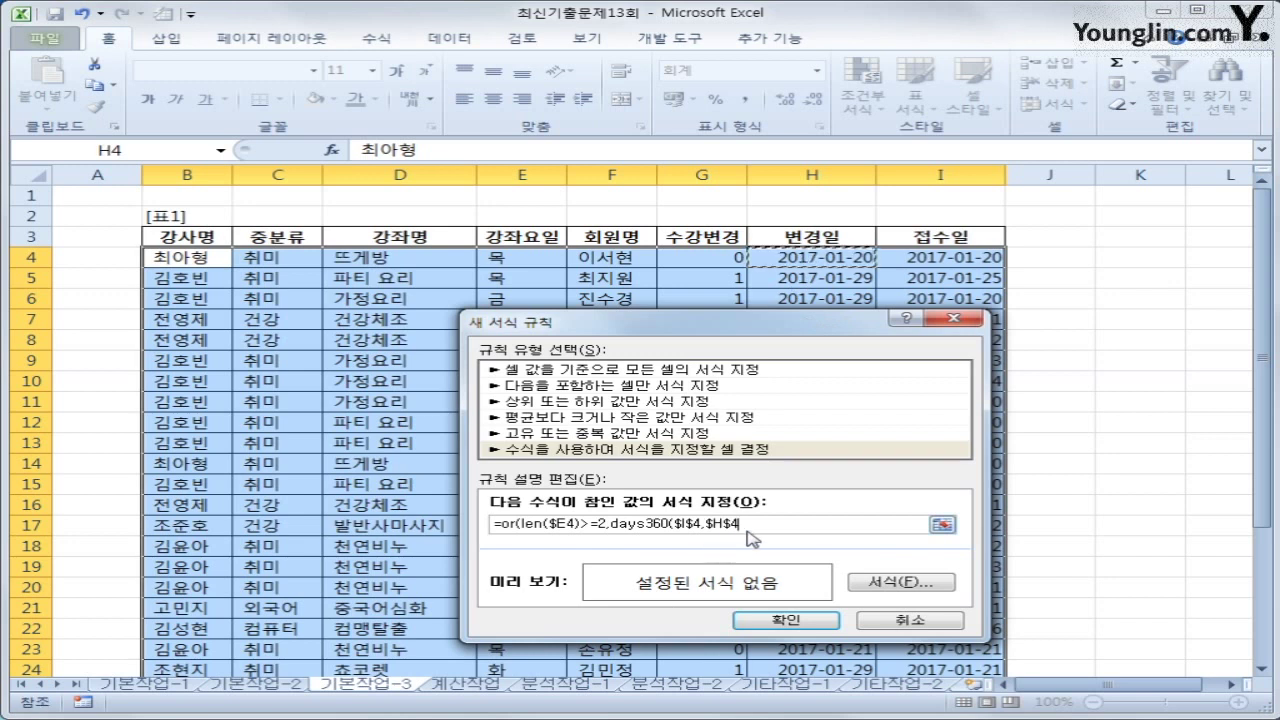
pyautogui.press('BackSpace')
pyautogui.press('BackSpace')
pyautogui.press('BackSpace')
pyautogui.press('BackSpace')
pyautogui.press('BackSpace')
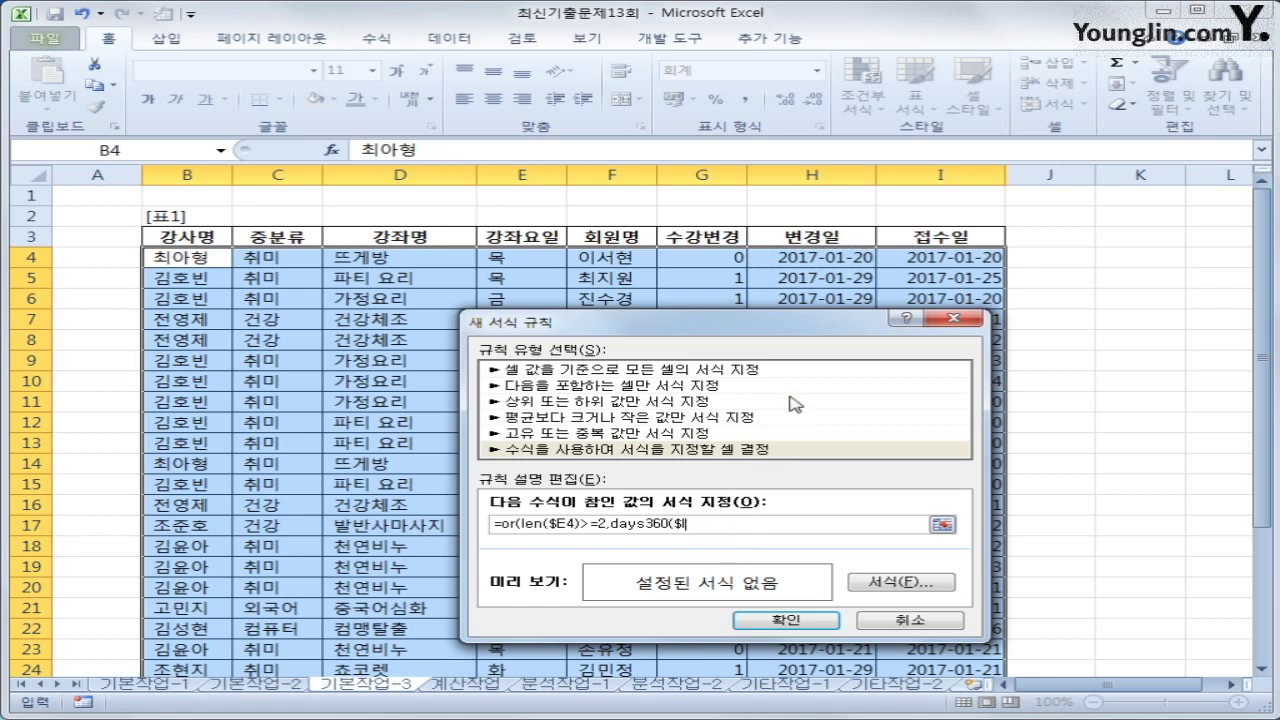
pyautogui.press('BackSpace')
pyautogui.press('BackSpace')
pyautogui.press('BackSpace')
pyautogui.press('BackSpace')
# - Complete the rule formula's DAYS360 condition with the arguments $I4,$H4,false and the comparison >=5, closing the OR function
pyautogui.click(930, 264)
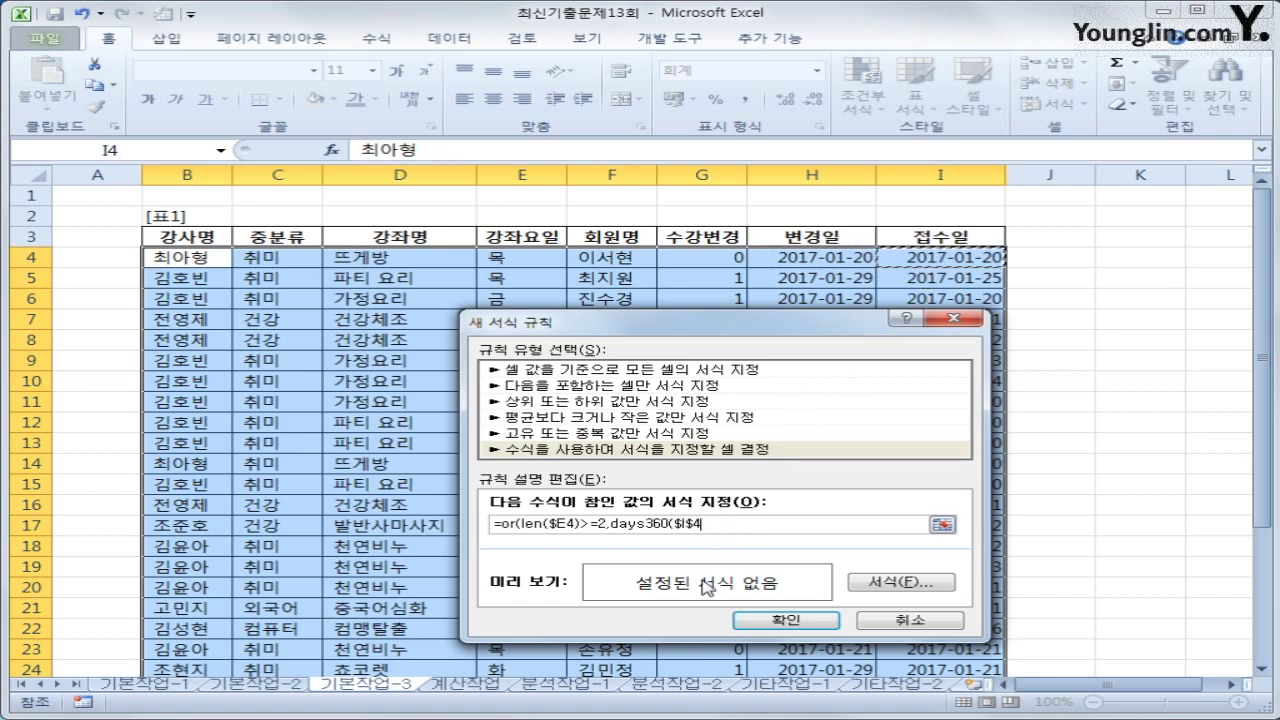
pyautogui.press('F4')
pyautogui.press('F4')
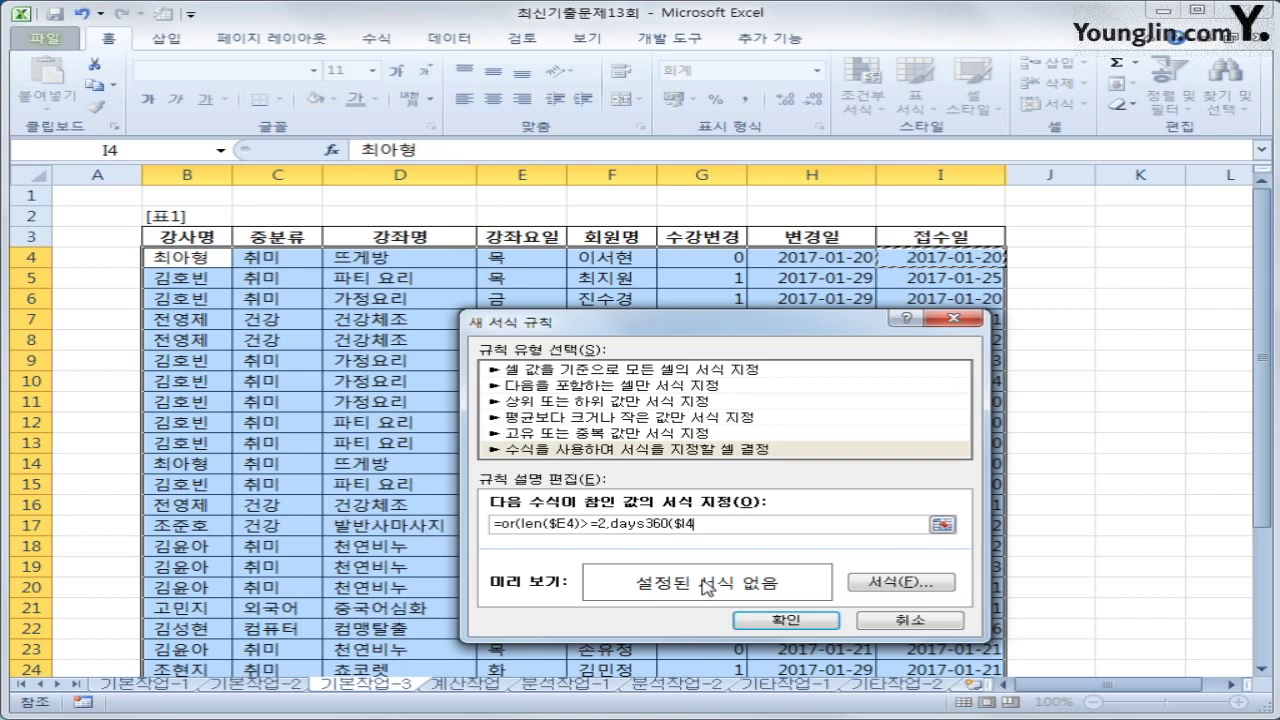
pyautogui.write(',')
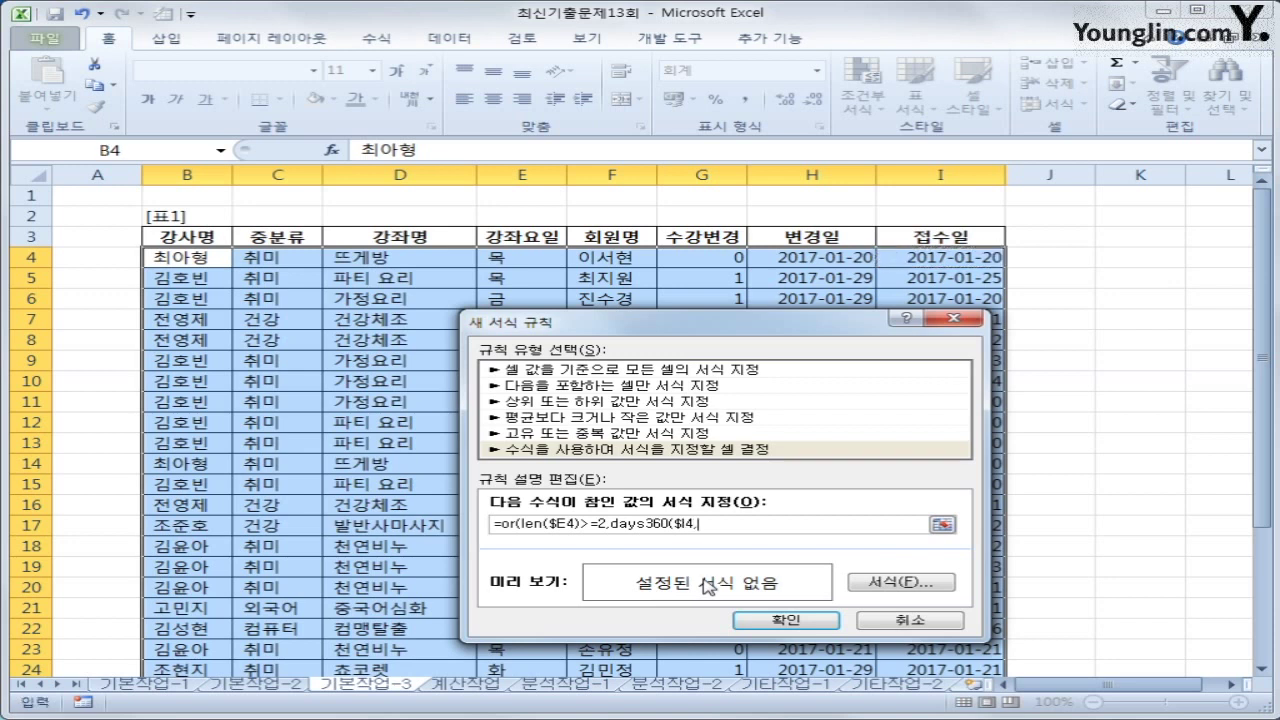
pyautogui.click(820, 258)
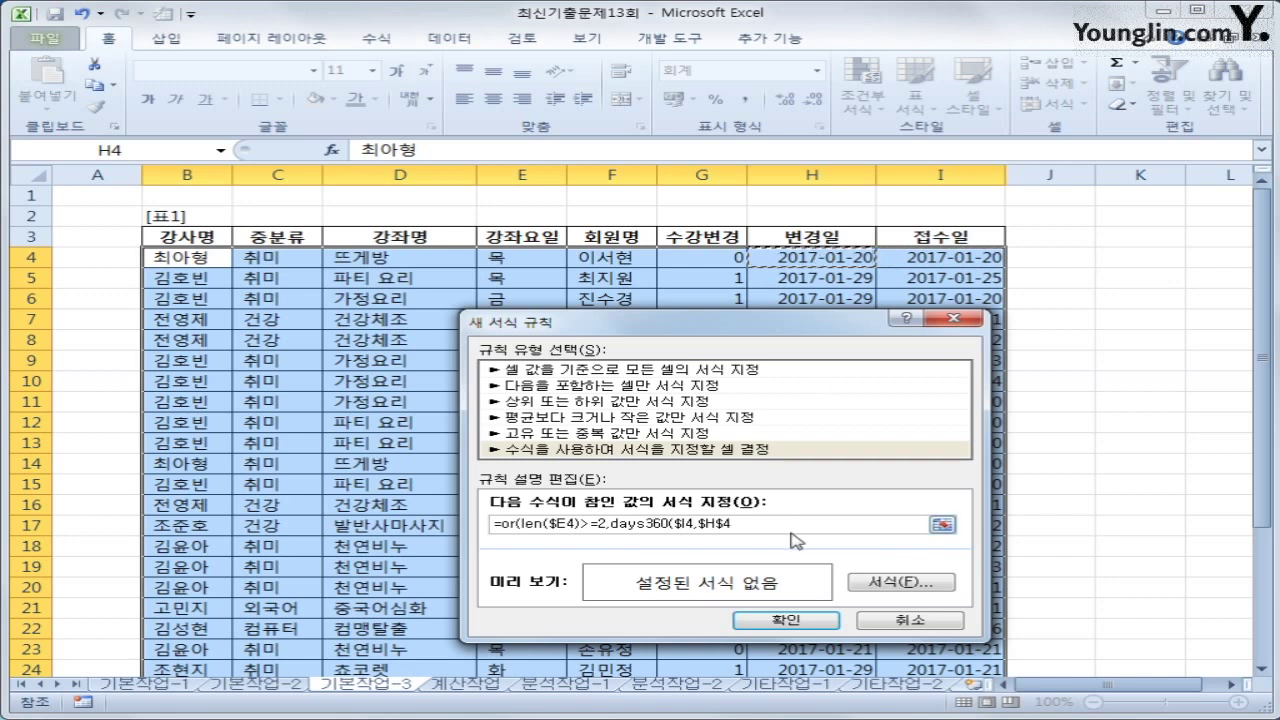
pyautogui.press('F4')
pyautogui.press('F4')
pyautogui.write(',tal')
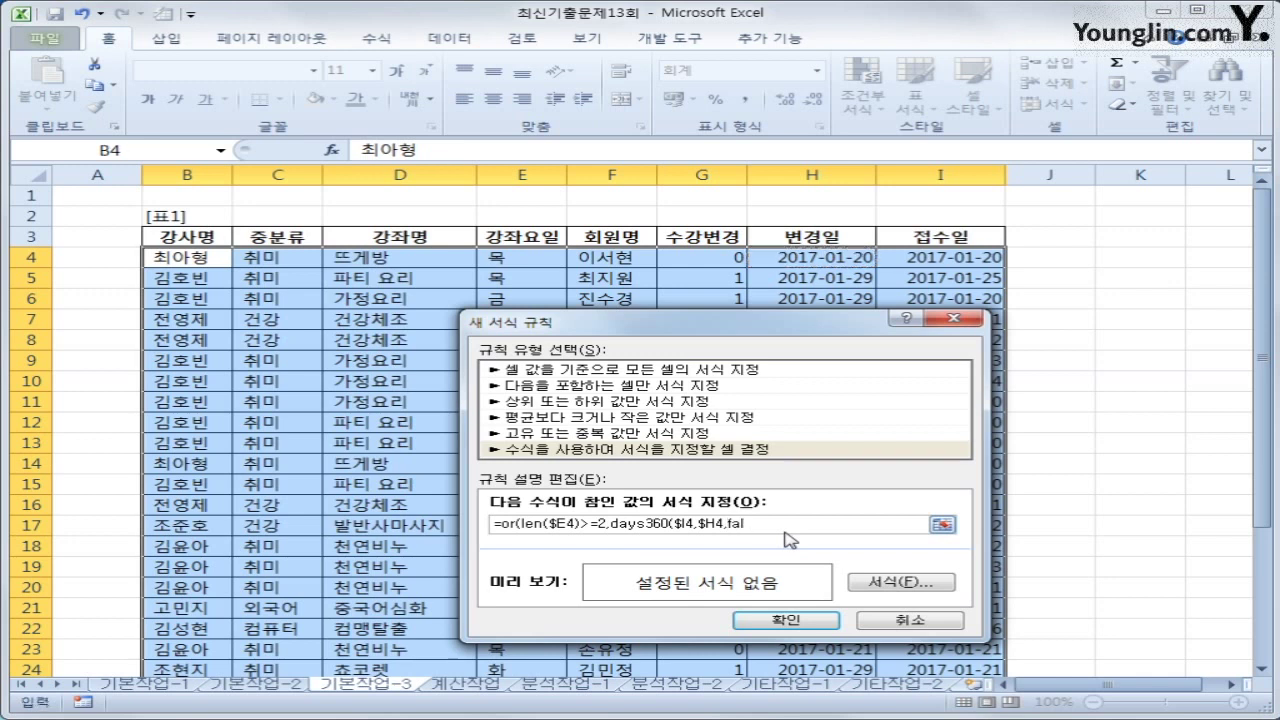
pyautogui.write('se)')
pyautogui.write('>=5)')
# - Give the rule a 굵게 font style with the standard blue font colour and apply it to the selected records
pyautogui.click(910, 588)
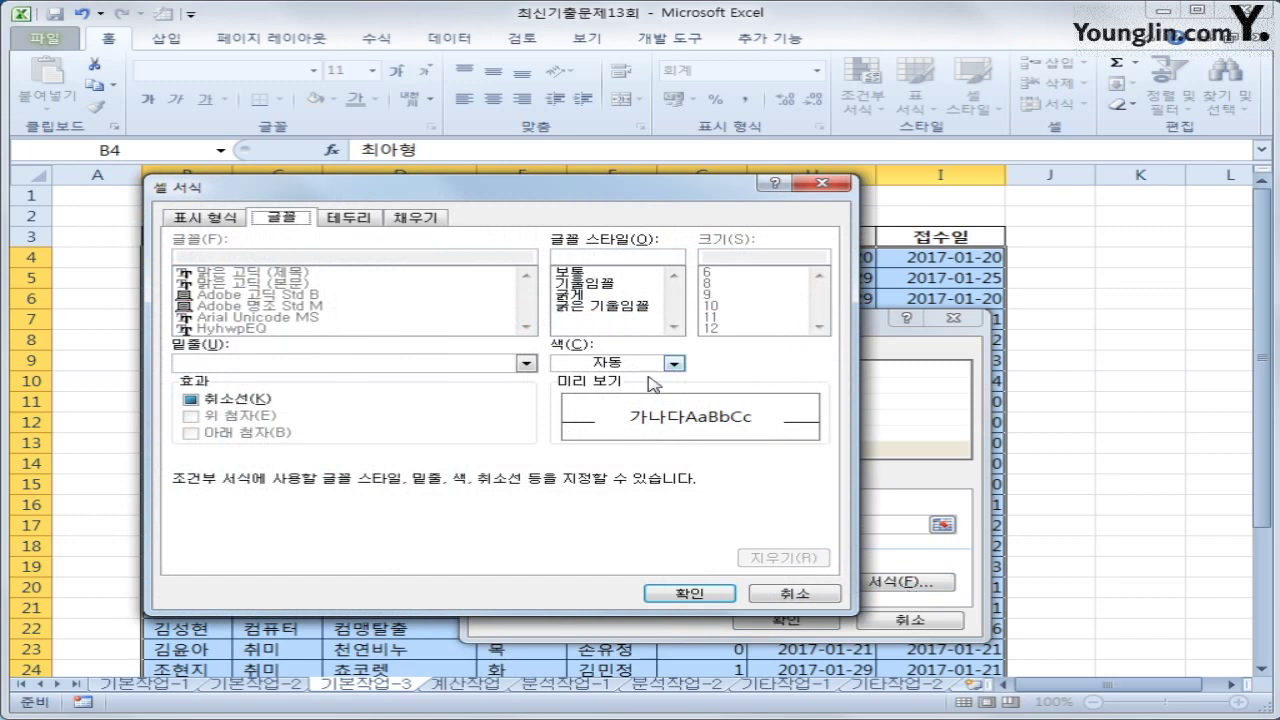
pyautogui.click(605, 297)
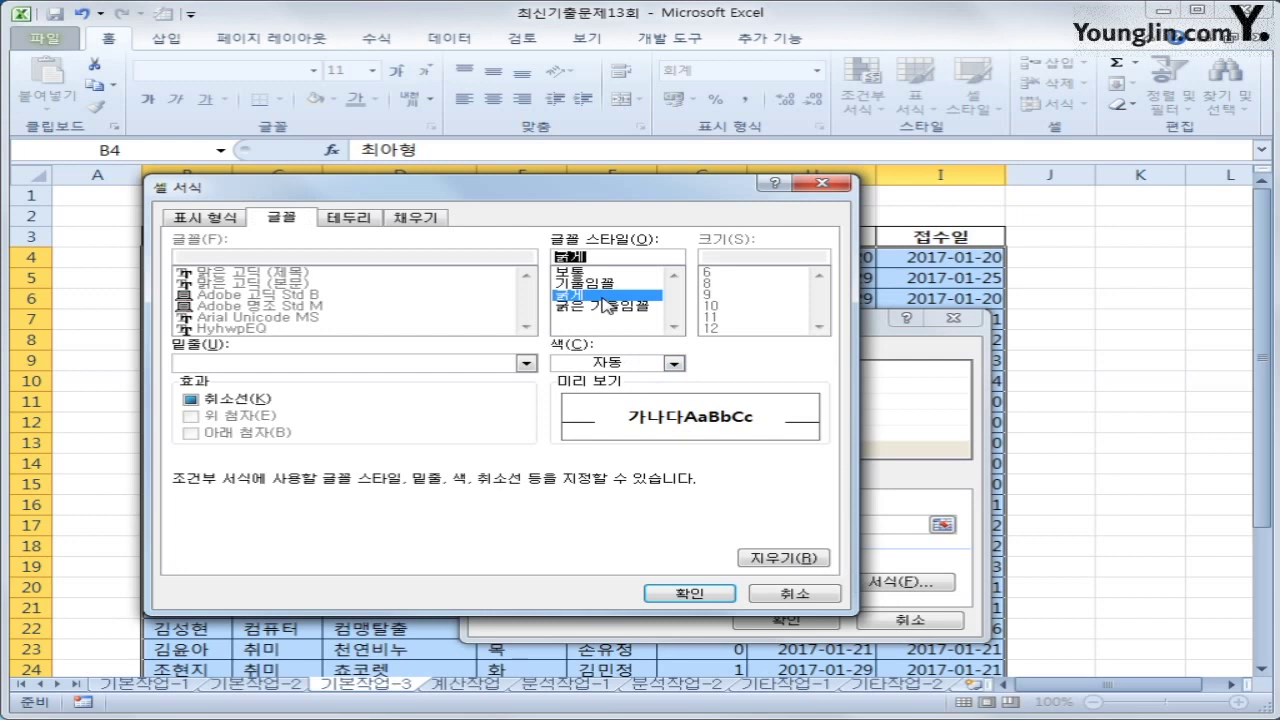
pyautogui.click(674, 363)
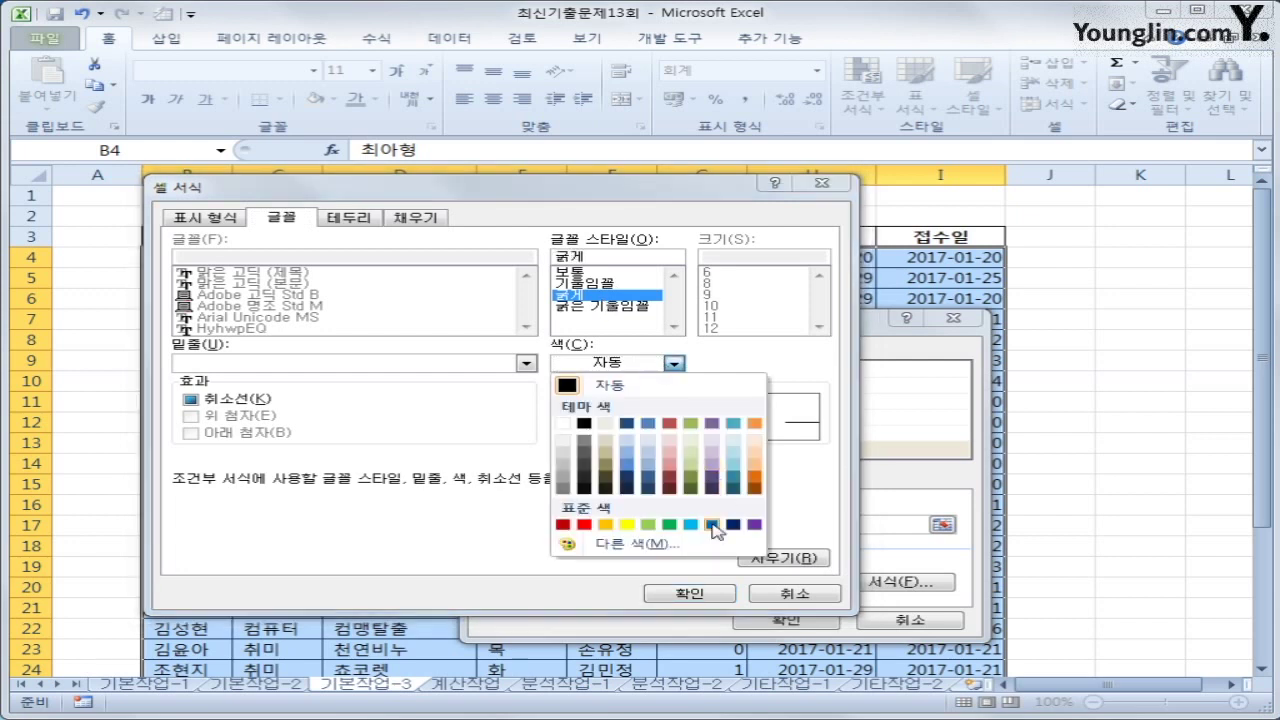
pyautogui.click(713, 526)
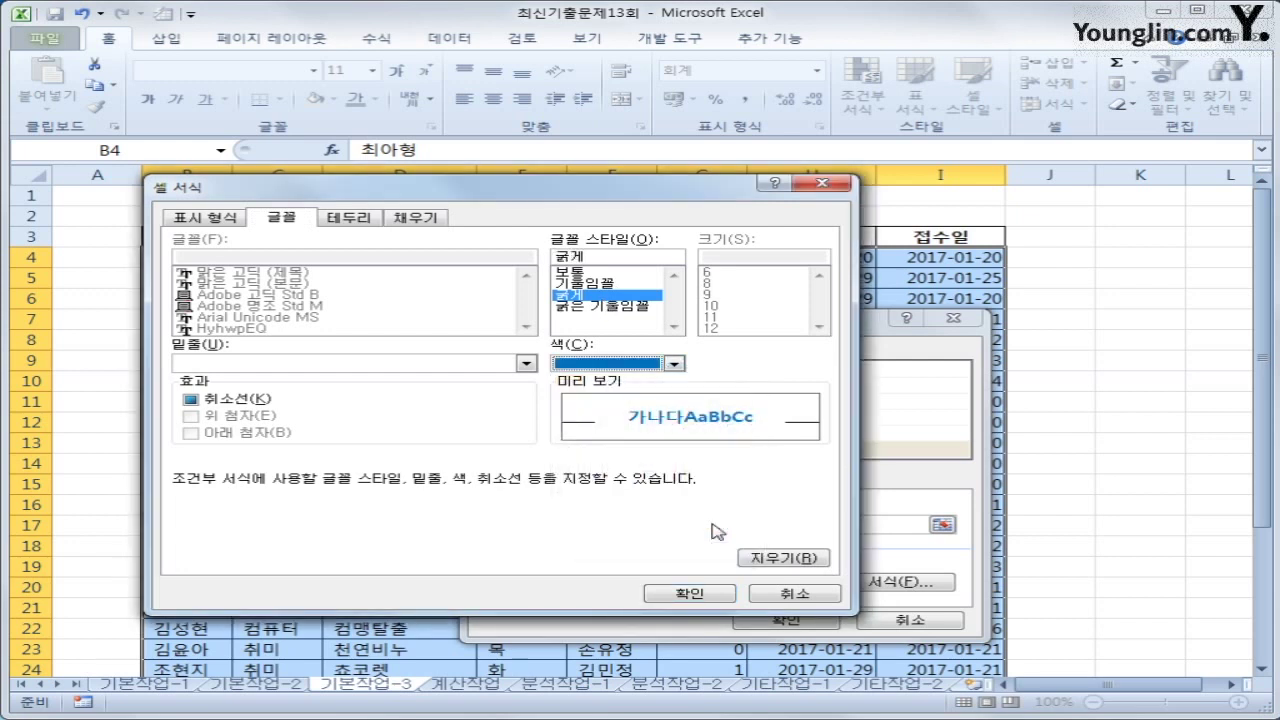
pyautogui.click(699, 593)
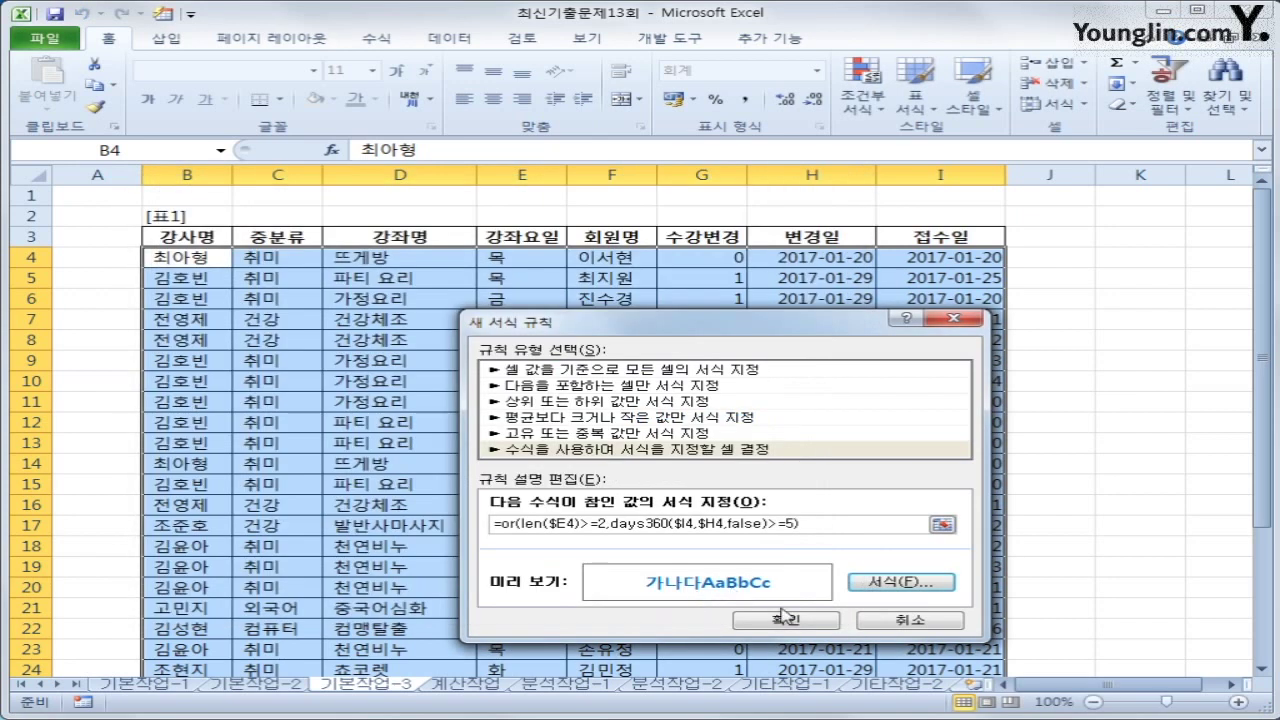
pyautogui.click(778, 618)
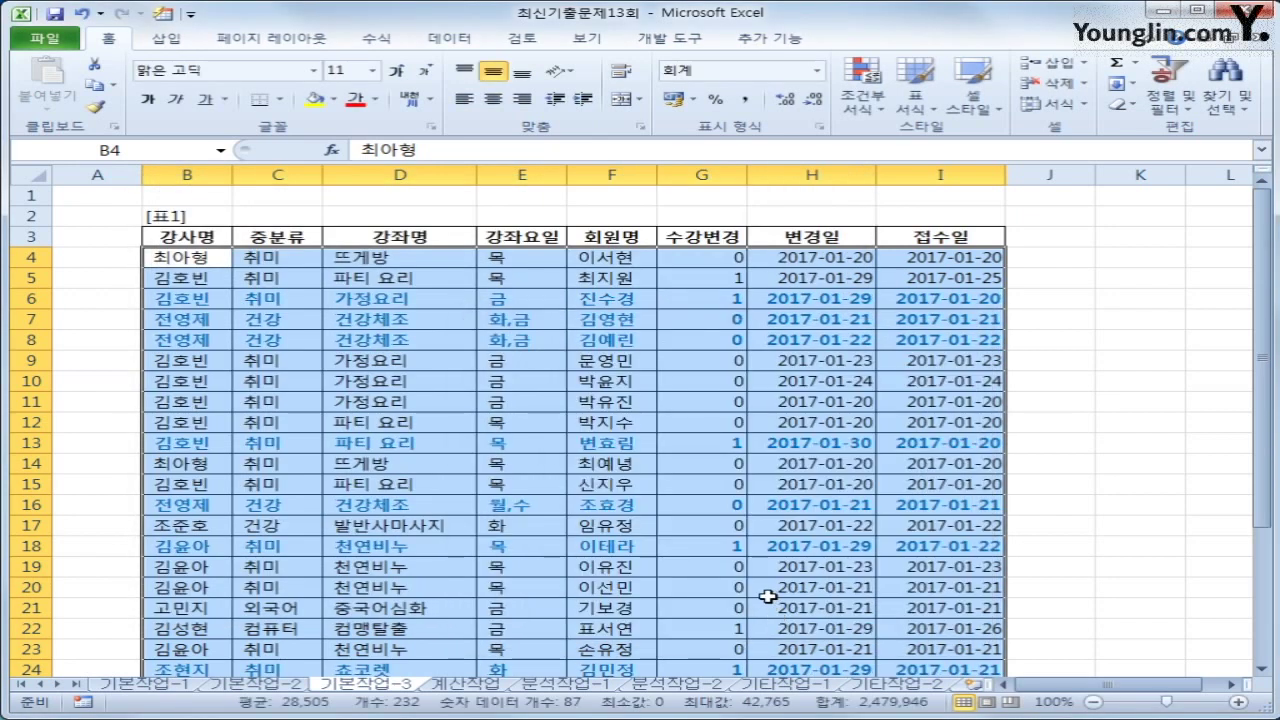
# - On sheet 기본작업-2, set the range B3:H38 as the print area
pyautogui.scroll(-3, 766, 596)
pyautogui.scroll(1, 764, 594)
pyautogui.scroll(2, 764, 594)
pyautogui.click(296, 688)
pyautogui.scroll(-2, 567, 617)
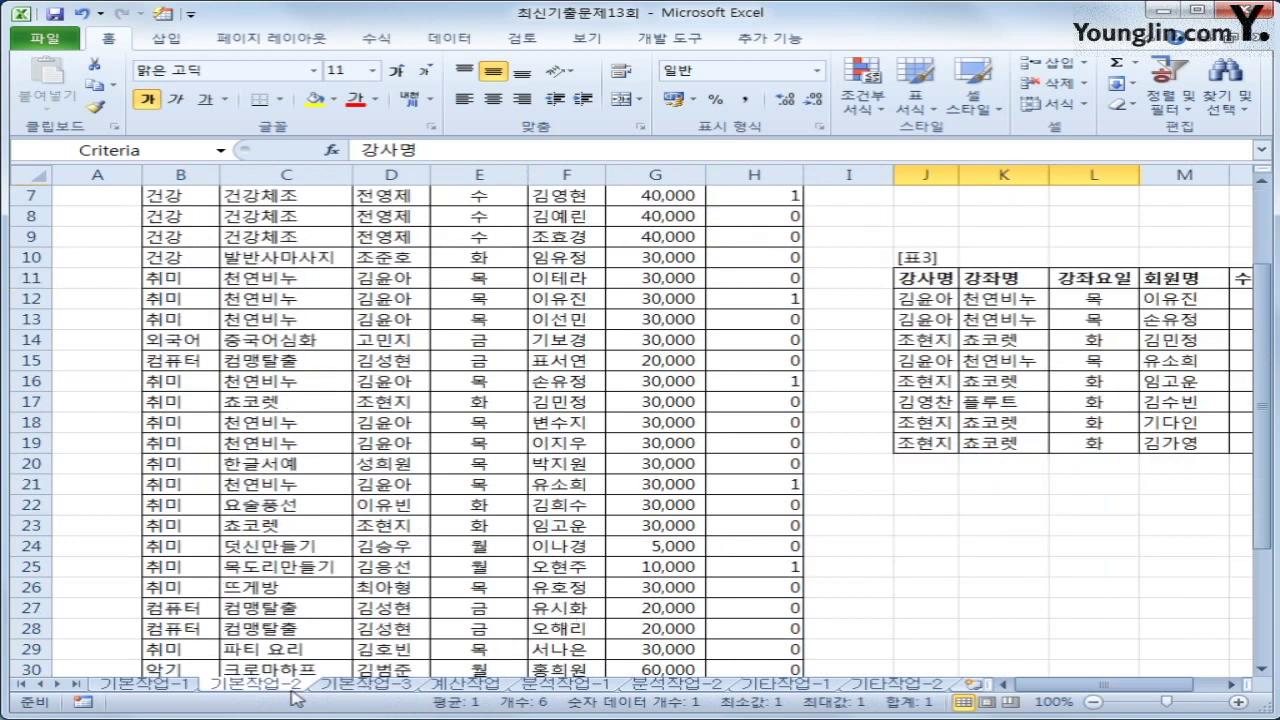
pyautogui.scroll(-3, 296, 698)
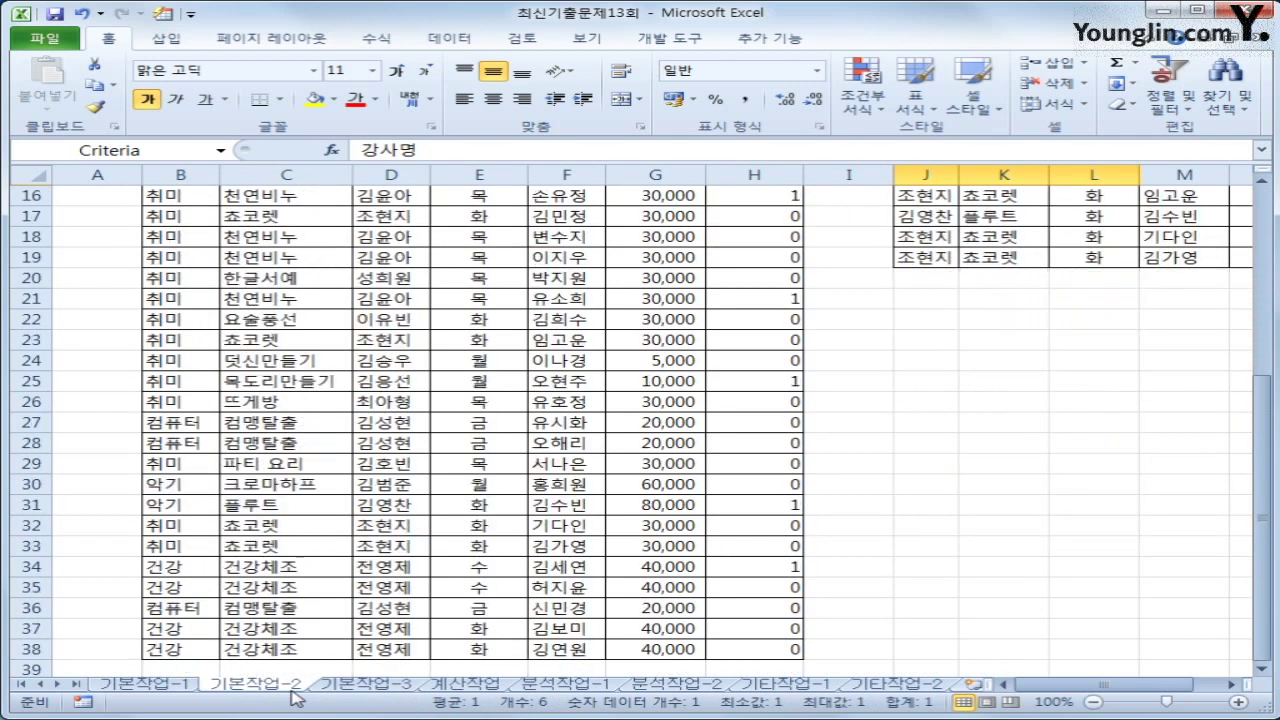
pyautogui.scroll(5, 296, 698)
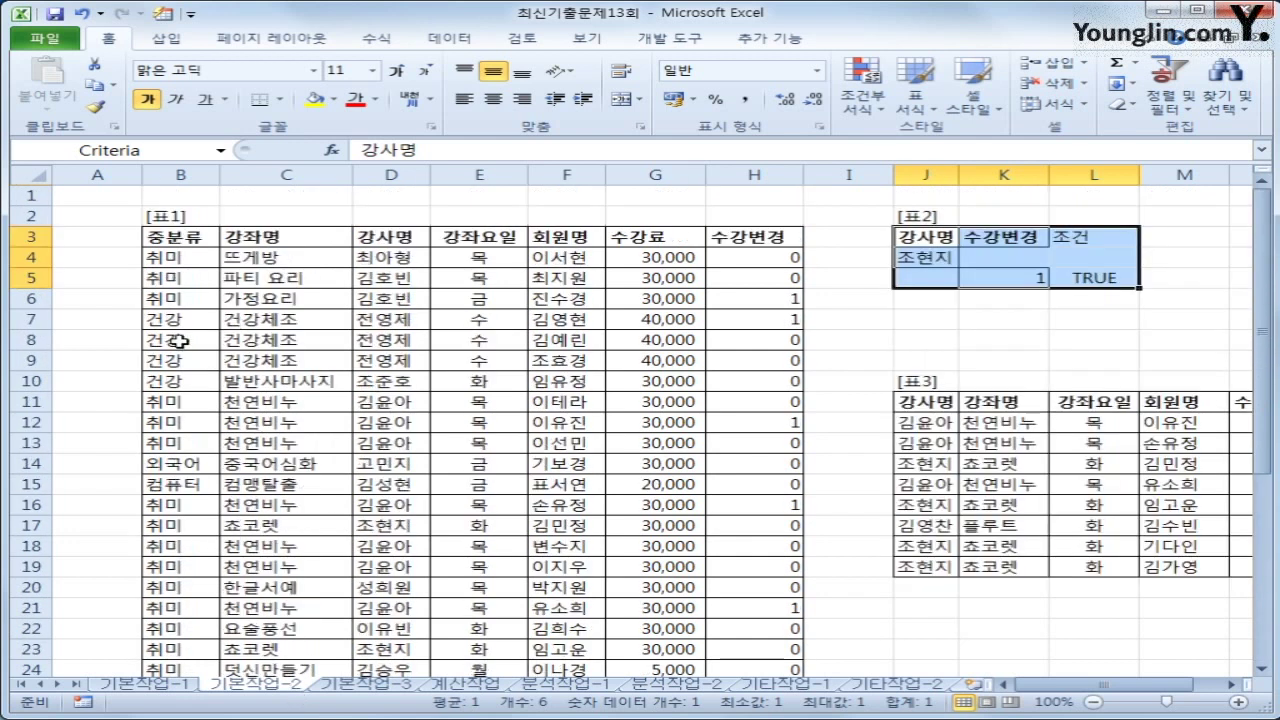
pyautogui.moveTo(188, 241); pyautogui.dragTo(752, 620)
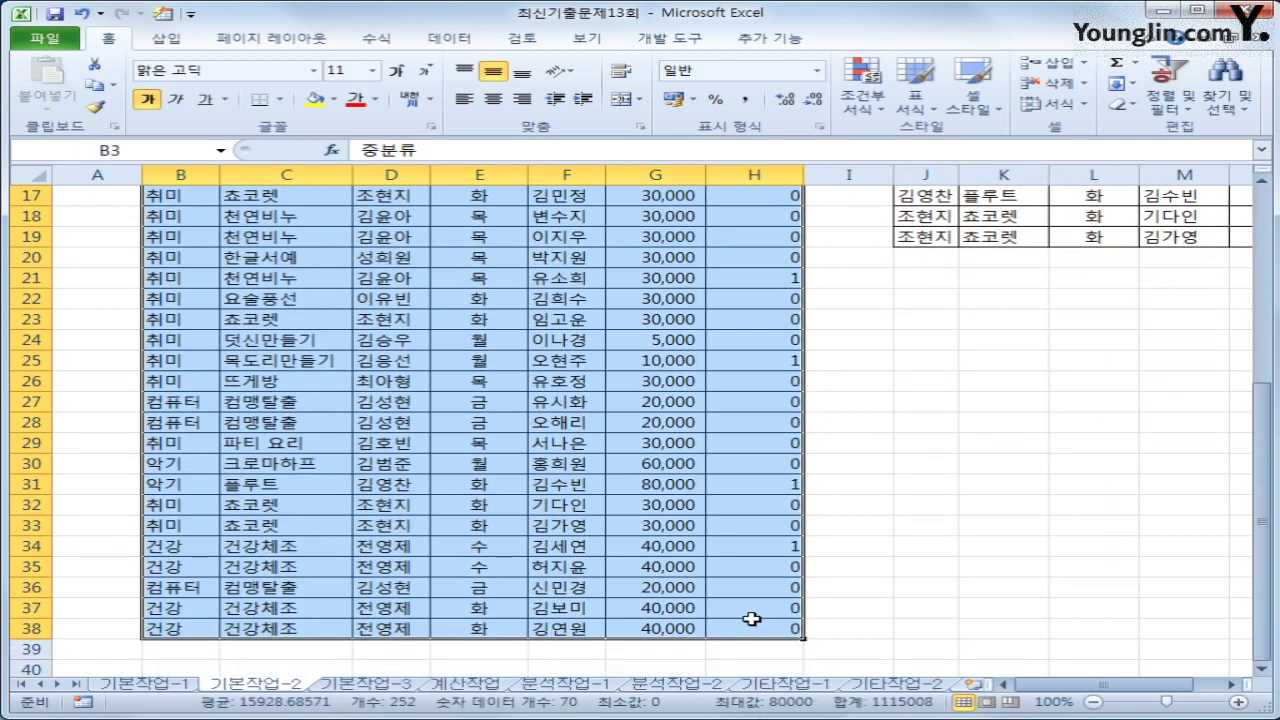
pyautogui.click(277, 41)
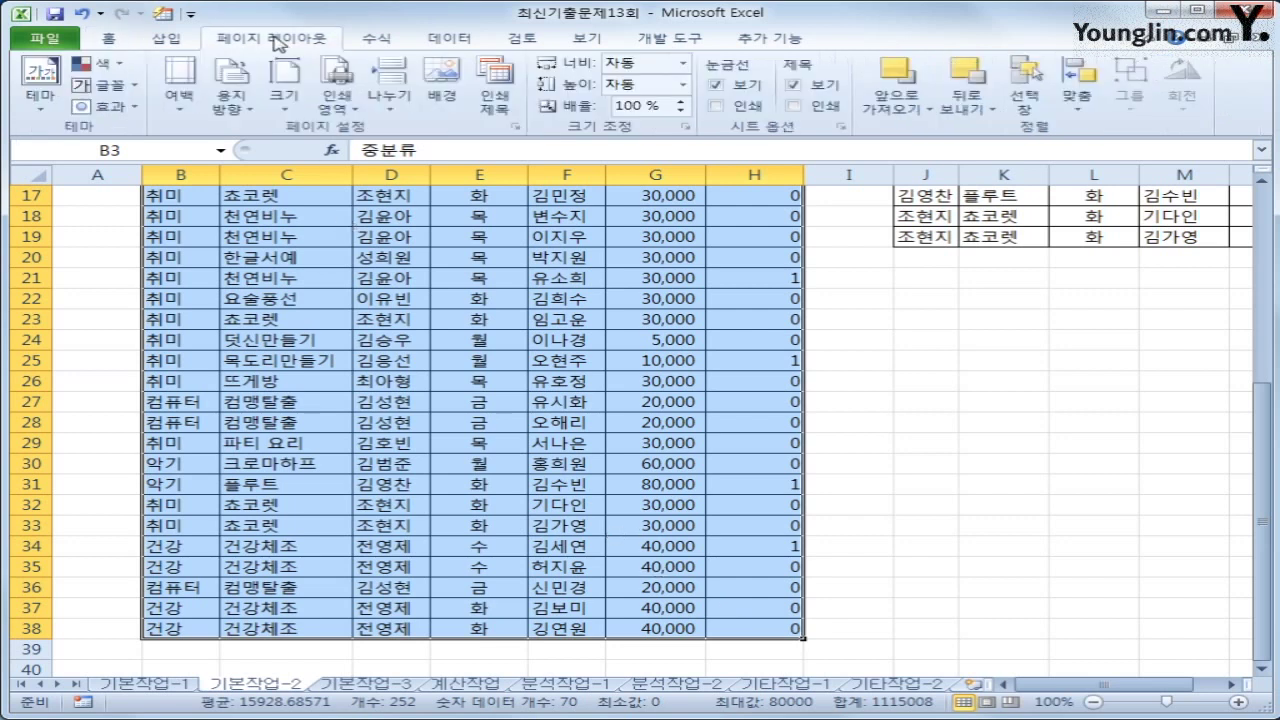
pyautogui.click(352, 103)
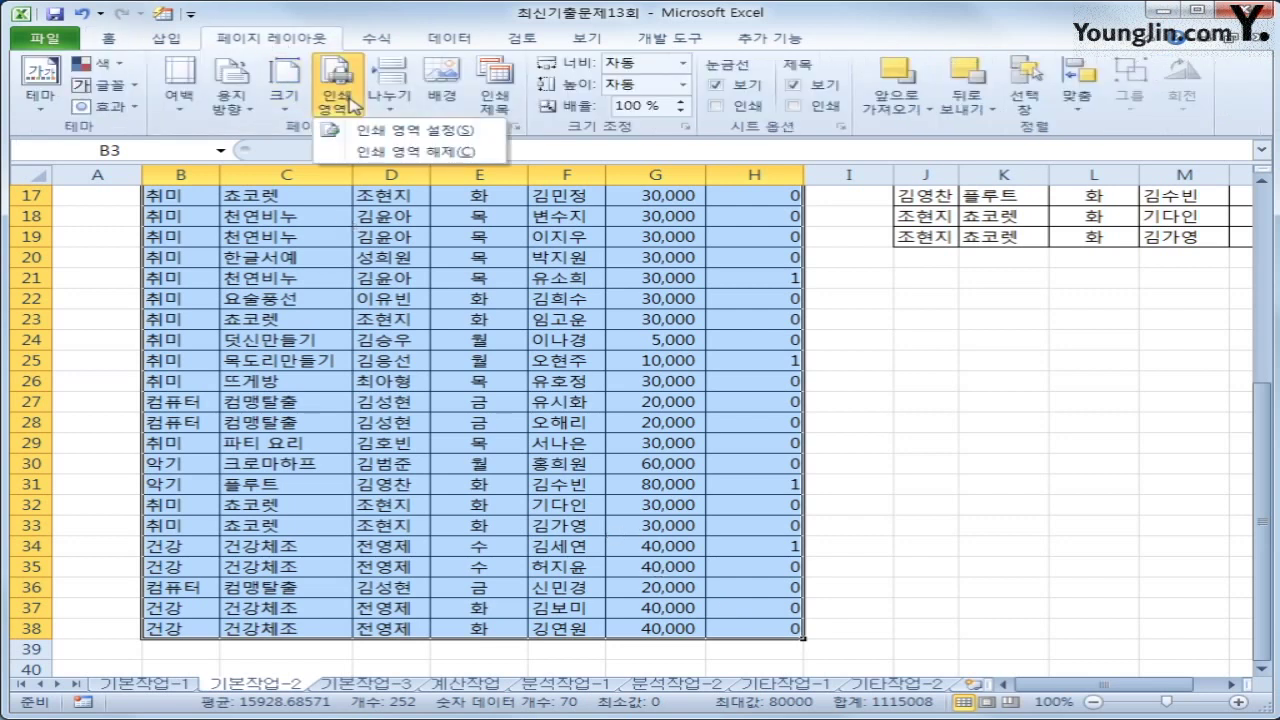
pyautogui.click(400, 131)
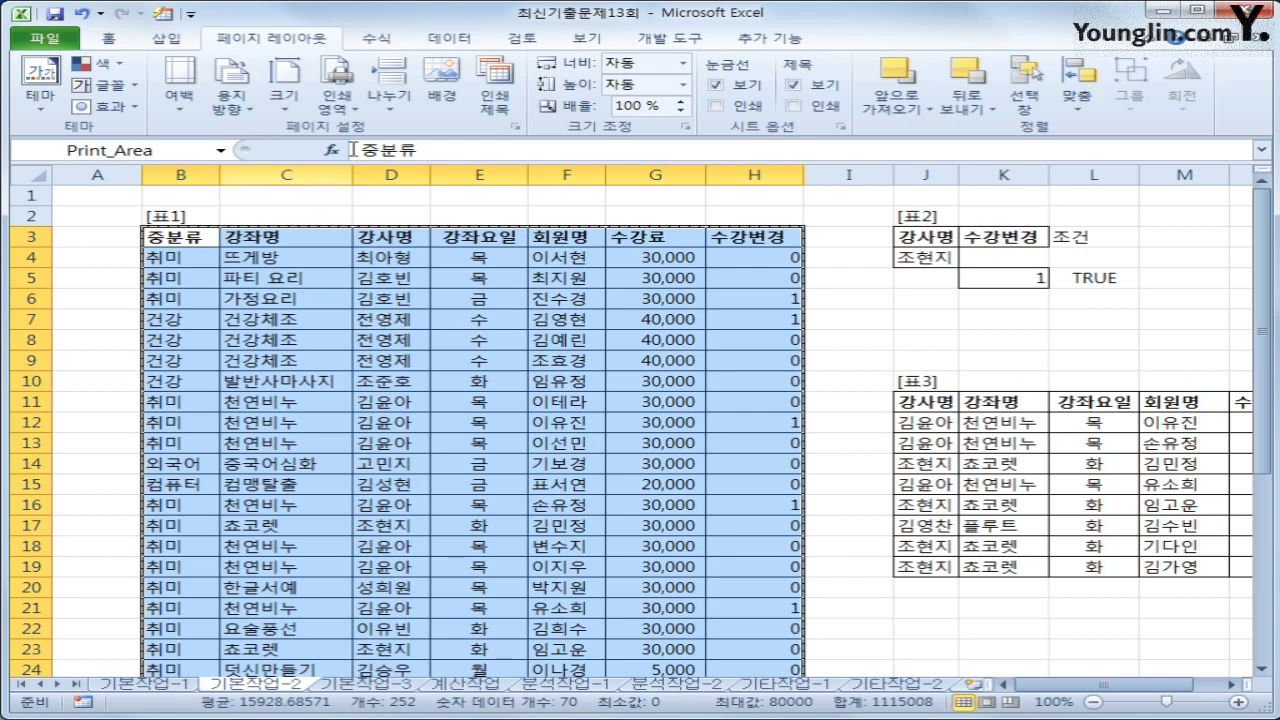
# - In the page setup, centre the printout both horizontally (가로) and vertically (세로) on the page
pyautogui.click(514, 127)
pyautogui.click(566, 309)
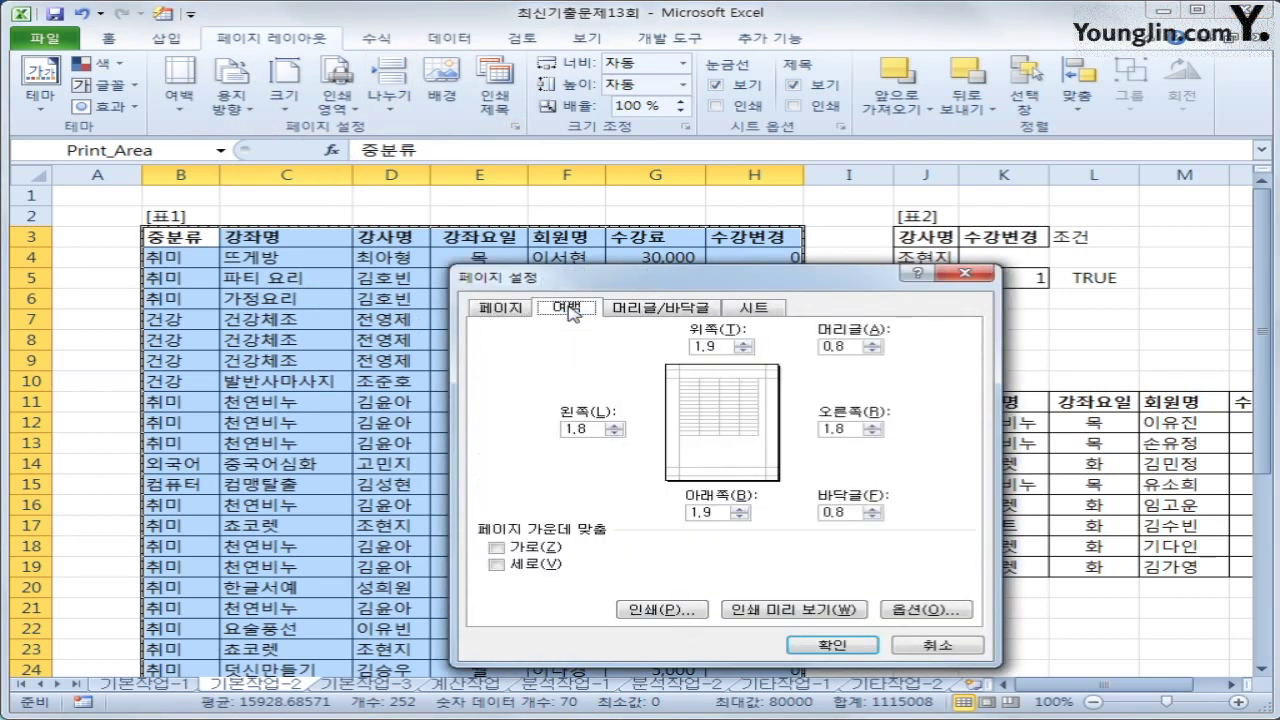
pyautogui.click(541, 548)
pyautogui.click(538, 566)
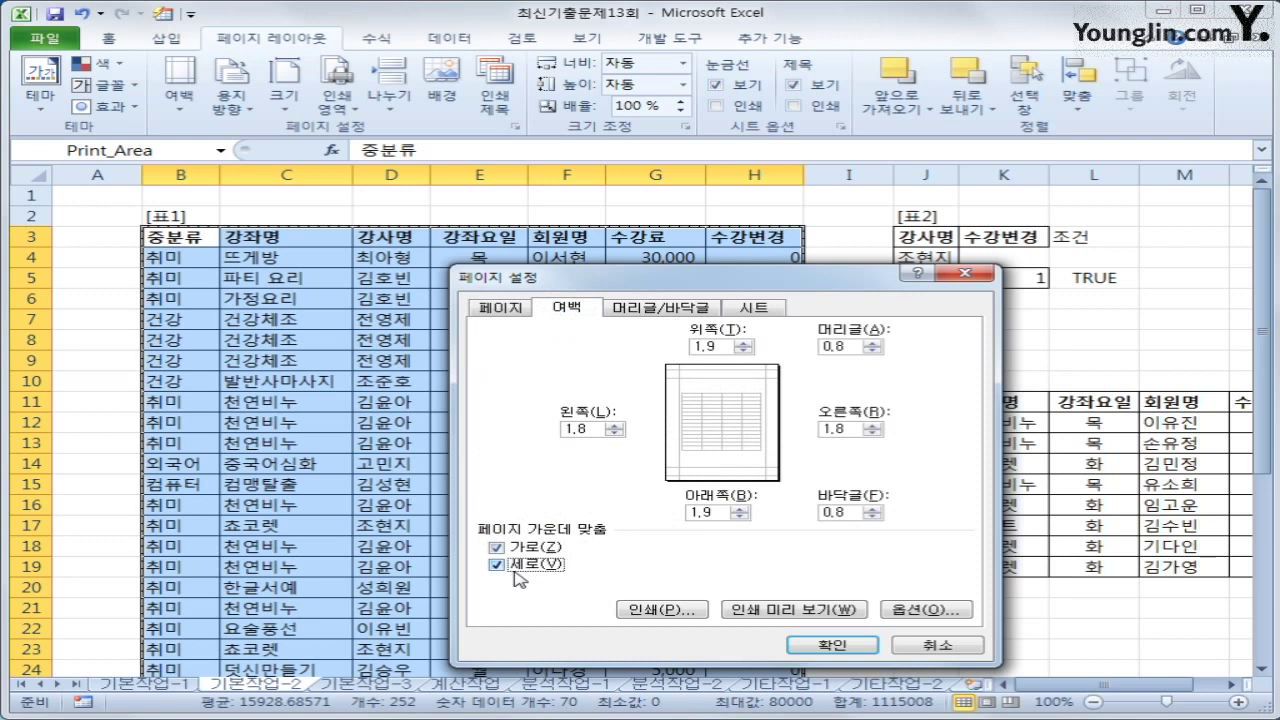
# - Start a custom footer in the centre section with the text 현재 followed by the page number code &[페이지 번호]
pyautogui.click(648, 308)
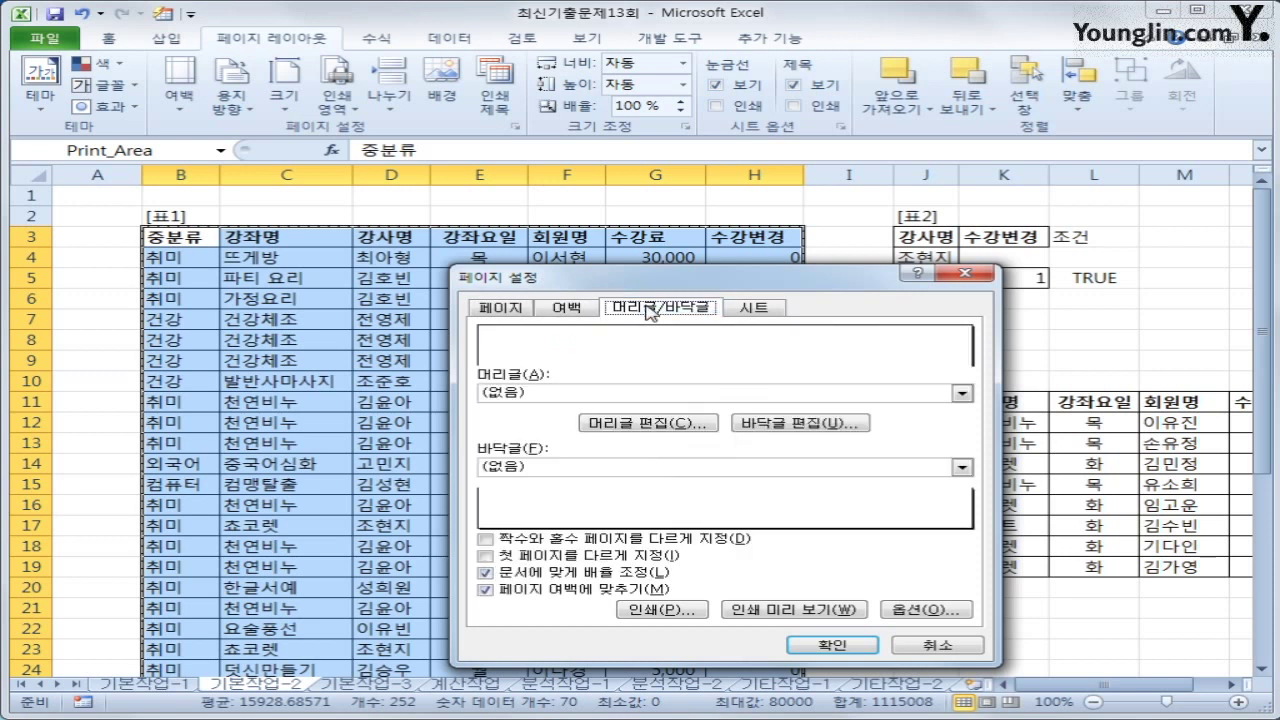
pyautogui.click(768, 428)
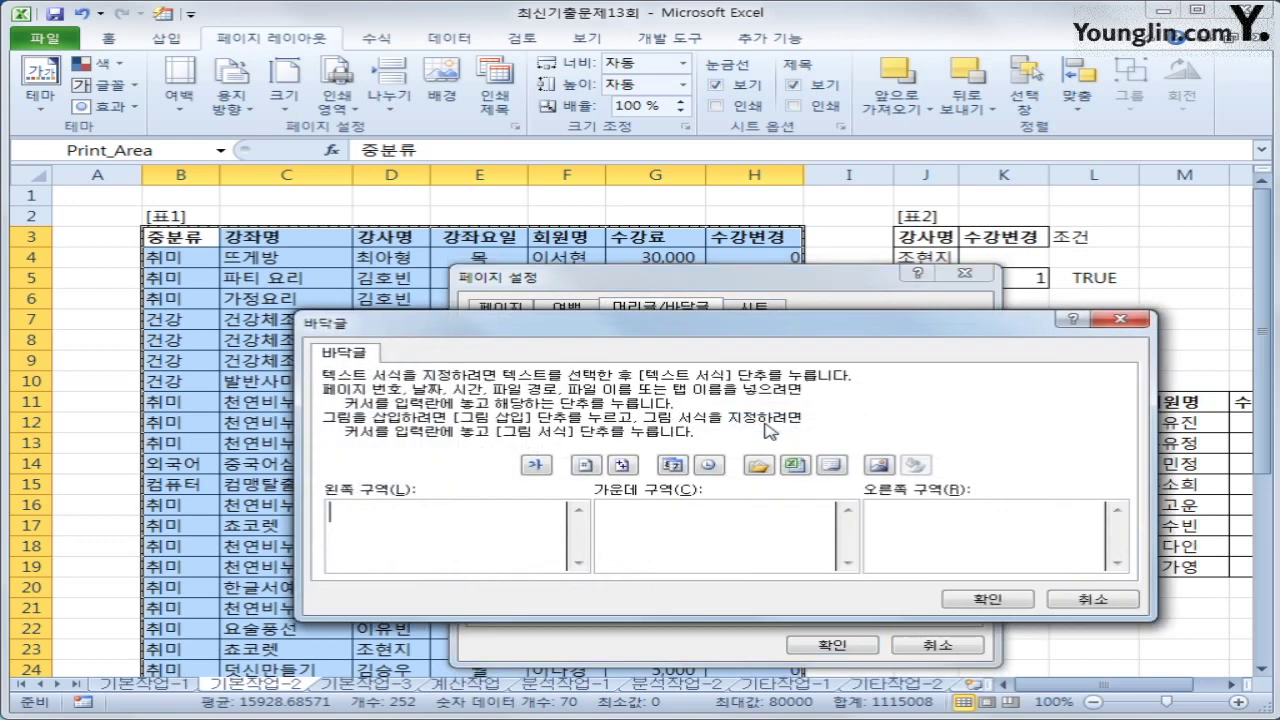
pyautogui.click(706, 530)
pyautogui.write('gus')
pyautogui.press('BackSpace')
pyautogui.press('BackSpace')
pyautogui.press('BackSpace')
pyautogui.write('현재')
pyautogui.click(587, 466)
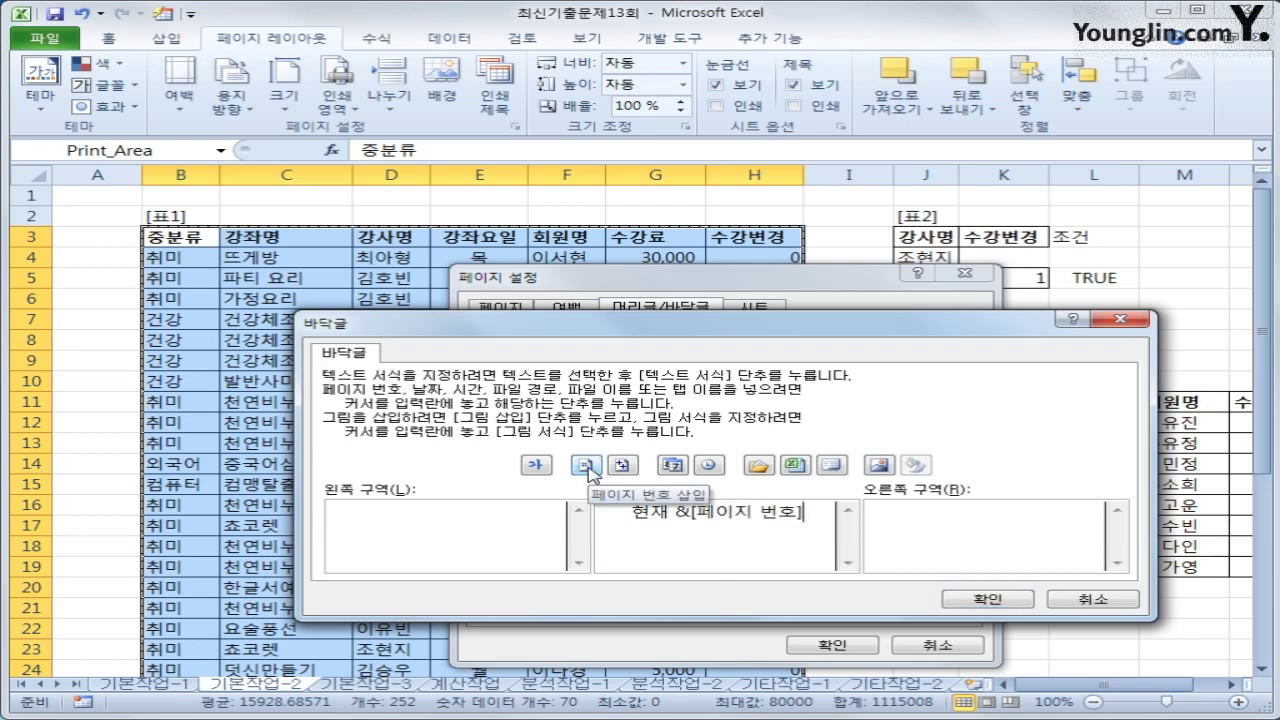
# - Complete the centre footer with 페이지/총, the total pages code &[전체 페이지 수] and 페이지, and accept the footer
pyautogui.write('페이지')
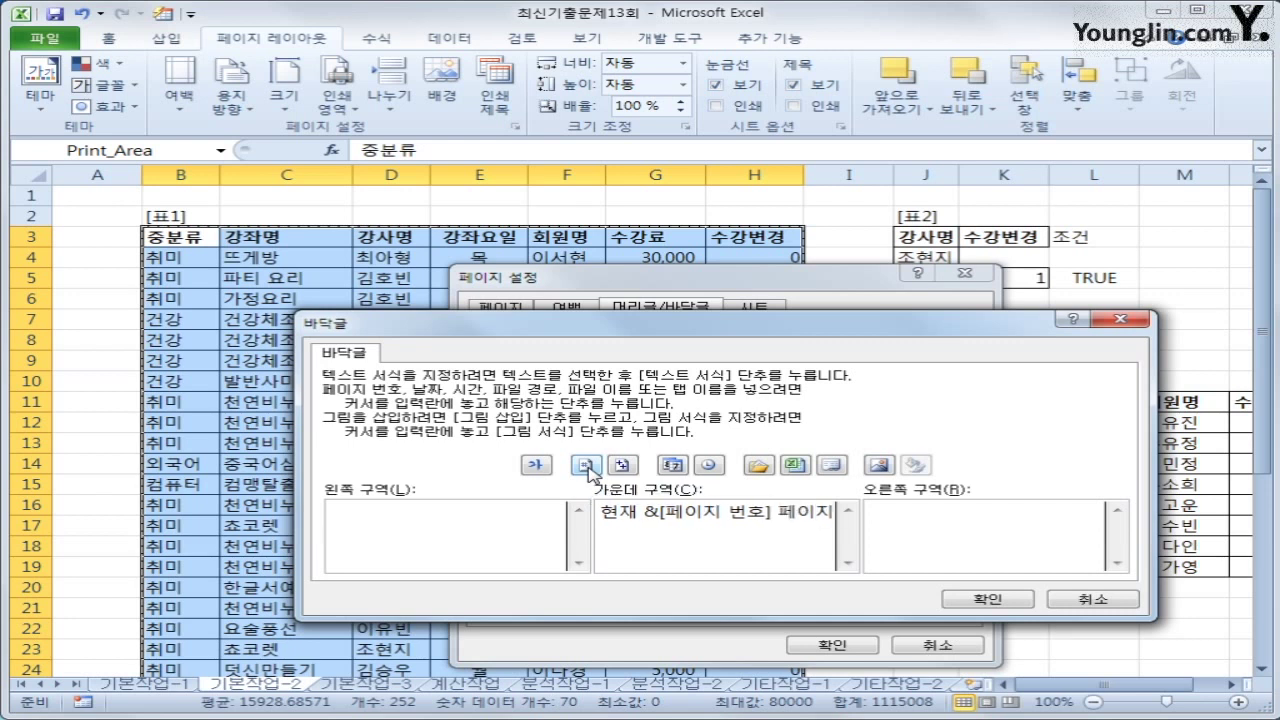
pyautogui.write('/총')
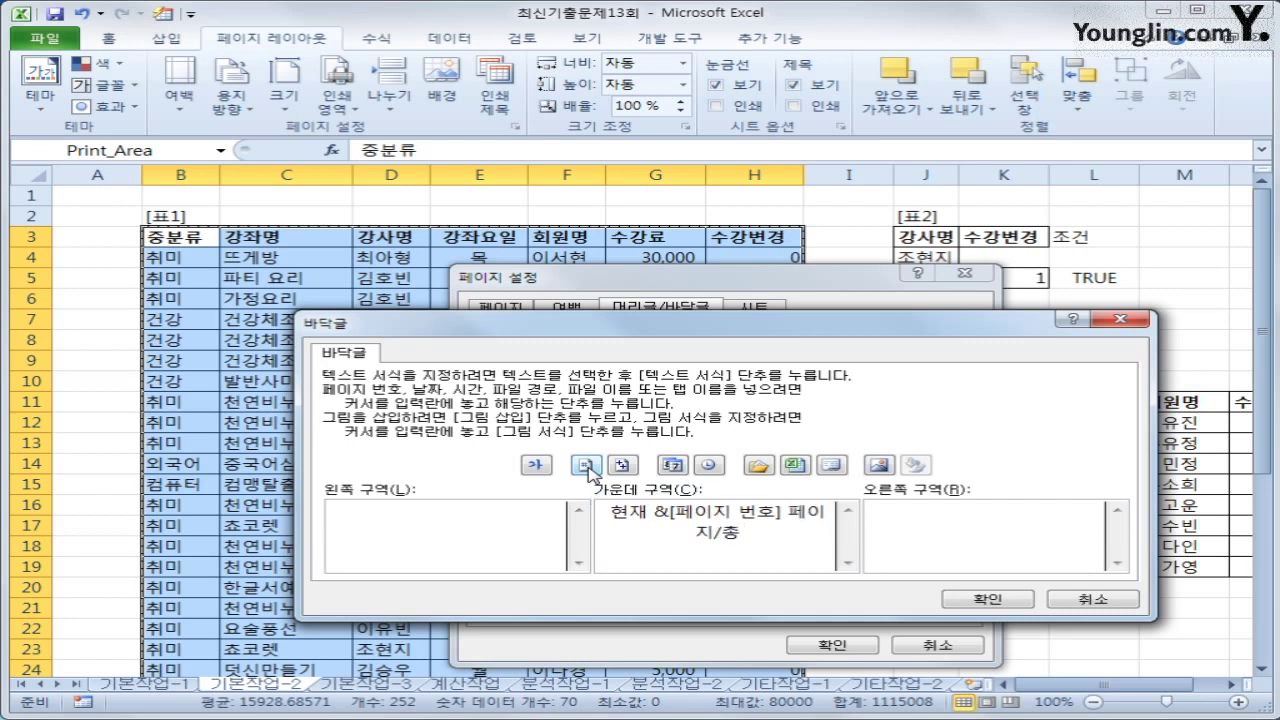
pyautogui.click(621, 465)
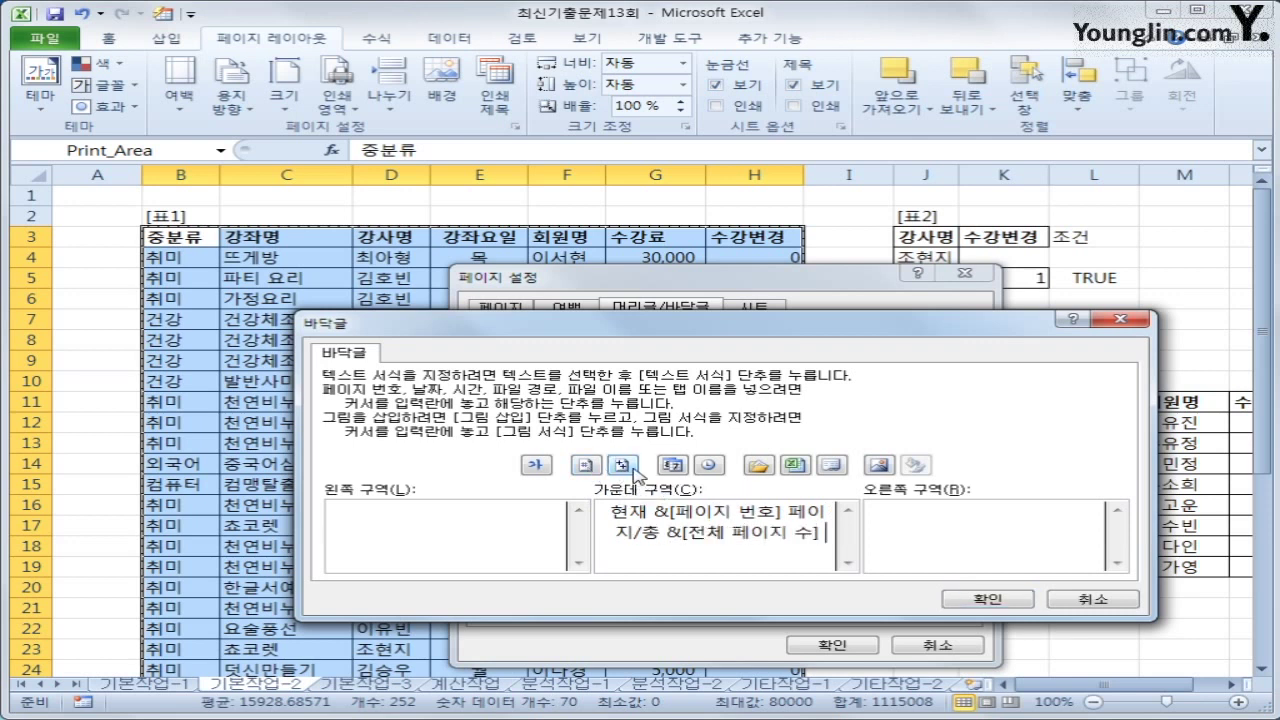
pyautogui.write('펭이지')
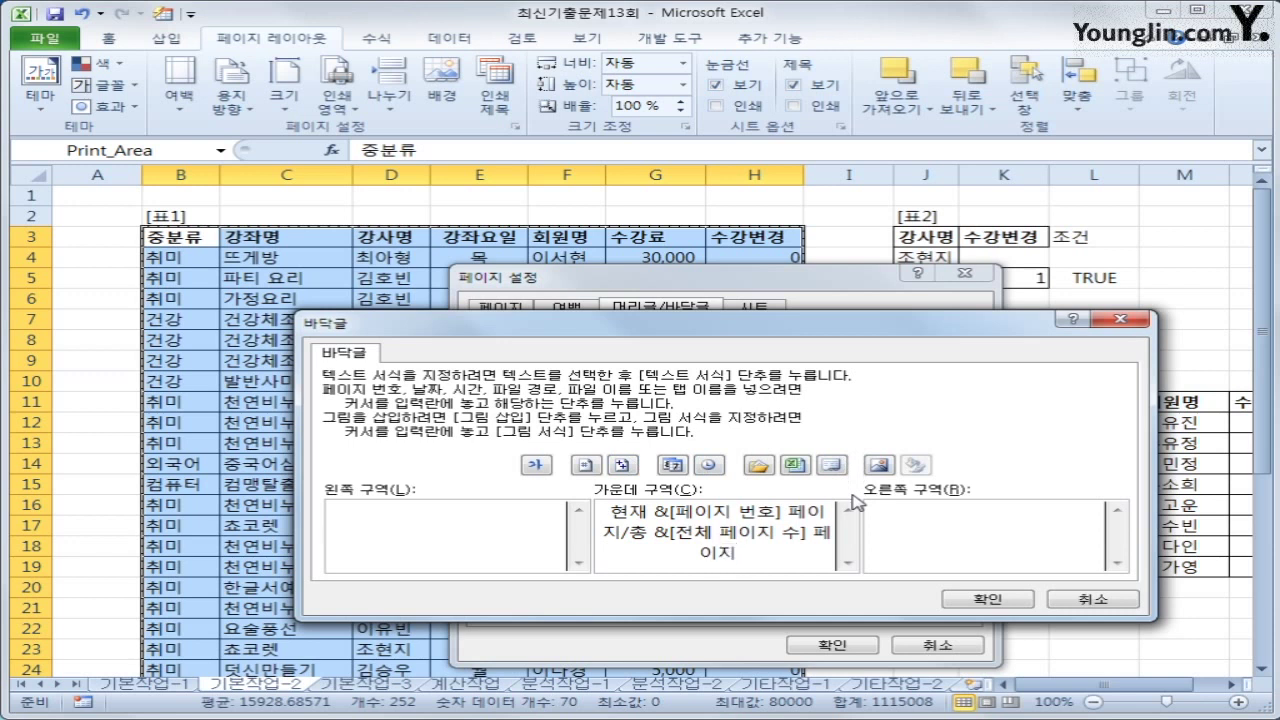
pyautogui.click(999, 603)
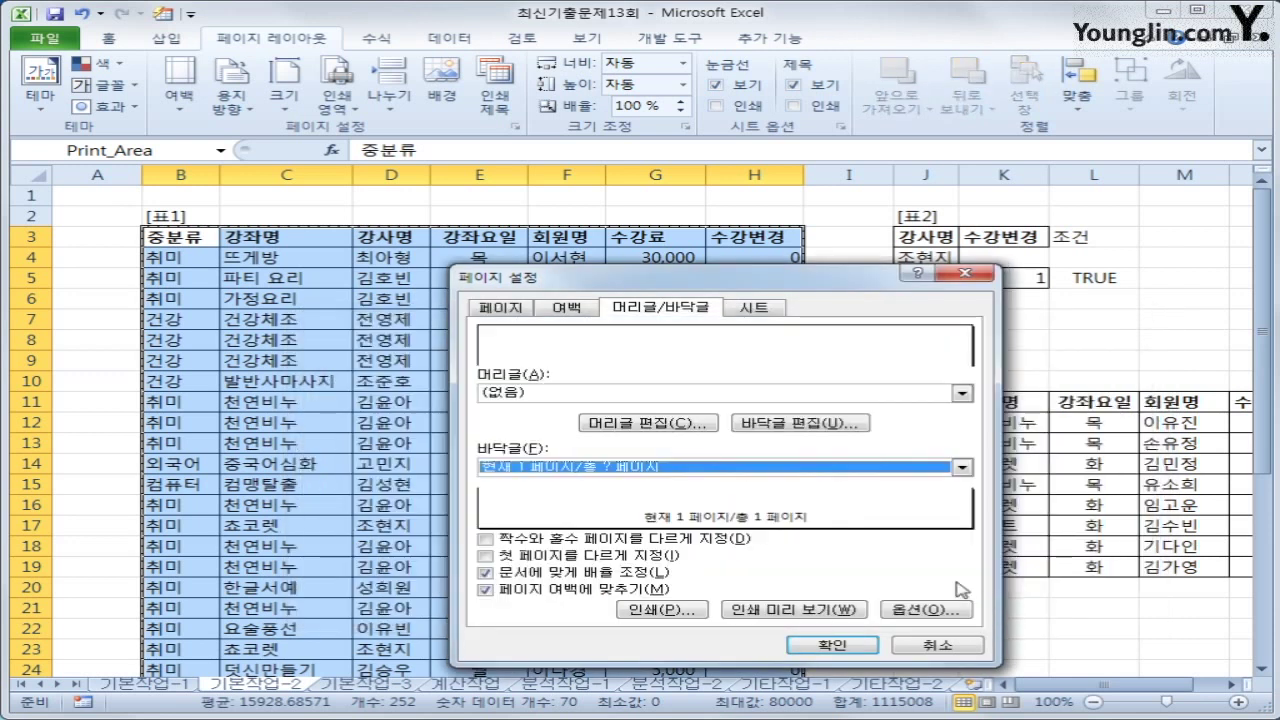
# - Set $3:$3 as the rows to repeat on every printed page and open the print preview
pyautogui.click(762, 314)
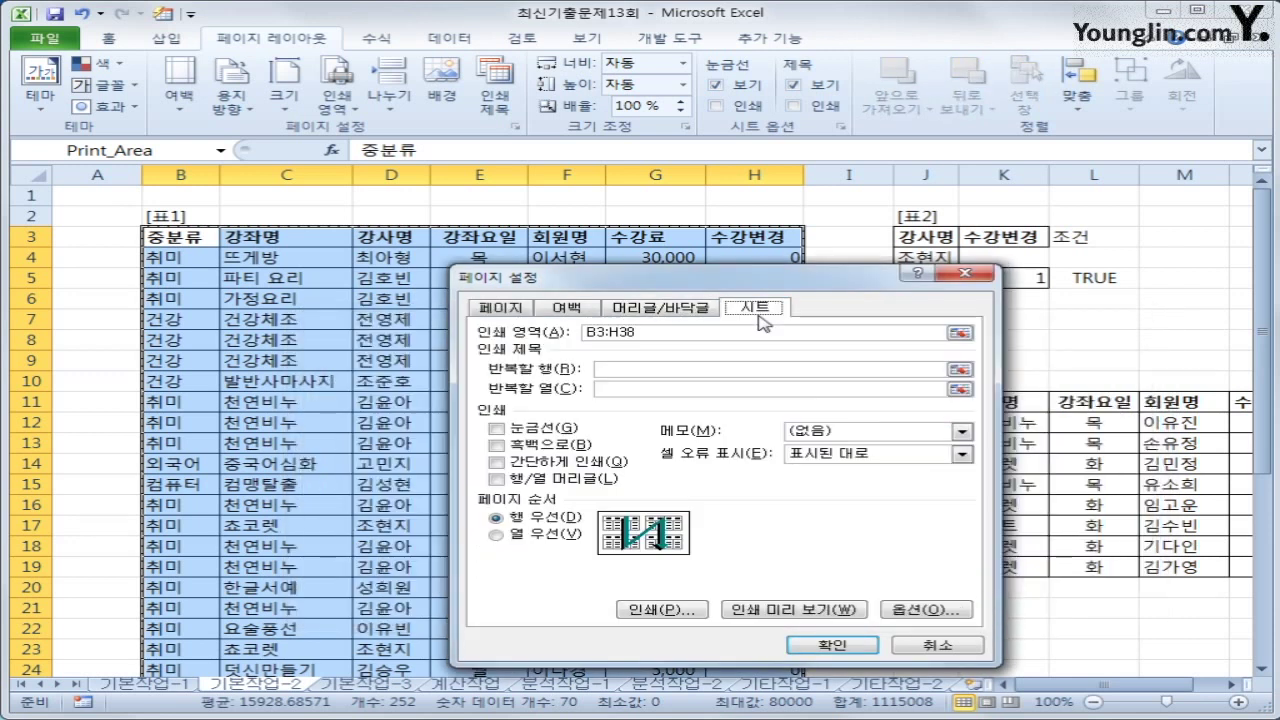
pyautogui.click(665, 373)
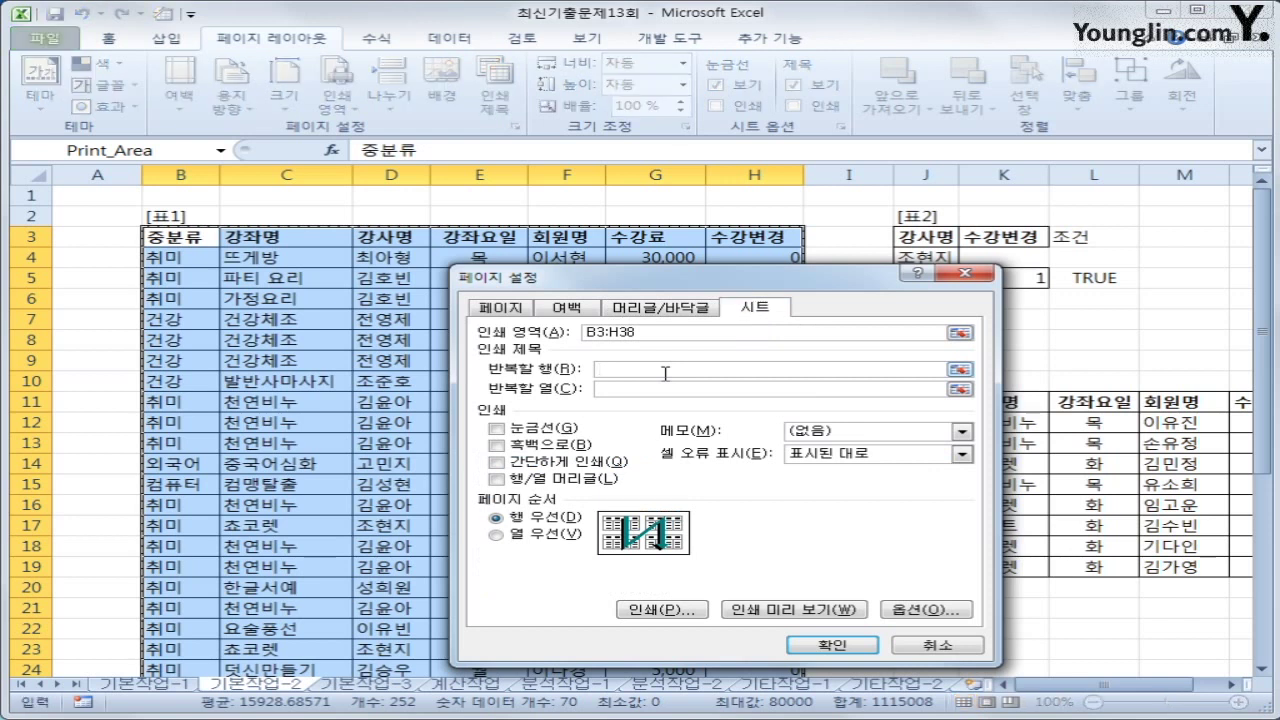
pyautogui.click(37, 233)
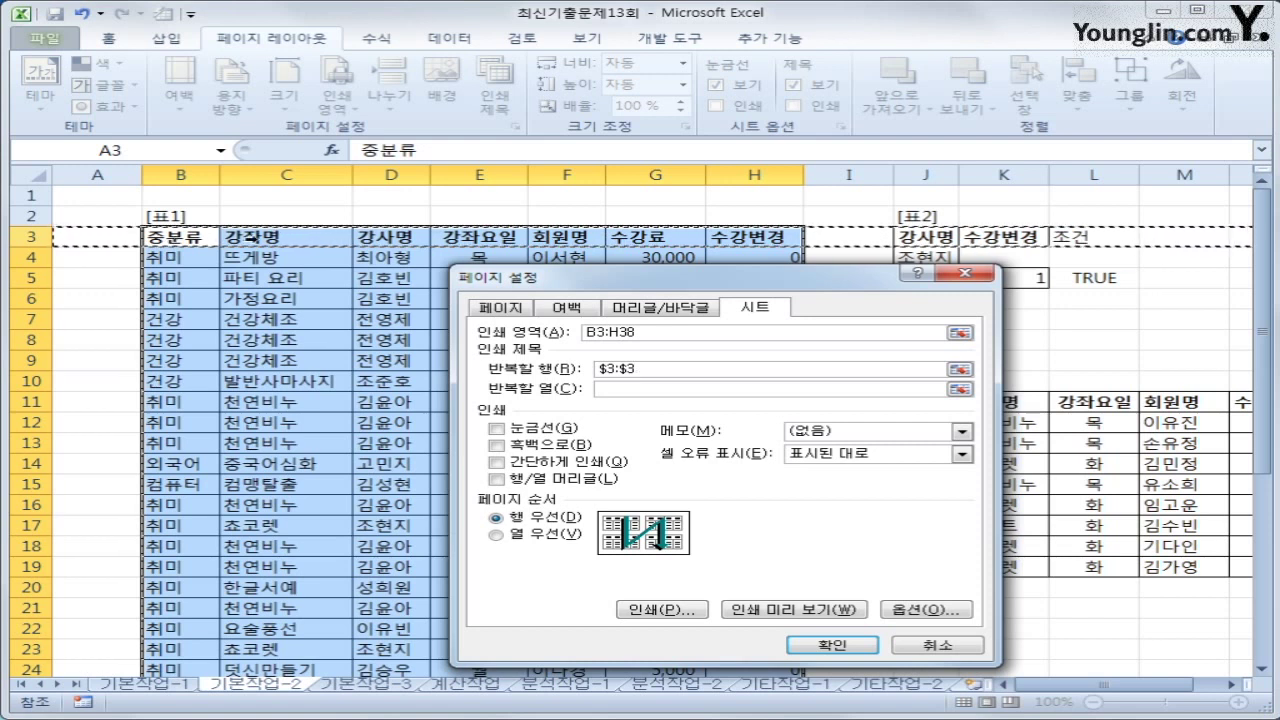
pyautogui.click(773, 607)
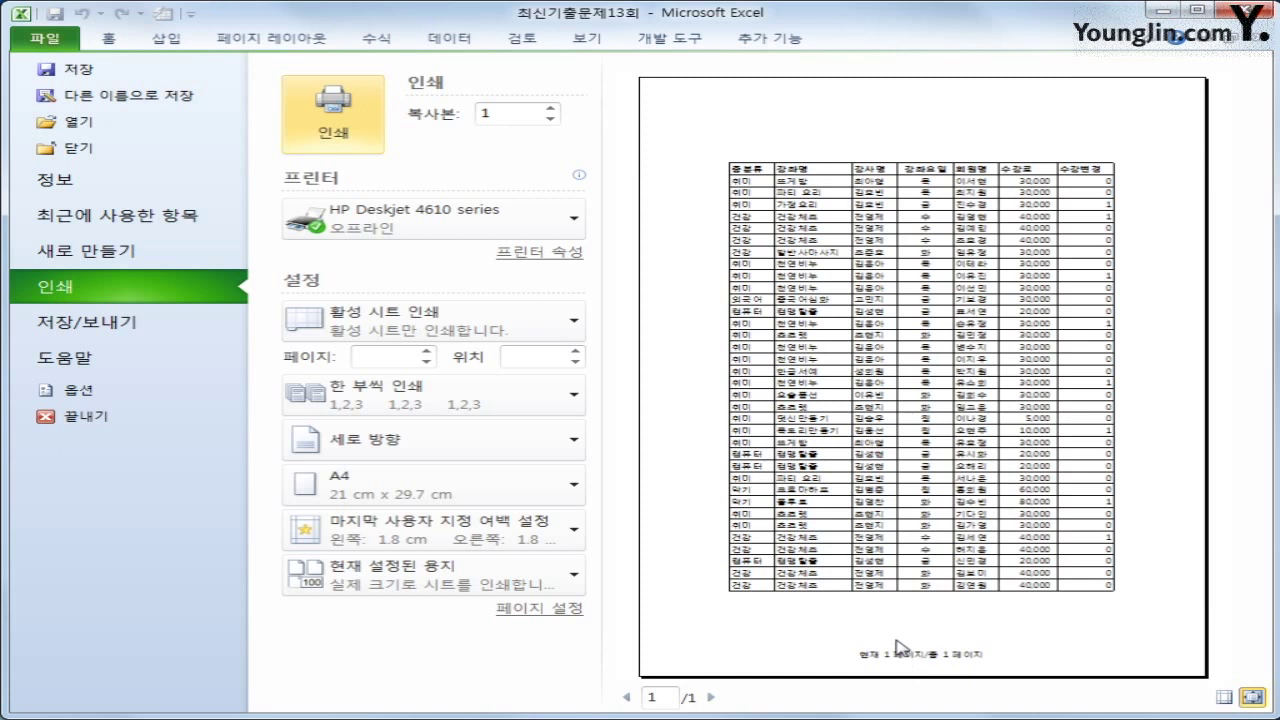
# - Return from the print preview to the sheet and check the print area boundary around 표1
pyautogui.click(258, 40)
pyautogui.scroll(-8, 712, 363)
pyautogui.scroll(5, 712, 363)
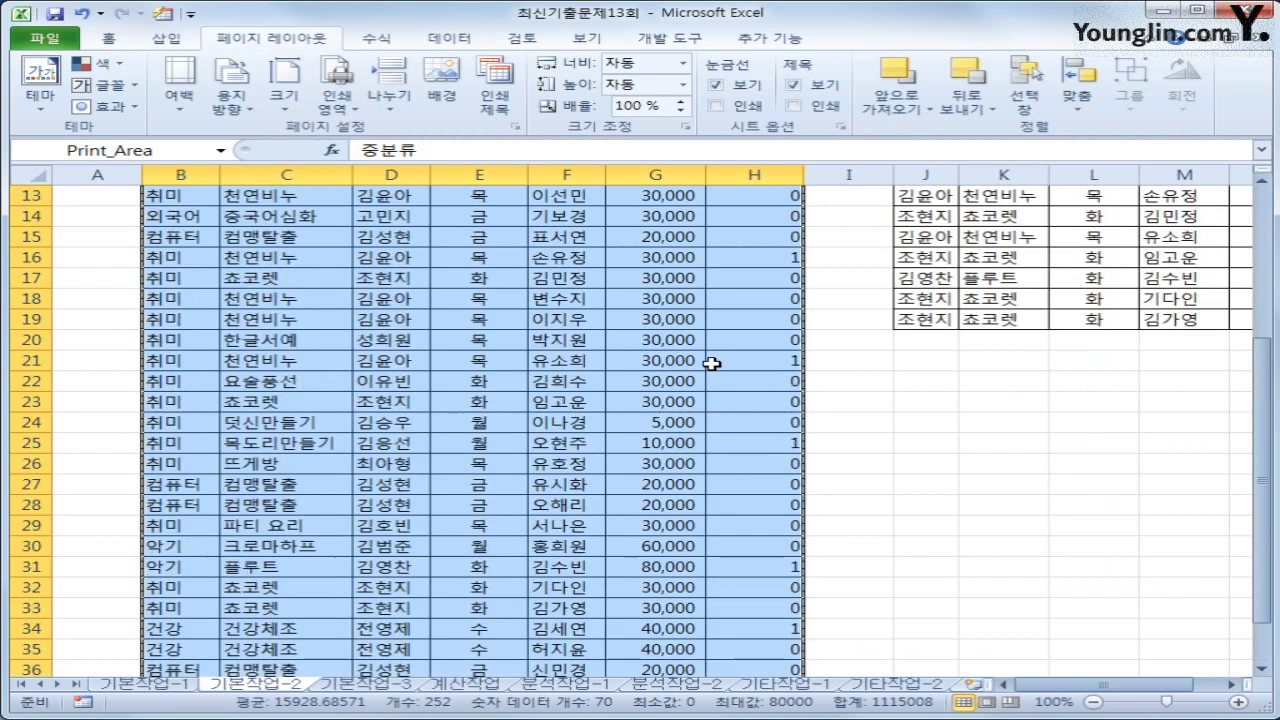
pyautogui.scroll(4, 712, 363)
pyautogui.click(752, 242)
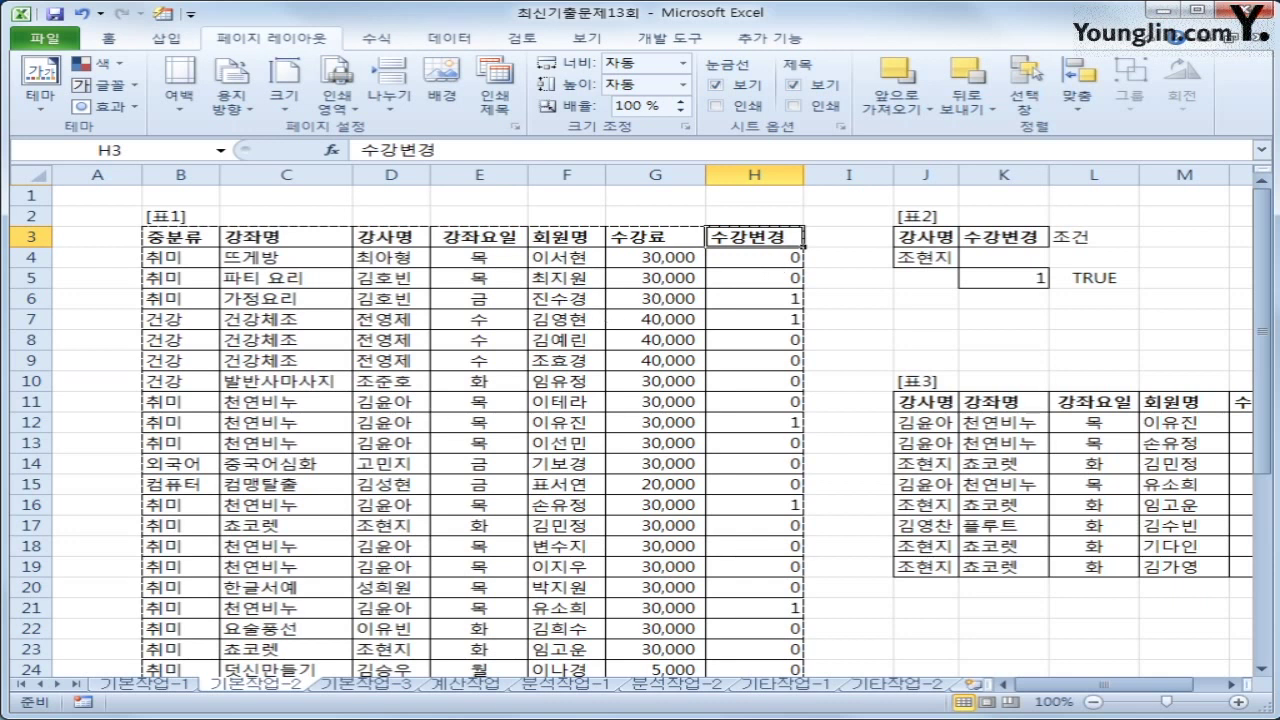
# - On sheet 계산작업, review the 연이율, 수령기간(년) and 월수령액 cells C3, C4 and C5 in 표1
pyautogui.click(491, 688)
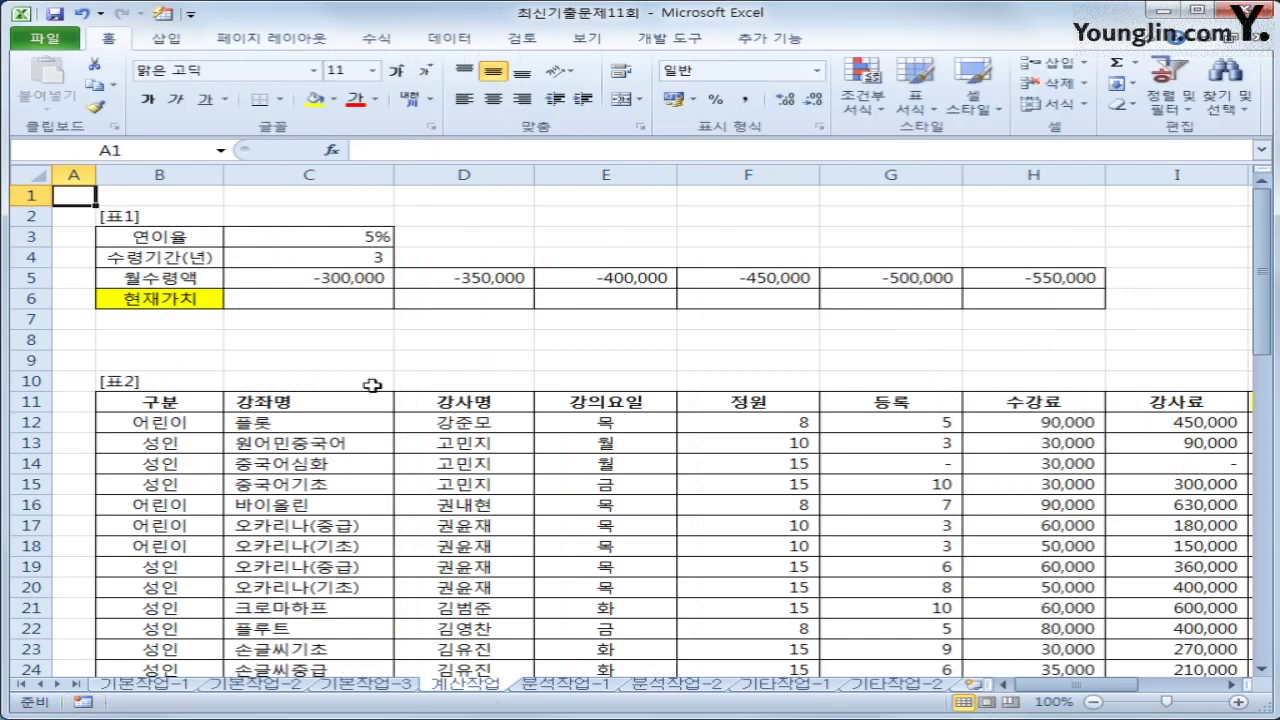
pyautogui.click(357, 300)
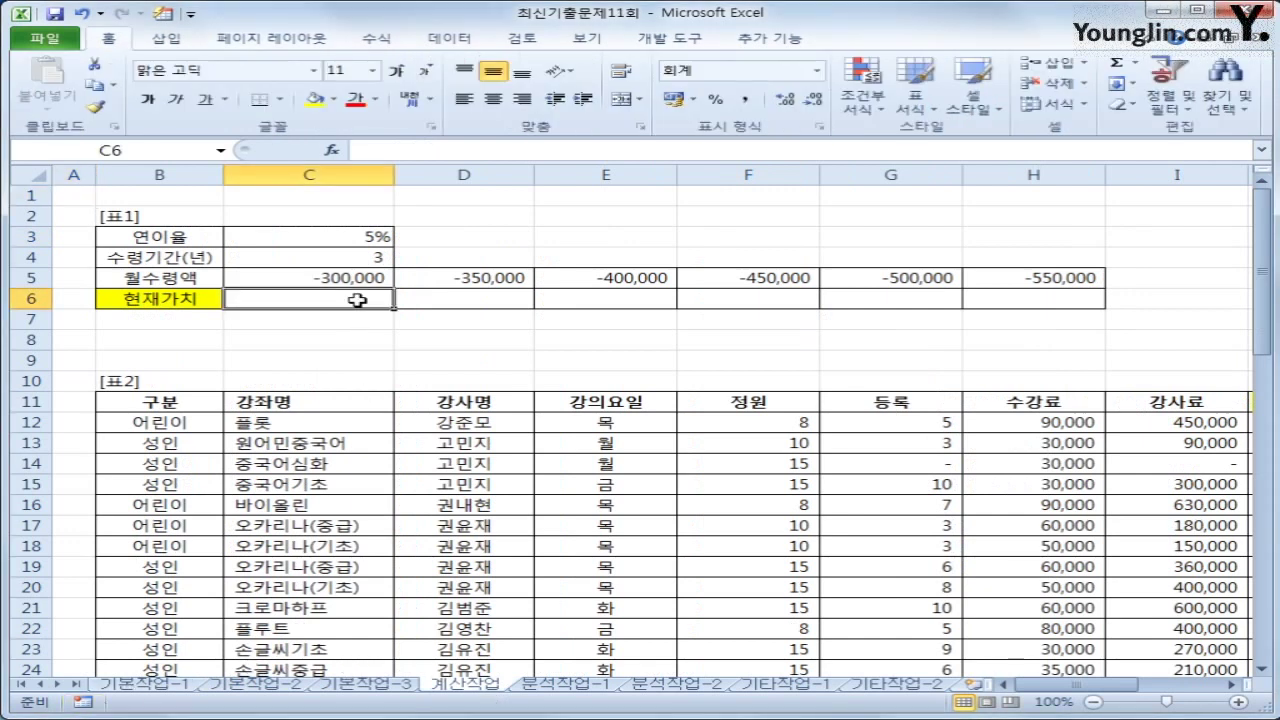
pyautogui.click(253, 242)
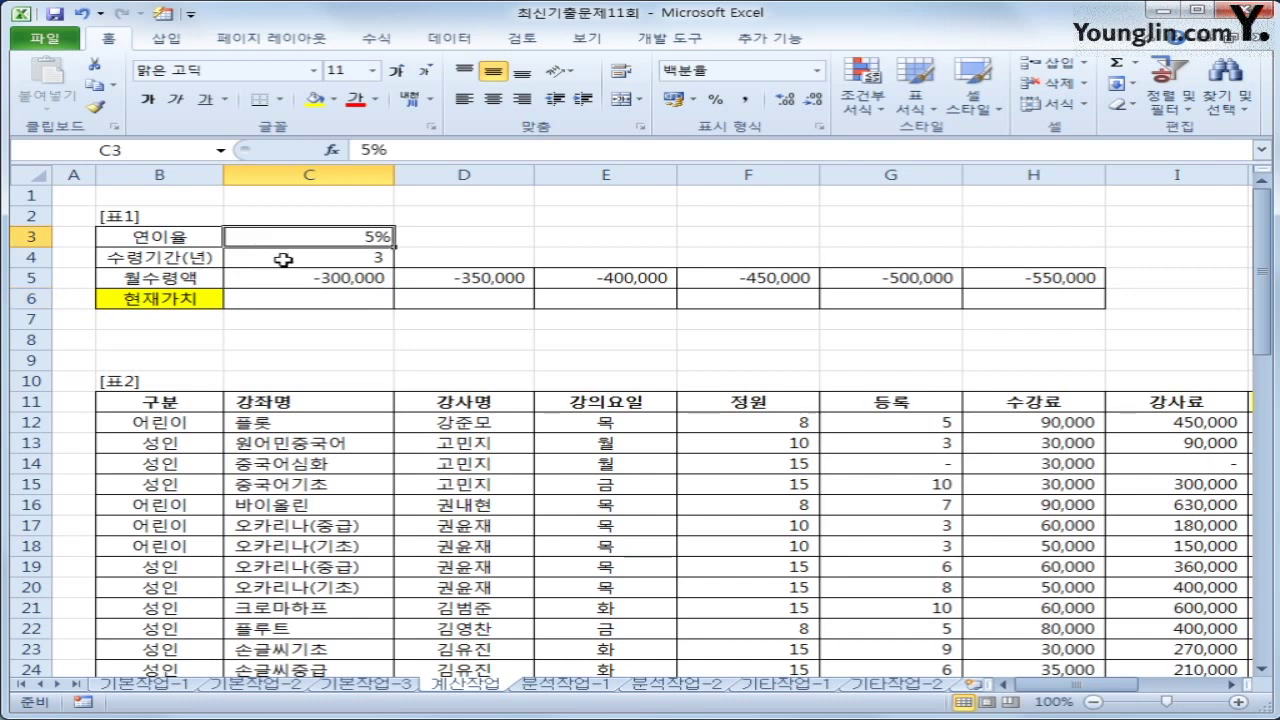
pyautogui.click(284, 259)
pyautogui.click(300, 278)
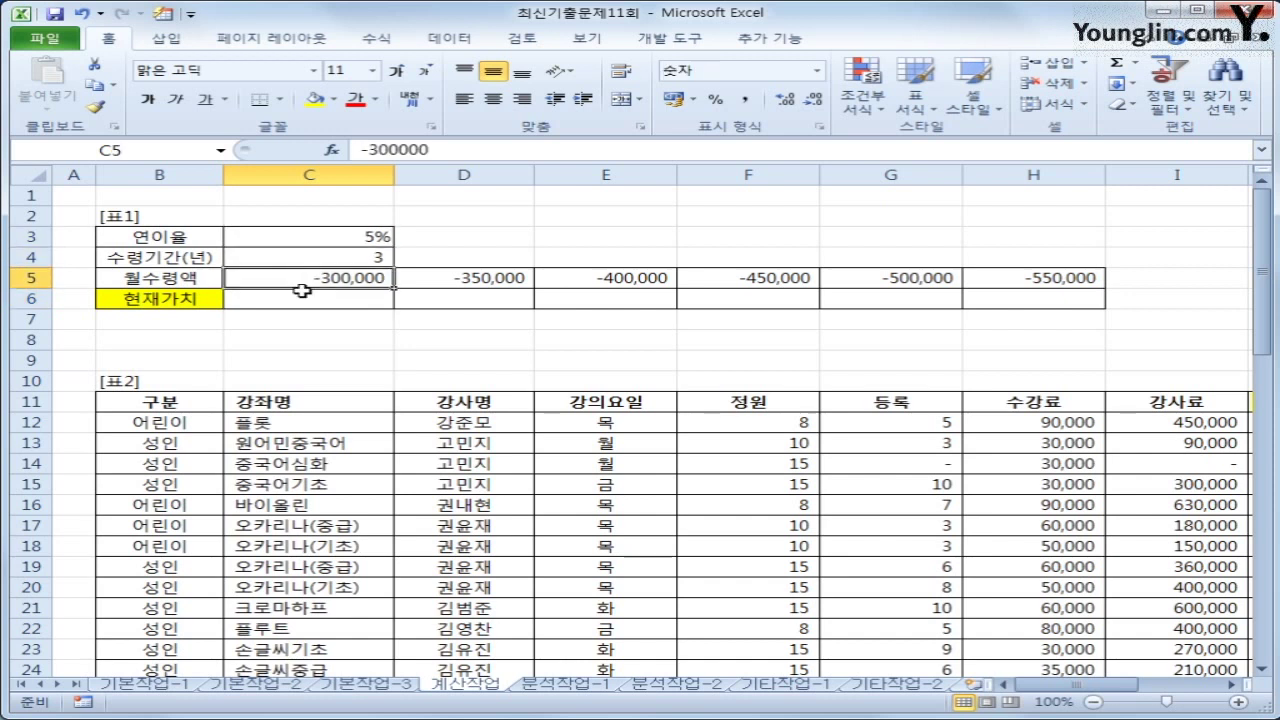
# - Insert the financial function PV in the 현재가치 cell C6 of 표1
pyautogui.click(303, 299)
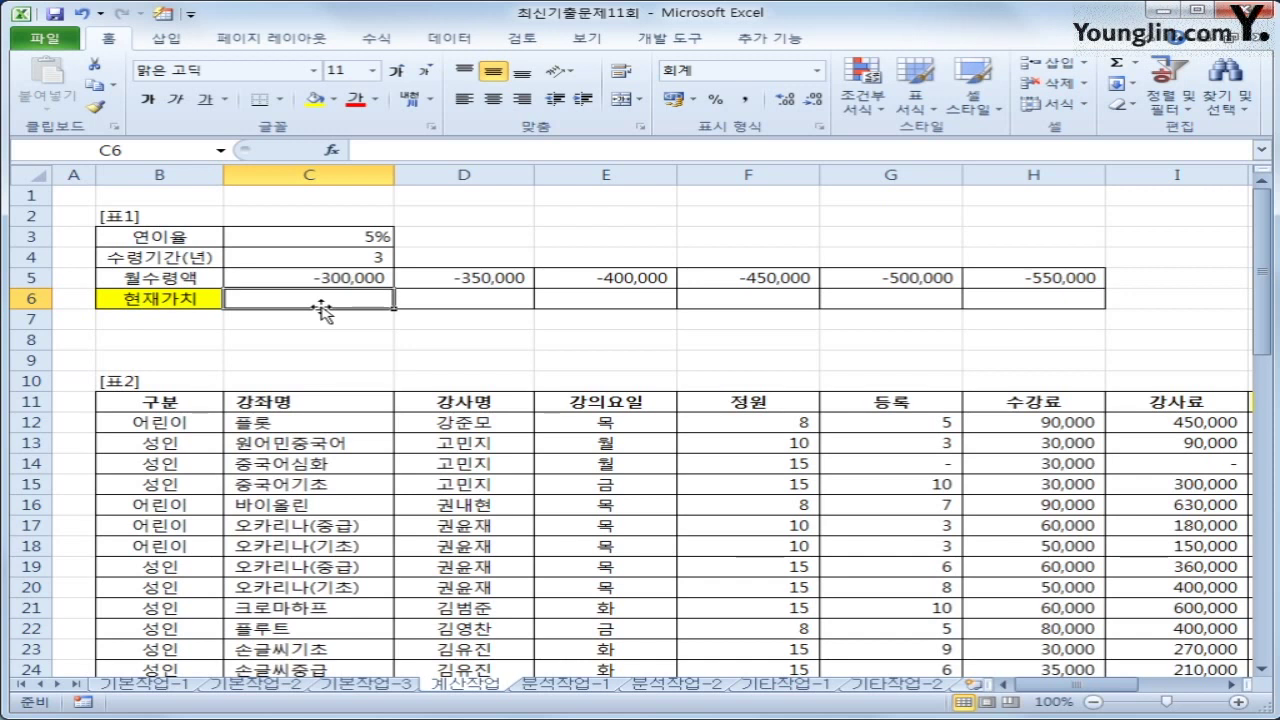
pyautogui.click(399, 42)
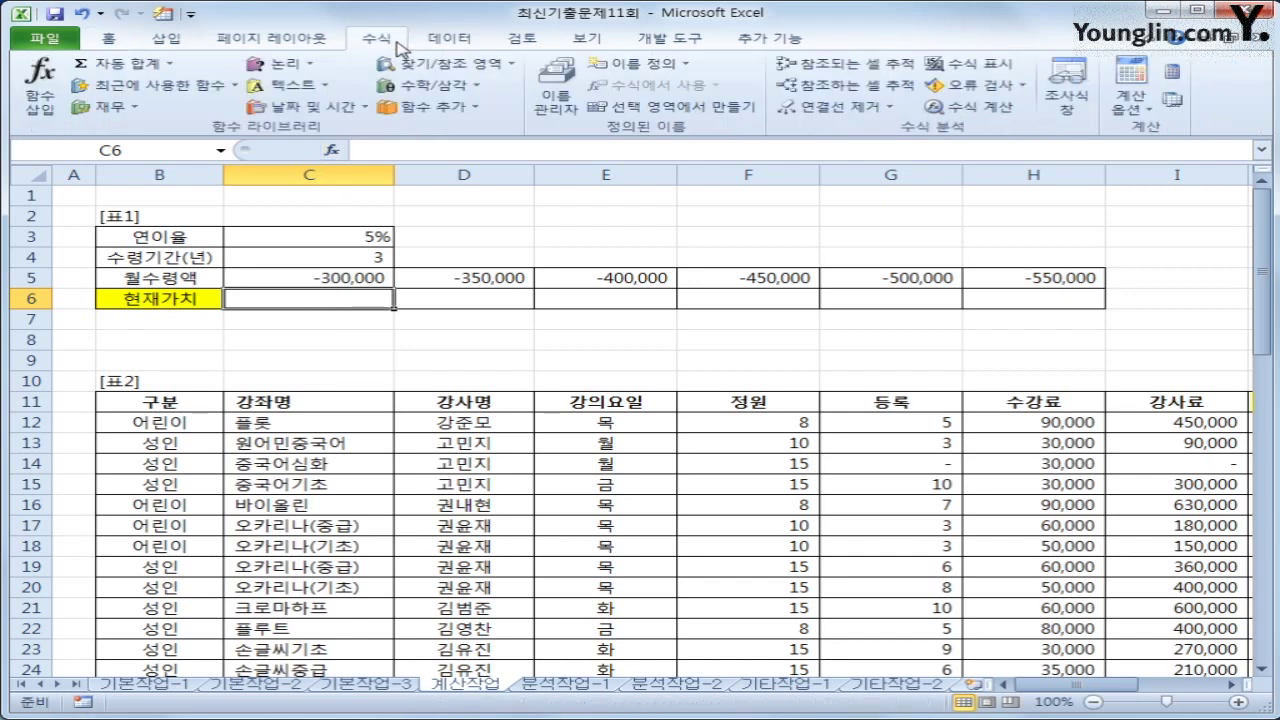
pyautogui.click(134, 112)
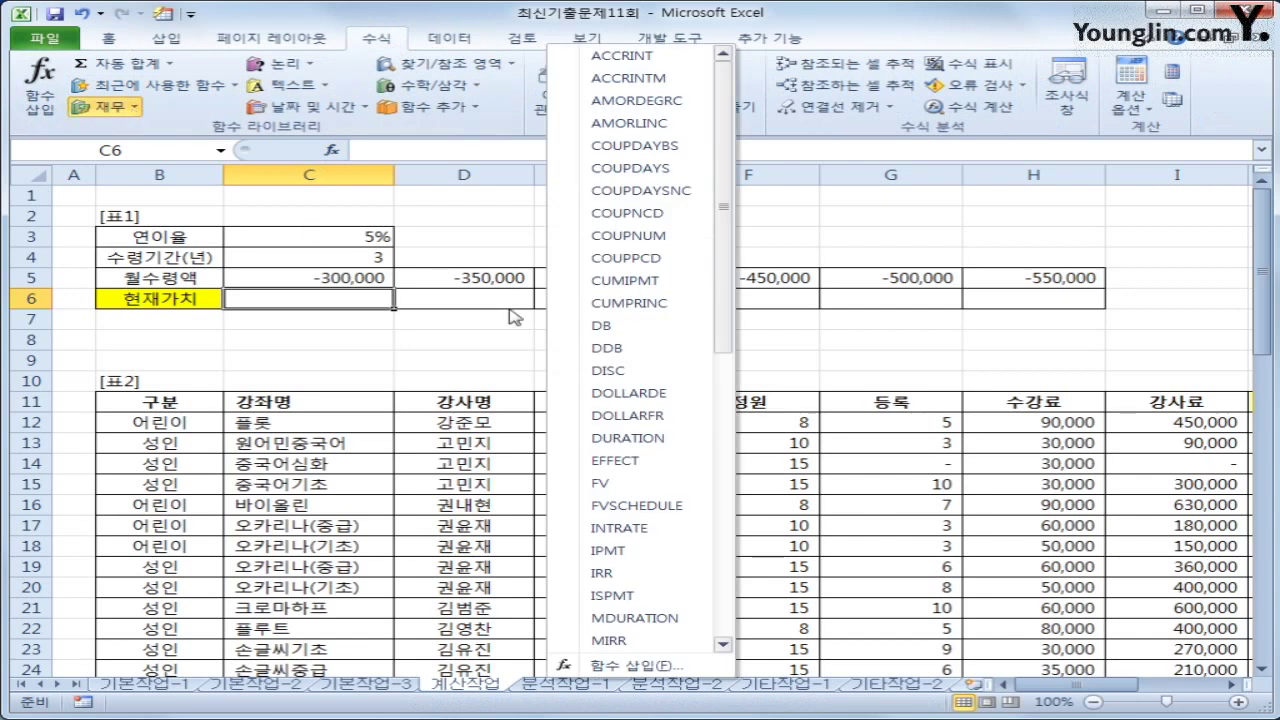
pyautogui.moveTo(723, 323); pyautogui.dragTo(725, 500)
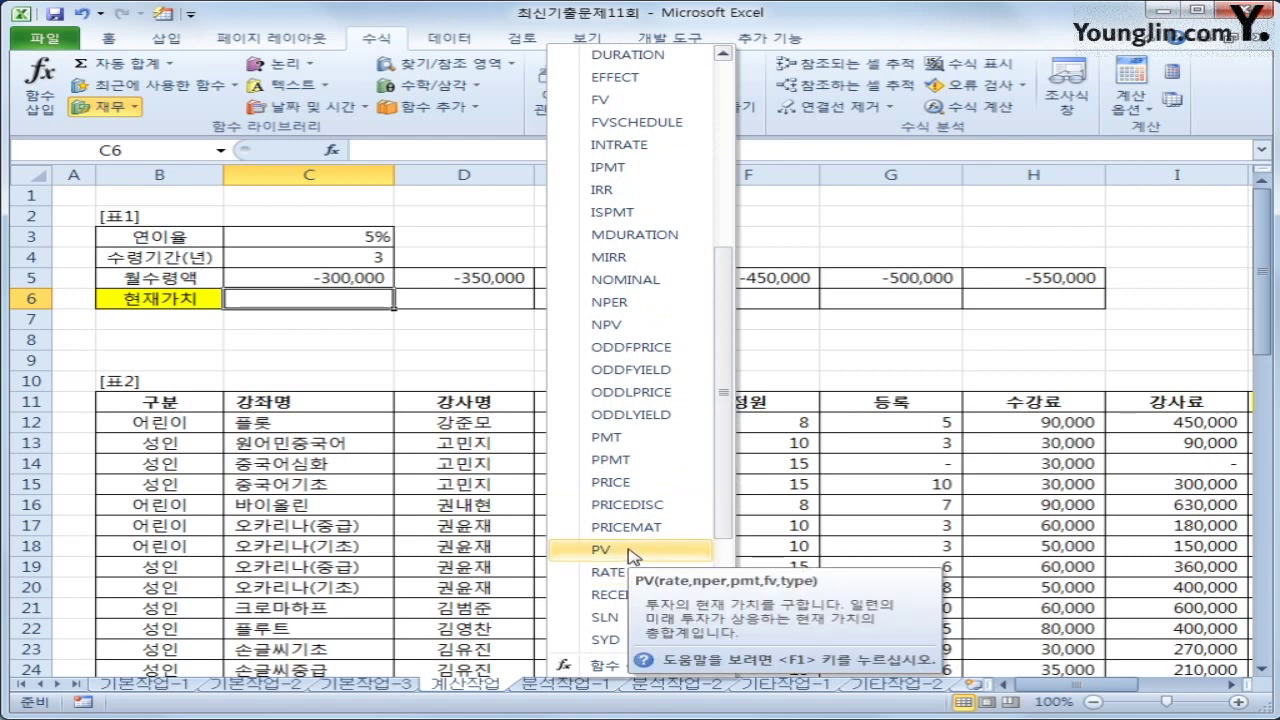
pyautogui.click(629, 550)
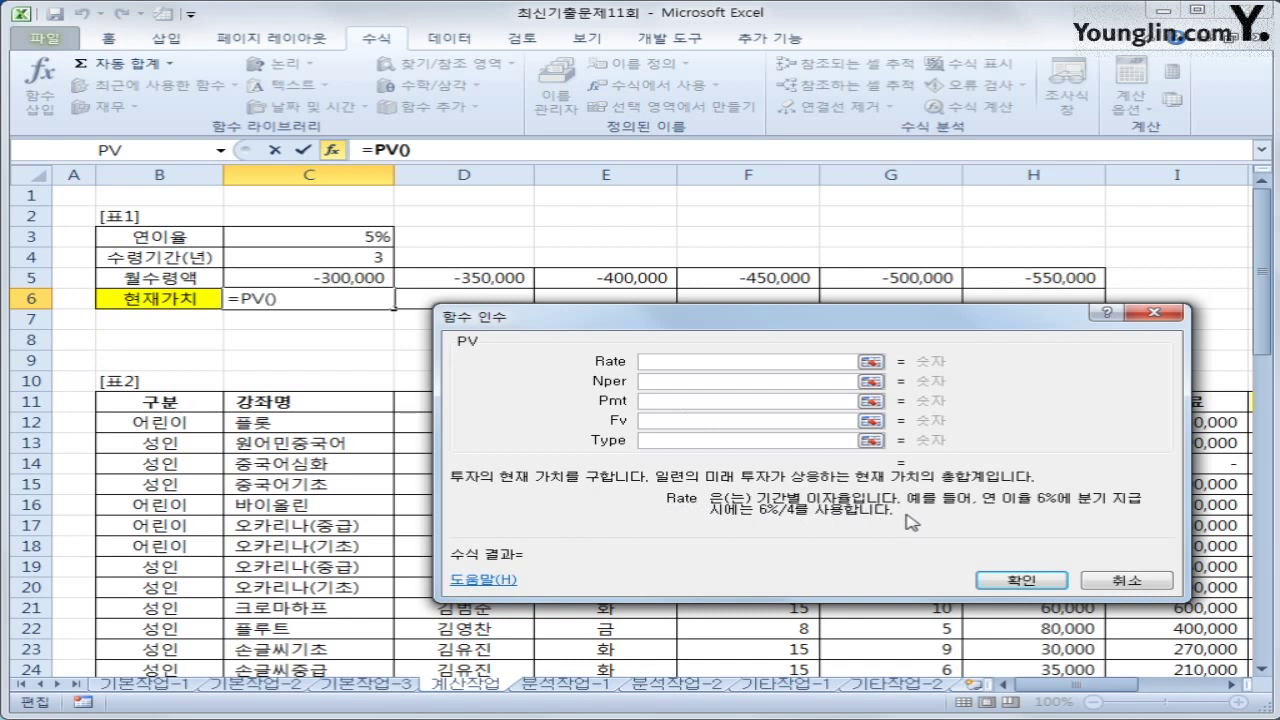
# - Set the PV function's Rate argument to the monthly rate $C$3/12, using an absolute reference to the 연이율 cell
pyautogui.click(310, 236)
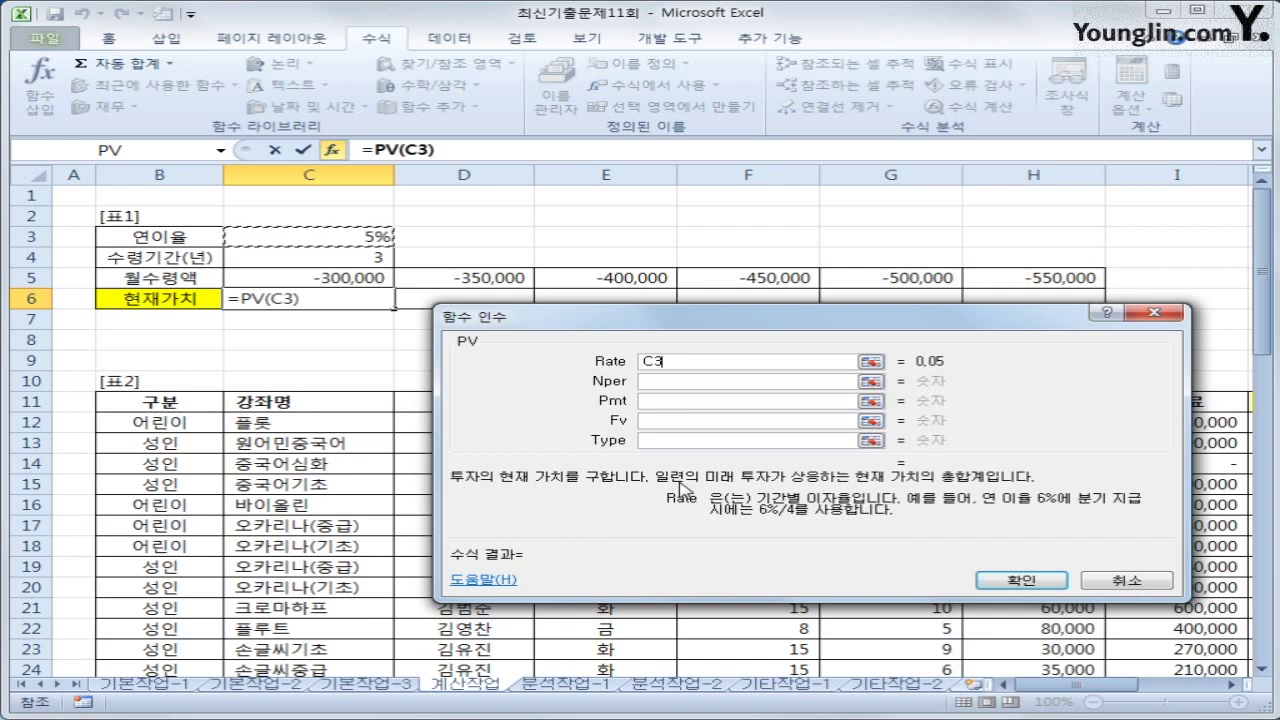
pyautogui.moveTo(967, 325); pyautogui.dragTo(968, 385)
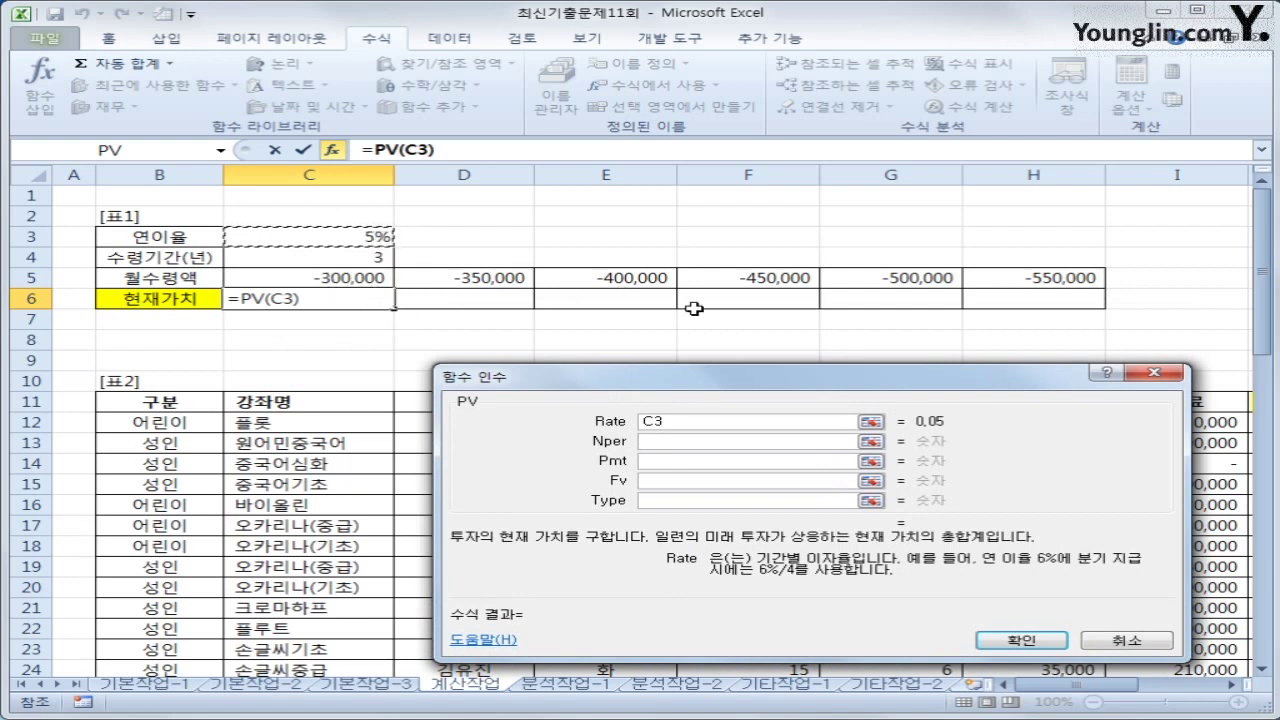
pyautogui.press('F4')
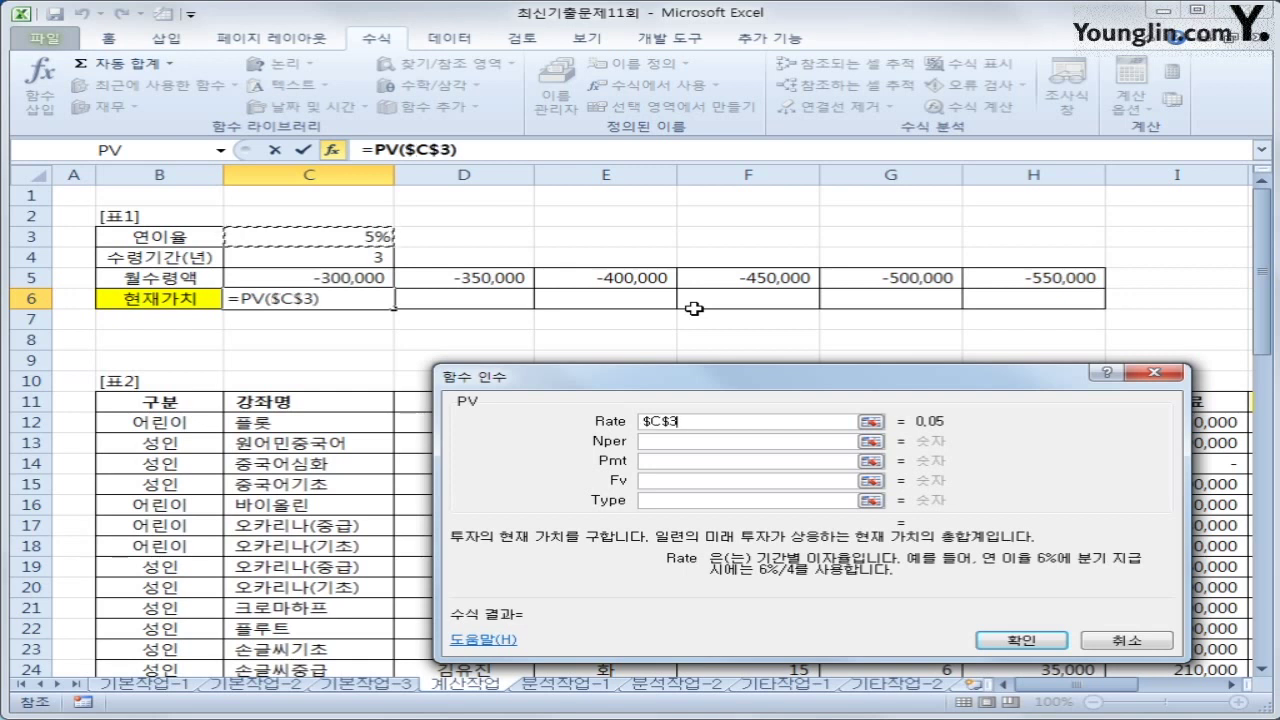
pyautogui.write('/')
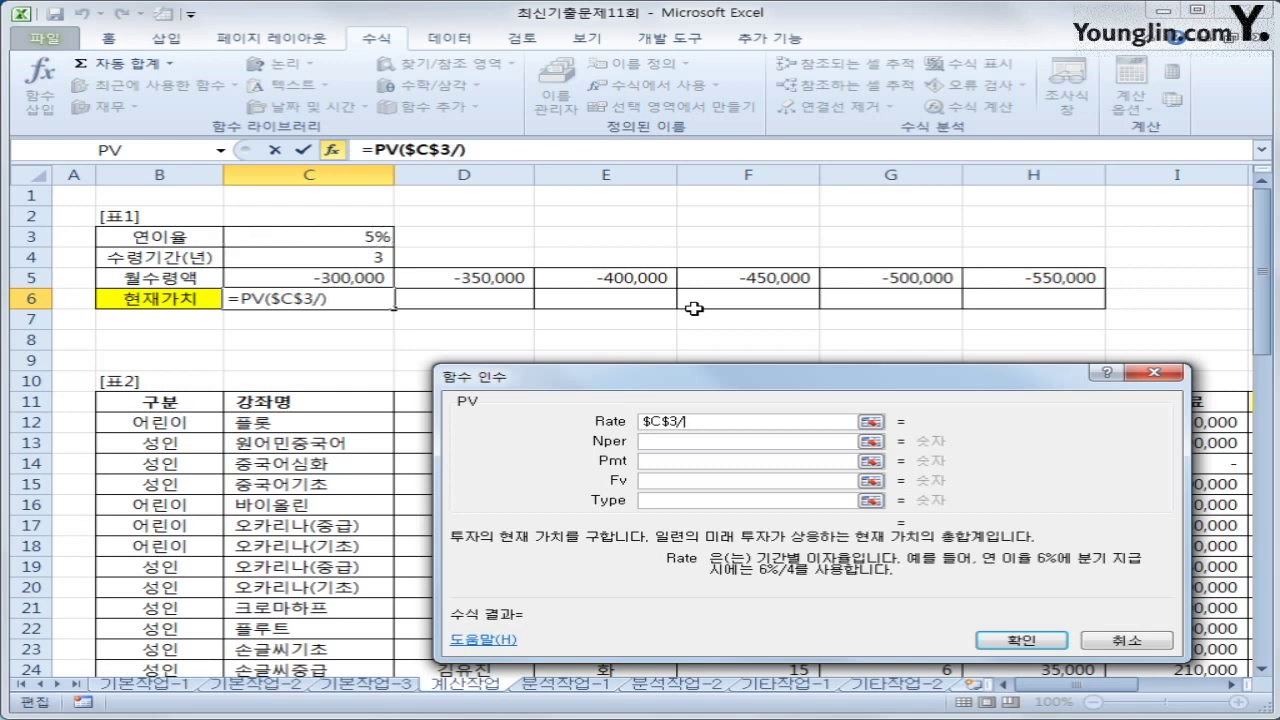
pyautogui.write('12')
# - Set the PV function's Nper argument to $C$4*12, using an absolute reference to the 수령기간(년) cell
pyautogui.click(689, 440)
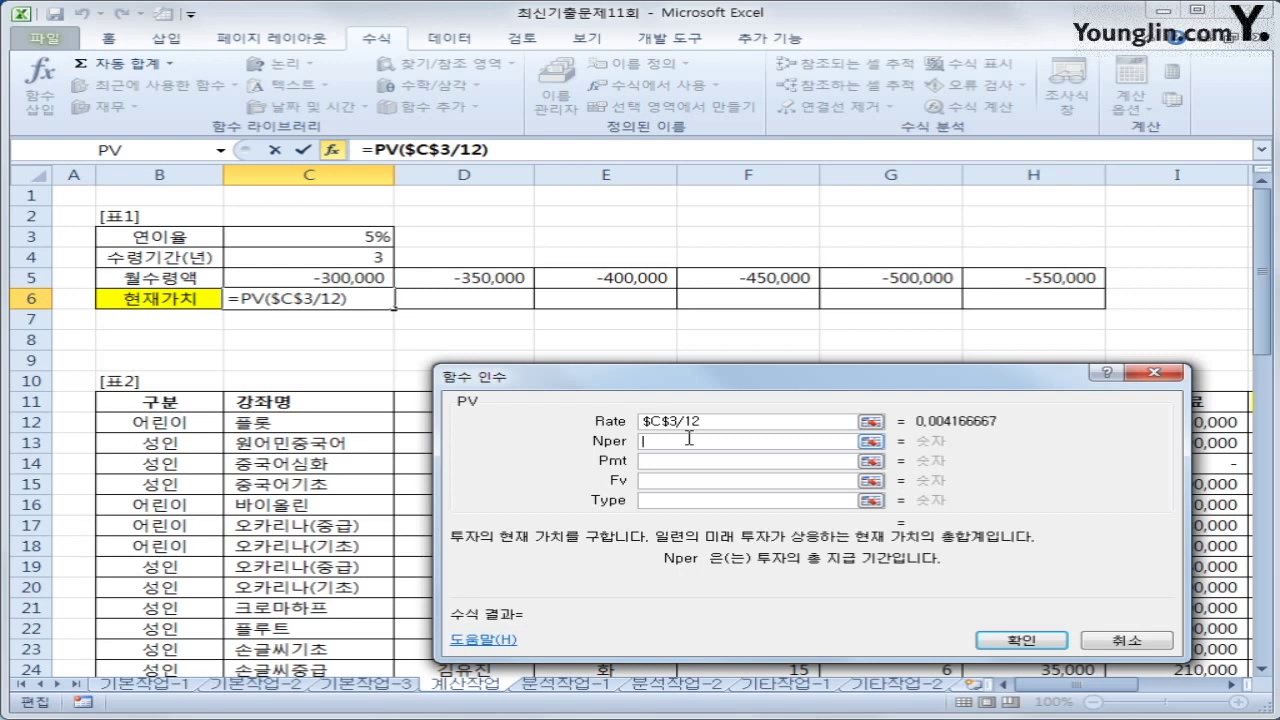
pyautogui.click(373, 258)
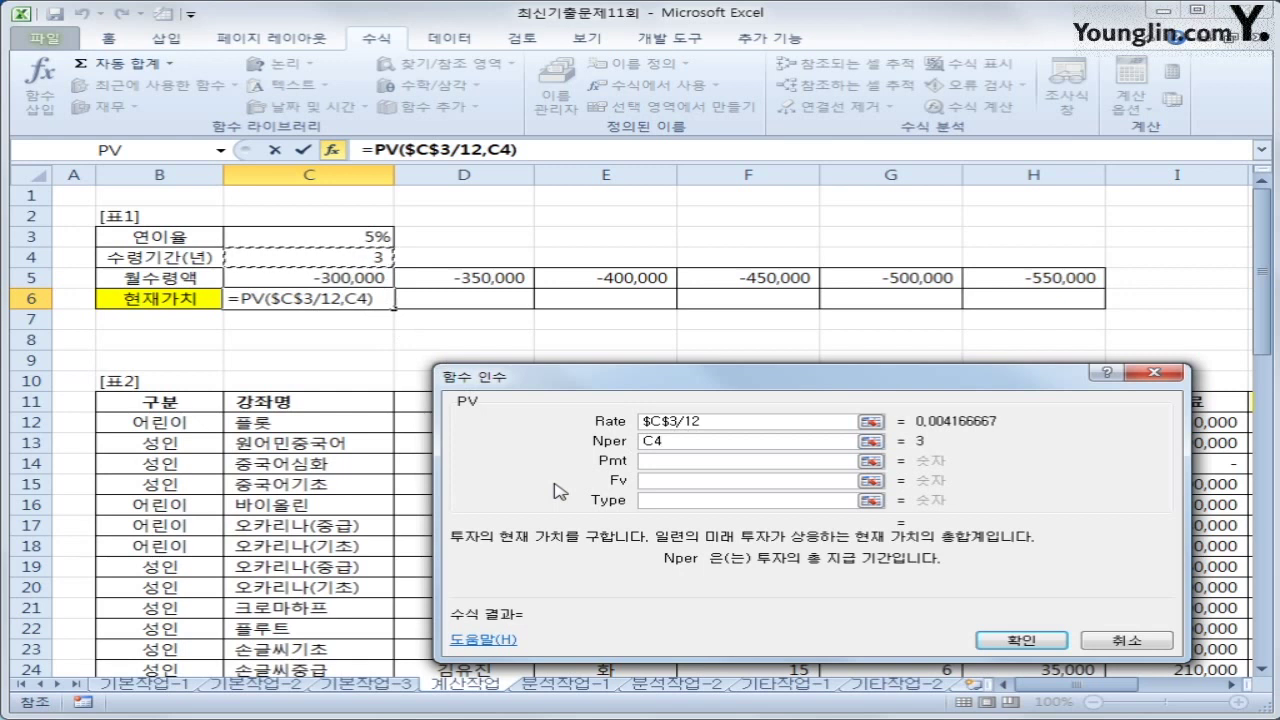
pyautogui.press('F4')
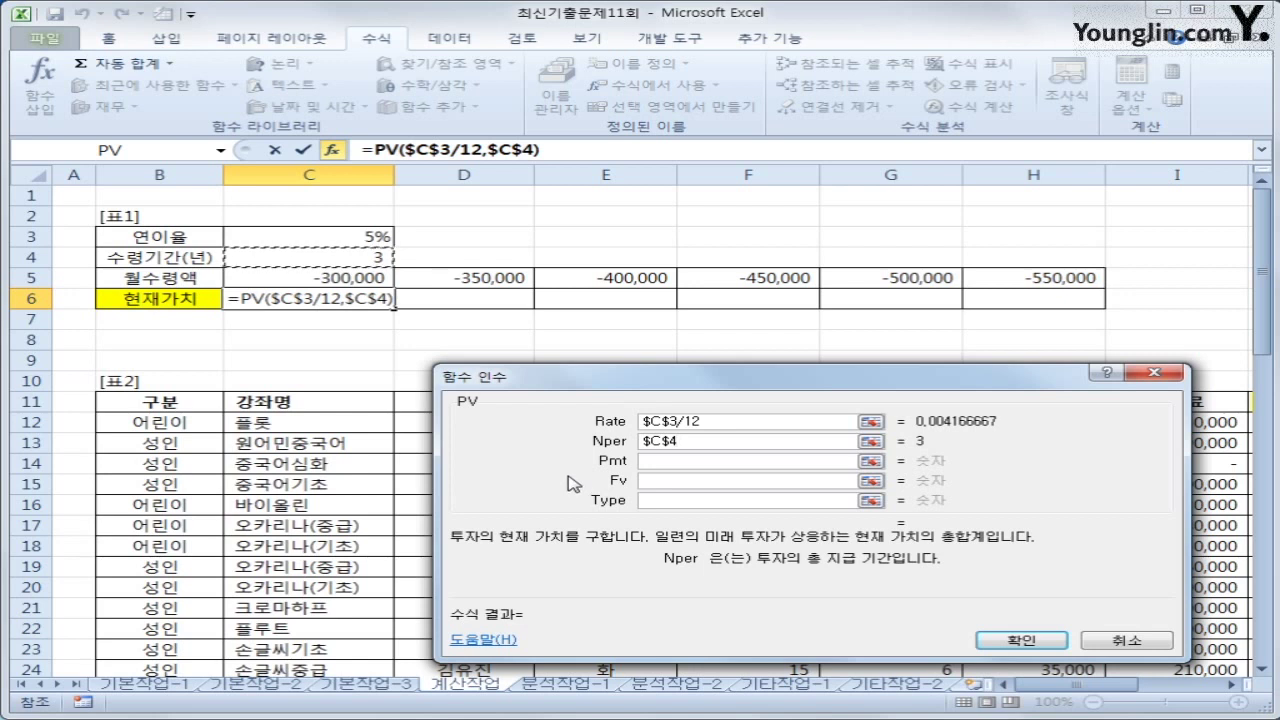
pyautogui.write('*12')
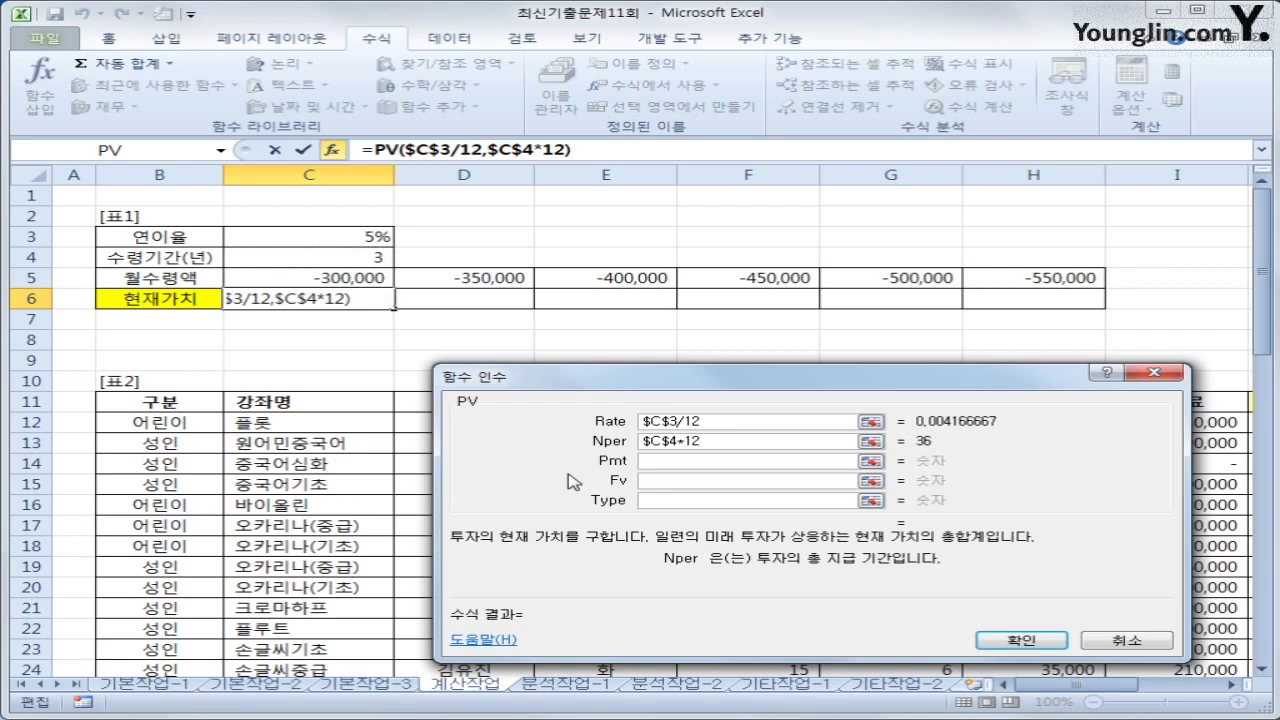
# - Set Pmt to C5 and Type to 0, leave Fv empty, and accept the PV arguments for C6
pyautogui.click(665, 463)
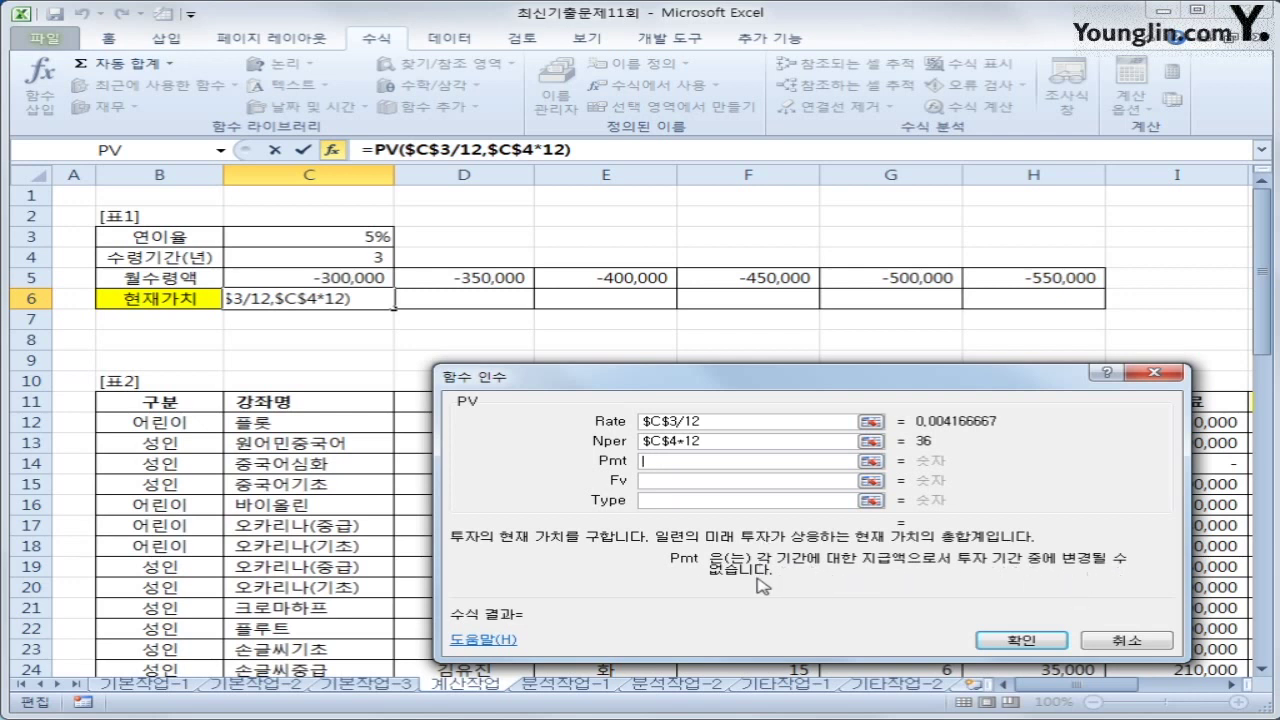
pyautogui.click(355, 278)
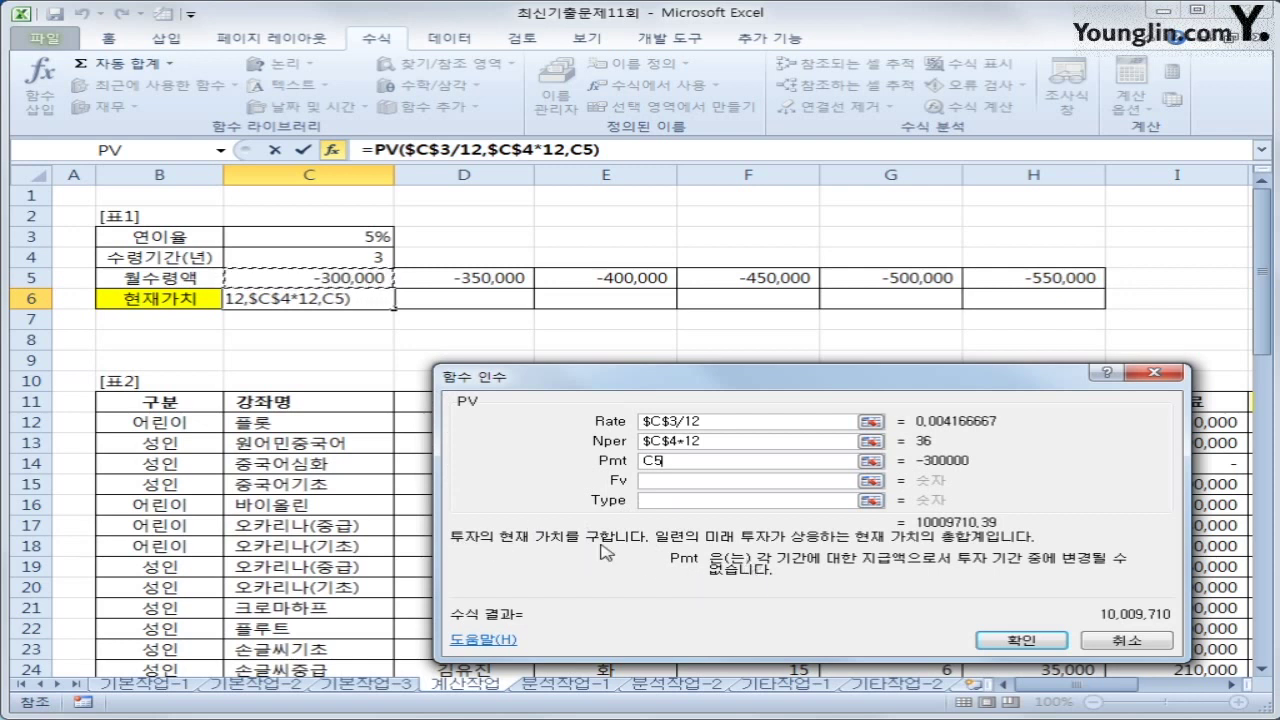
pyautogui.click(681, 481)
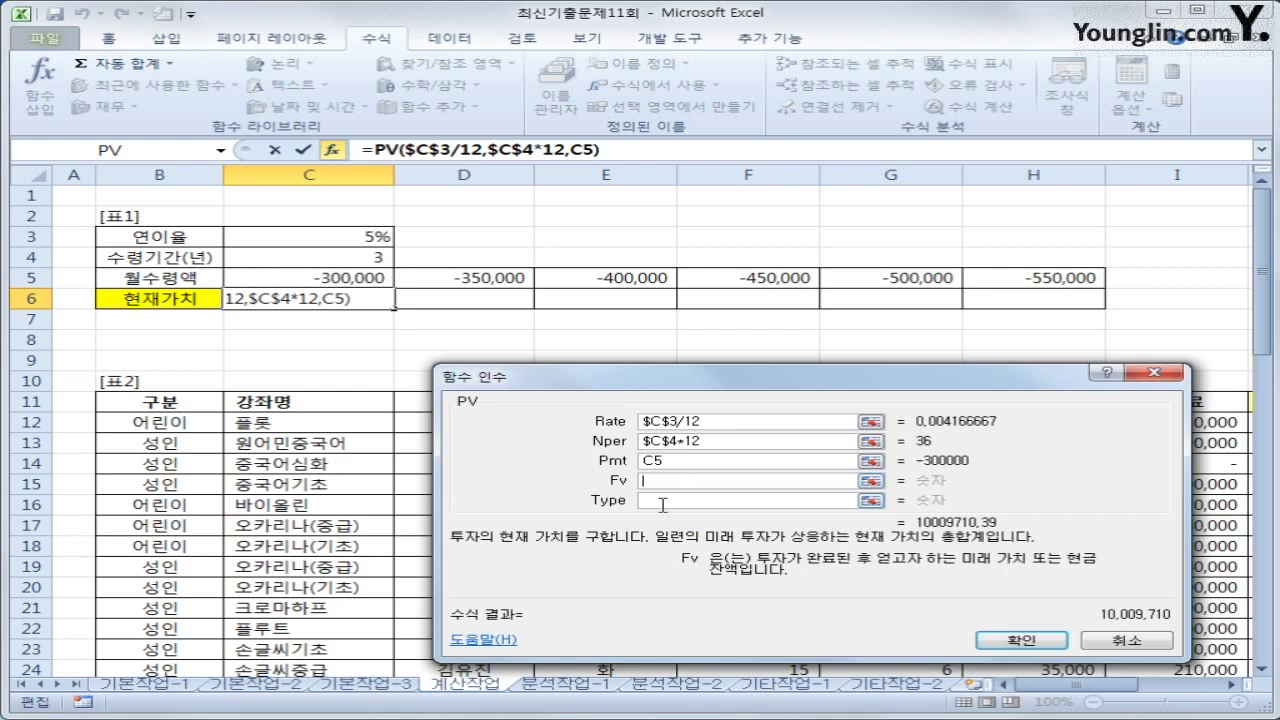
pyautogui.click(662, 500)
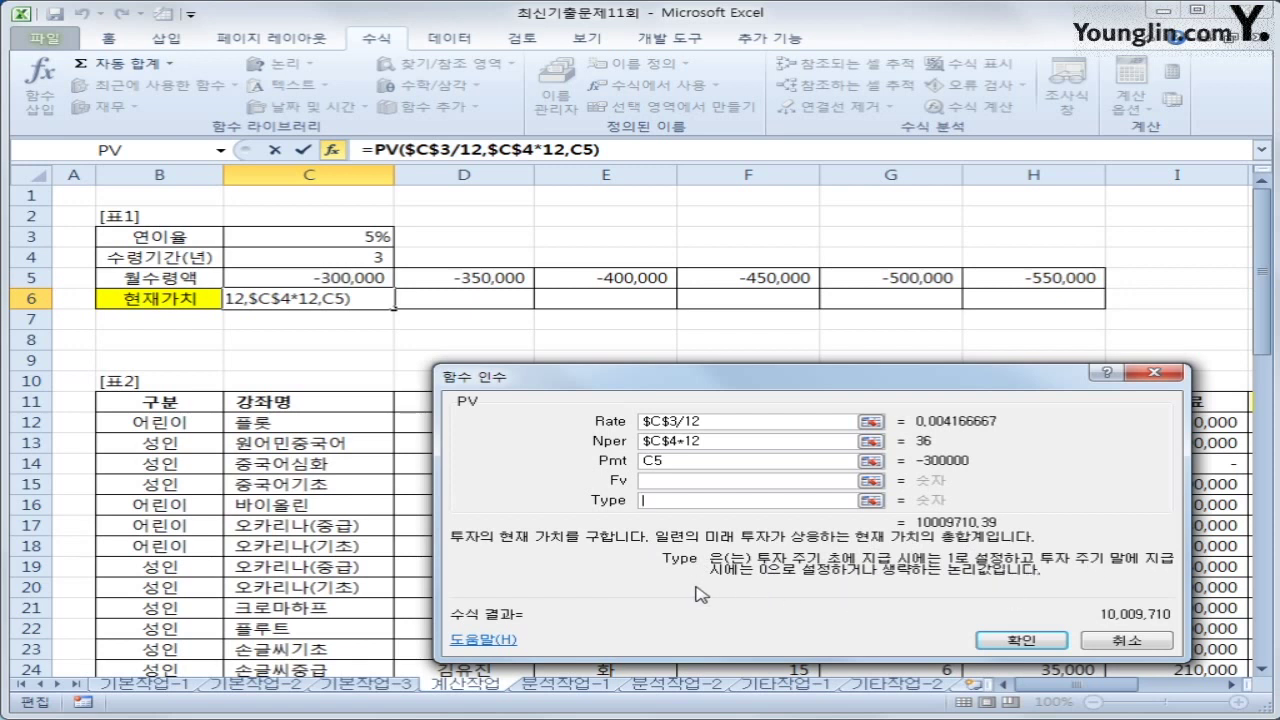
pyautogui.write('0')
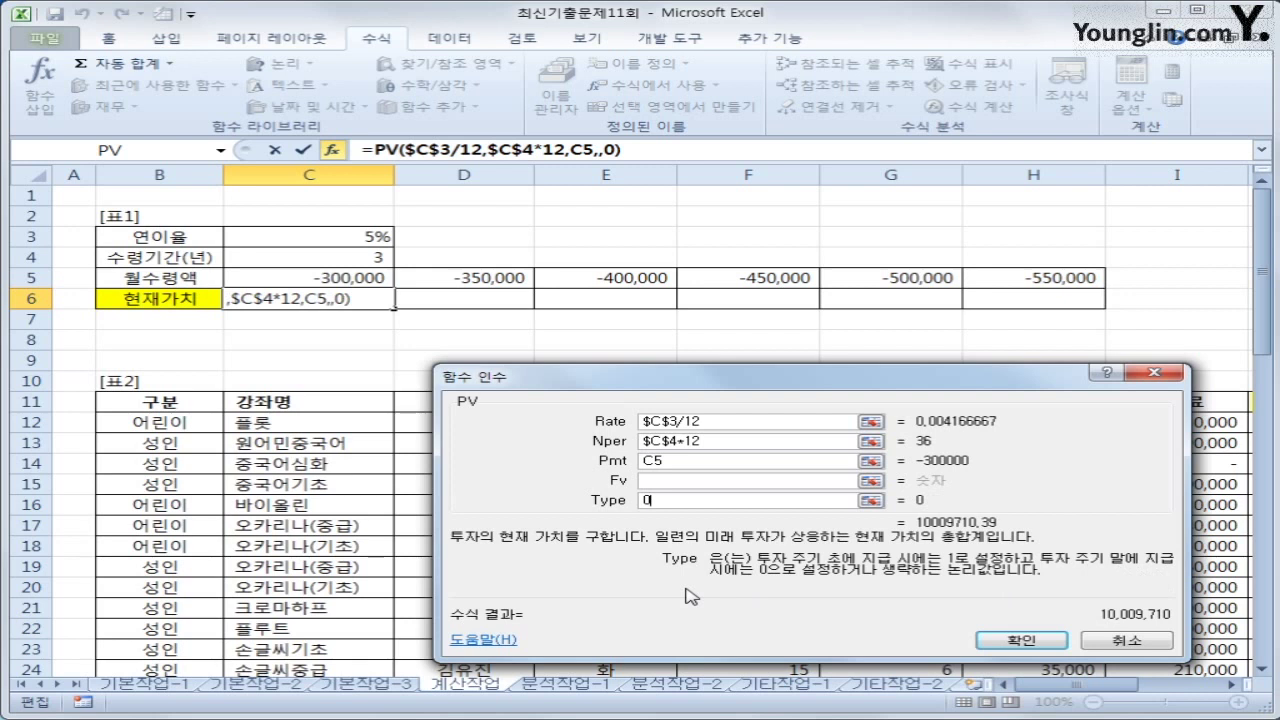
pyautogui.click(1021, 640)
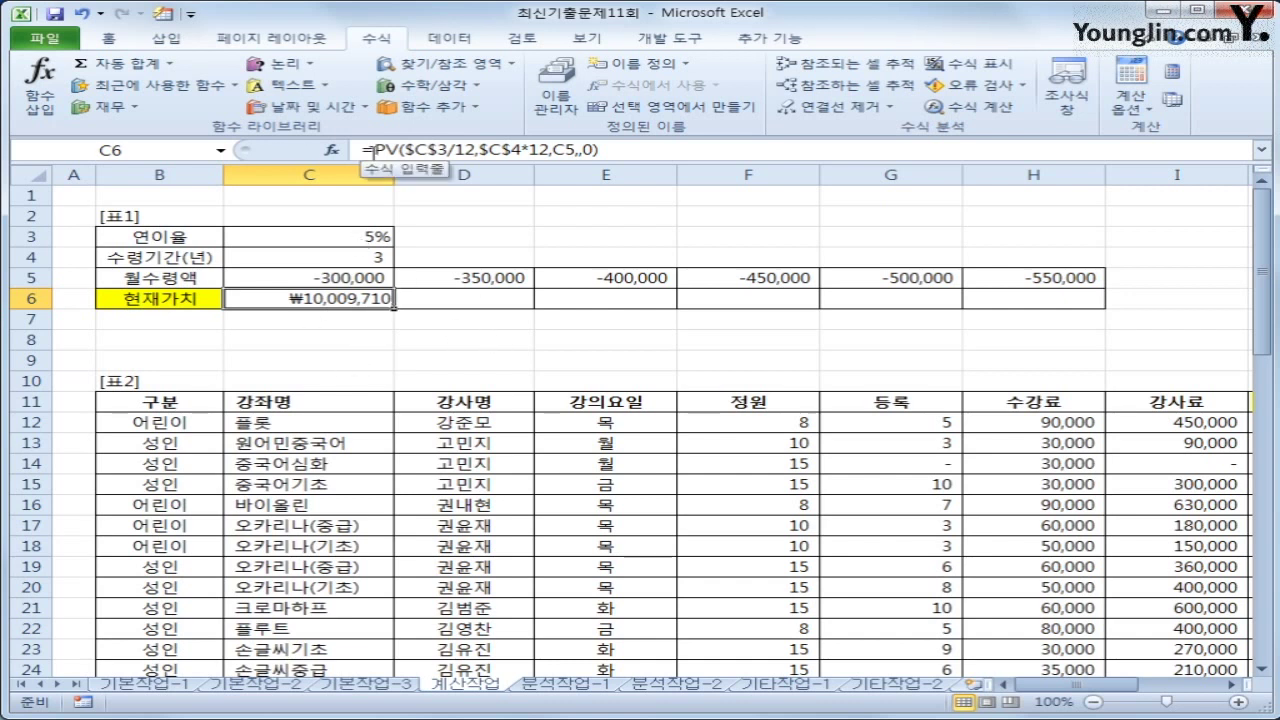
# - Wrap the PV formula in C6 in an IF function that tests whether the PV result is >=15000000
pyautogui.click(372, 150)
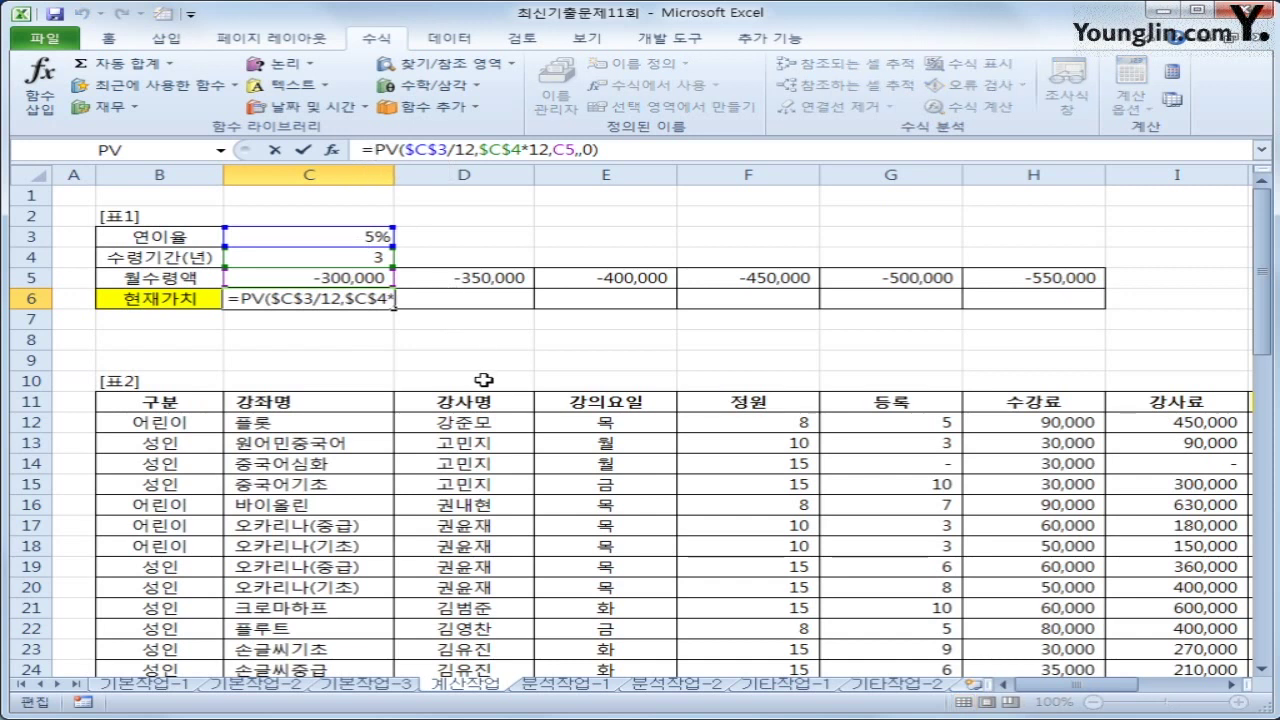
pyautogui.write('ㅑ')
pyautogui.press('BackSpace')
pyautogui.write('i')
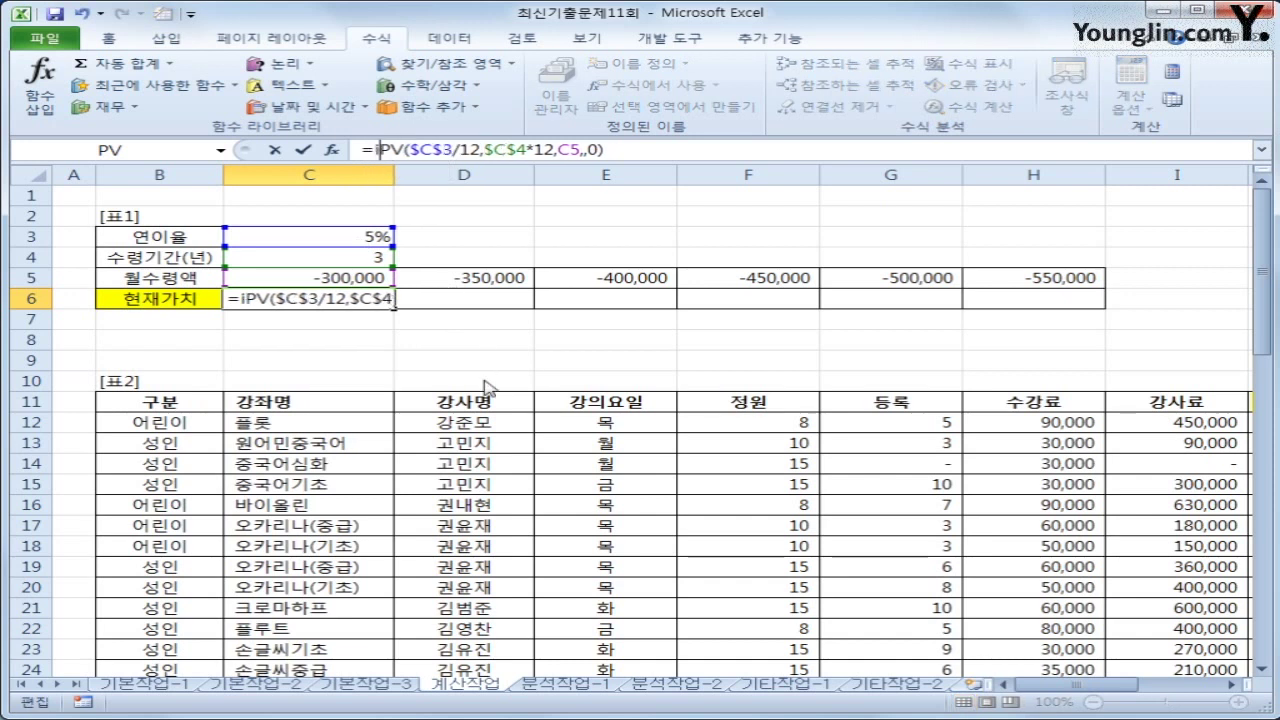
pyautogui.write('f(')
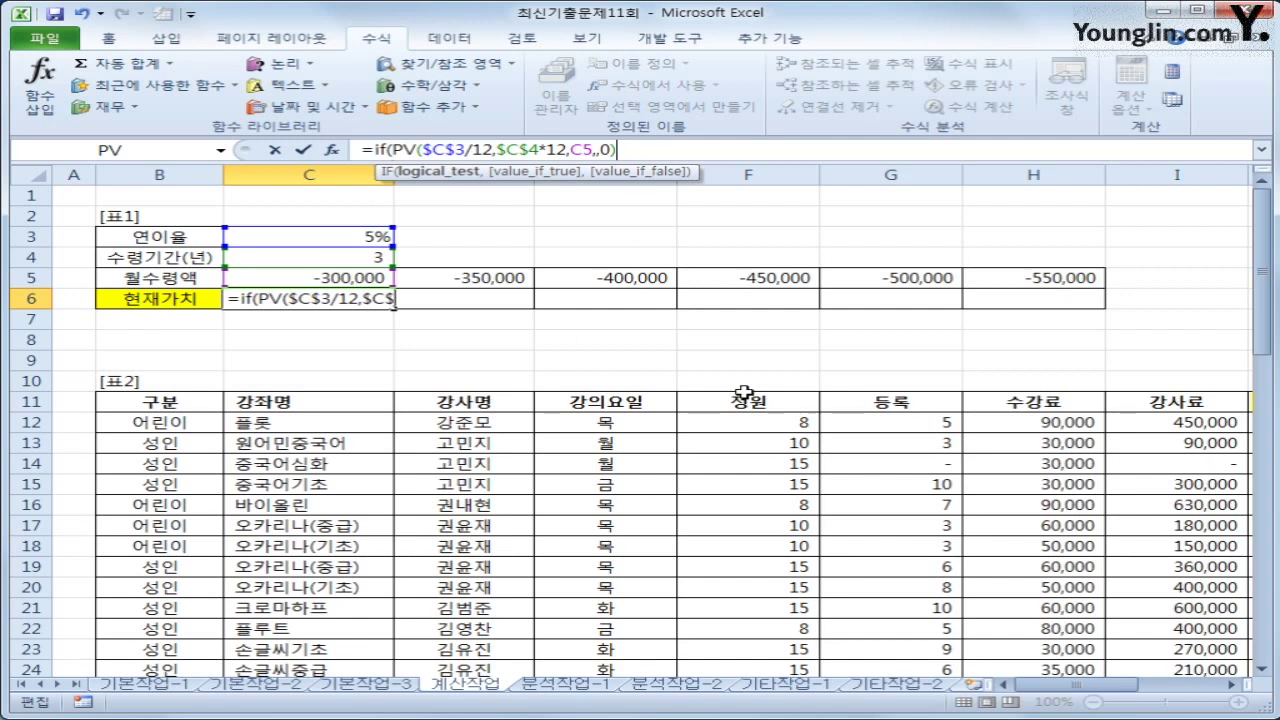
pyautogui.write('>=1')
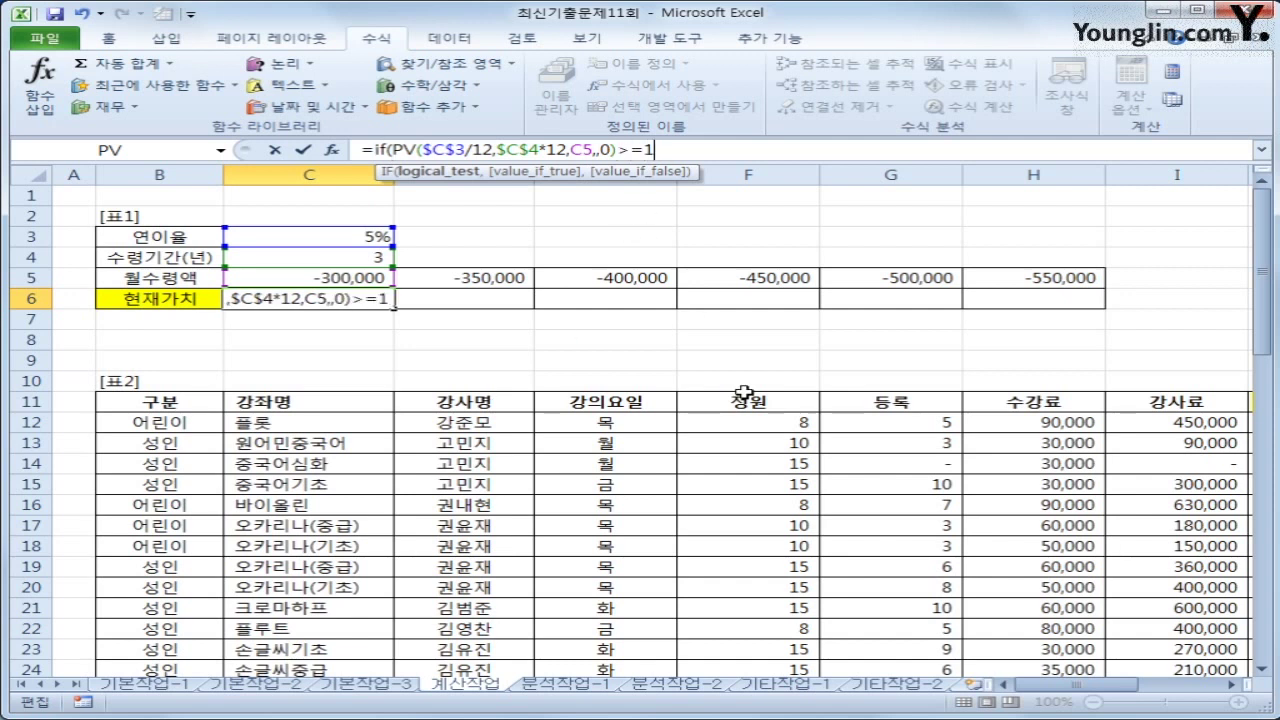
pyautogui.write('5000')
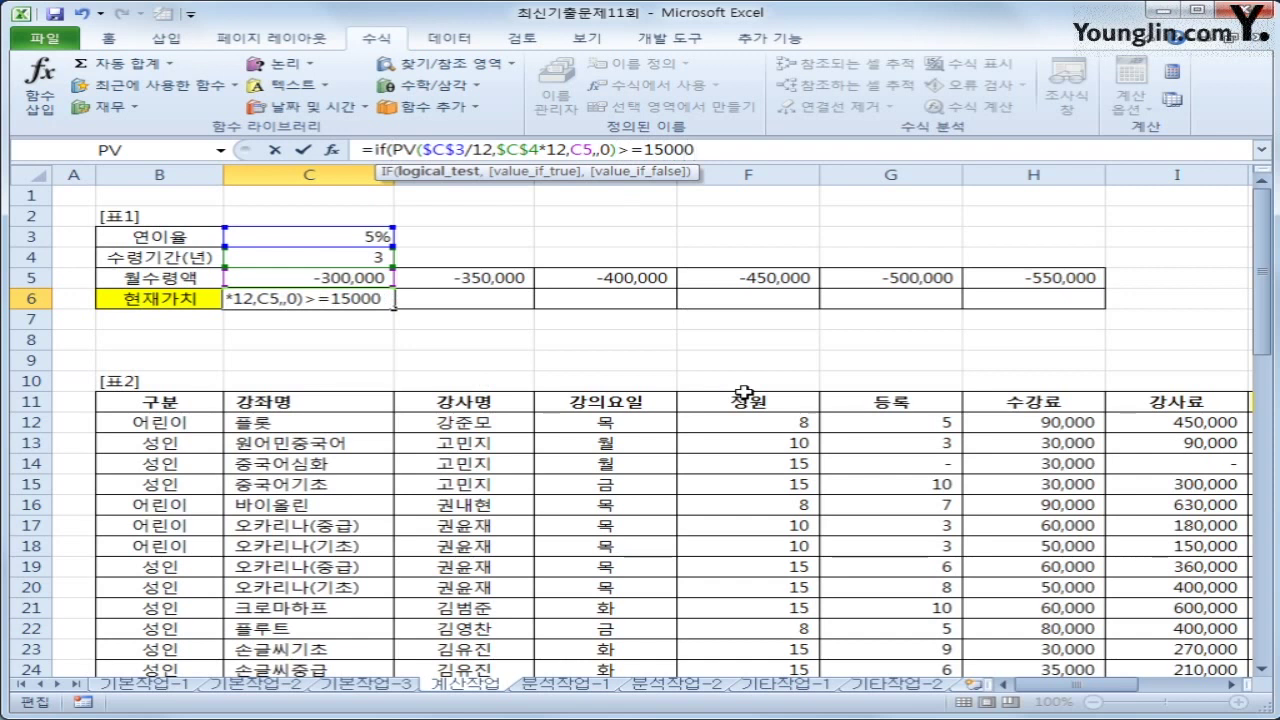
pyautogui.write('000,')
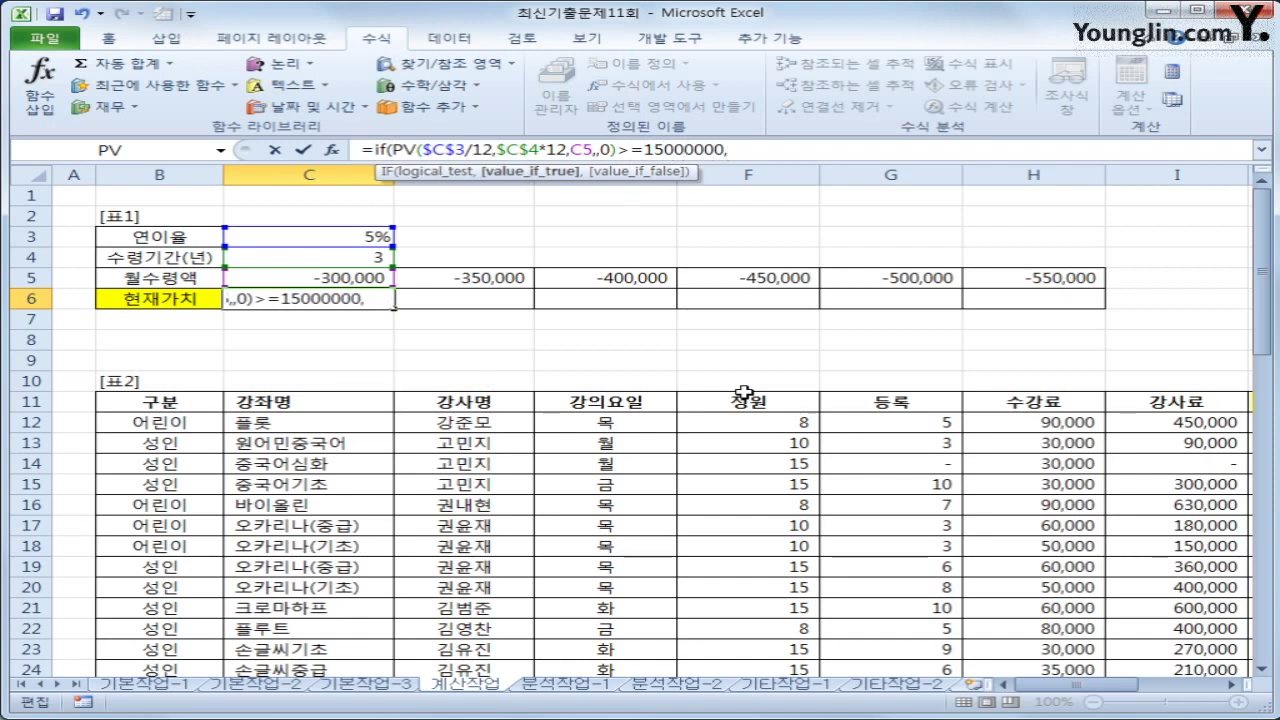
pyautogui.press('Return')
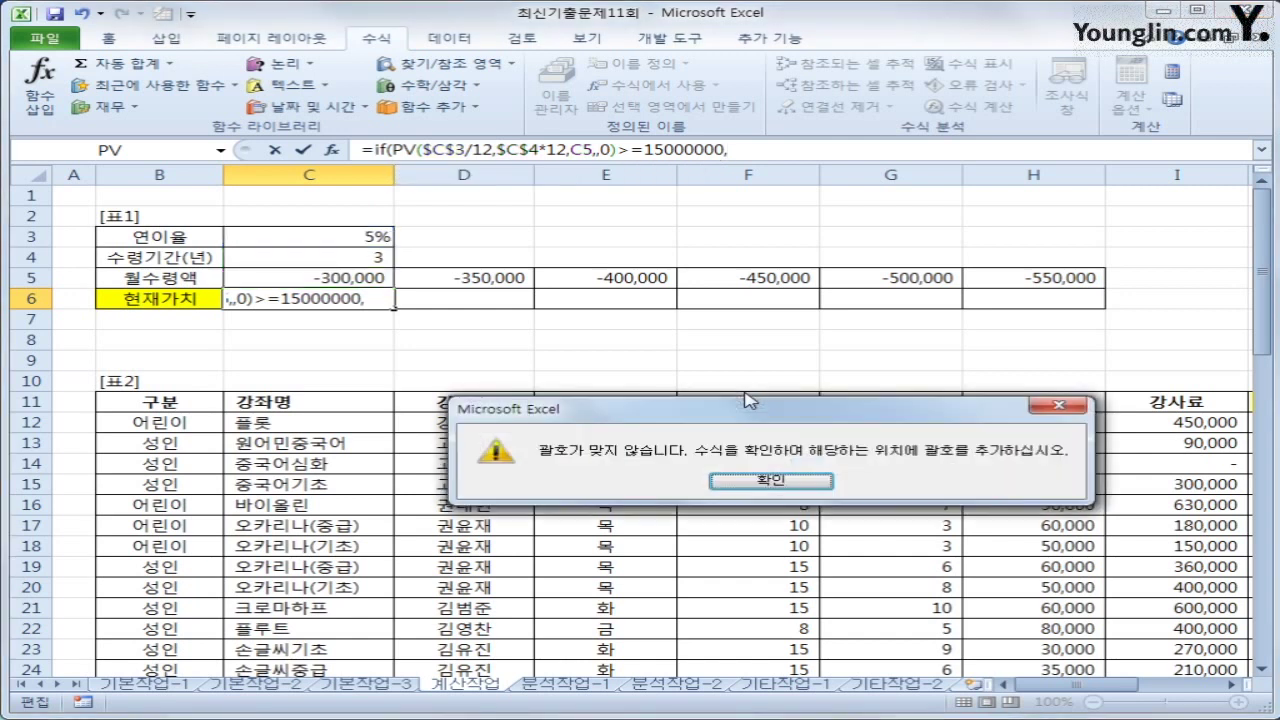
pyautogui.click(768, 479)
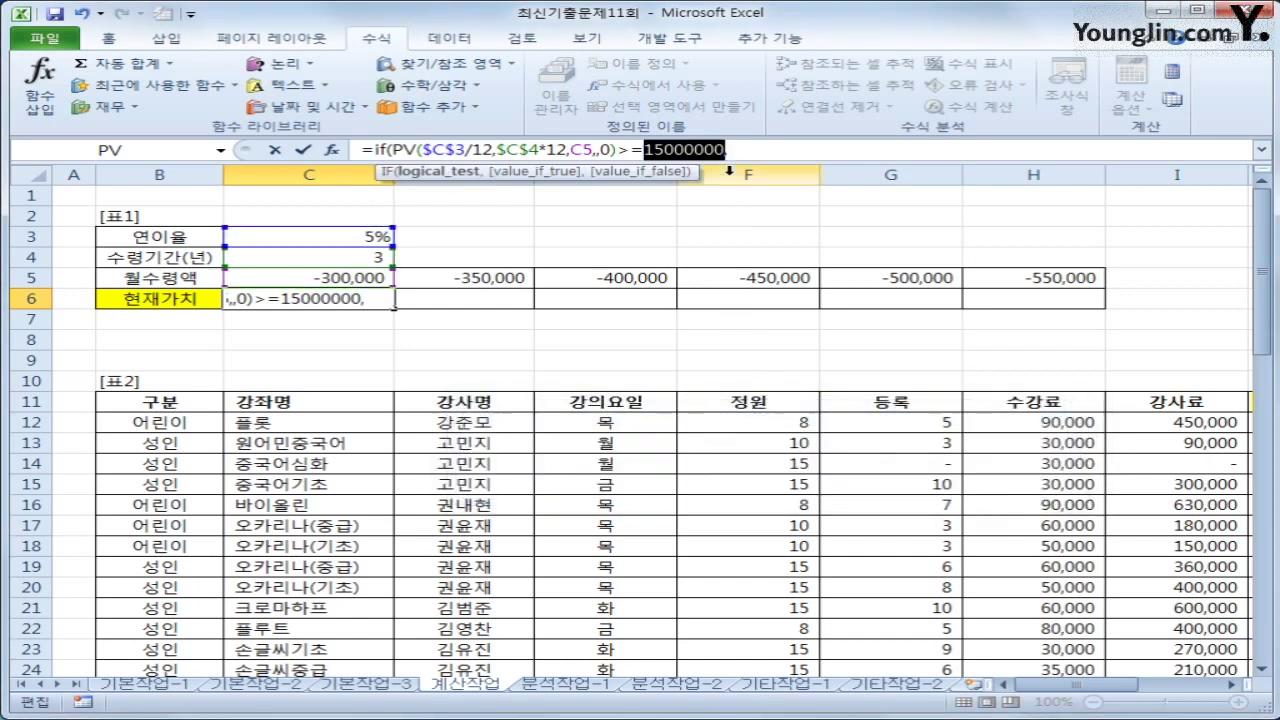
# - Enter "한도금액초과" as the value_if_true argument of the IF formula in C6
pyautogui.write('"')
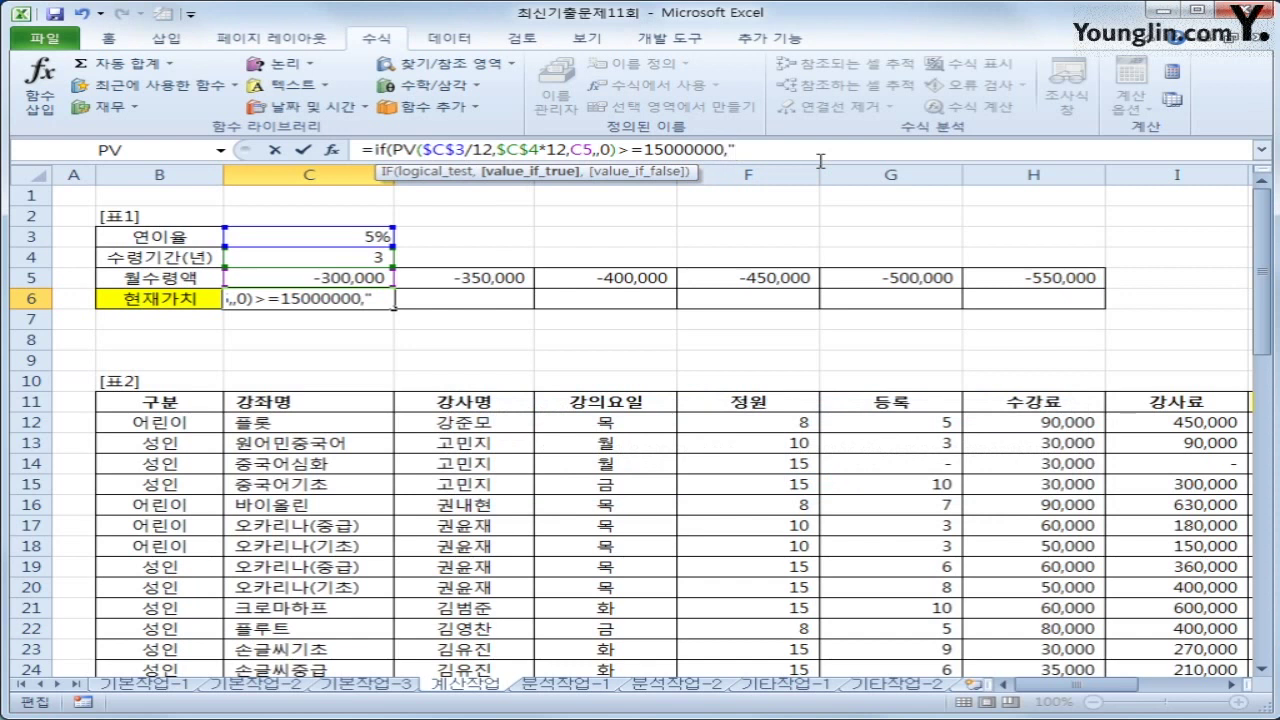
pyautogui.write('한도금액ㅊ')
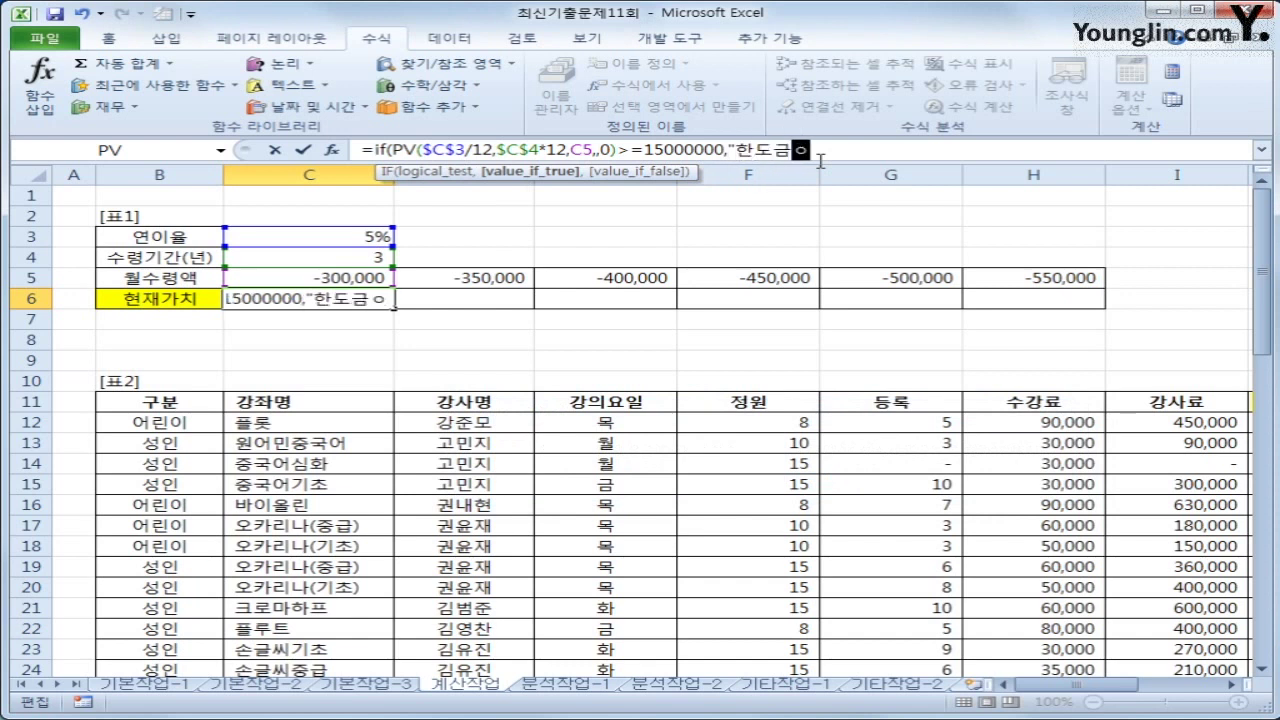
pyautogui.write('초과')
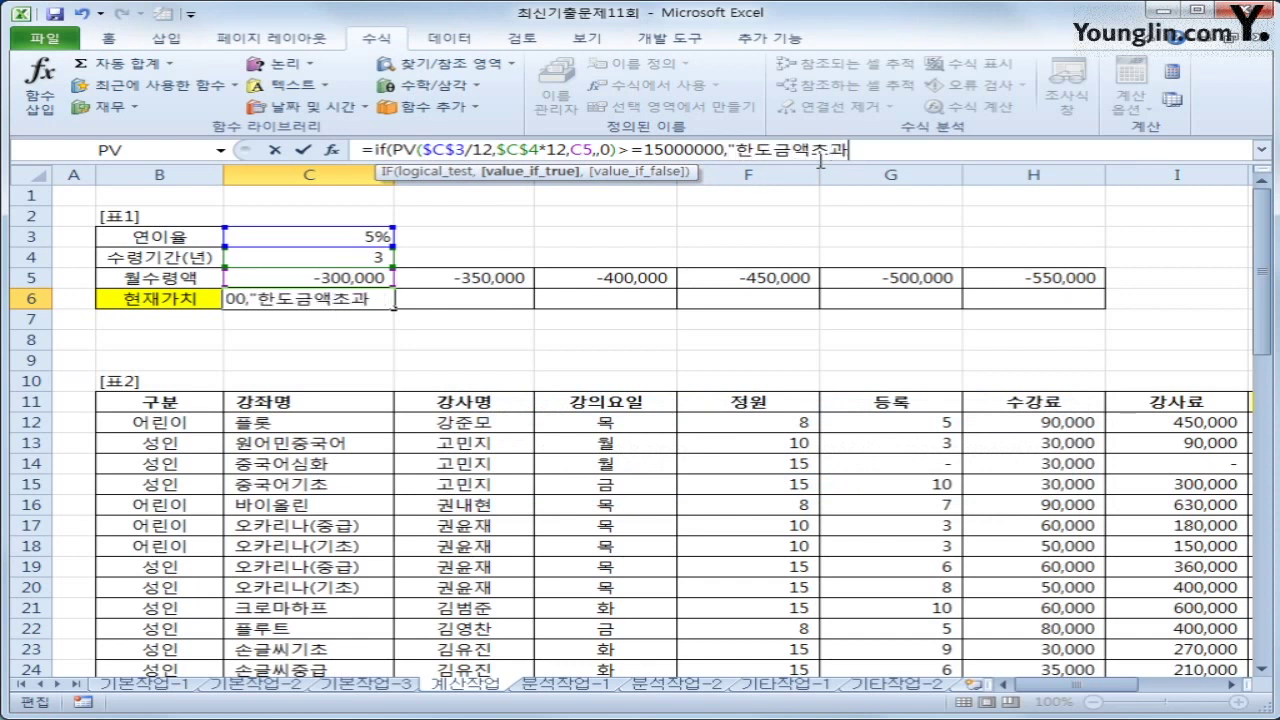
pyautogui.write('/",')
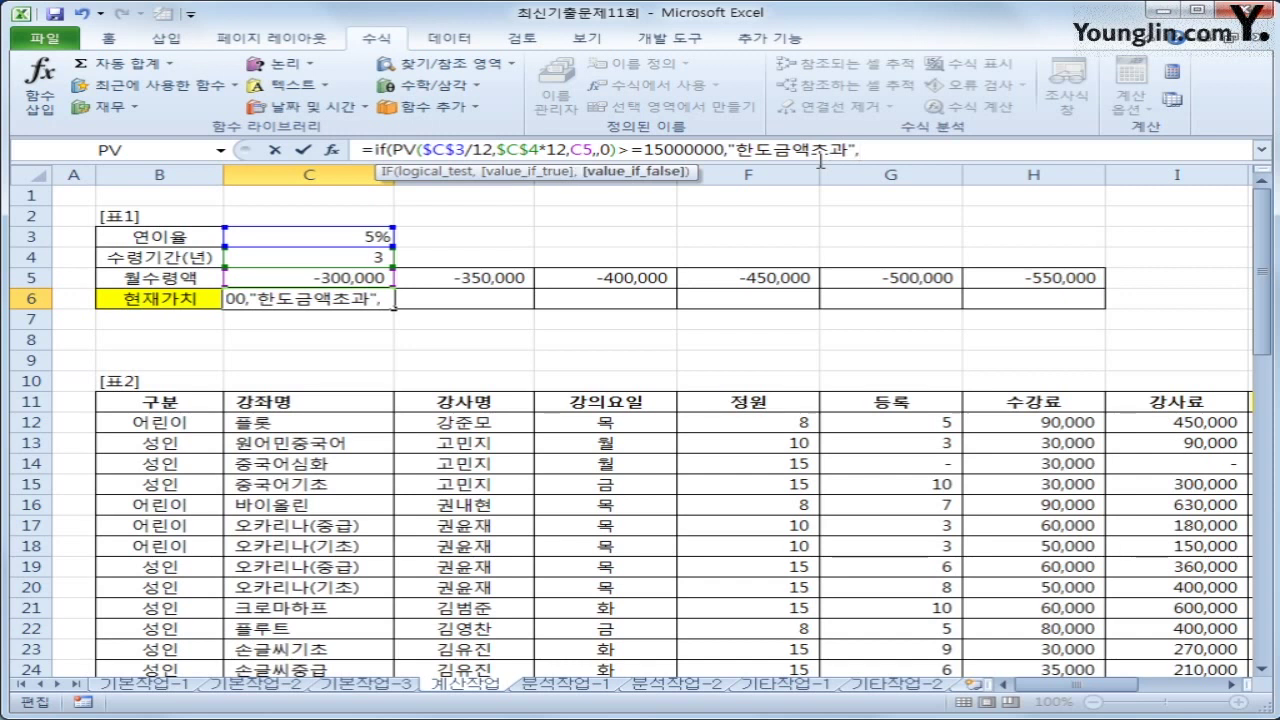
# - Enter ROUND as the IF formula's value_if_false argument, reusing the expression PV($C$3/12,$C$4*12,C5,,0) with num_digits -3
pyautogui.write('ㄱ')
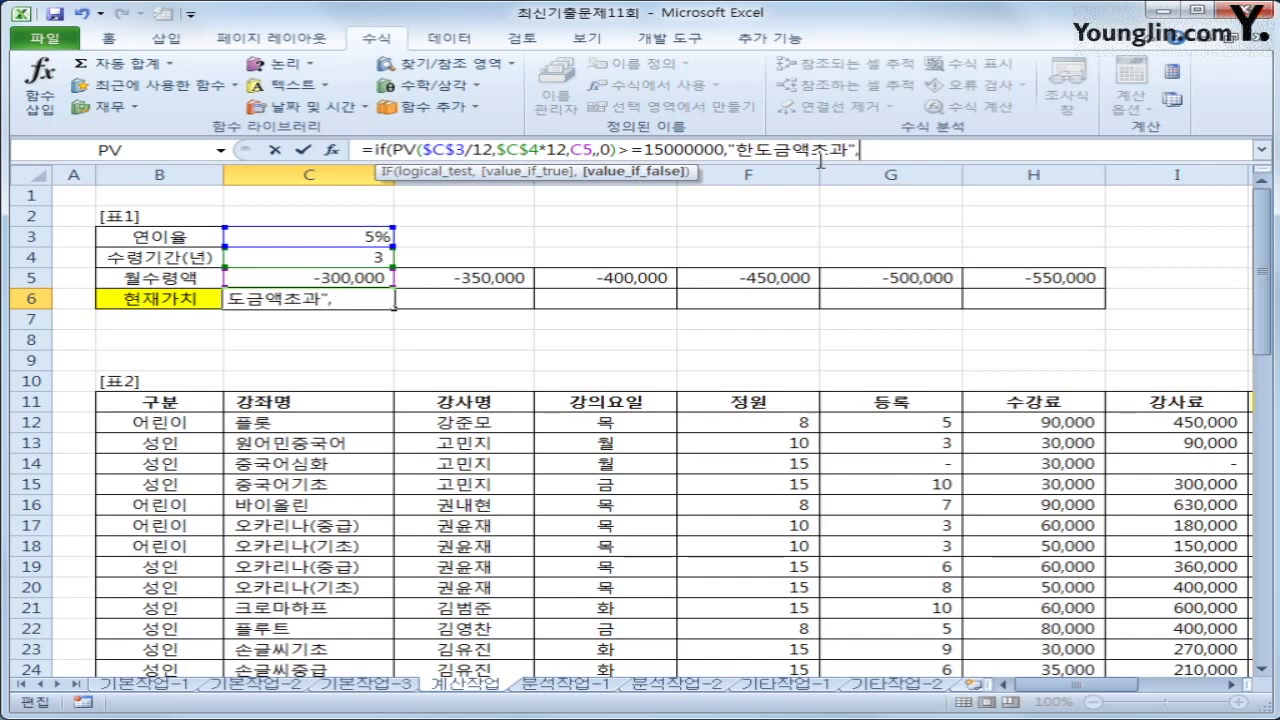
pyautogui.write('round(')
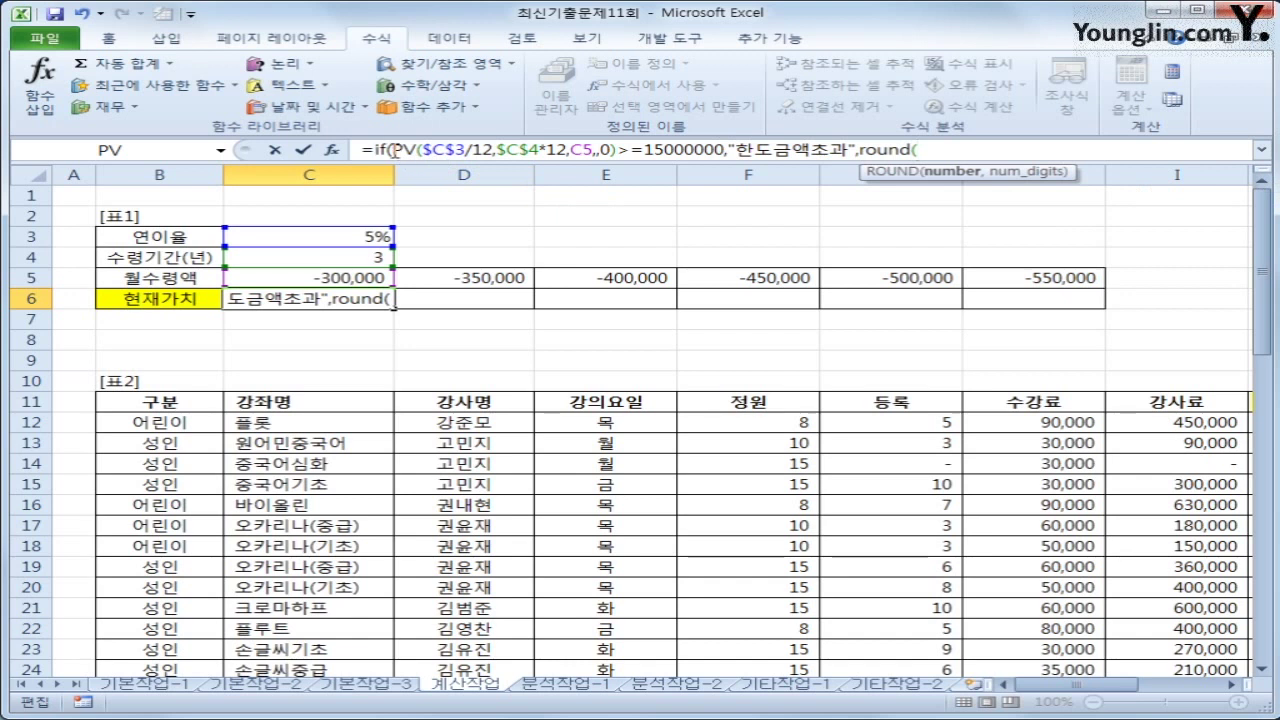
pyautogui.moveTo(392, 150); pyautogui.dragTo(608, 150)
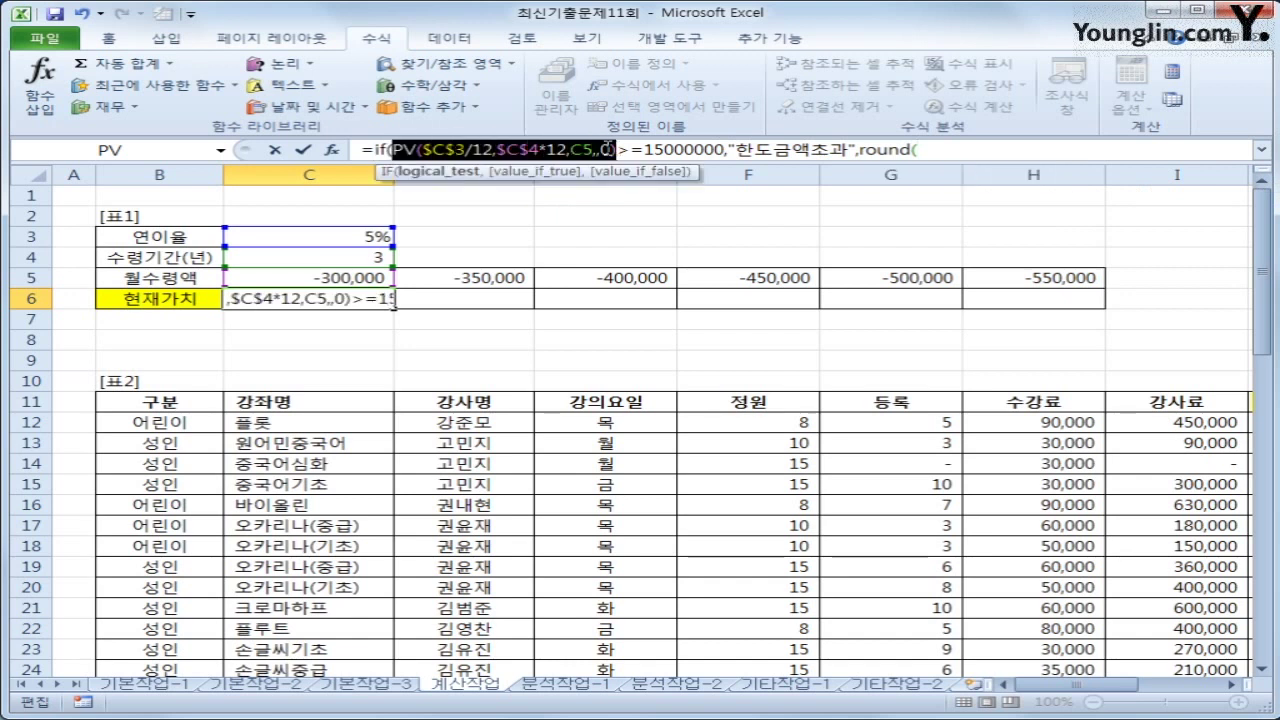
pyautogui.hotkey('ctrl', 'c')
pyautogui.click(955, 150)
pyautogui.hotkey('ctrl', 'v')
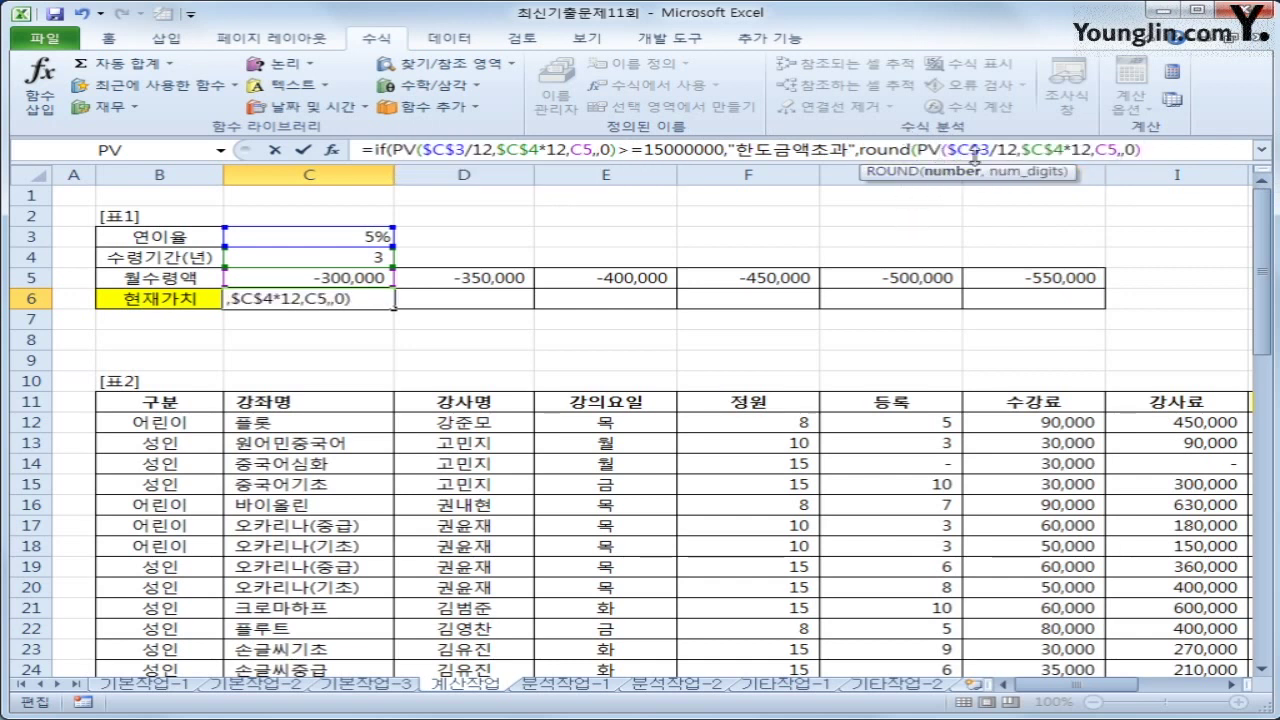
pyautogui.write(',-')
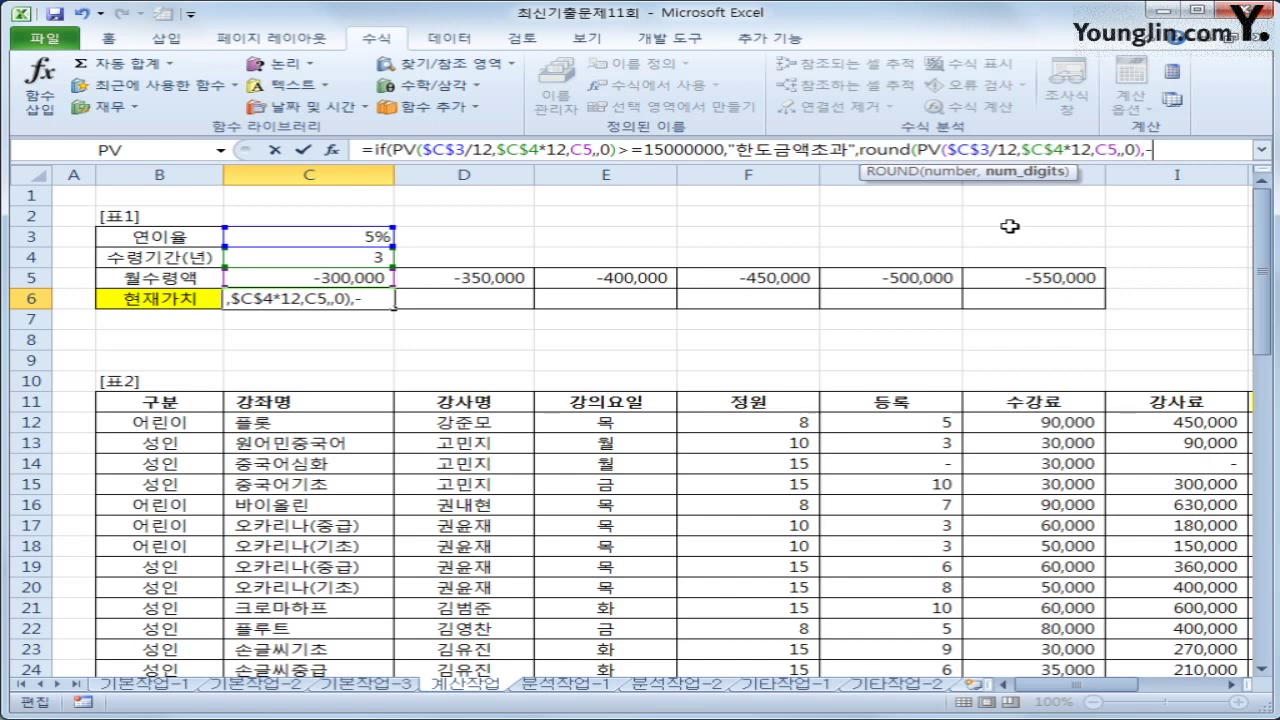
pyautogui.write('3')
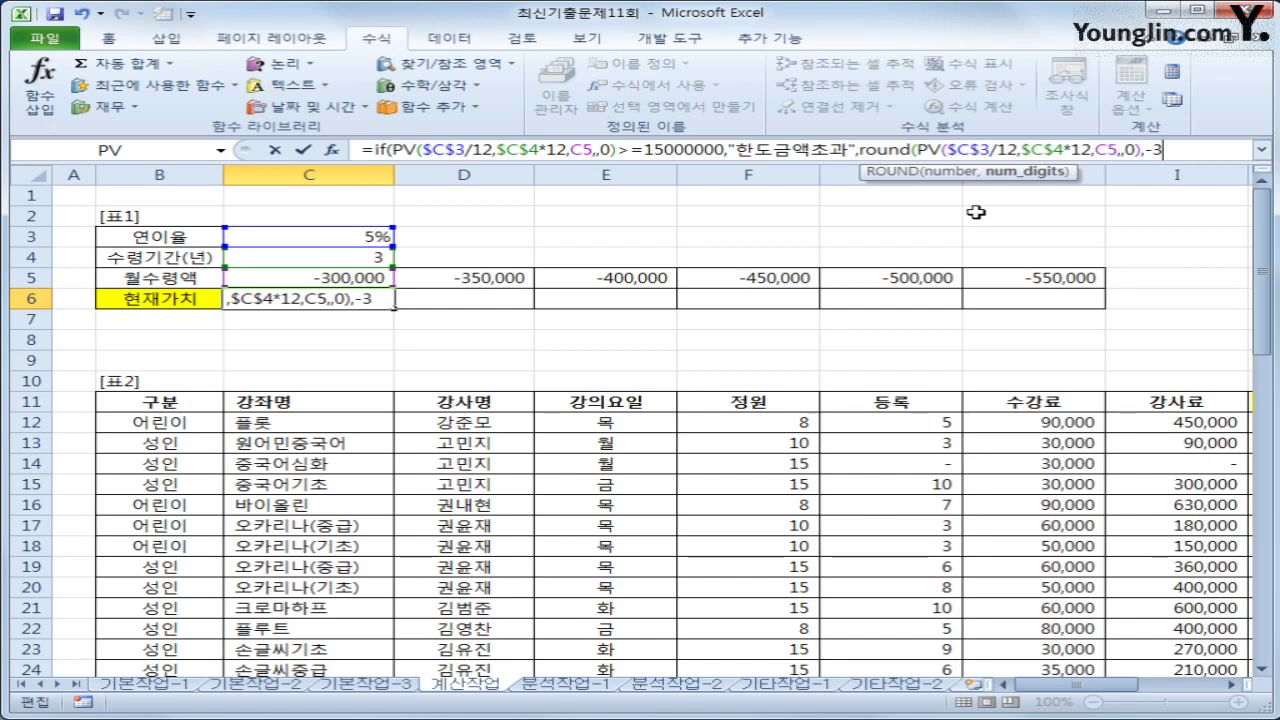
pyautogui.press('Right')
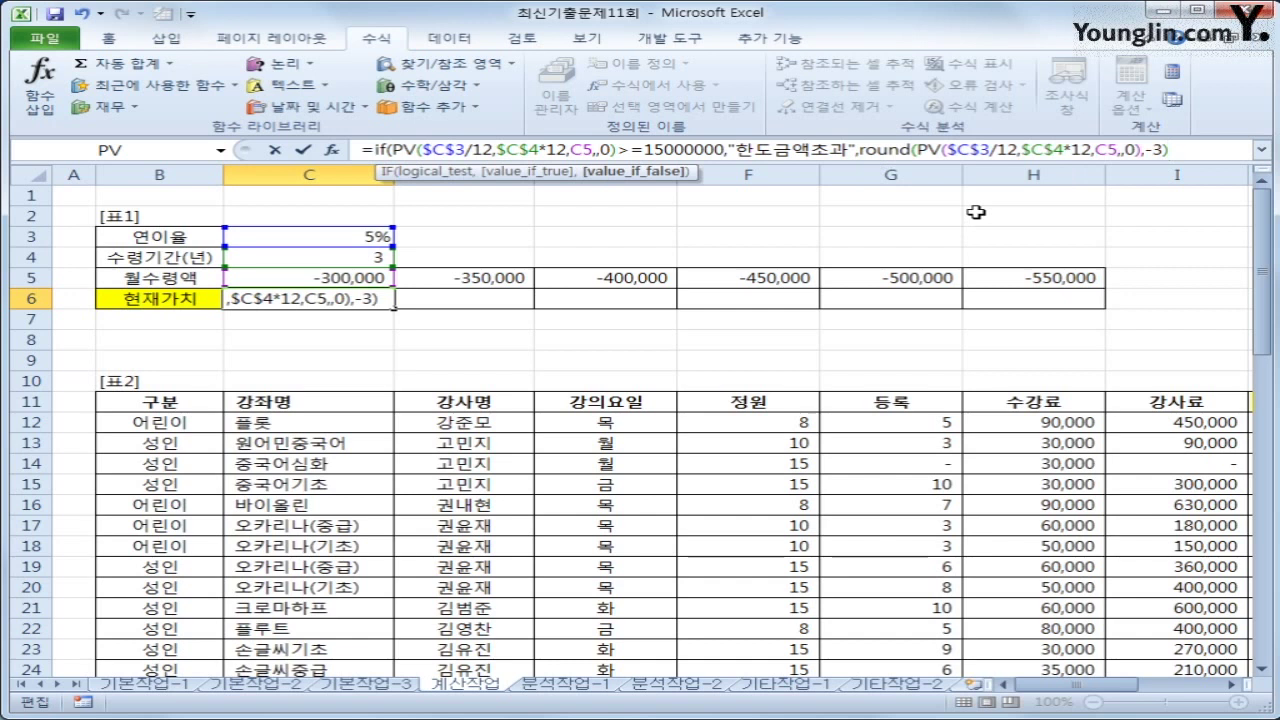
# - Commit the IF formula in C6 and fill it across the 현재가치 row through H6
pyautogui.press('Return')
pyautogui.press('Up')
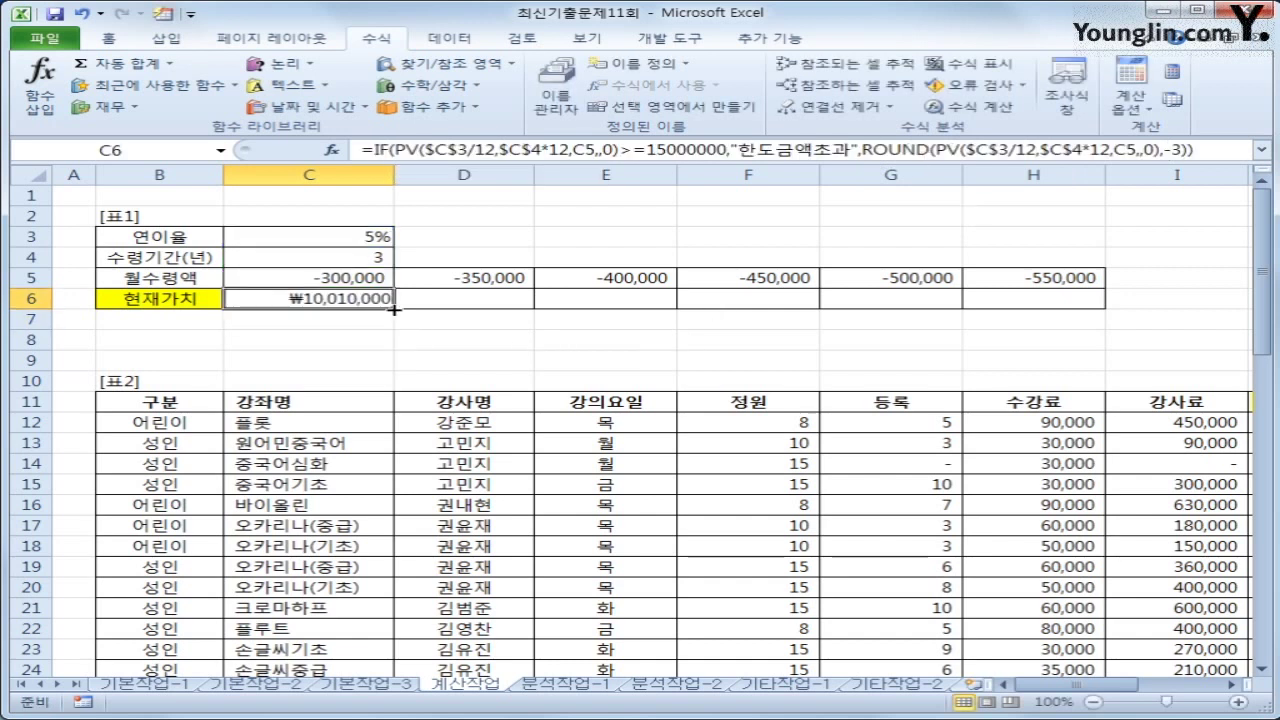
pyautogui.moveTo(393, 307); pyautogui.dragTo(1070, 318)
pyautogui.click(352, 300)
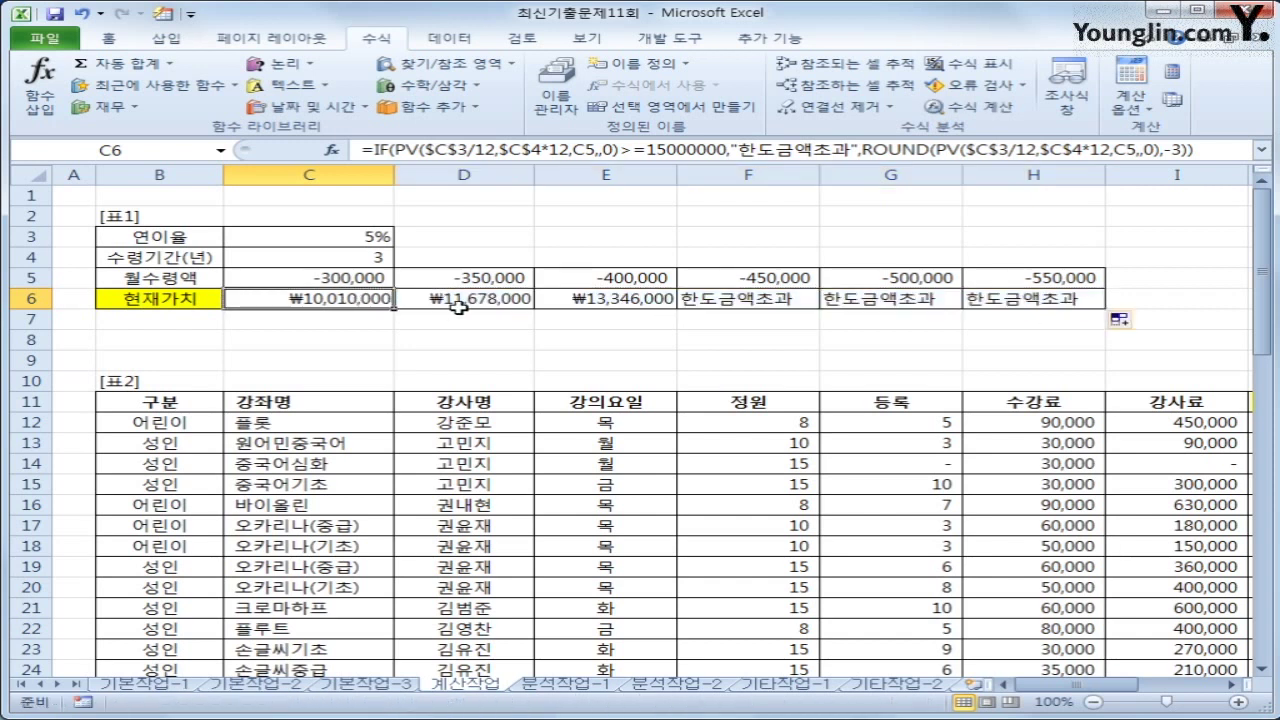
# - Examine the filled formulas in the 현재가치 row, the 구분 and 강의요일 columns of 표2, and the weekday headers of 표3
pyautogui.click(460, 300)
pyautogui.click(582, 298)
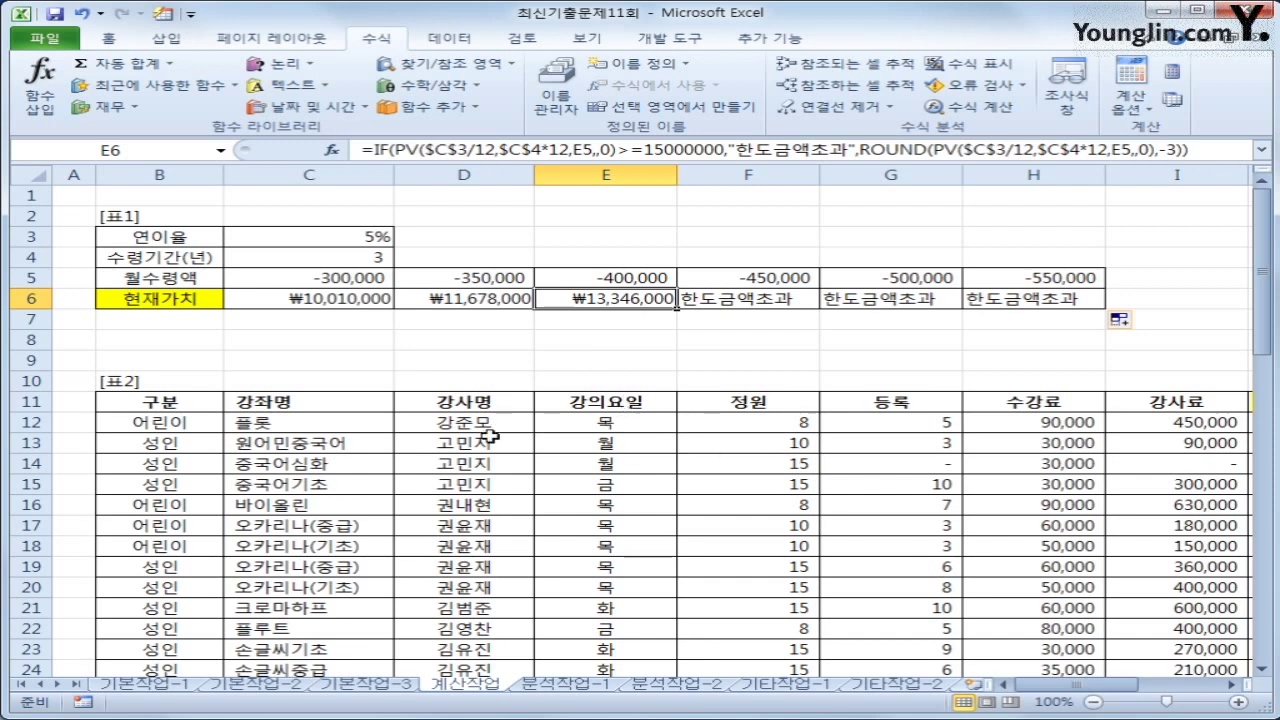
pyautogui.click(182, 403)
pyautogui.click(570, 400)
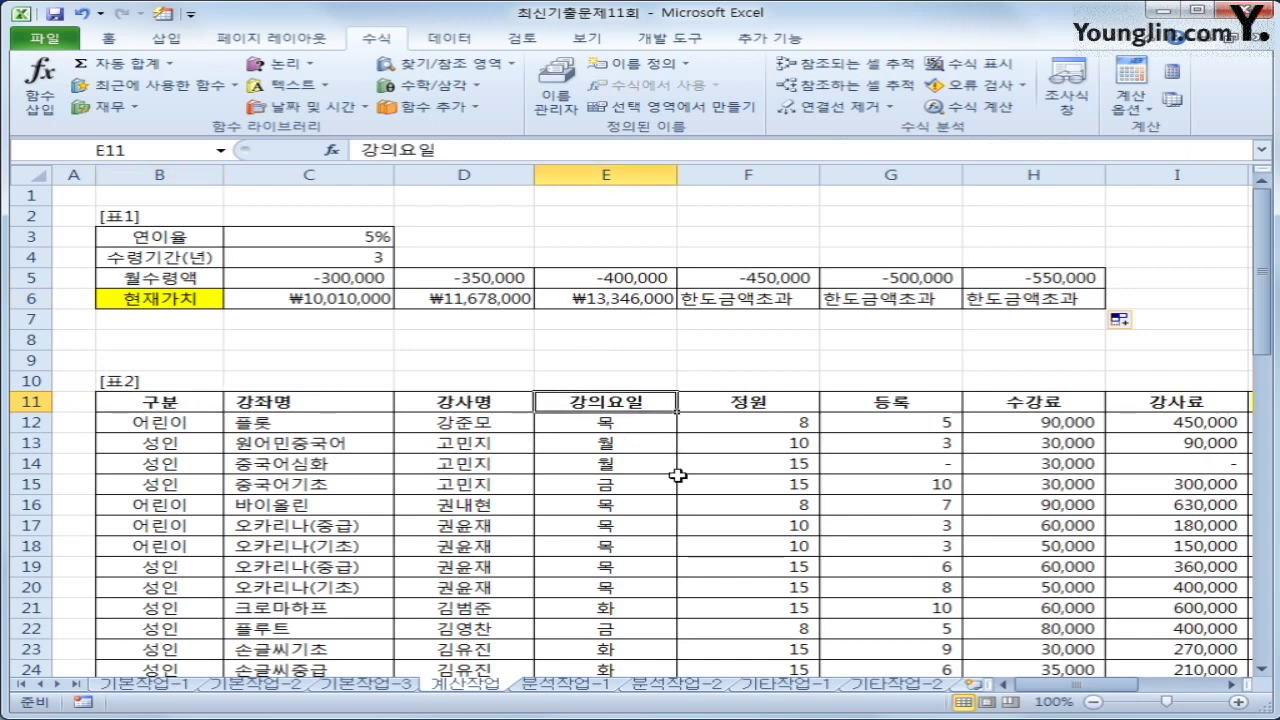
pyautogui.scroll(-2, 805, 536)
pyautogui.scroll(-6, 798, 585)
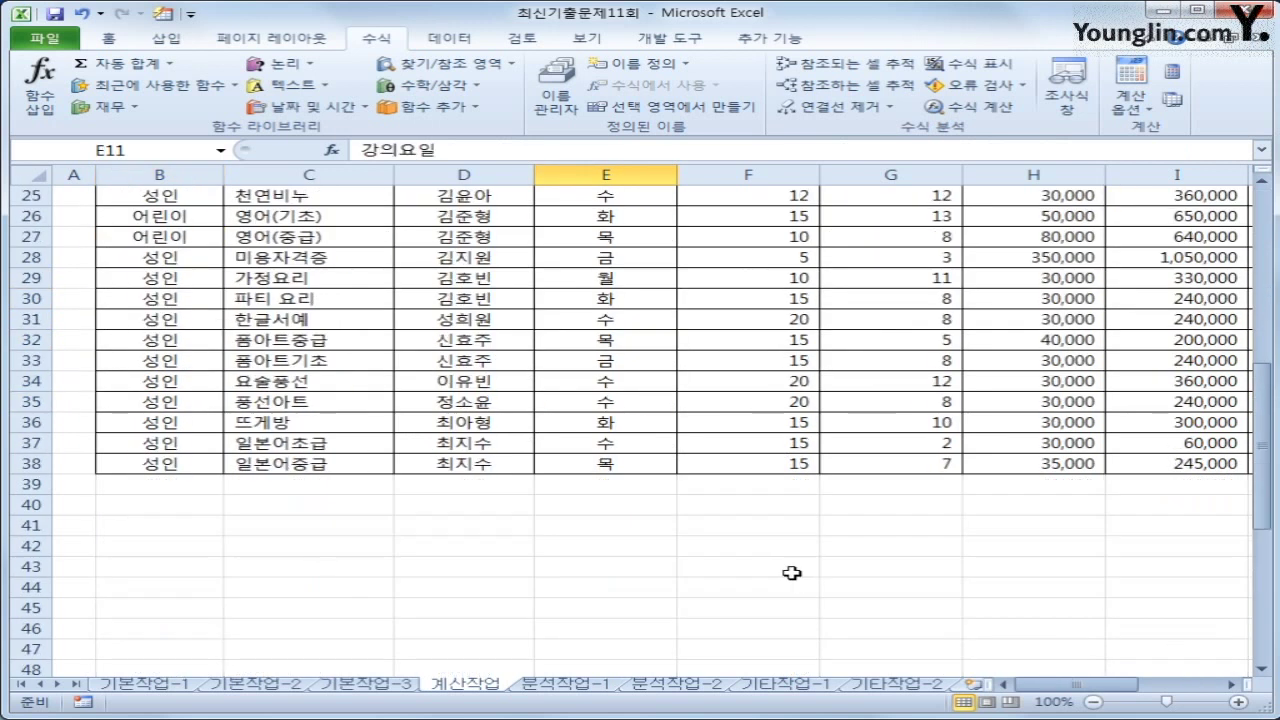
pyautogui.moveTo(1073, 687); pyautogui.dragTo(1150, 690)
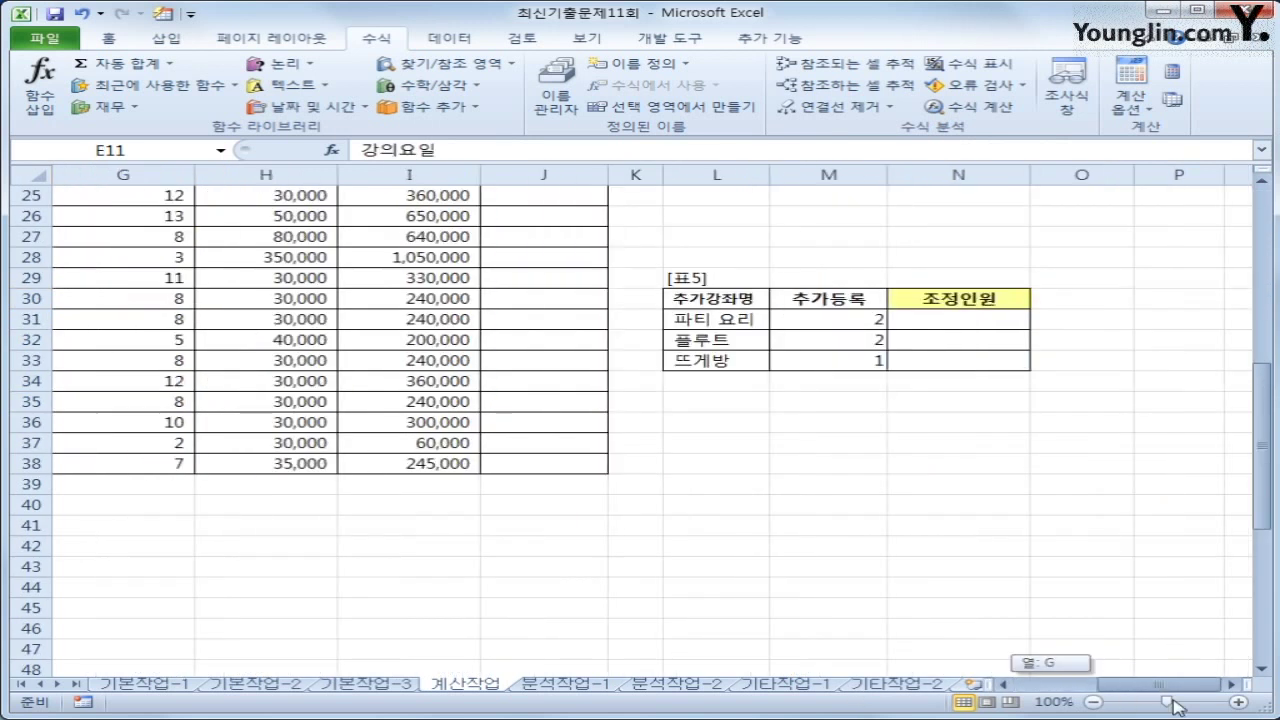
pyautogui.scroll(7, 946, 609)
pyautogui.click(818, 364)
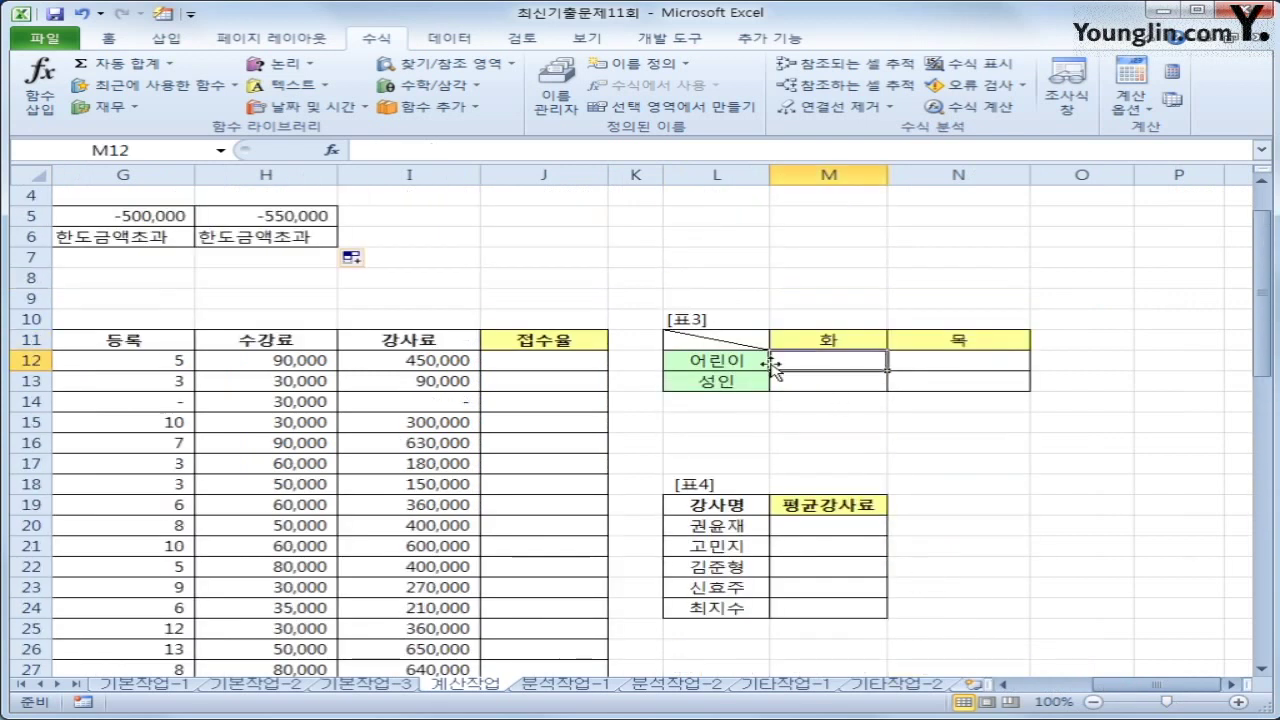
pyautogui.click(824, 342)
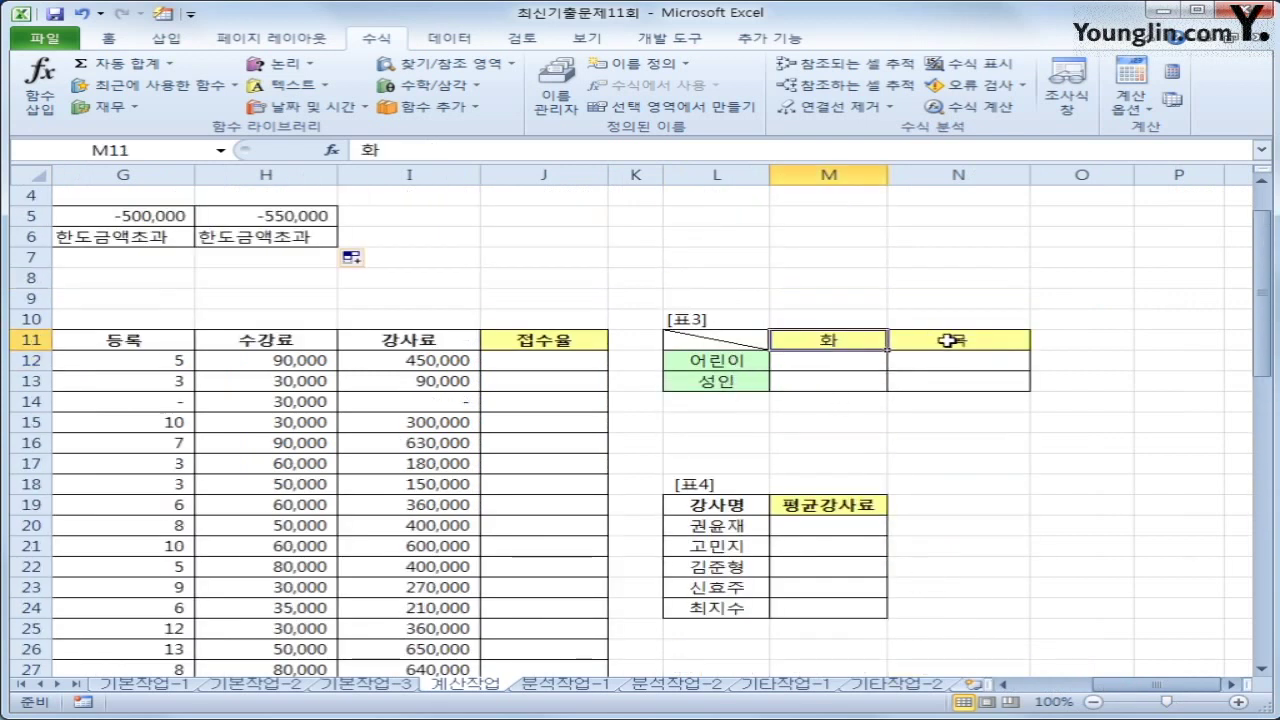
pyautogui.click(946, 341)
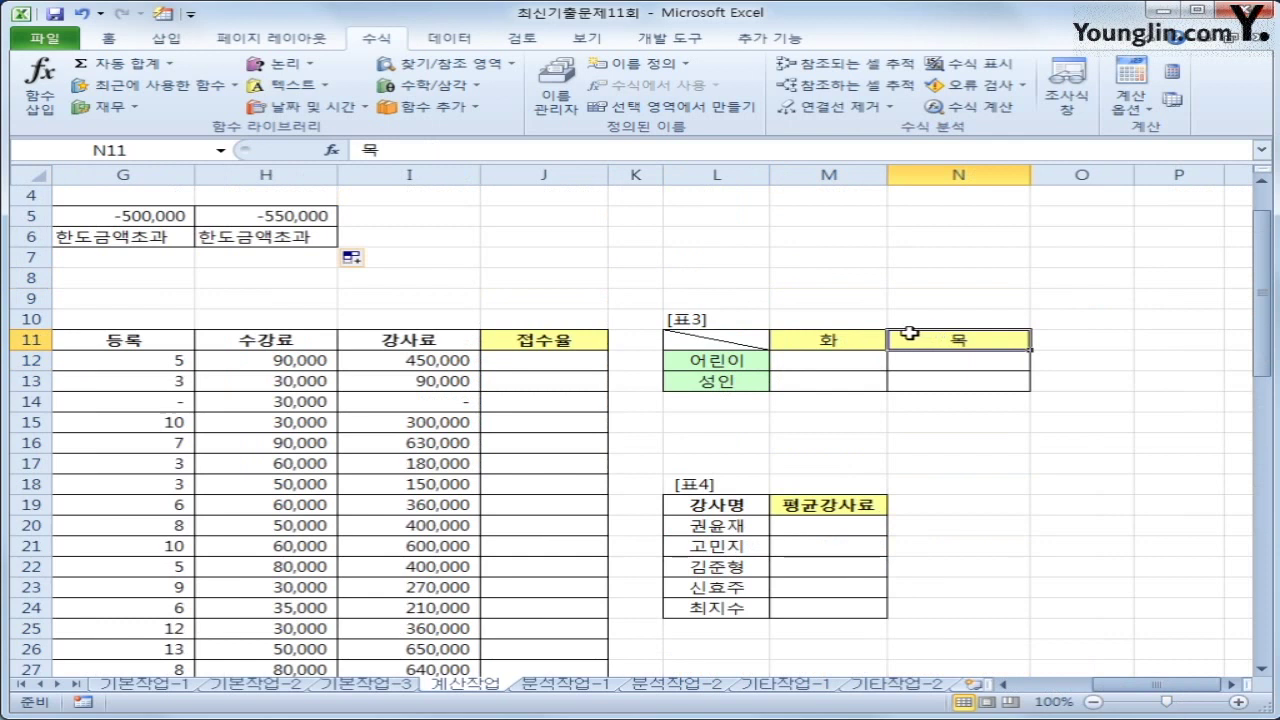
# - Start a SUM formula in M12 of 표3, opening a parenthesis for its first condition
pyautogui.click(830, 362)
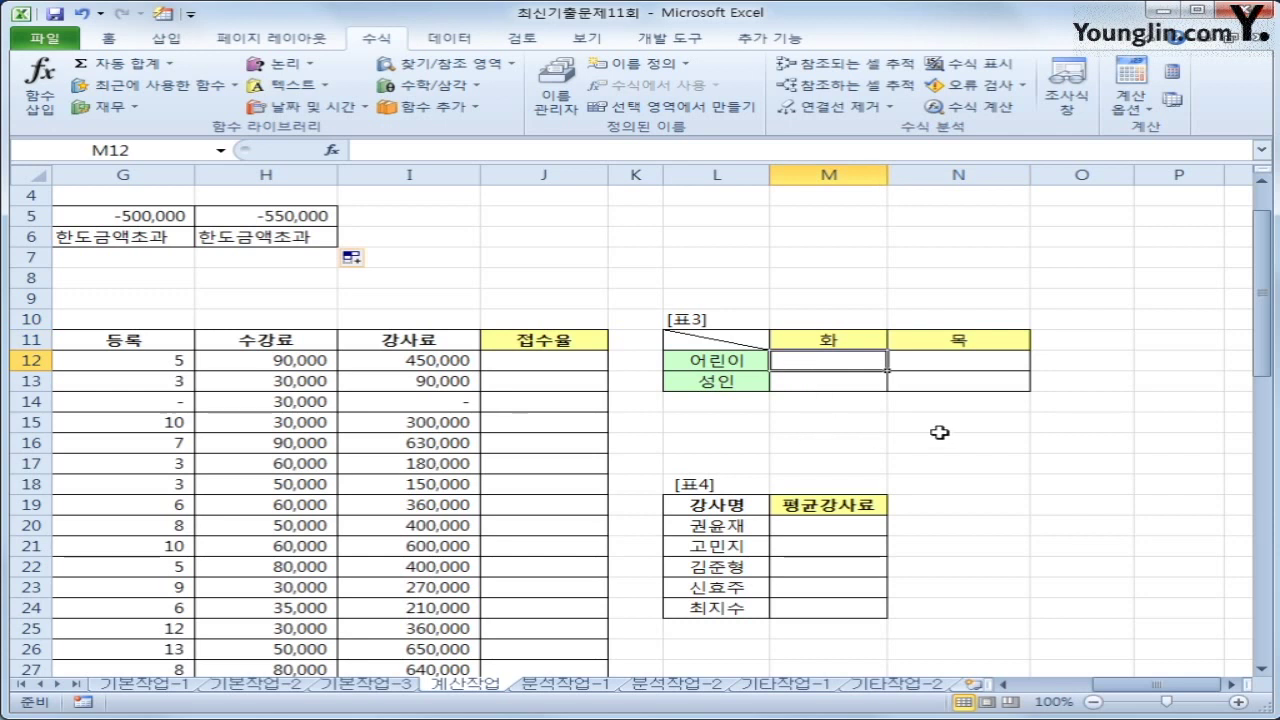
pyautogui.write('=녀')
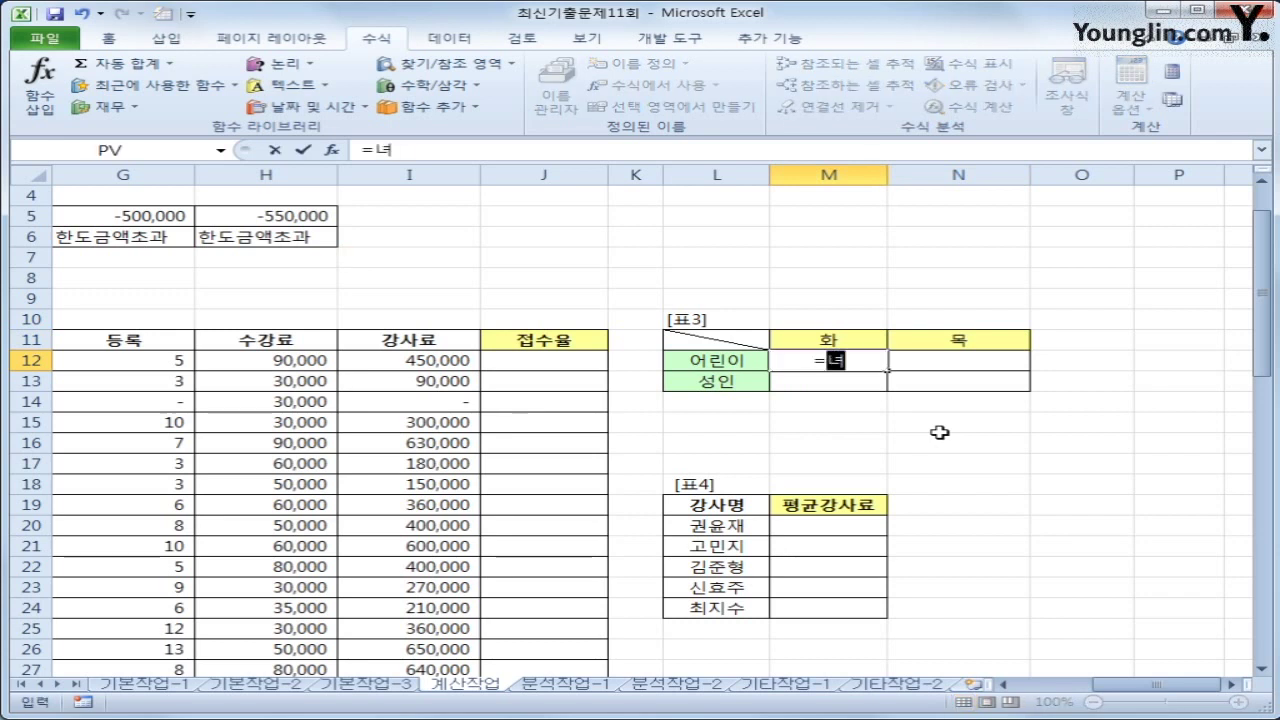
pyautogui.press('BackSpace')
pyautogui.press('Hangul')
pyautogui.write('sum')
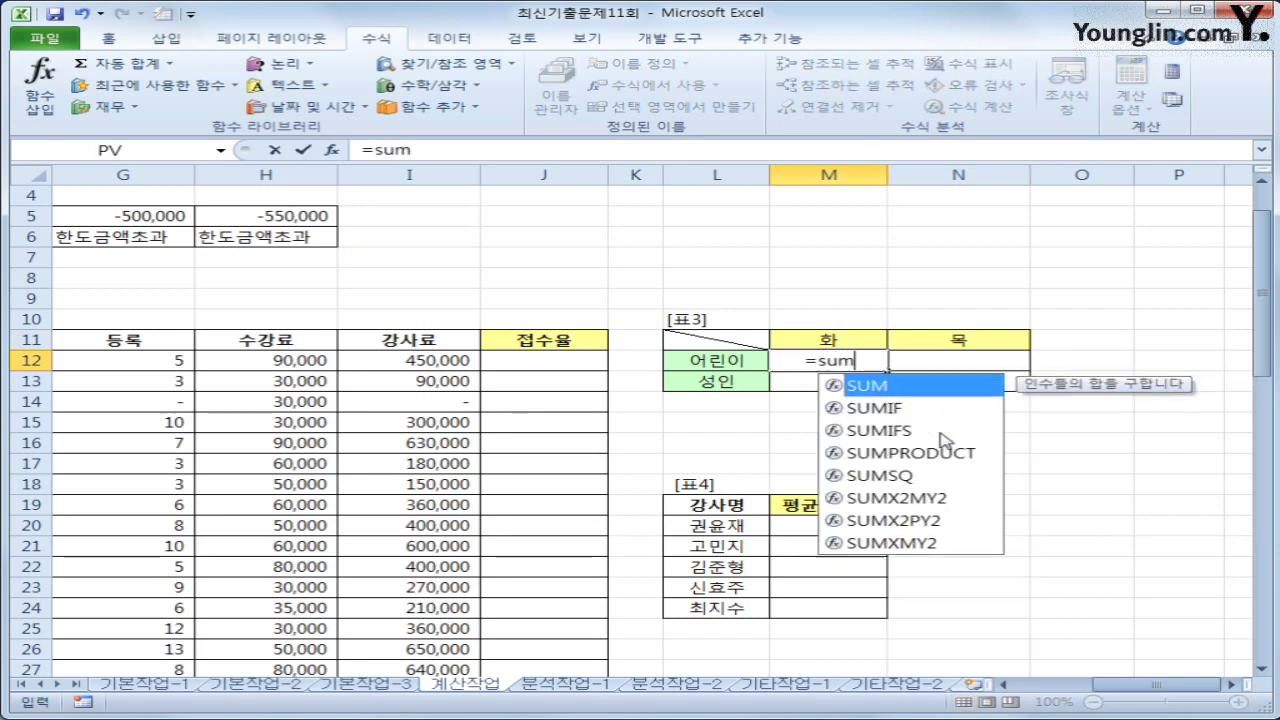
pyautogui.write('((')
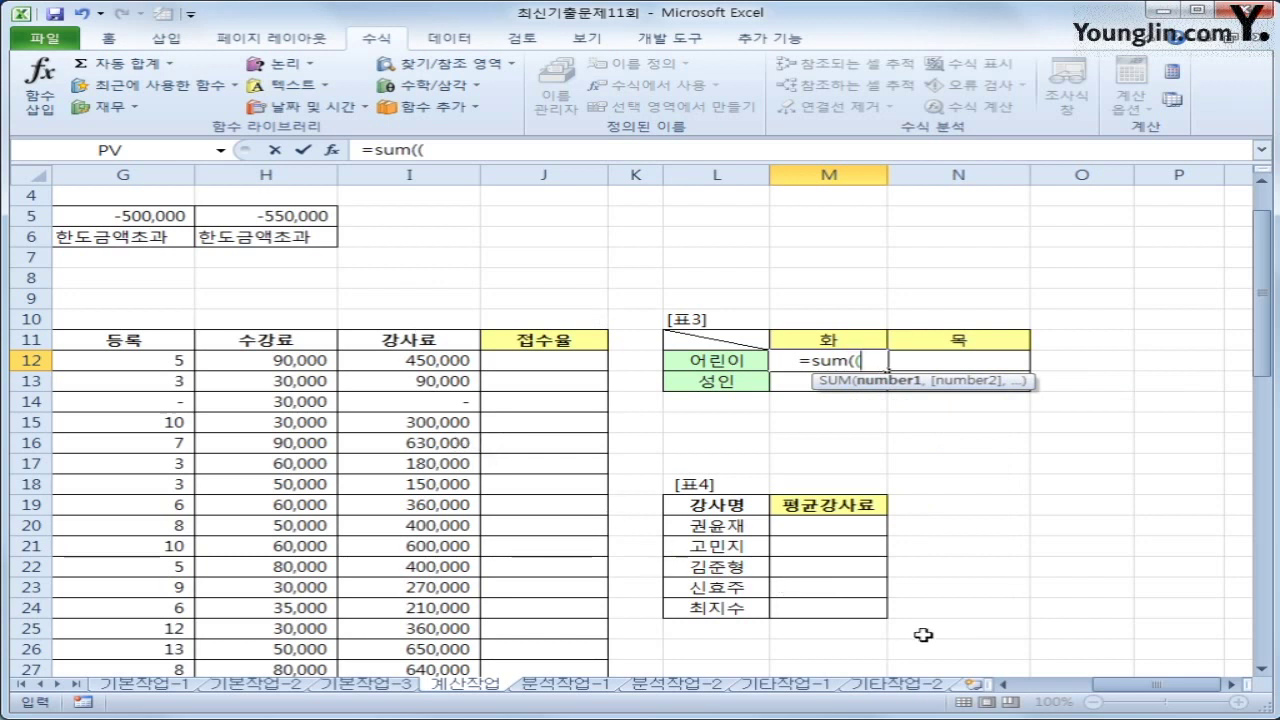
# - Add the 구분 data of 표2 to the M12 formula as the absolute range $B$12:$B$38
pyautogui.moveTo(1141, 688); pyautogui.dragTo(1058, 690)
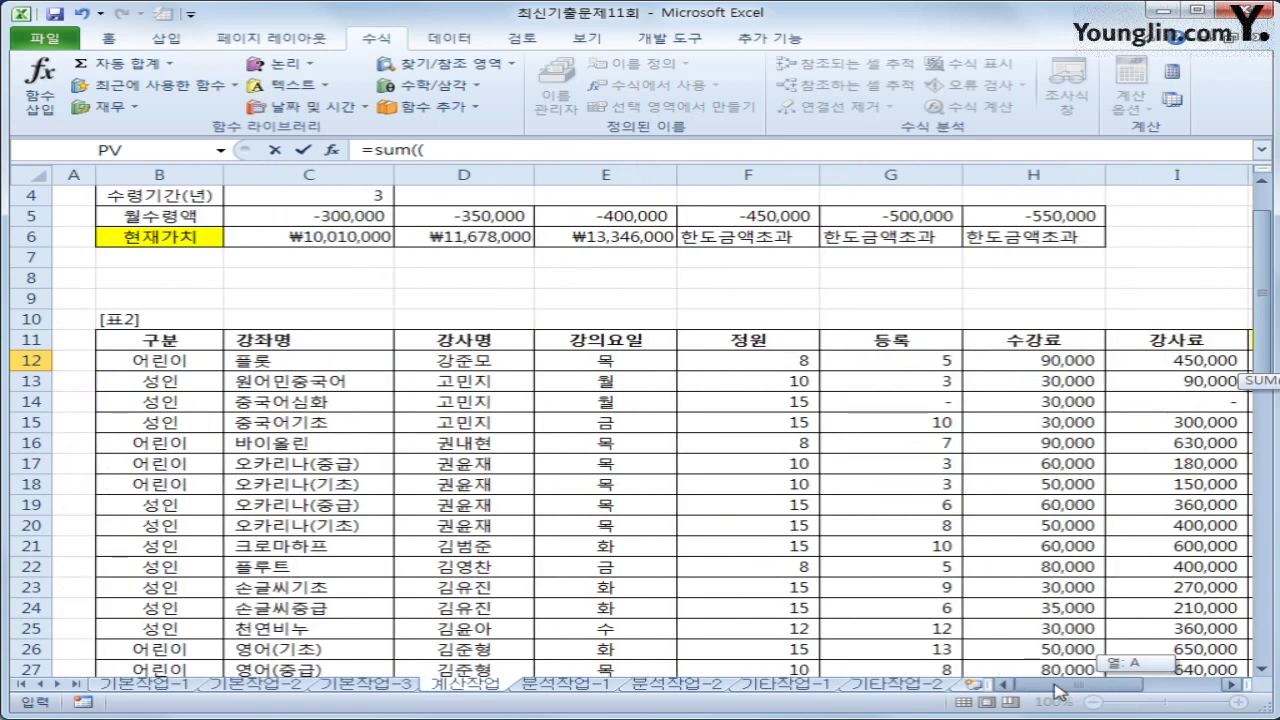
pyautogui.click(163, 365)
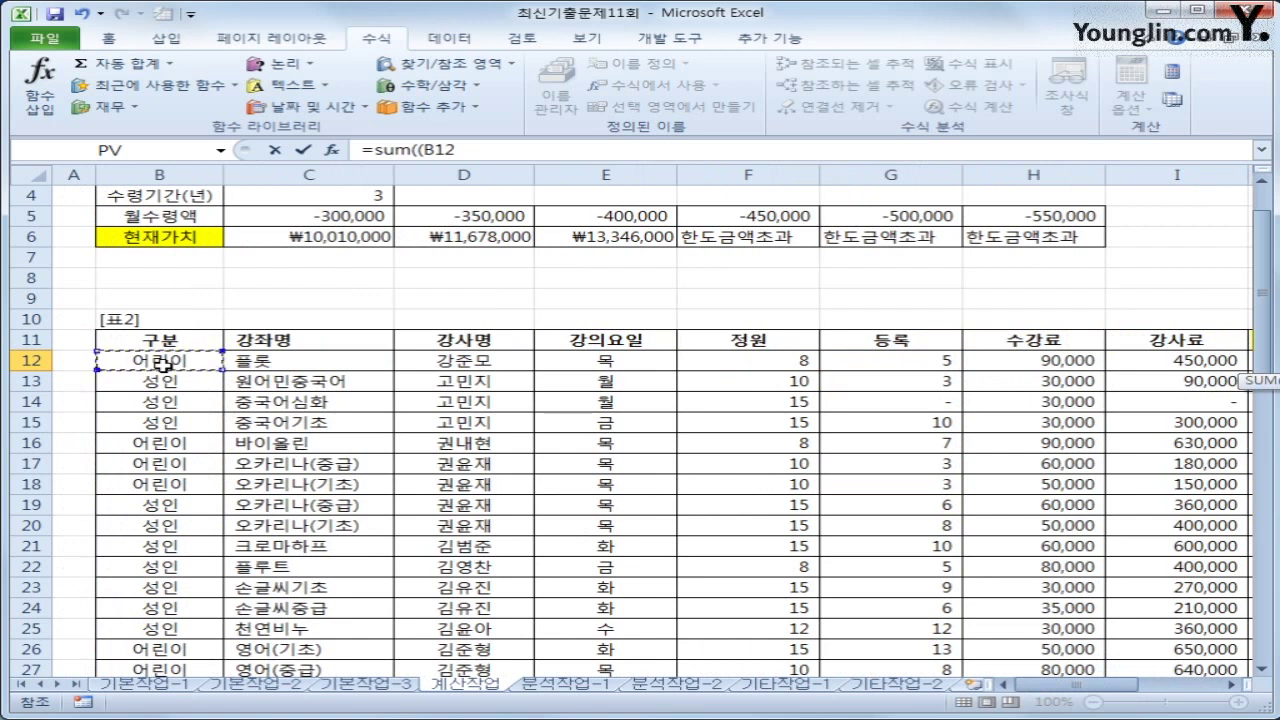
pyautogui.moveTo(163, 365); pyautogui.dragTo(163, 604)
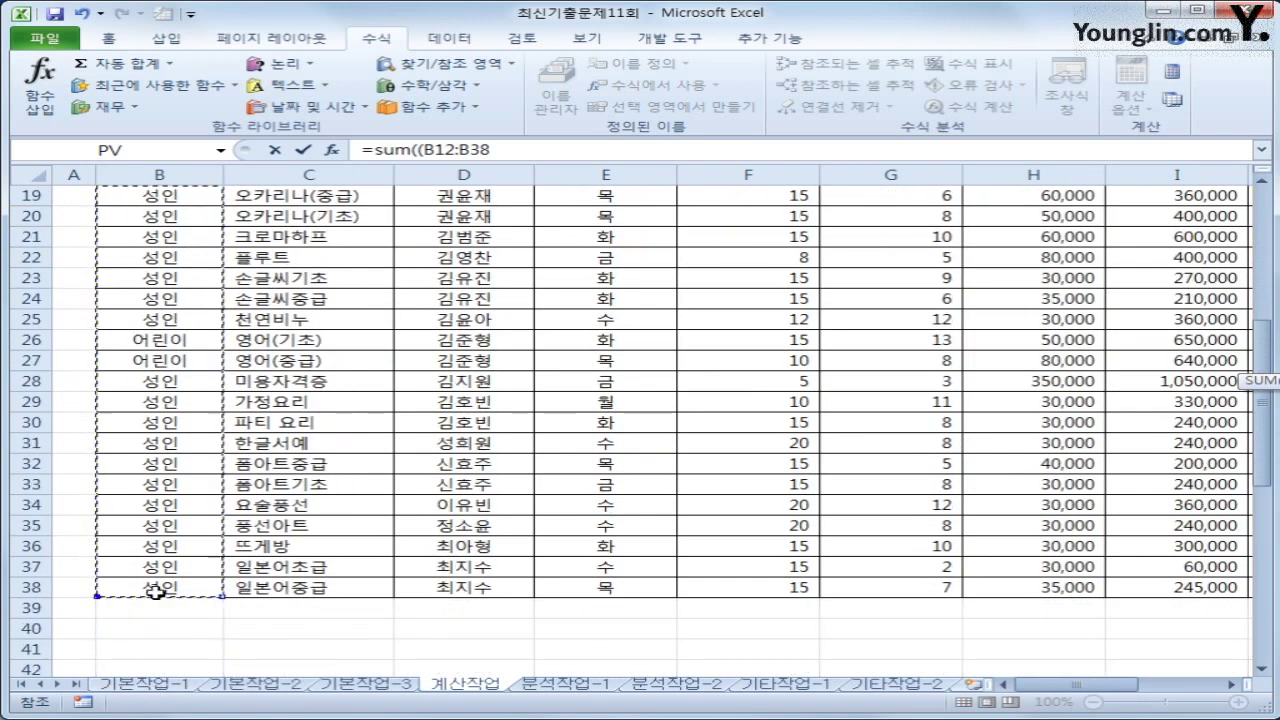
pyautogui.moveTo(1082, 693); pyautogui.dragTo(1150, 690)
pyautogui.scroll(5, 1063, 623)
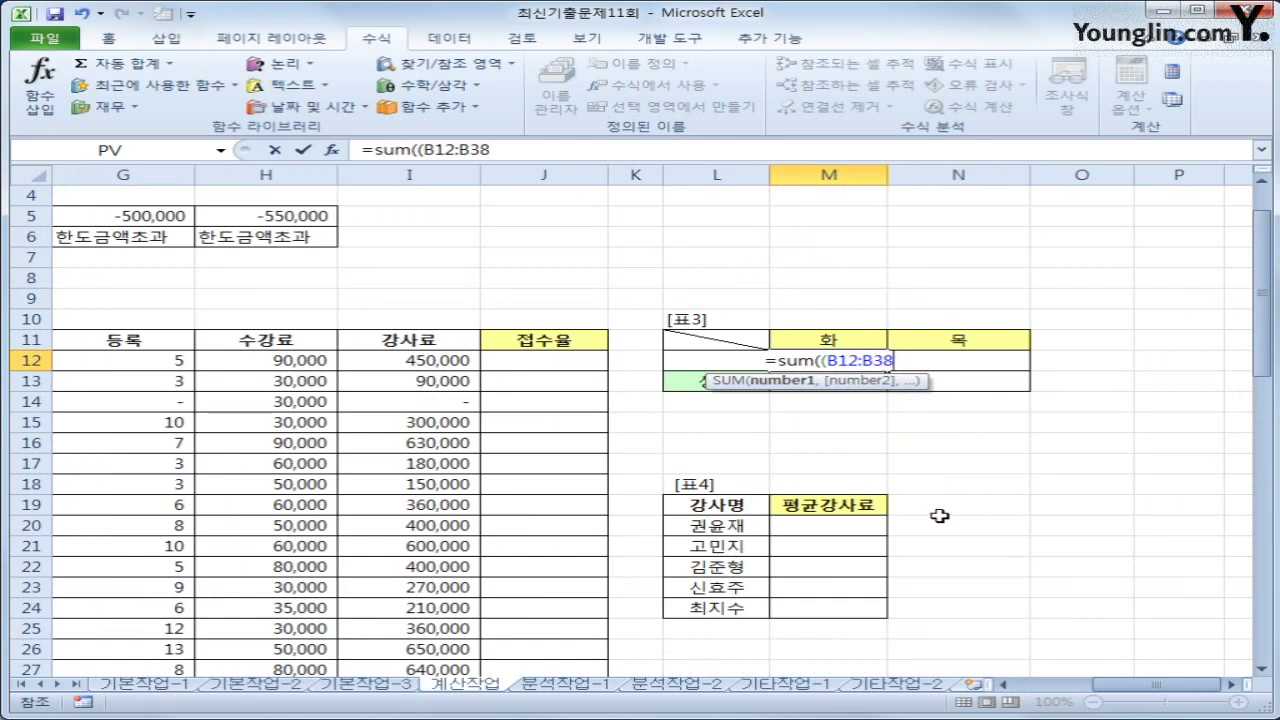
pyautogui.press('F4')
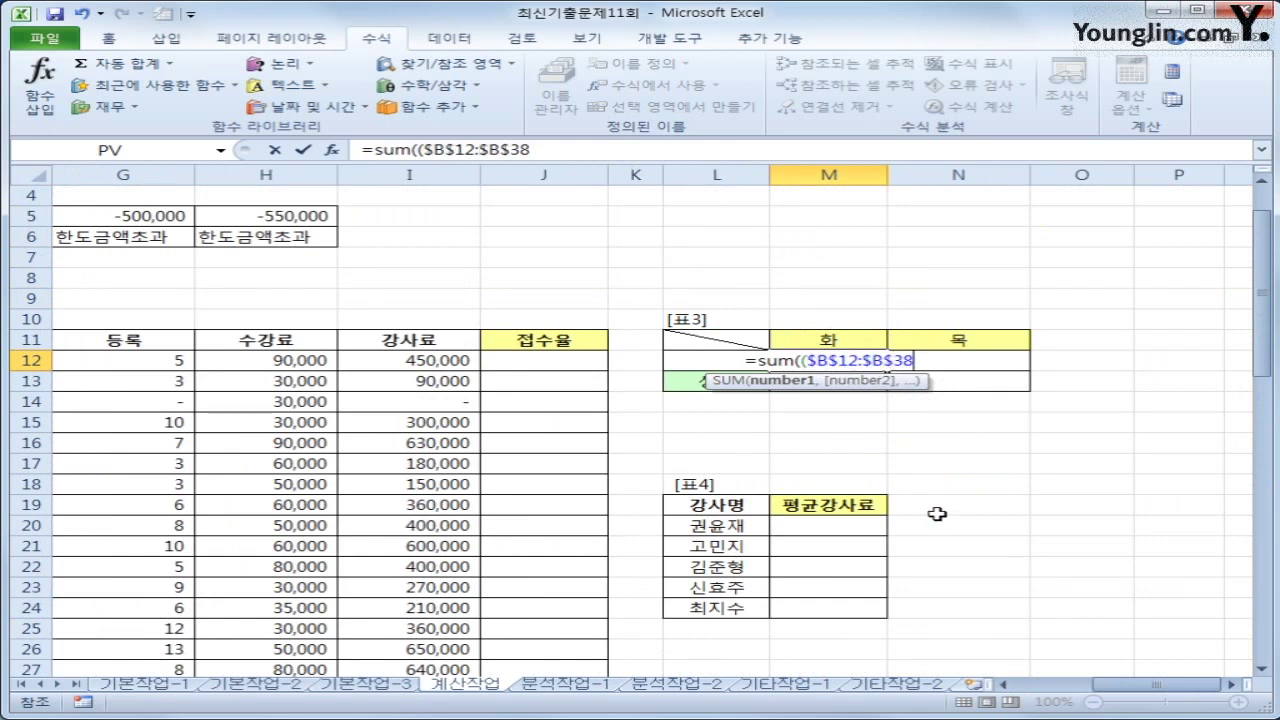
# - Complete the first condition by comparing the 구분 range with $L12, locking only the column, and close its parenthesis
pyautogui.write('=')
pyautogui.press('Left')
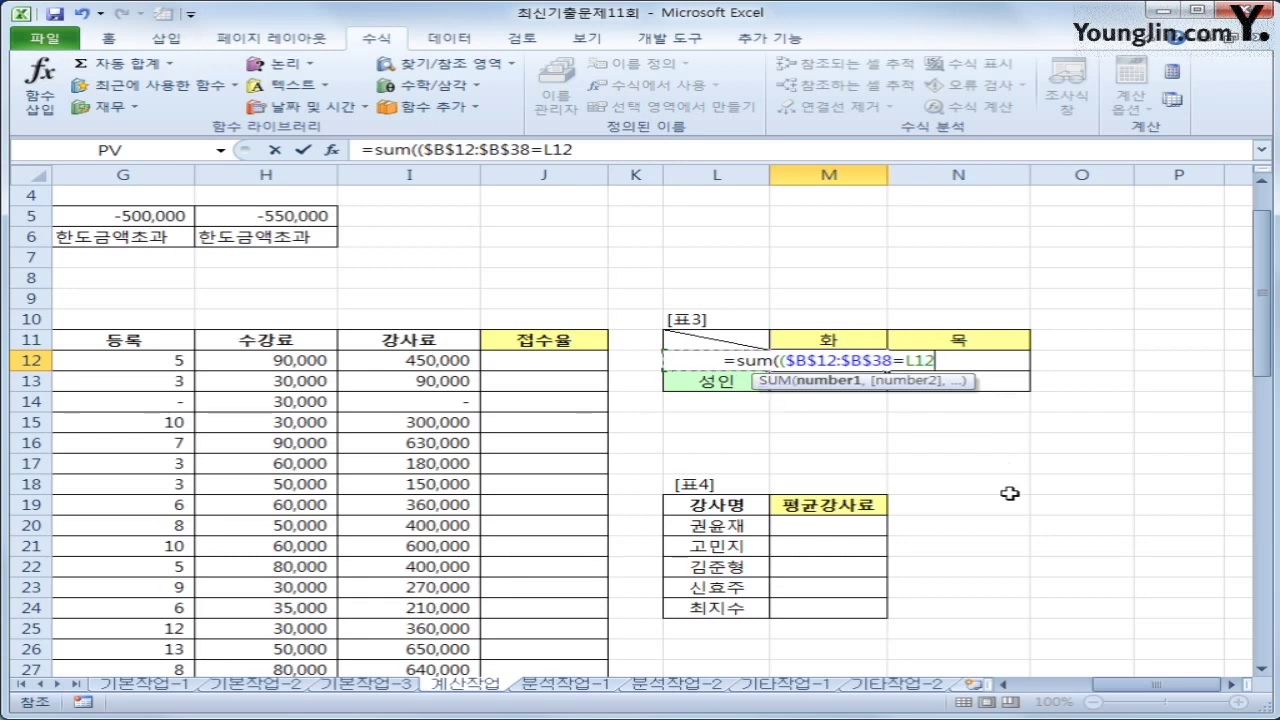
pyautogui.press('F4')
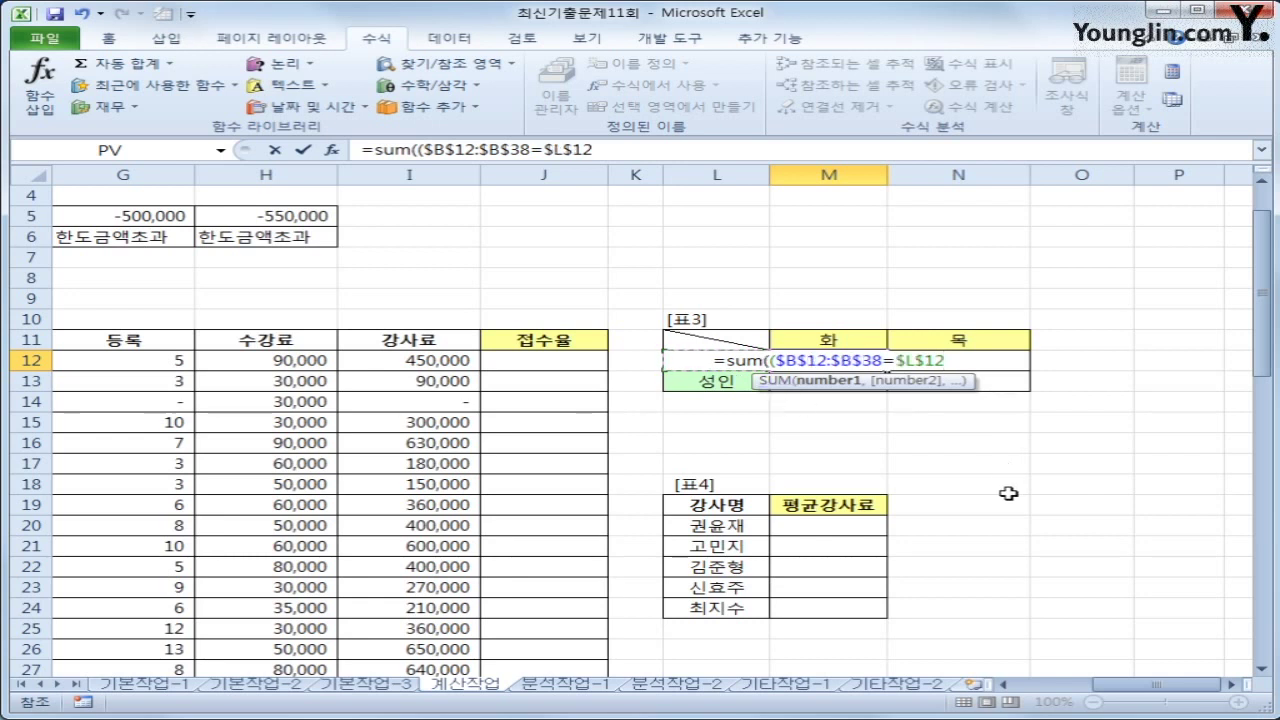
pyautogui.press('F4')
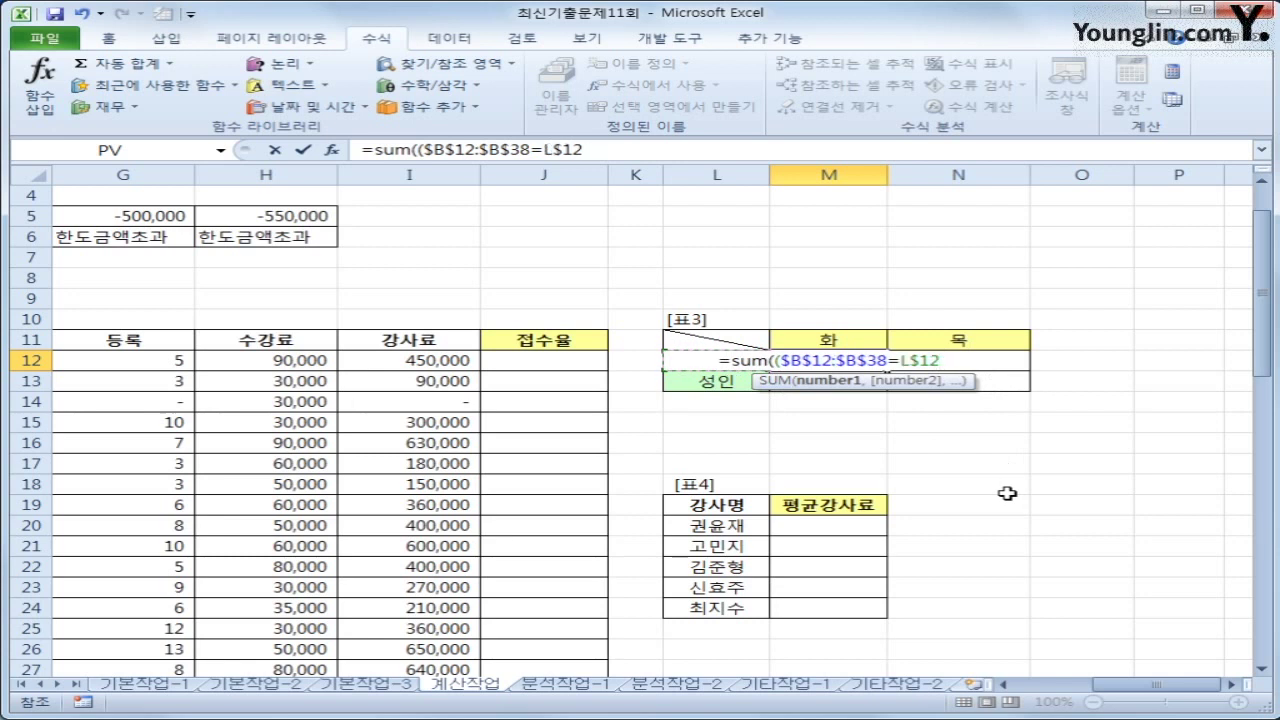
pyautogui.press('F4')
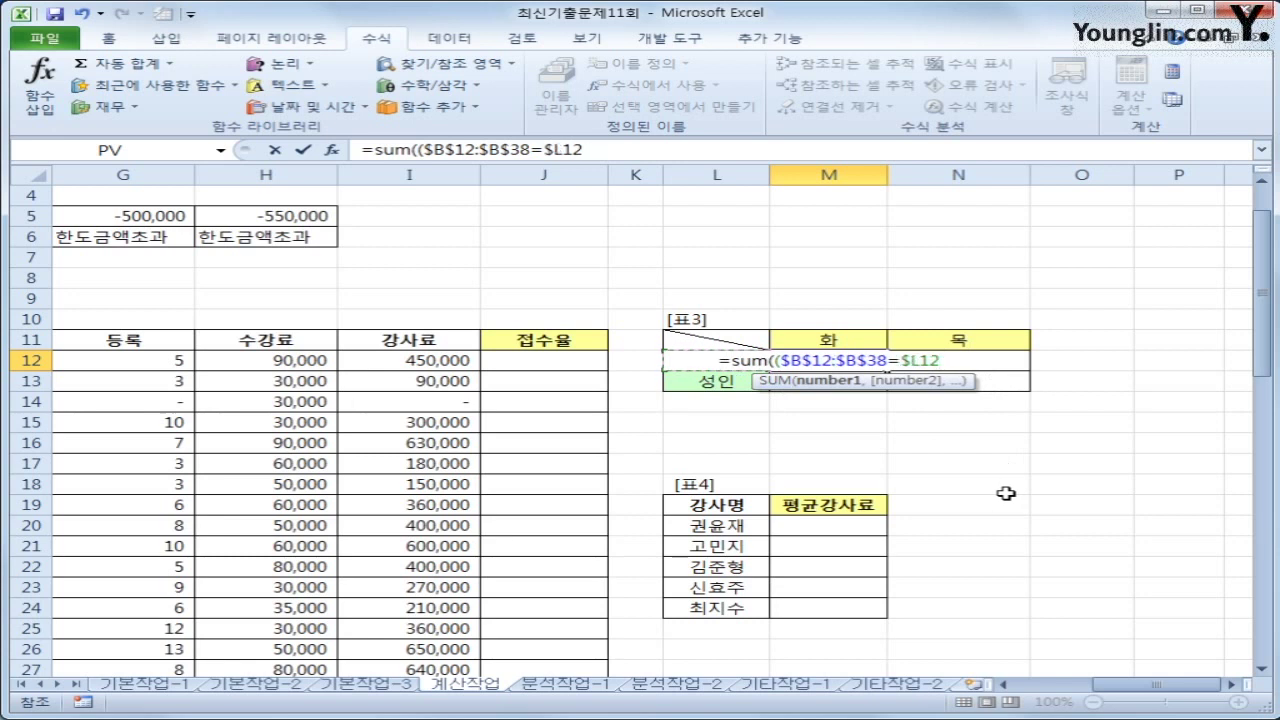
pyautogui.write(')')
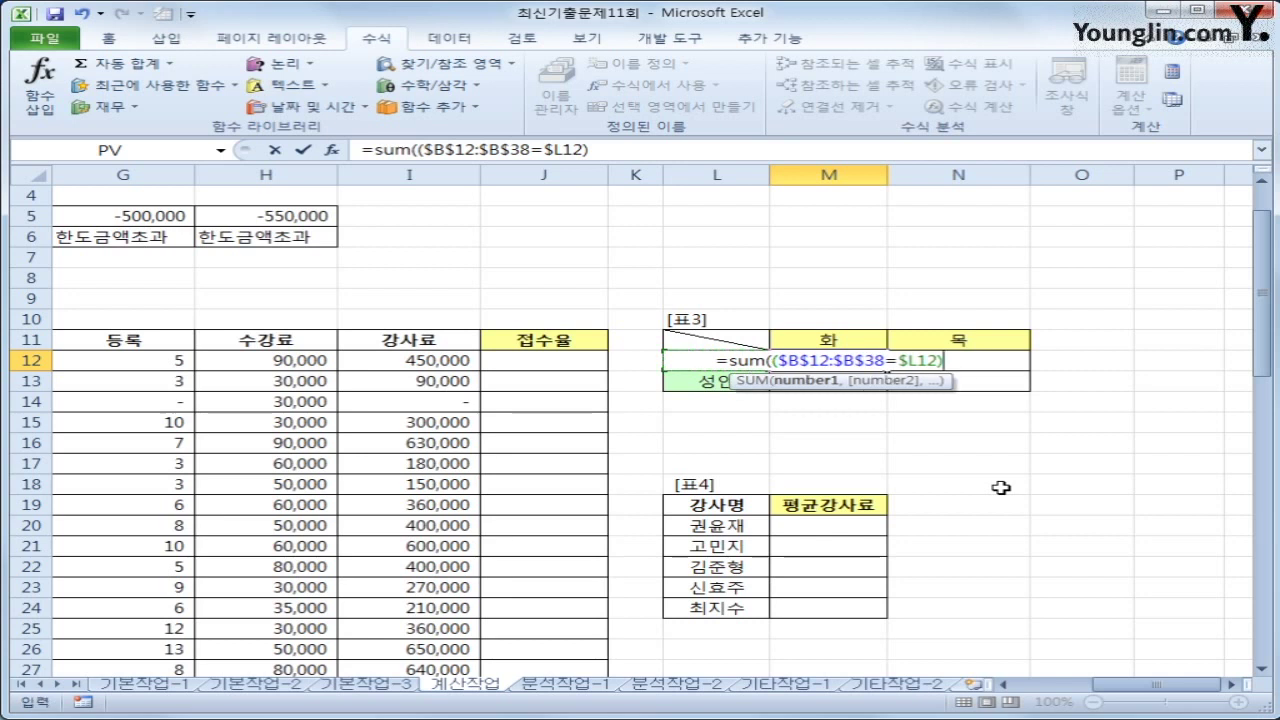
# - Multiply by a second condition that begins with the 강의요일 data of 표2 as the absolute range $E$12:$E$38
pyautogui.write('*(')
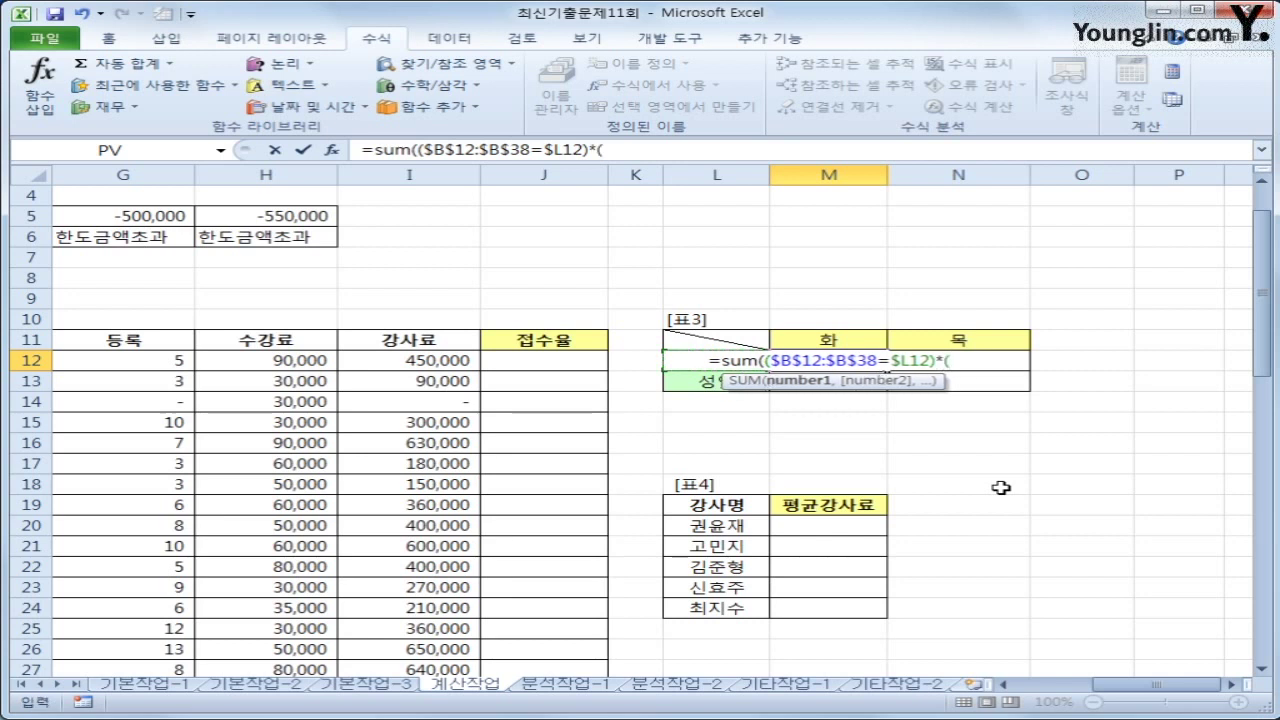
pyautogui.moveTo(1125, 688); pyautogui.dragTo(1080, 697)
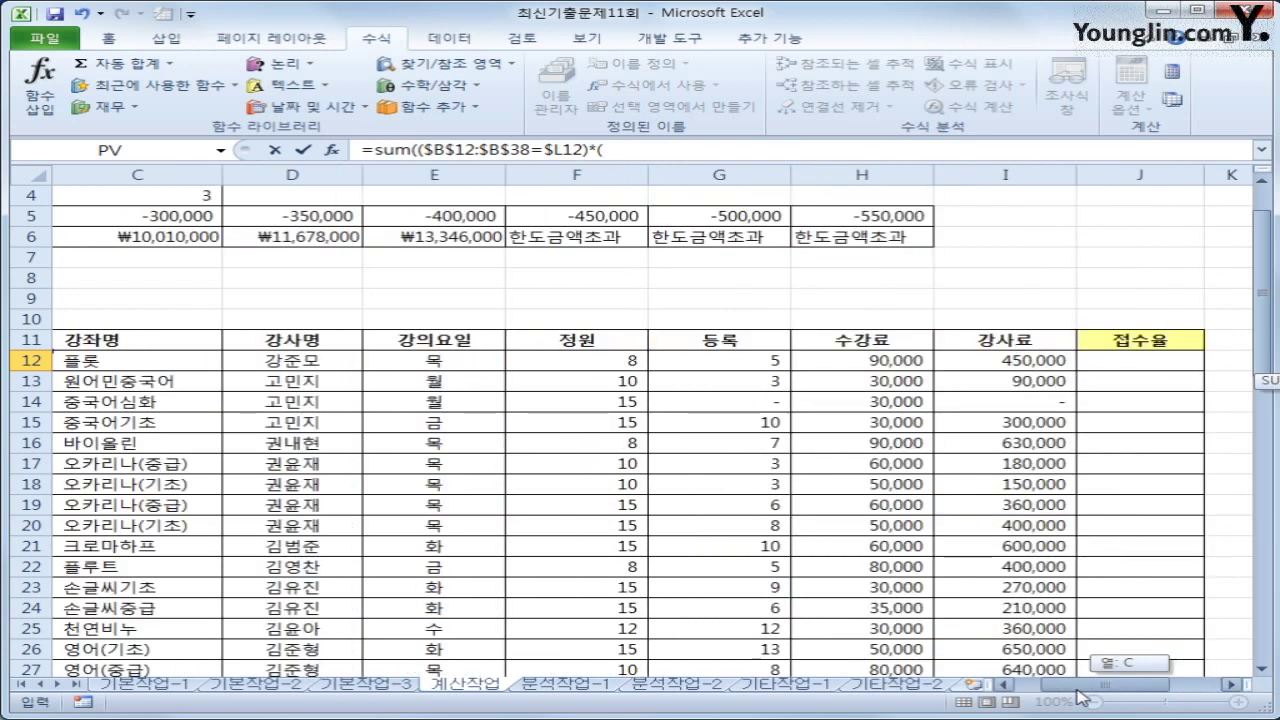
pyautogui.moveTo(486, 363); pyautogui.dragTo(498, 651)
pyautogui.press('F4')
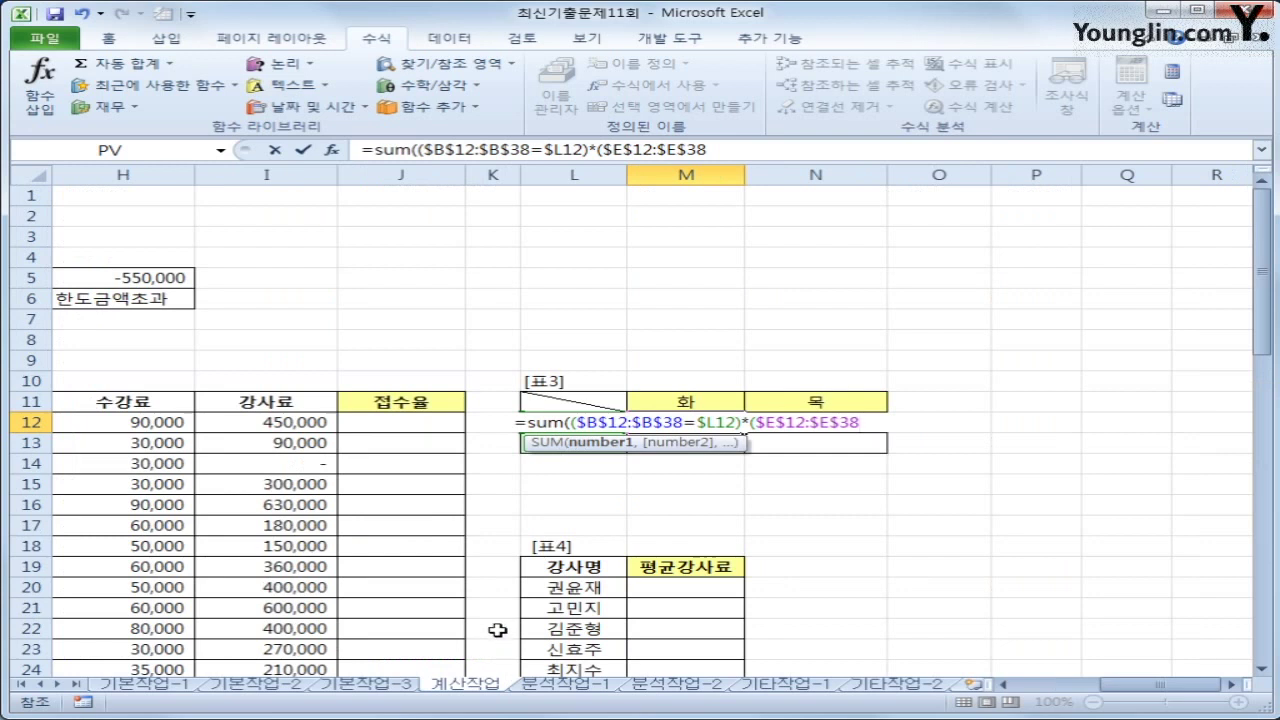
# - Complete the second condition by comparing the 강의요일 range with M$11, locking only the row, and close its parenthesis
pyautogui.write('=')
pyautogui.click(692, 403)
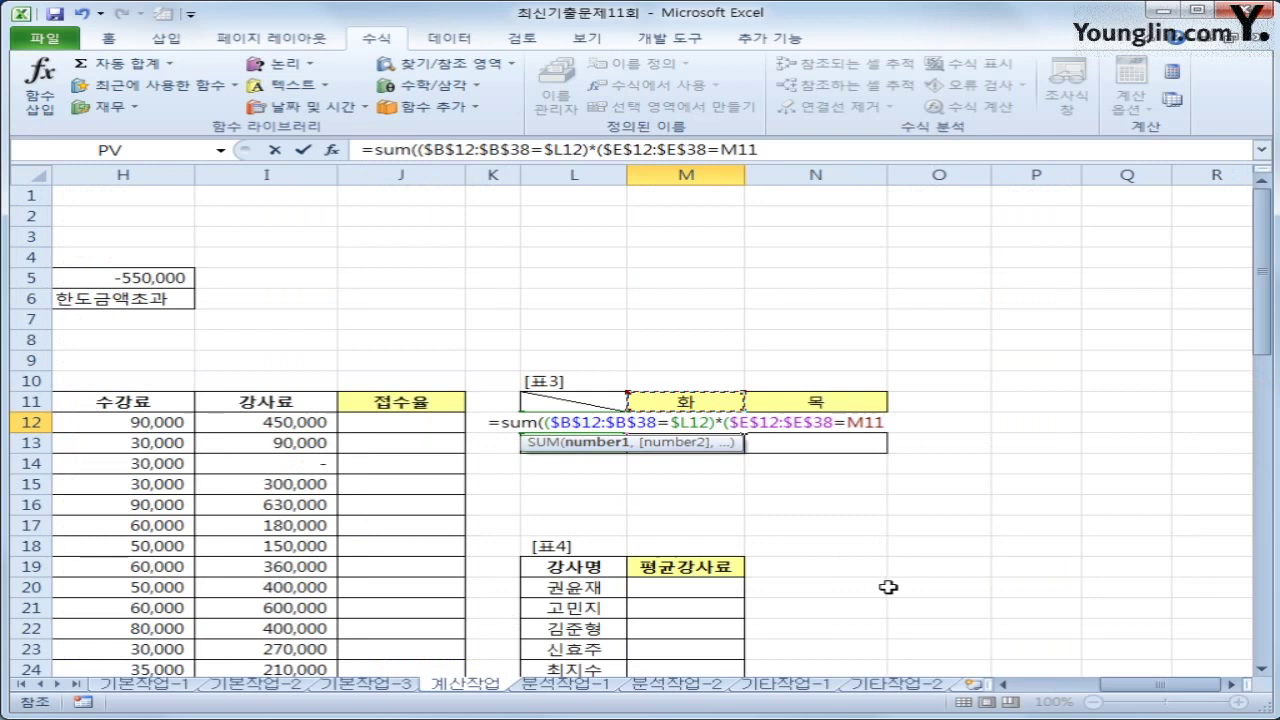
pyautogui.press('F4')
pyautogui.press('F4')
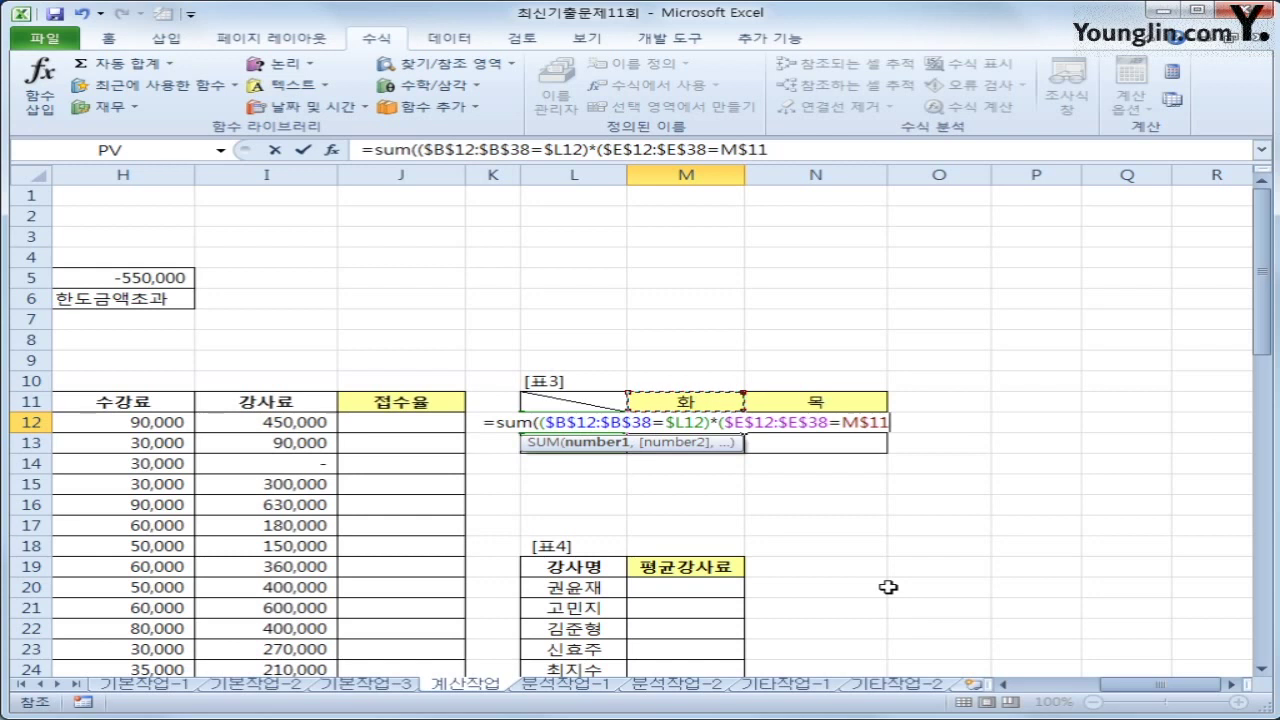
pyautogui.write(')')
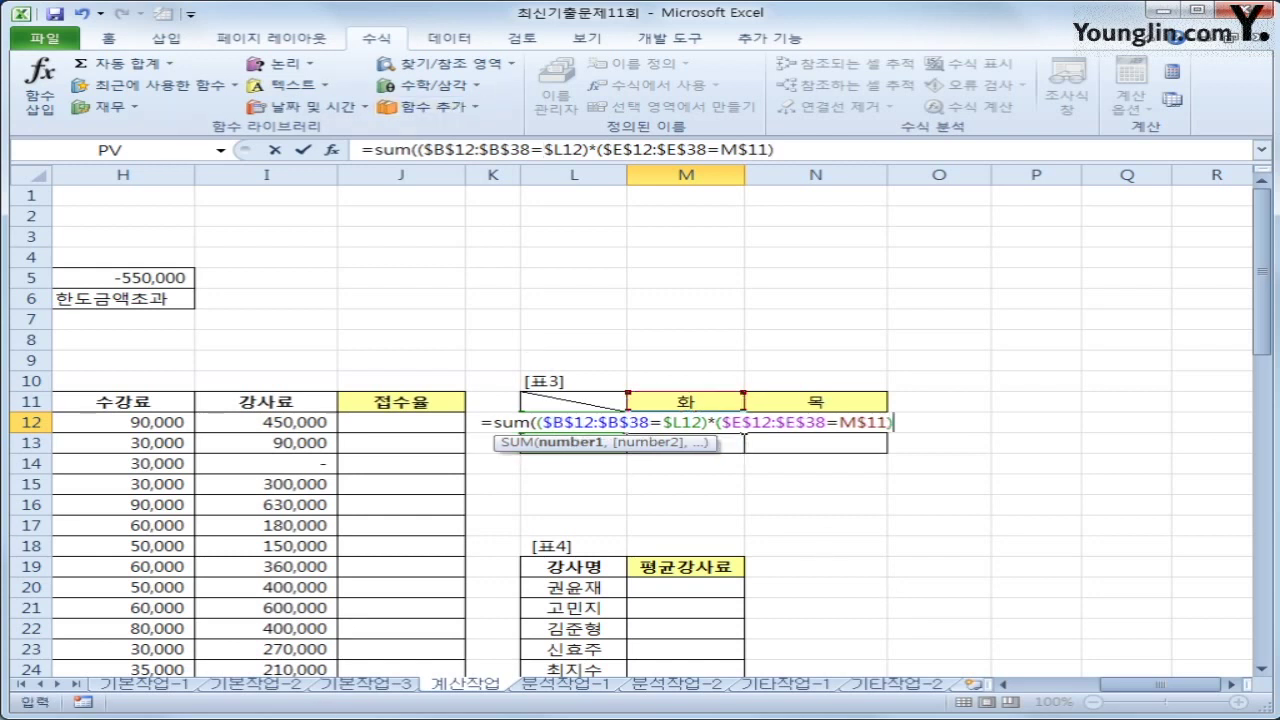
pyautogui.press('Return')
pyautogui.moveTo(566, 178)
pyautogui.mouseDown()
pyautogui.moveTo(446, 152)
pyautogui.moveTo(570, 176)
pyautogui.mouseUp()
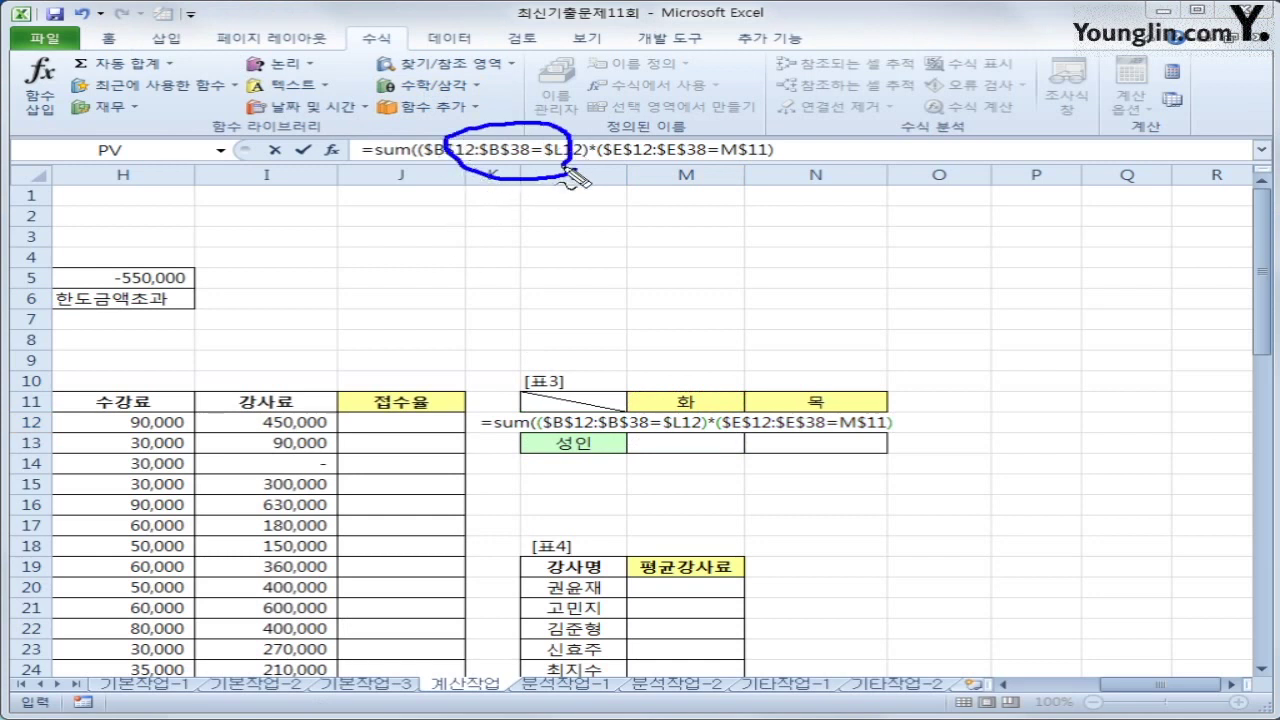
pyautogui.moveTo(740, 178)
pyautogui.mouseDown()
pyautogui.moveTo(695, 127)
pyautogui.moveTo(752, 178)
pyautogui.mouseUp()
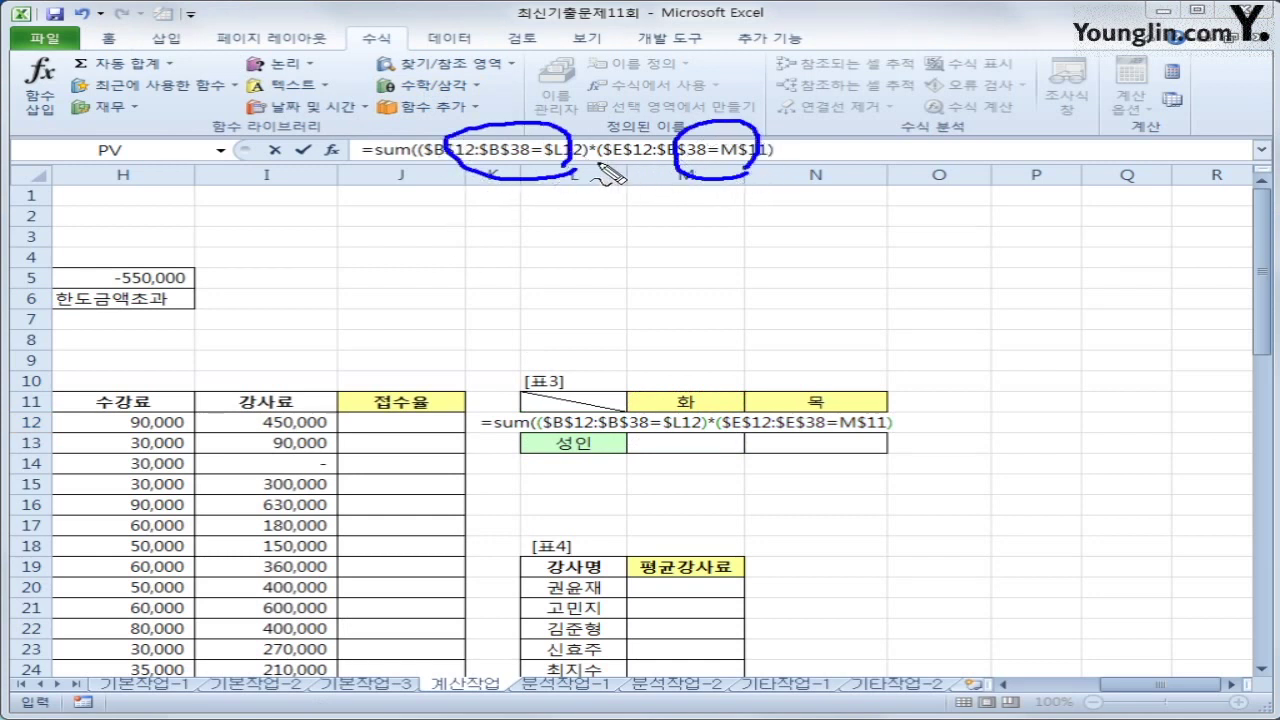
pyautogui.moveTo(600, 160)
pyautogui.mouseDown()
pyautogui.moveTo(598, 145)
pyautogui.moveTo(602, 210)
pyautogui.mouseUp()
pyautogui.moveTo(585, 265)
pyautogui.mouseDown()
pyautogui.moveTo(598, 245)
pyautogui.moveTo(607, 264)
pyautogui.moveTo(632, 238)
pyautogui.moveTo(669, 262)
pyautogui.mouseUp()
pyautogui.moveTo(669, 262)
pyautogui.mouseDown()
pyautogui.moveTo(671, 234)
pyautogui.moveTo(686, 267)
pyautogui.mouseUp()
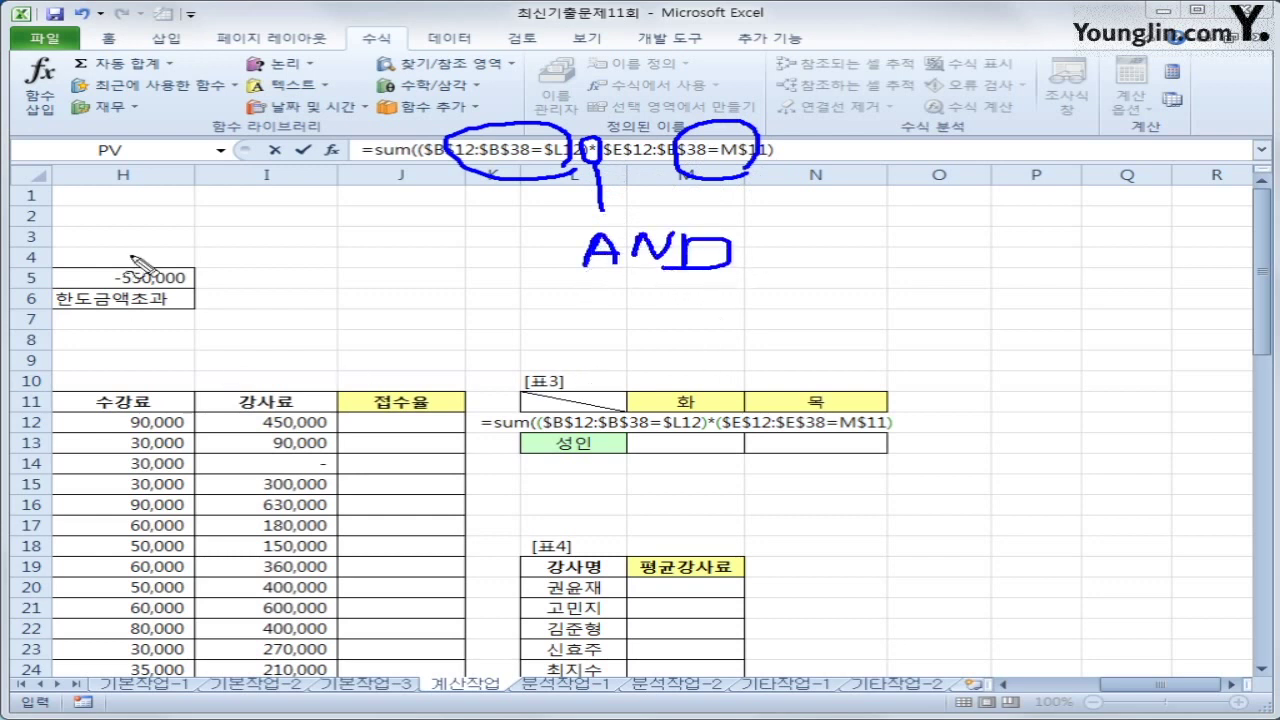
pyautogui.moveTo(502, 276); pyautogui.dragTo(501, 336)
pyautogui.moveTo(758, 292); pyautogui.dragTo(758, 330)
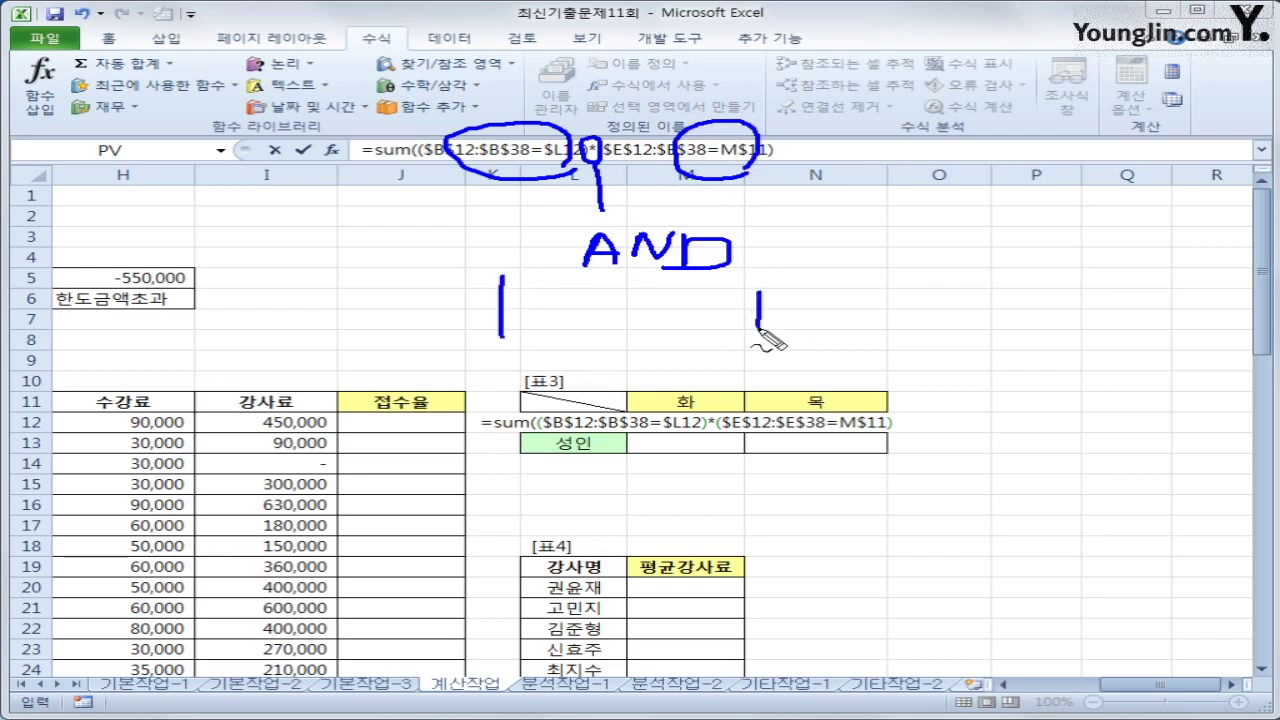
pyautogui.moveTo(667, 300); pyautogui.dragTo(625, 333)
pyautogui.moveTo(617, 297); pyautogui.dragTo(657, 340)
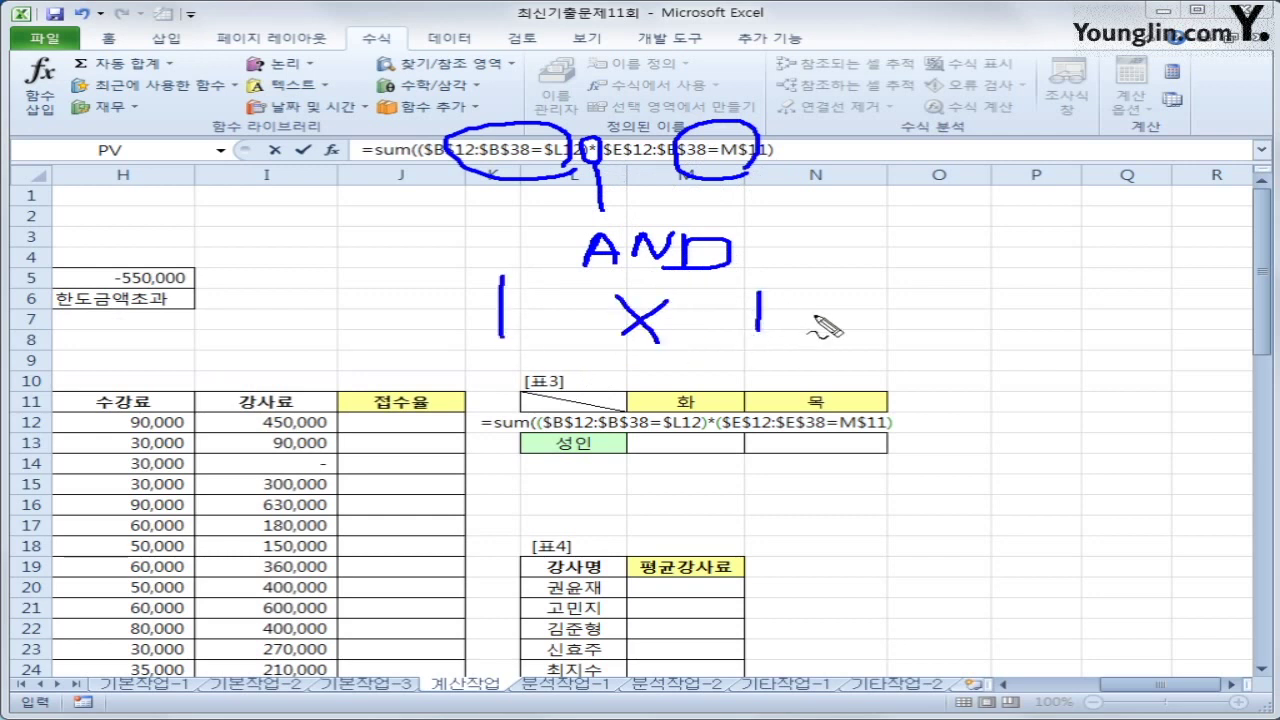
pyautogui.moveTo(815, 316)
pyautogui.mouseDown()
pyautogui.moveTo(862, 321)
pyautogui.moveTo(900, 355)
pyautogui.moveTo(948, 336)
pyautogui.moveTo(920, 377)
pyautogui.mouseUp()
pyautogui.moveTo(397, 172); pyautogui.dragTo(405, 174)
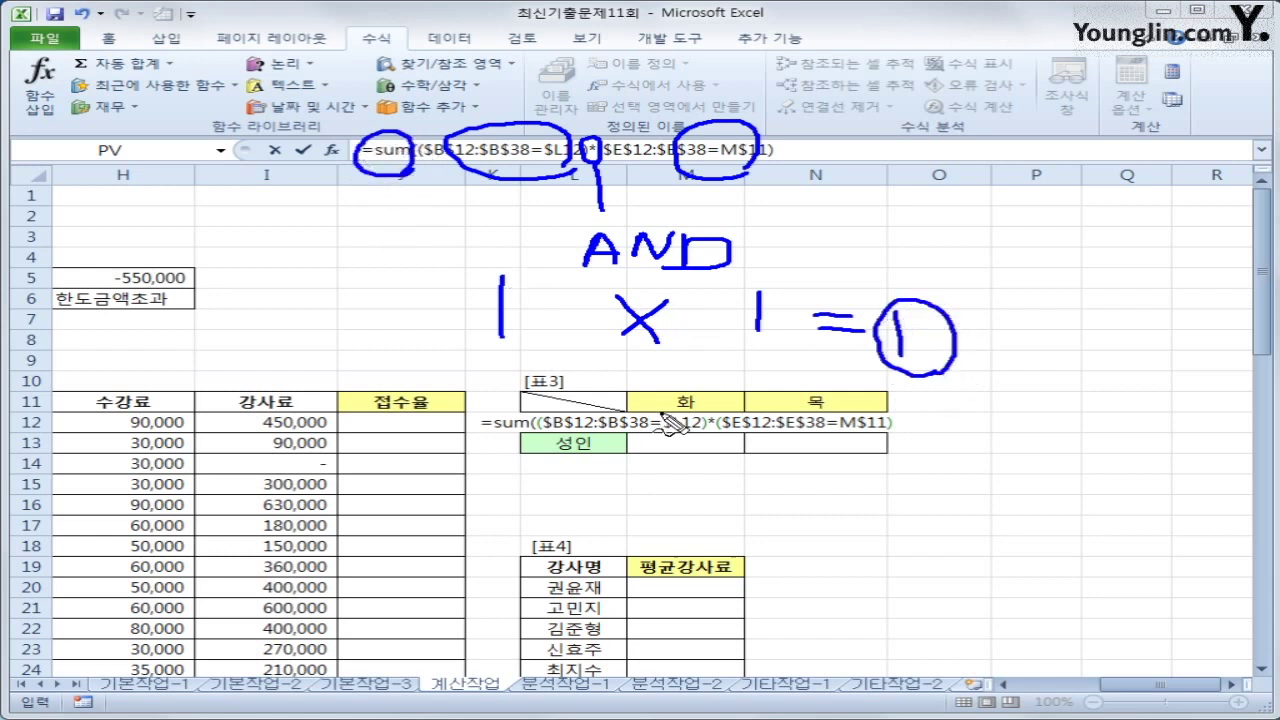
pyautogui.press('Escape')
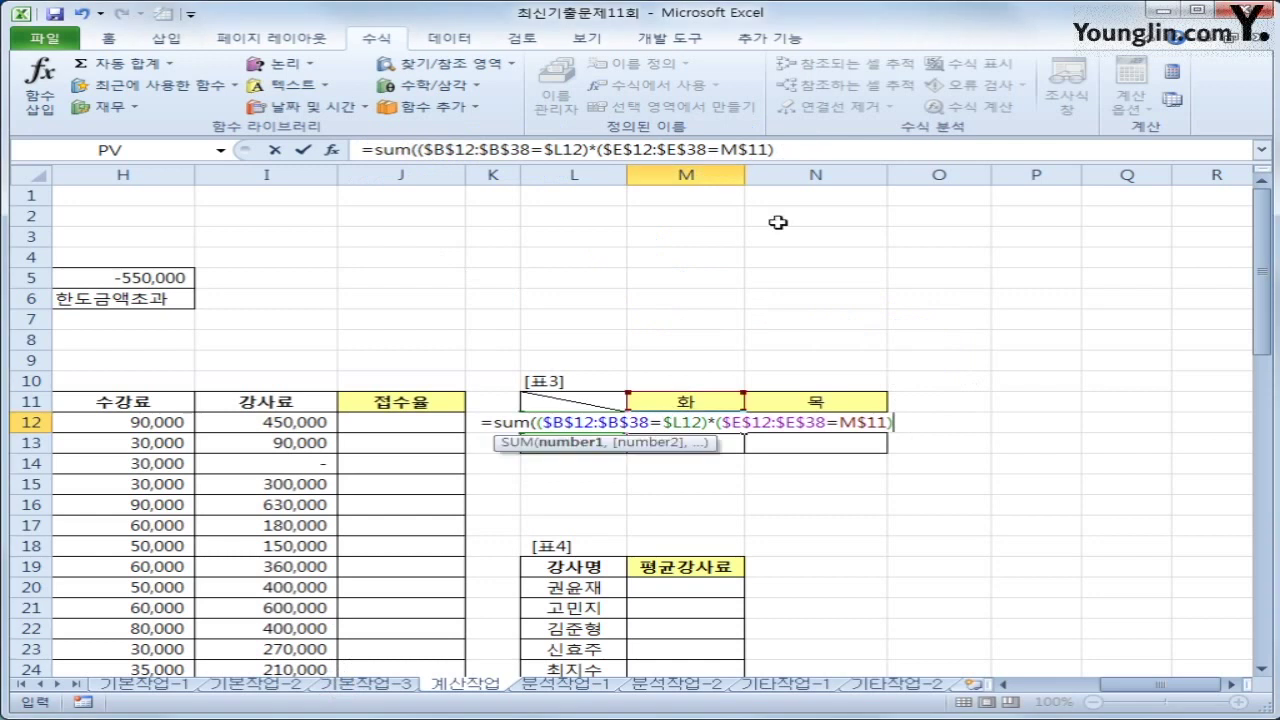
# - Close the SUM function in M12, enter it as an array formula, and fill it across 표3 to M12:N13
pyautogui.click(811, 149)
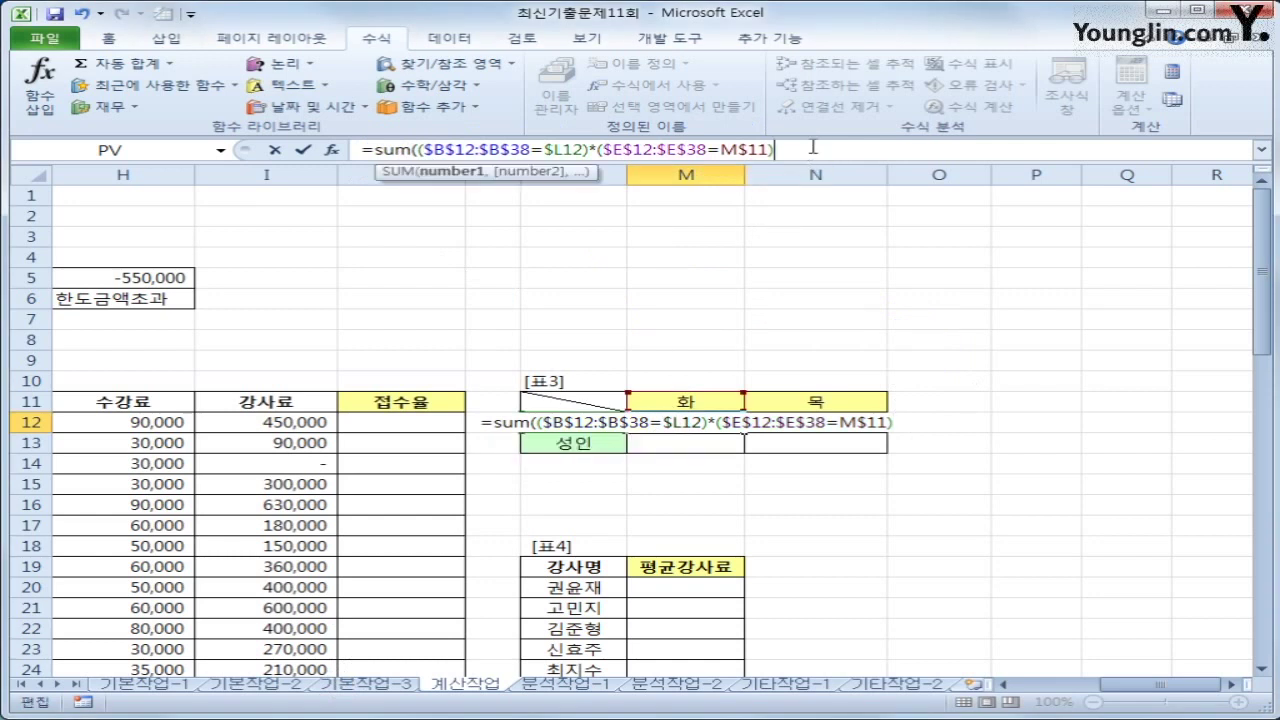
pyautogui.write(')')
pyautogui.hotkey('ctrl', 'shift', 'Return')
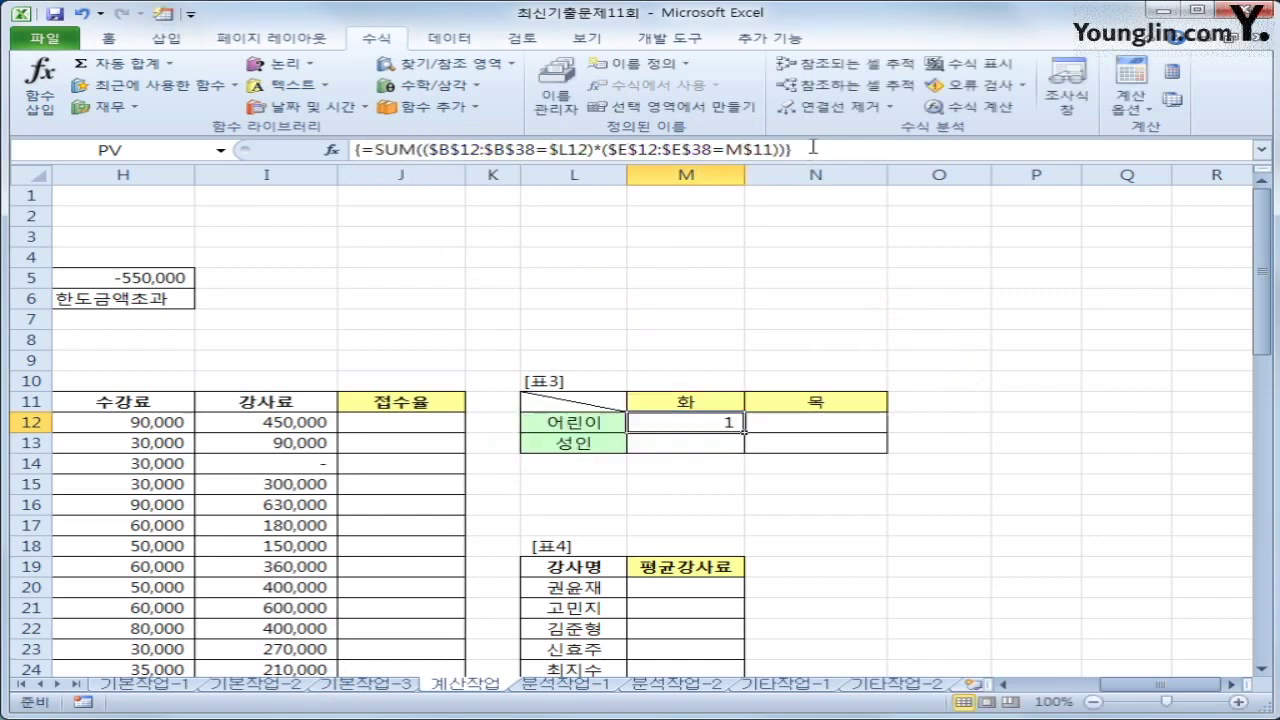
pyautogui.moveTo(744, 432); pyautogui.dragTo(867, 447)
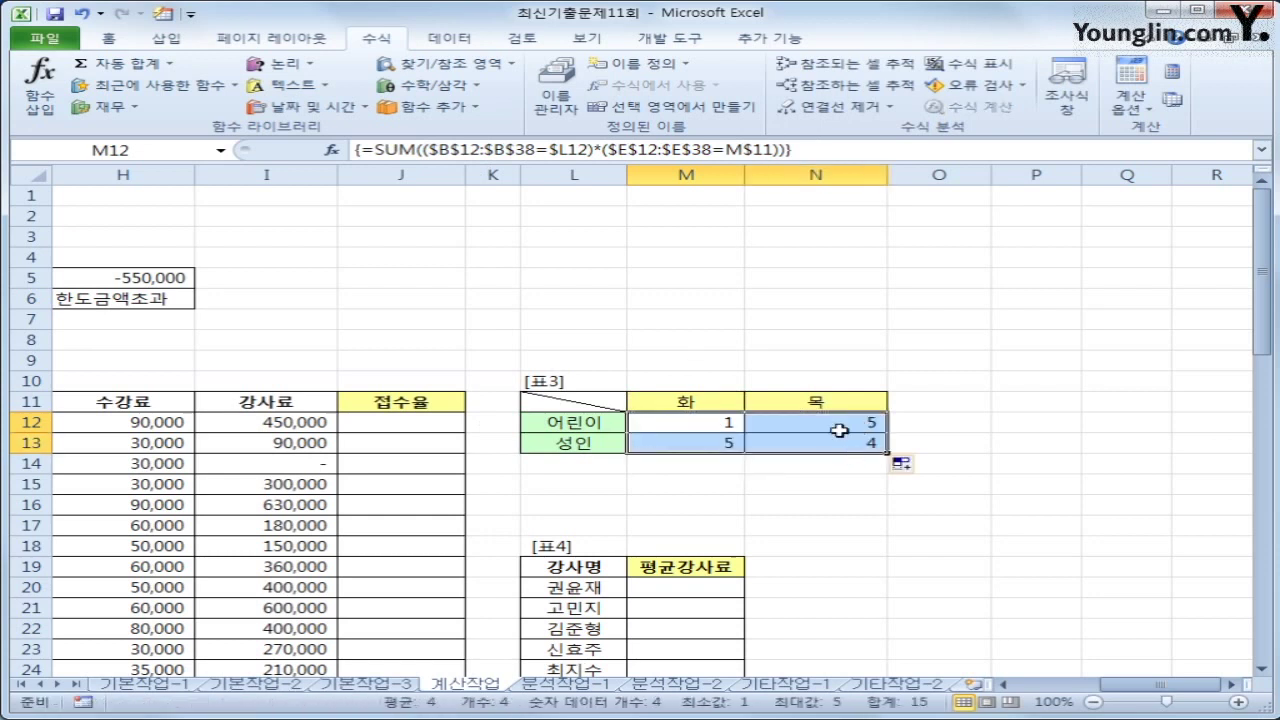
pyautogui.click(838, 424)
pyautogui.click(838, 441)
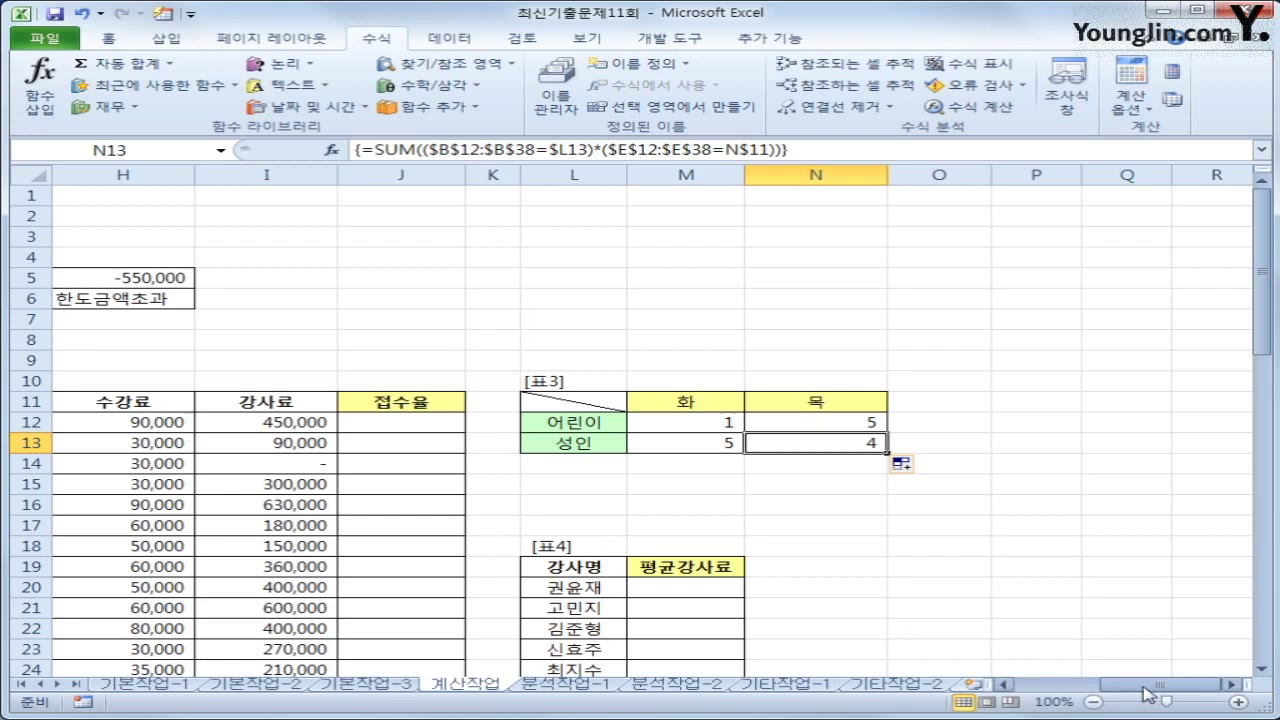
# - Review the 구분, 강의요일, 강사명, 등록 and 강사료 columns of 표2 and the 강사명 list of 표4
pyautogui.moveTo(1147, 694); pyautogui.dragTo(1061, 694)
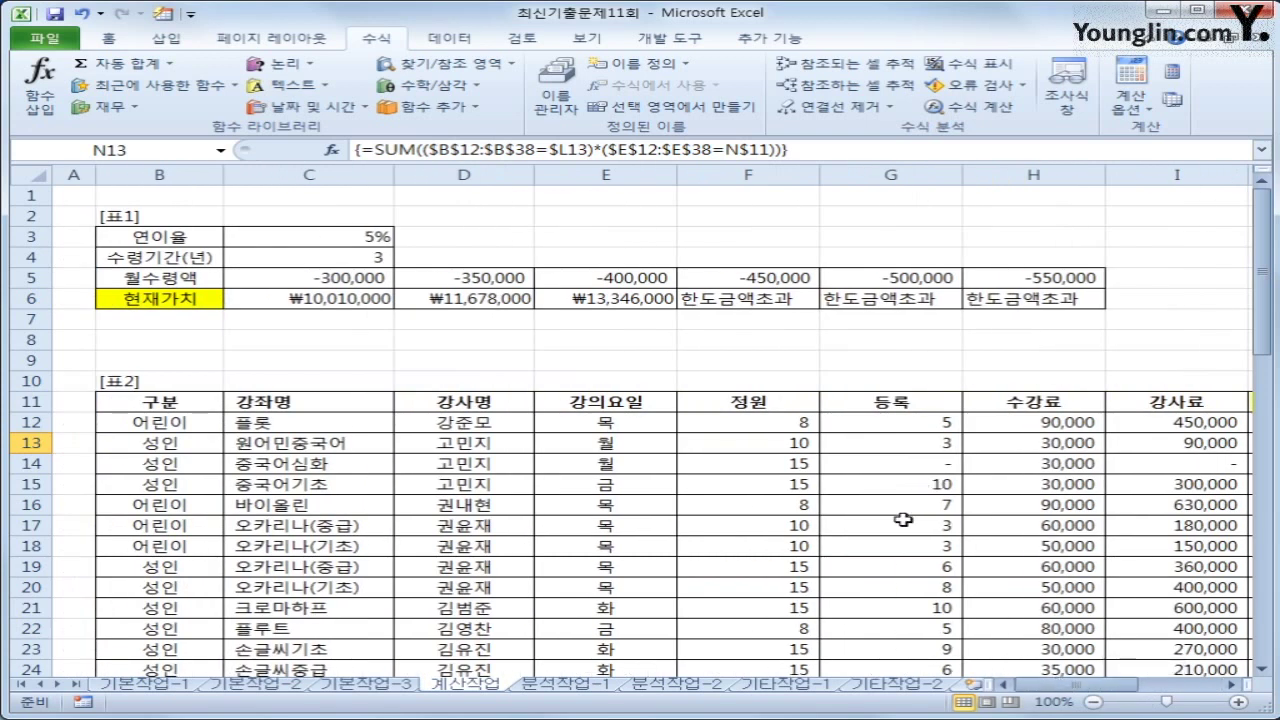
pyautogui.click(150, 405)
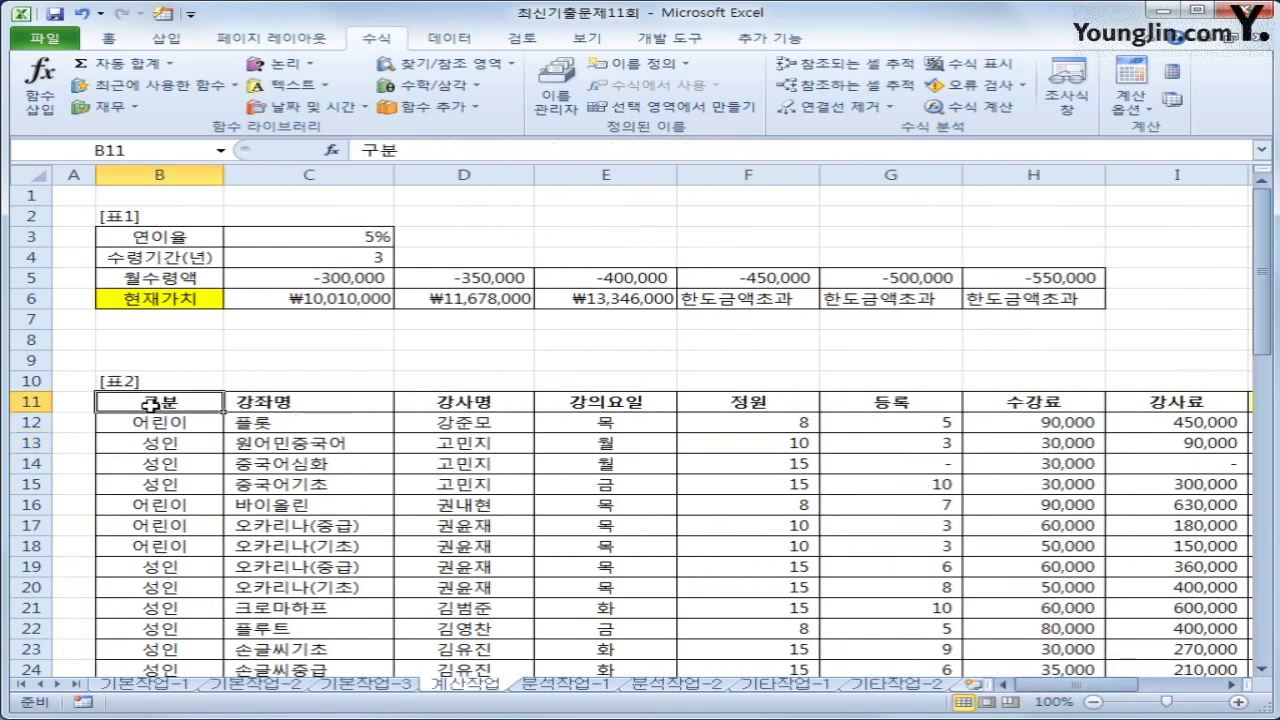
pyautogui.click(645, 405)
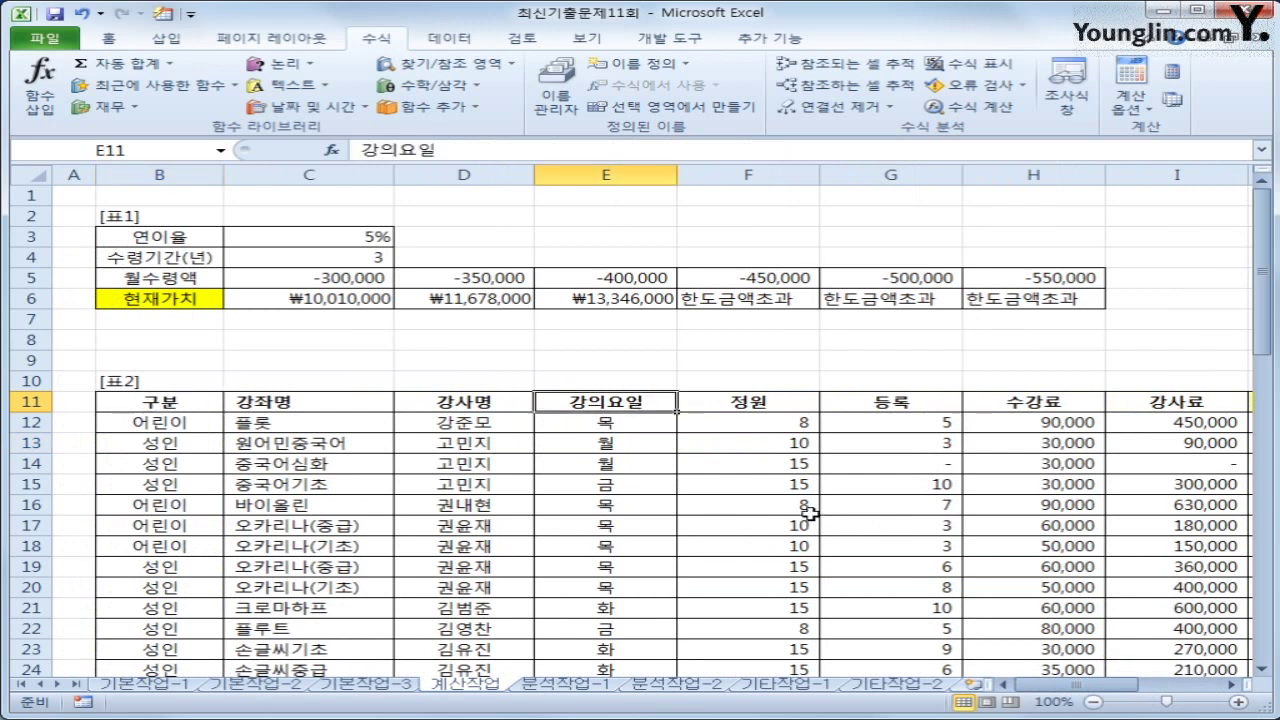
pyautogui.moveTo(1150, 686); pyautogui.dragTo(1183, 686)
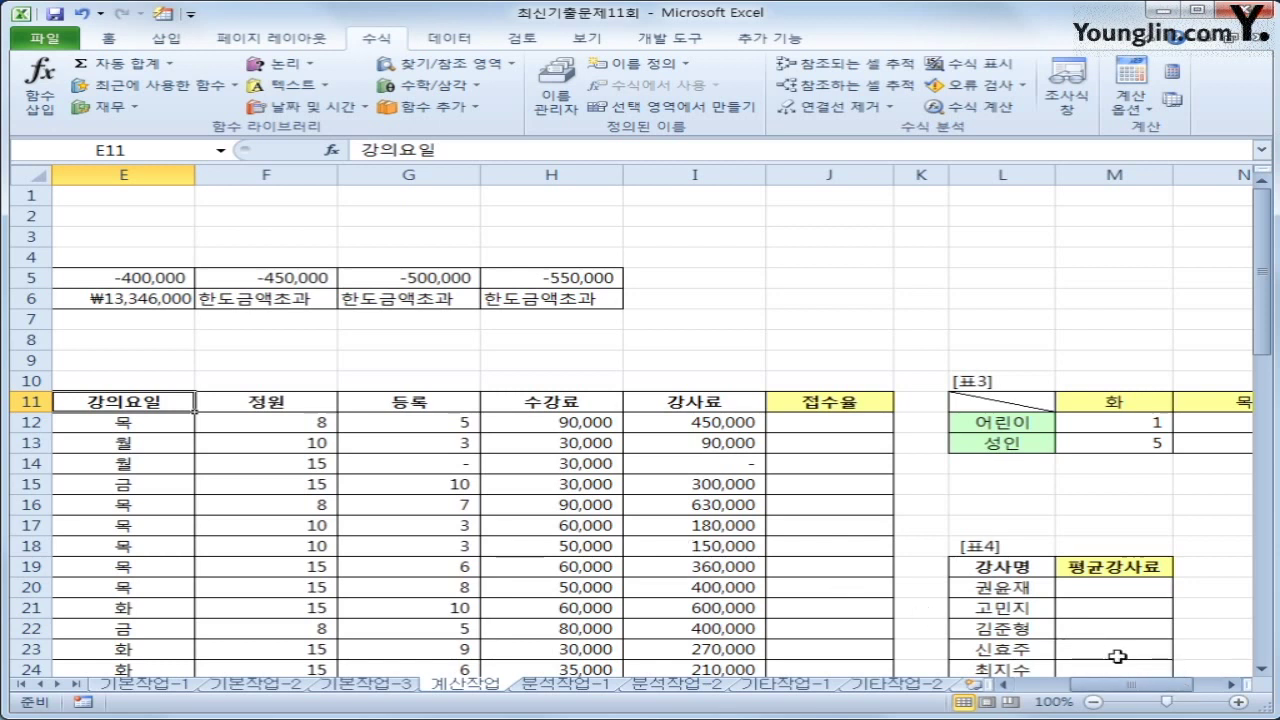
pyautogui.click(1004, 684)
pyautogui.click(463, 404)
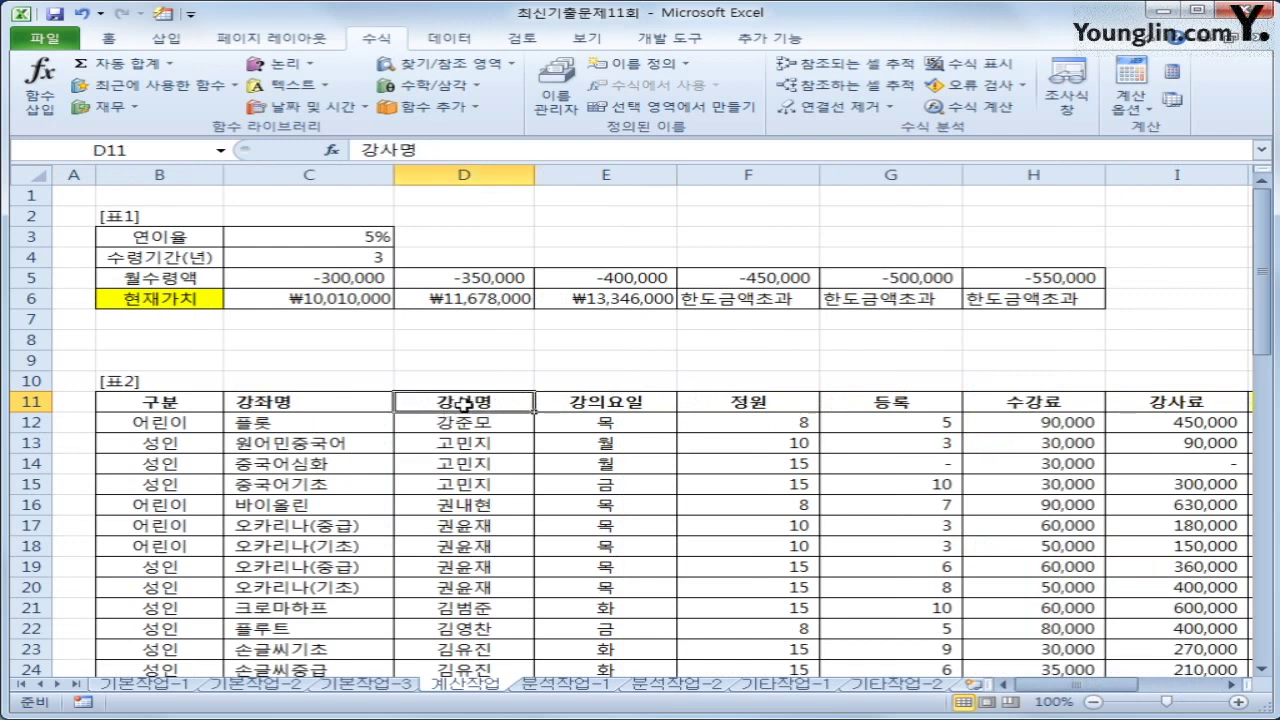
pyautogui.click(926, 406)
pyautogui.click(1143, 410)
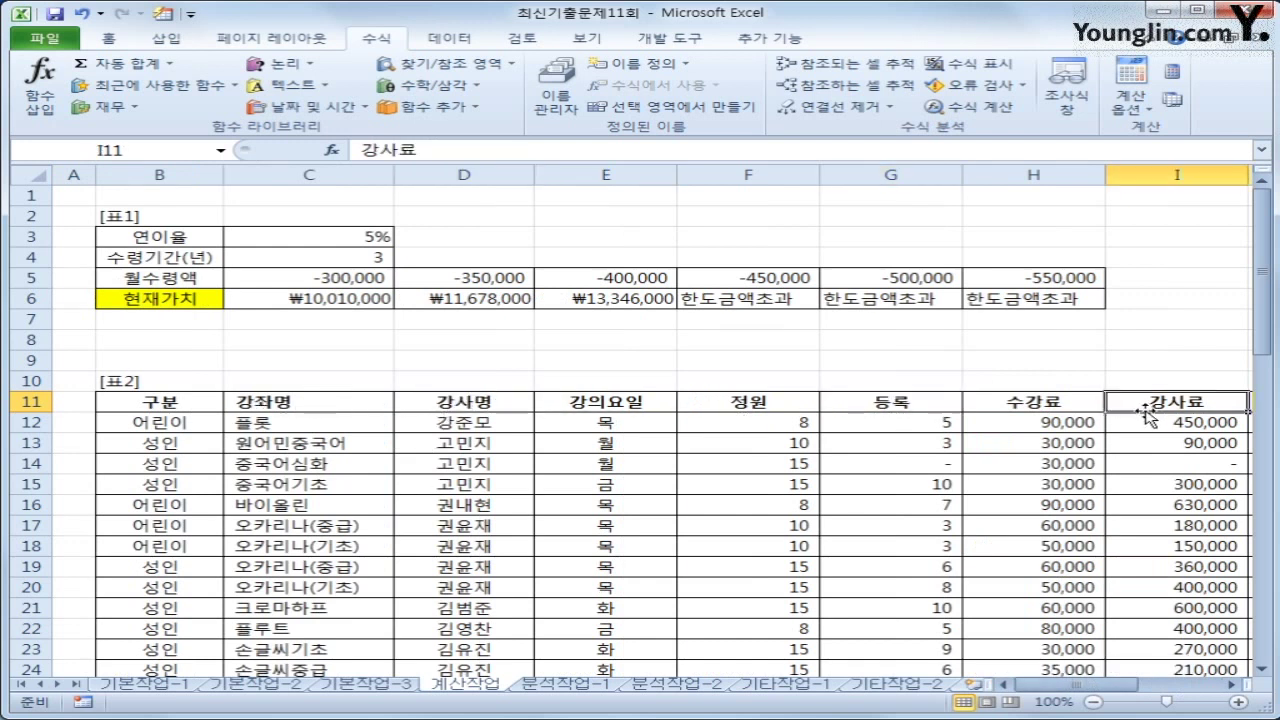
pyautogui.moveTo(1100, 684); pyautogui.dragTo(1125, 686)
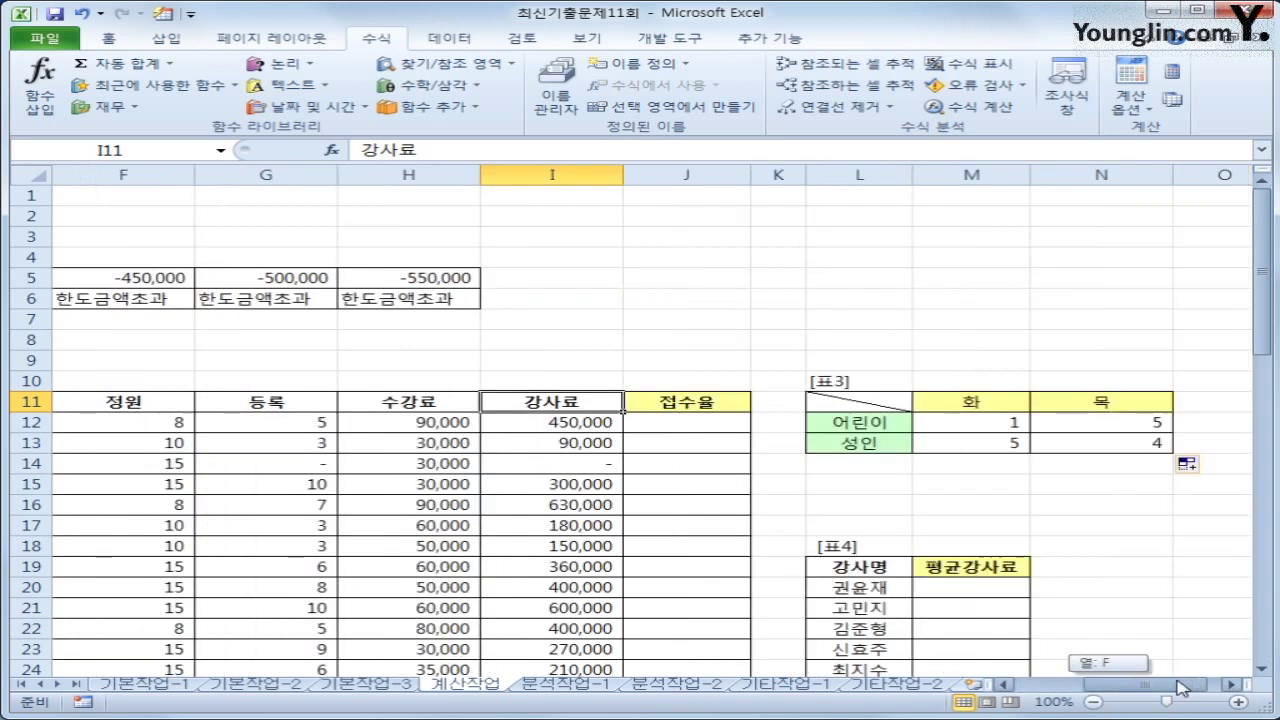
pyautogui.scroll(-2, 1108, 599)
pyautogui.moveTo(885, 464); pyautogui.dragTo(868, 548)
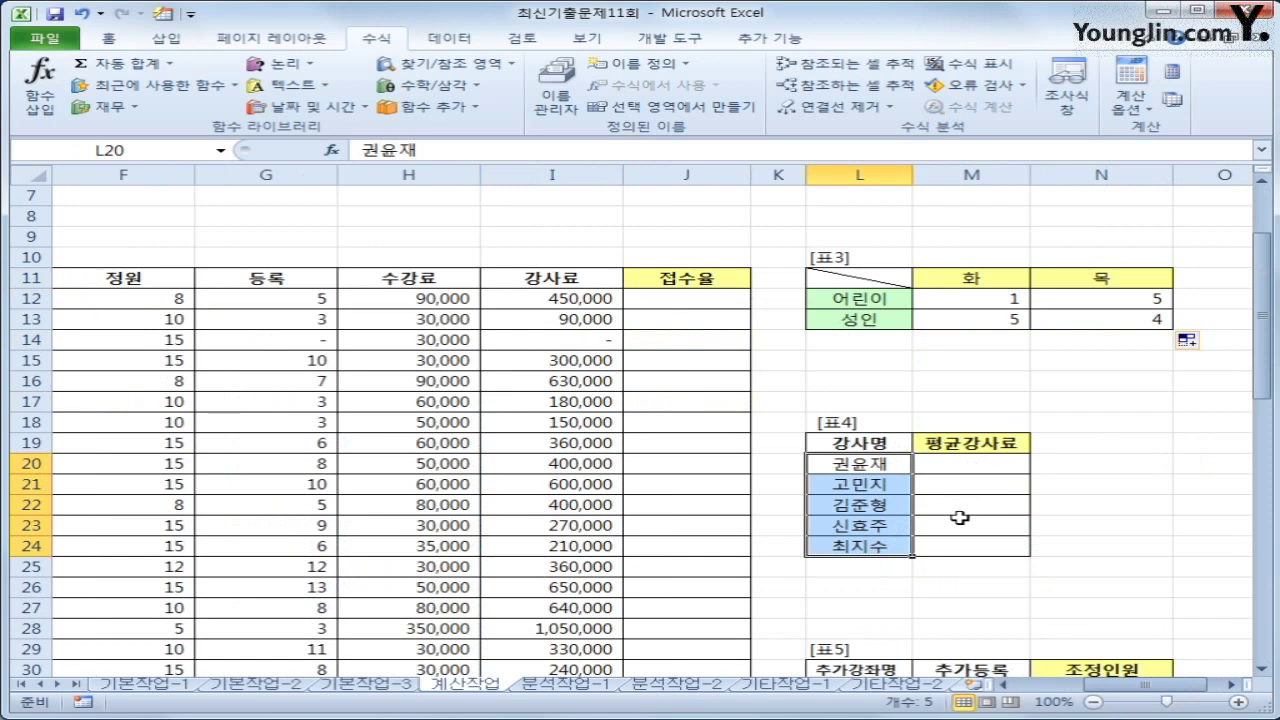
# - Begin the 평균강사료 formula in M20 of 표4 with an AVERAGE function containing a nested IF
pyautogui.click(968, 462)
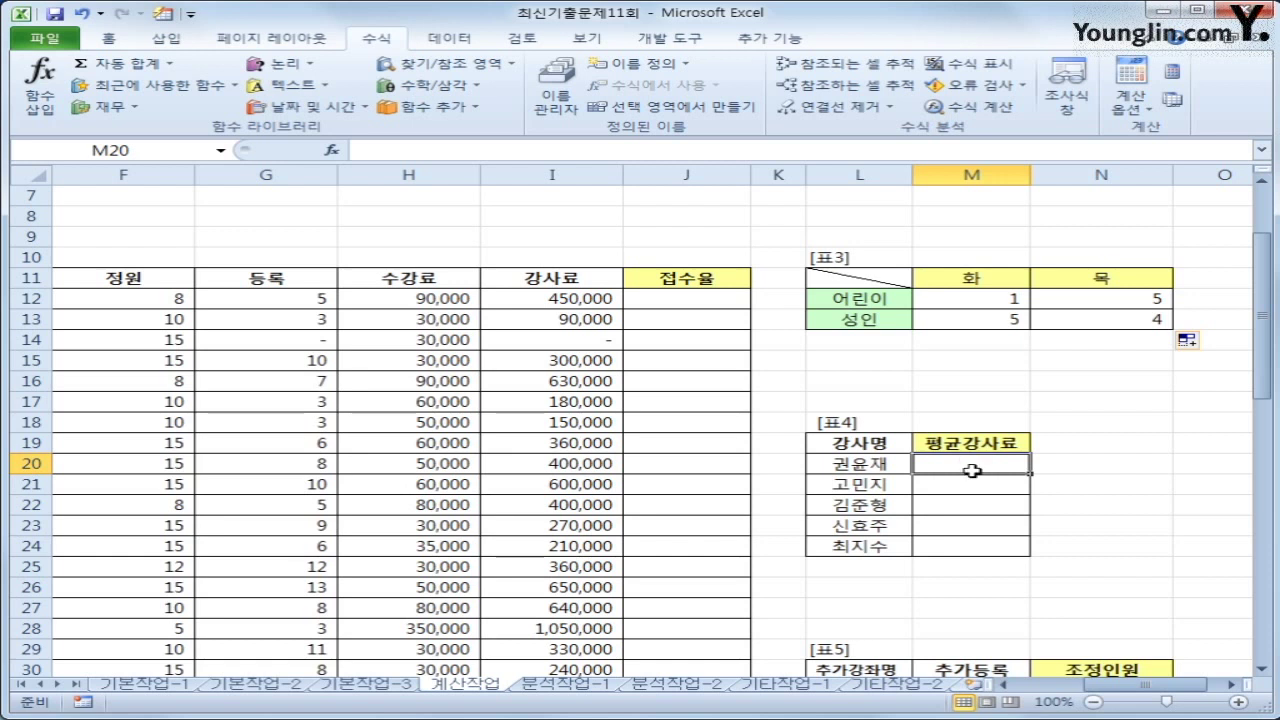
pyautogui.write('=')
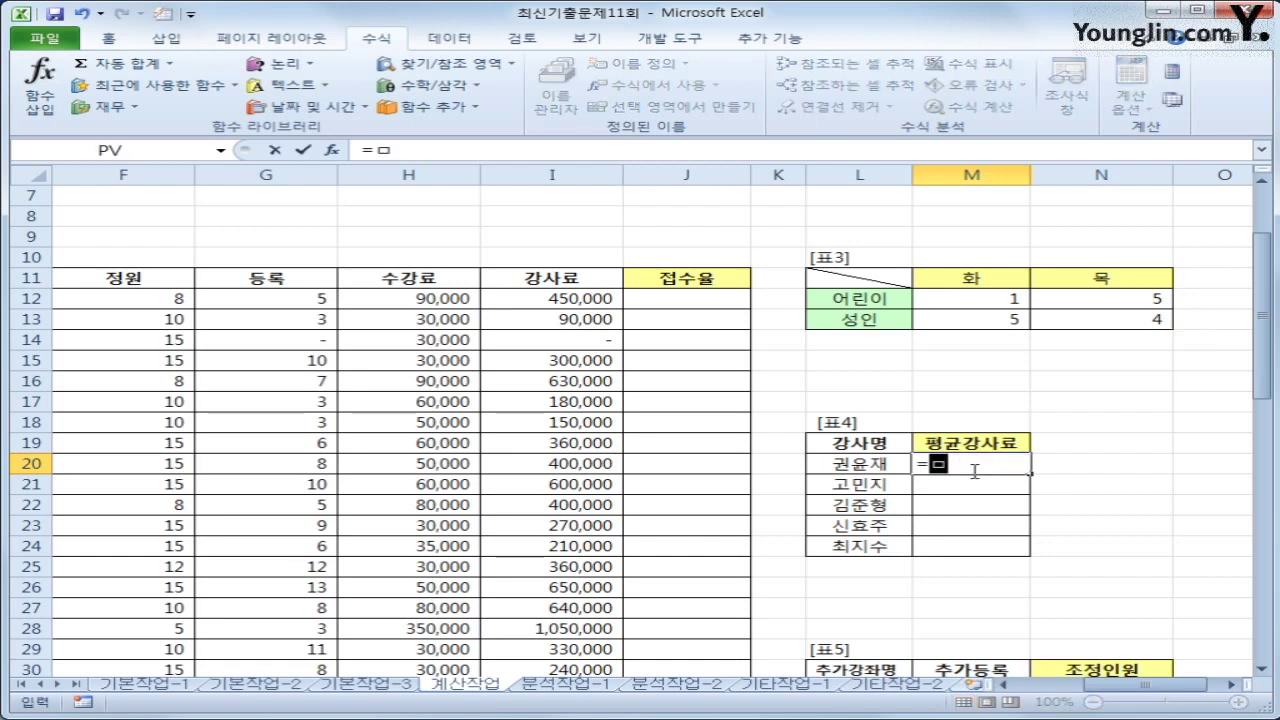
pyautogui.write('av')
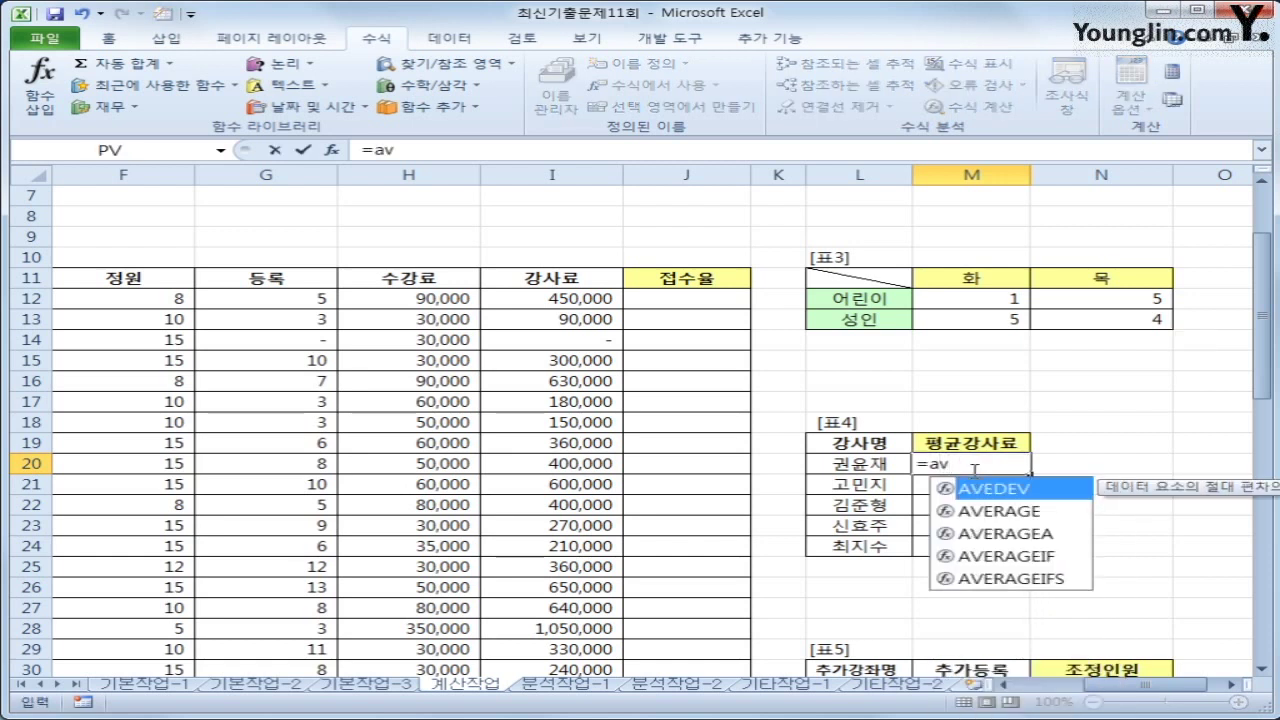
pyautogui.press('Down')
pyautogui.press('Tab')
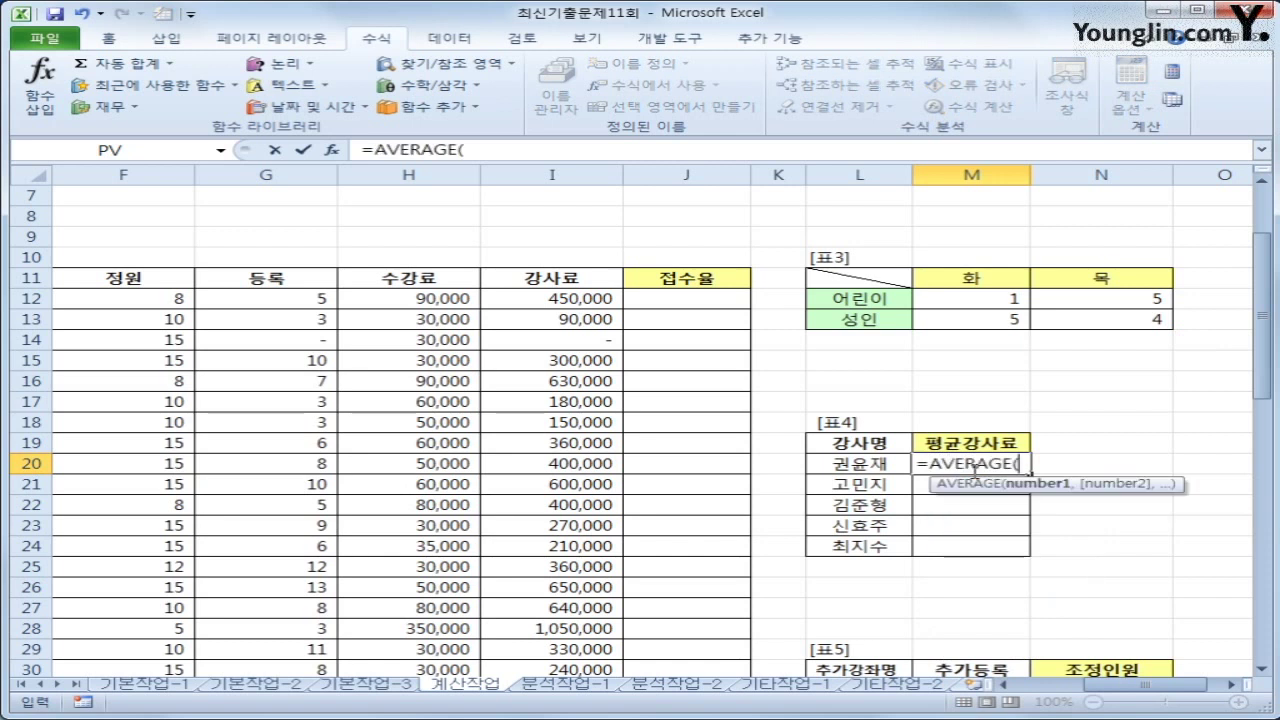
pyautogui.write('if')
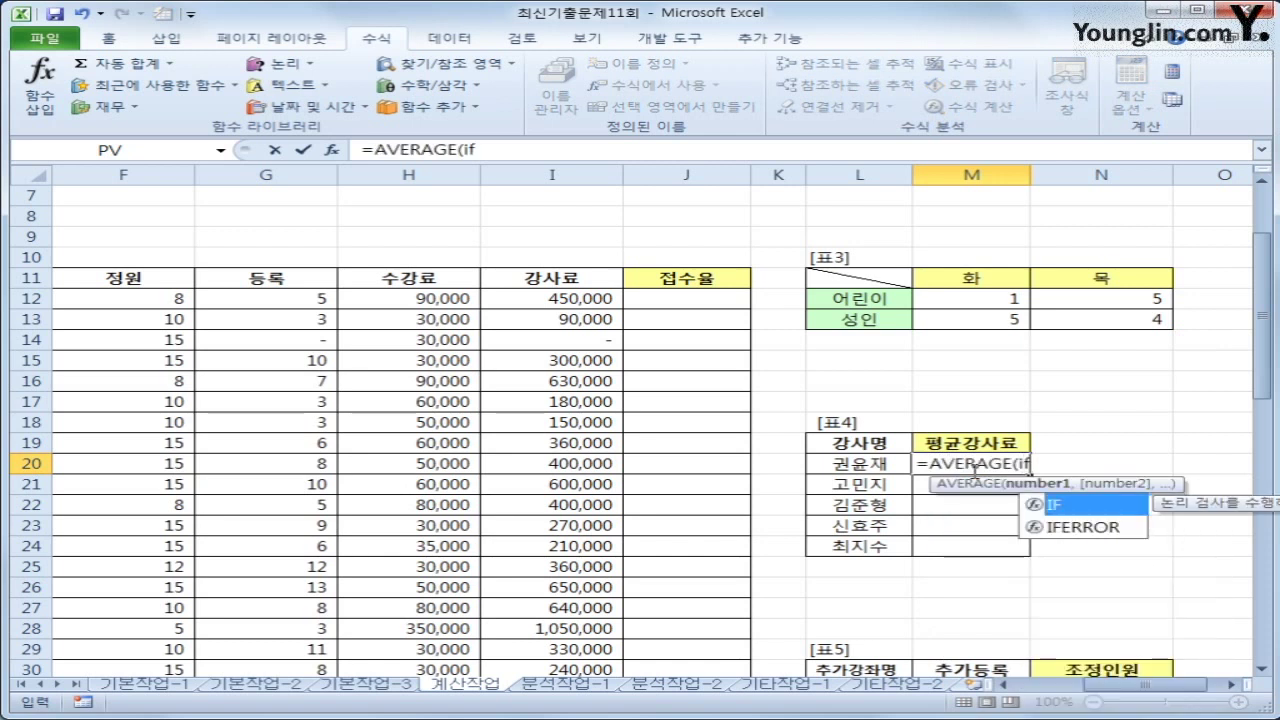
pyautogui.write('(')
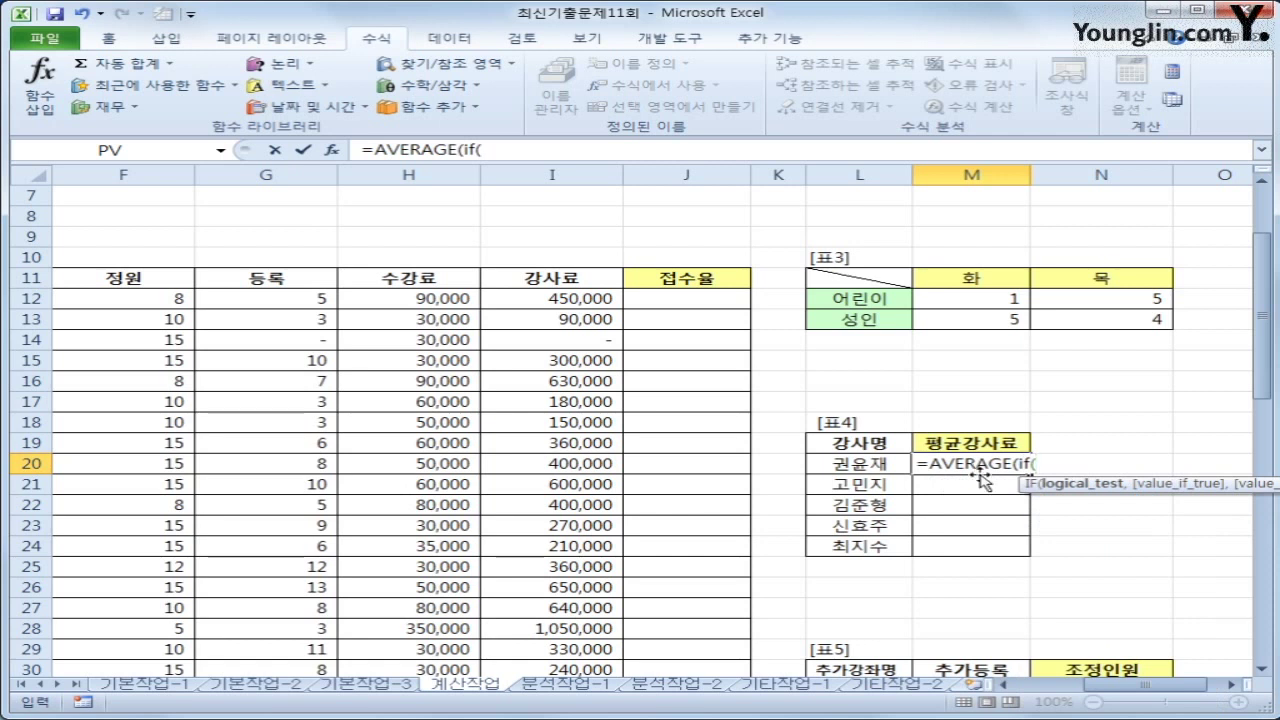
# - Set the IF condition to compare the 강사명 data of 표2, as the absolute range $D$12:$D$38, with L20
pyautogui.hscroll(-2, 1146, 684)
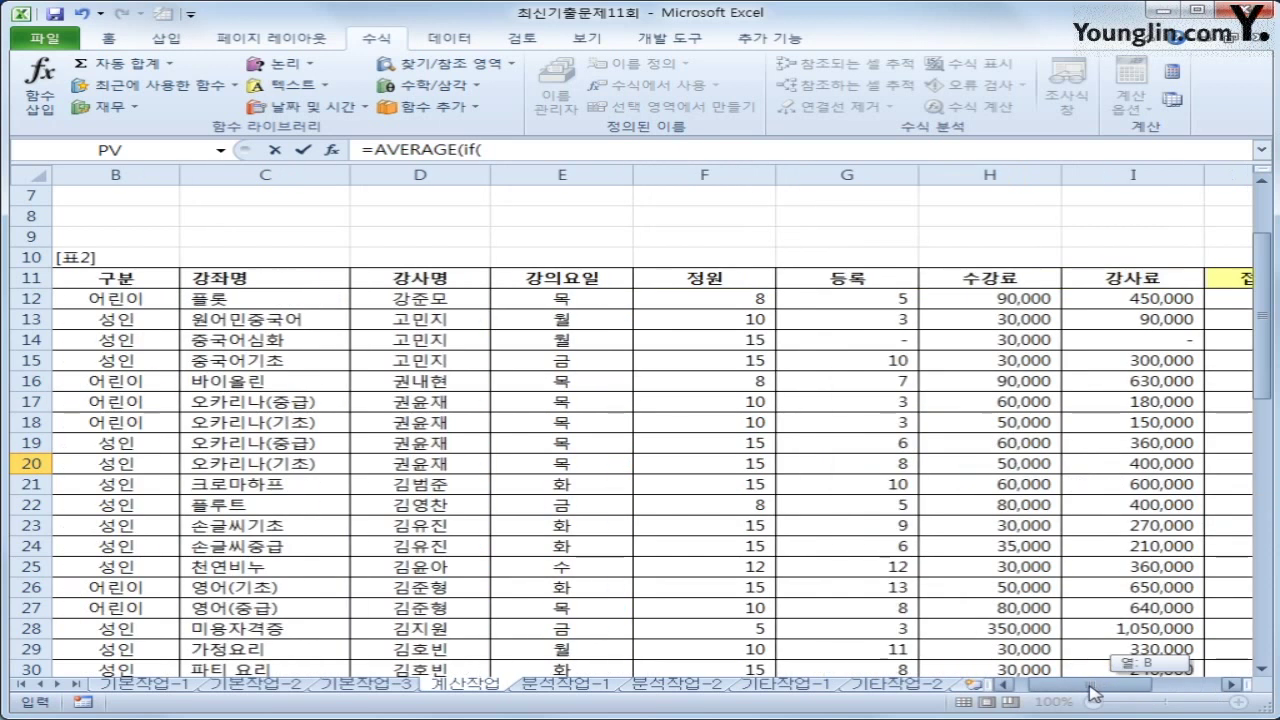
pyautogui.click(471, 301)
pyautogui.moveTo(471, 301); pyautogui.dragTo(443, 648)
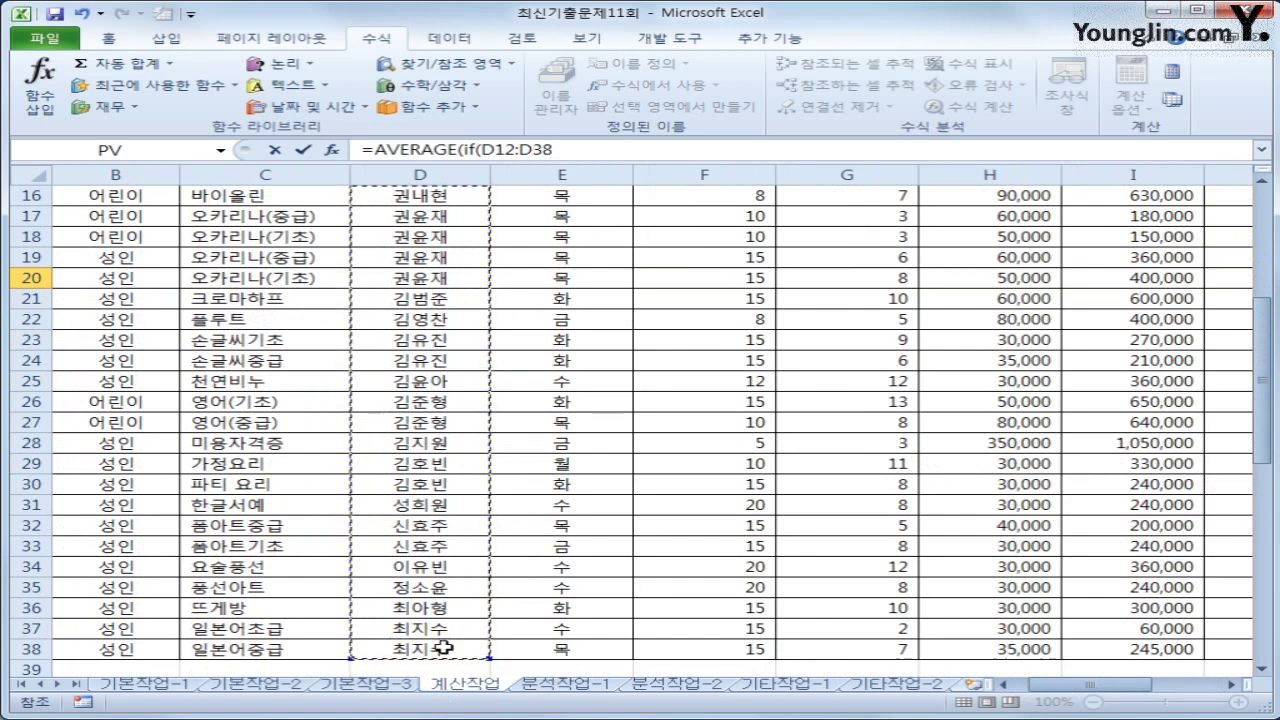
pyautogui.press('F4')
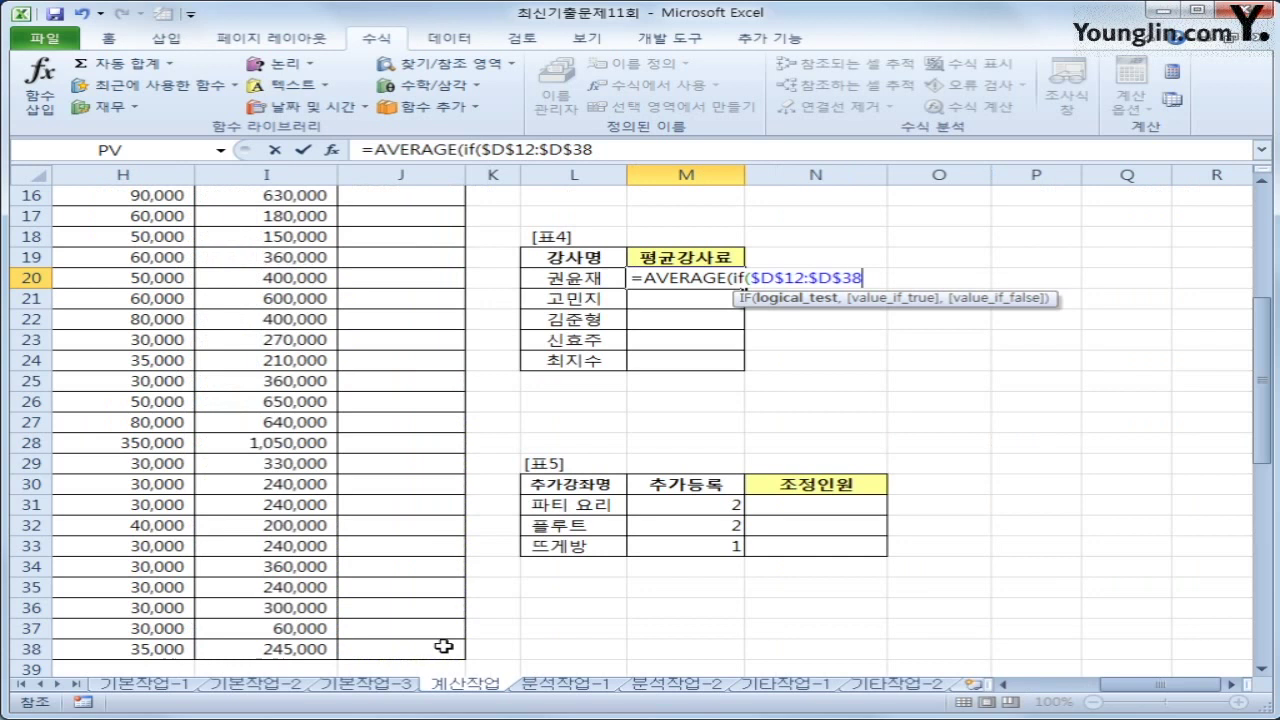
pyautogui.write('=')
pyautogui.click(564, 279)
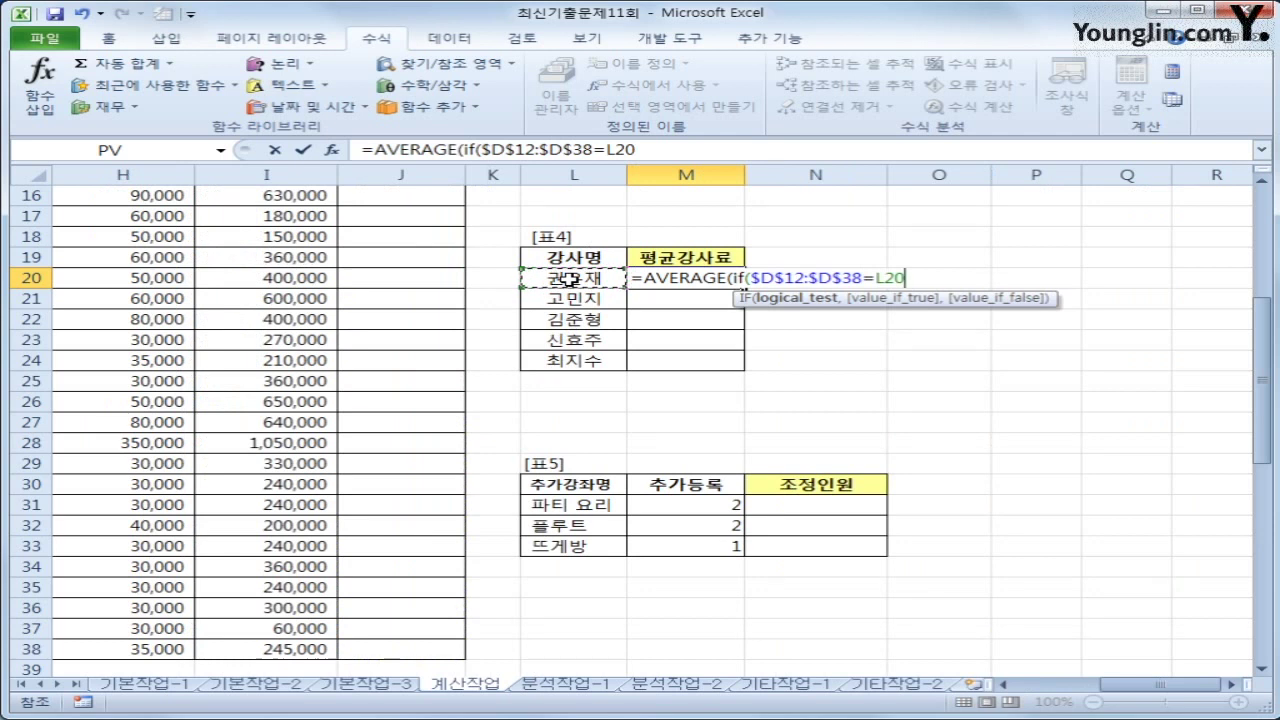
pyautogui.write(',')
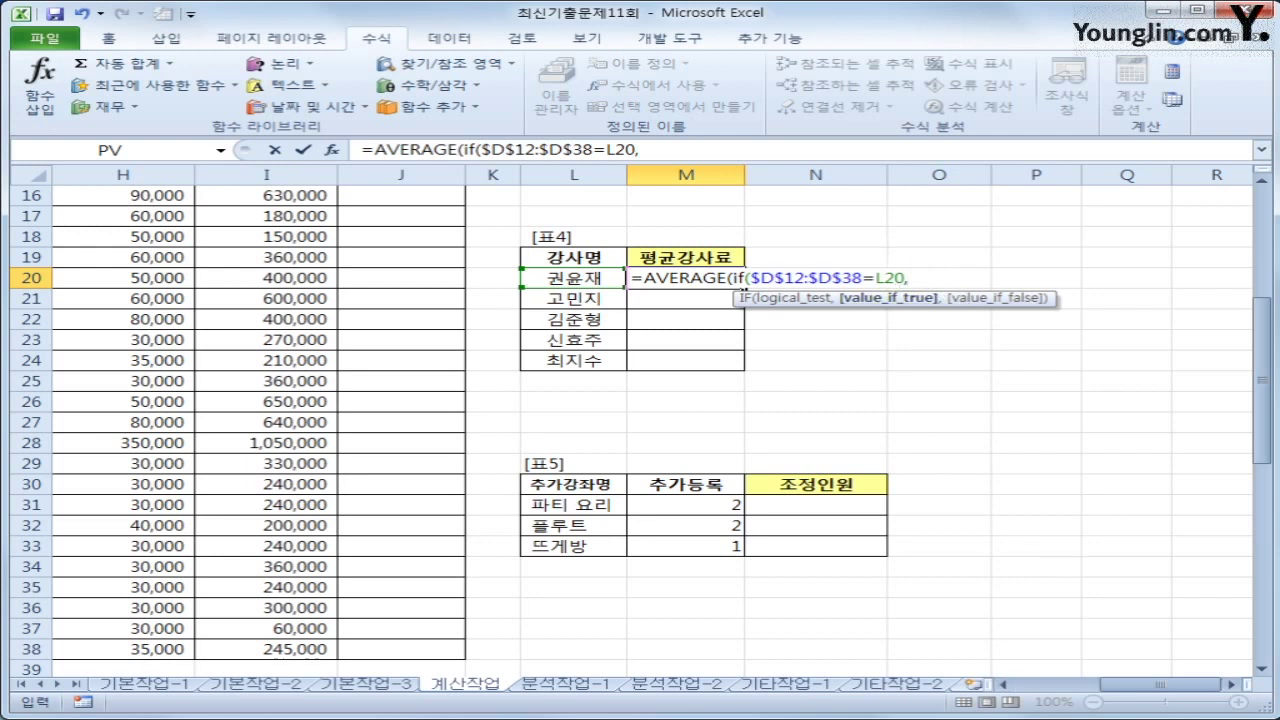
# - Nest a second IF as the true value, testing whether the 등록 data in the absolute range $G$12:$G$38 is >=5
pyautogui.write('if(')
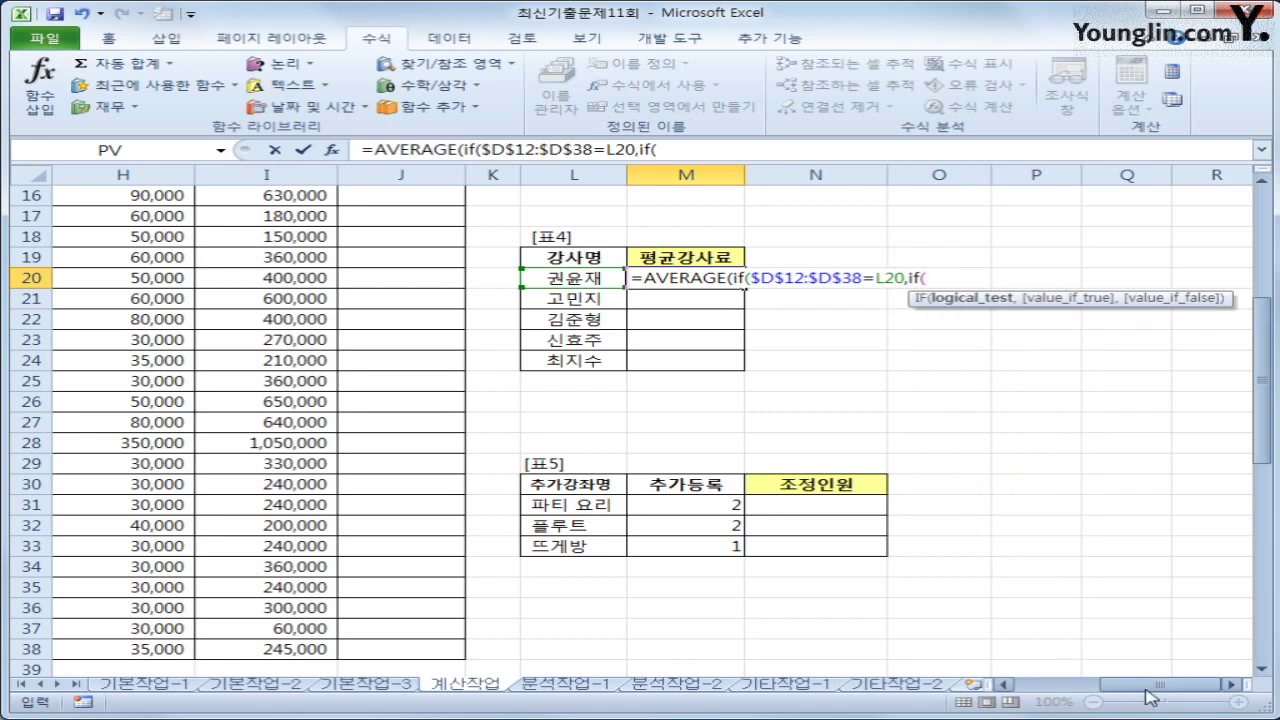
pyautogui.moveTo(1106, 686); pyautogui.dragTo(1010, 686)
pyautogui.scroll(3, 862, 465)
pyautogui.moveTo(894, 300); pyautogui.dragTo(920, 634)
pyautogui.press('F4')
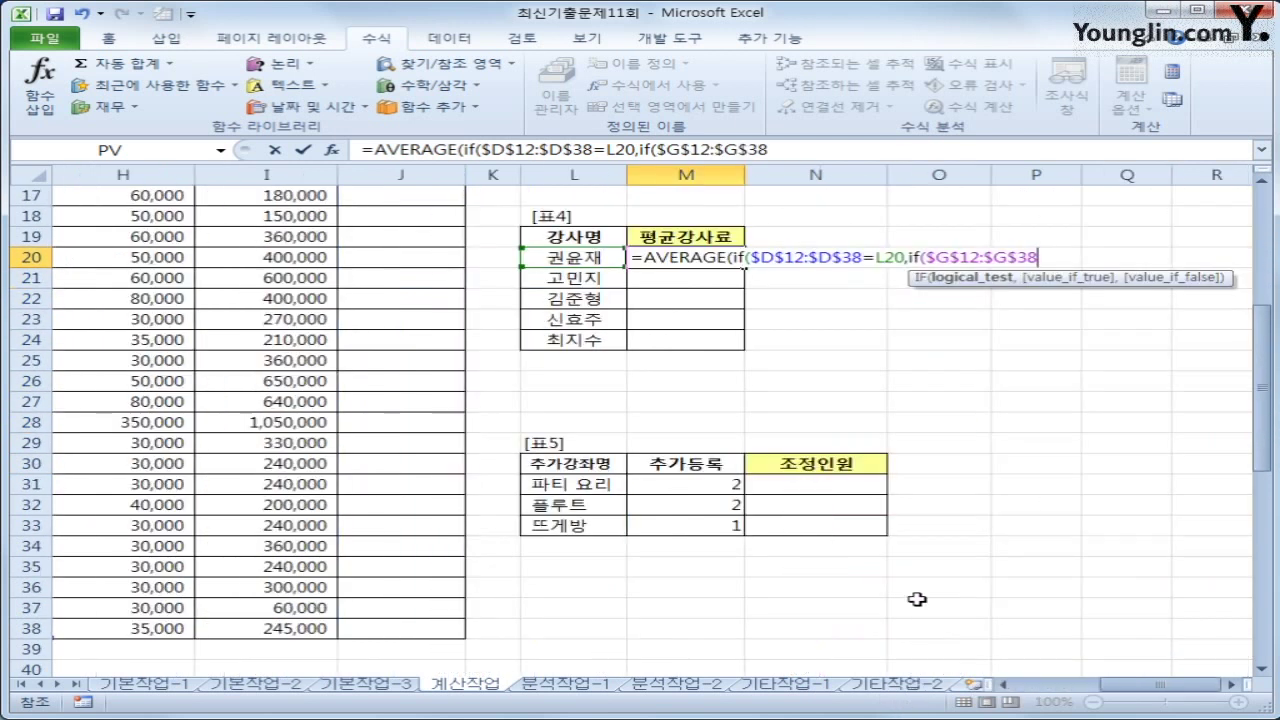
pyautogui.write('=')
pyautogui.press('BackSpace')
pyautogui.write('>=')
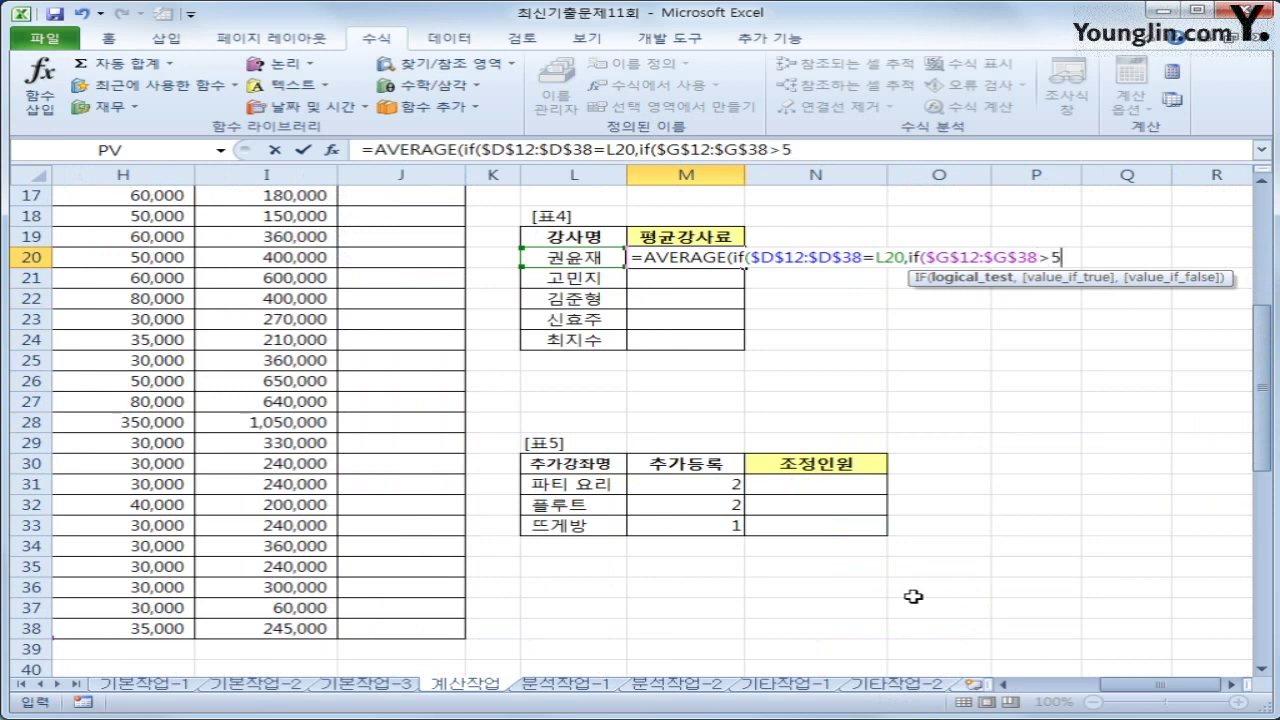
pyautogui.press('BackSpace')
pyautogui.write('=5,')
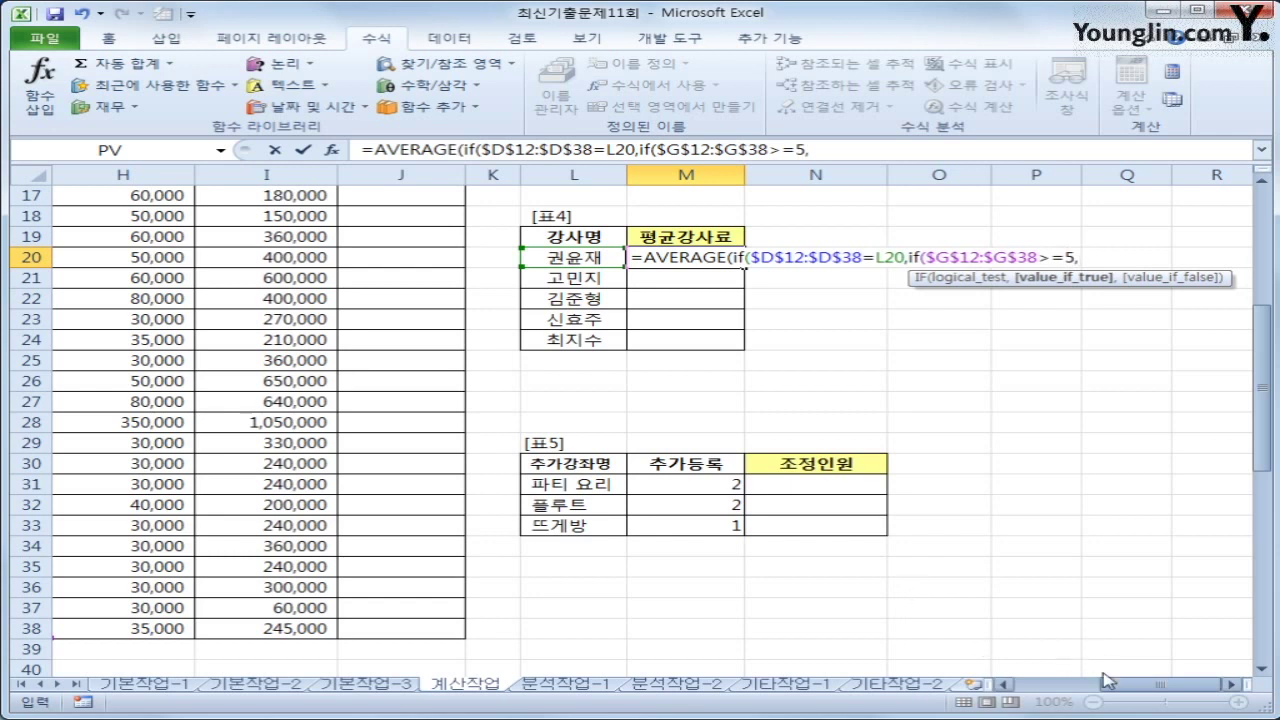
# - Return the 강사료 data as the absolute range $I$12:$I$38 when true, and close both IFs and the AVERAGE
pyautogui.moveTo(1135, 685); pyautogui.dragTo(1050, 685)
pyautogui.scroll(4, 918, 583)
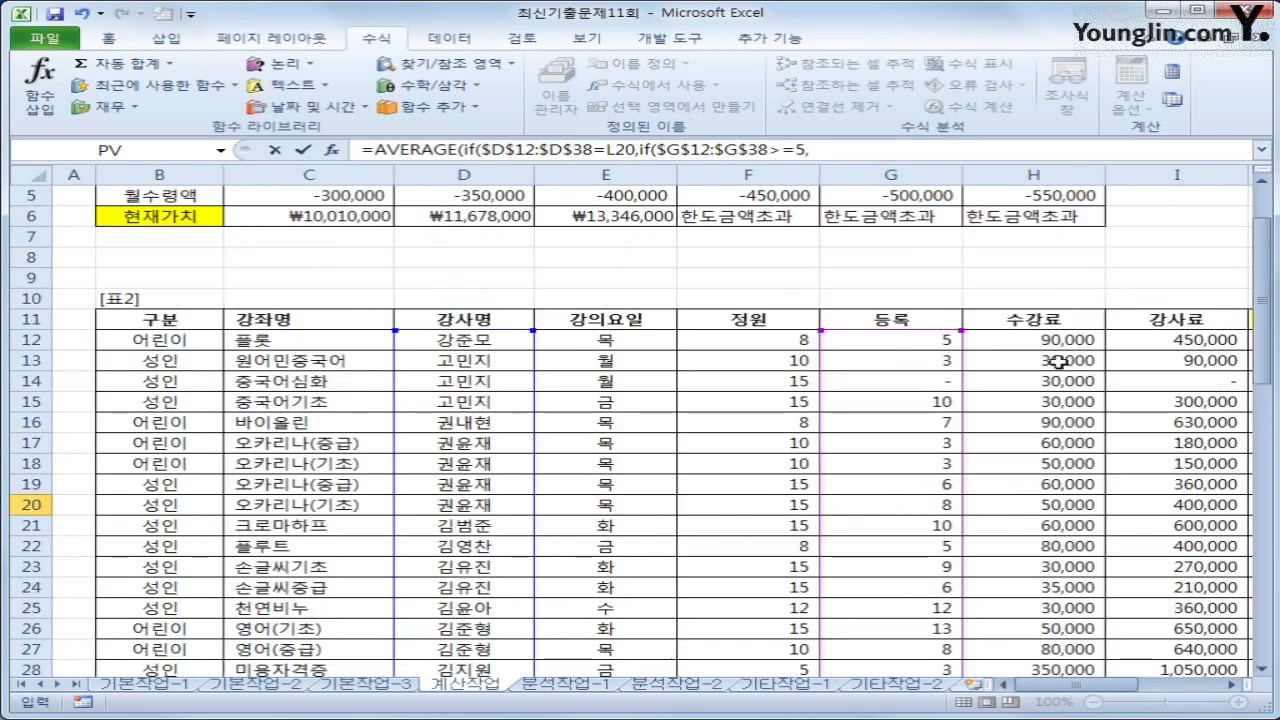
pyautogui.moveTo(1192, 342); pyautogui.dragTo(1180, 655)
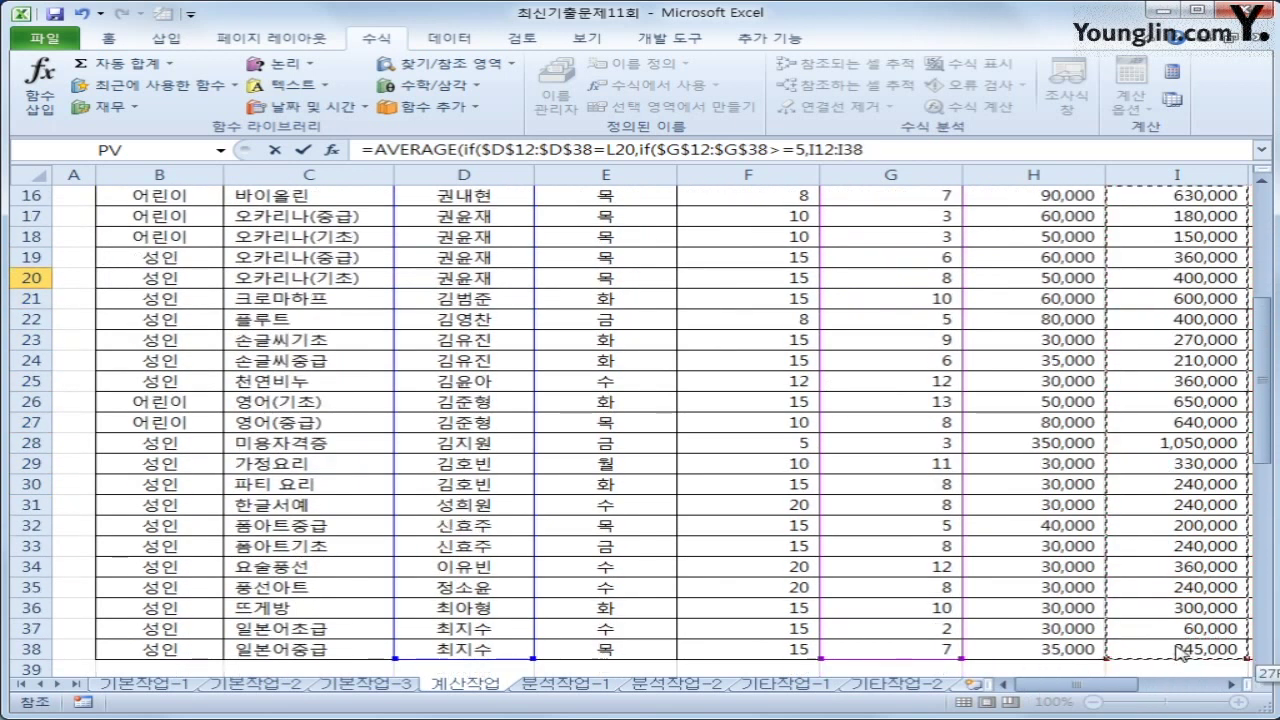
pyautogui.press('F4')
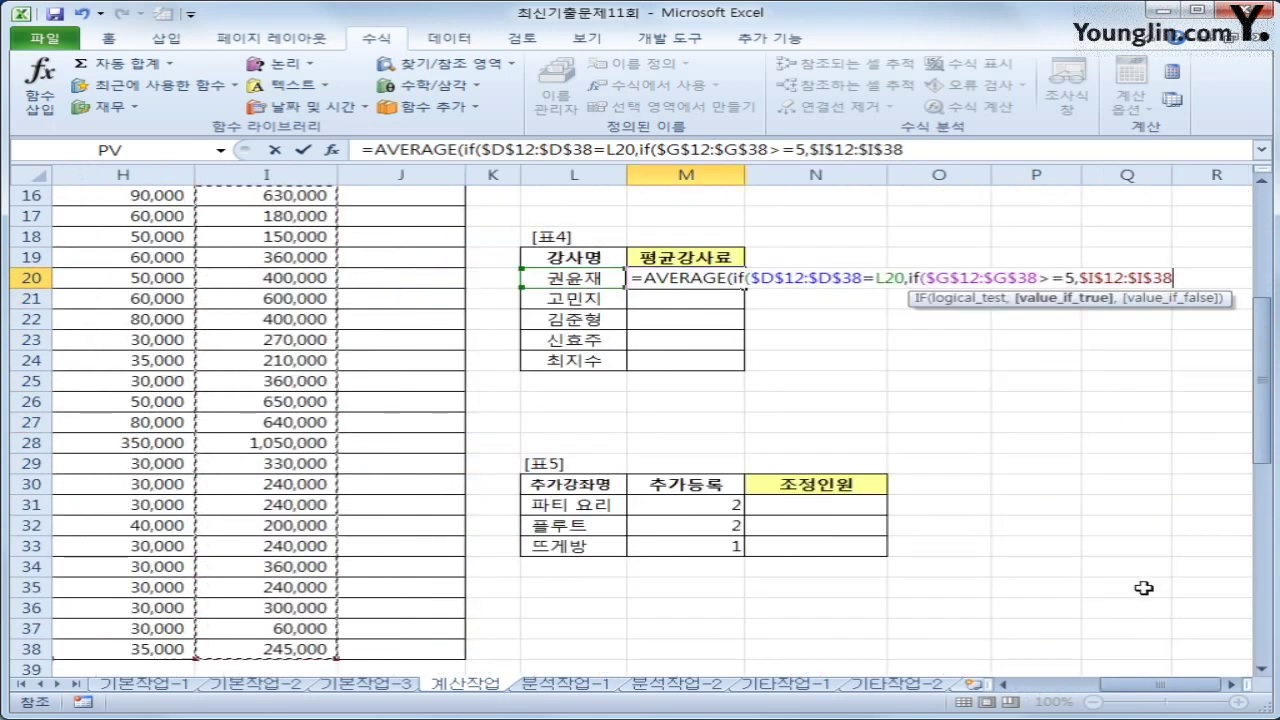
pyautogui.write('))')
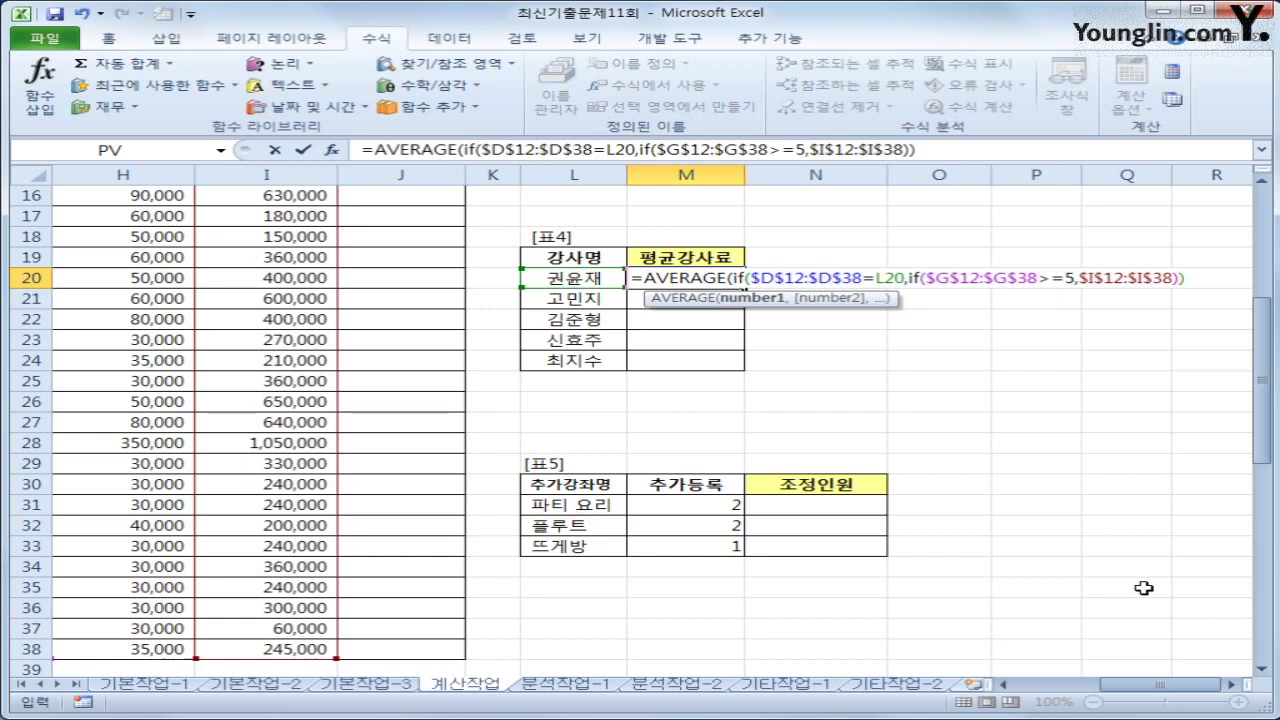
pyautogui.write(')')
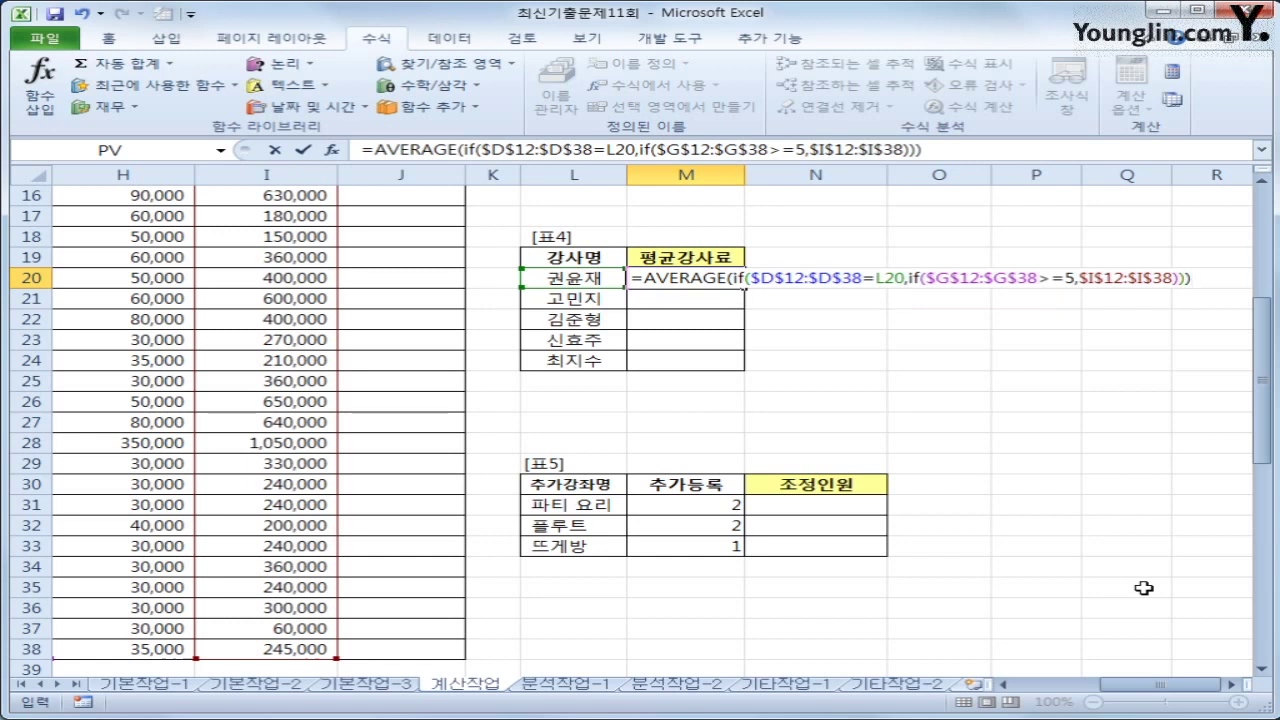
# - Enter the M20 formula as an array formula, fill it down to M24, and reopen M20's formula for review
pyautogui.hotkey('ctrl', 'shift', 'Return')
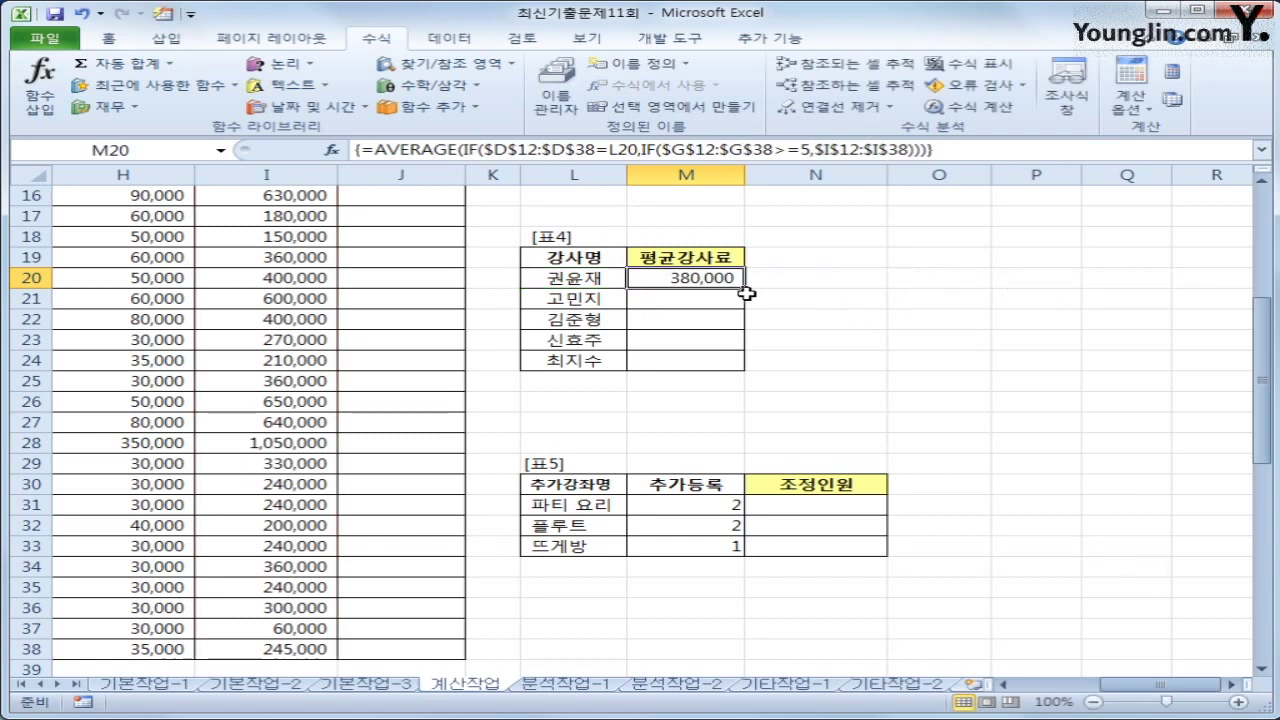
pyautogui.moveTo(748, 291); pyautogui.dragTo(748, 370)
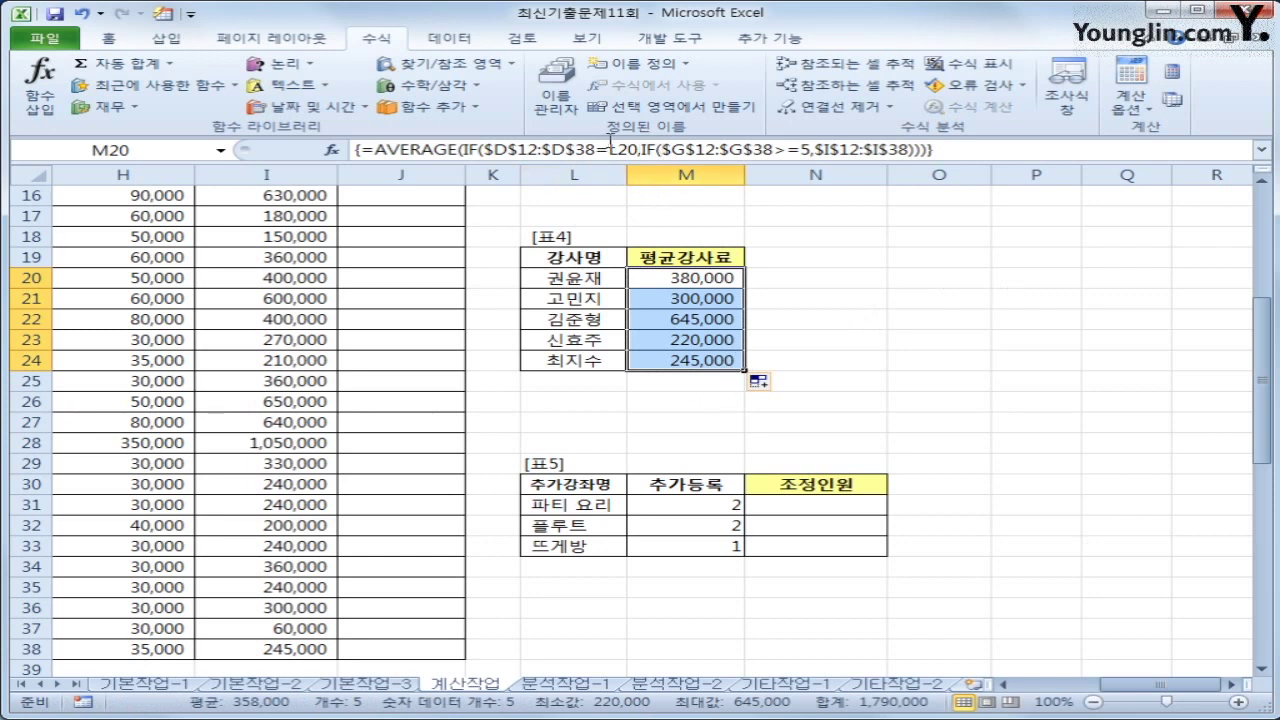
pyautogui.click(485, 150)
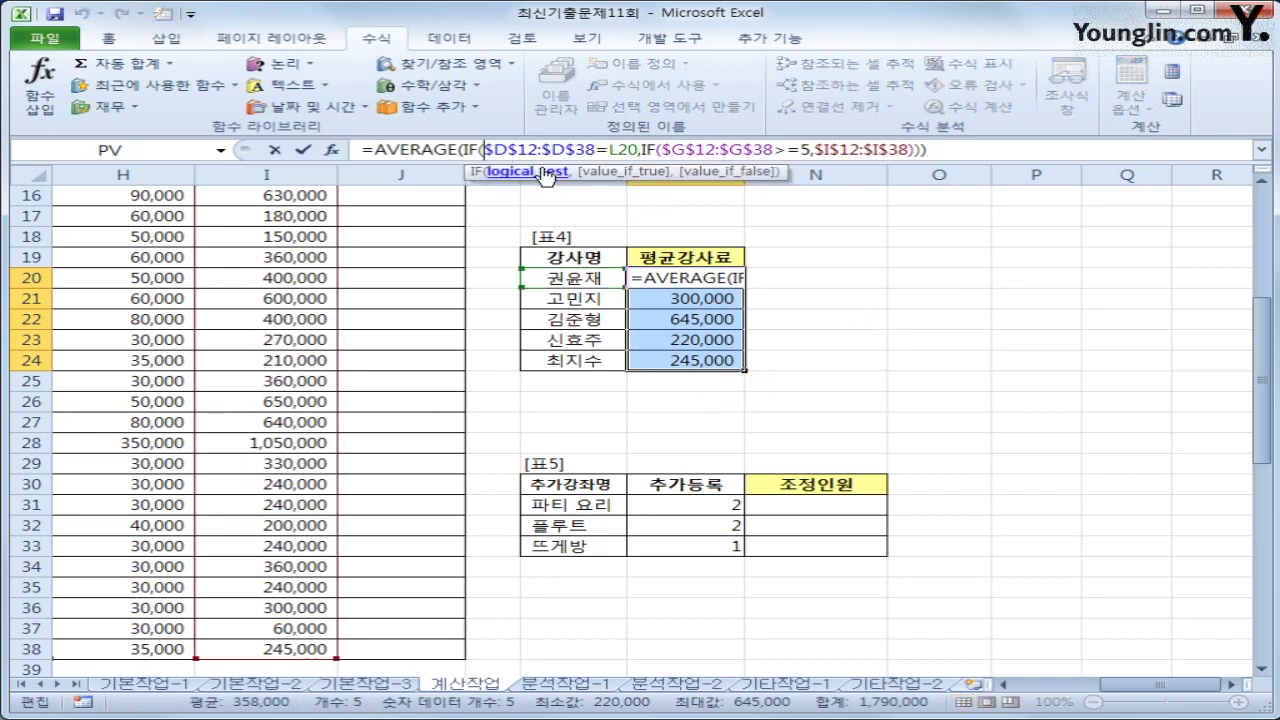
# - Try combining M20's conditions in one IF by parenthesizing $D$12:$D$38=L20 and replacing the nested IF with the * operator
pyautogui.press('Escape')
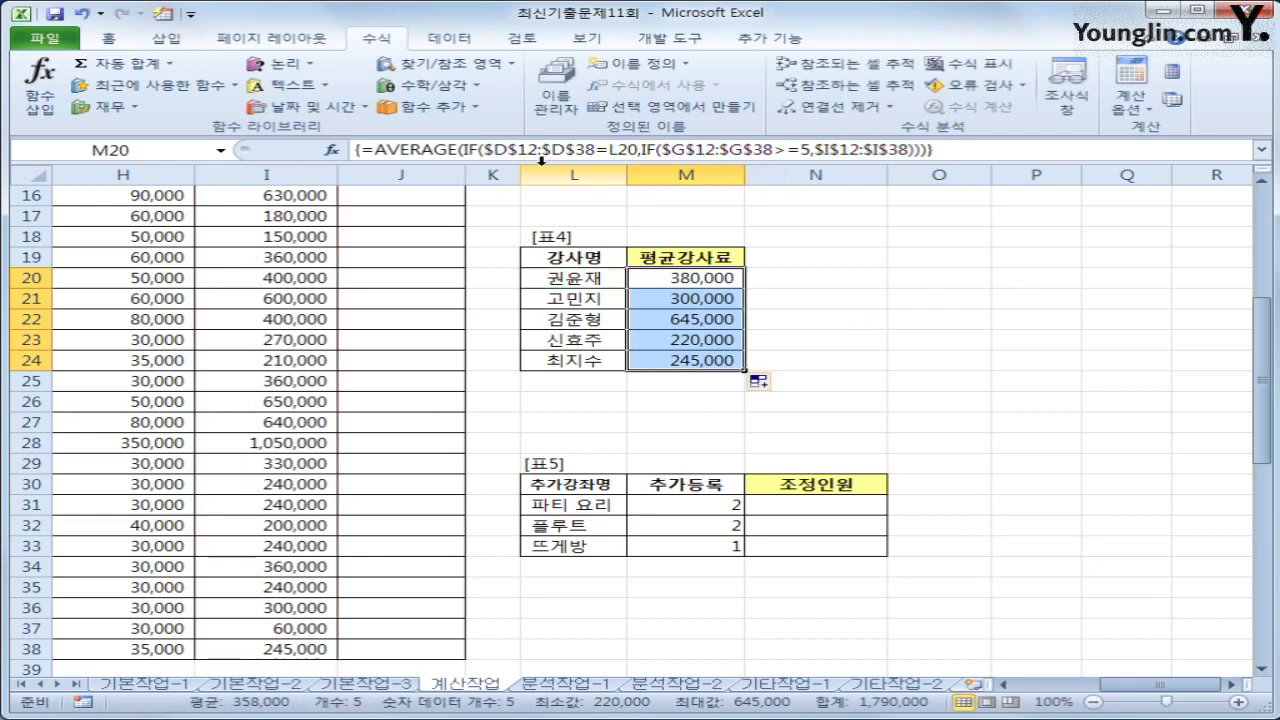
pyautogui.click(485, 150)
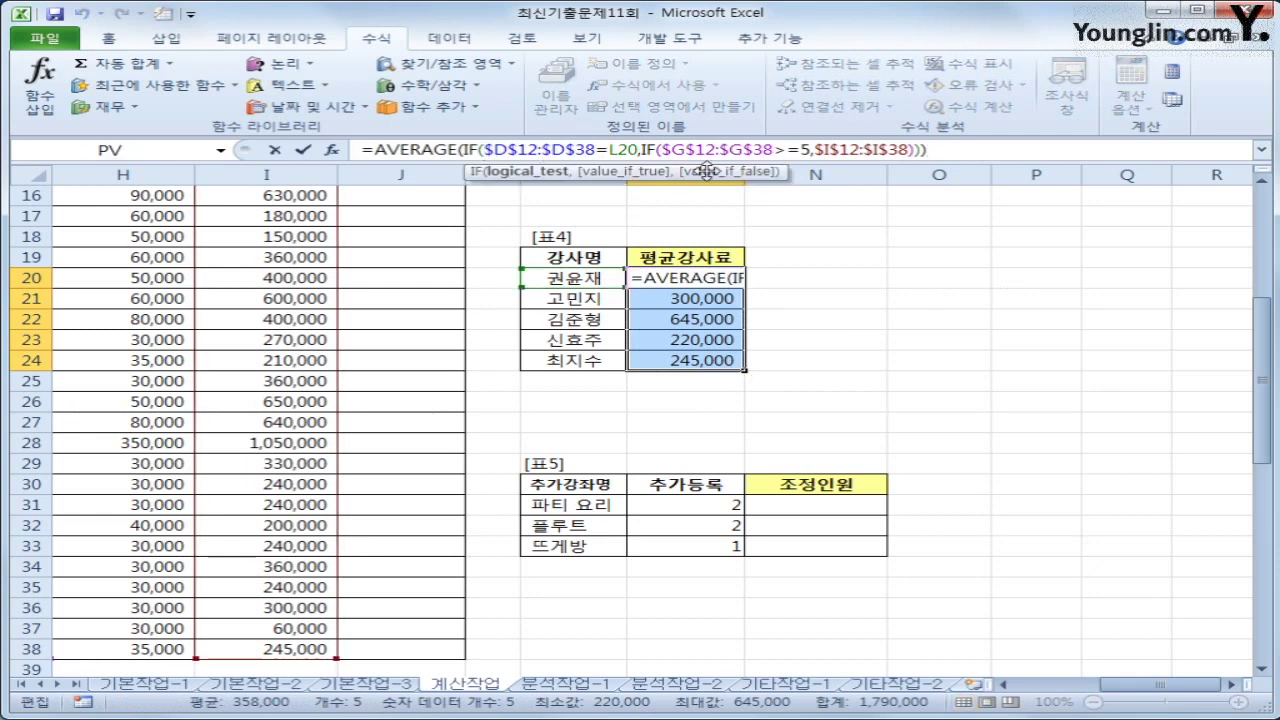
pyautogui.write('(')
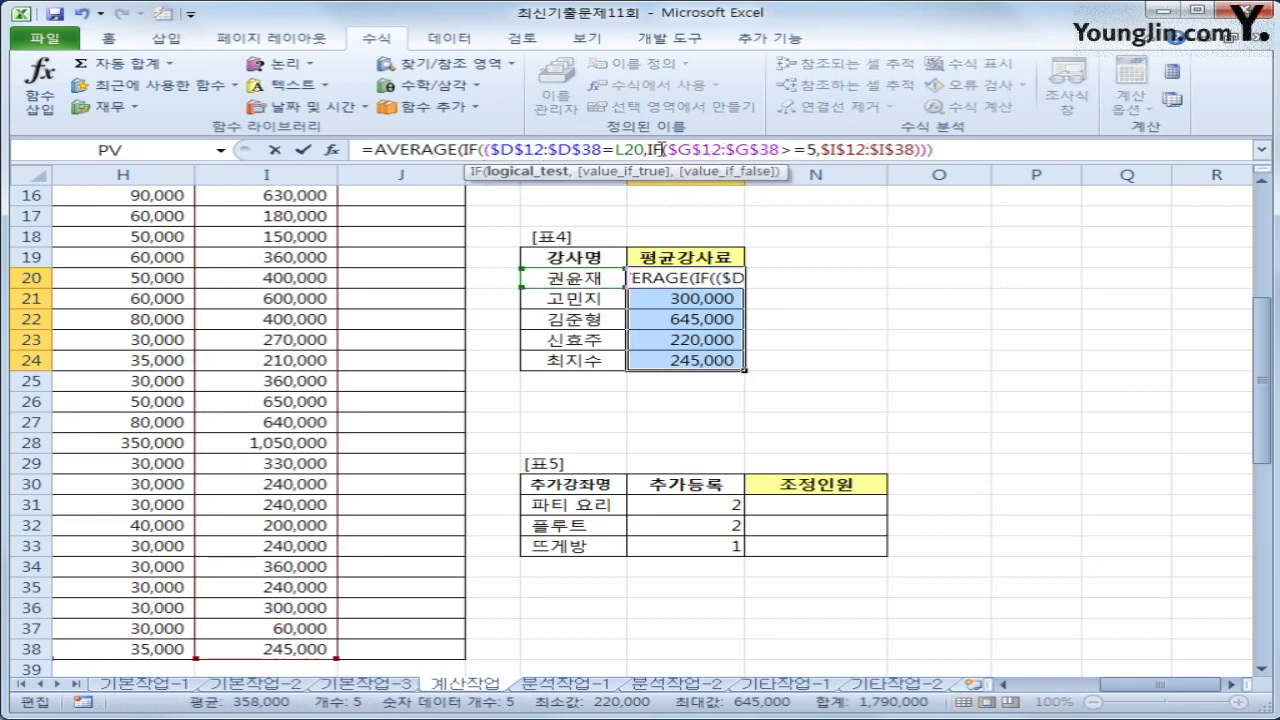
pyautogui.click(823, 157)
pyautogui.write(')')
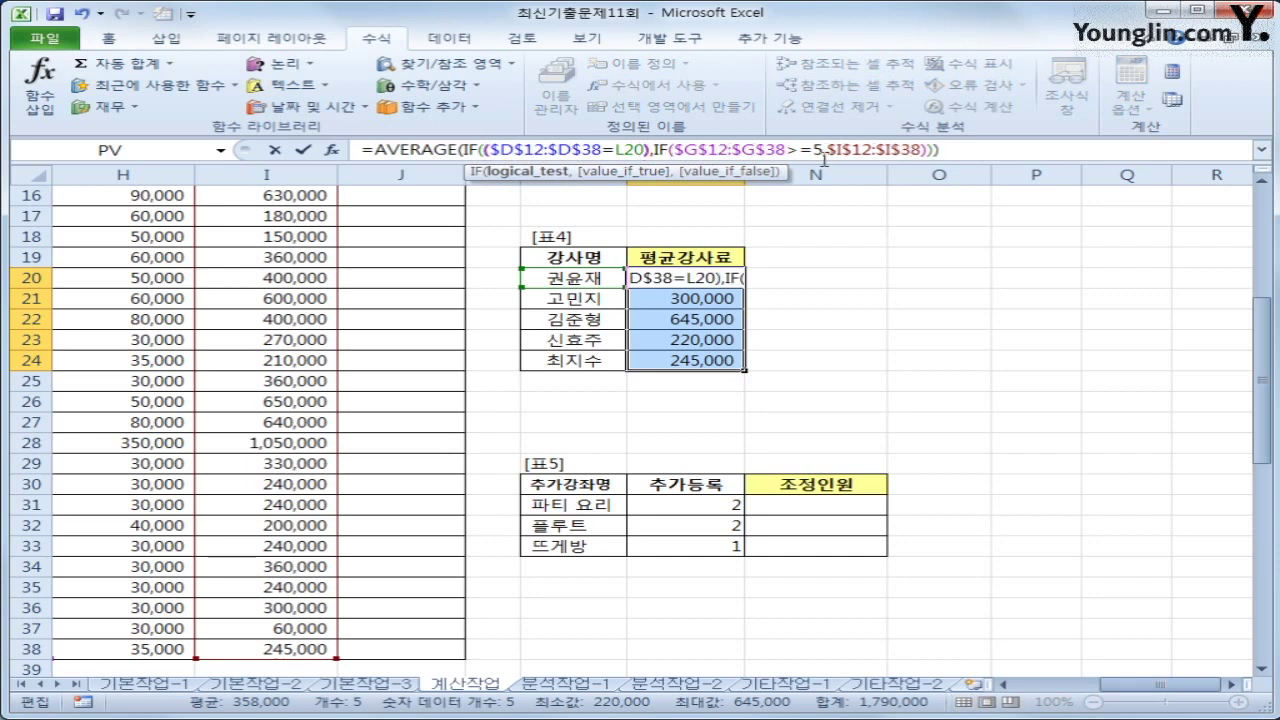
pyautogui.press('Delete')
pyautogui.write('*')
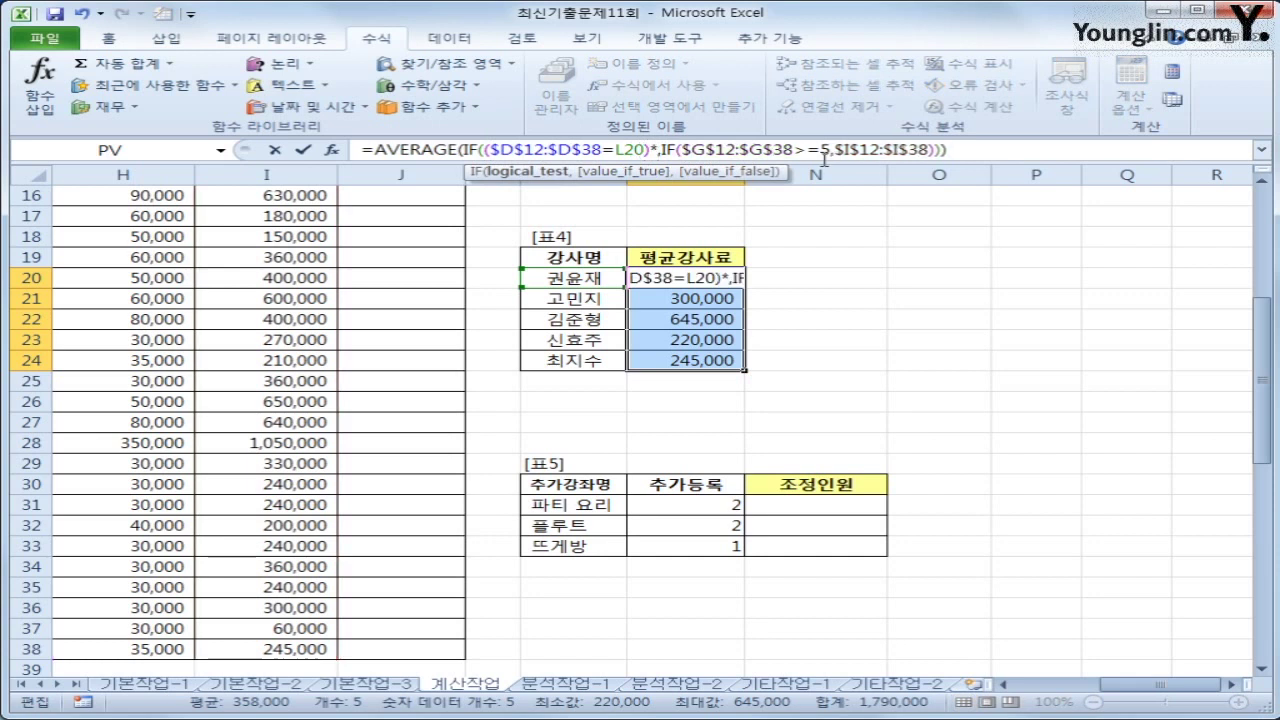
pyautogui.press('Delete')
pyautogui.press('Delete')
pyautogui.press('Delete')
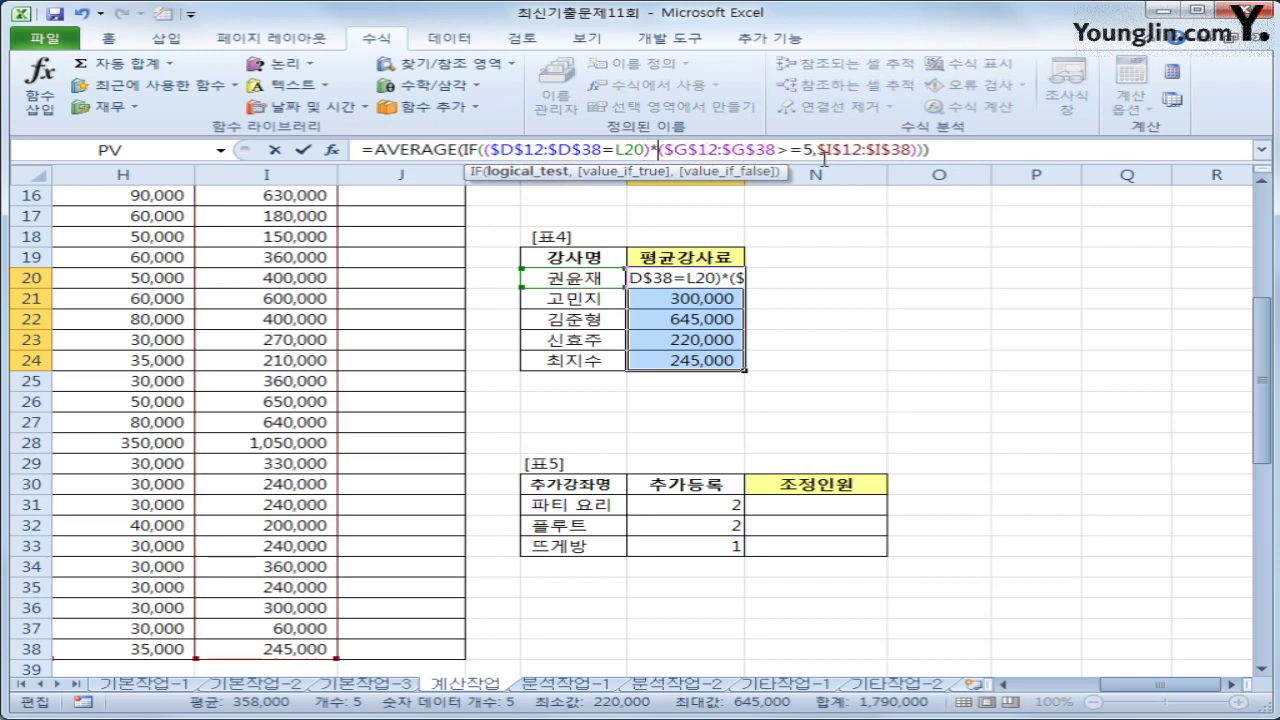
# - Parenthesize the $G$12:$G$38>=5 condition in M20, remove the extra closing parenthesis, and discard the trial edit
pyautogui.click(812, 148)
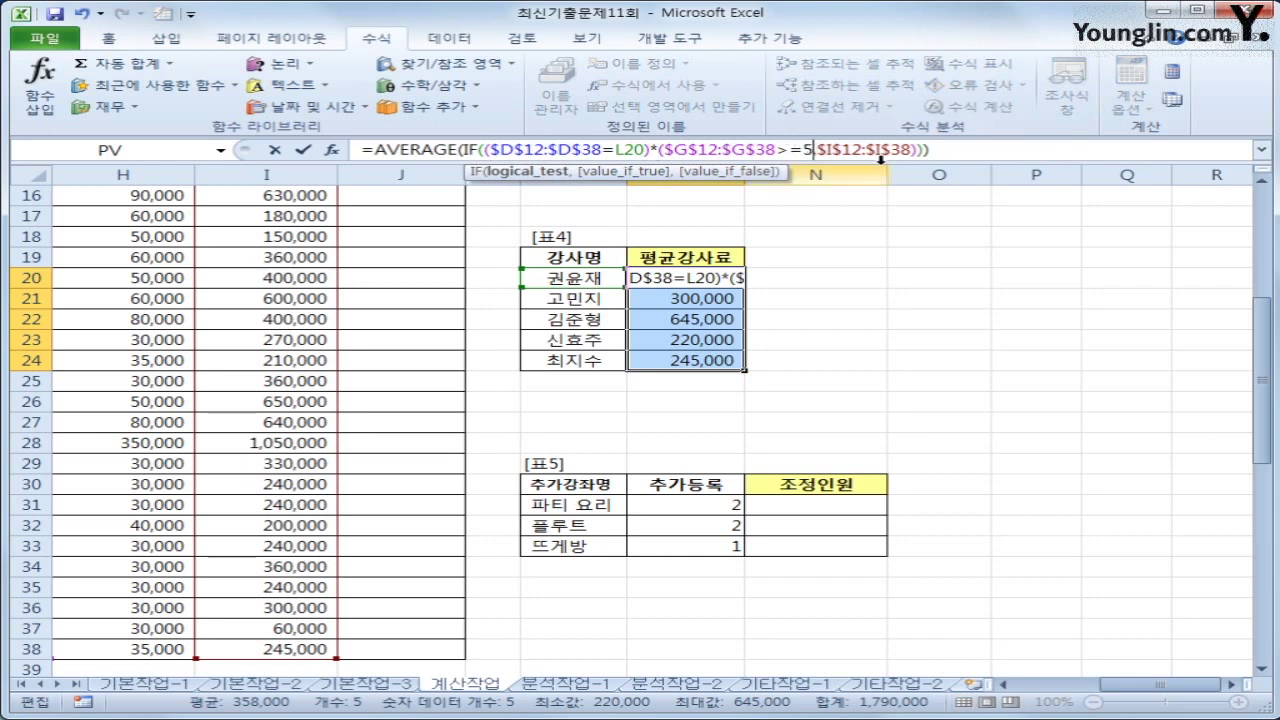
pyautogui.write('),')
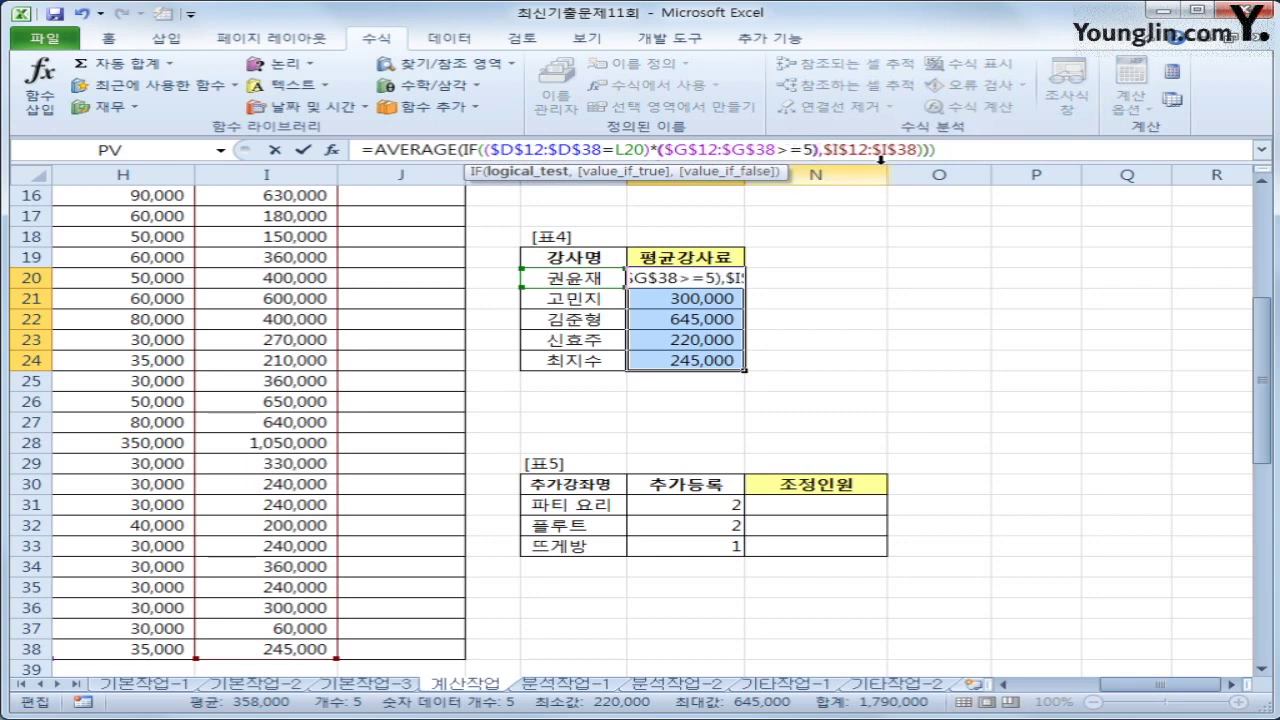
pyautogui.click(980, 150)
pyautogui.write(')')
pyautogui.press('BackSpace')
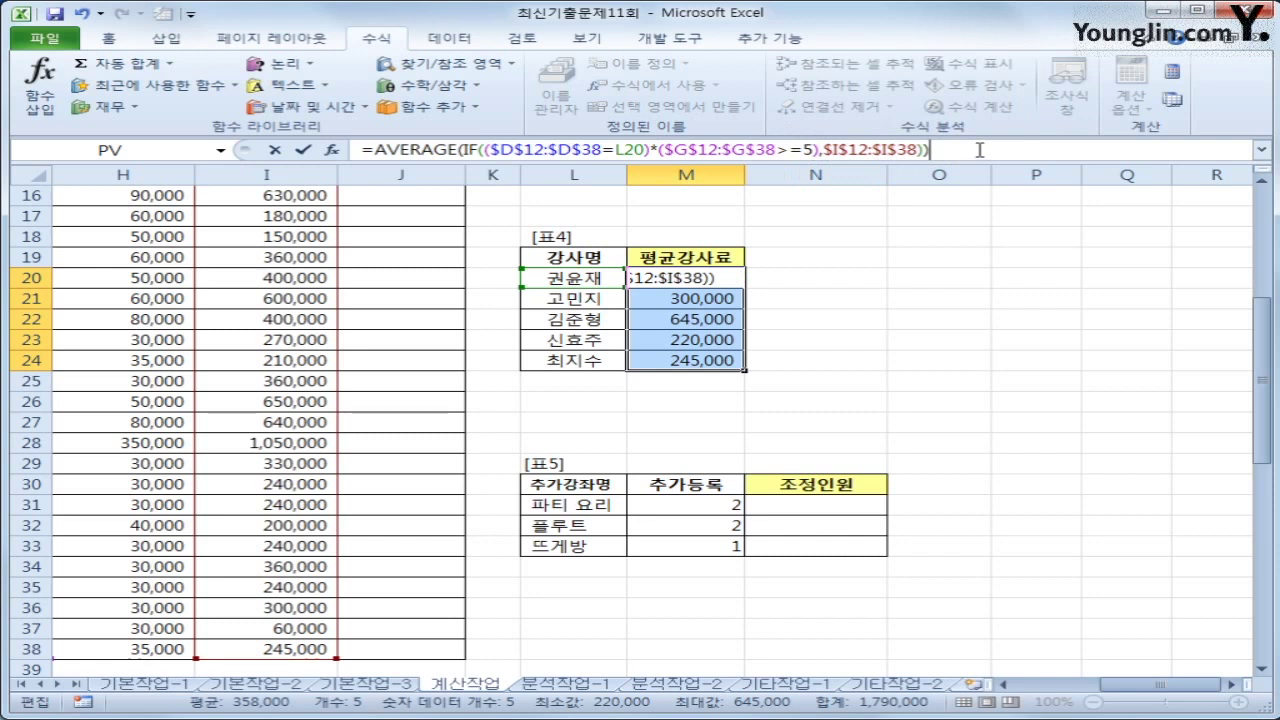
pyautogui.press('Escape')
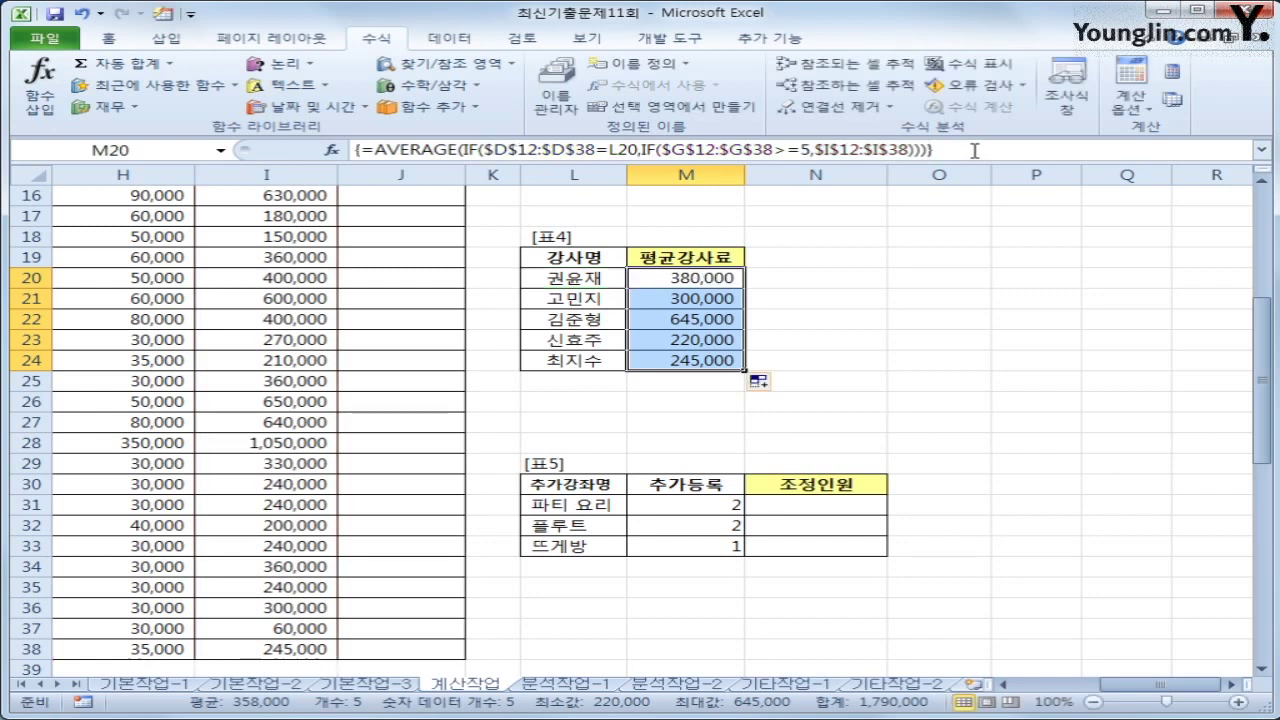
pyautogui.click(724, 277)
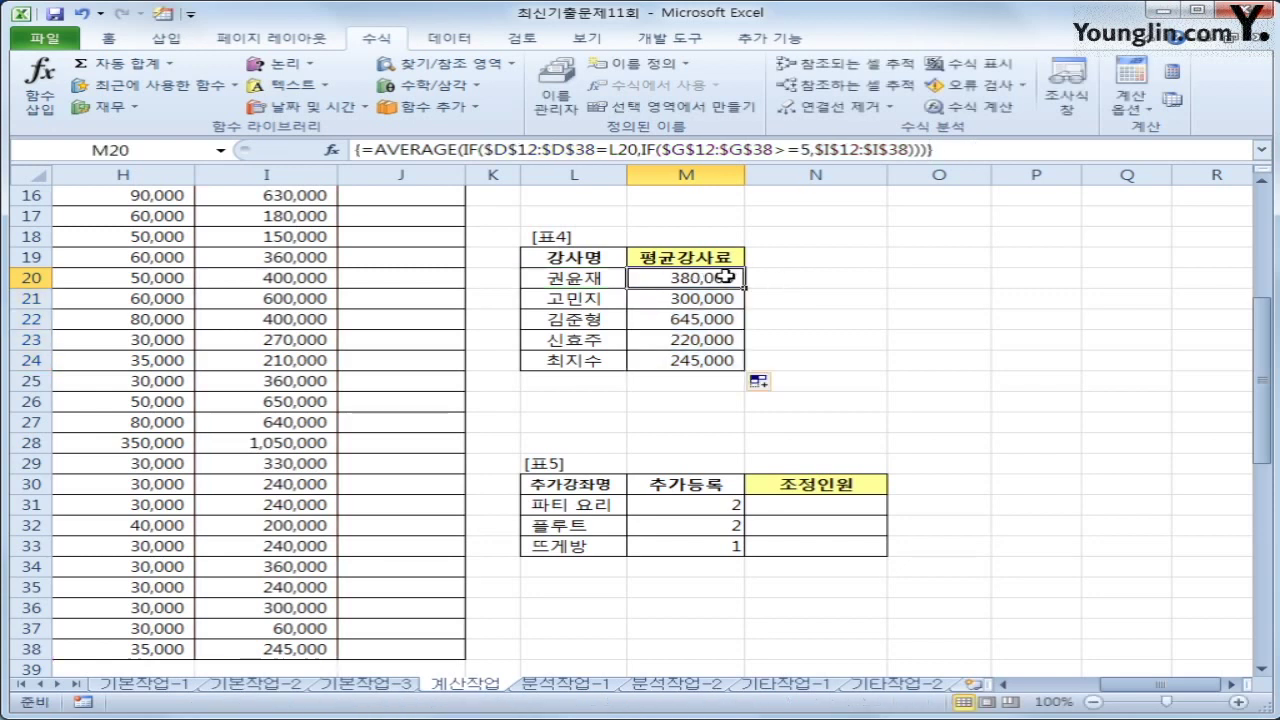
# - Start the 조정인원 formula for 파티 요리 in N31 of 표5
pyautogui.click(777, 505)
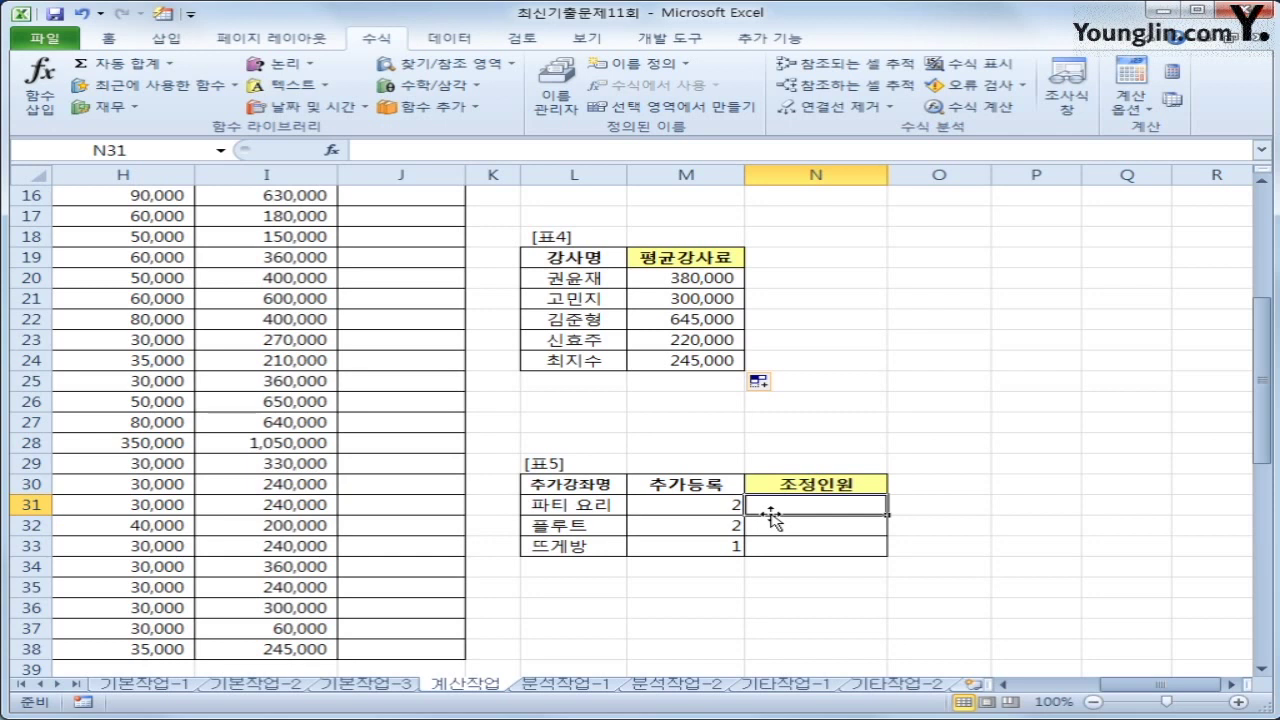
pyautogui.write('=')
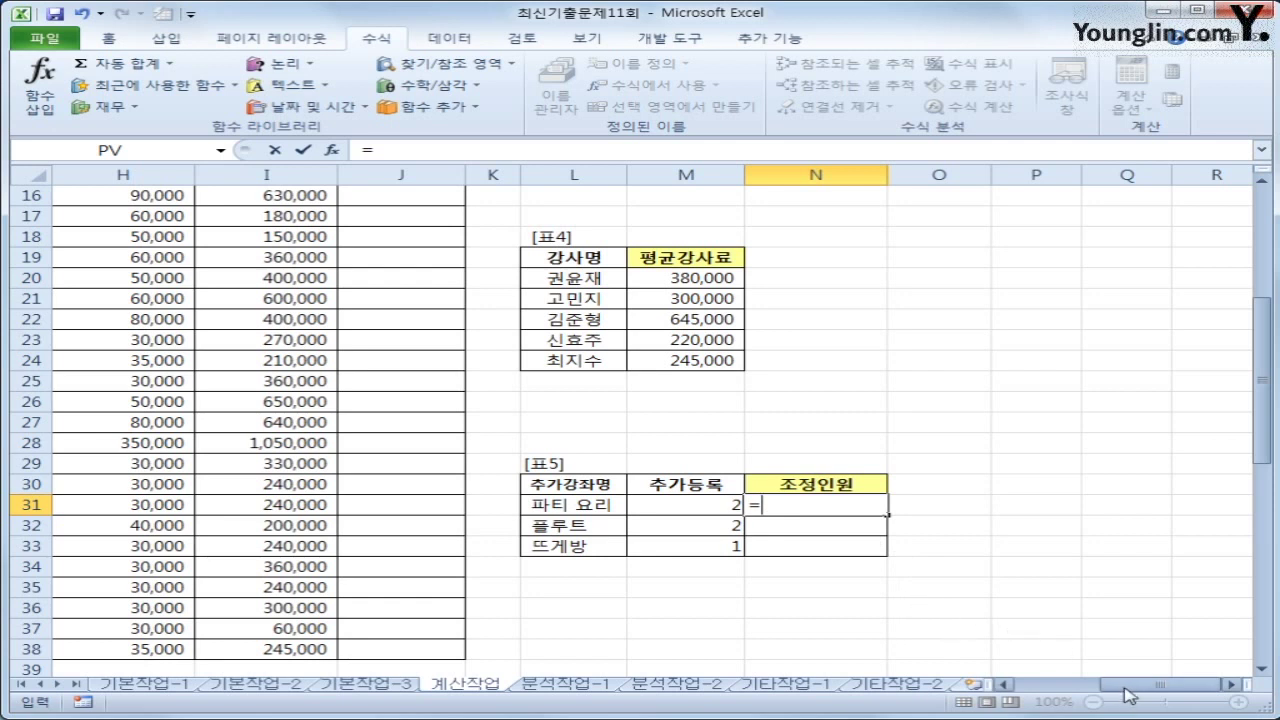
pyautogui.moveTo(1128, 694); pyautogui.dragTo(1128, 692)
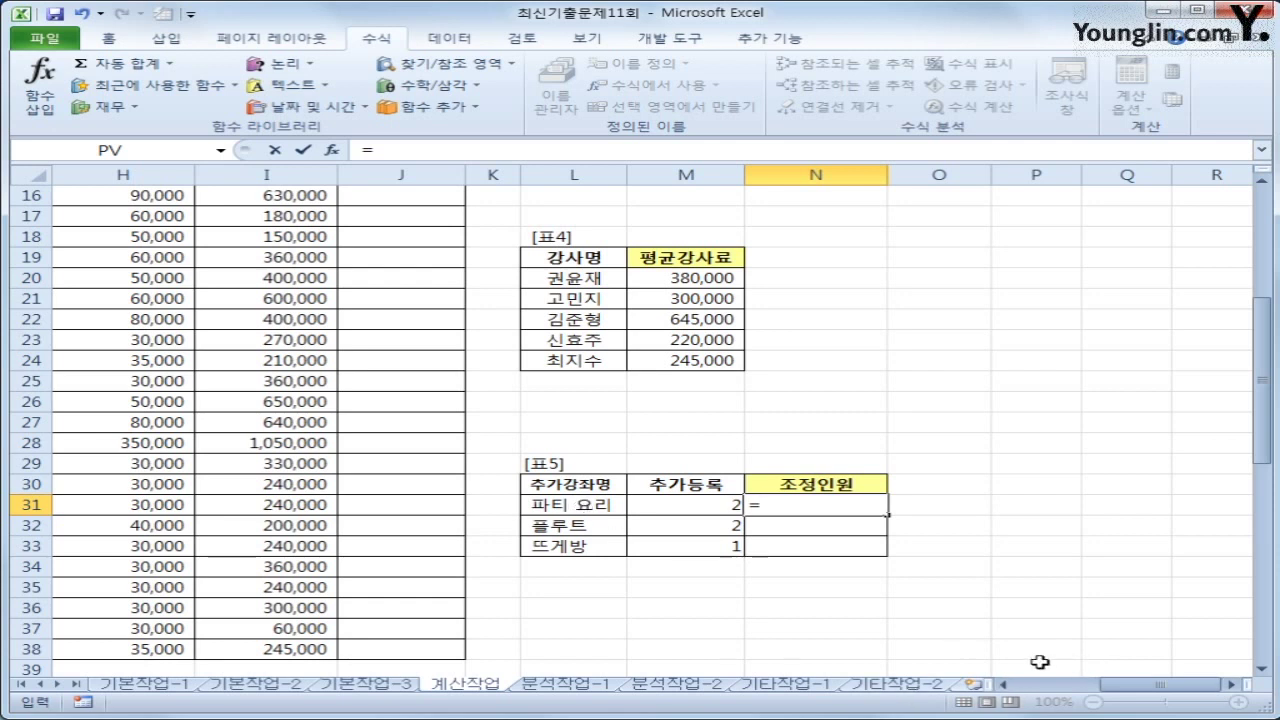
pyautogui.moveTo(1153, 690); pyautogui.dragTo(1090, 690)
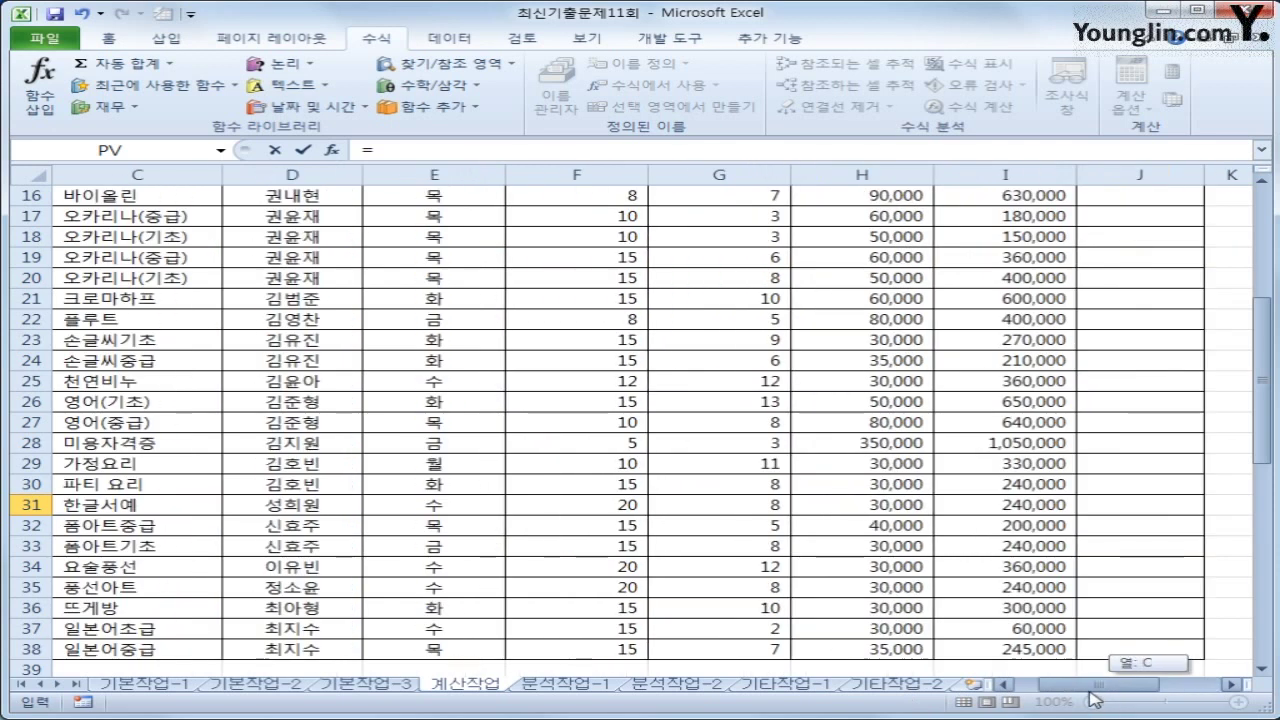
pyautogui.scroll(4, 829, 560)
pyautogui.click(733, 363)
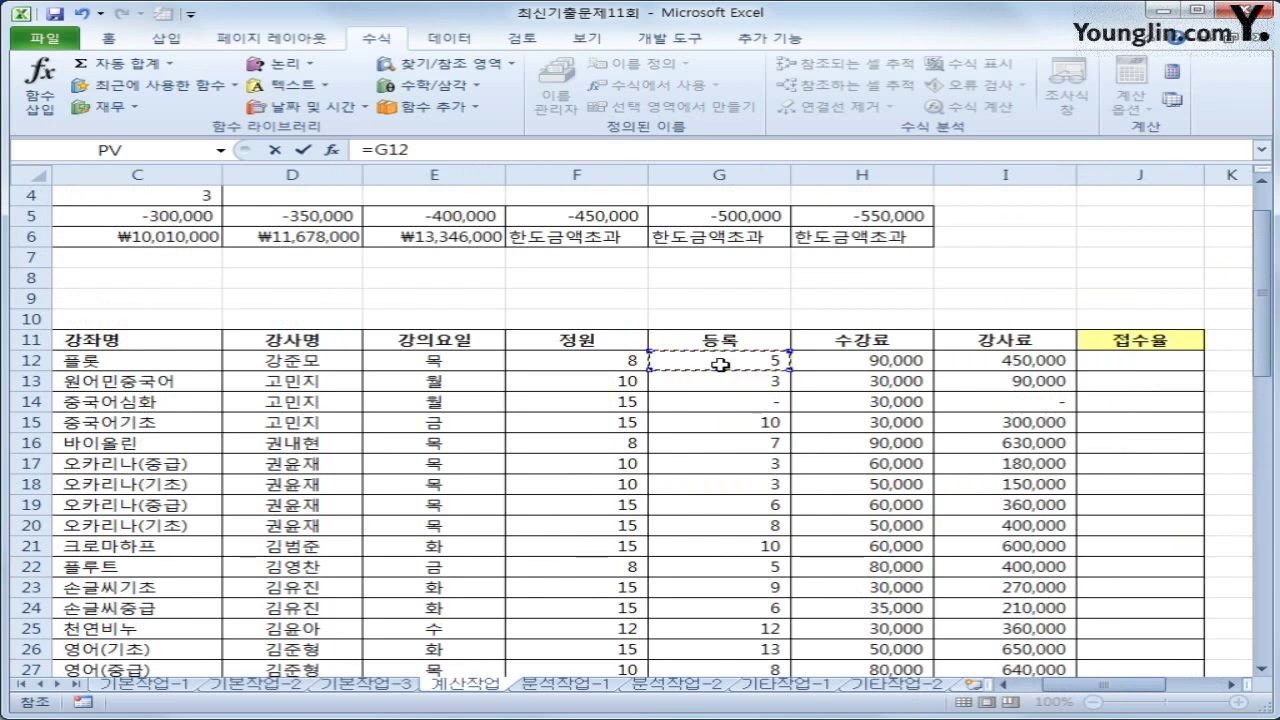
pyautogui.moveTo(1100, 684); pyautogui.dragTo(1148, 686)
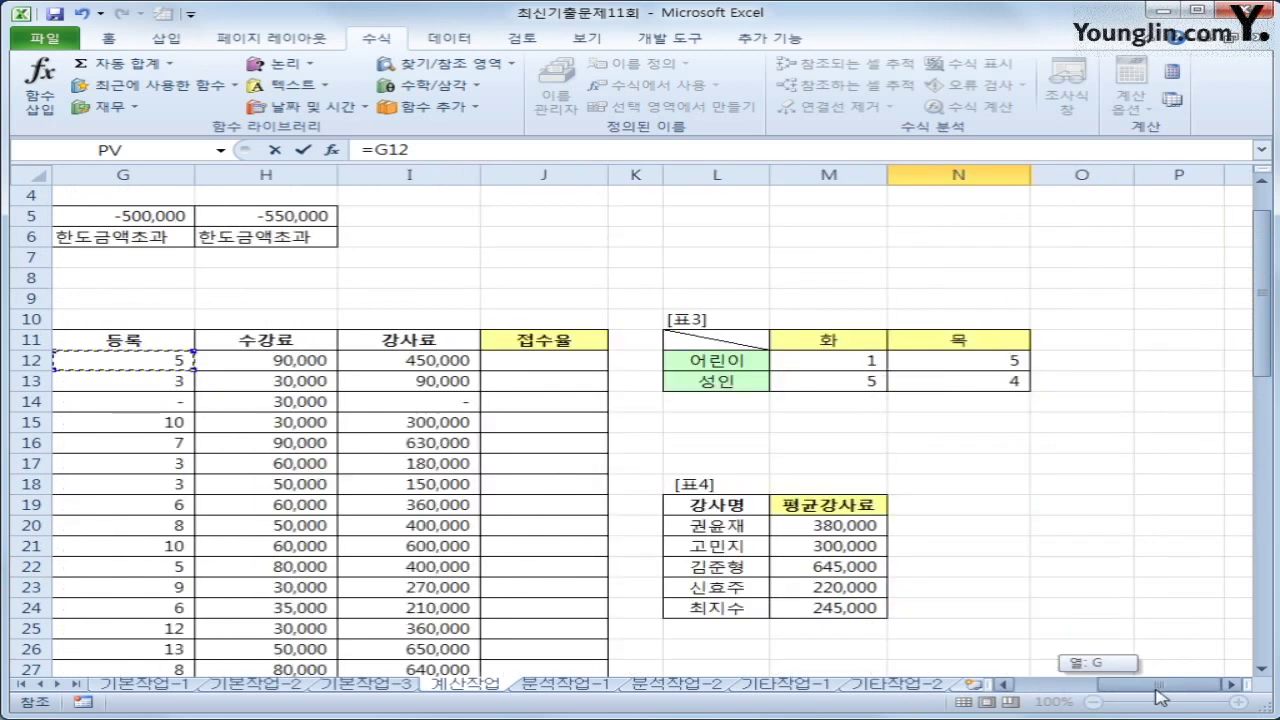
pyautogui.scroll(-4, 1110, 645)
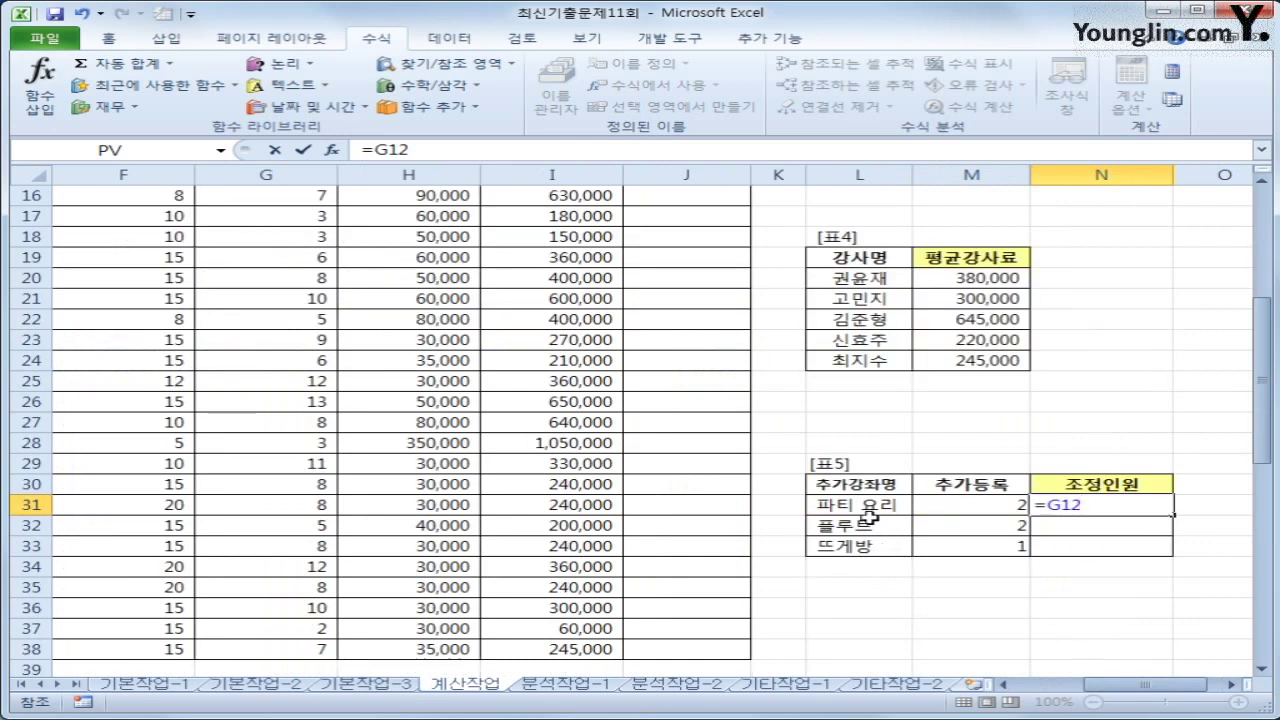
pyautogui.moveTo(1113, 689)
pyautogui.mouseDown()
pyautogui.moveTo(1075, 689)
pyautogui.moveTo(1121, 688)
pyautogui.mouseUp()
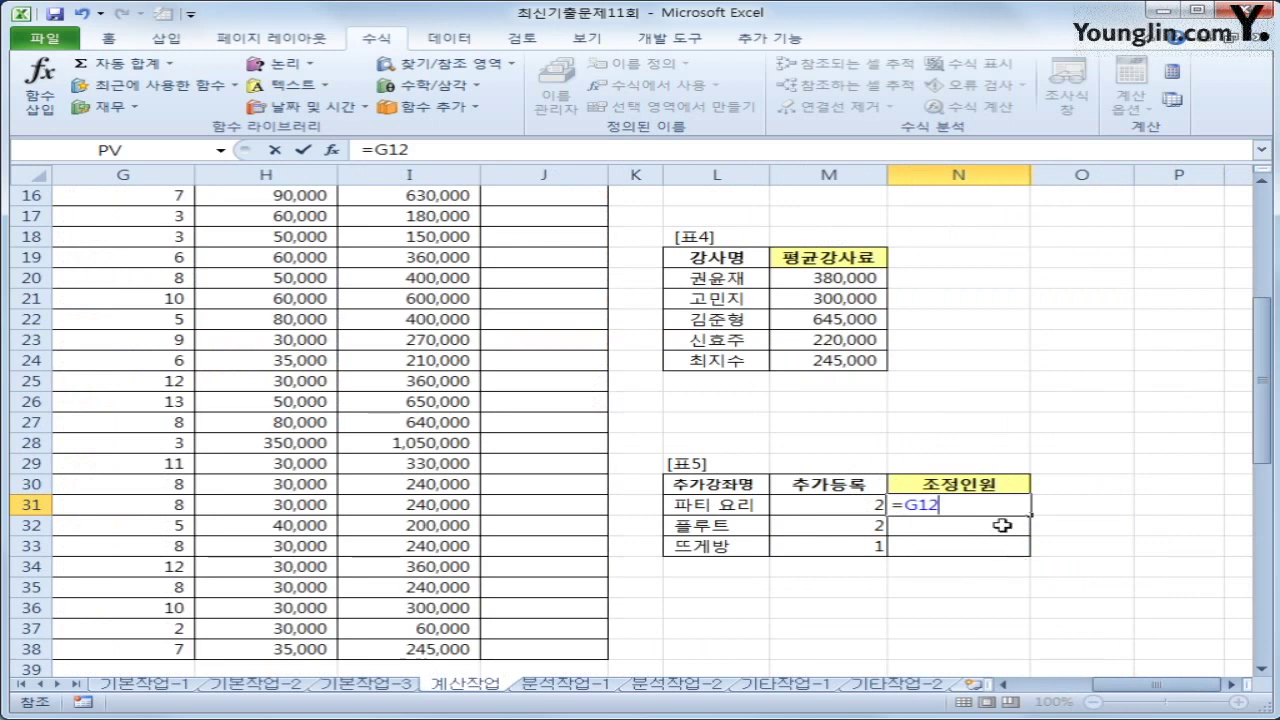
pyautogui.press('BackSpace')
pyautogui.press('BackSpace')
pyautogui.press('BackSpace')
# - Begin the N31 formula with INDEX, using the 등록 data of 표2 as the absolute array $G$12:$G$38
pyautogui.write('inde')
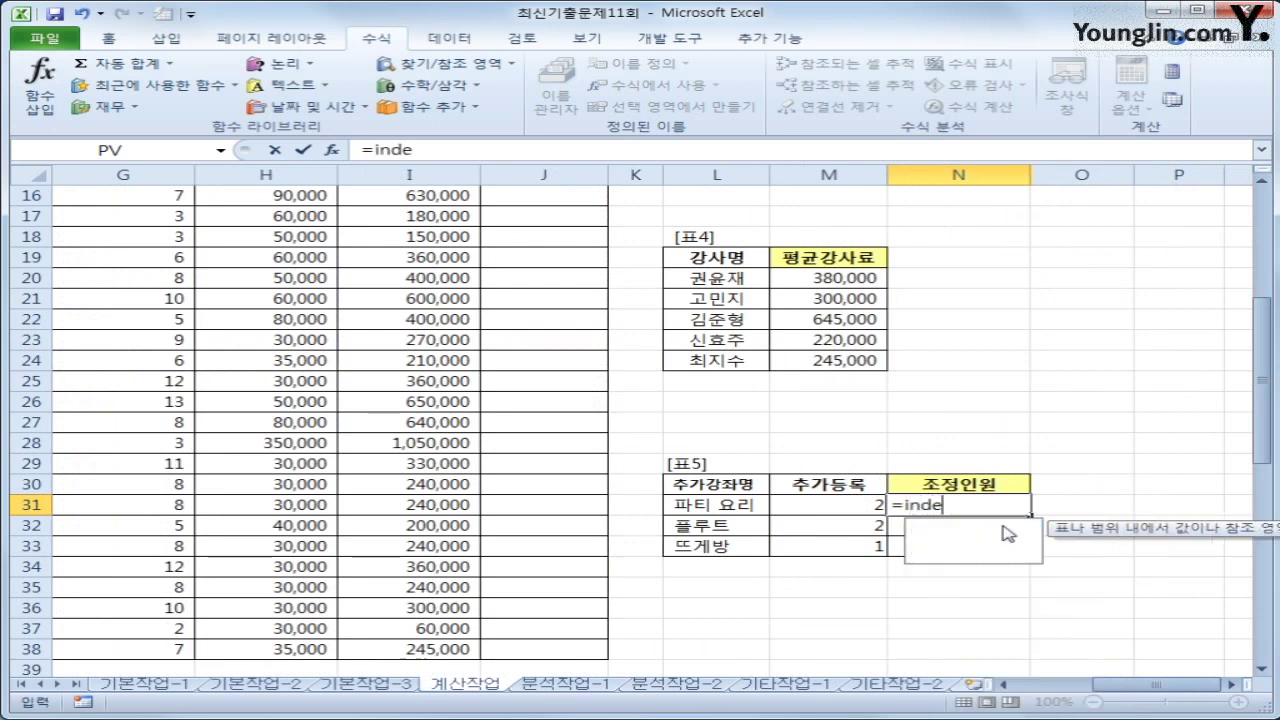
pyautogui.press('Tab')
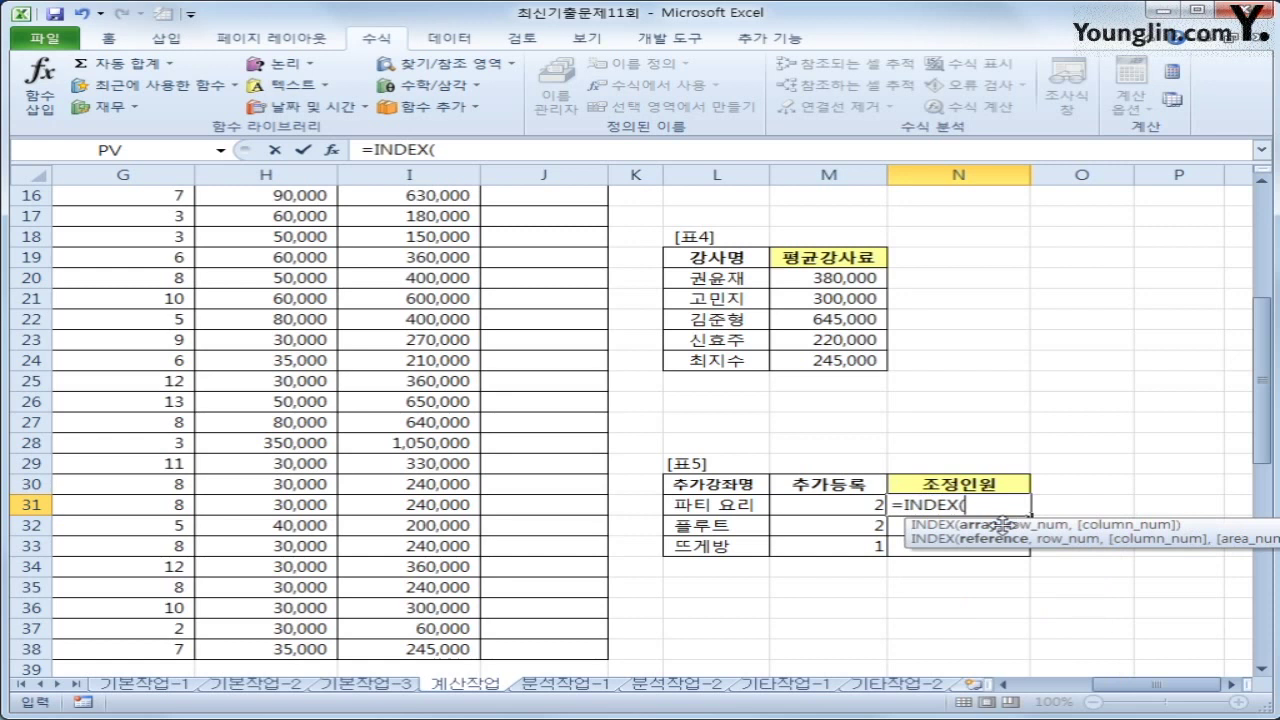
pyautogui.moveTo(1125, 685); pyautogui.dragTo(1075, 685)
pyautogui.scroll(3, 782, 480)
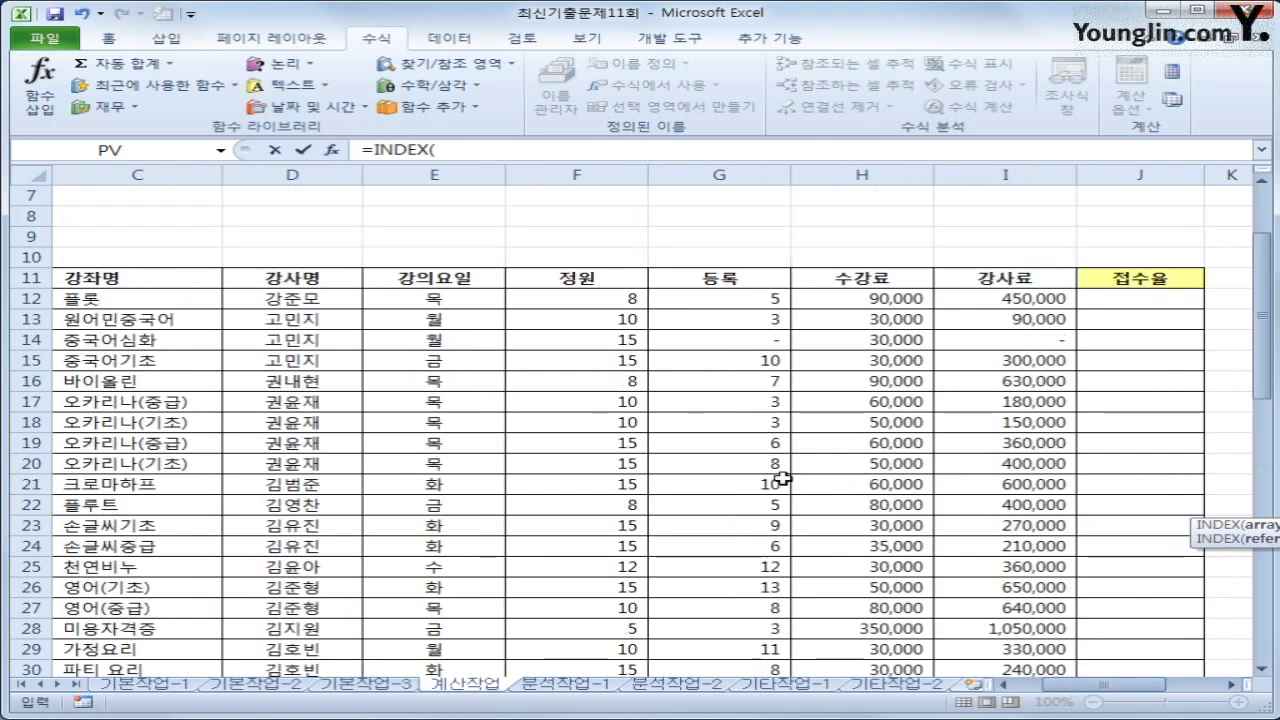
pyautogui.moveTo(710, 300); pyautogui.dragTo(720, 629)
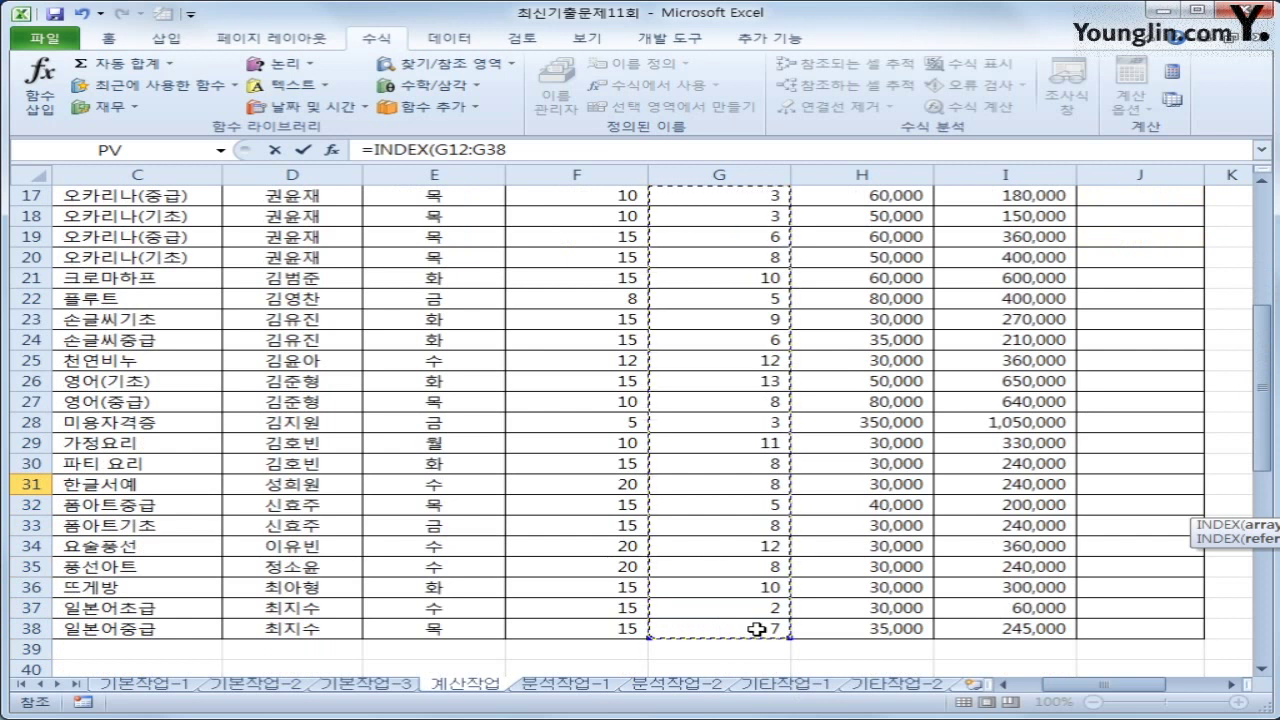
pyautogui.press('F4')
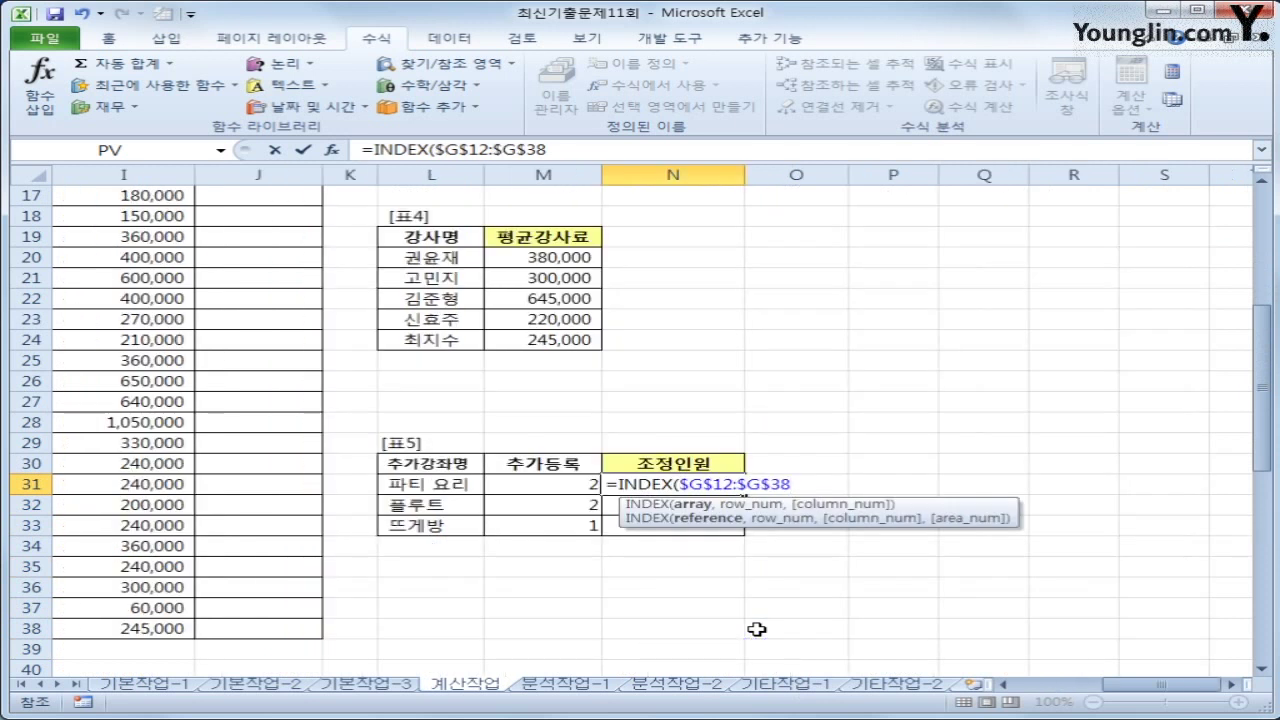
# - Nest MATCH as the INDEX row number, with the 추가강좌명 cell L31 as the lookup value
pyautogui.write(',')
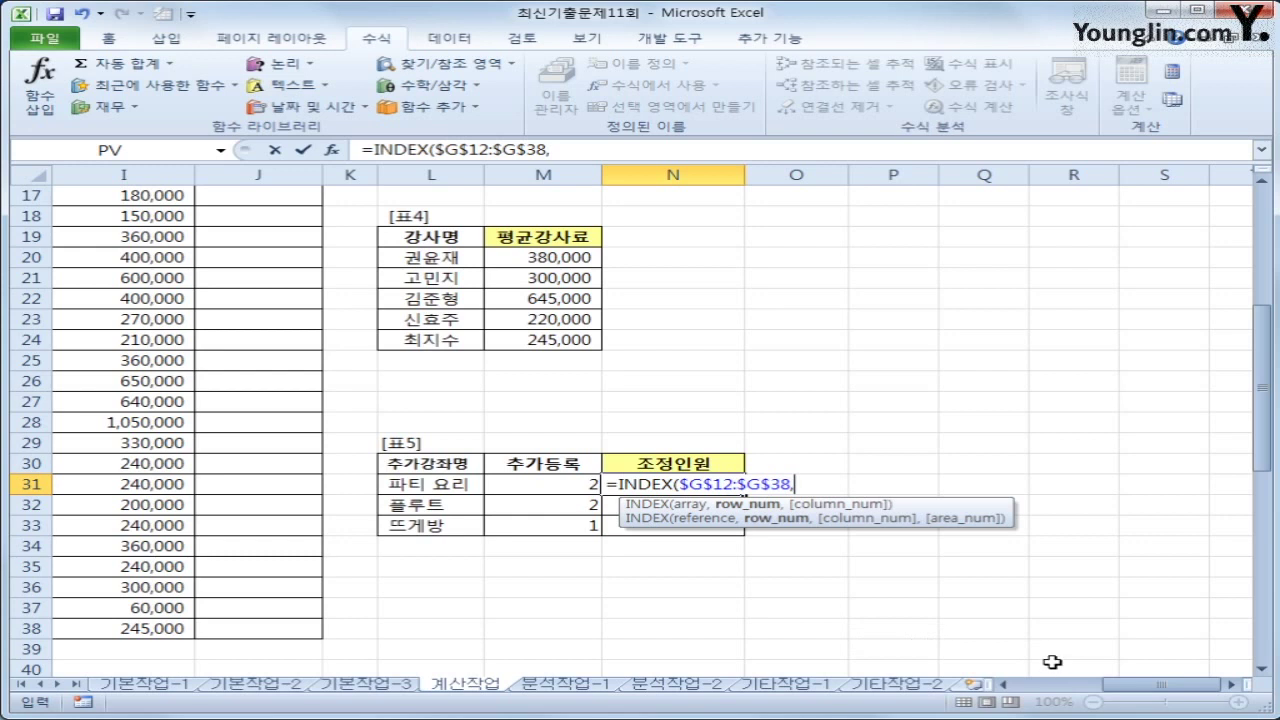
pyautogui.write('ma')
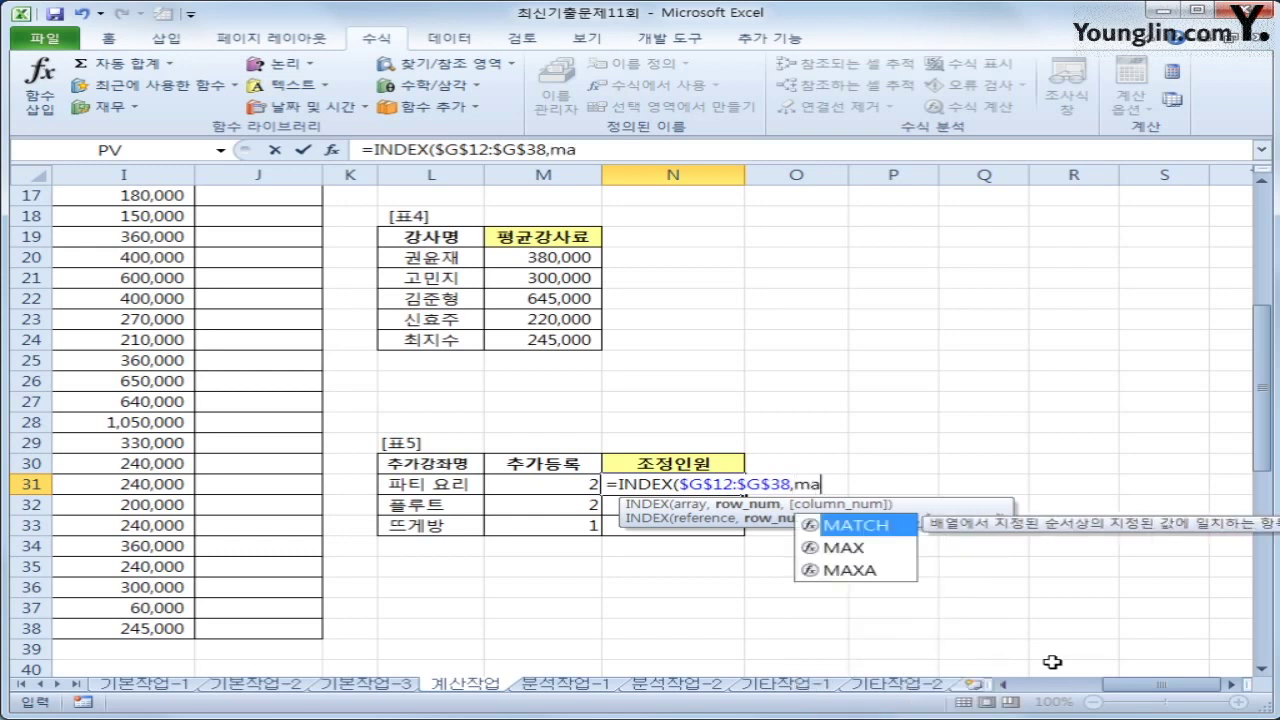
pyautogui.press('Tab')
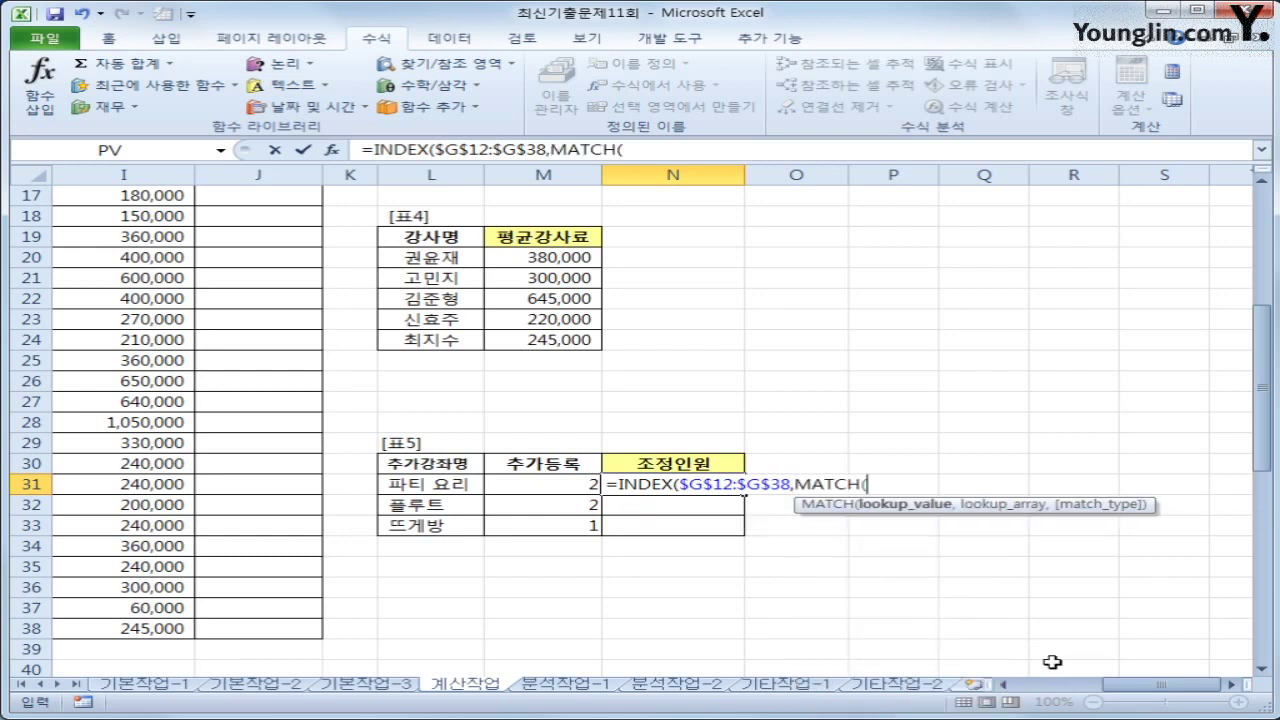
pyautogui.click(466, 487)
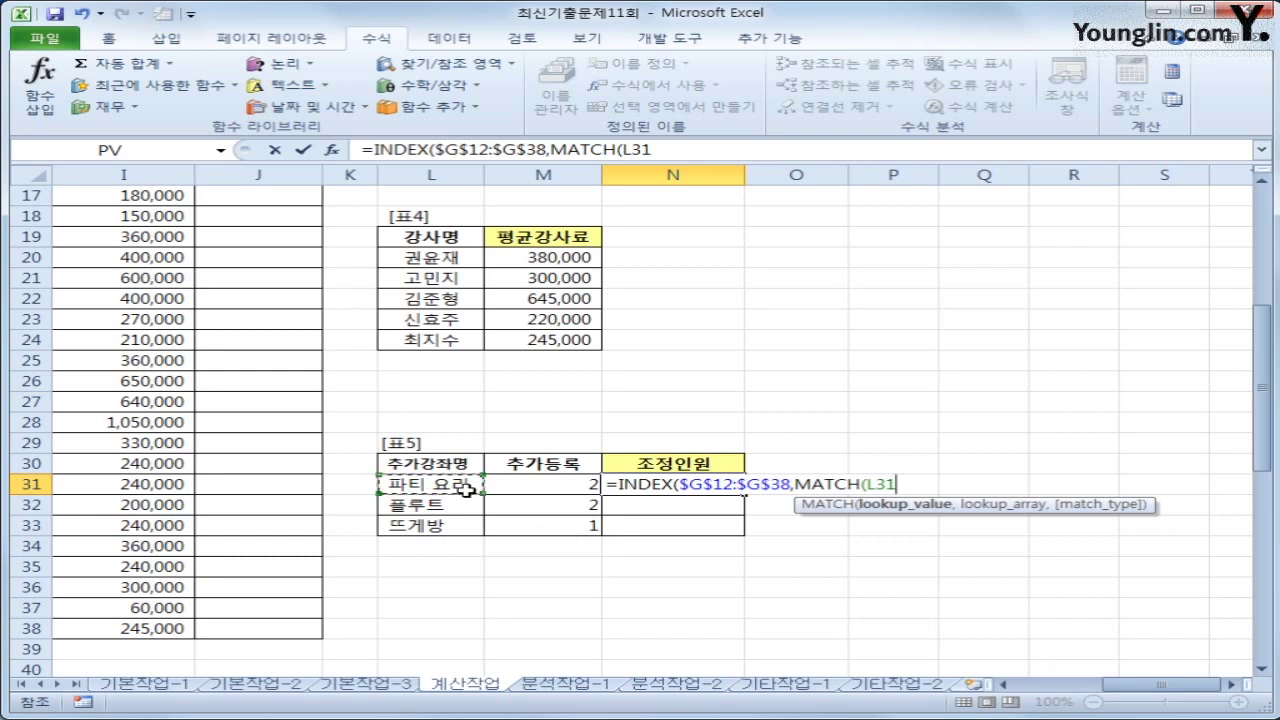
pyautogui.write(',')
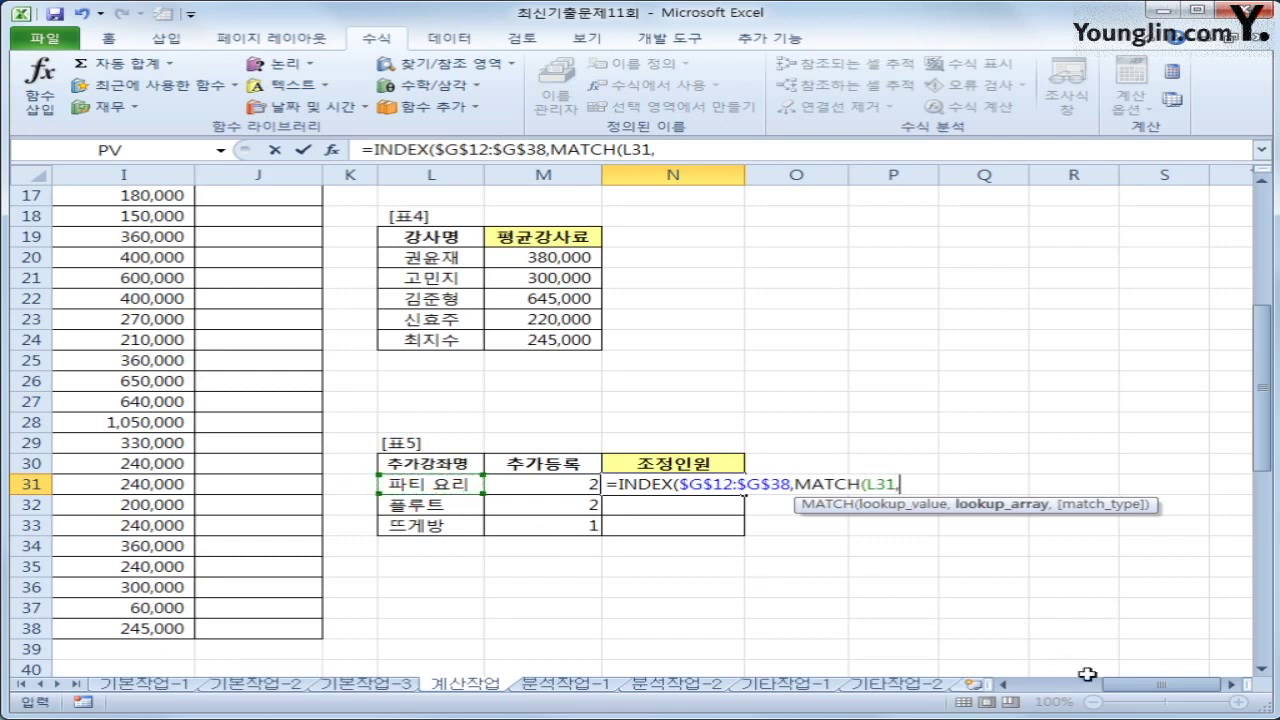
# - Set the MATCH lookup array to the 강좌명 data of 표2 as the absolute range $C$12:$C$38
pyautogui.moveTo(1135, 685); pyautogui.dragTo(1045, 688)
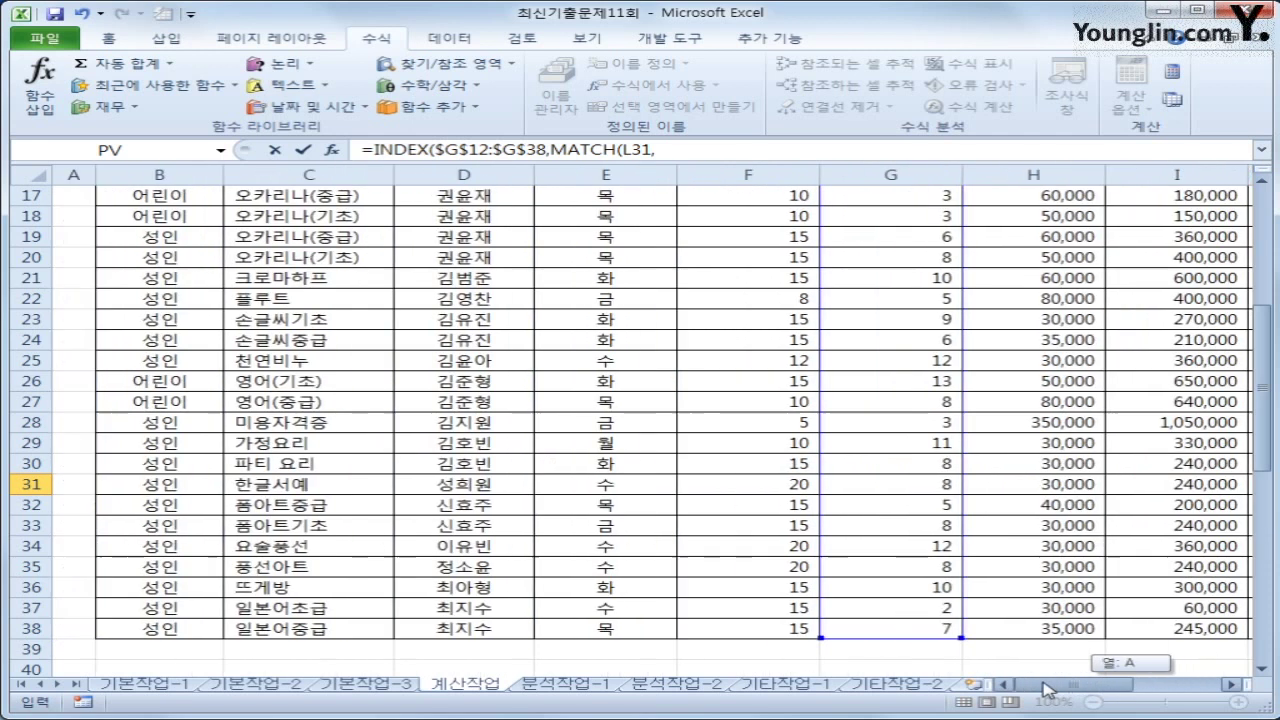
pyautogui.scroll(4, 699, 549)
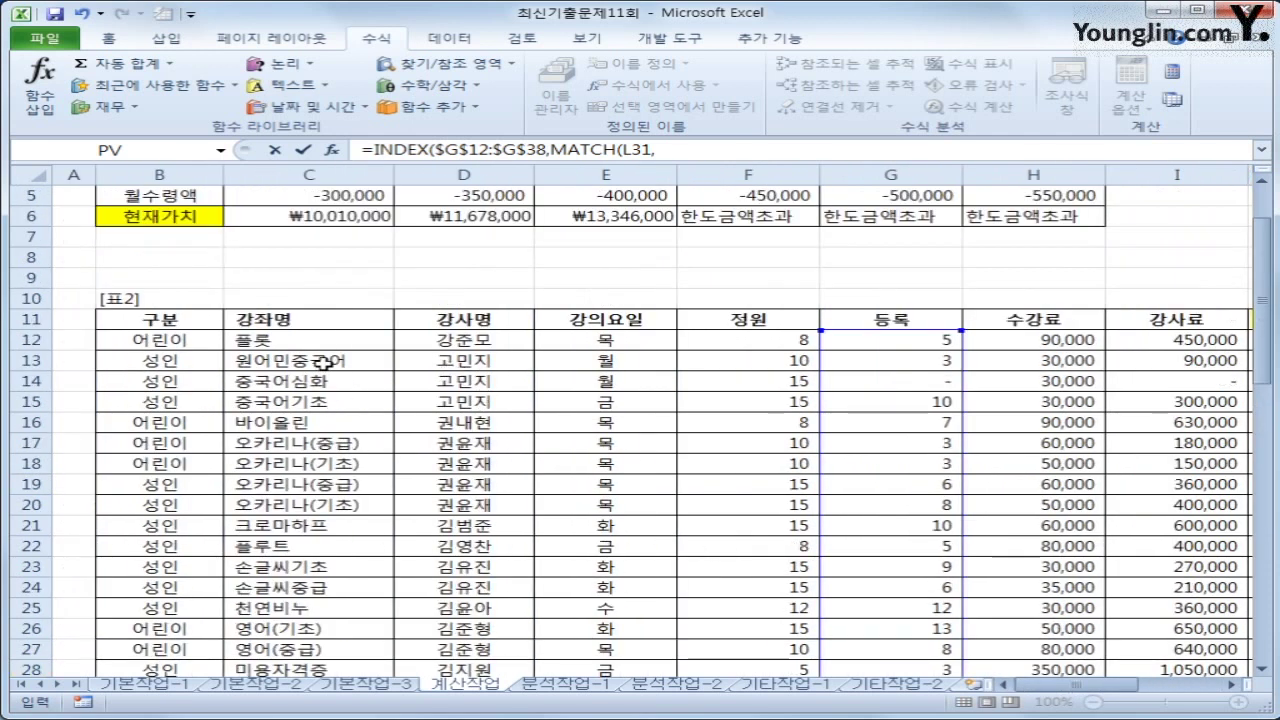
pyautogui.moveTo(333, 346); pyautogui.dragTo(326, 591)
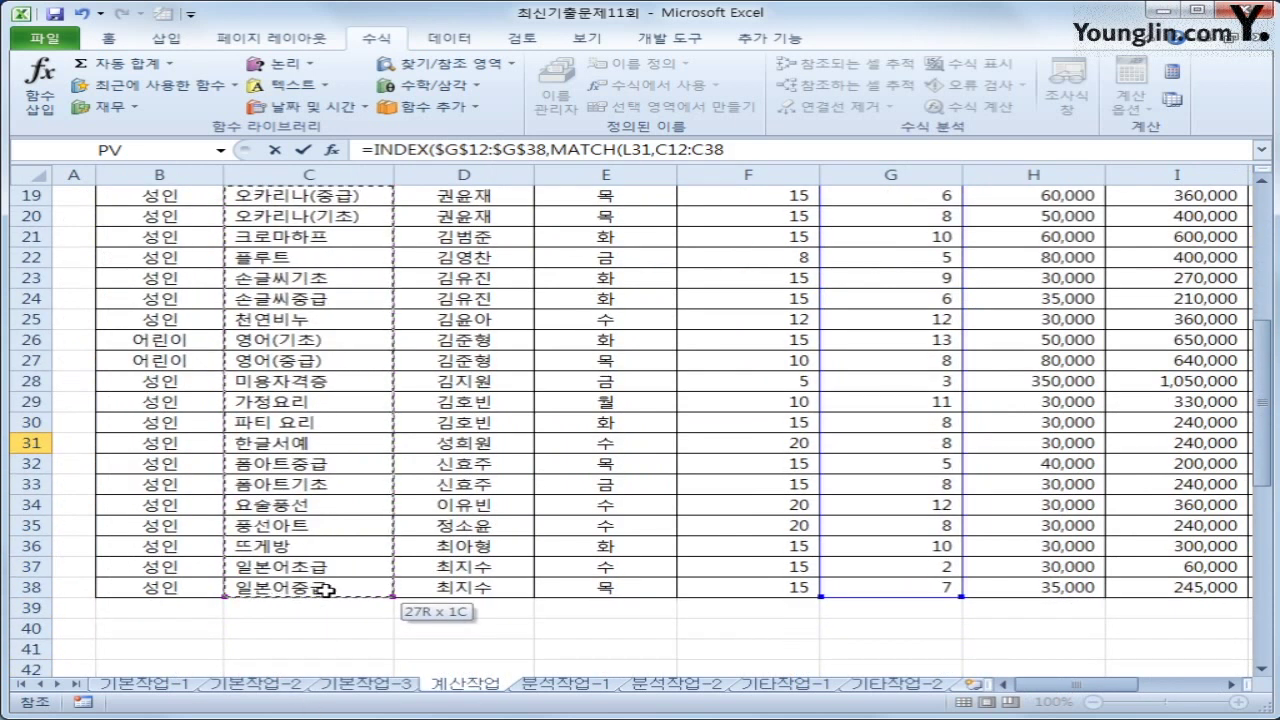
pyautogui.scroll(2, 341, 261)
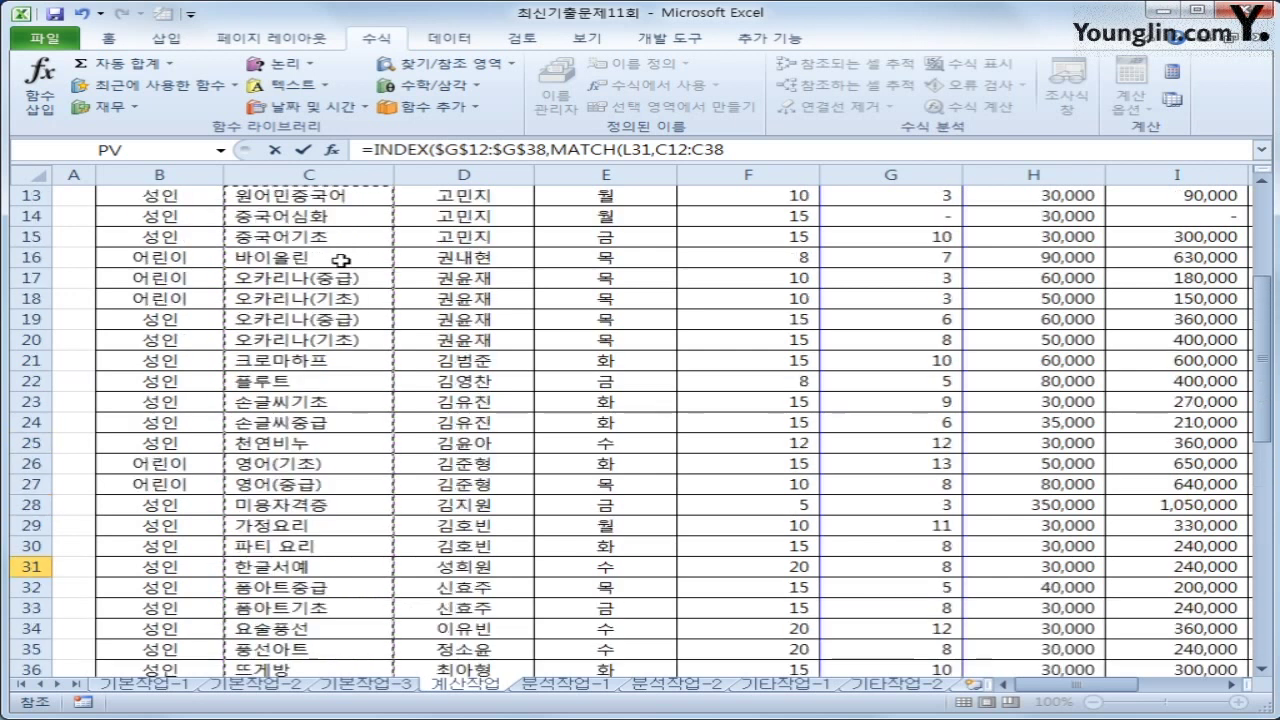
pyautogui.scroll(1, 341, 261)
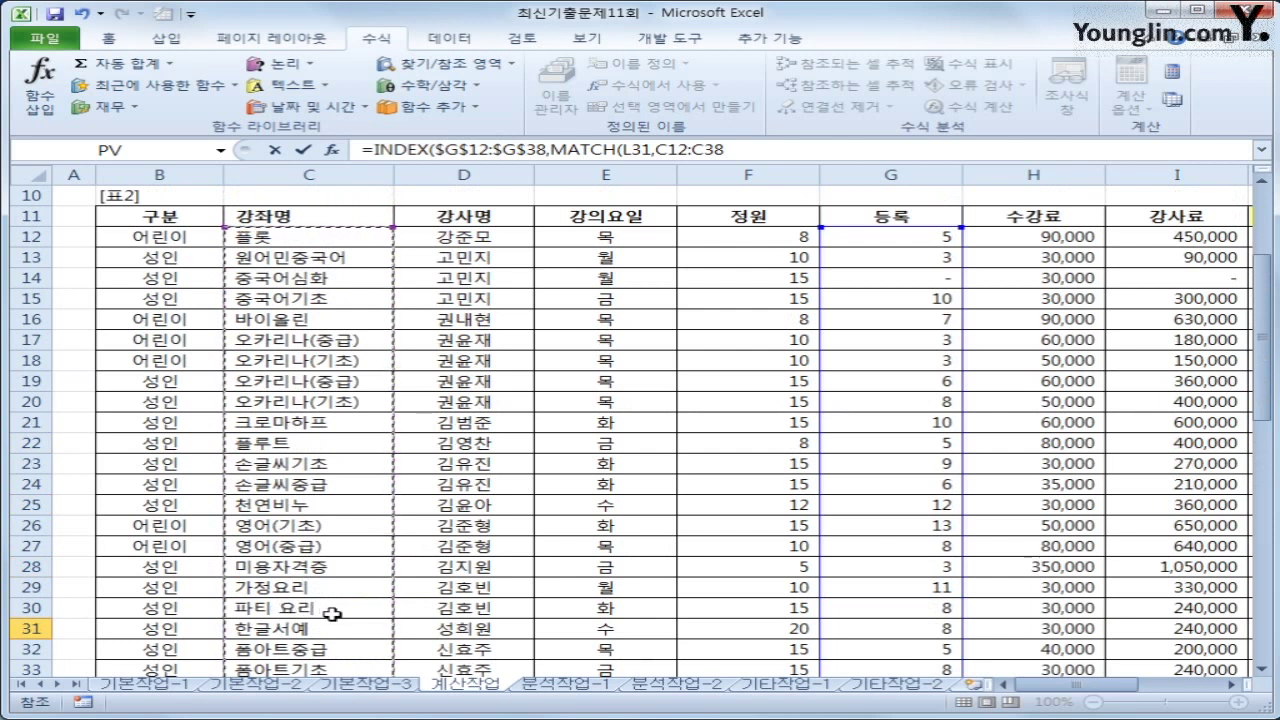
pyautogui.press('F4')
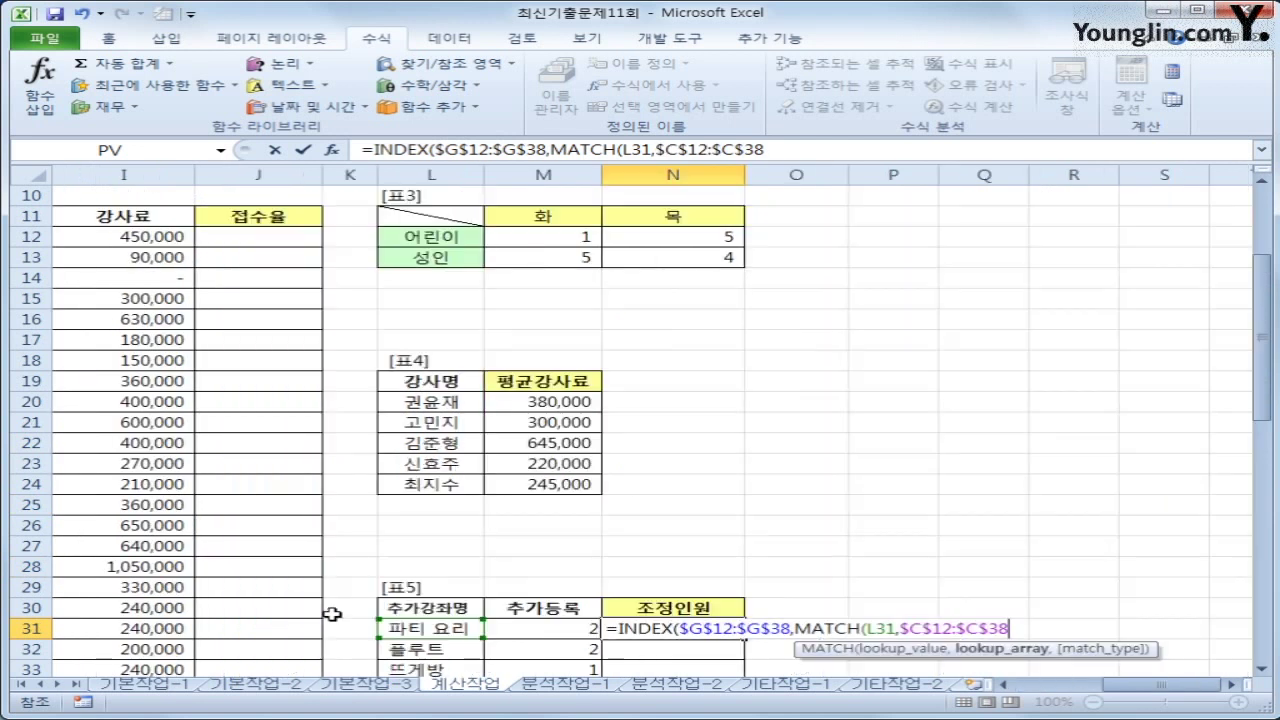
# - Complete the N31 formula with match type 0 for an exact match, close both functions and enter it
pyautogui.write(',')
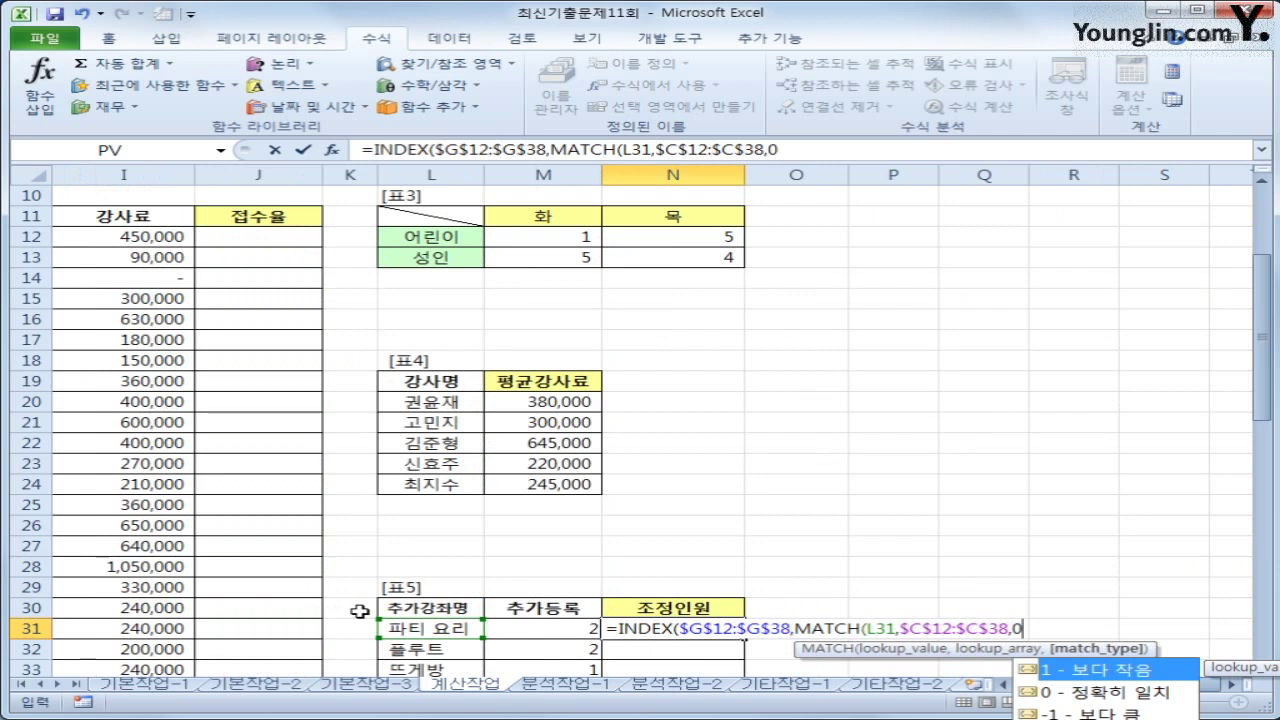
pyautogui.write('0)')
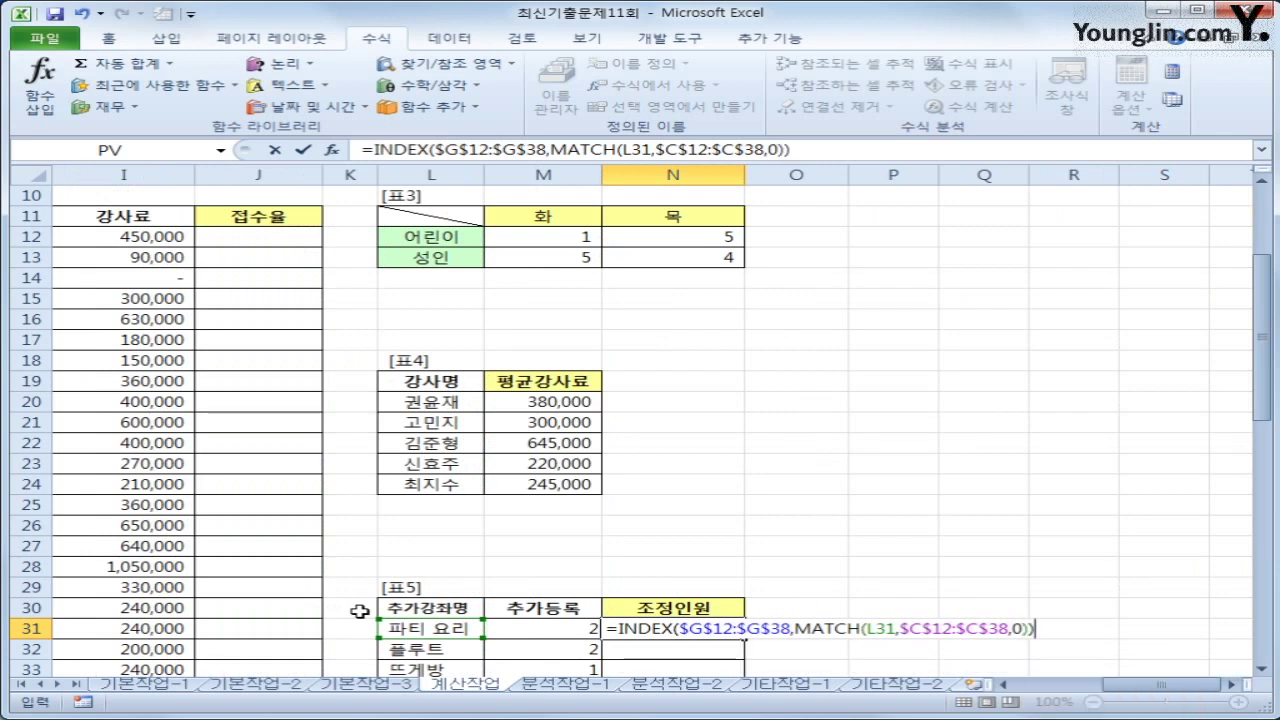
pyautogui.press('Return')
pyautogui.press('Up')
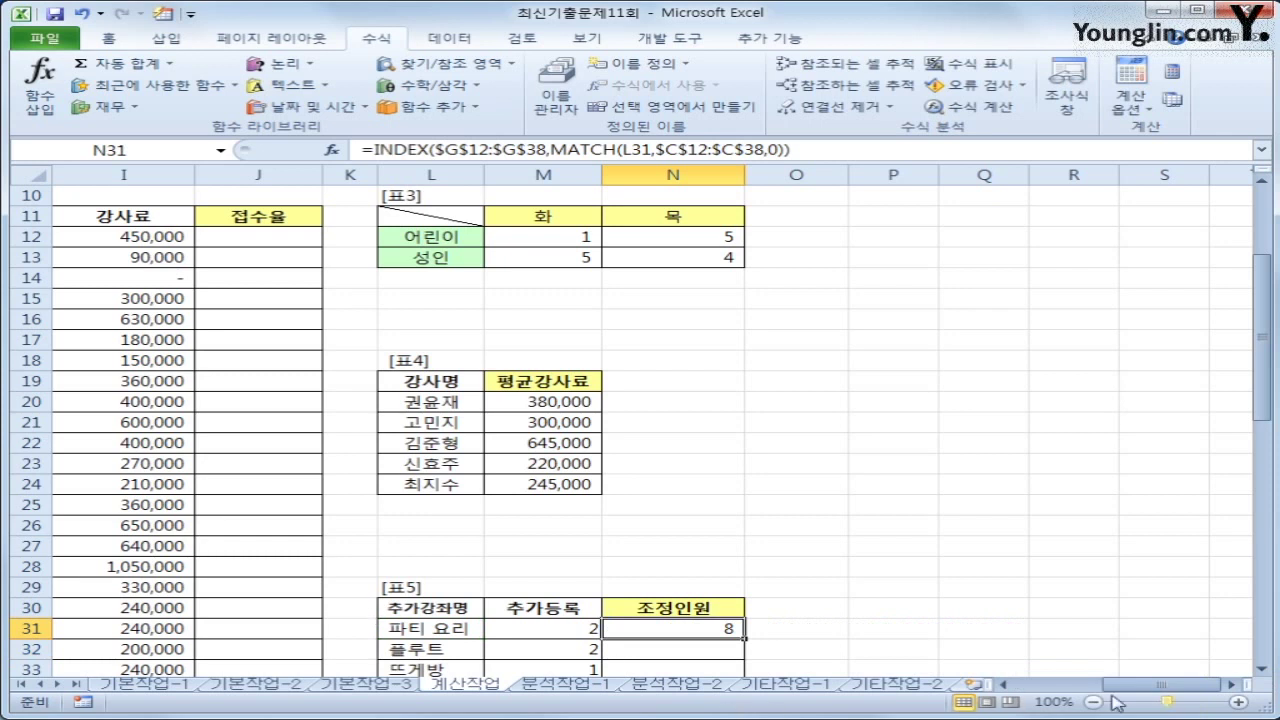
# - Check the 등록 value of 파티 요리 in 표2 and fill the N31 formula down to N33
pyautogui.moveTo(1120, 686); pyautogui.dragTo(1060, 686)
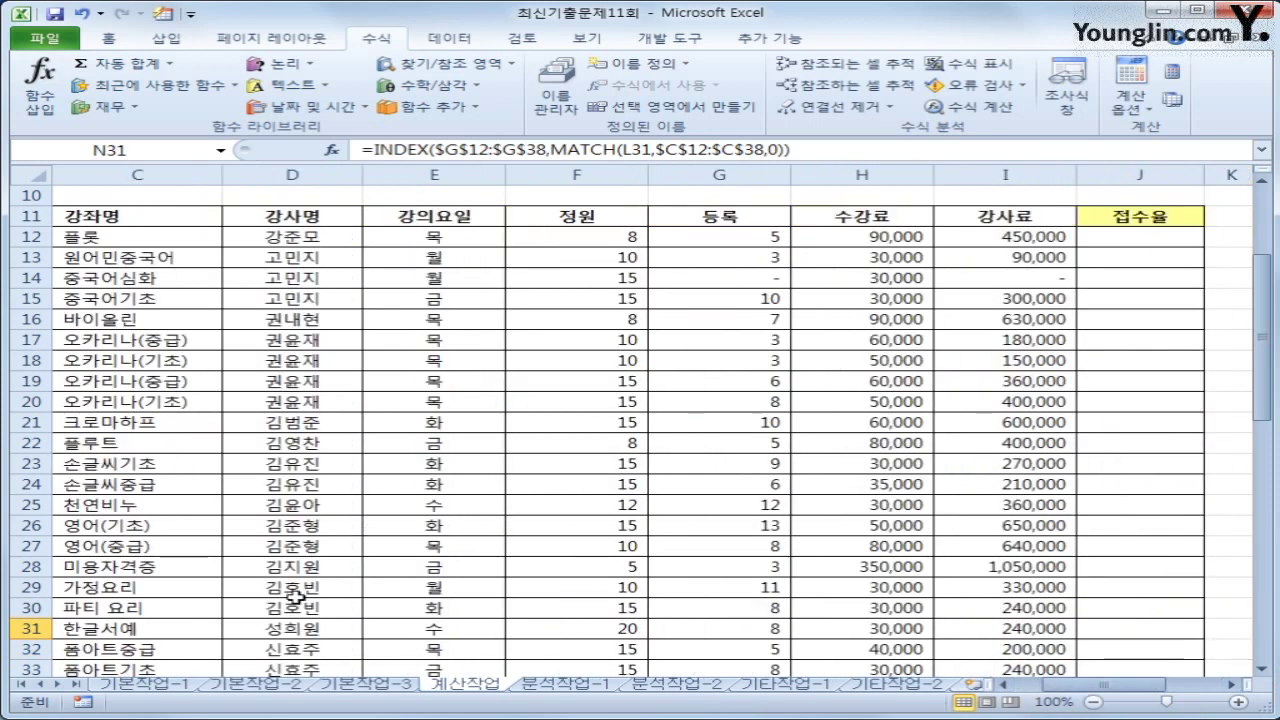
pyautogui.moveTo(146, 606); pyautogui.dragTo(708, 608)
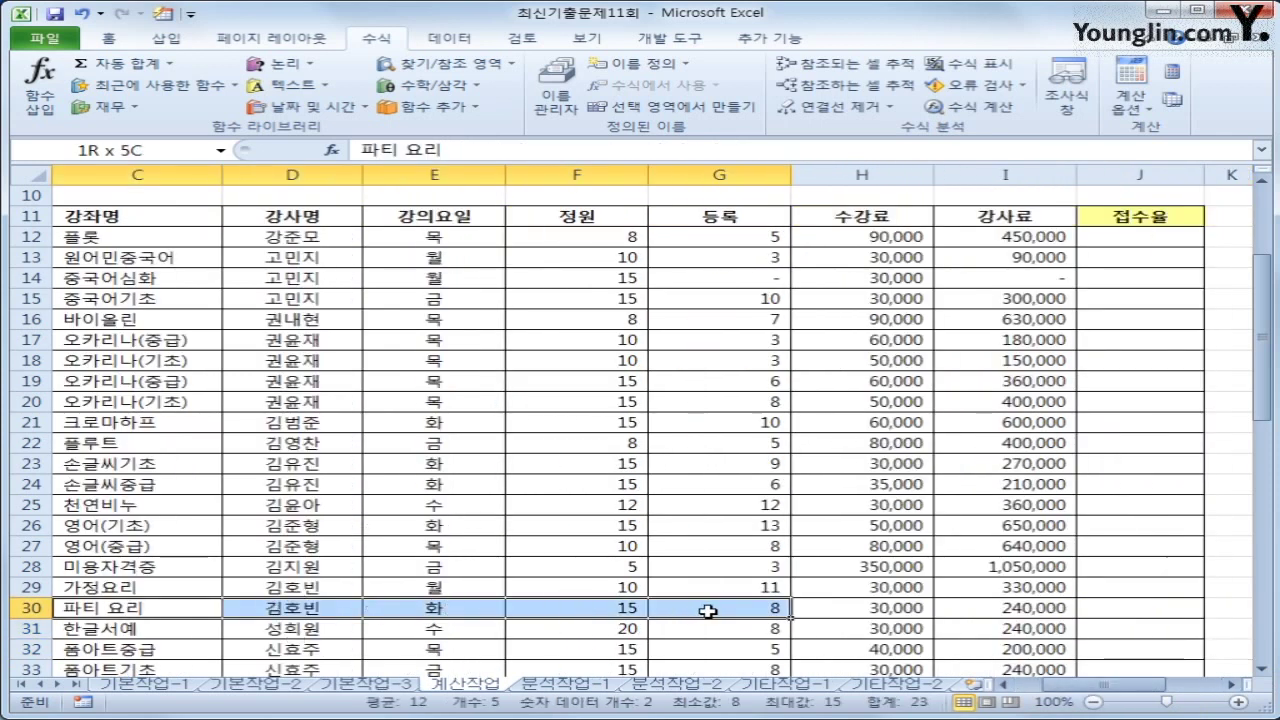
pyautogui.click(712, 608)
pyautogui.scroll(-4, 890, 610)
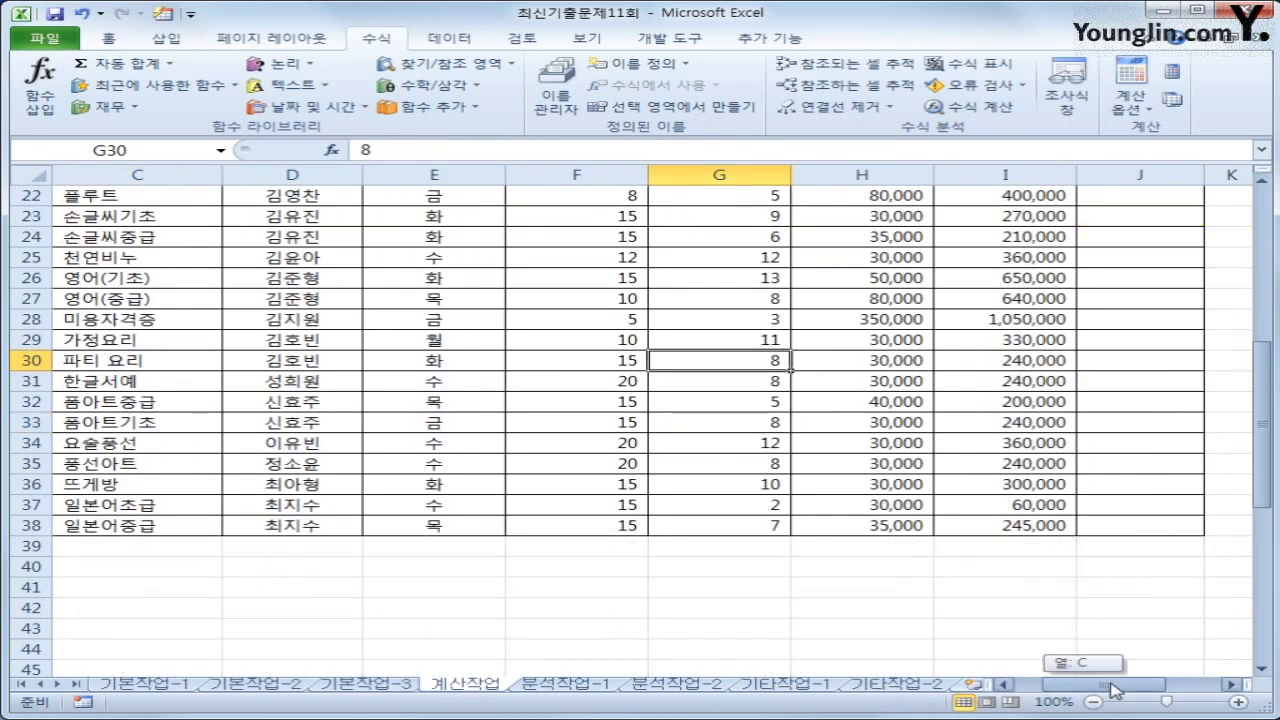
pyautogui.moveTo(1089, 688); pyautogui.dragTo(1130, 688)
pyautogui.click(1010, 390)
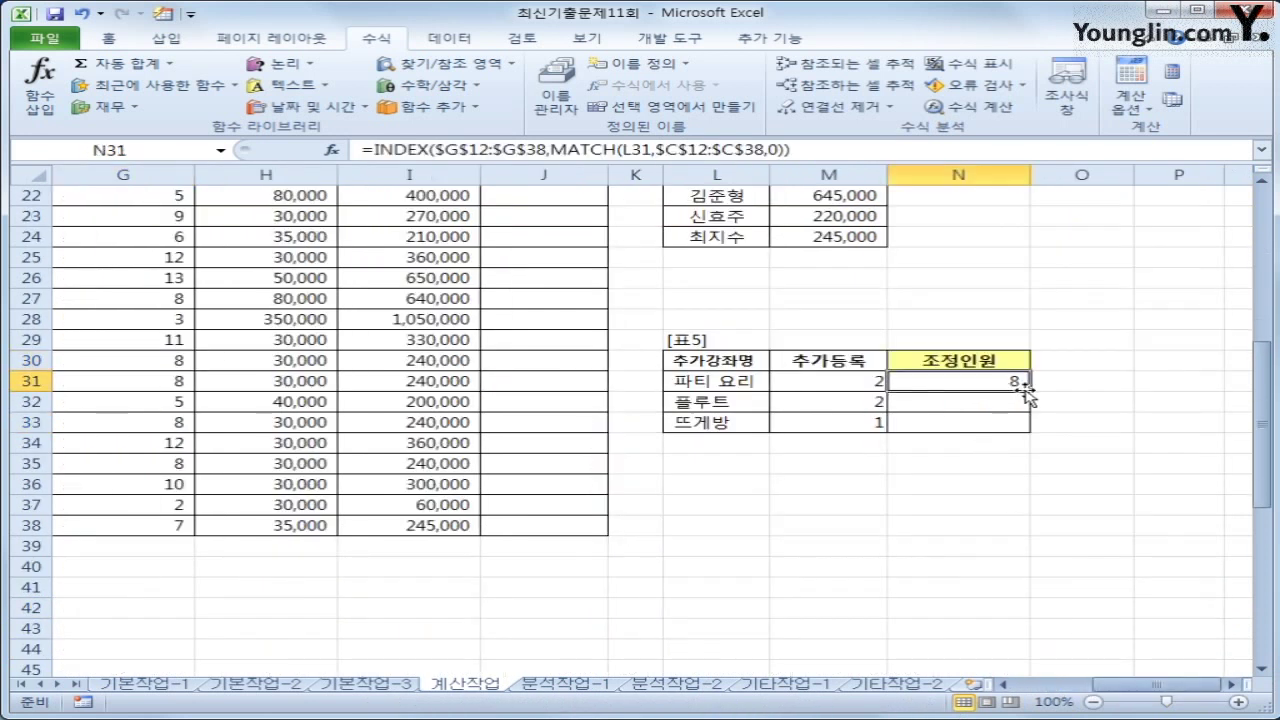
pyautogui.moveTo(1022, 392); pyautogui.dragTo(1026, 431)
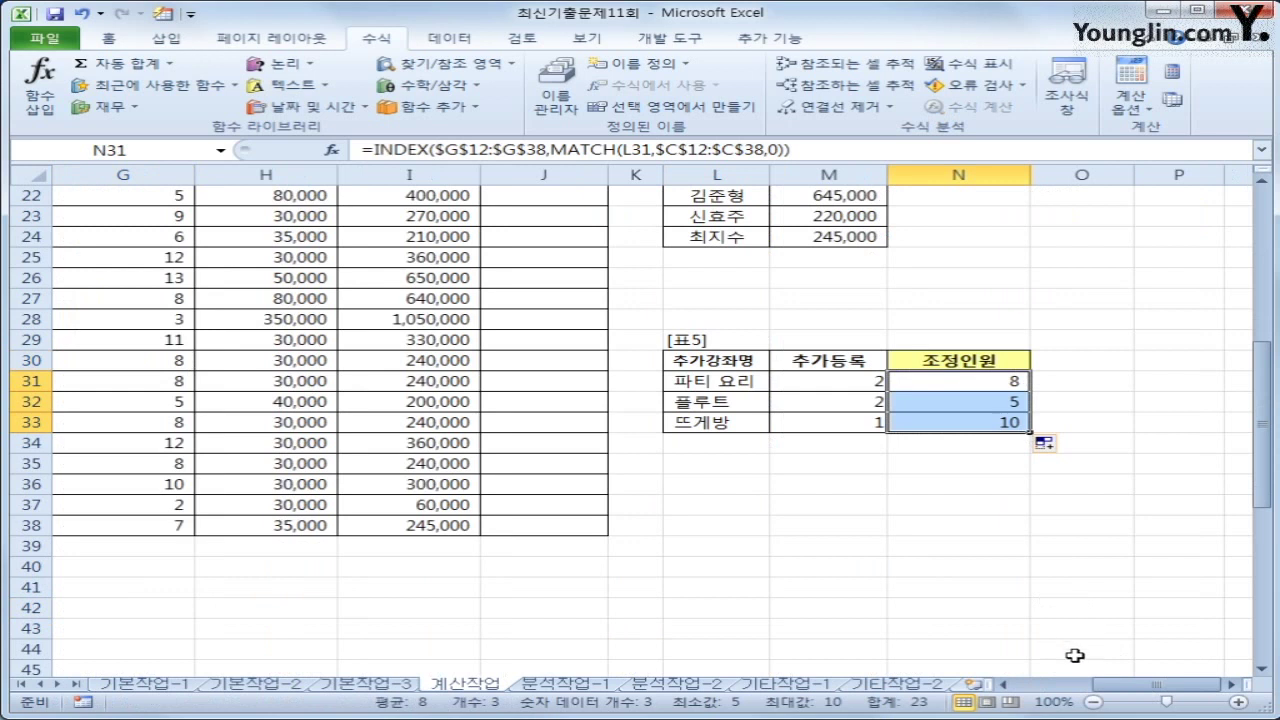
# - Compare the 등록 values of 뜨게방 and 플루트 in 표2 with the 조정인원 results in 표5
pyautogui.moveTo(1143, 688); pyautogui.dragTo(1090, 688)
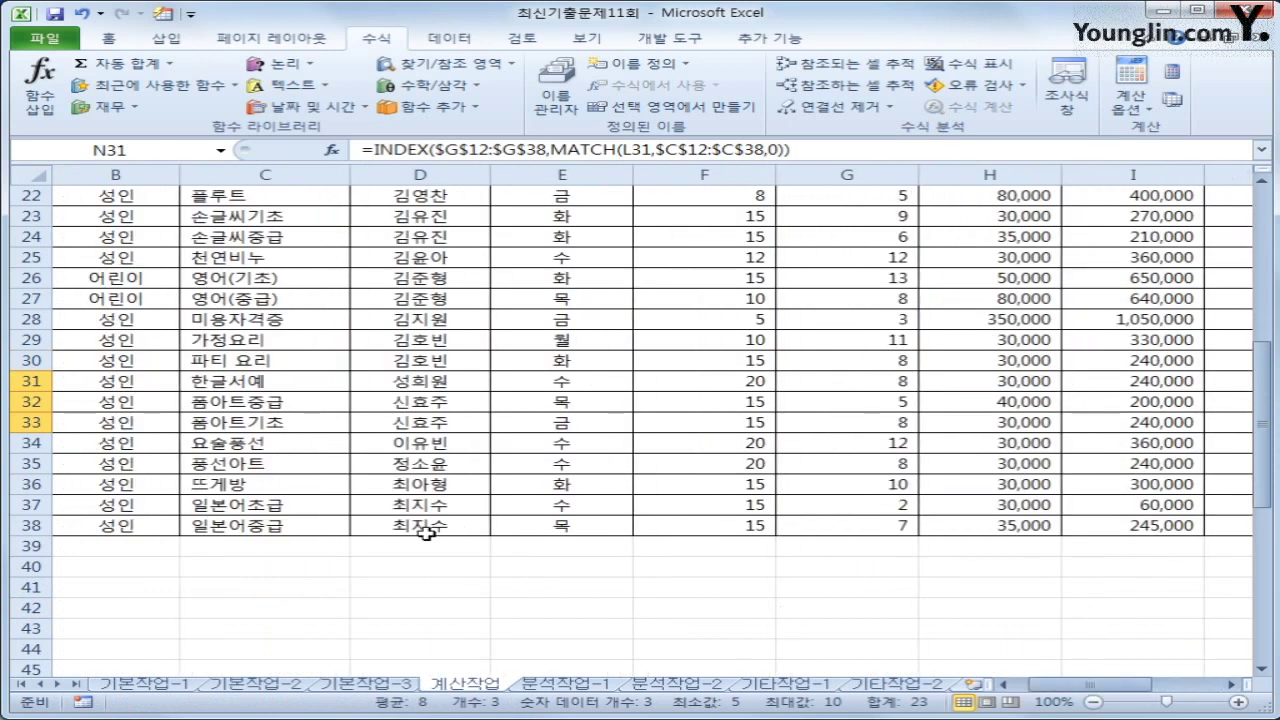
pyautogui.click(830, 486)
pyautogui.scroll(2, 866, 485)
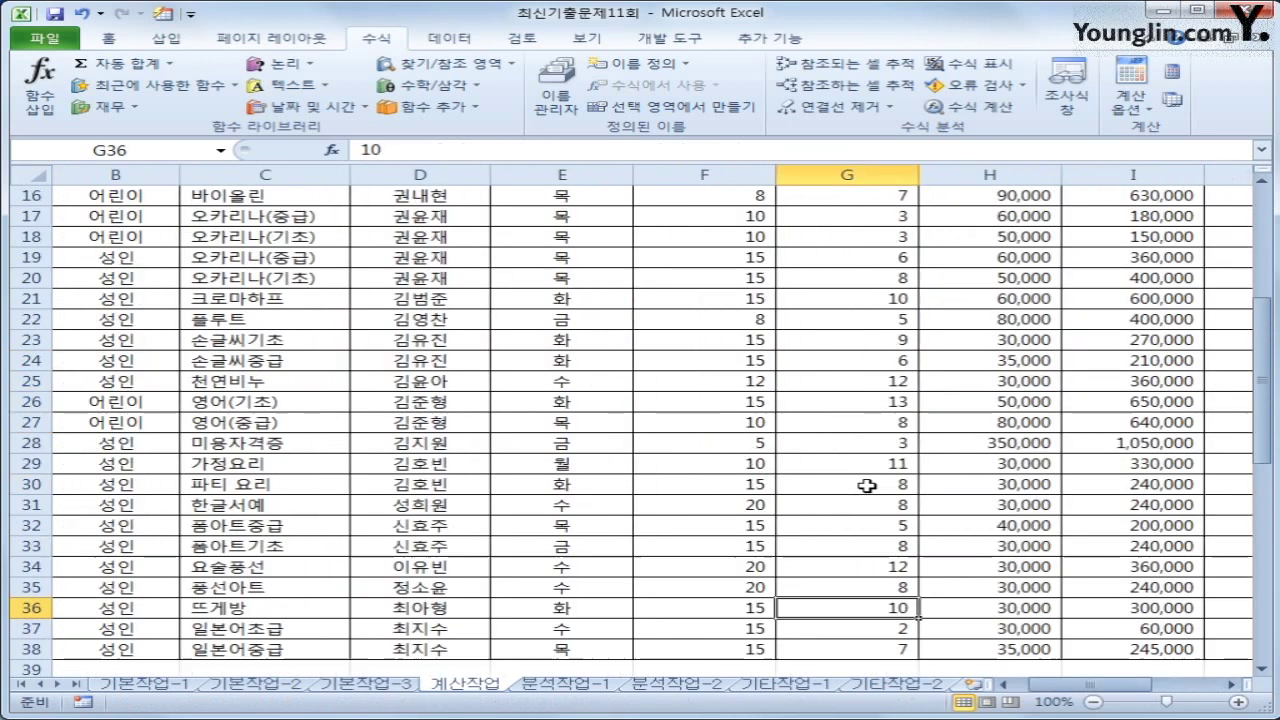
pyautogui.click(866, 320)
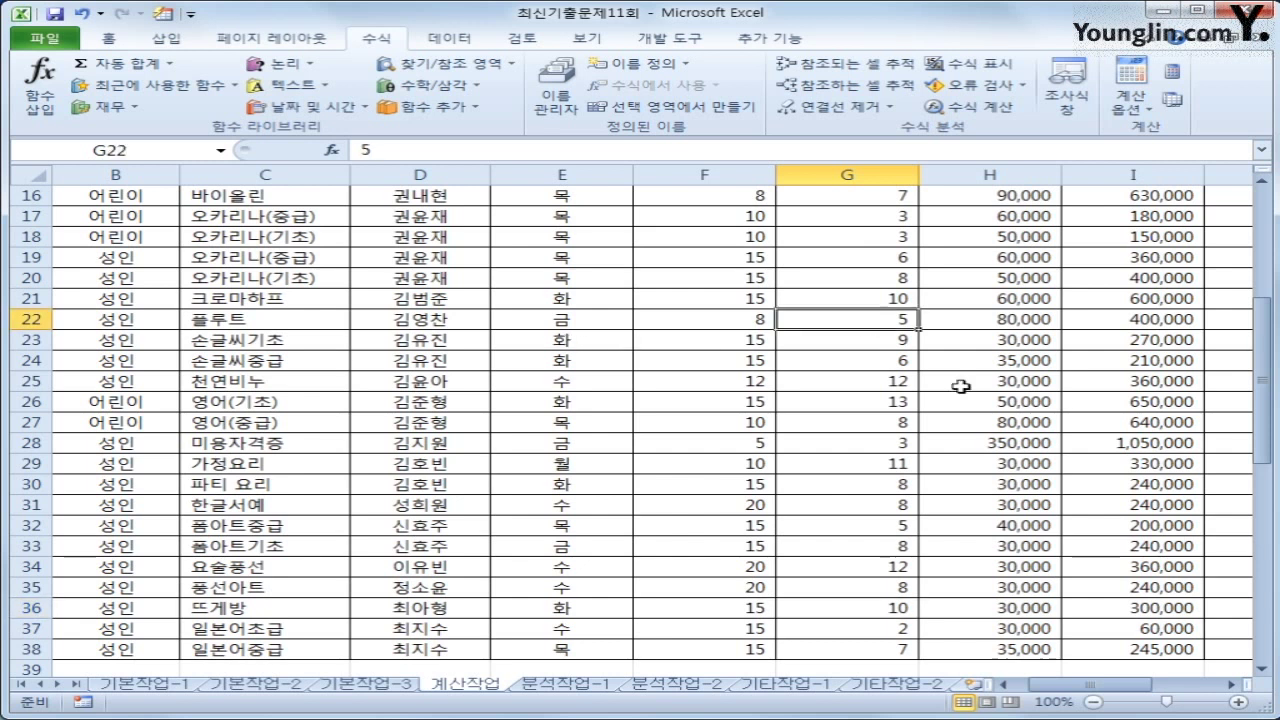
pyautogui.moveTo(1061, 688); pyautogui.dragTo(1126, 688)
pyautogui.click(960, 545)
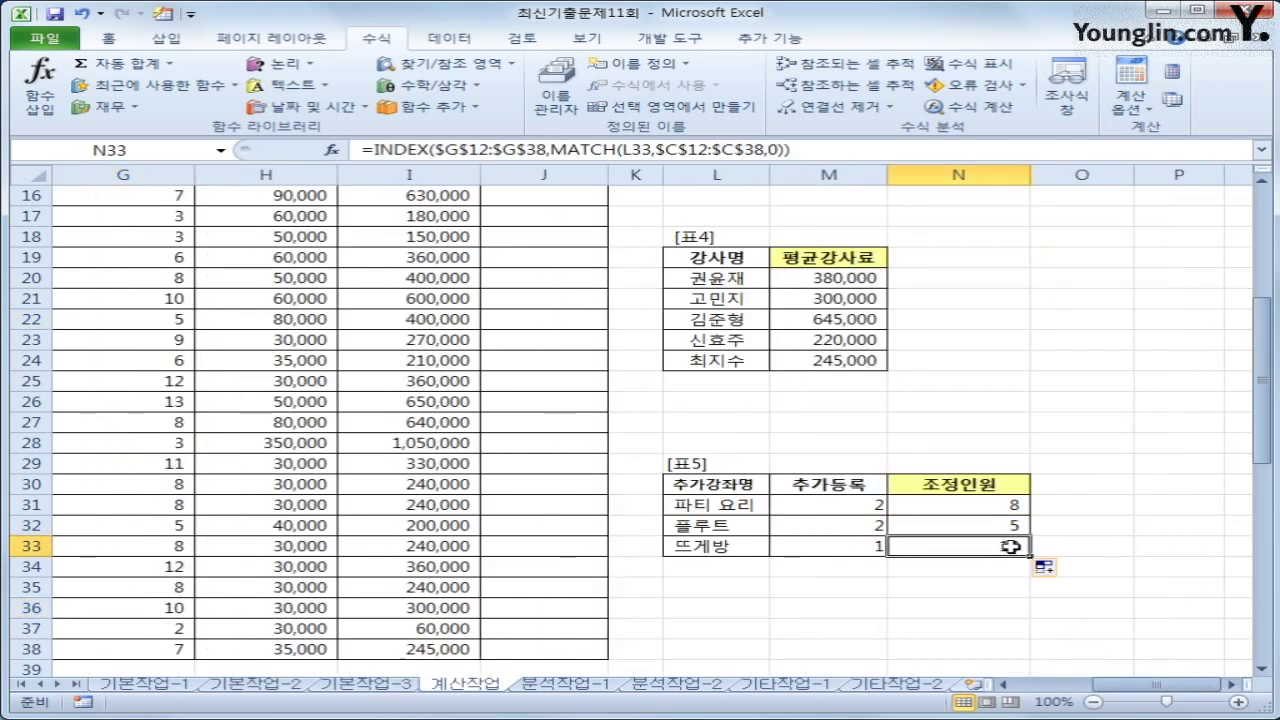
# - Add the 추가등록 cell M31 to the end of the N31 formula and fill it down to N33
pyautogui.click(988, 505)
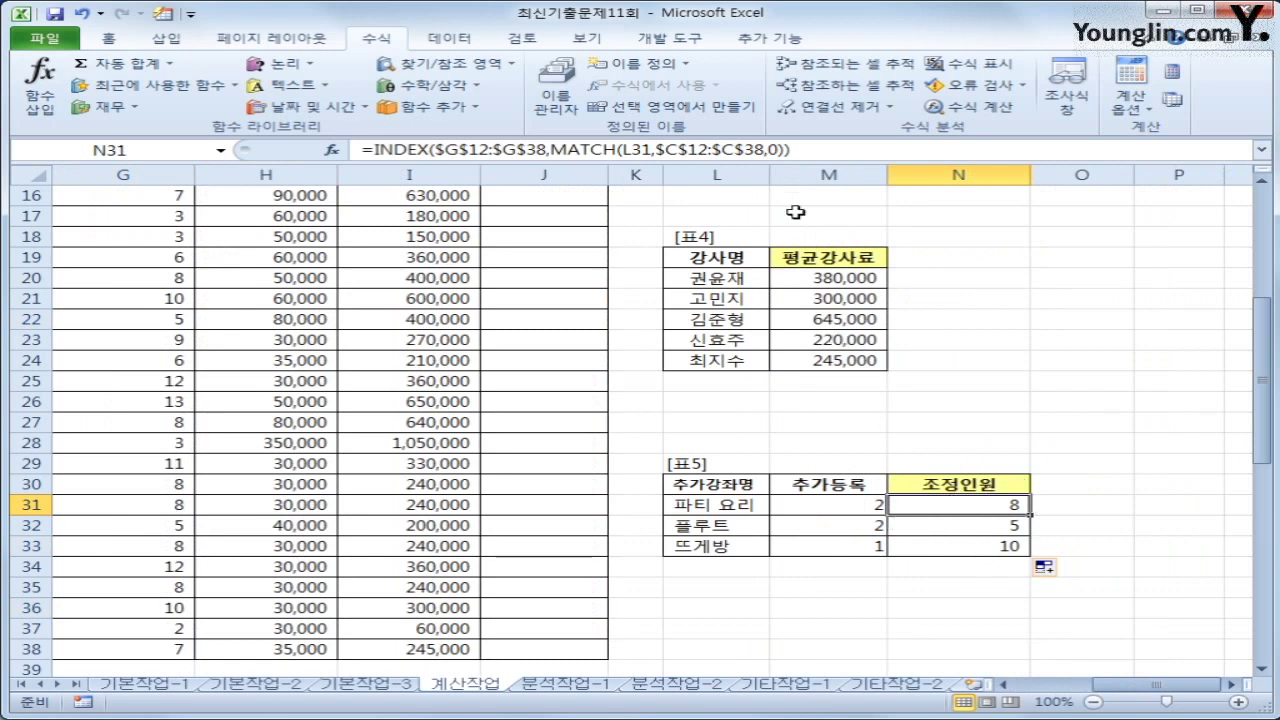
pyautogui.click(831, 149)
pyautogui.write('+')
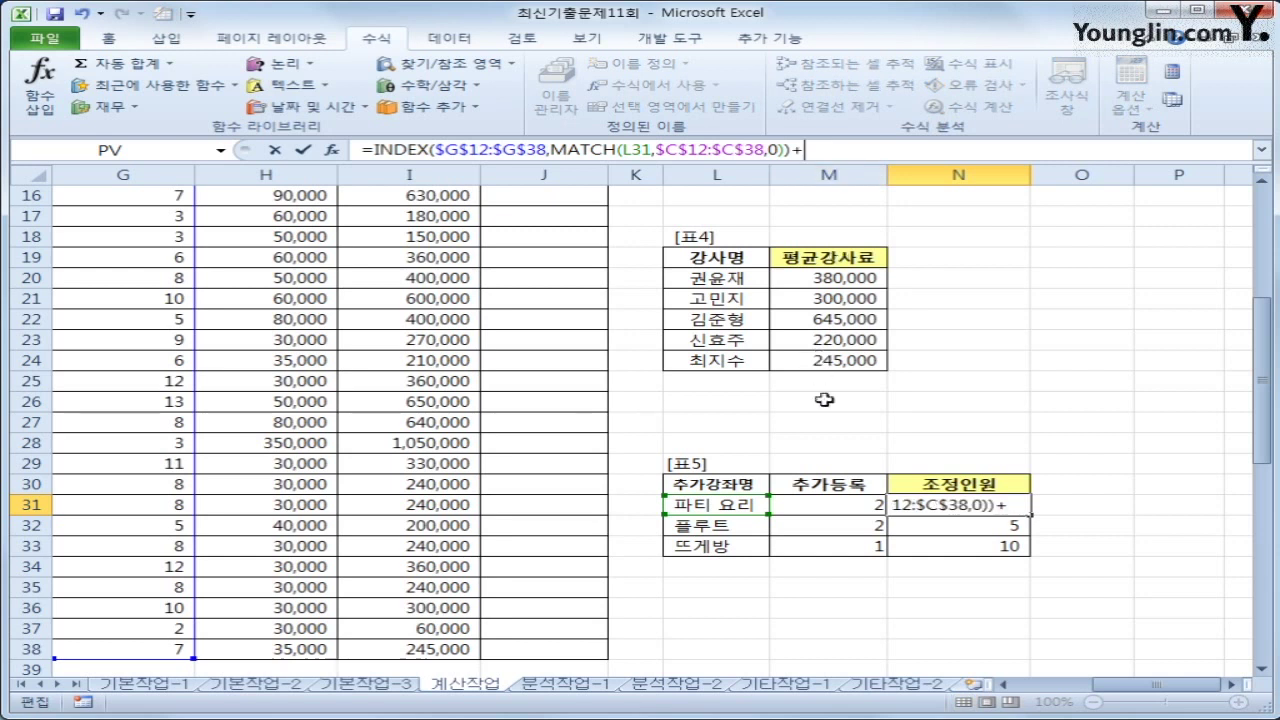
pyautogui.click(846, 503)
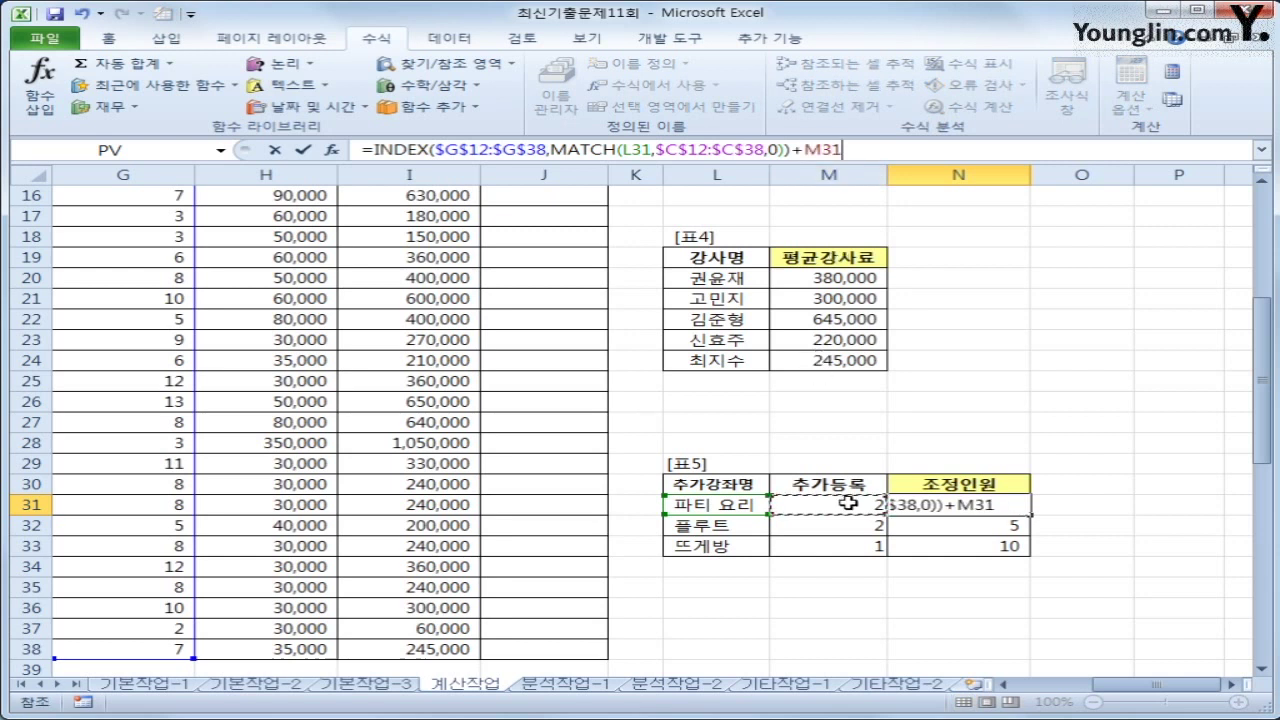
pyautogui.press('Return')
pyautogui.click(1020, 507)
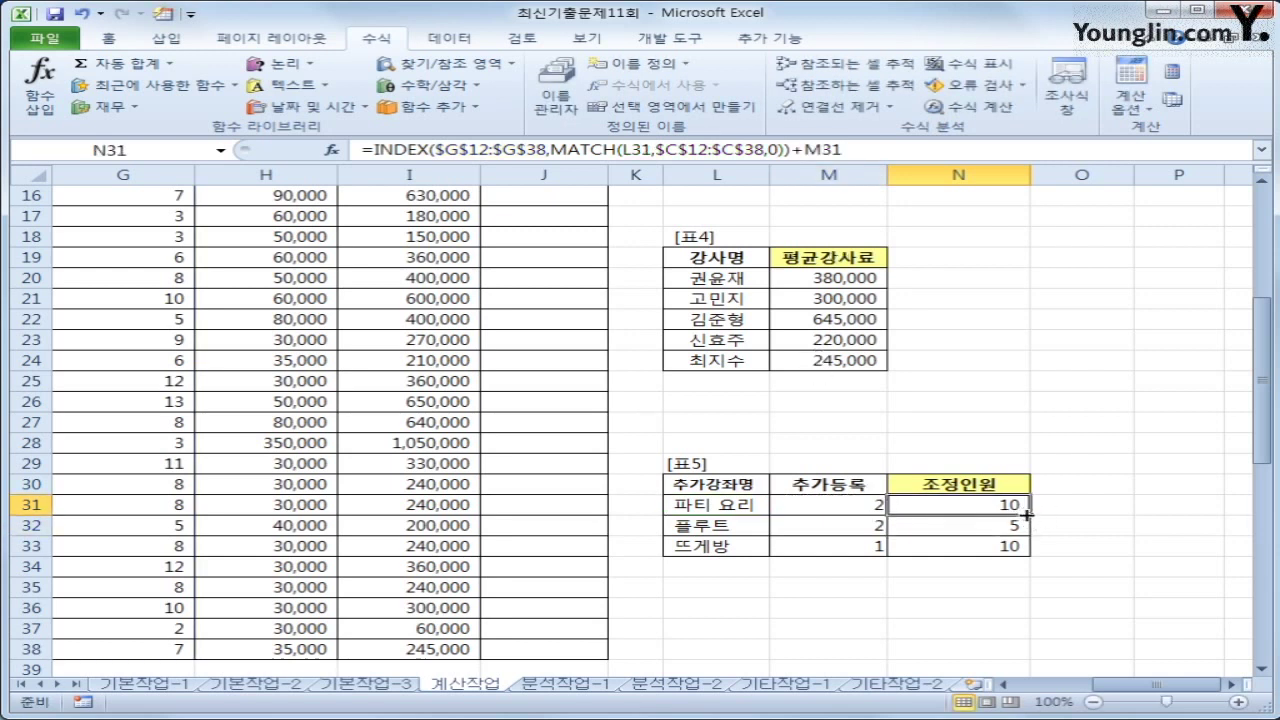
pyautogui.moveTo(1027, 513); pyautogui.dragTo(1025, 552)
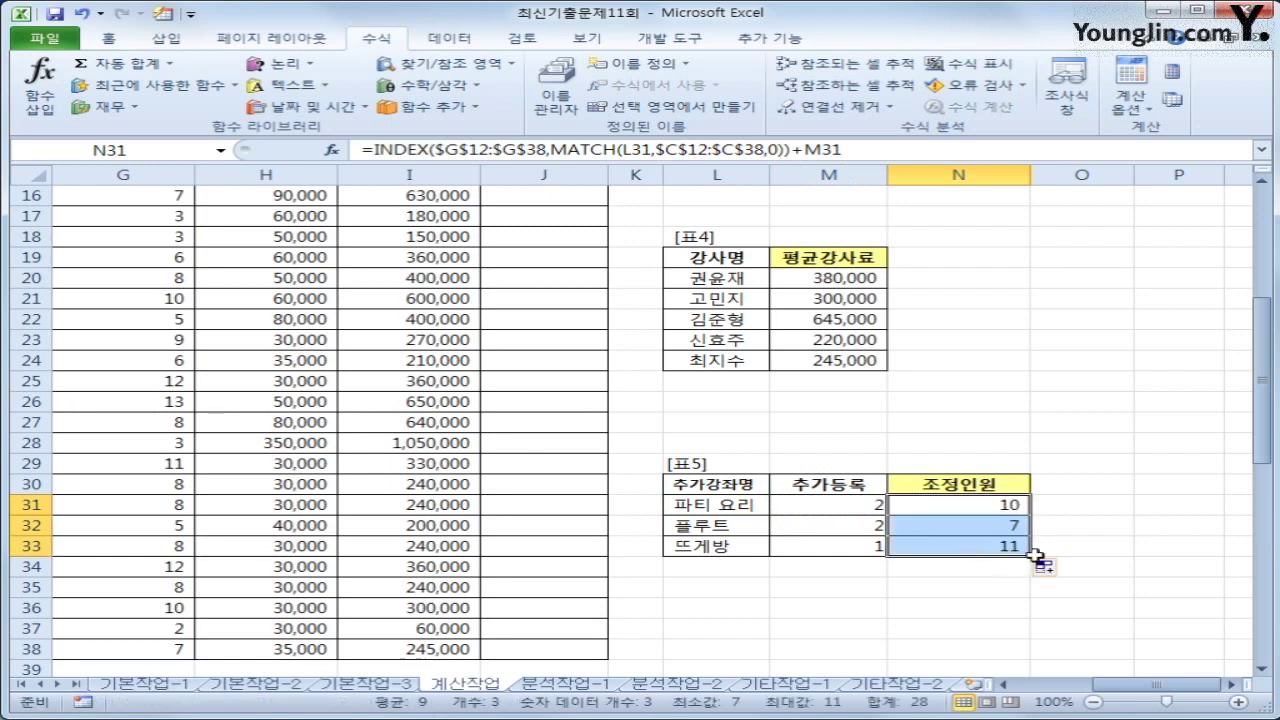
# - Select the first 접수율 cell J12, open the Visual Basic editor and insert a new module
pyautogui.click(948, 506)
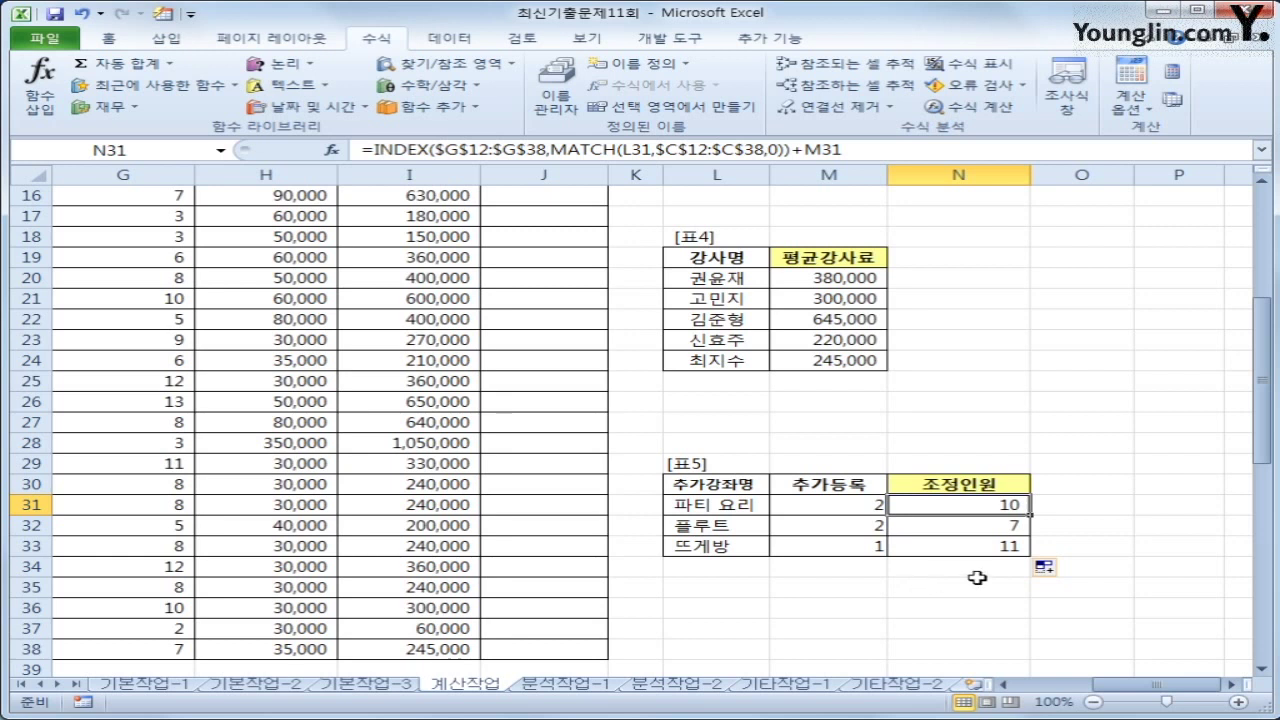
pyautogui.moveTo(1150, 684); pyautogui.dragTo(1122, 684)
pyautogui.scroll(4, 1139, 651)
pyautogui.click(986, 360)
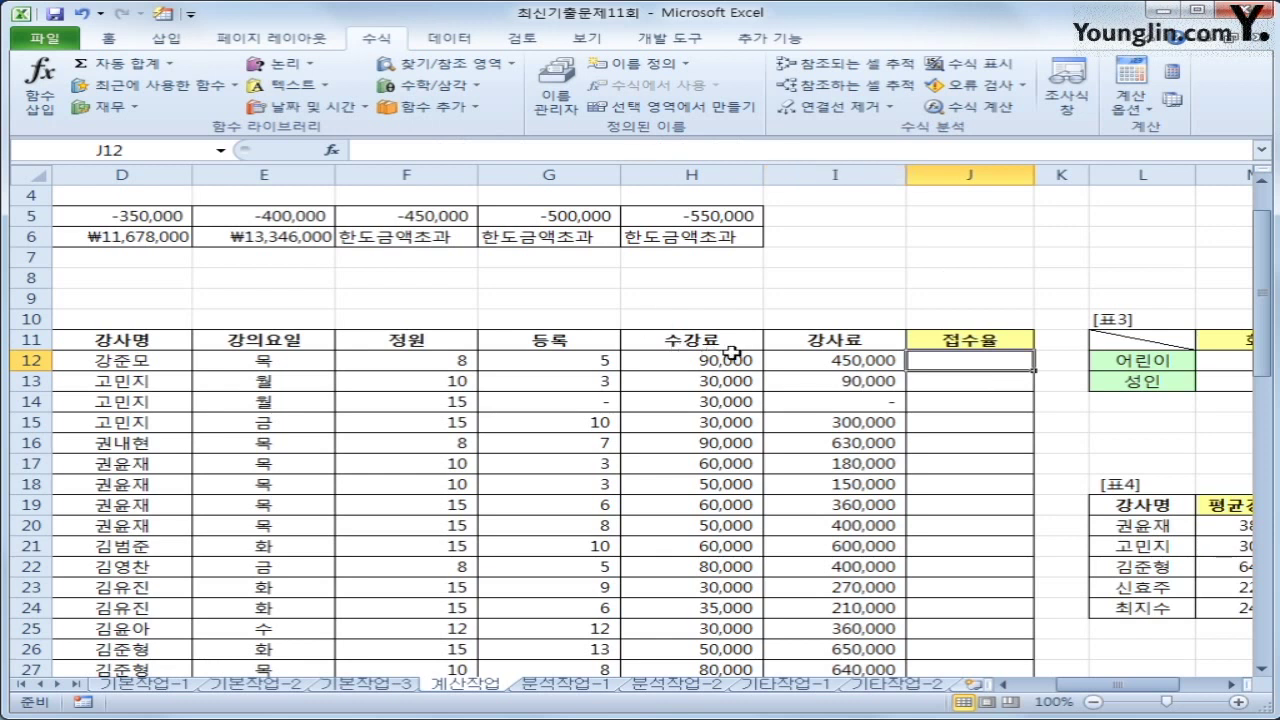
pyautogui.click(672, 37)
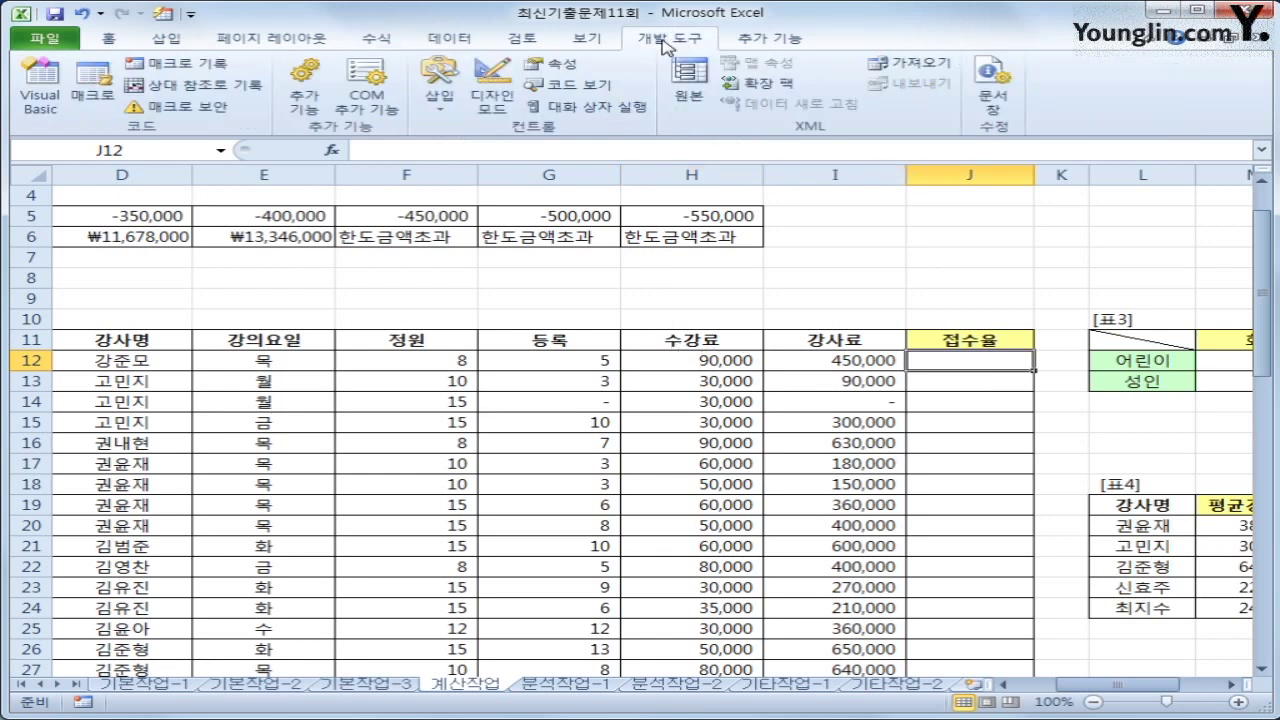
pyautogui.click(33, 101)
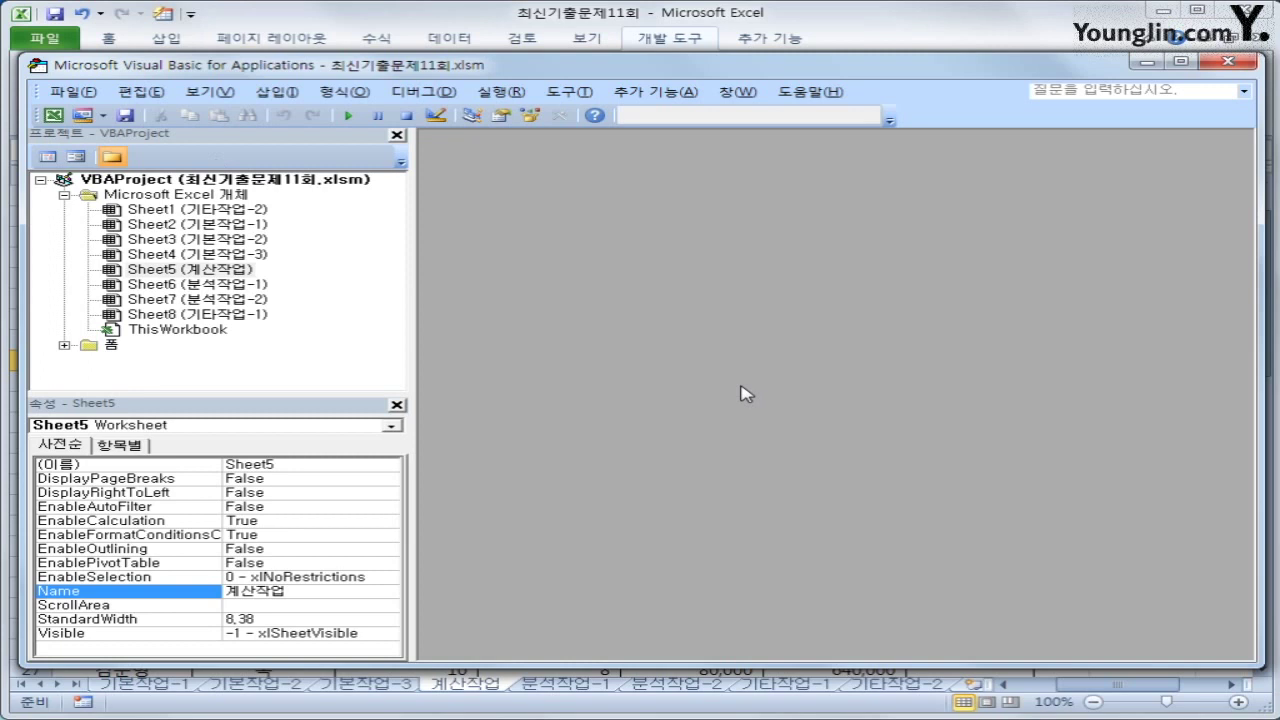
pyautogui.click(281, 95)
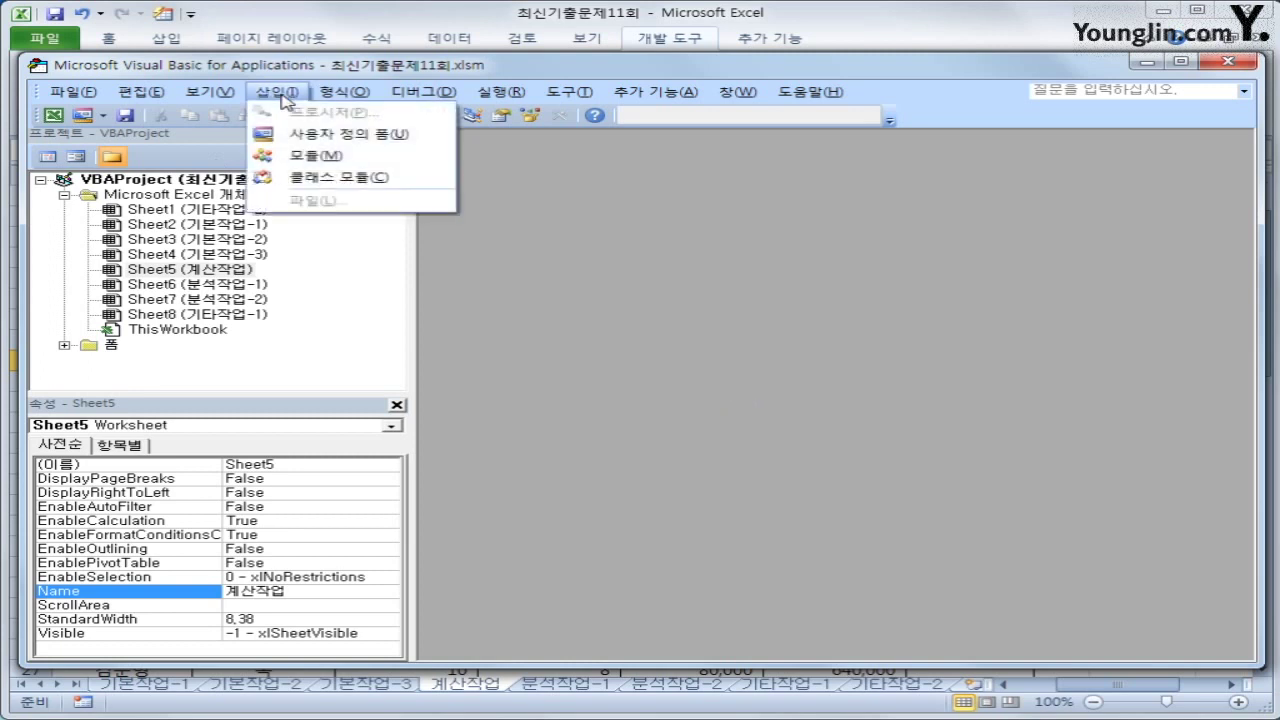
pyautogui.click(312, 156)
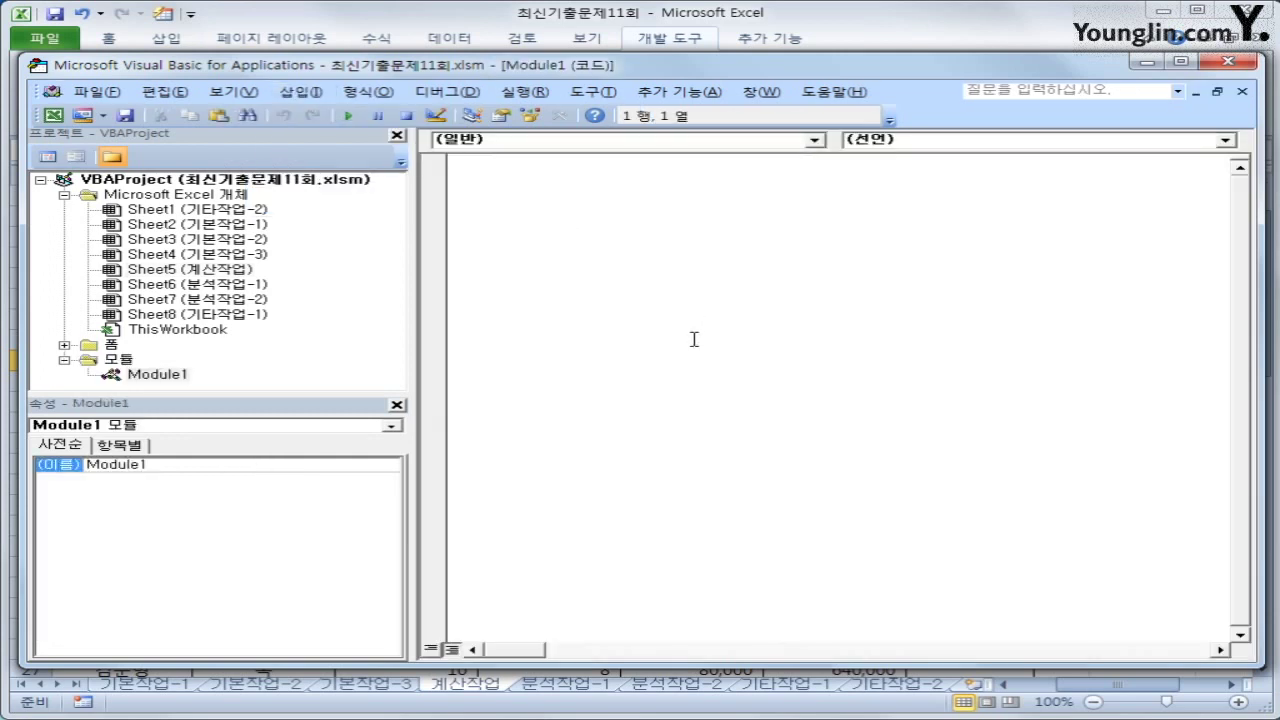
# - Declare the public function fn접수율 with the arguments 정원 and 등록 in the new module
pyautogui.write('Priv')
pyautogui.press('BackSpace')
pyautogui.press('BackSpace')
pyautogui.press('BackSpace')
pyautogui.write('ublic func')
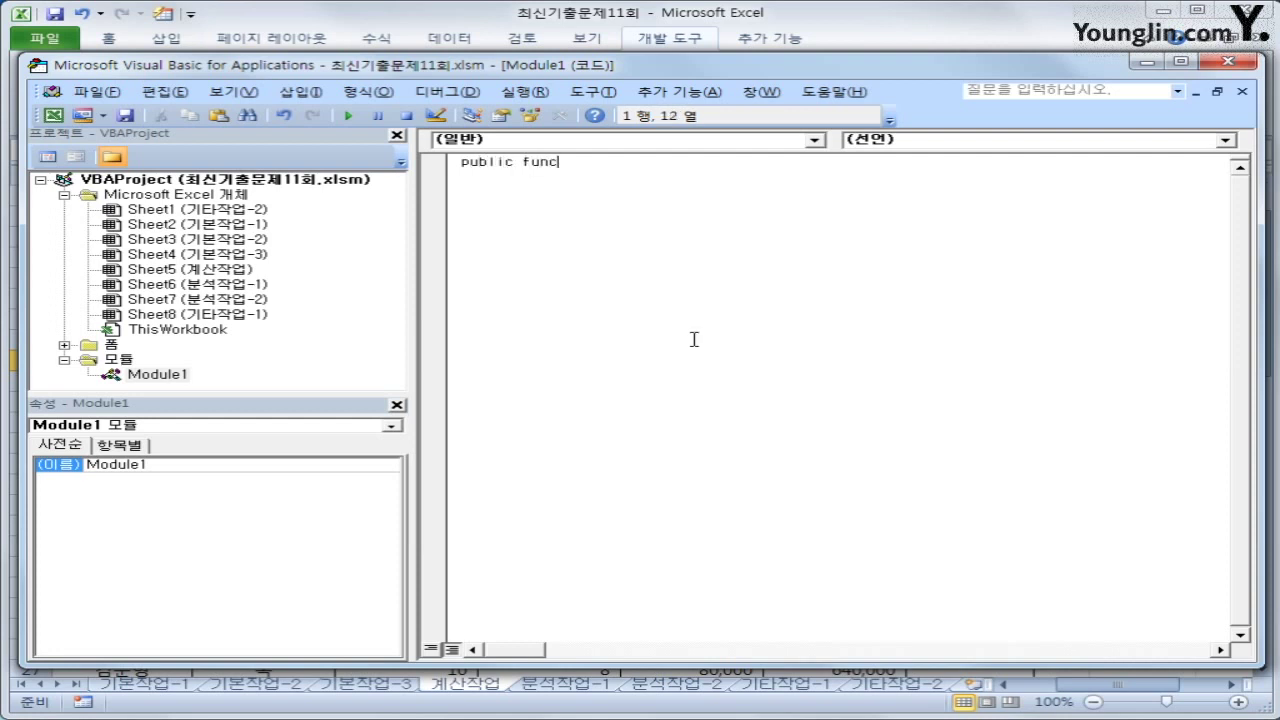
pyautogui.write('tion fn접수(정원')
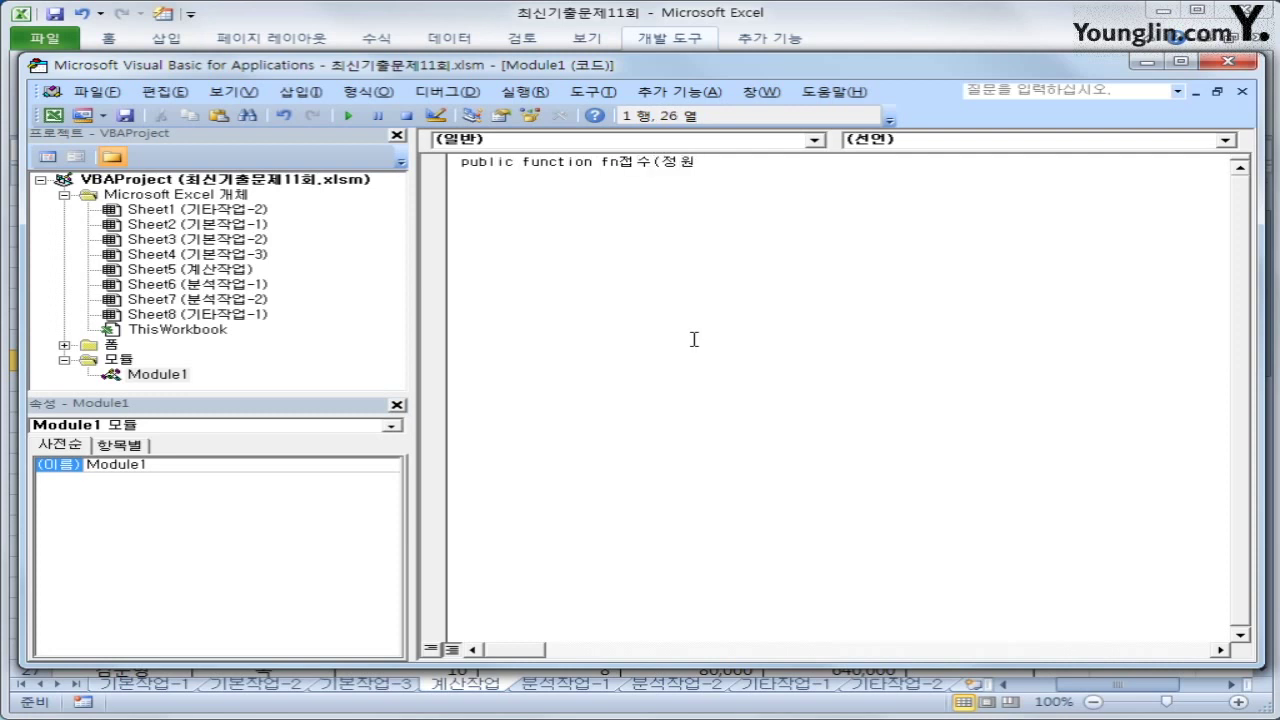
pyautogui.press('BackSpace')
pyautogui.press('BackSpace')
pyautogui.press('BackSpace')
pyautogui.write('률(정원,ㄷ')
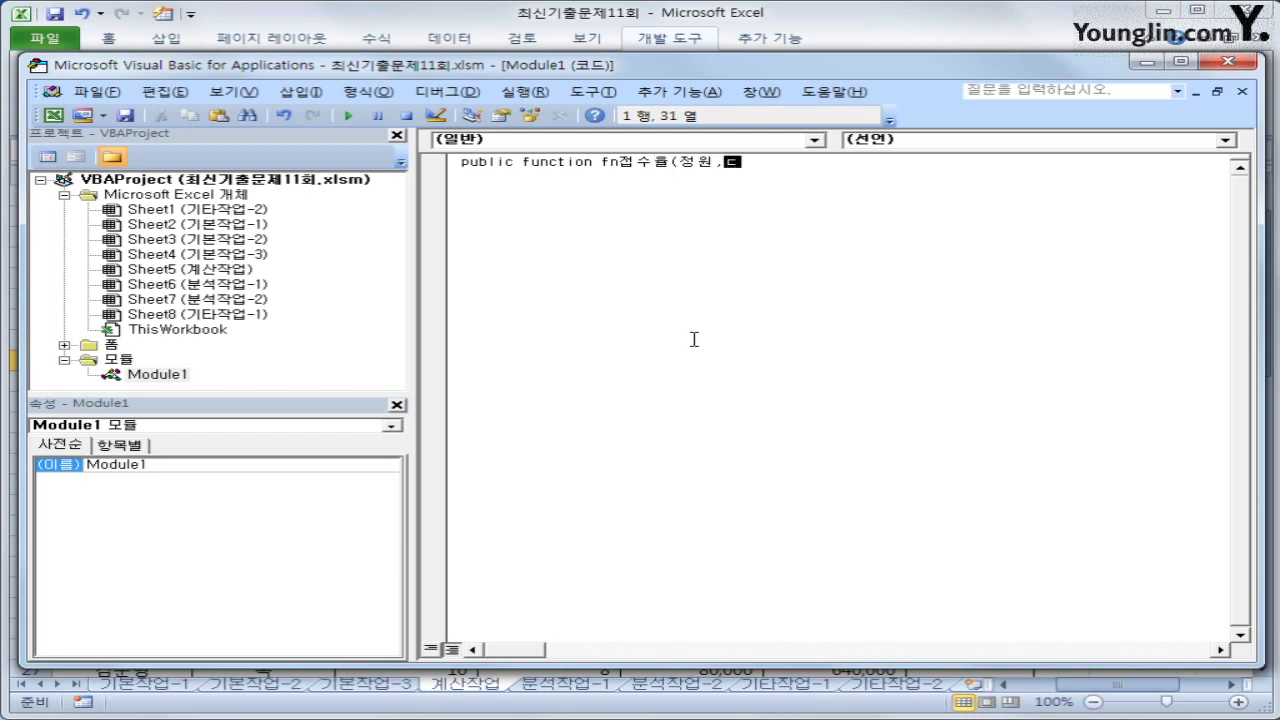
pyautogui.write('등록)')
pyautogui.press('Return')
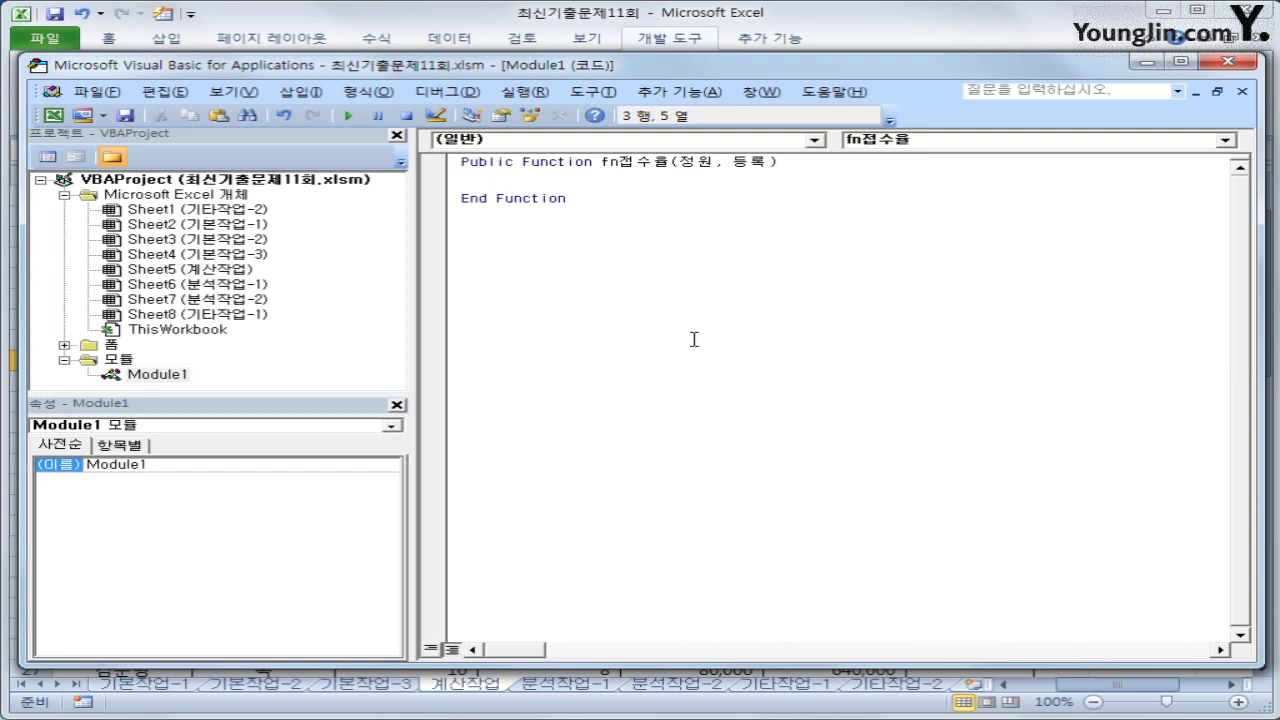
# - Start an If statement in fn접수율 with the condition 등록 = 0
pyautogui.write('if')
pyautogui.write('정')
pyautogui.press('BackSpace')
pyautogui.press('BackSpace')
pyautogui.write('ㄷ등록 =0 소')
pyautogui.press('BackSpace')
pyautogui.write('then')
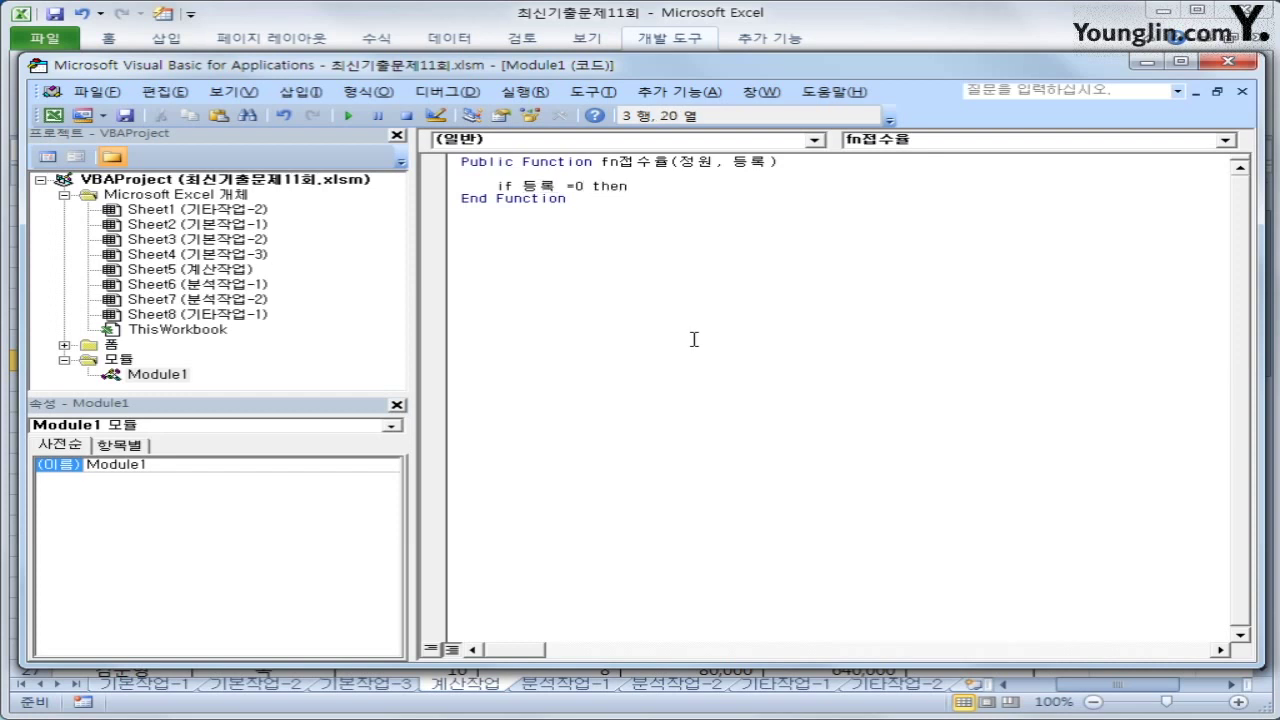
# - Make fn접수율 return "등록미달" in the 등록 = 0 branch
pyautogui.press('Return')
pyautogui.press('Tab')
pyautogui.write('fn')
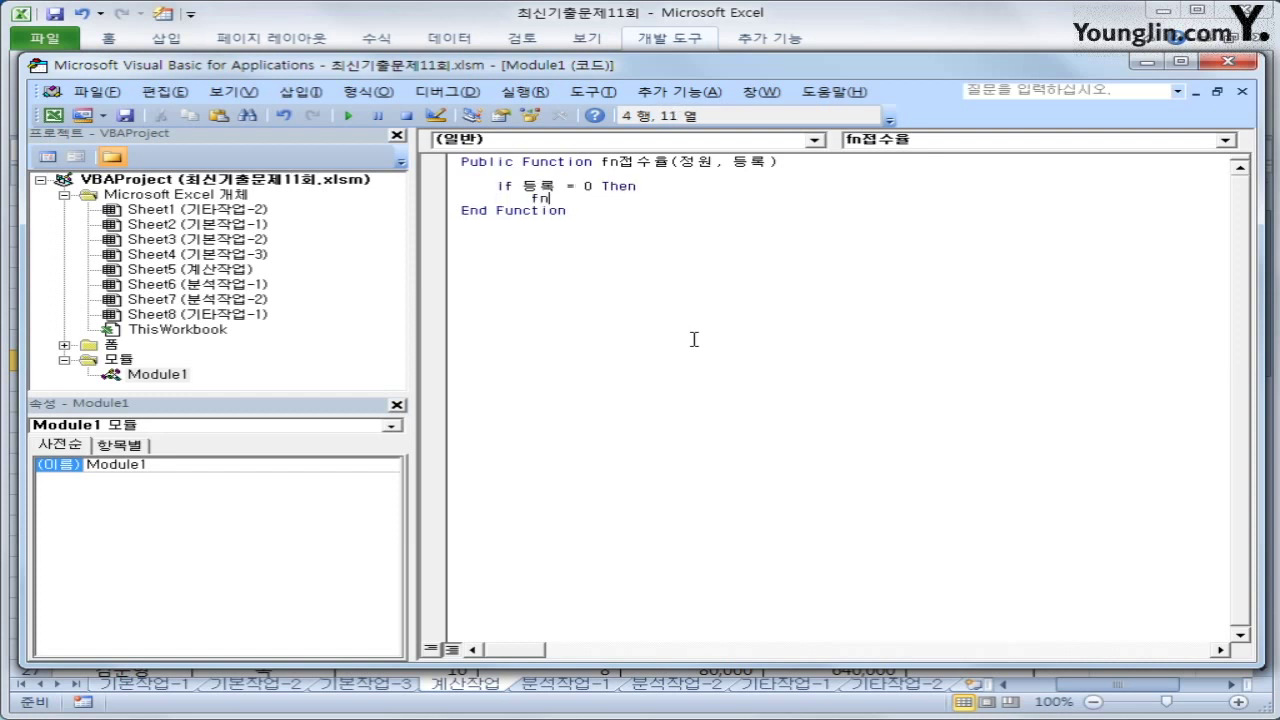
pyautogui.write('접수율 =')
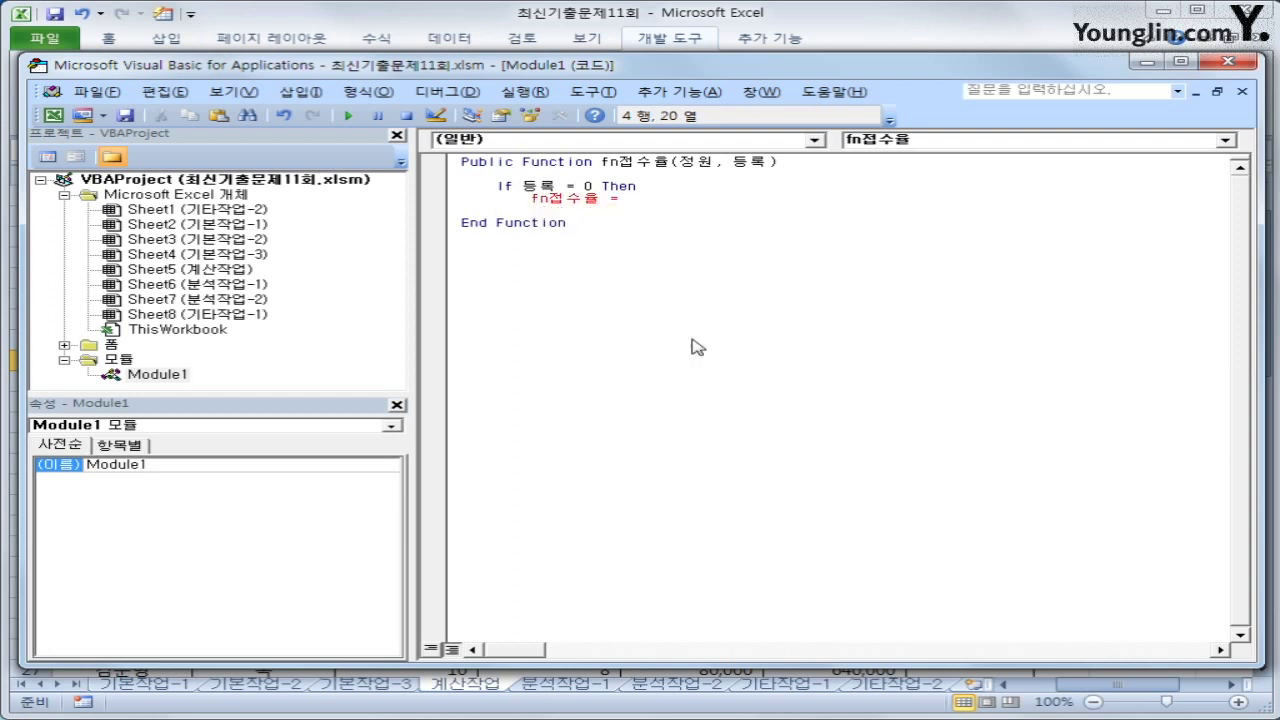
pyautogui.press('Return')
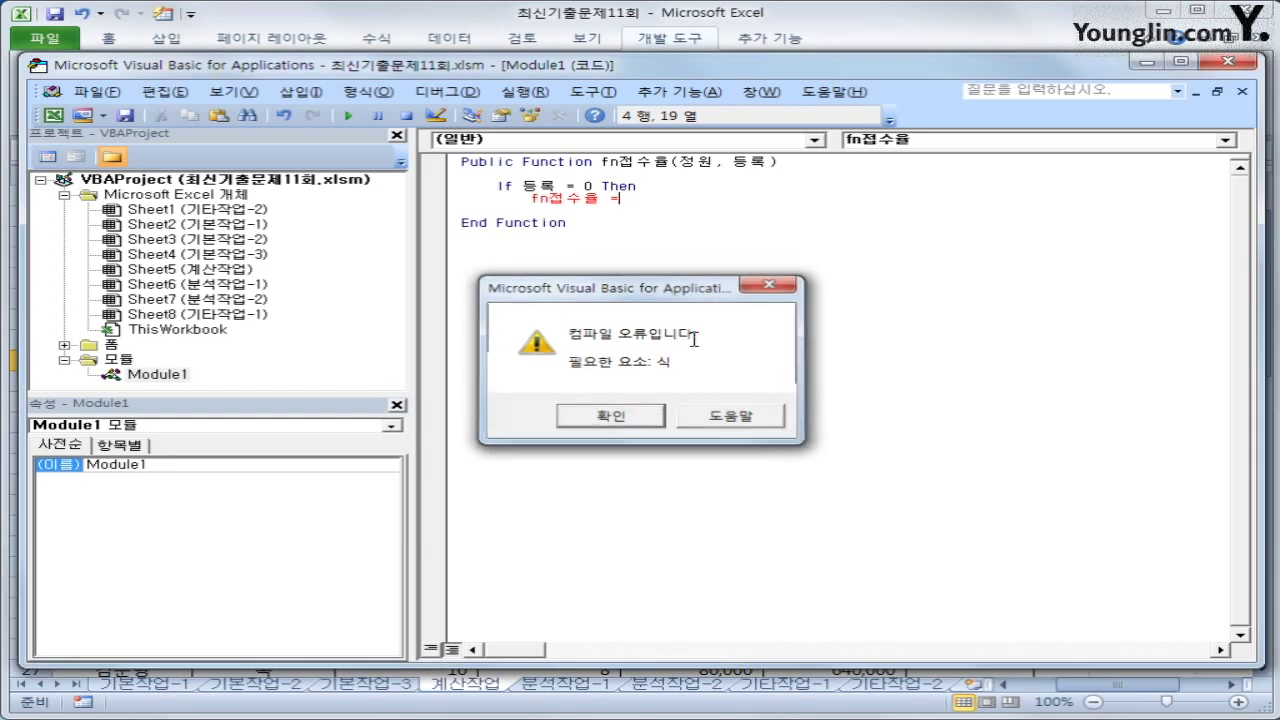
pyautogui.press('Return')
pyautogui.write('"ㅇ등록')
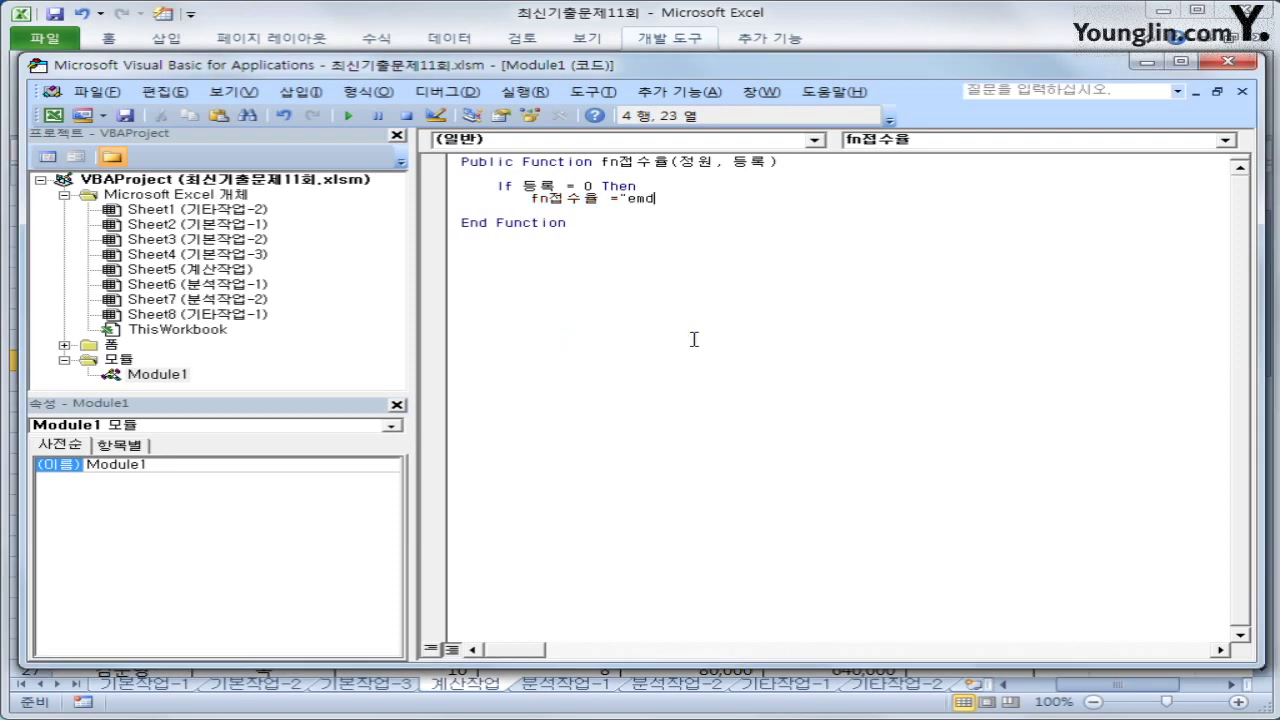
pyautogui.write('미달')
pyautogui.press('Return')
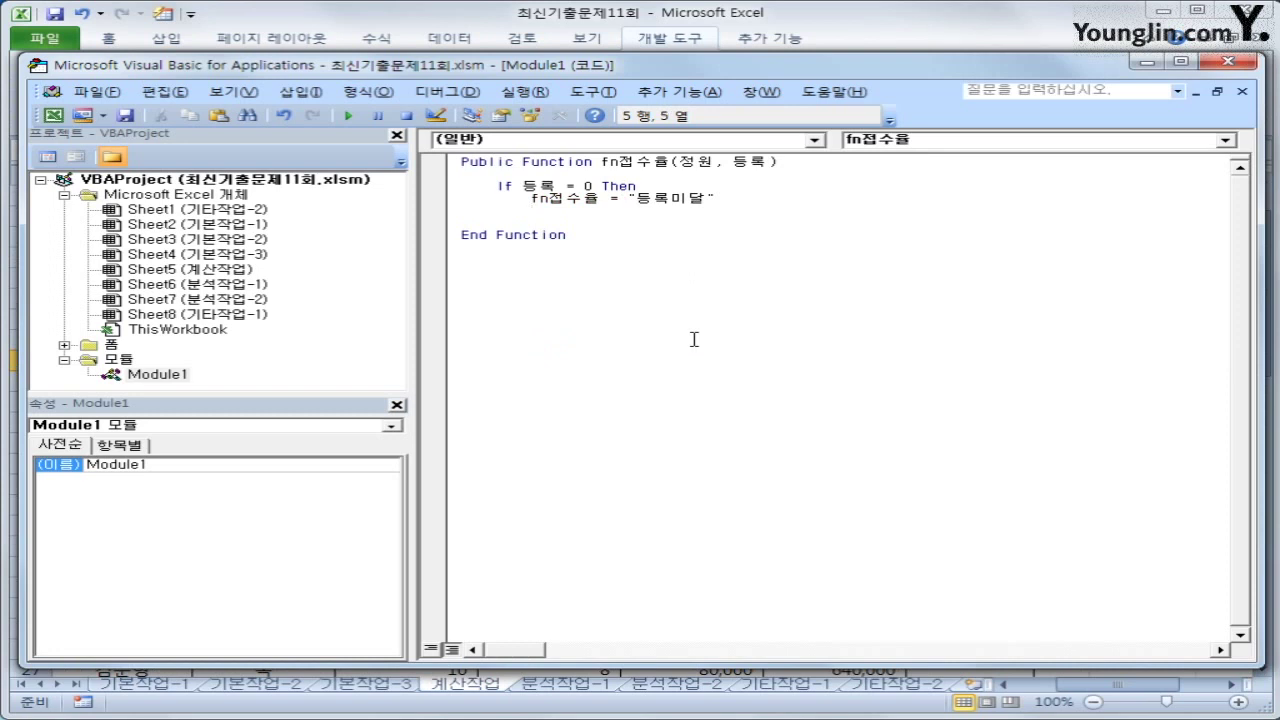
# - Add an ElseIf branch to fn접수율 with the condition 등록 = 정원
pyautogui.write('ㅑ')
pyautogui.write('elseif')
pyautogui.write(' 등록 = ')
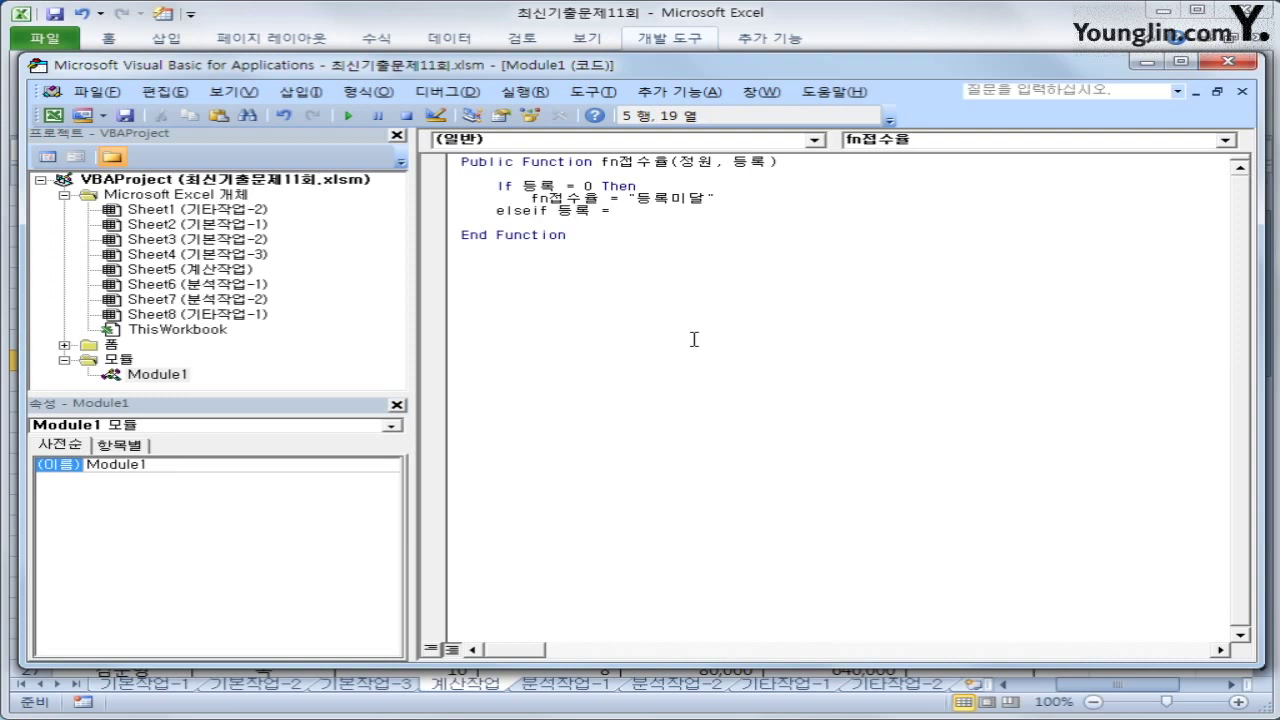
pyautogui.write('정ㅇ Then')
pyautogui.press('Return')
# - Make fn접수율 return "등록완료" in the 등록 = 정원 branch
pyautogui.press('Tab')
pyautogui.write('fn접숭')
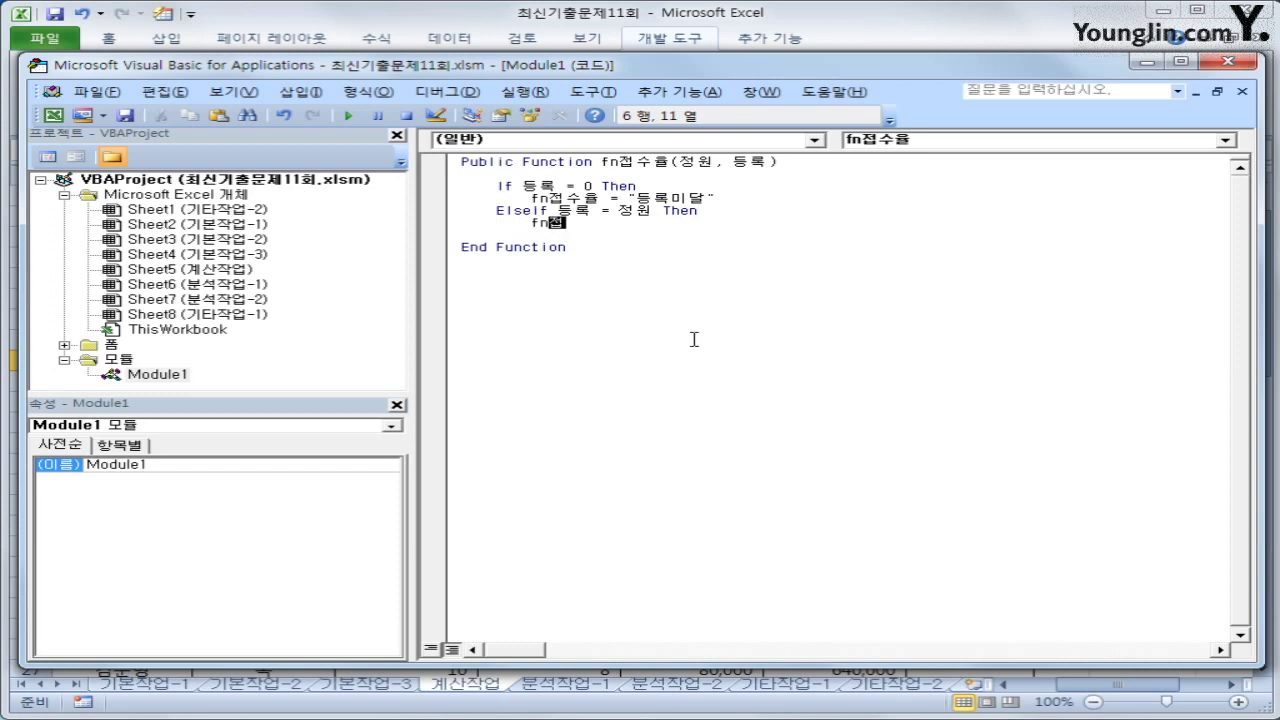
pyautogui.press('BackSpace')
pyautogui.press('BackSpace')
pyautogui.write('수율 = "')
pyautogui.write('등록완')
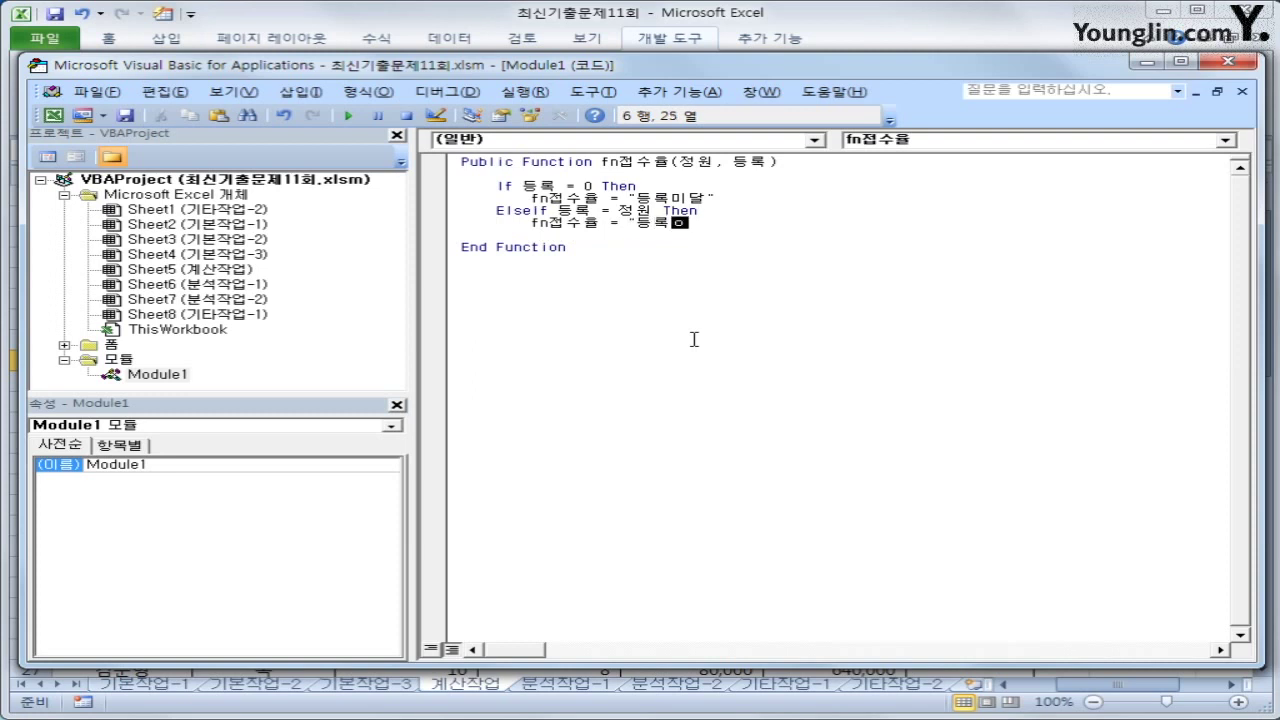
pyautogui.write('료')
pyautogui.press('Return')
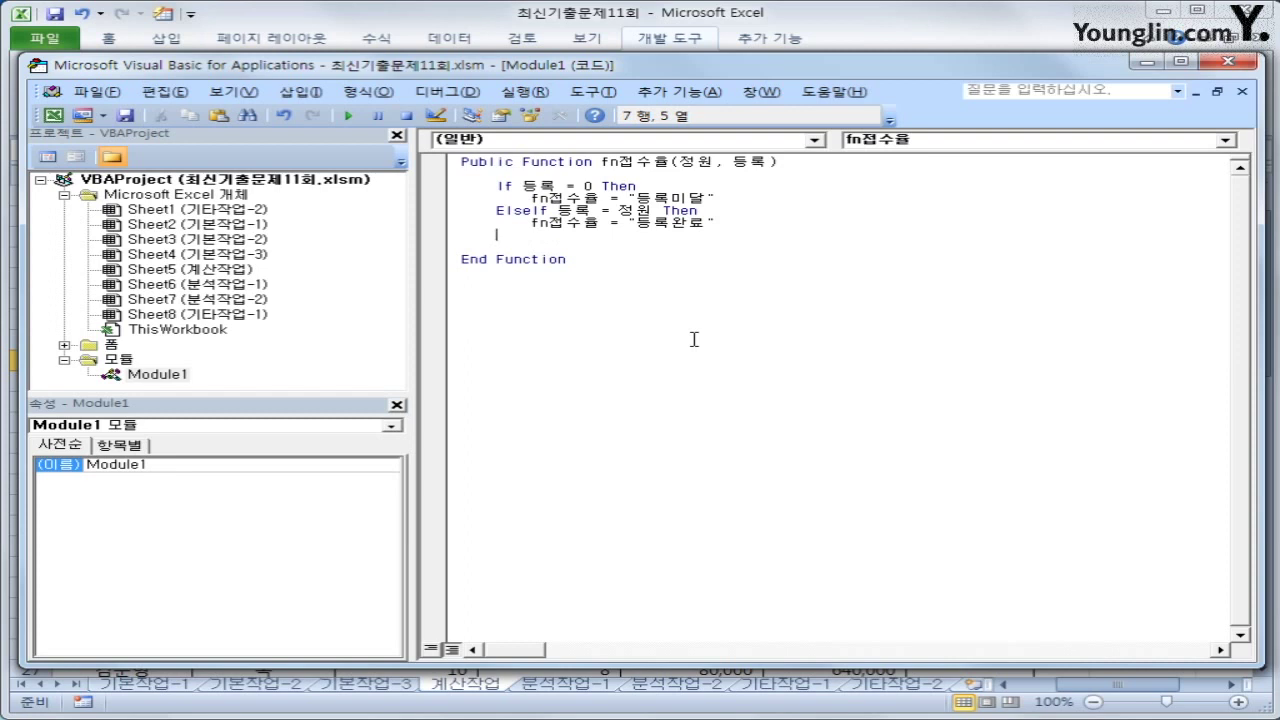
# - Add another ElseIf branch to fn접수율 with the condition 등록 > 정원
pyautogui.write('el')
pyautogui.write('seif ')
pyautogui.write('ㄷ')
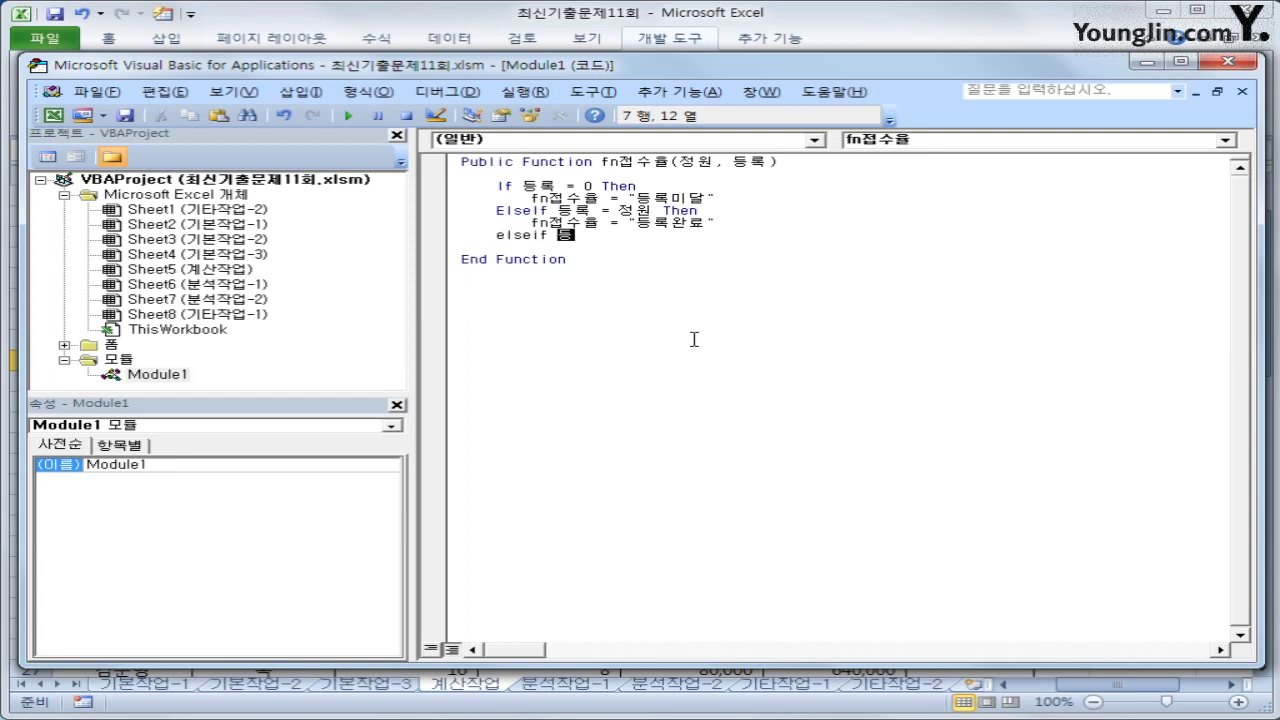
pyautogui.write('록>정ㅇ')
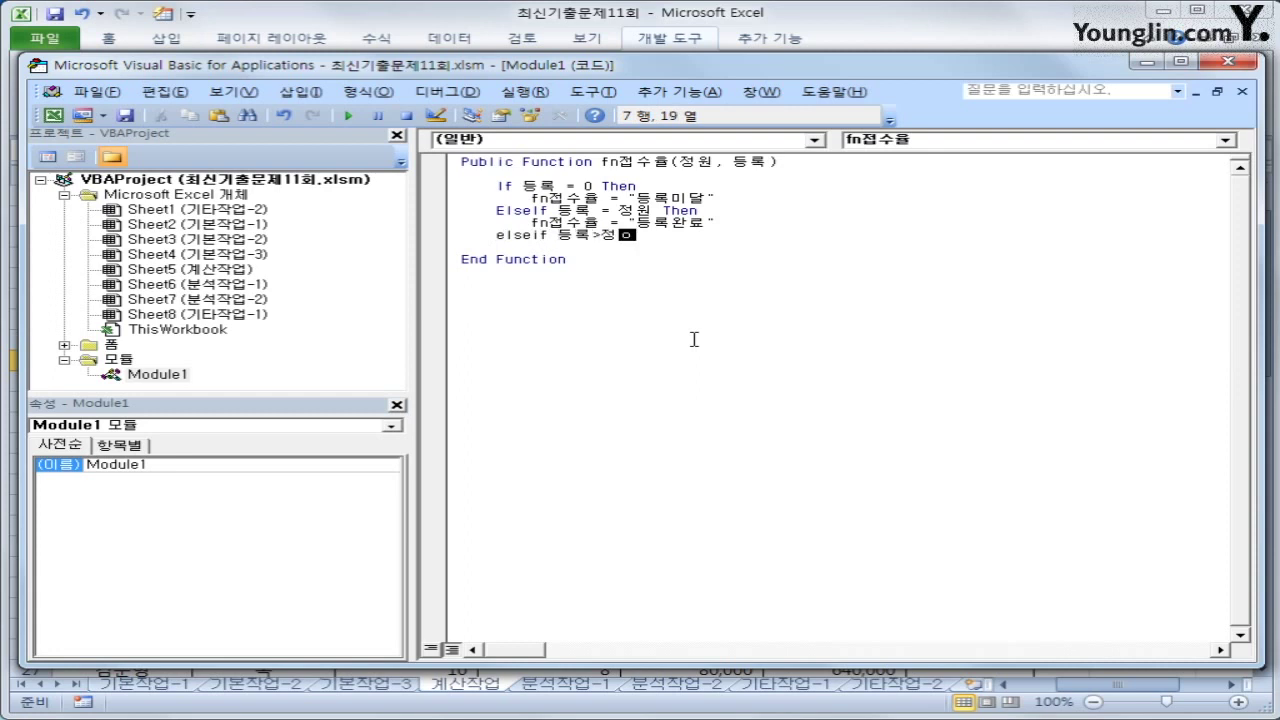
pyautogui.write(' then')
pyautogui.press('Return')
# - Copy the "등록완료" assignment line into the 등록 > 정원 branch
pyautogui.press('Up')
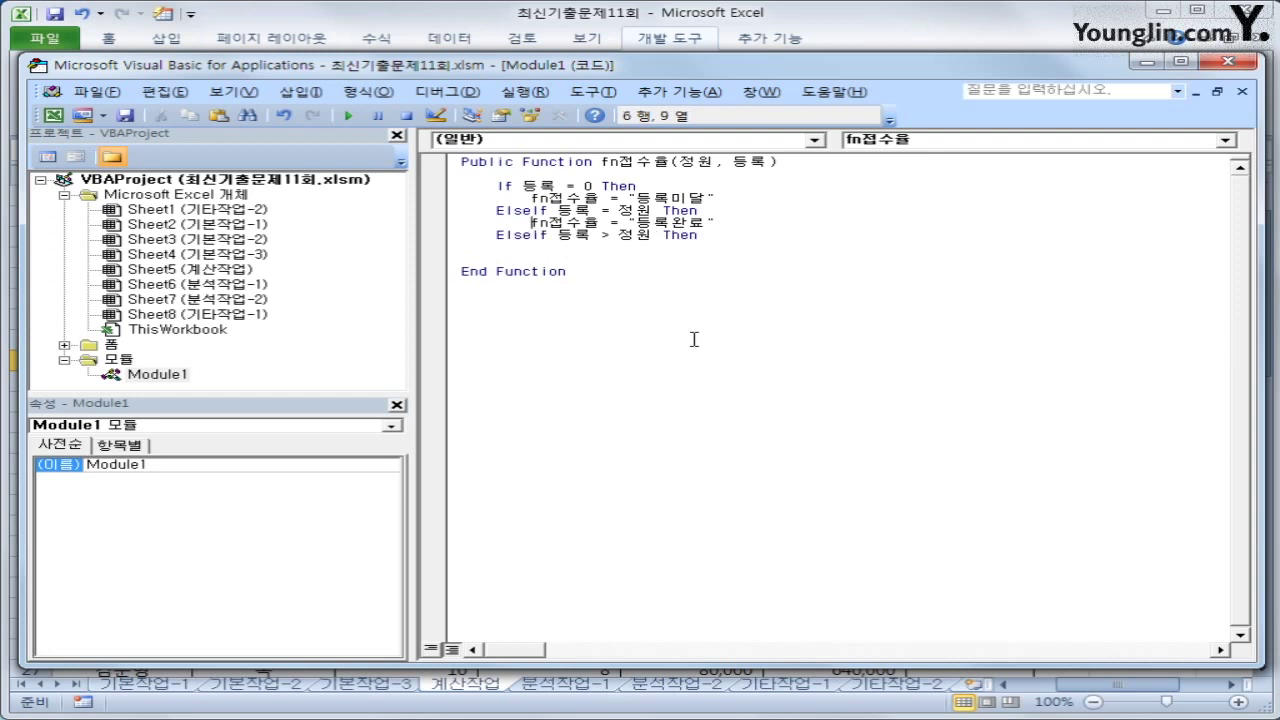
pyautogui.hotkey('shift', 'End')
pyautogui.hotkey('ctrl', 'c')
pyautogui.press('Down')
pyautogui.press('Down')
pyautogui.hotkey('ctrl', 'v')
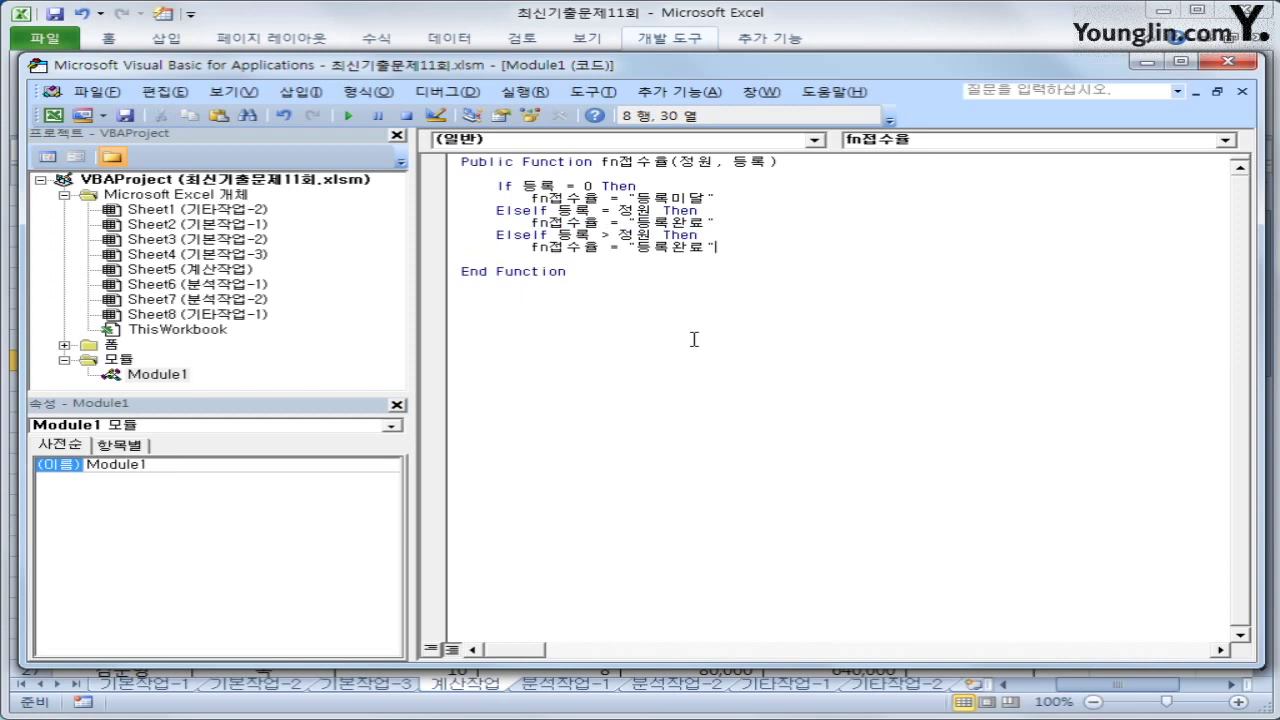
# - Change the return text in the 등록 > 정원 branch to "등록초과"
pyautogui.press('Left')
pyautogui.press('Left')
pyautogui.press('Left')
pyautogui.hotkey('shift', 'Right')
pyautogui.hotkey('shift', 'Right')
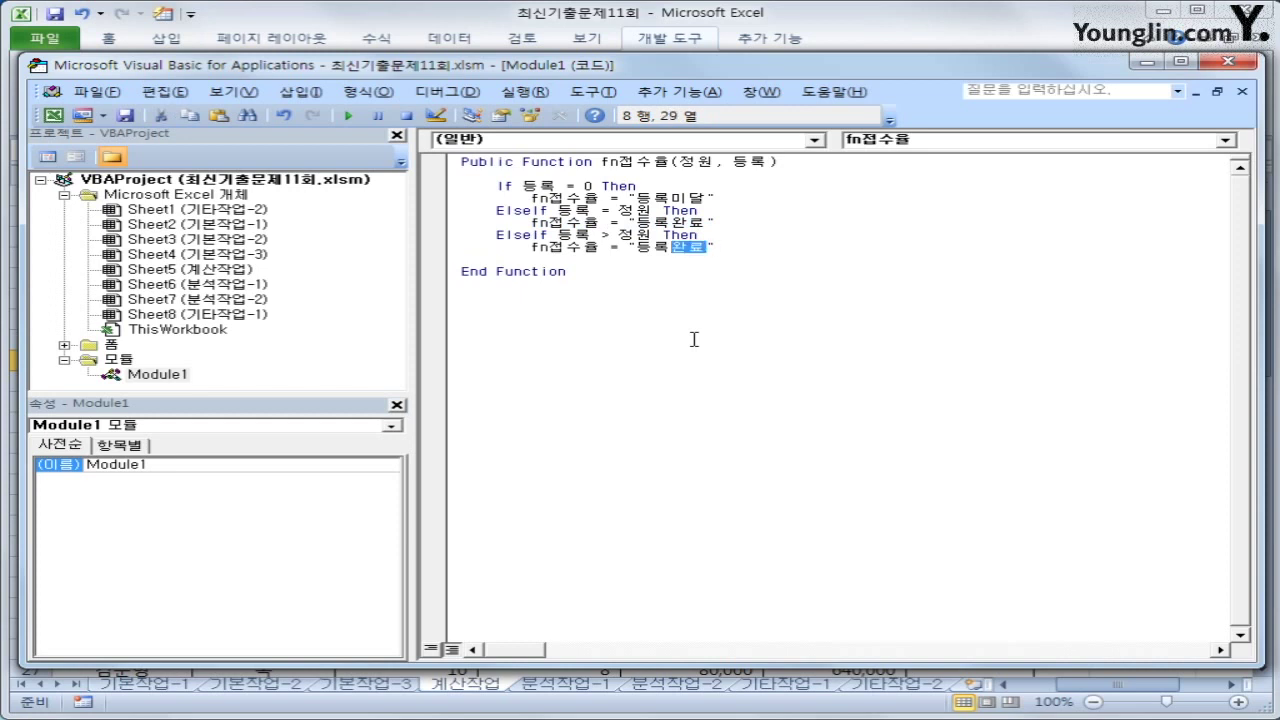
pyautogui.write('초과')
pyautogui.press('End')
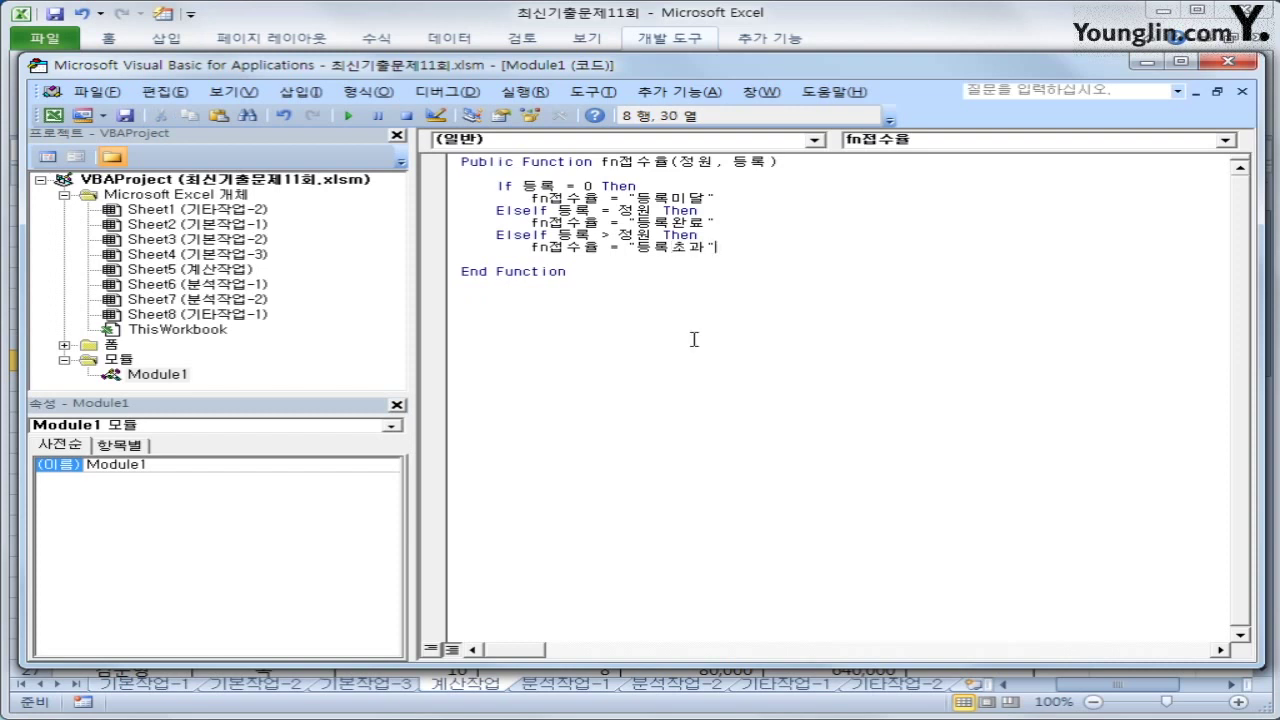
# - Add an Else branch to the If statement and paste the copied fn접수율 assignment line into it
pyautogui.press('Return')
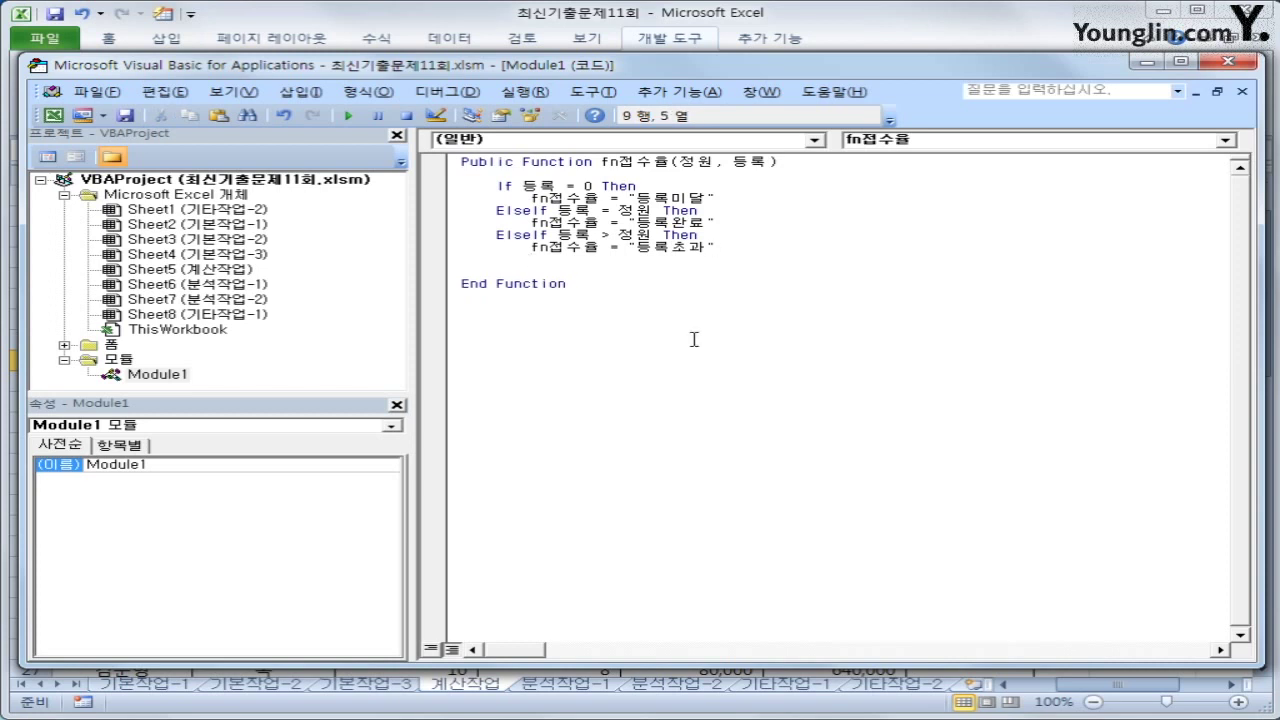
pyautogui.write('else')
pyautogui.press('Return')
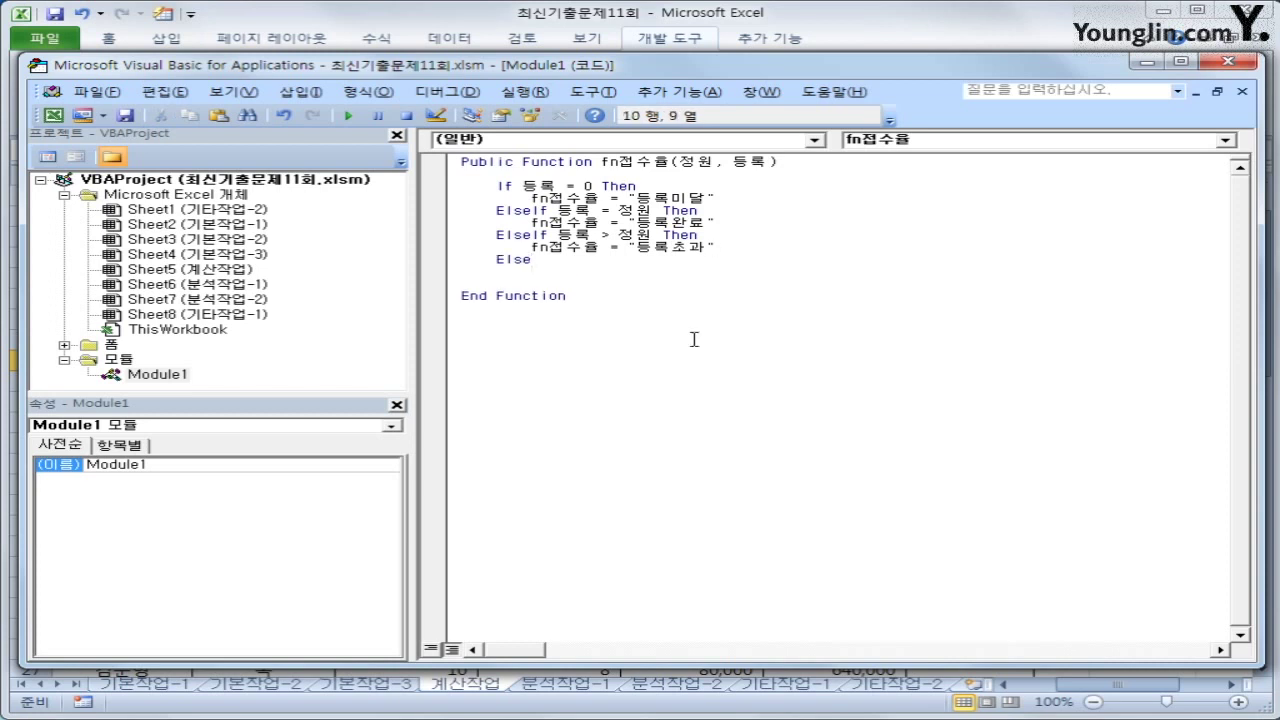
pyautogui.hotkey('ctrl', 'v')
# - Replace the text assigned in the Else branch with the calculation 등록 / 정원
pyautogui.press('Left')
pyautogui.press('Left')
pyautogui.press('Left')
pyautogui.press('Left')
pyautogui.press('Left')
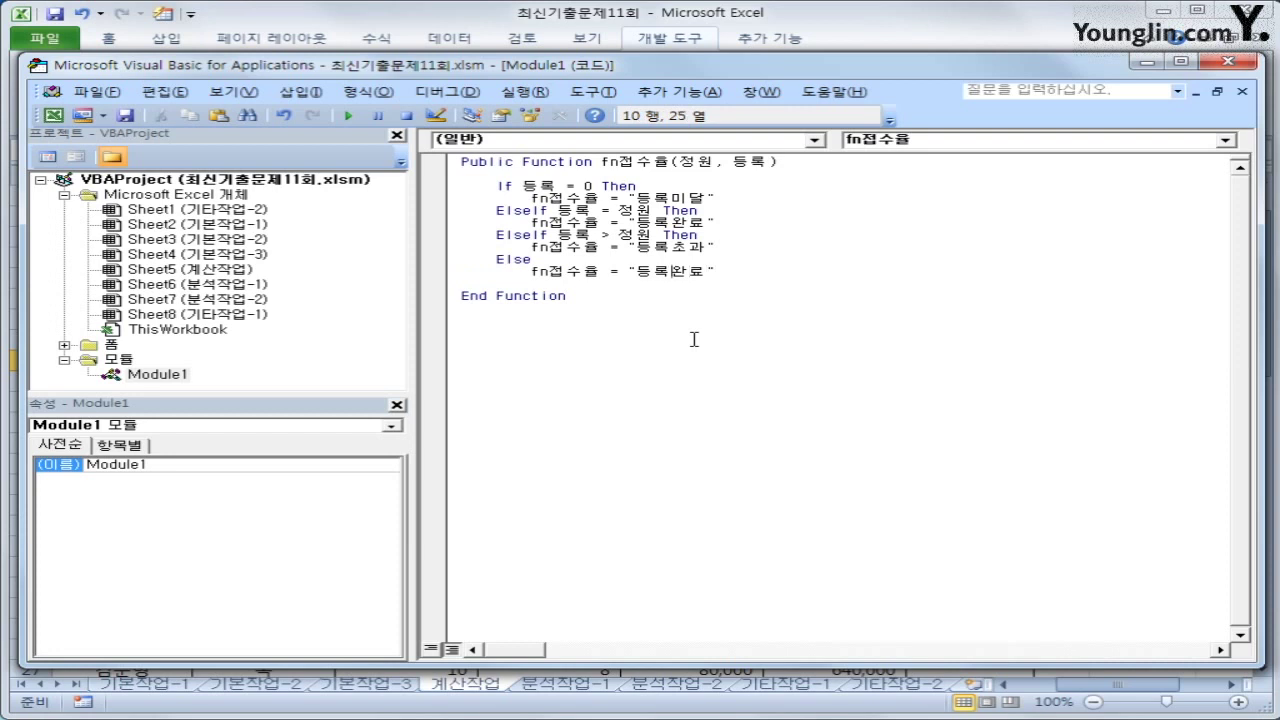
pyautogui.hotkey('shift', 'End')
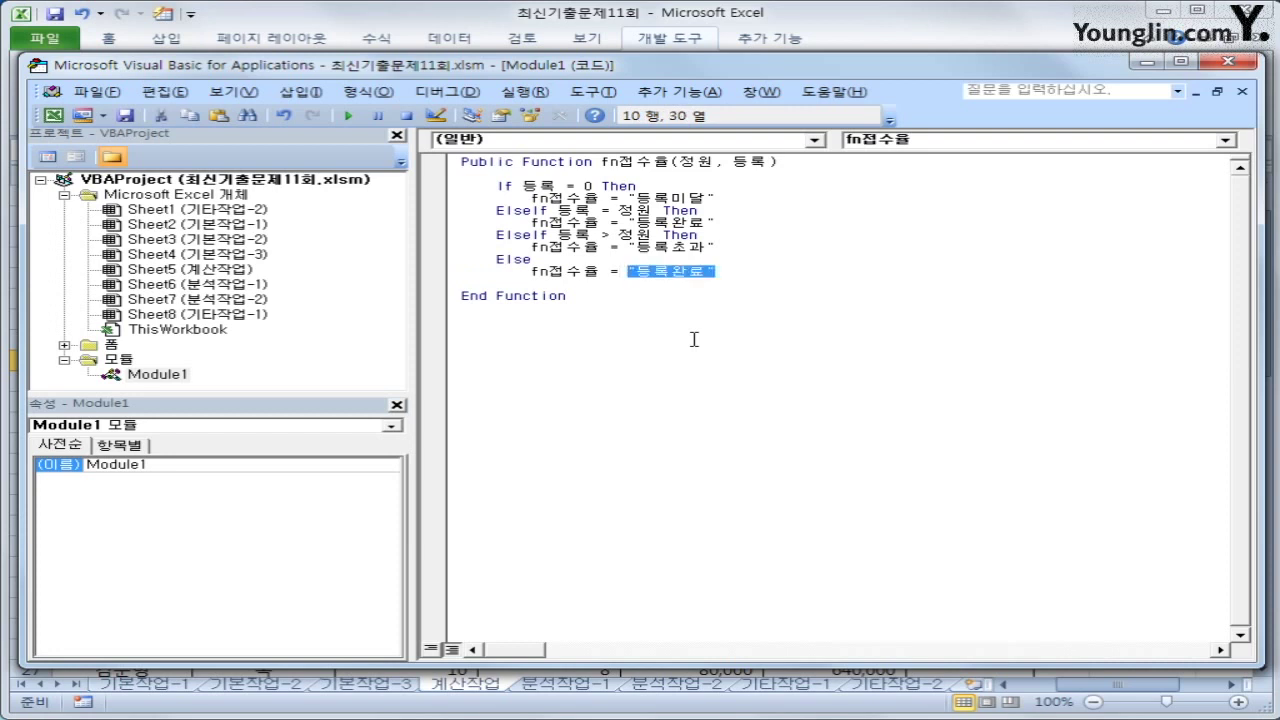
pyautogui.write('ehd')
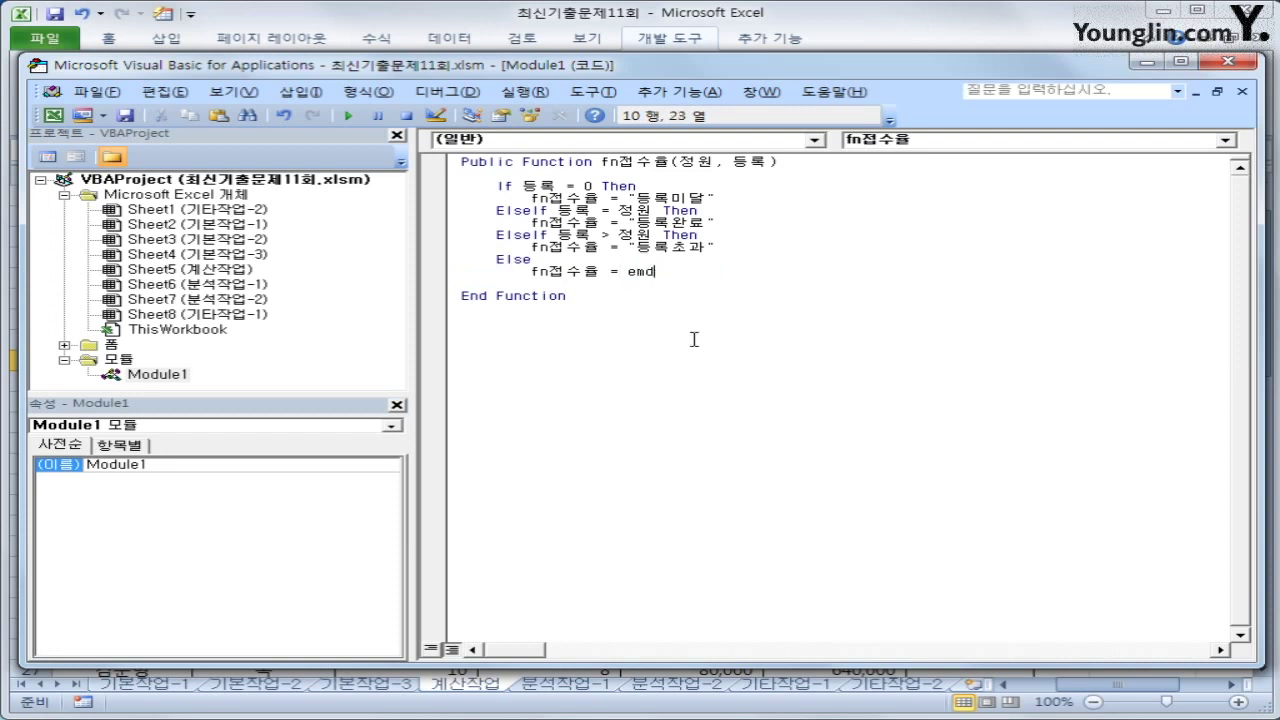
pyautogui.press('BackSpace')
pyautogui.press('BackSpace')
pyautogui.press('BackSpace')
pyautogui.write('ㄷ등록/정ㅇㅜㄴ')
pyautogui.press('Return')
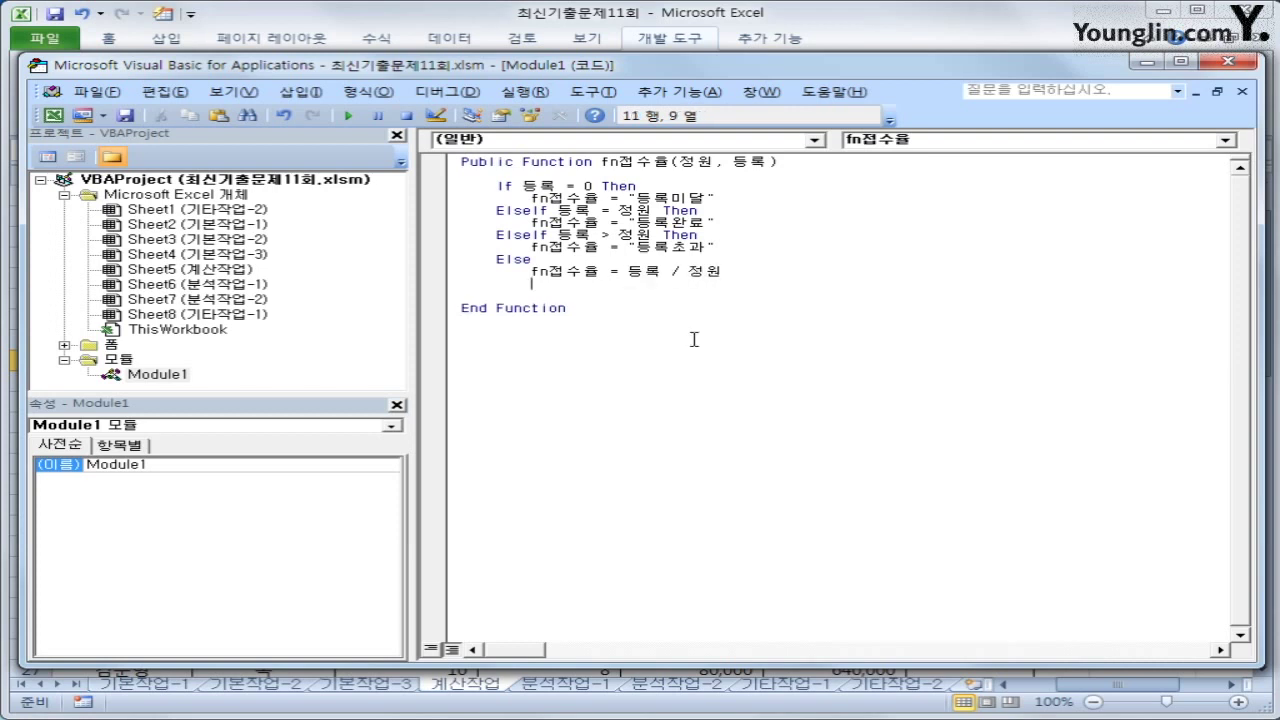
# - Finish the If statement of fn접수율 with End If and close the Visual Basic editor
pyautogui.write('ㄷ')
pyautogui.press('BackSpace')
pyautogui.write('end if')
pyautogui.press('Return')
pyautogui.press('Up')
pyautogui.press('Up')
pyautogui.click(725, 220)
pyautogui.click(728, 224)
pyautogui.click(727, 247)
pyautogui.click(737, 272)
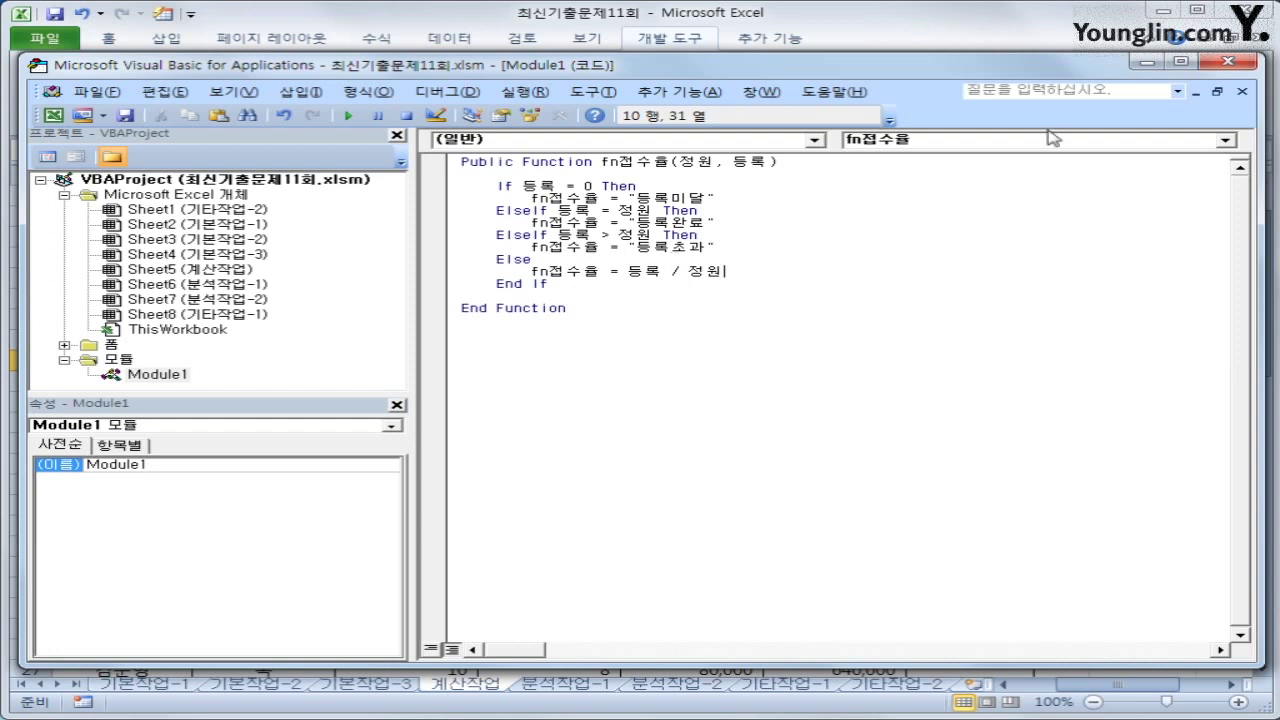
pyautogui.click(1213, 66)
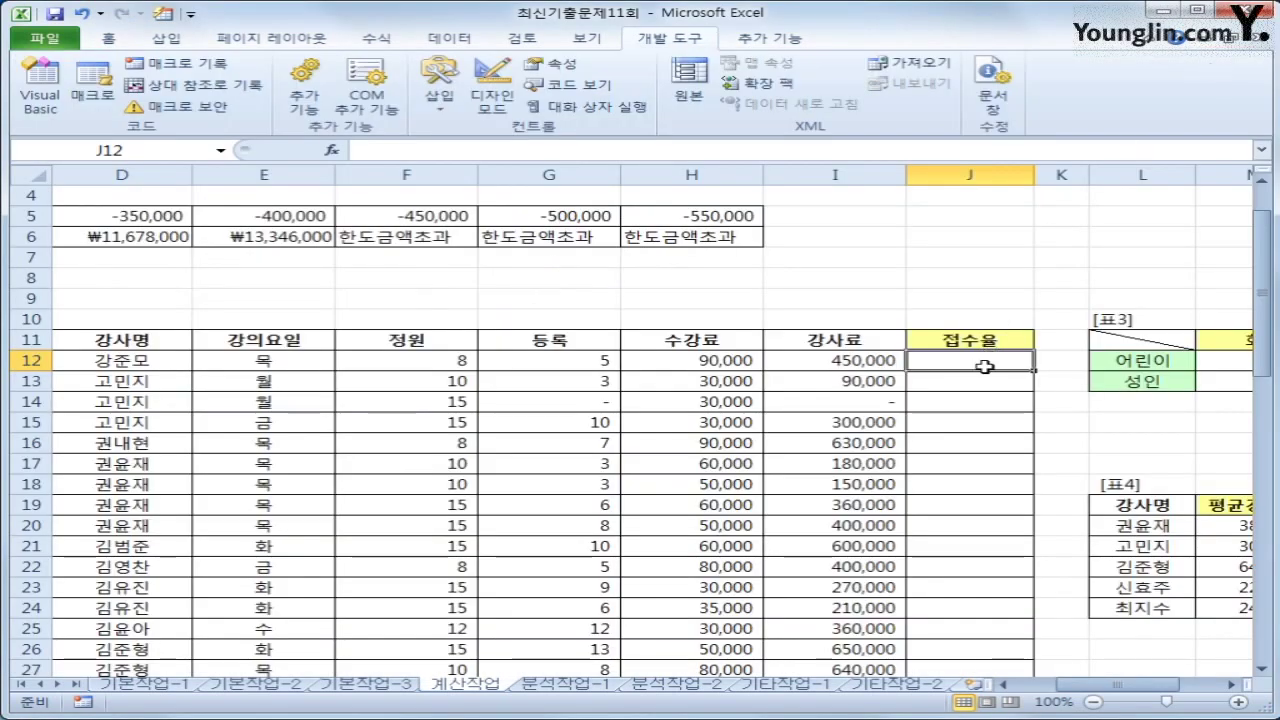
# - Insert the user-defined (사용자 정의) function fn접수율 into cell J12 with the function wizard
pyautogui.click(336, 153)
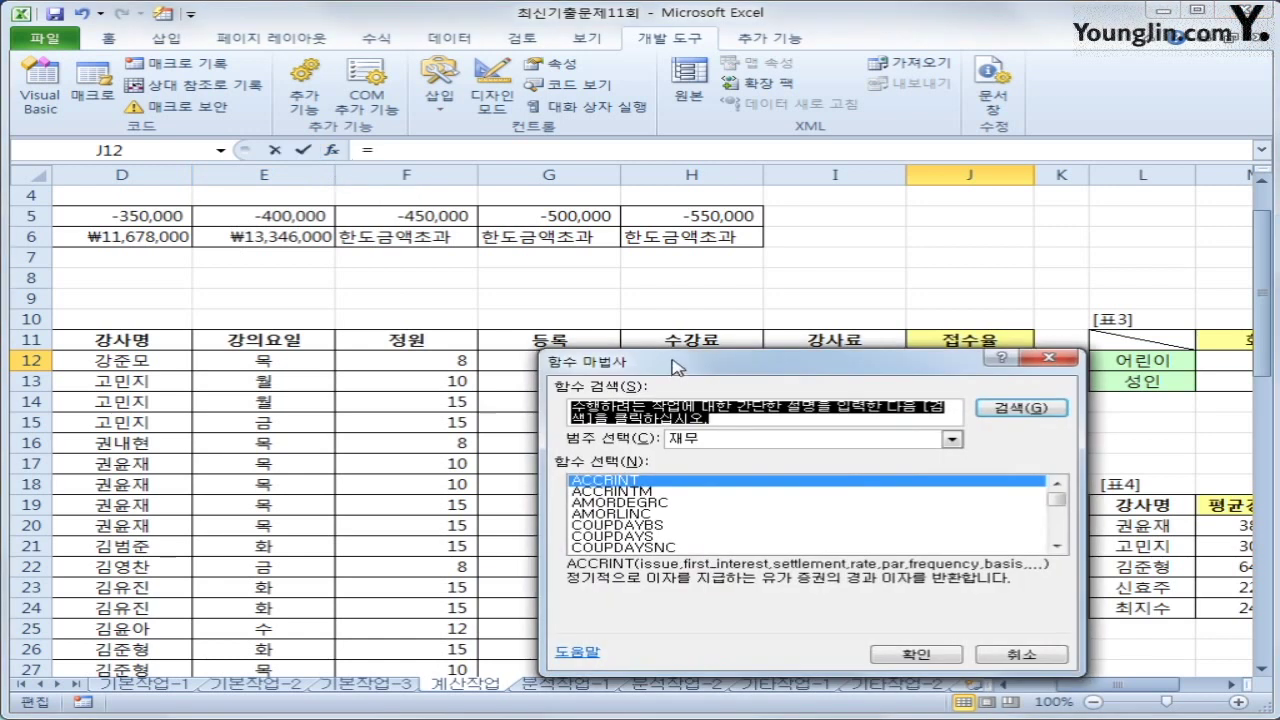
pyautogui.moveTo(675, 361); pyautogui.dragTo(680, 284)
pyautogui.click(710, 362)
pyautogui.click(778, 500)
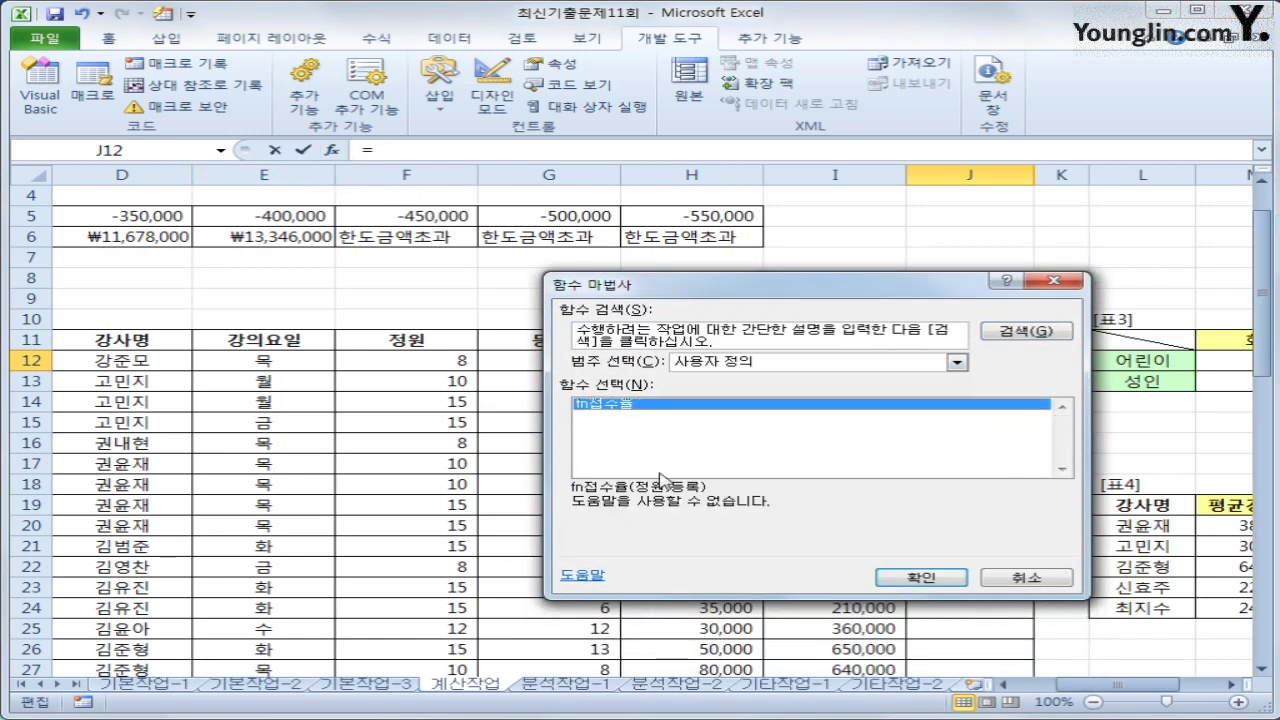
pyautogui.click(900, 579)
# - Set the fn접수율 arguments to F12 for 정원 and G12 for 등록, and enter the formula in J12
pyautogui.moveTo(690, 492); pyautogui.dragTo(648, 594)
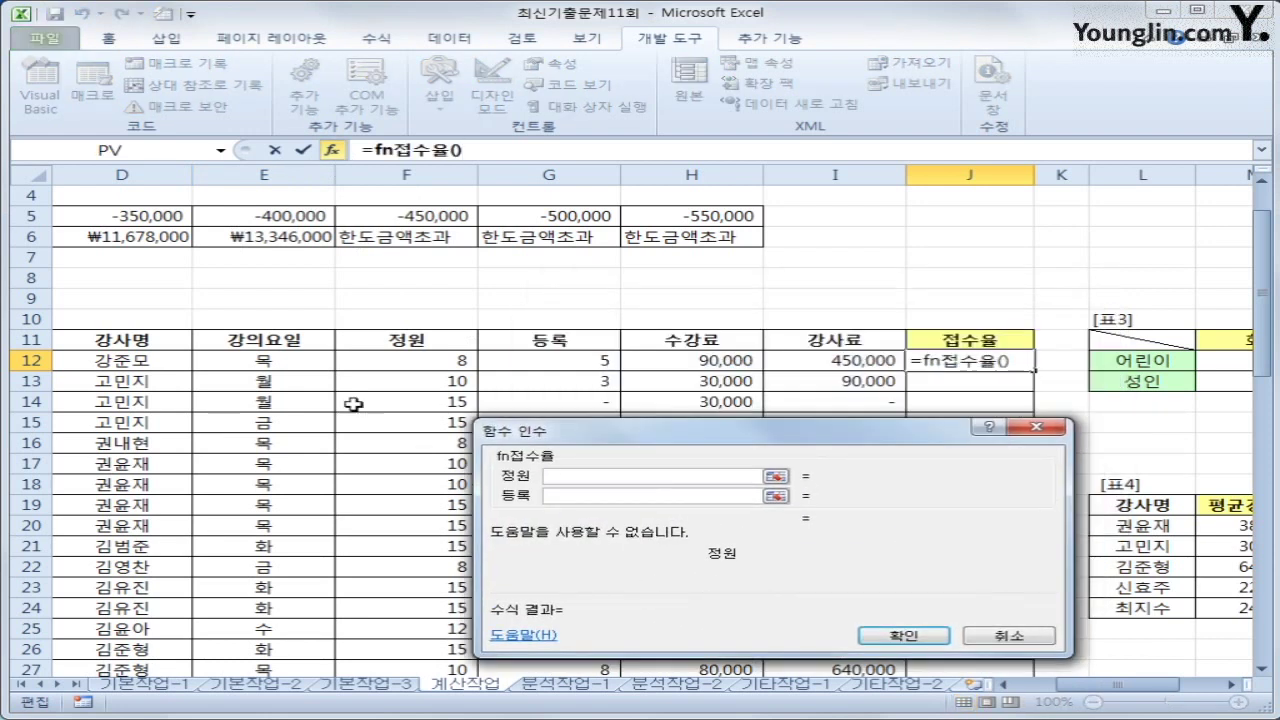
pyautogui.click(445, 362)
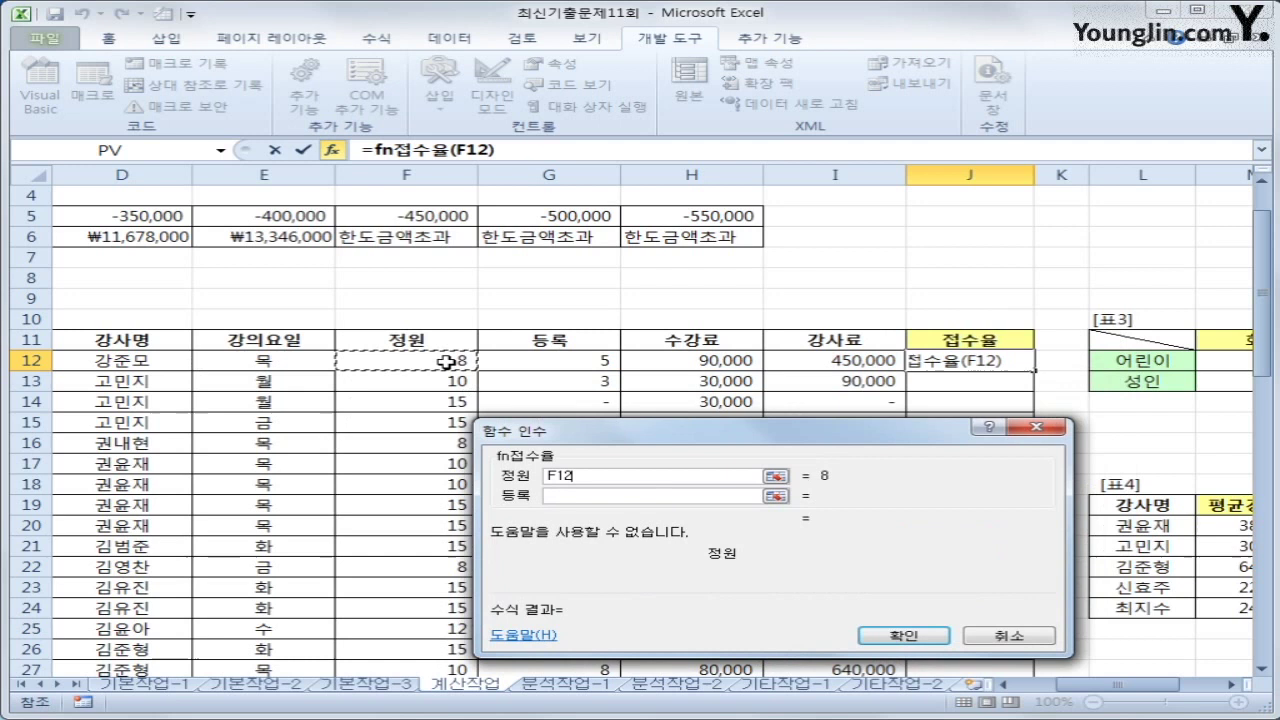
pyautogui.click(580, 495)
pyautogui.click(590, 367)
pyautogui.click(903, 635)
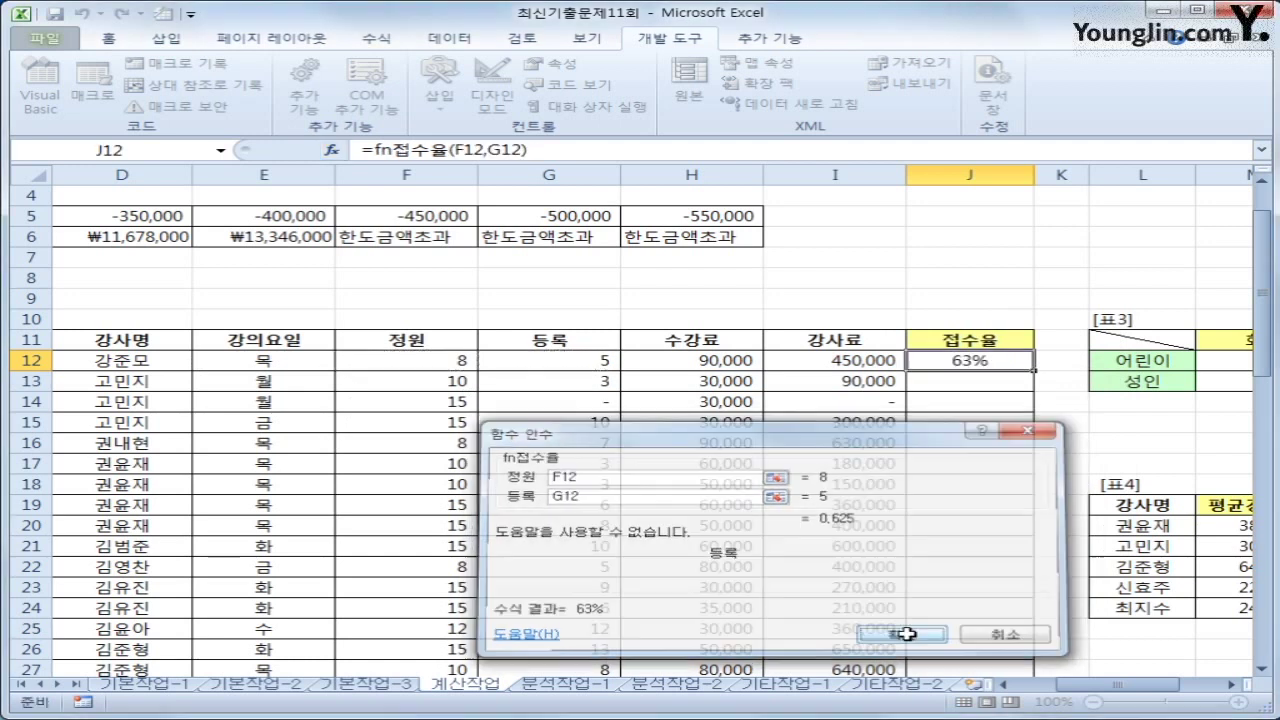
# - Fill the fn접수율 formula from J12 down the 접수율 column through row 38 and check the filled cells
pyautogui.doubleClick(1038, 365)
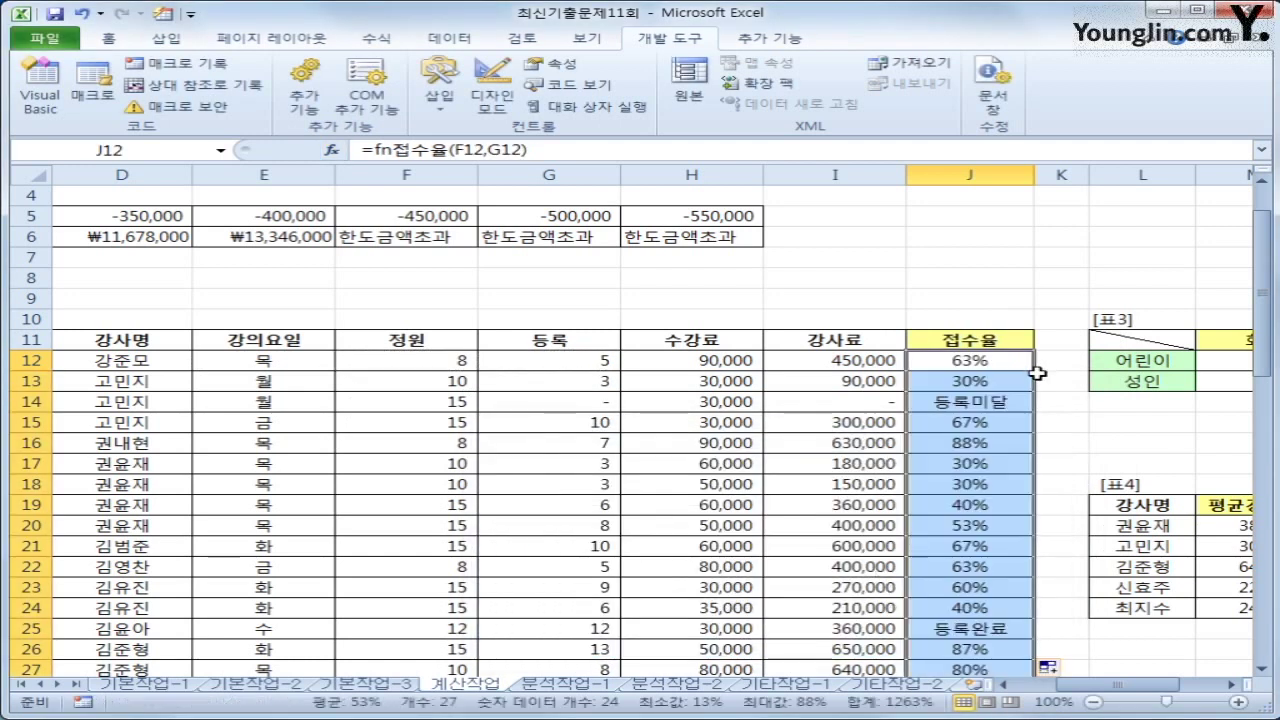
pyautogui.scroll(-4, 1030, 511)
pyautogui.scroll(-1, 1030, 511)
pyautogui.scroll(4, 1025, 508)
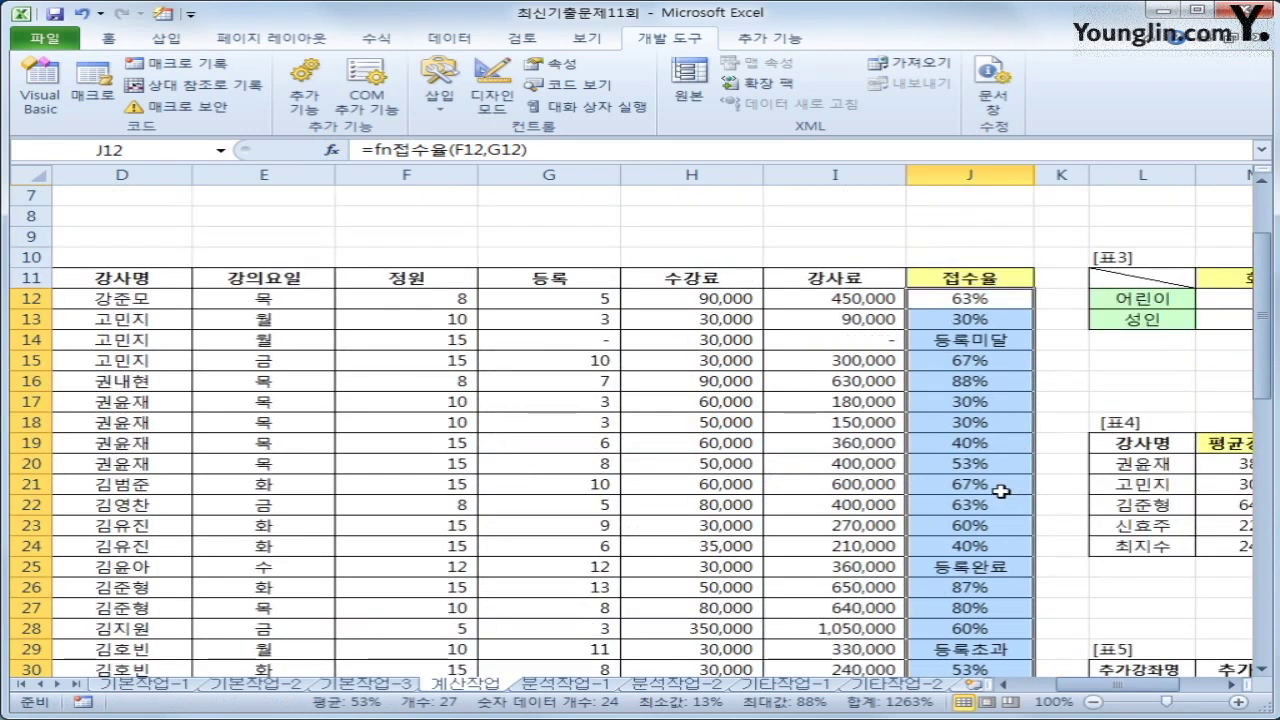
pyautogui.scroll(-3, 1000, 488)
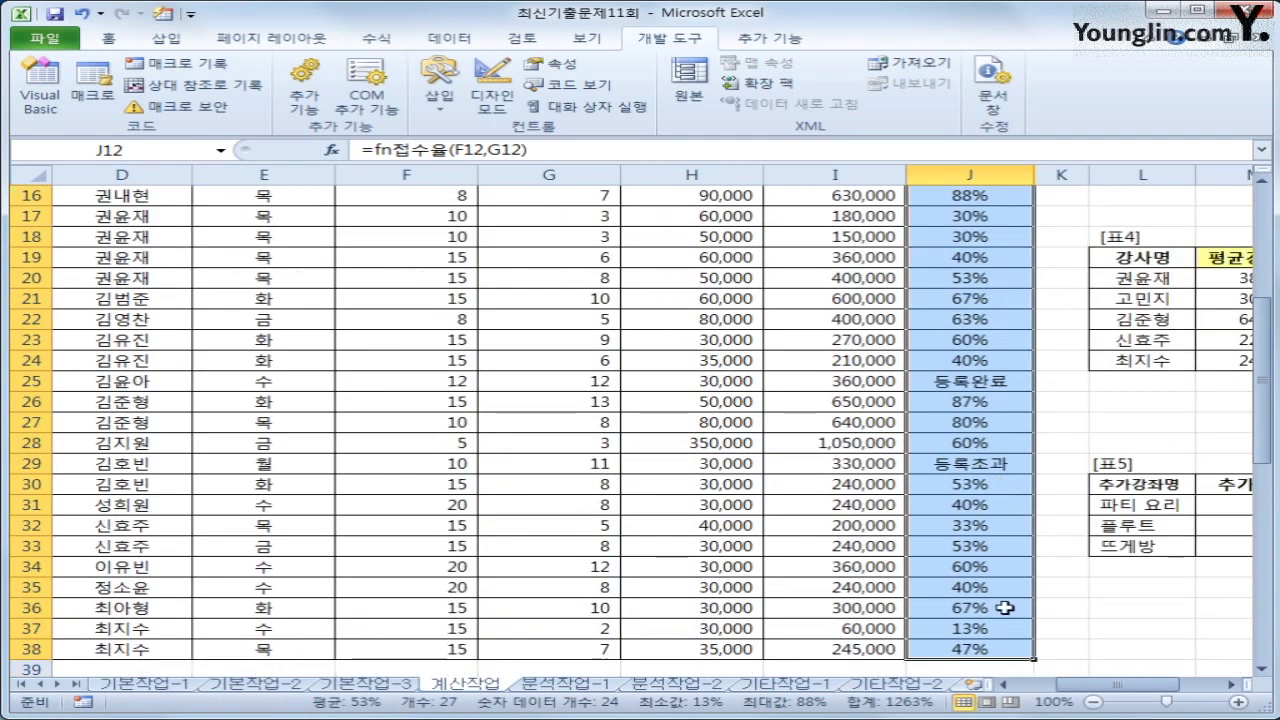
pyautogui.click(999, 650)
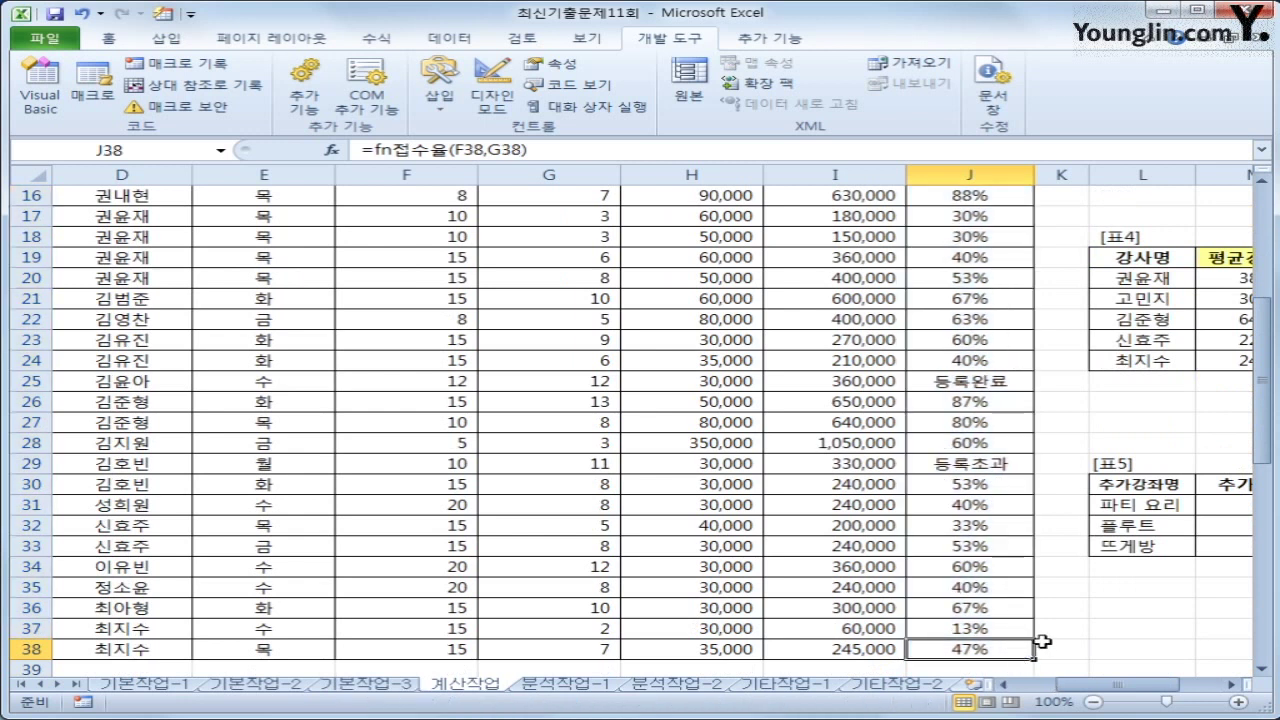
pyautogui.scroll(3, 1037, 625)
pyautogui.scroll(2, 1037, 623)
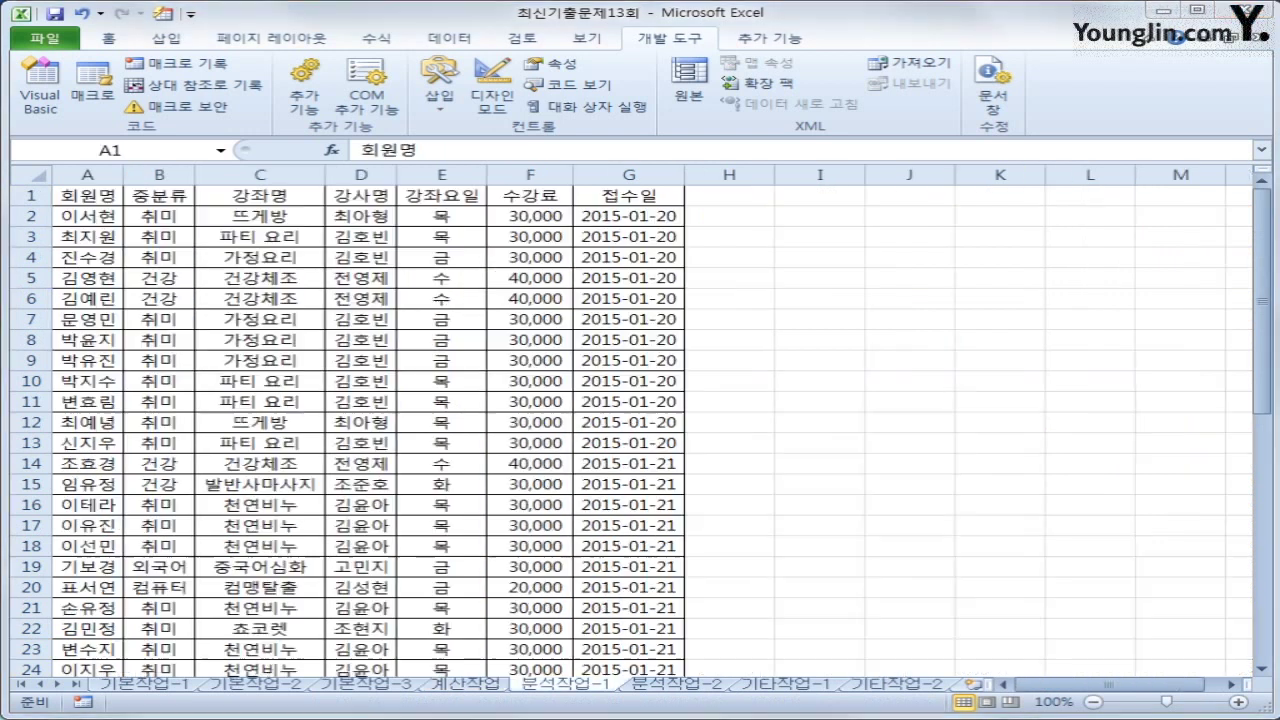
# - Create a pivot table from 분석작업-1 range A1:G48, placed in the existing worksheet at cell I4
pyautogui.click(90, 197)
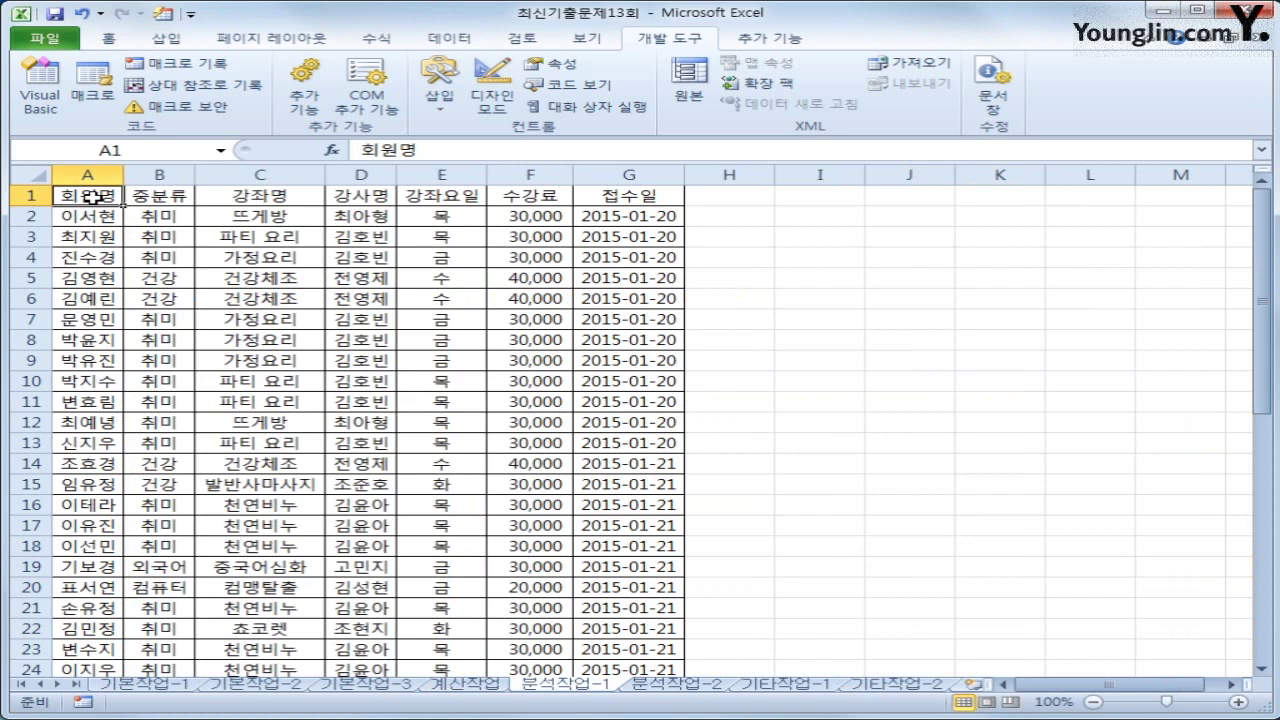
pyautogui.click(166, 38)
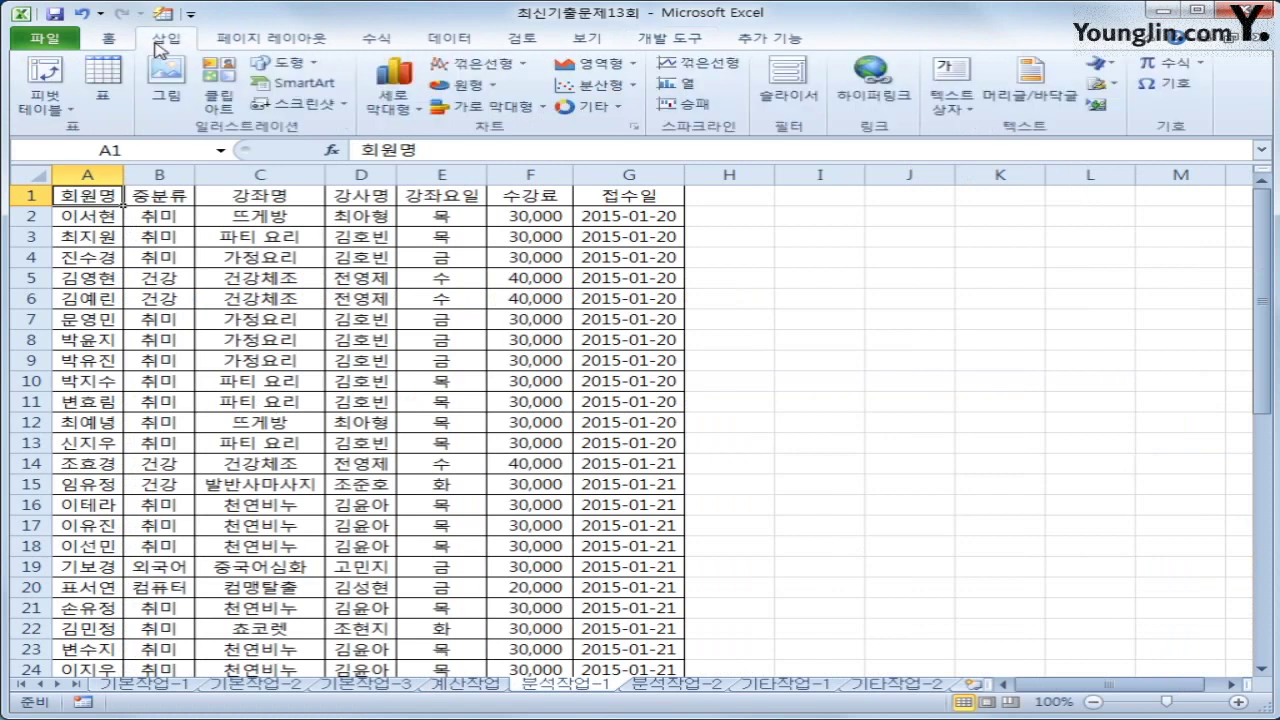
pyautogui.click(53, 78)
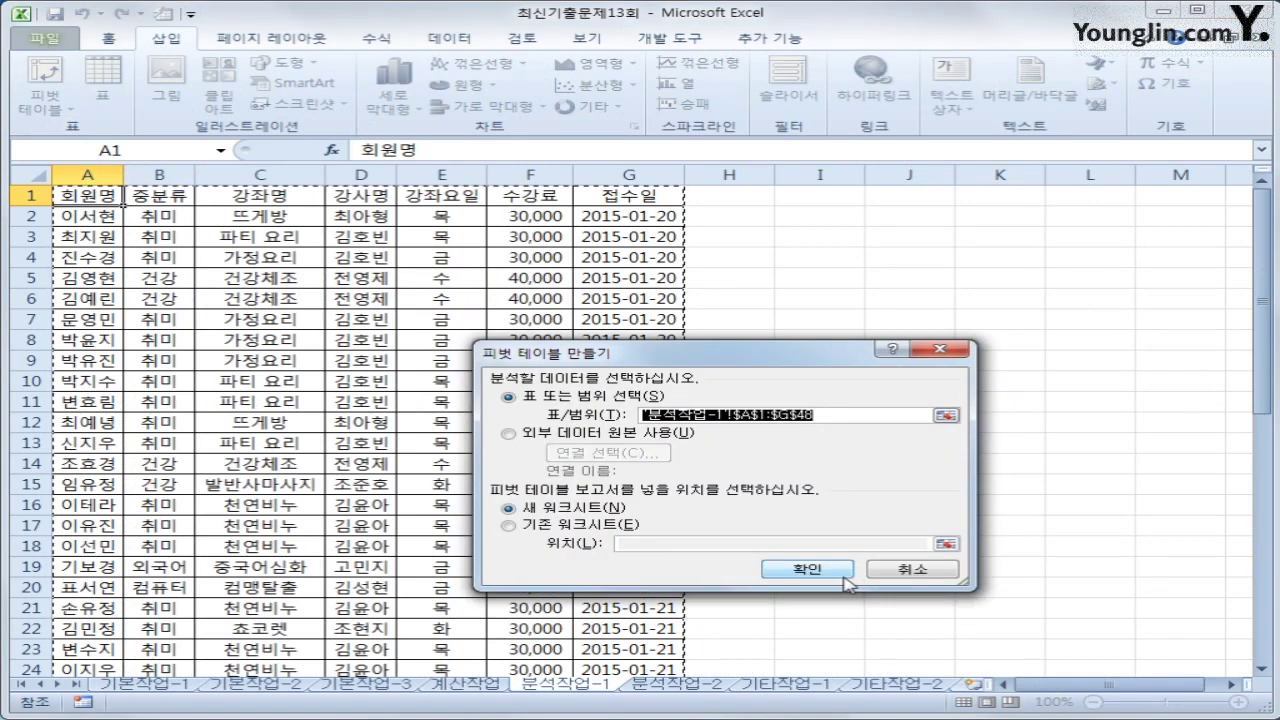
pyautogui.click(604, 529)
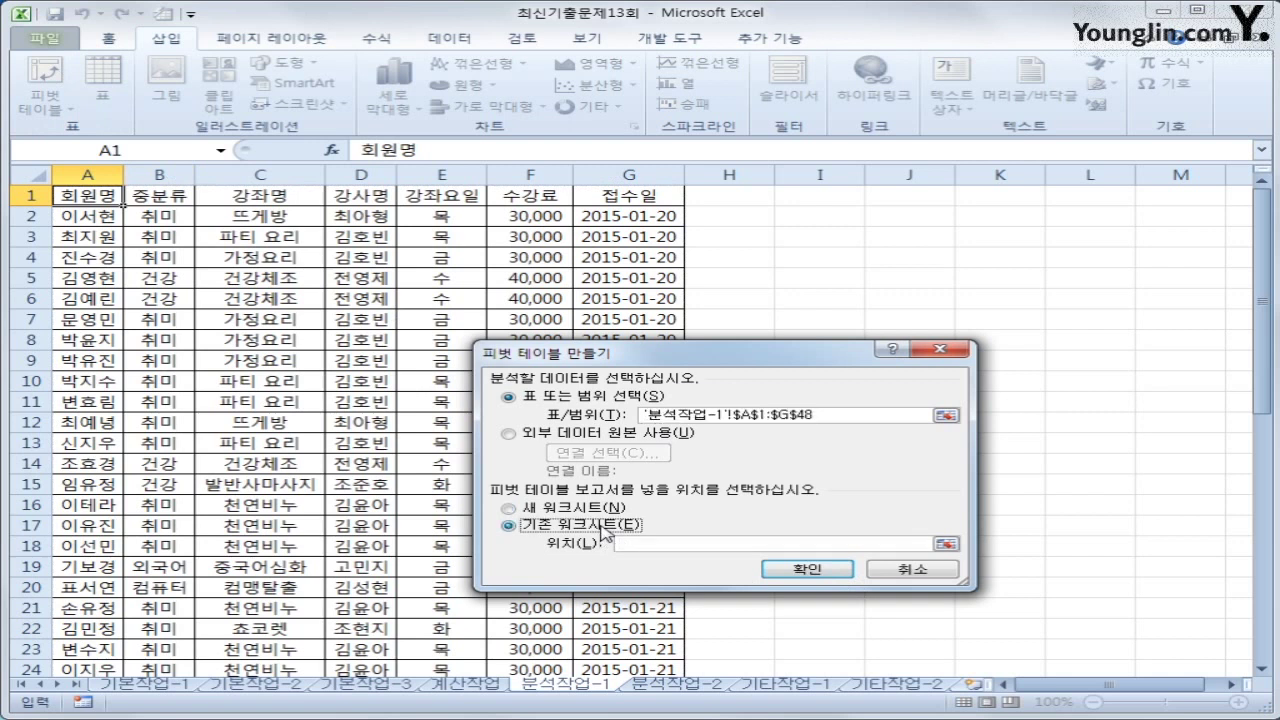
pyautogui.click(628, 546)
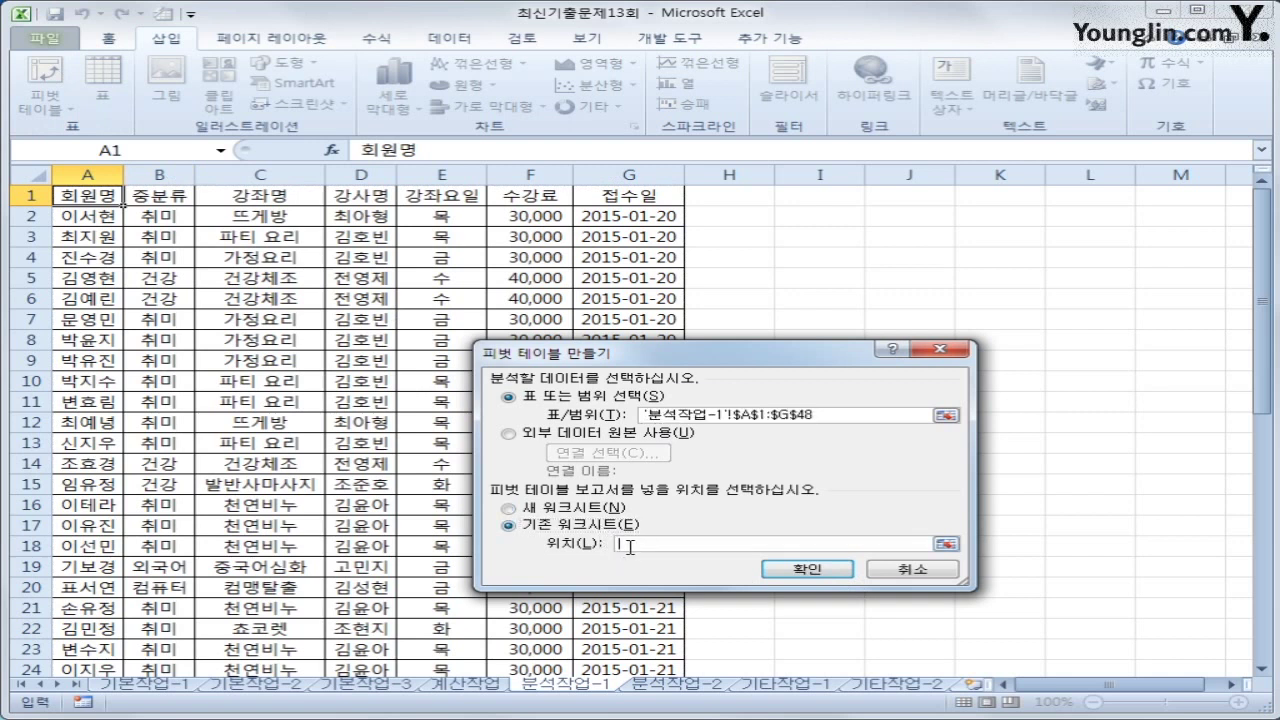
pyautogui.click(815, 257)
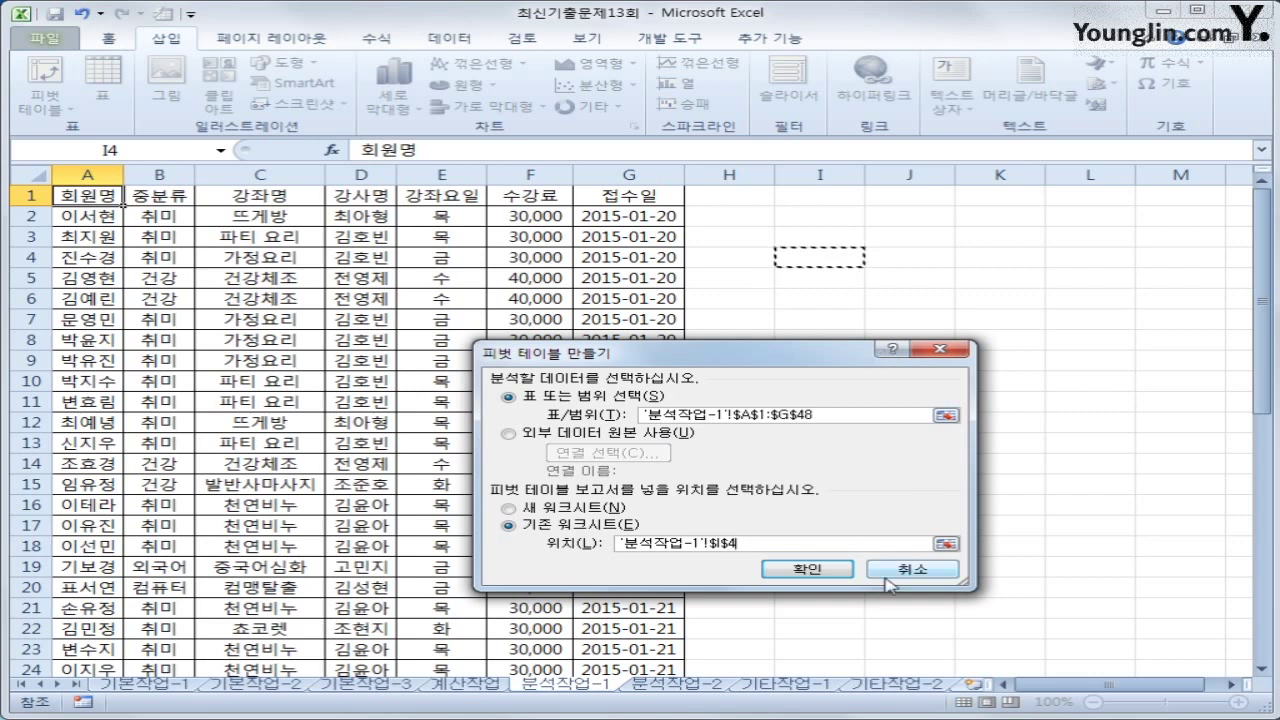
pyautogui.click(815, 569)
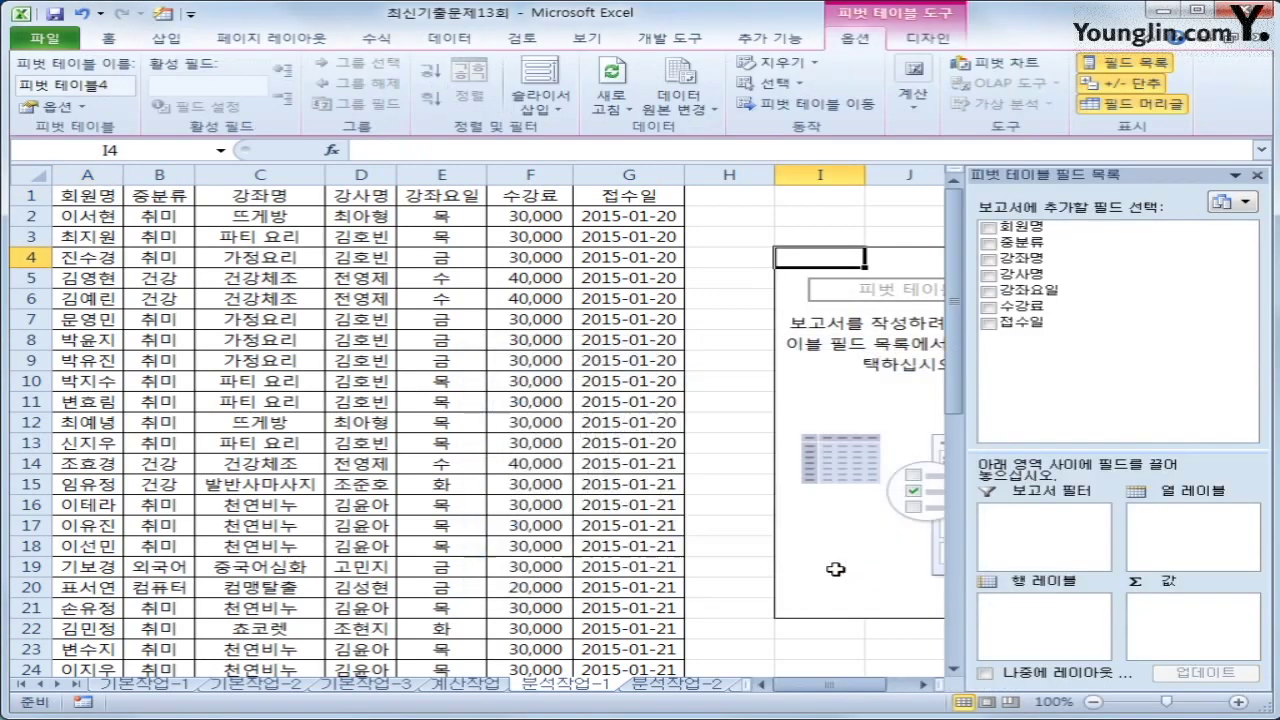
# - Add 강좌요일 and 중분류 as the pivot table's row labels, and 회원명 and 수강료 as its values
pyautogui.click(926, 685)
pyautogui.click(926, 685)
pyautogui.click(926, 686)
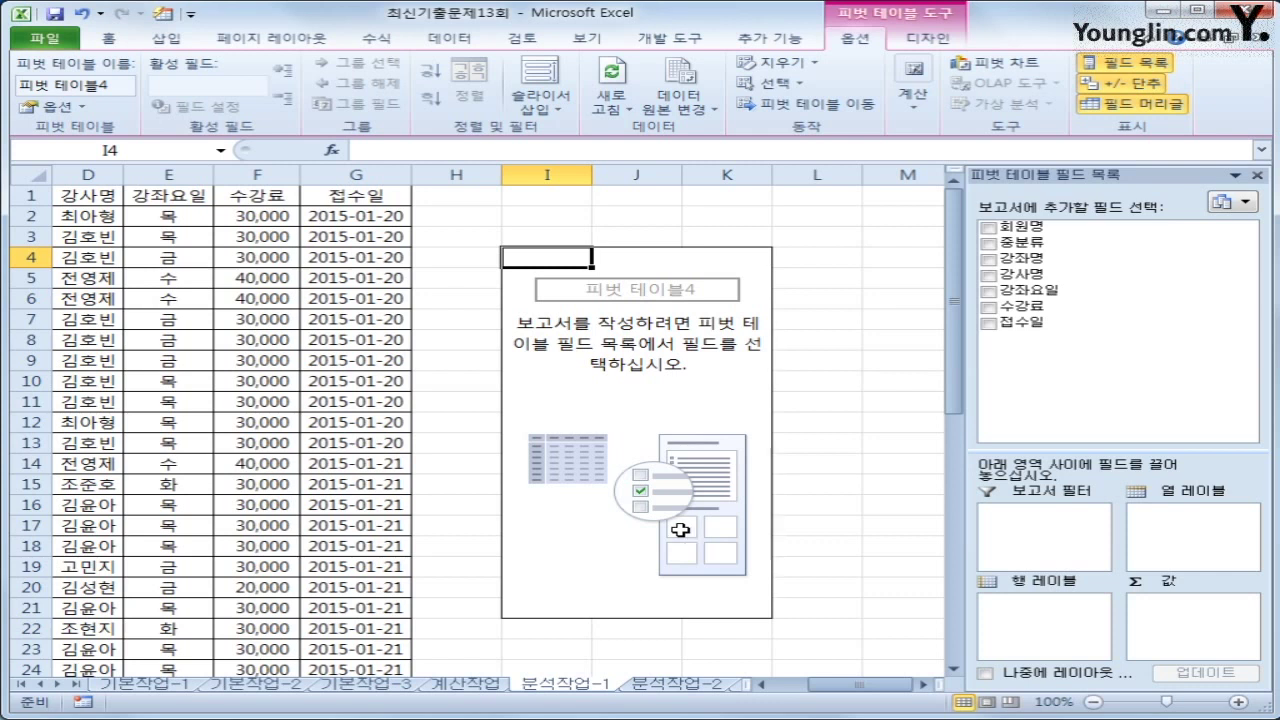
pyautogui.moveTo(1108, 295); pyautogui.dragTo(1068, 630)
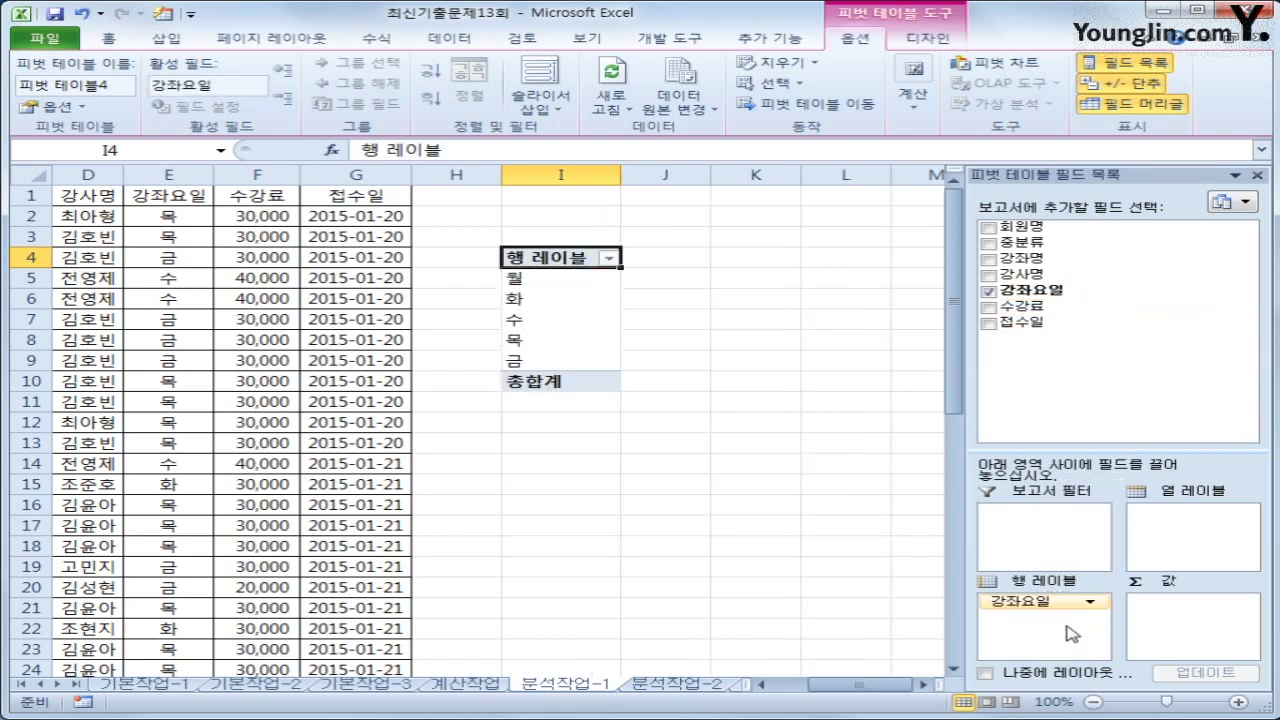
pyautogui.moveTo(1036, 255); pyautogui.dragTo(1084, 643)
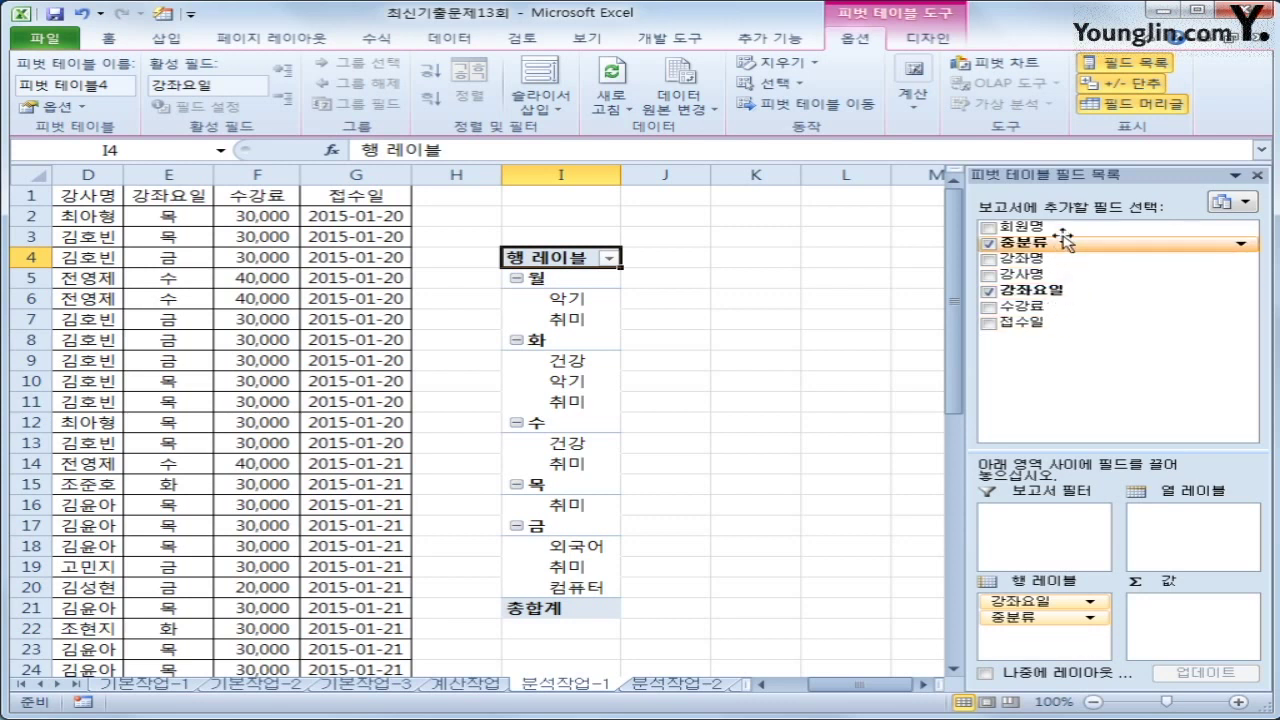
pyautogui.moveTo(1025, 227); pyautogui.dragTo(1175, 632)
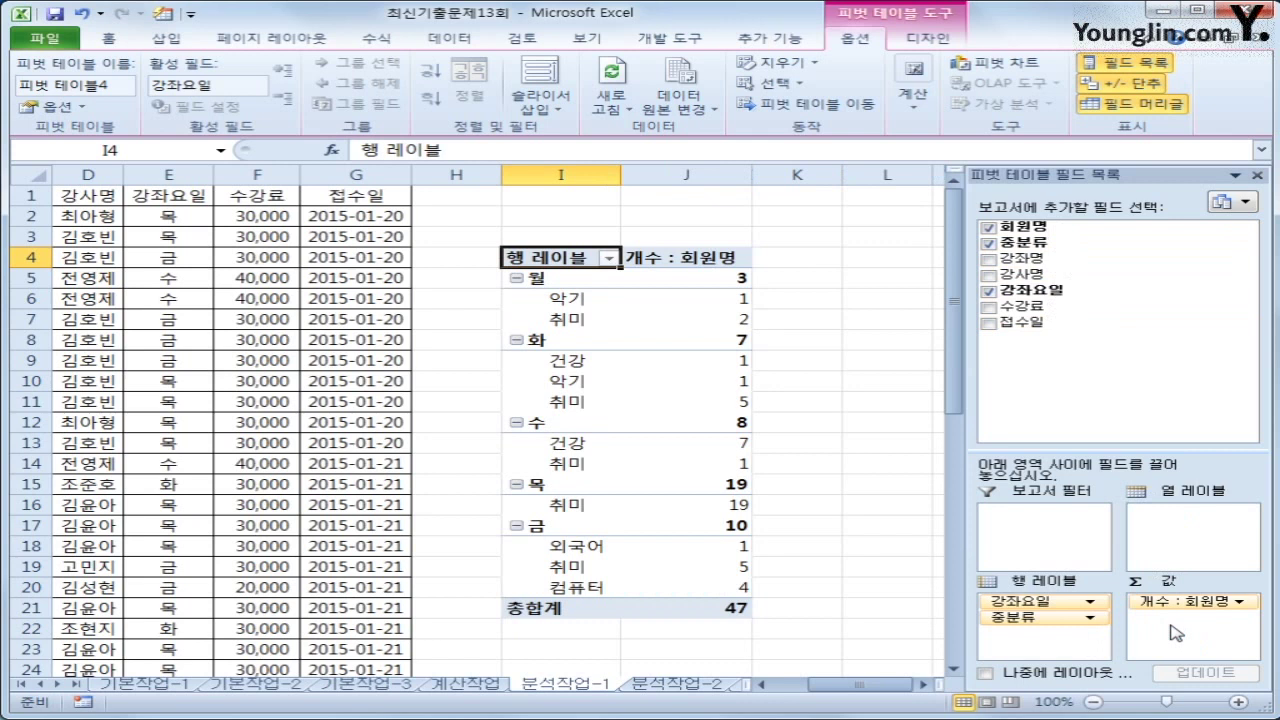
pyautogui.moveTo(1086, 306); pyautogui.dragTo(1177, 642)
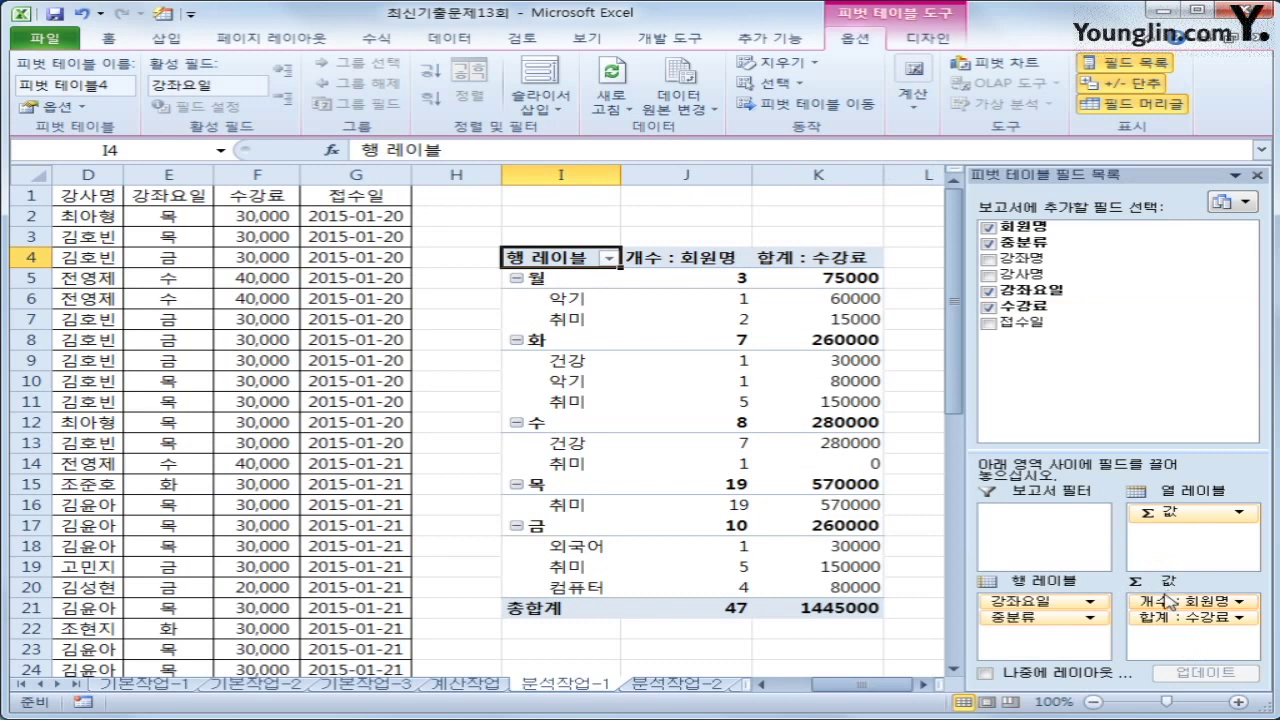
# - Set the pivot table's report layout to outline form (개요 형식으로 표시)
pyautogui.click(930, 40)
pyautogui.click(157, 100)
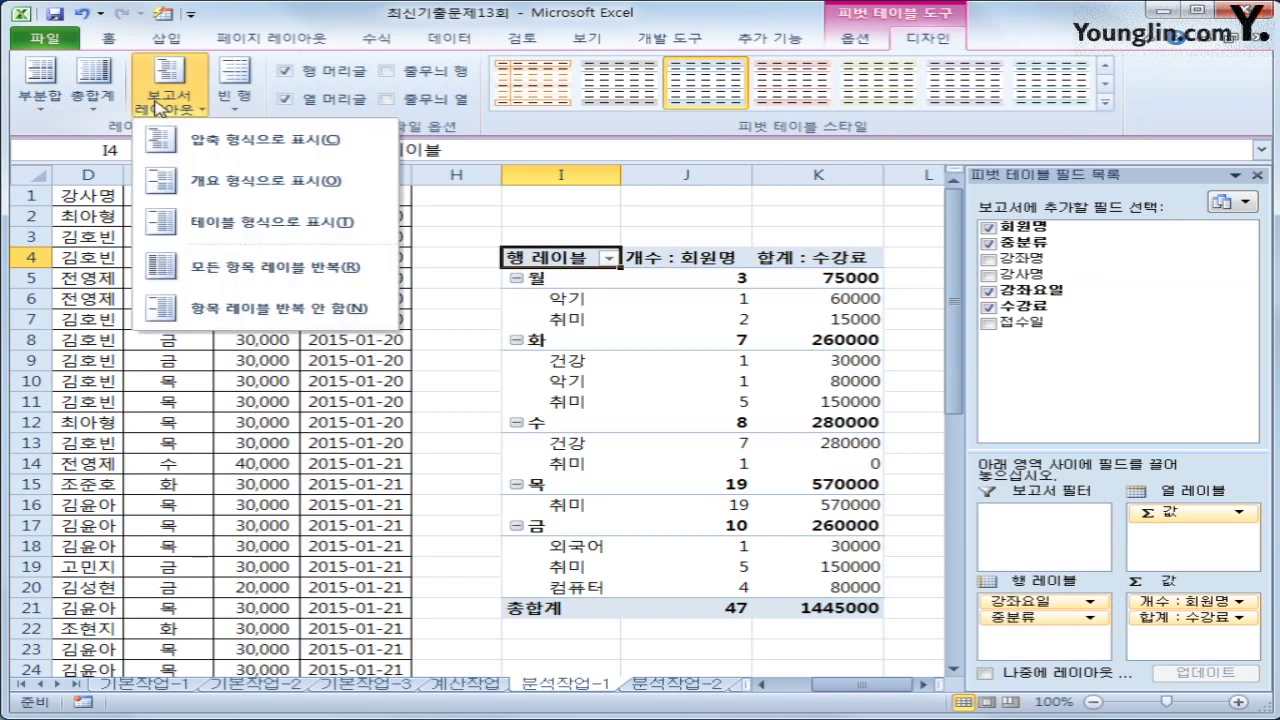
pyautogui.click(213, 186)
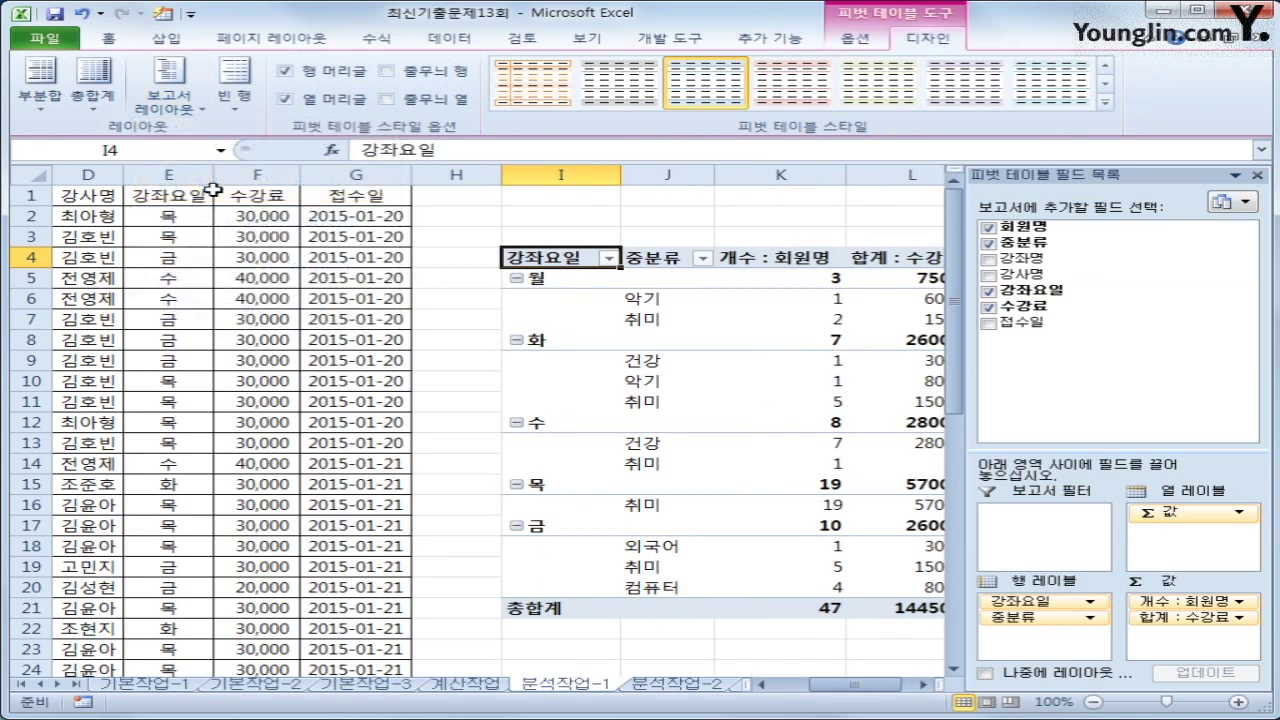
# - Add the 수강료 field to the pivot table's values a second time, below the existing 수강료 sum
pyautogui.click(925, 684)
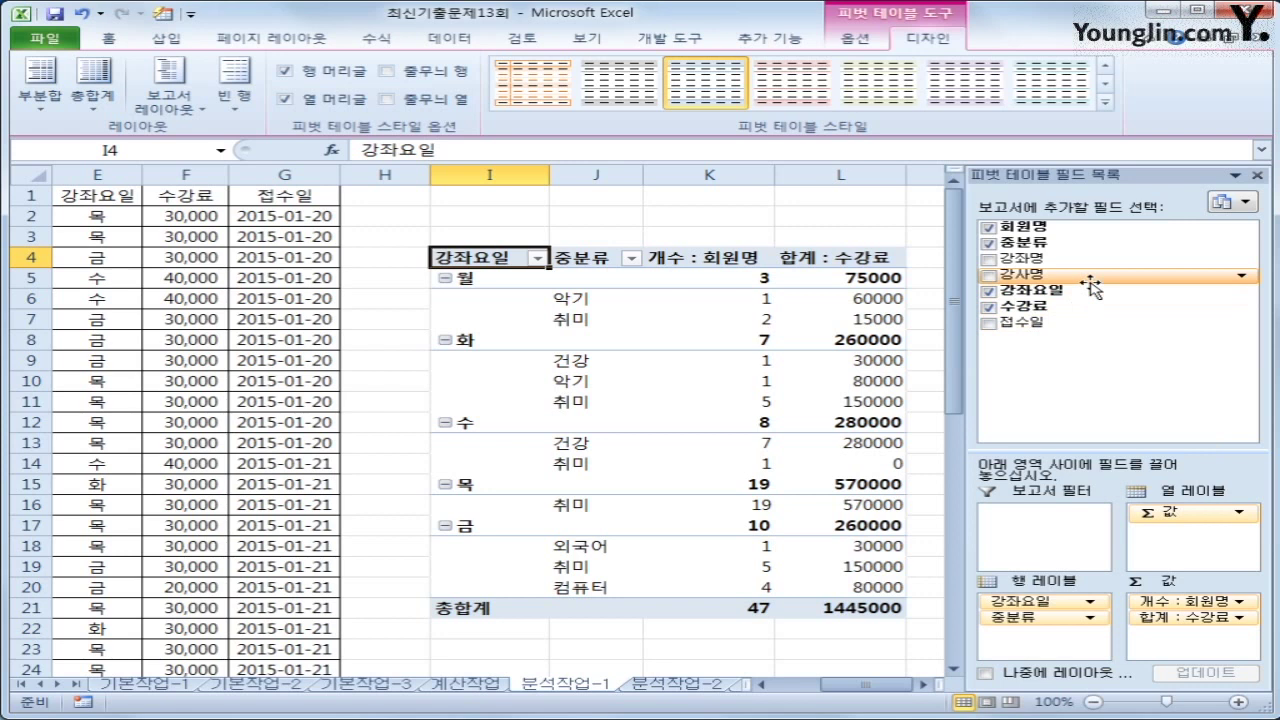
pyautogui.moveTo(1065, 307); pyautogui.dragTo(1170, 648)
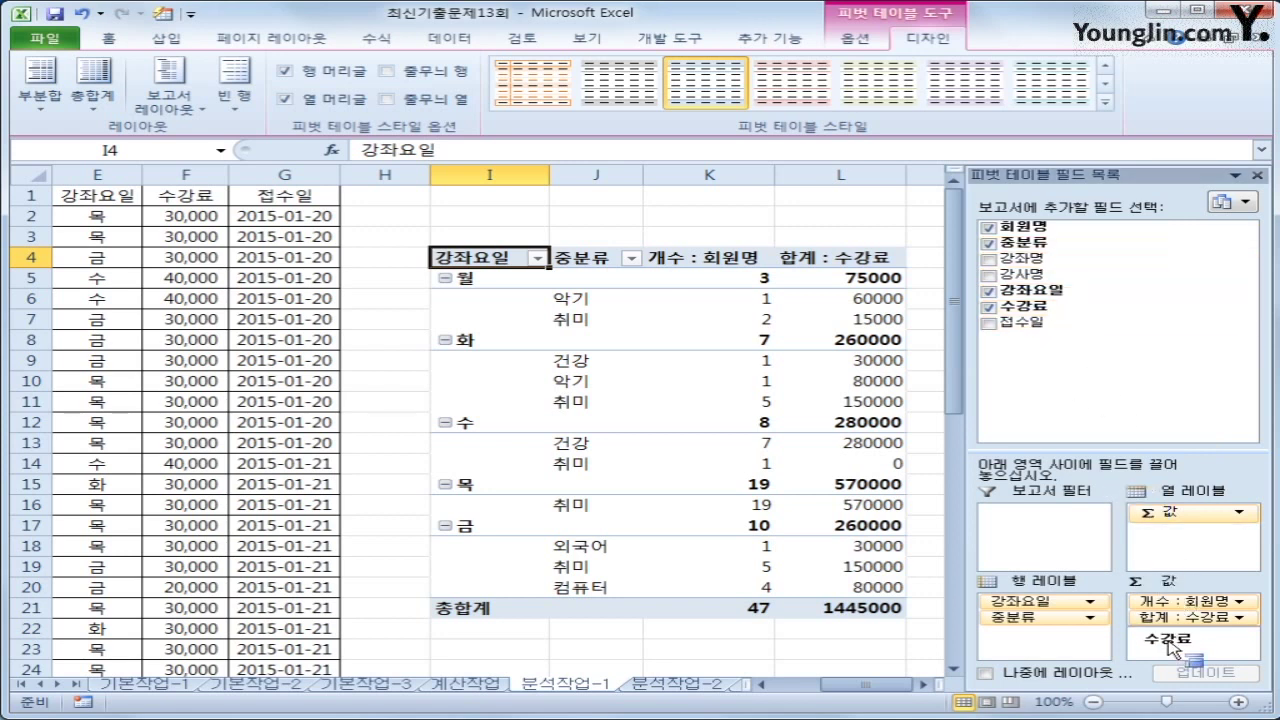
pyautogui.moveTo(1172, 648); pyautogui.dragTo(1168, 645)
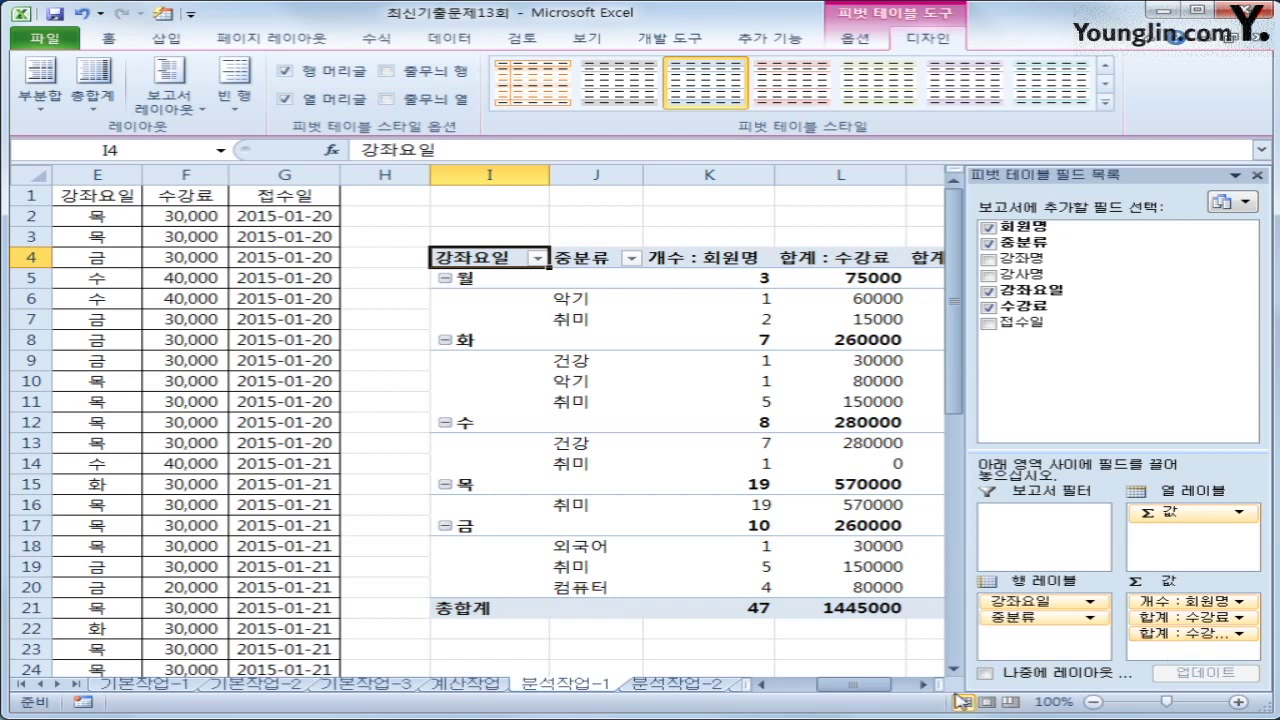
# - Rename the second 수강료 value field to 비율 and show its values as 총합계 비율
pyautogui.click(922, 685)
pyautogui.click(922, 685)
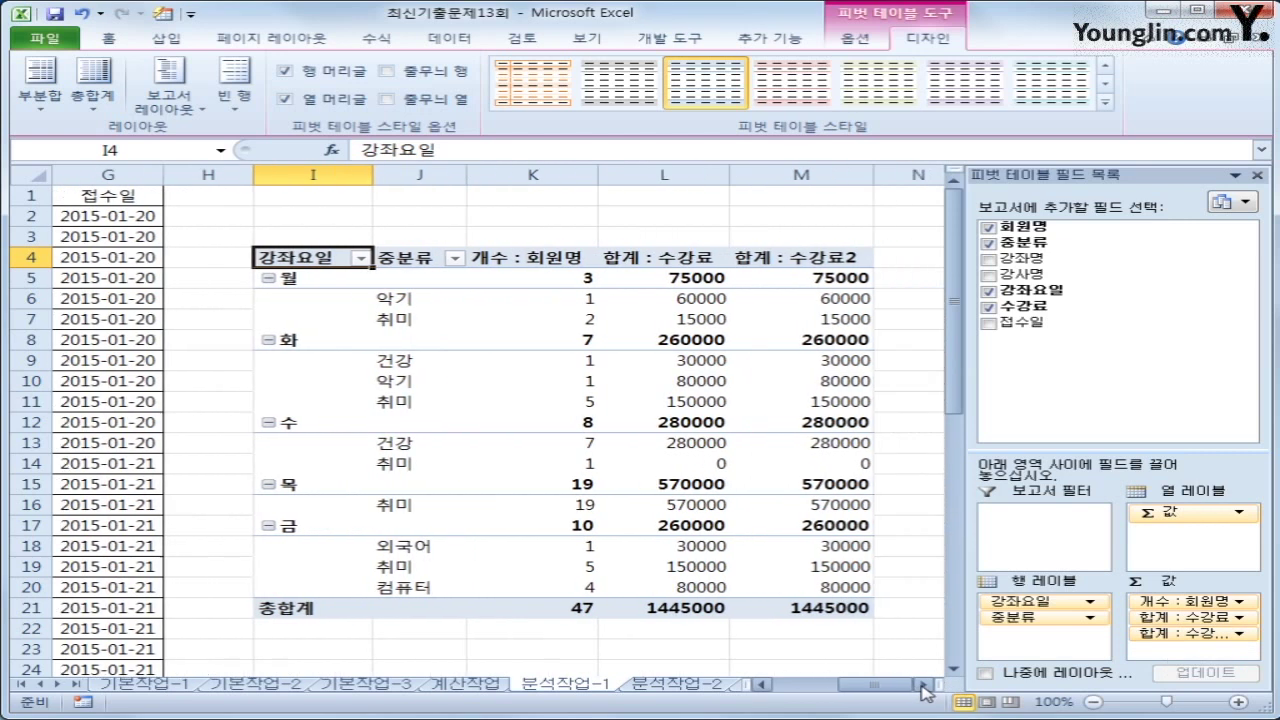
pyautogui.click(830, 260)
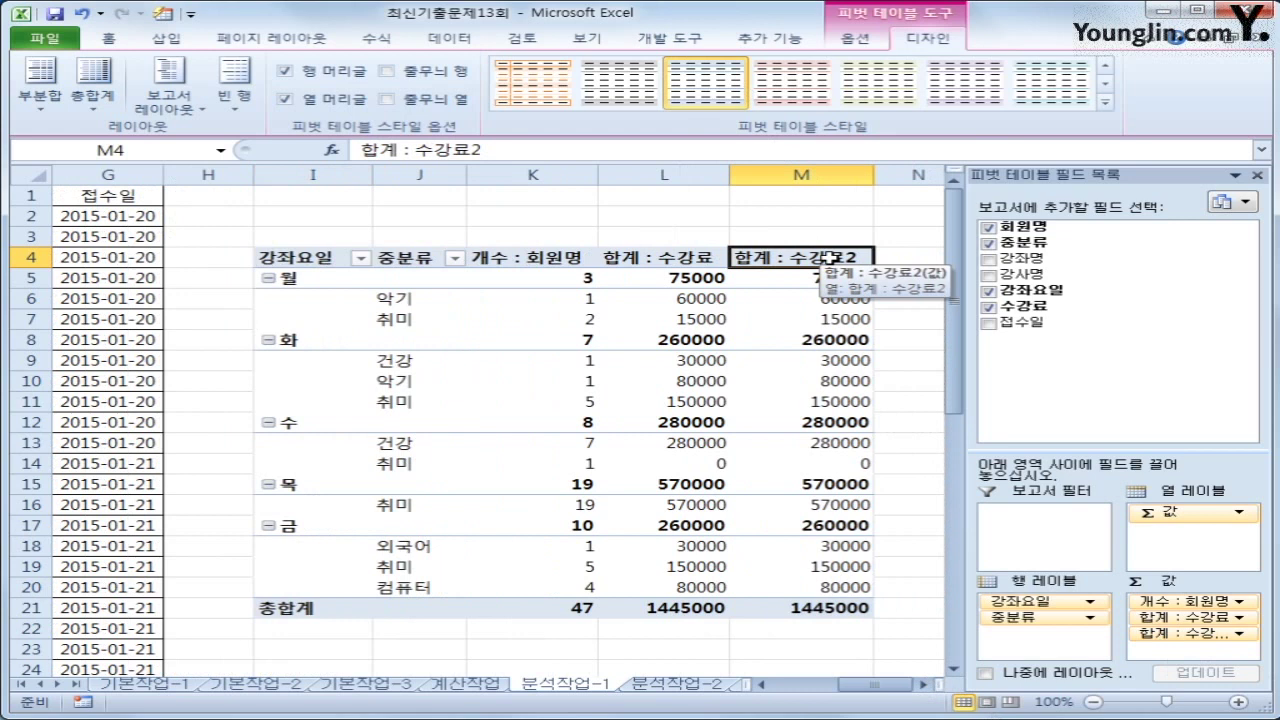
pyautogui.rightClick(828, 260)
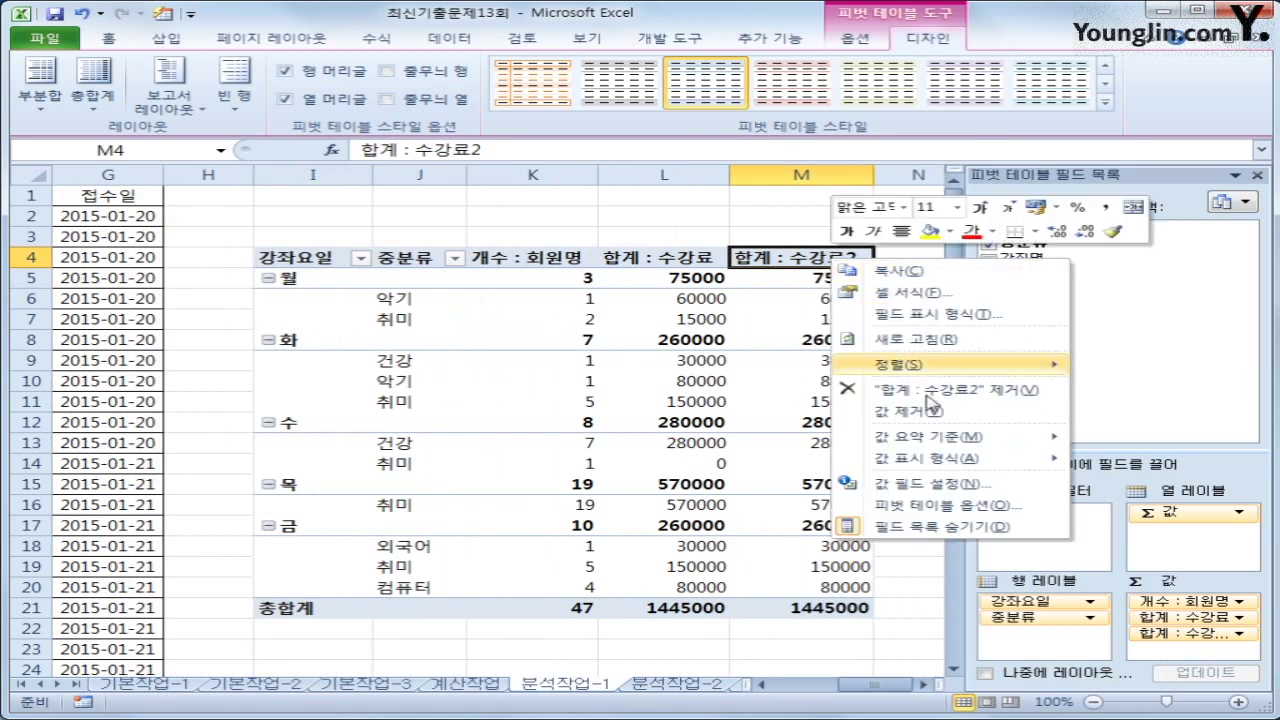
pyautogui.click(935, 485)
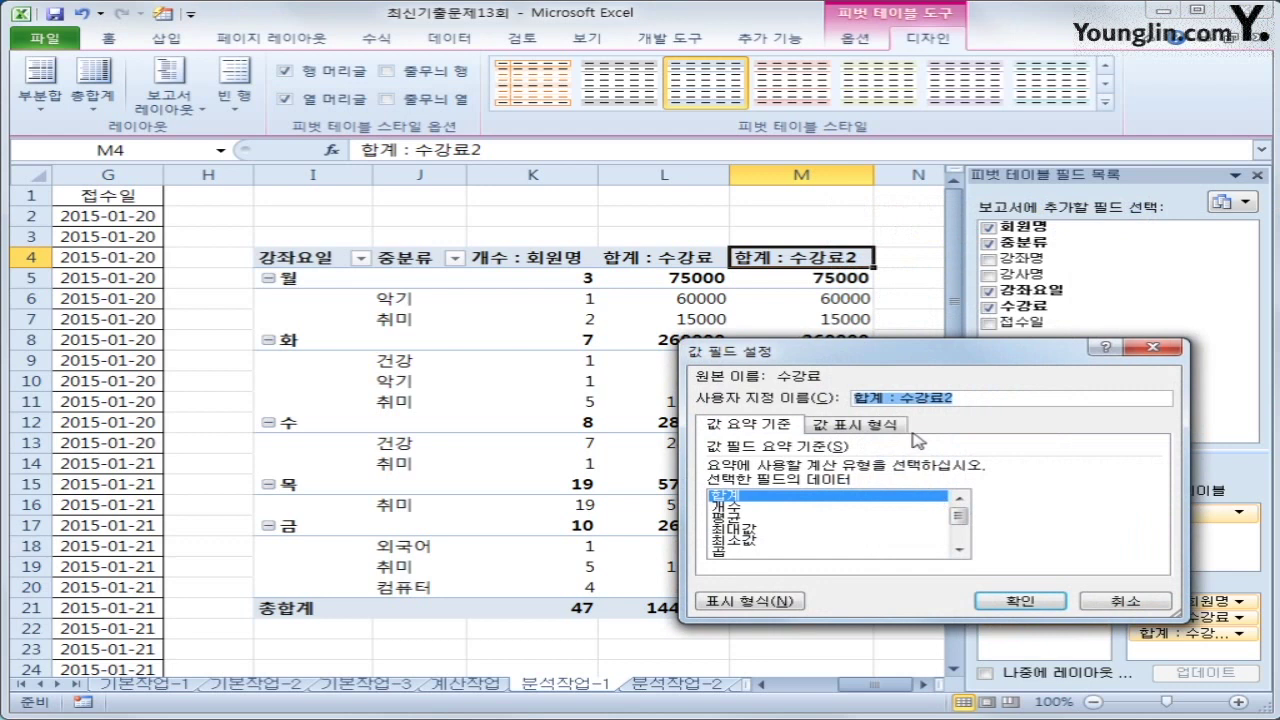
pyautogui.write('비율')
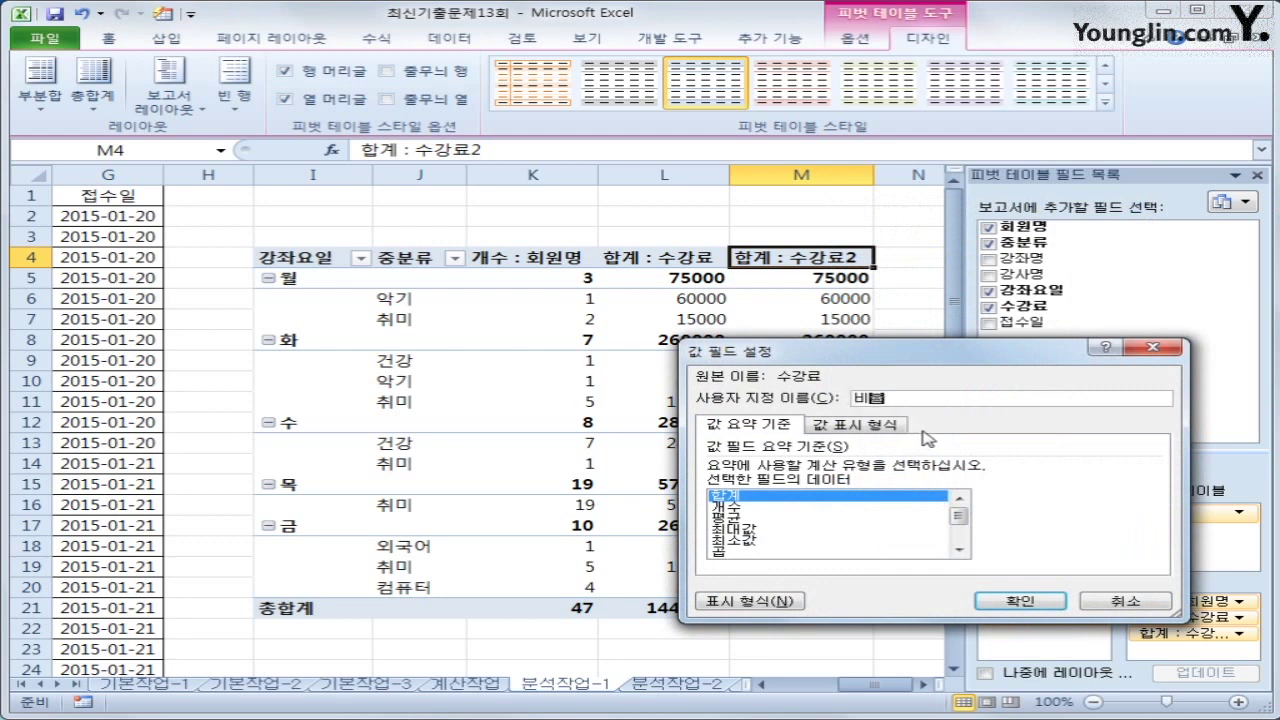
pyautogui.click(884, 426)
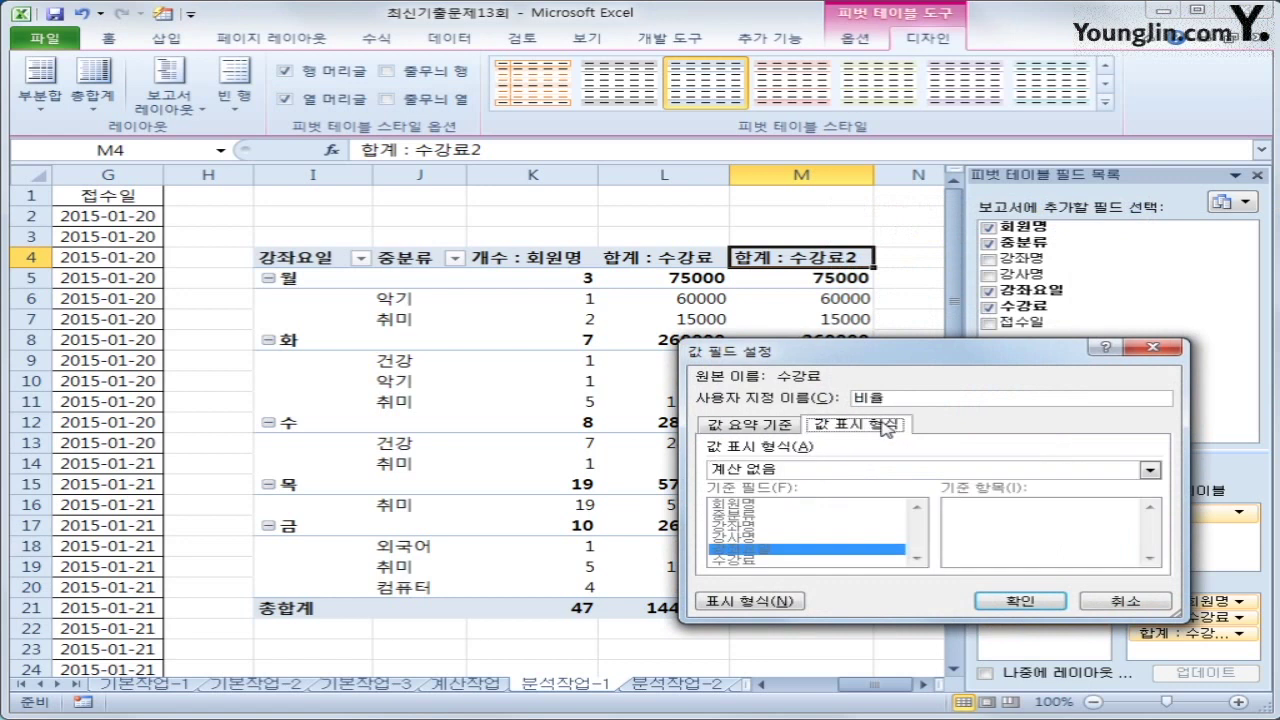
pyautogui.click(903, 469)
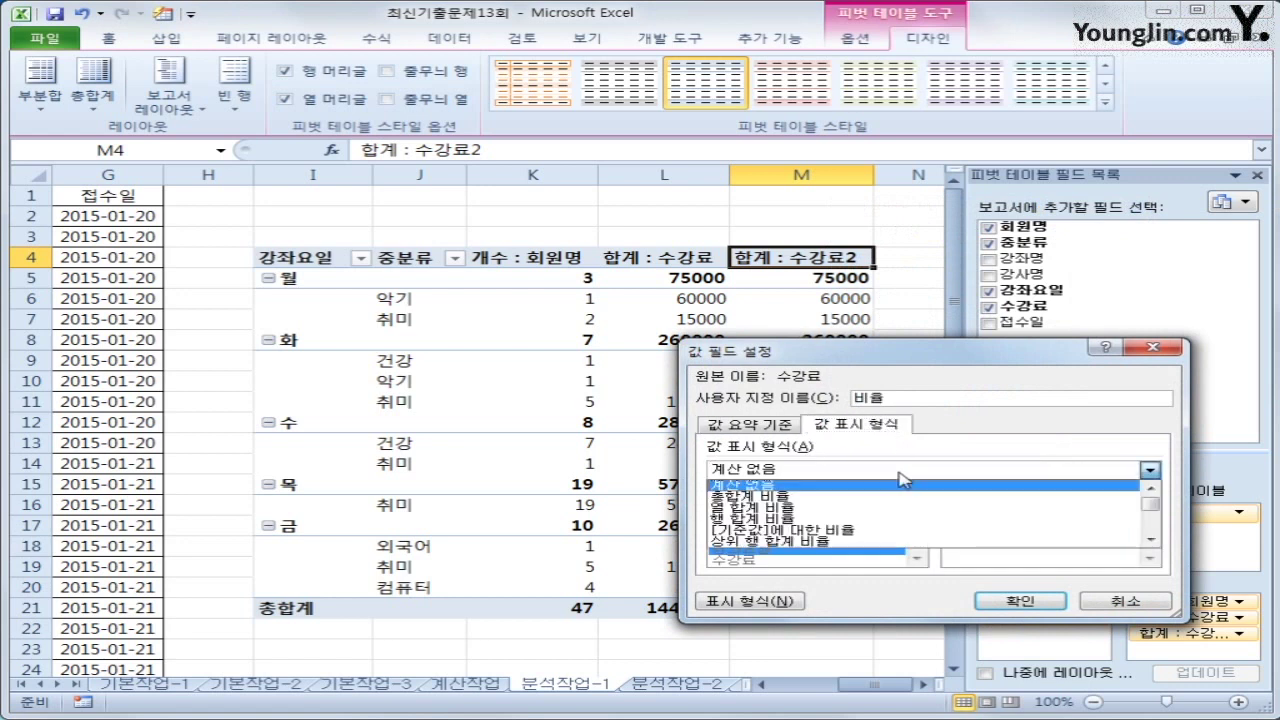
pyautogui.click(893, 500)
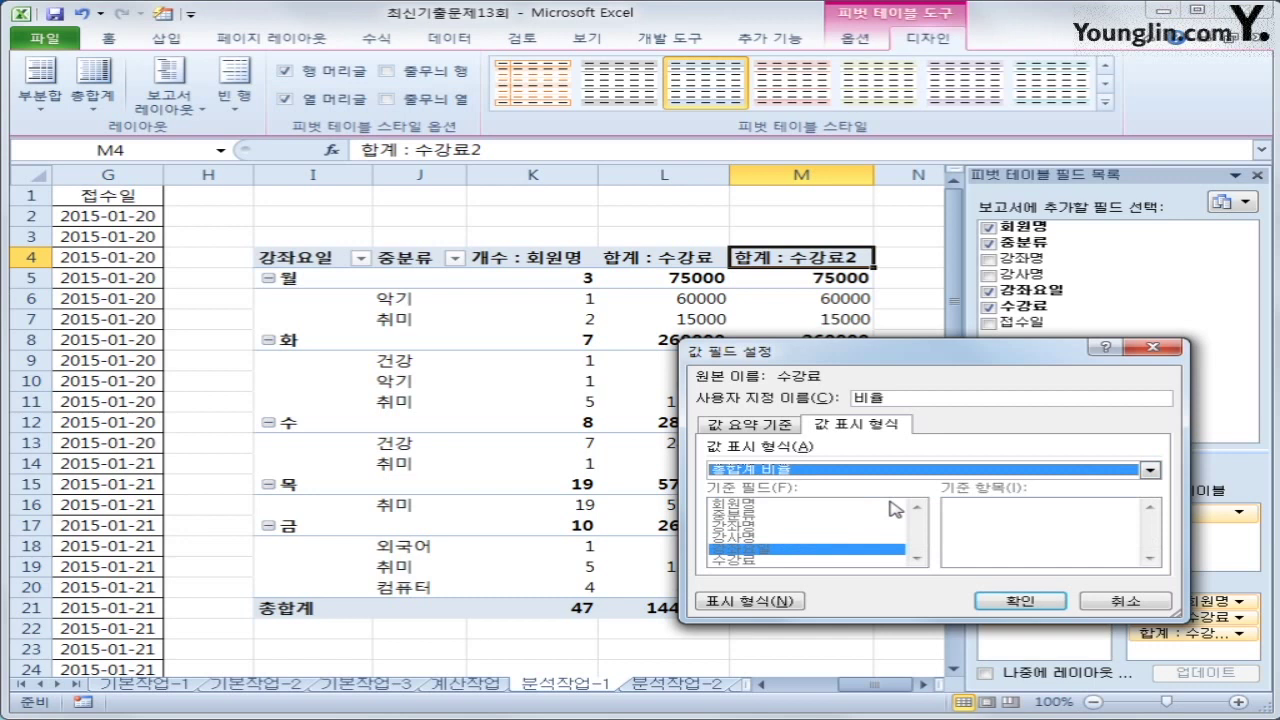
pyautogui.click(1057, 603)
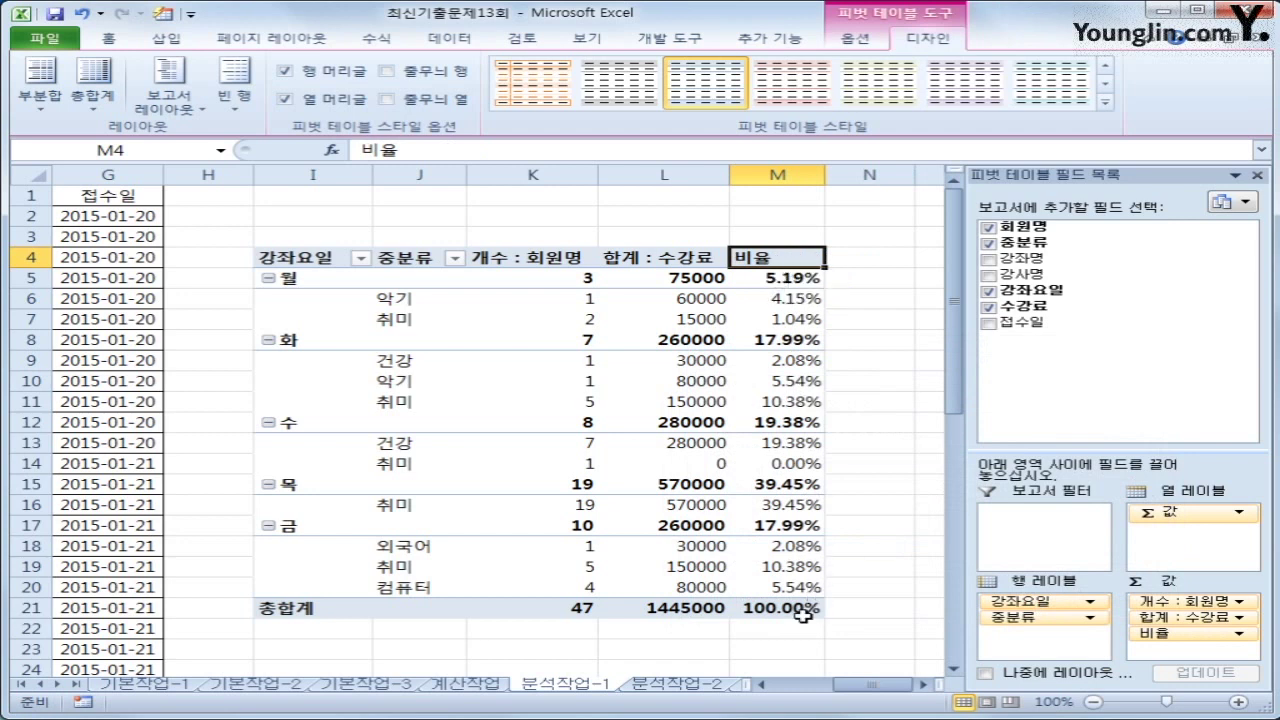
pyautogui.moveTo(820, 605)
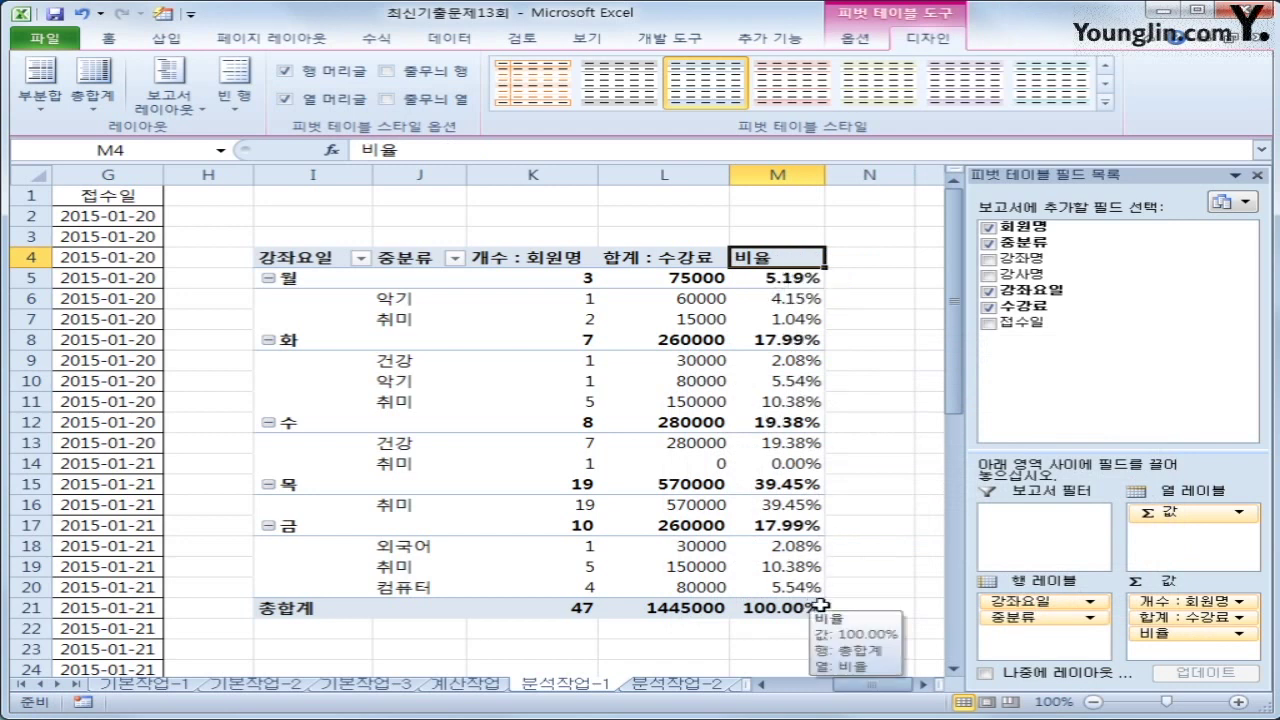
pyautogui.moveTo(806, 539)
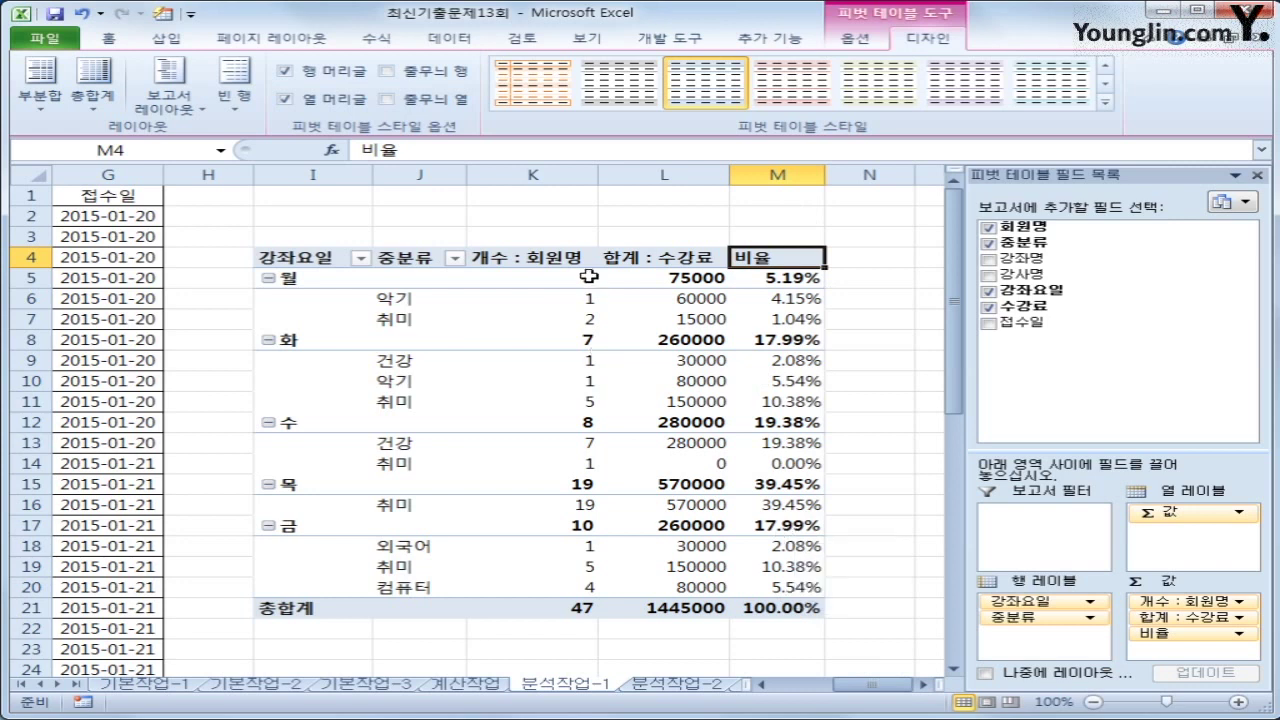
# - Rename the pivot table's 개수 : 회원명 value field to 회원수
pyautogui.click(551, 262)
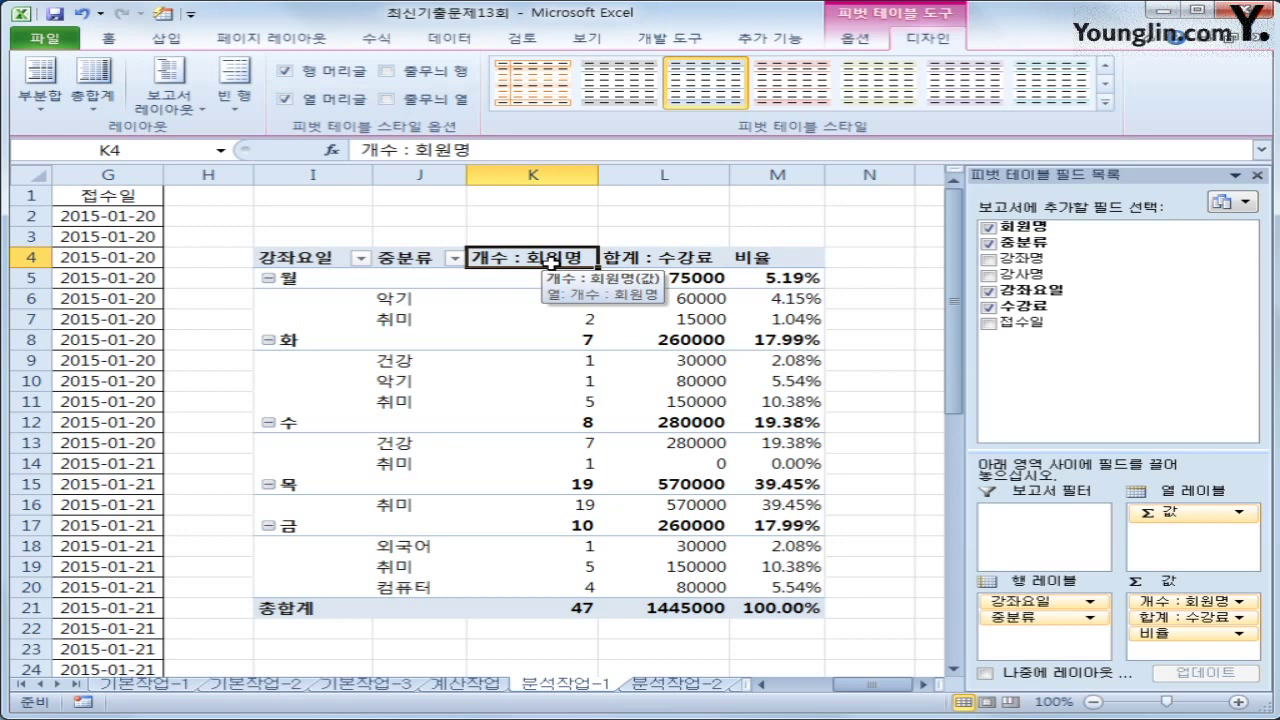
pyautogui.rightClick(552, 263)
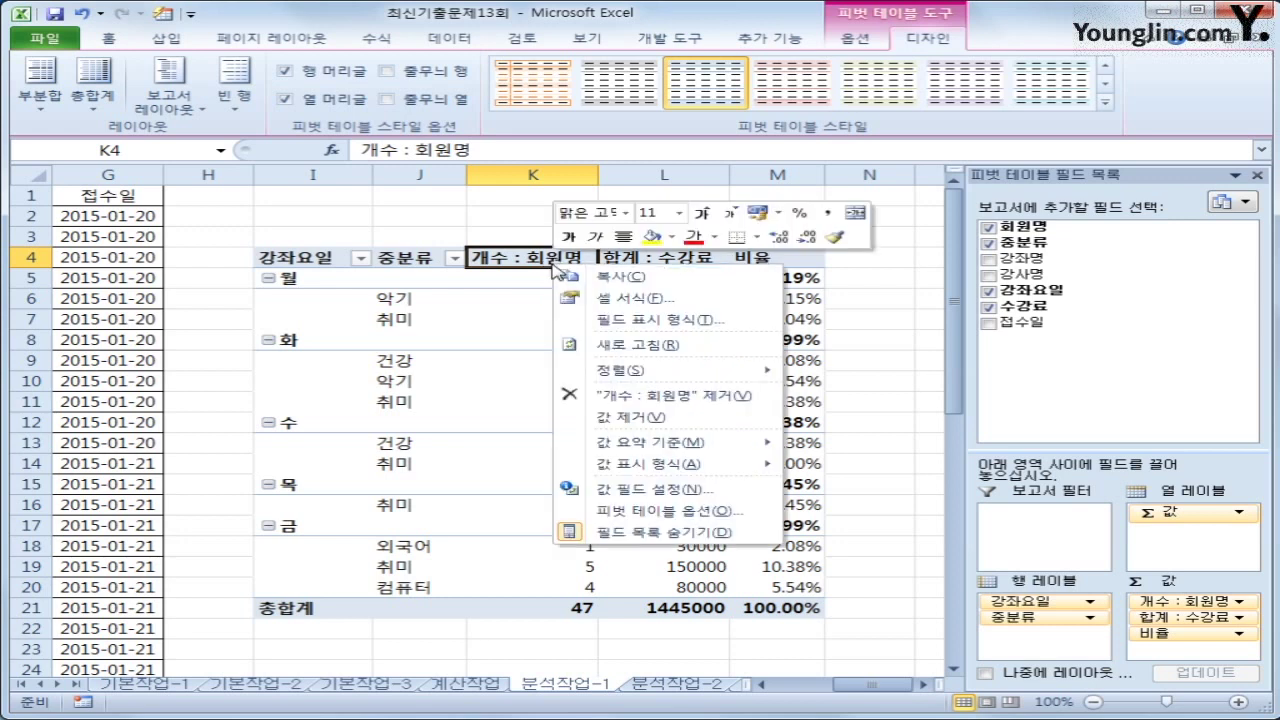
pyautogui.click(650, 489)
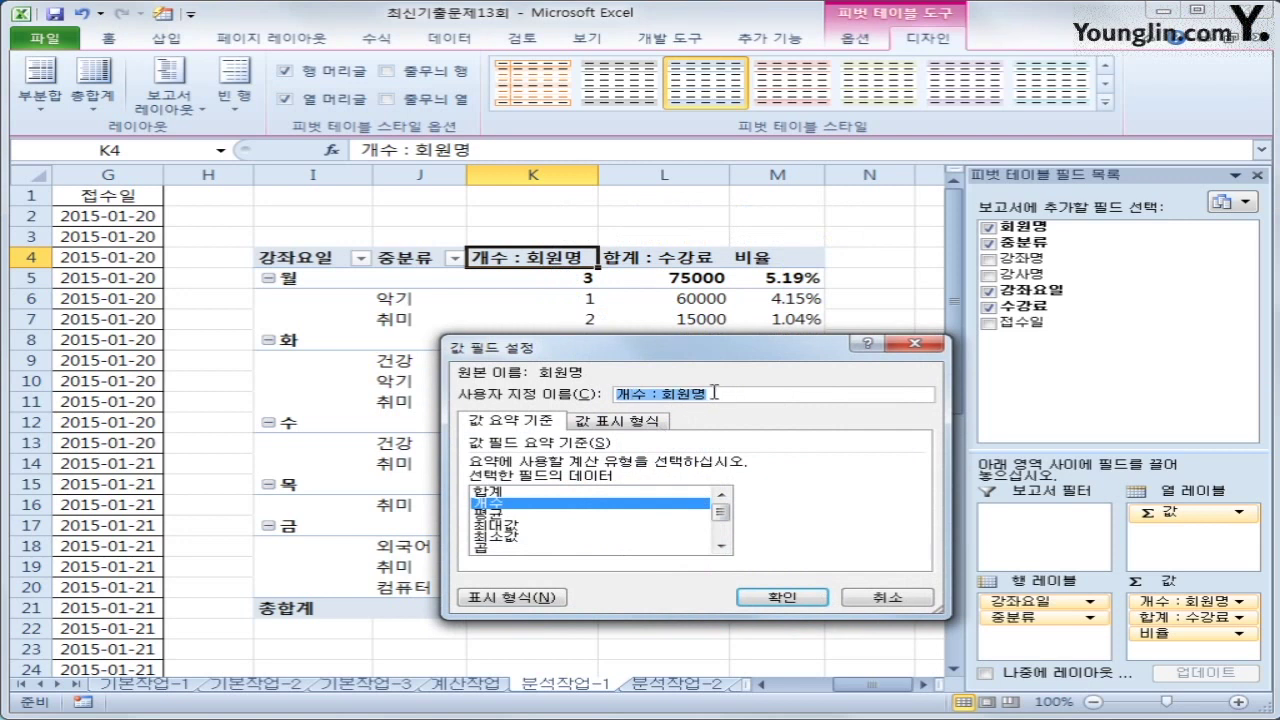
pyautogui.write('회원')
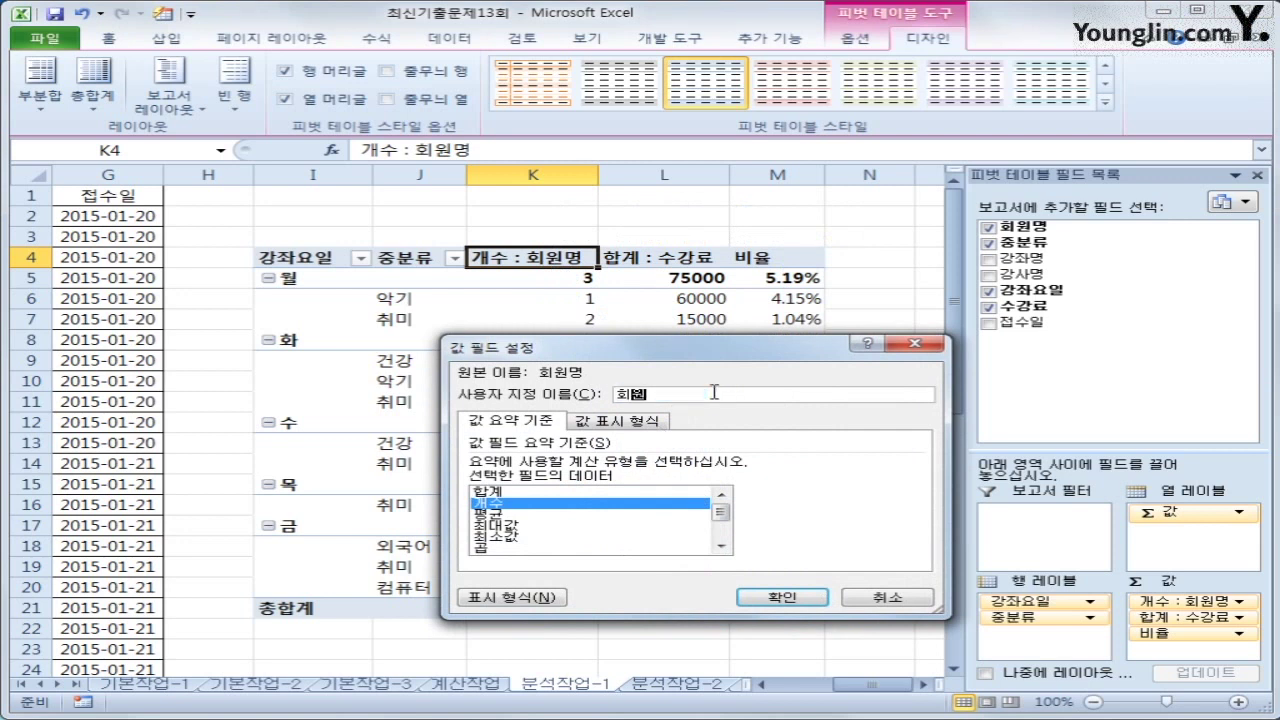
pyautogui.write('수')
pyautogui.click(782, 597)
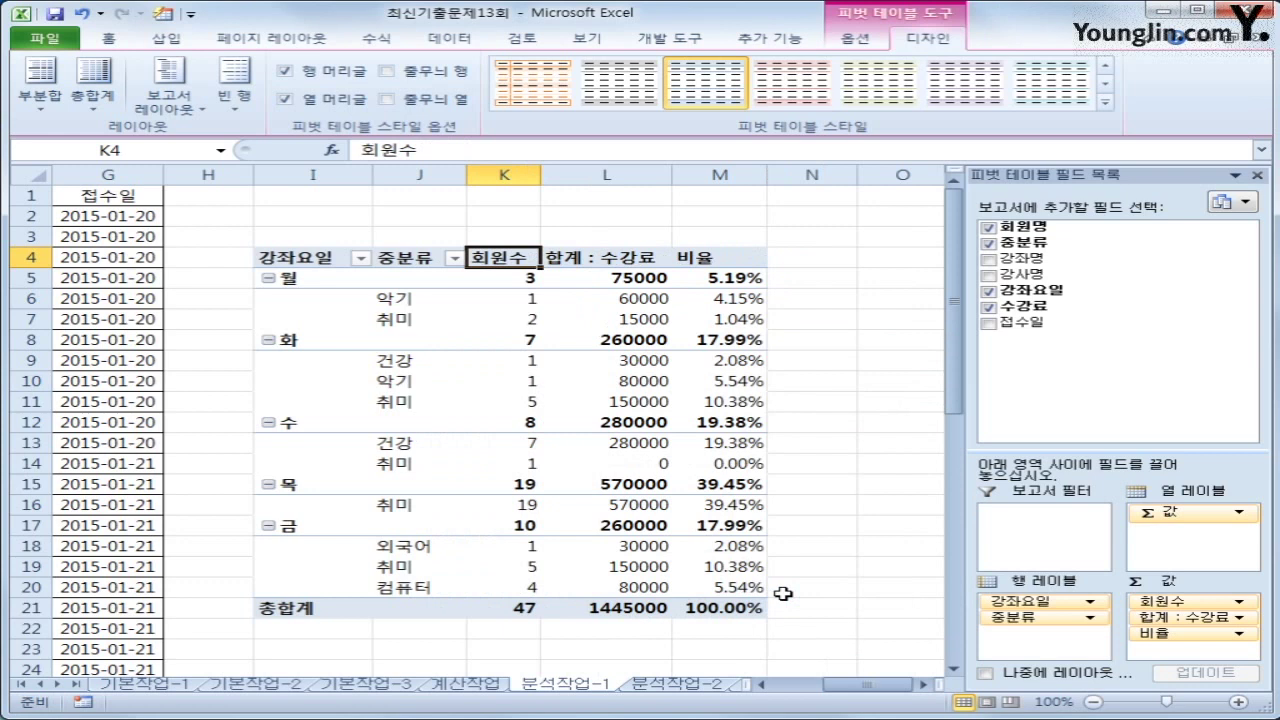
# - Format the pivot table's 합계 : 수강료 field as 숫자 with 0 decimal places and the 1000 단위 구분 기호
pyautogui.click(610, 258)
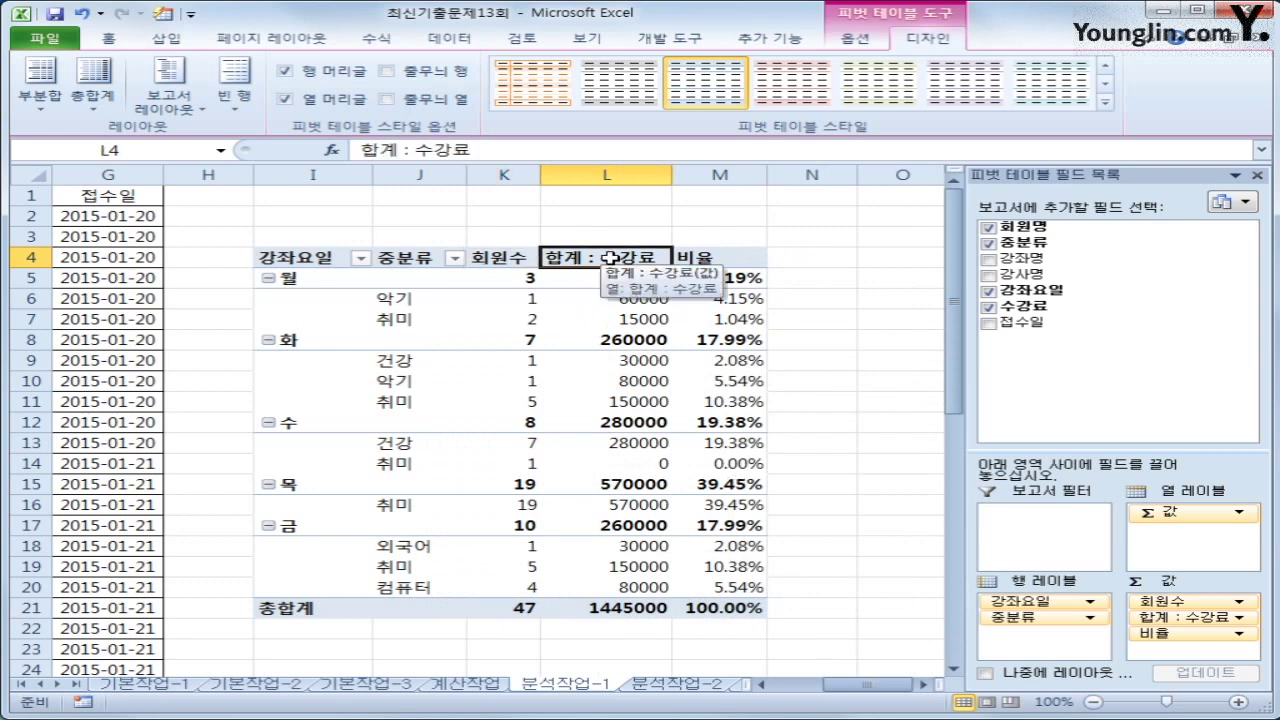
pyautogui.rightClick(610, 258)
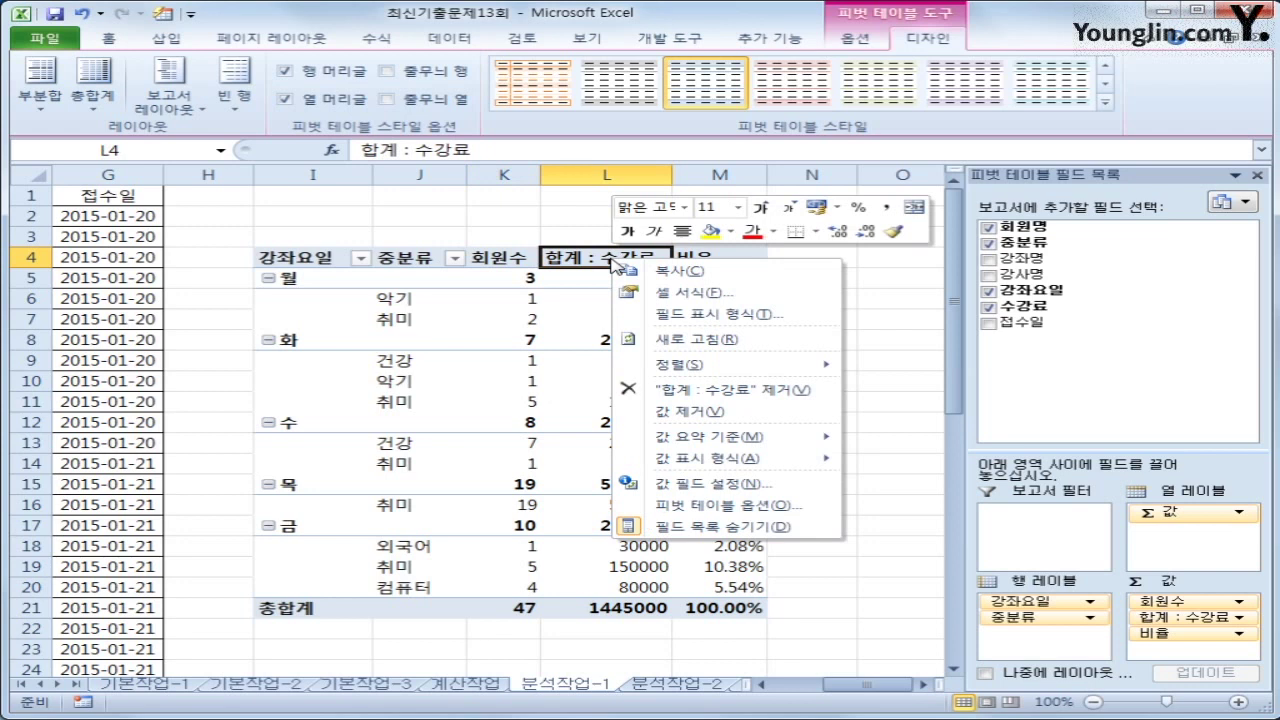
pyautogui.click(665, 315)
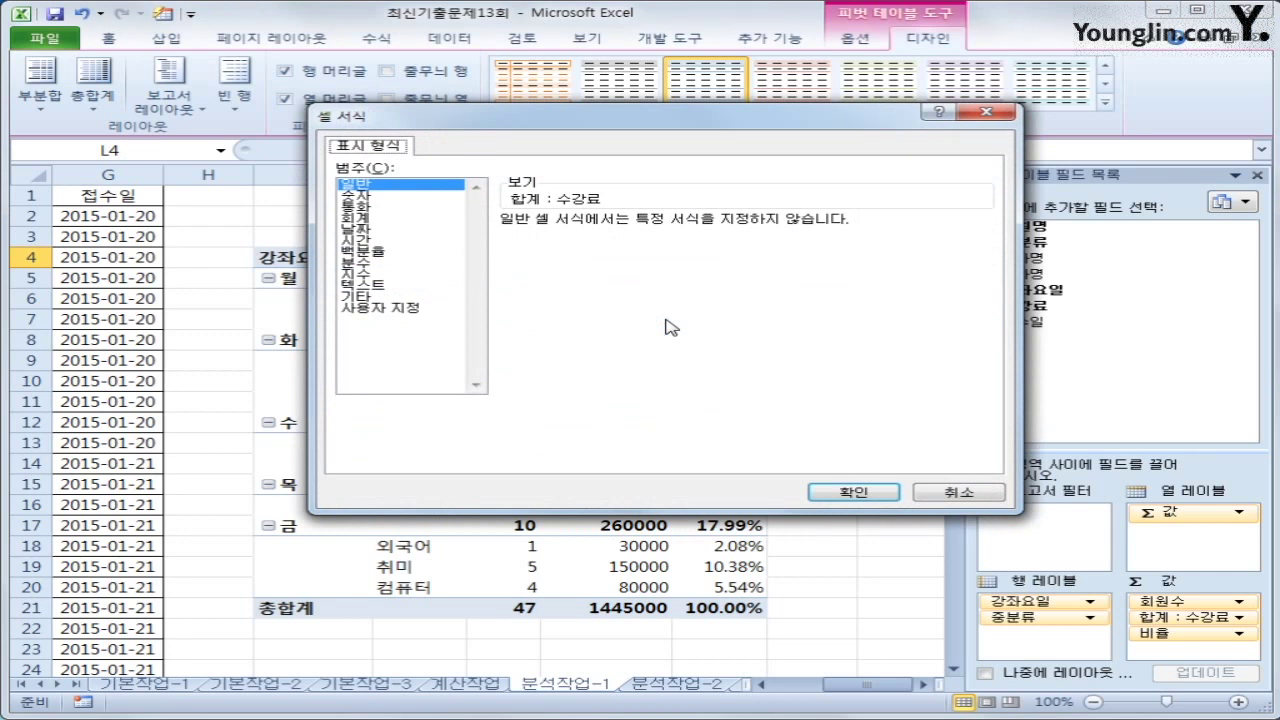
pyautogui.click(428, 205)
pyautogui.click(425, 195)
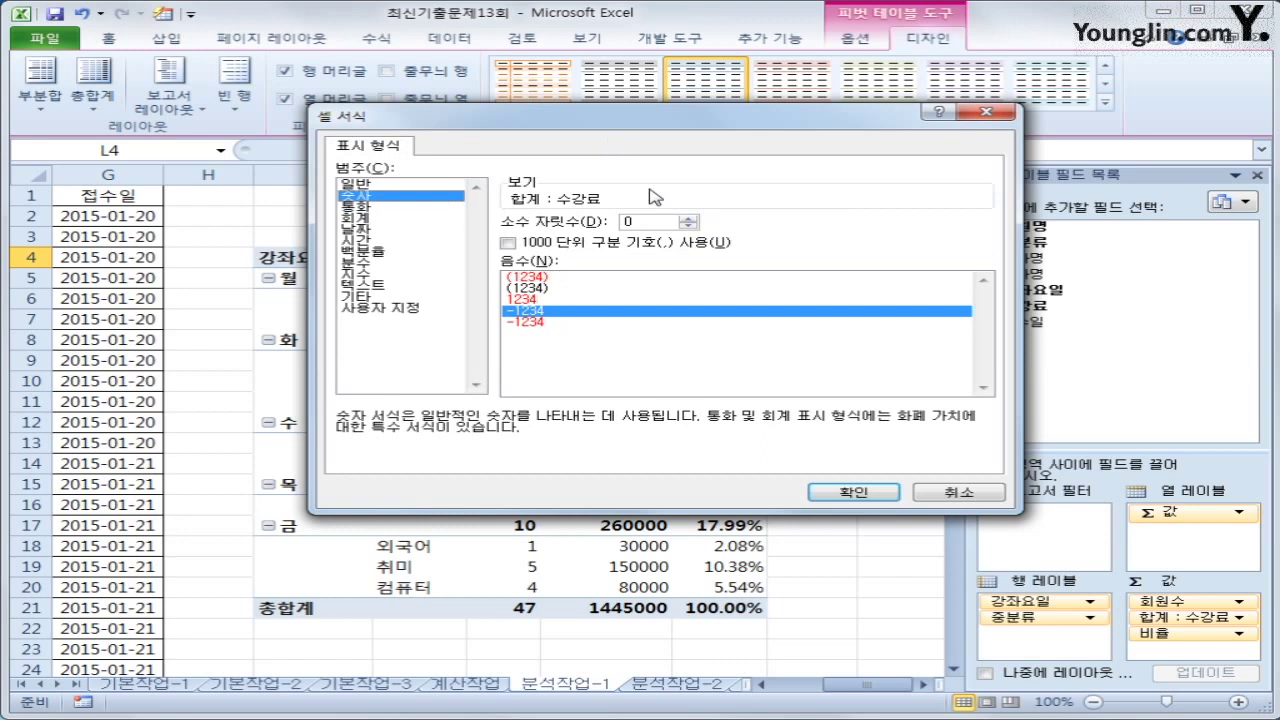
pyautogui.moveTo(703, 119); pyautogui.dragTo(812, 143)
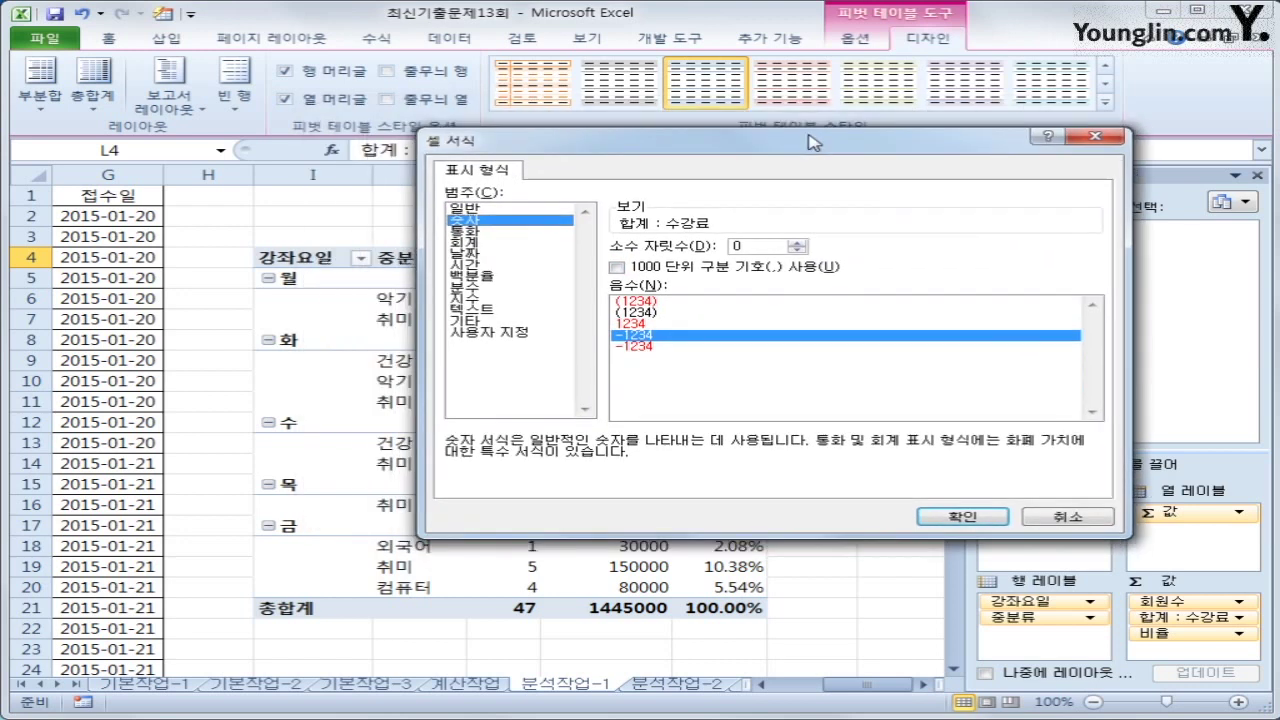
pyautogui.click(770, 270)
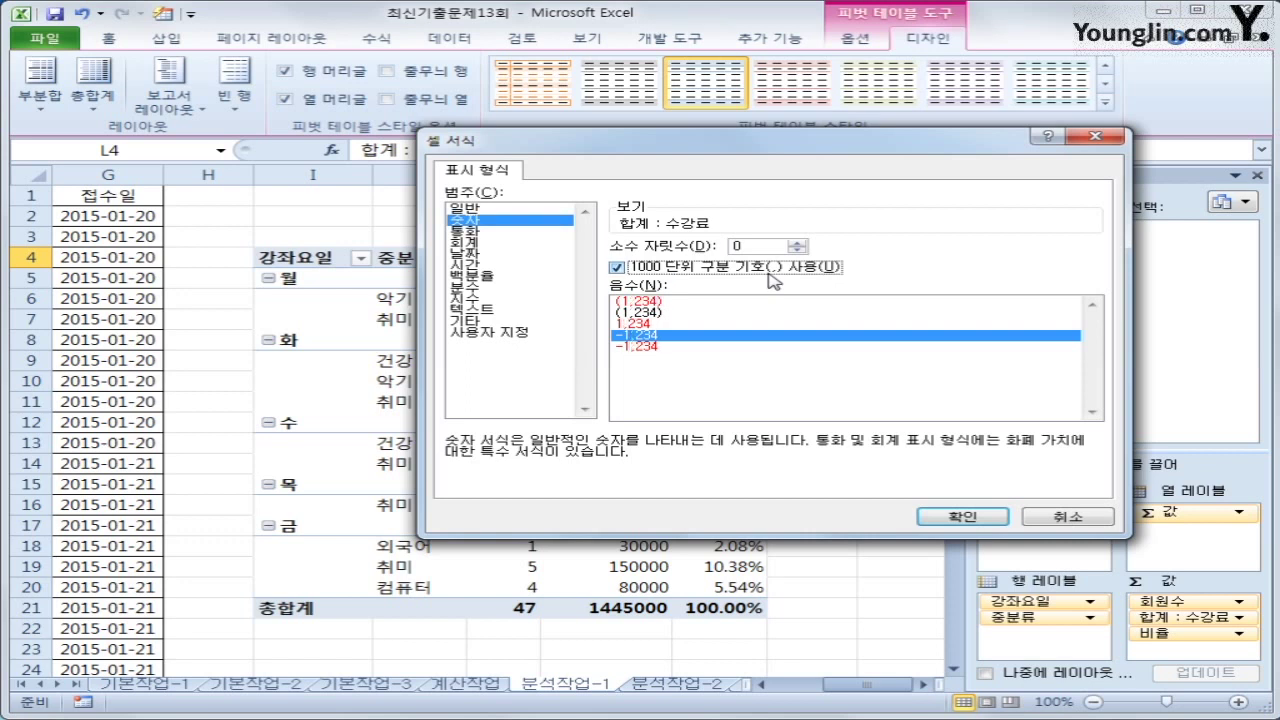
pyautogui.click(990, 517)
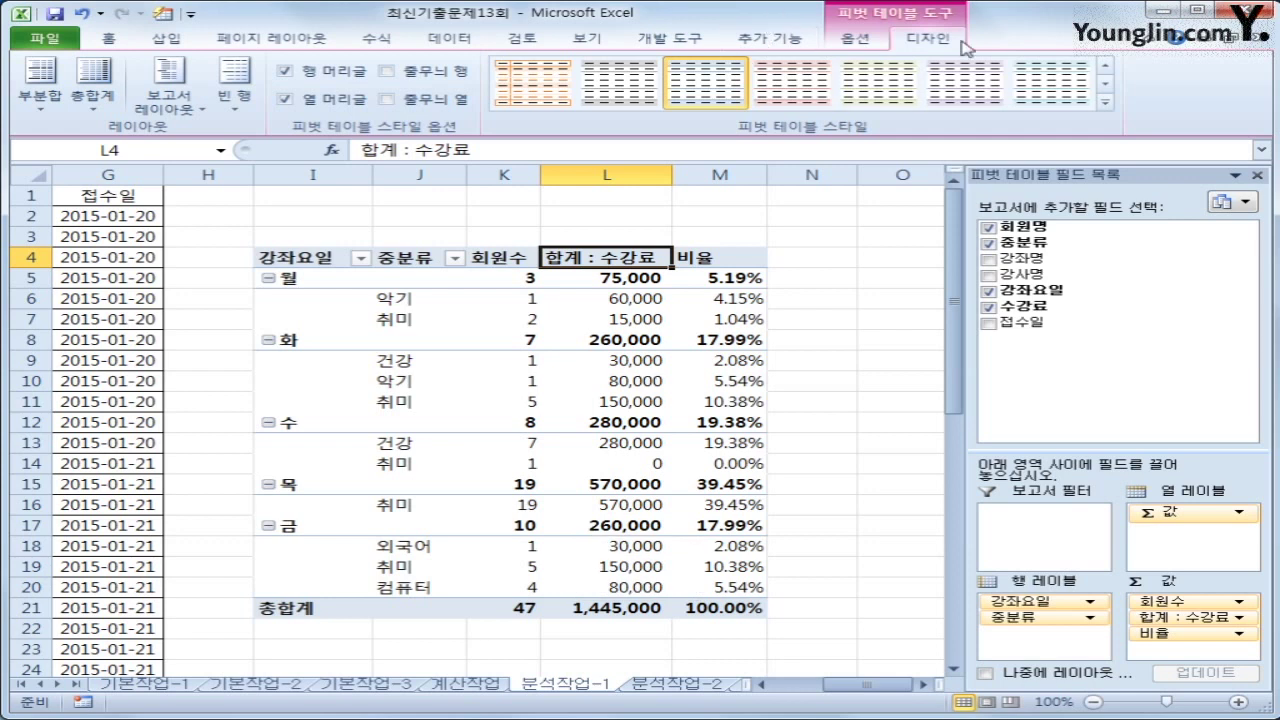
# - Apply the teal pivot table style from the second row of the 보통 group
pyautogui.click(1106, 102)
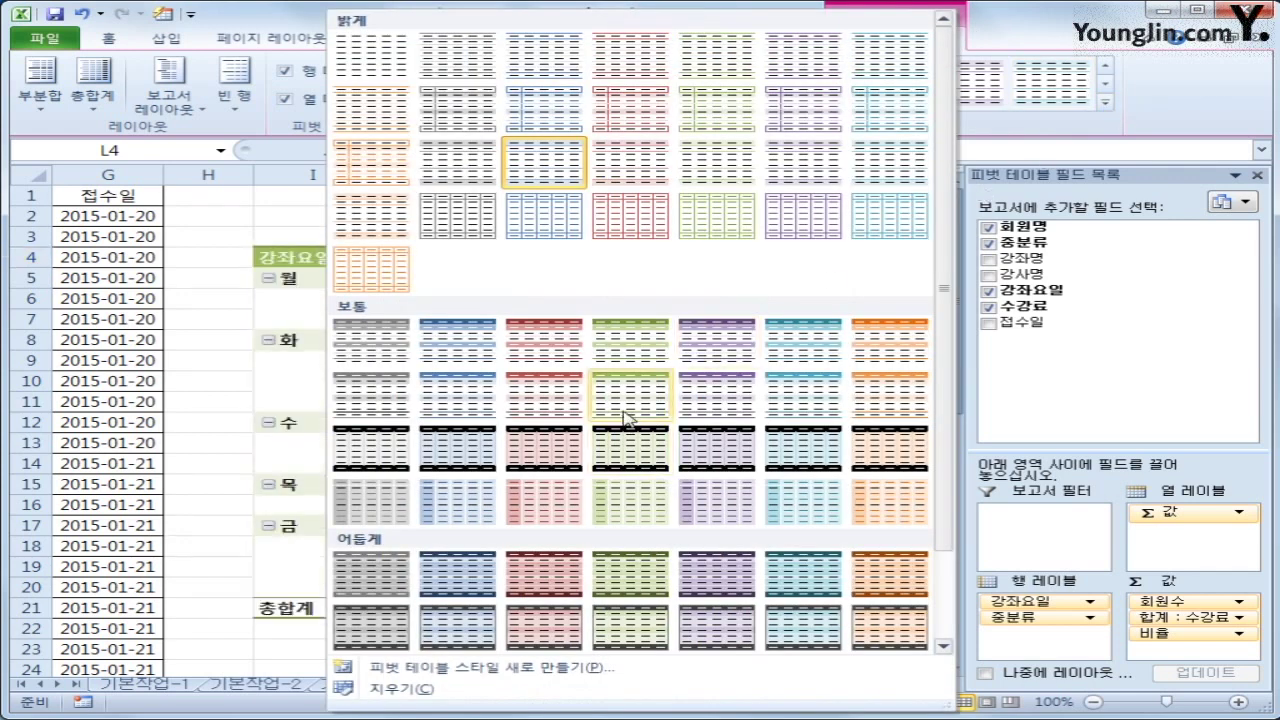
pyautogui.click(777, 417)
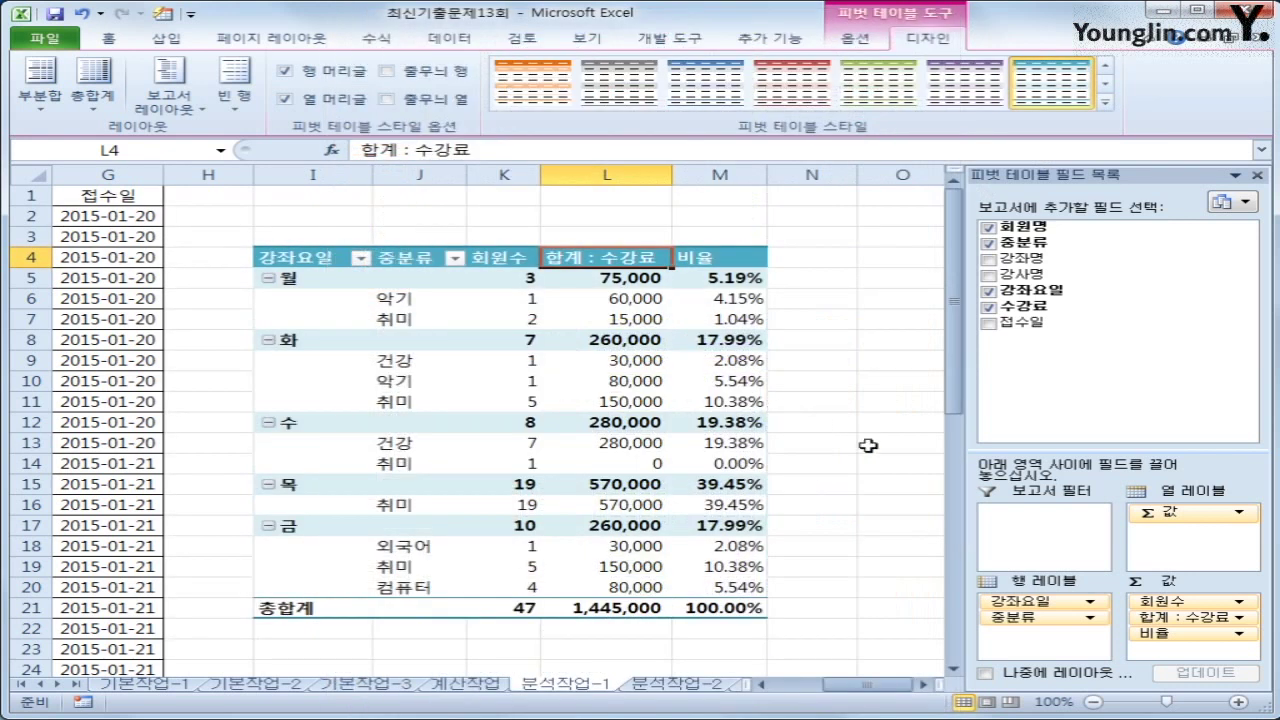
pyautogui.click(868, 445)
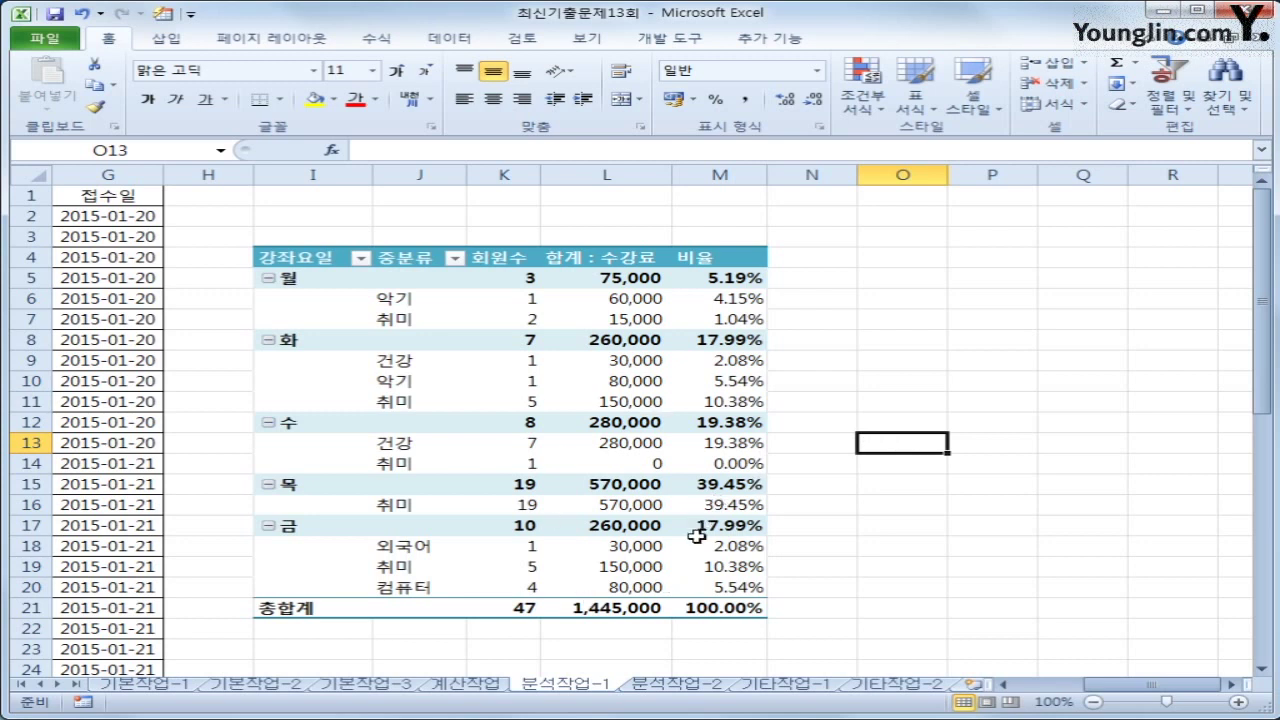
# - Start recording a macro named 과목수강료할인 in the current workbook on the 분석작업-2 sheet
pyautogui.click(678, 686)
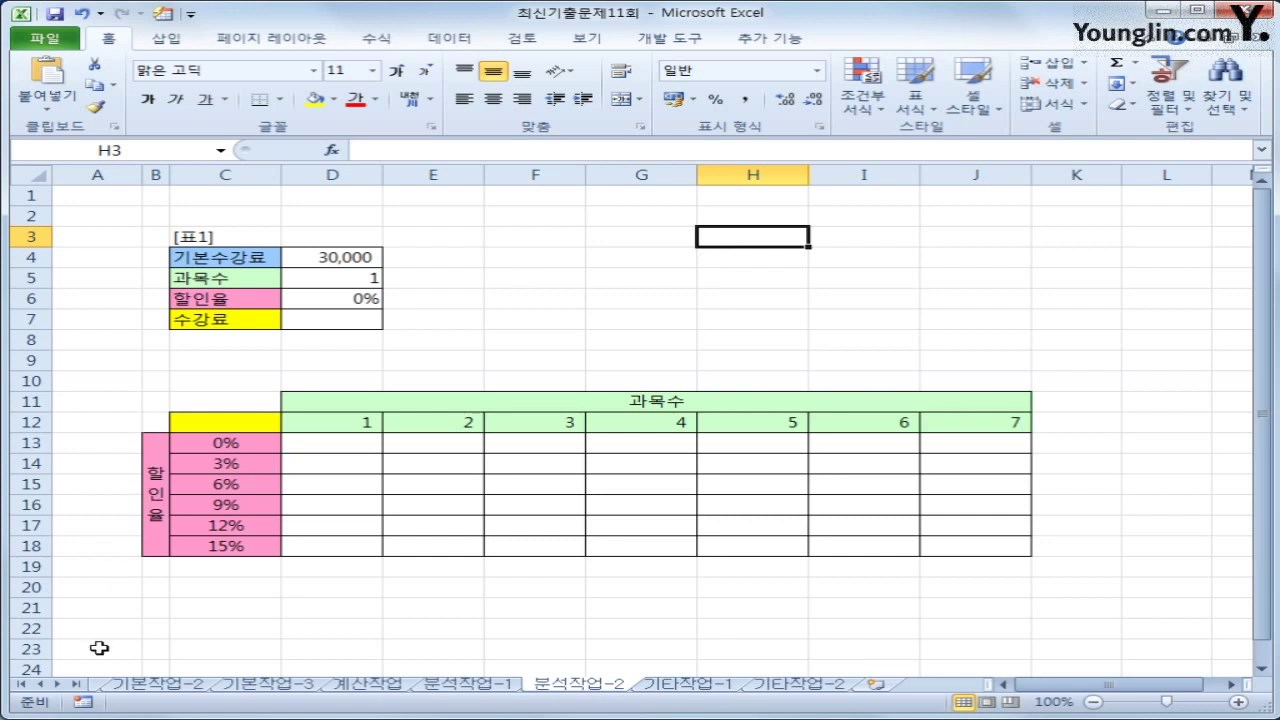
pyautogui.click(84, 703)
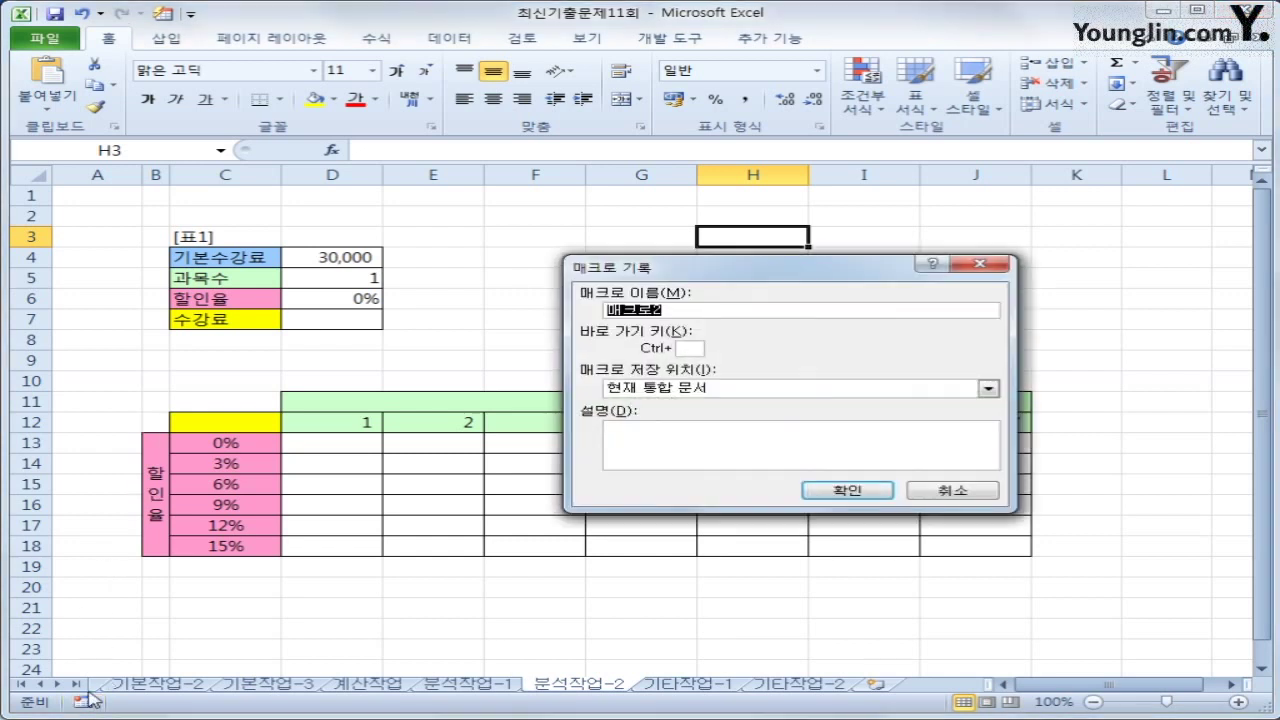
pyautogui.write('과별')
pyautogui.write('수강료할인')
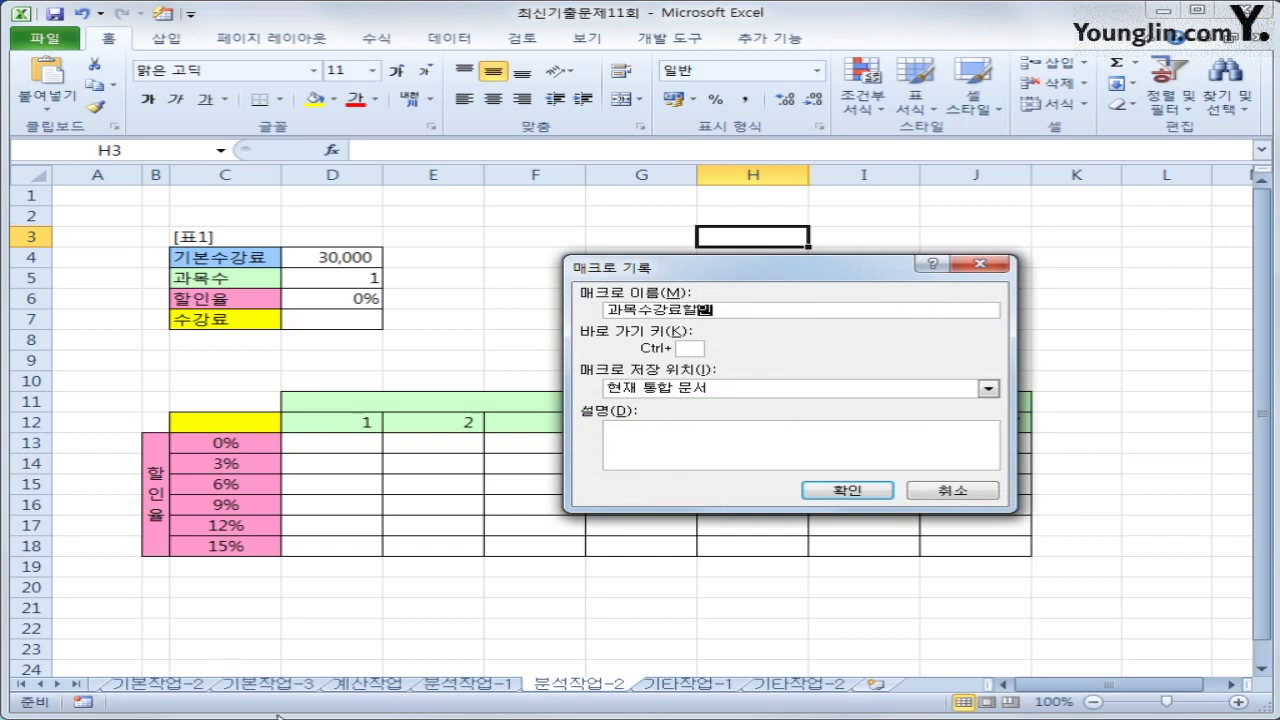
pyautogui.click(836, 489)
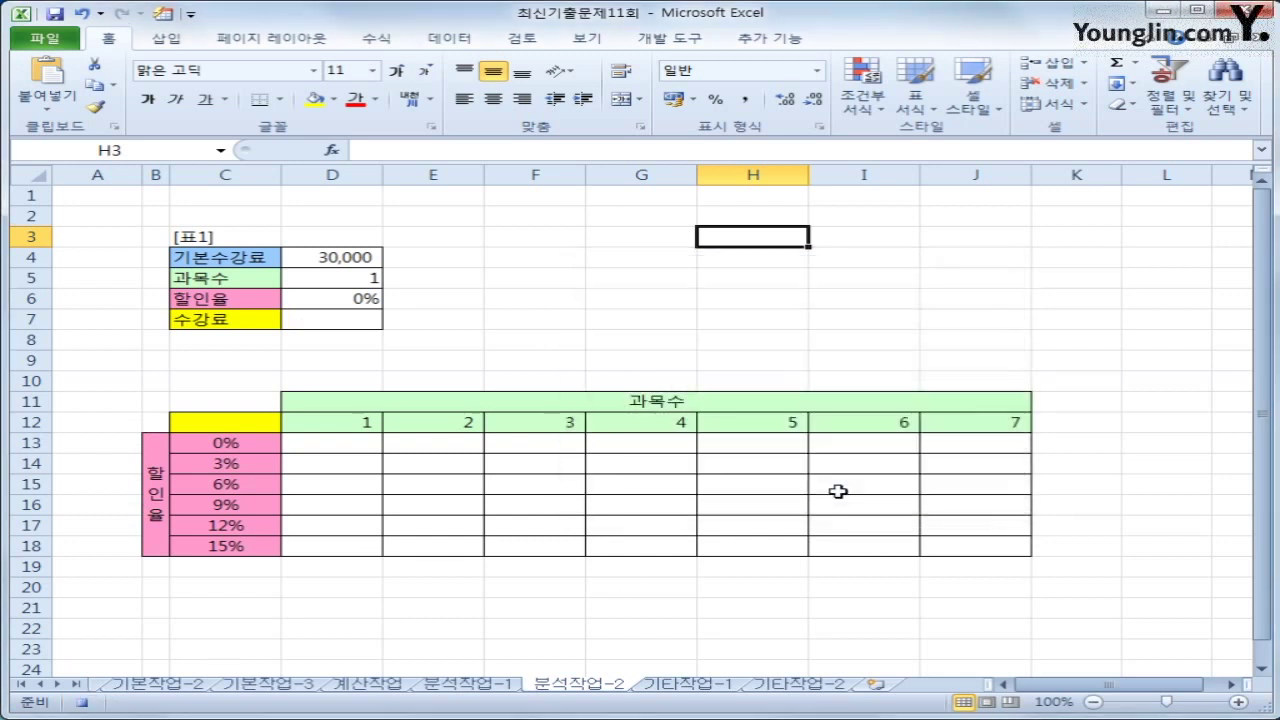
# - Calculate the 수강료 in D7 with the formula =D4*D5*(1-D6)
pyautogui.click(248, 426)
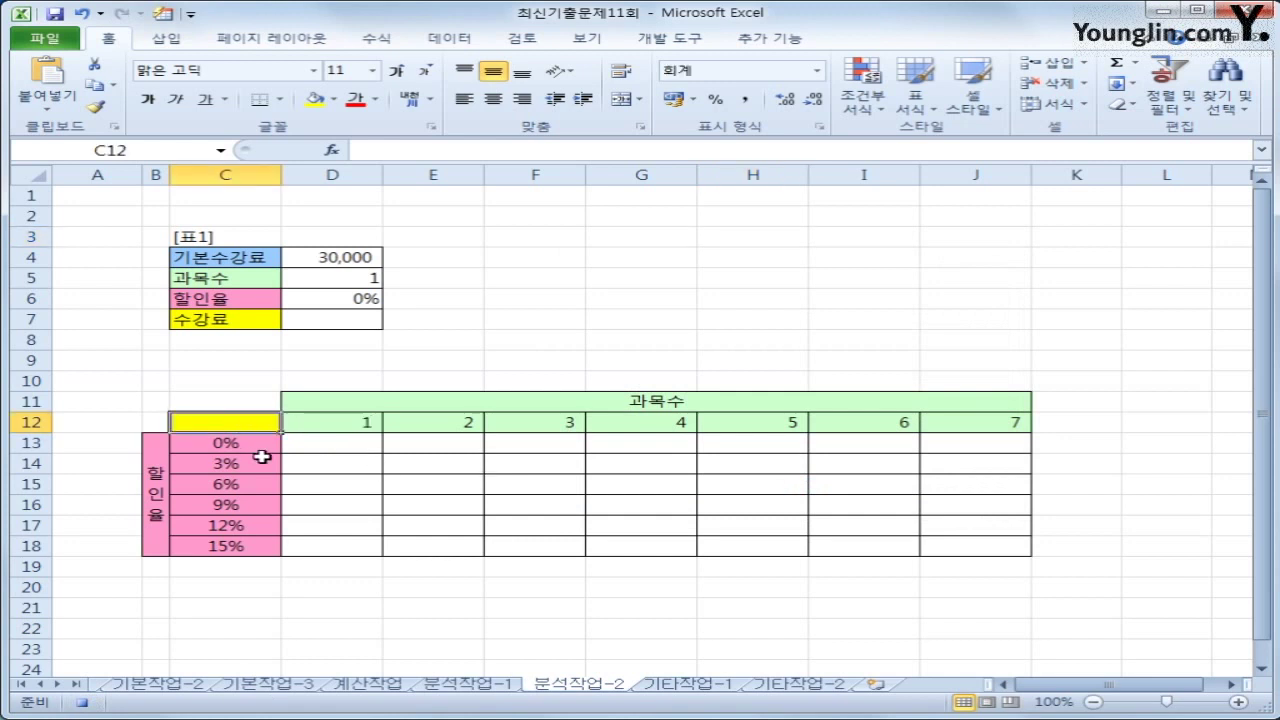
pyautogui.click(343, 317)
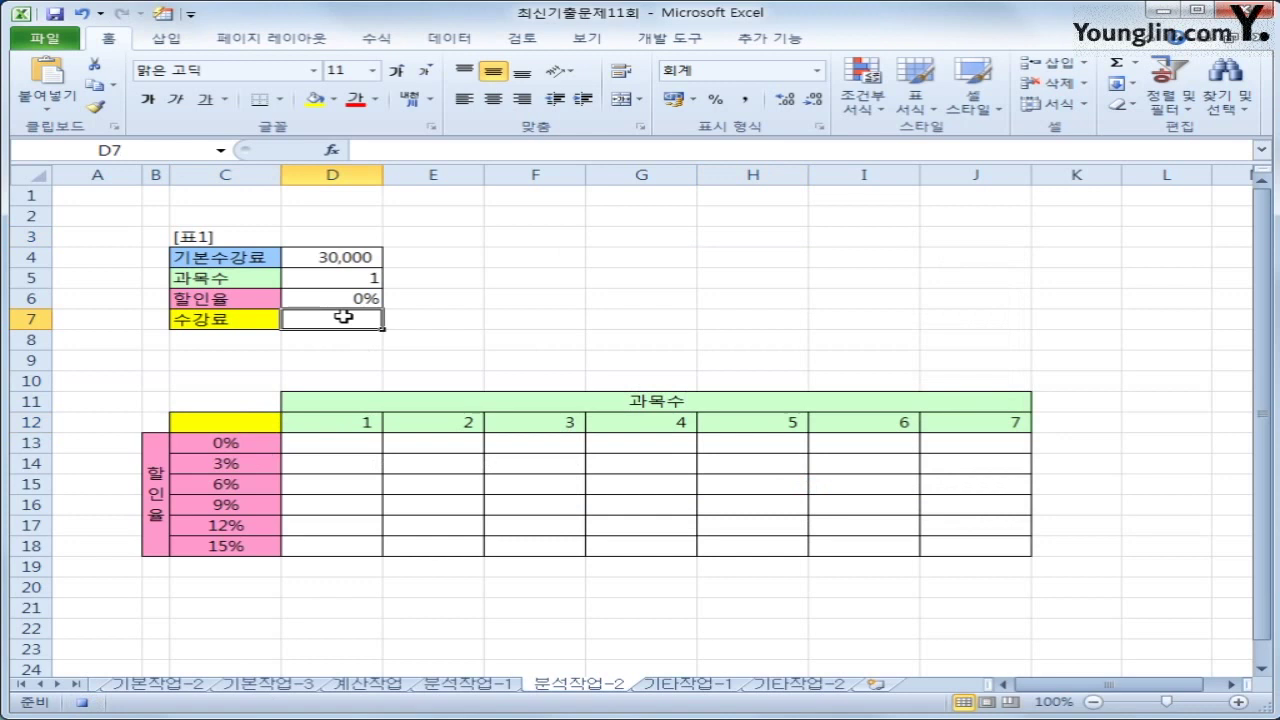
pyautogui.write('=')
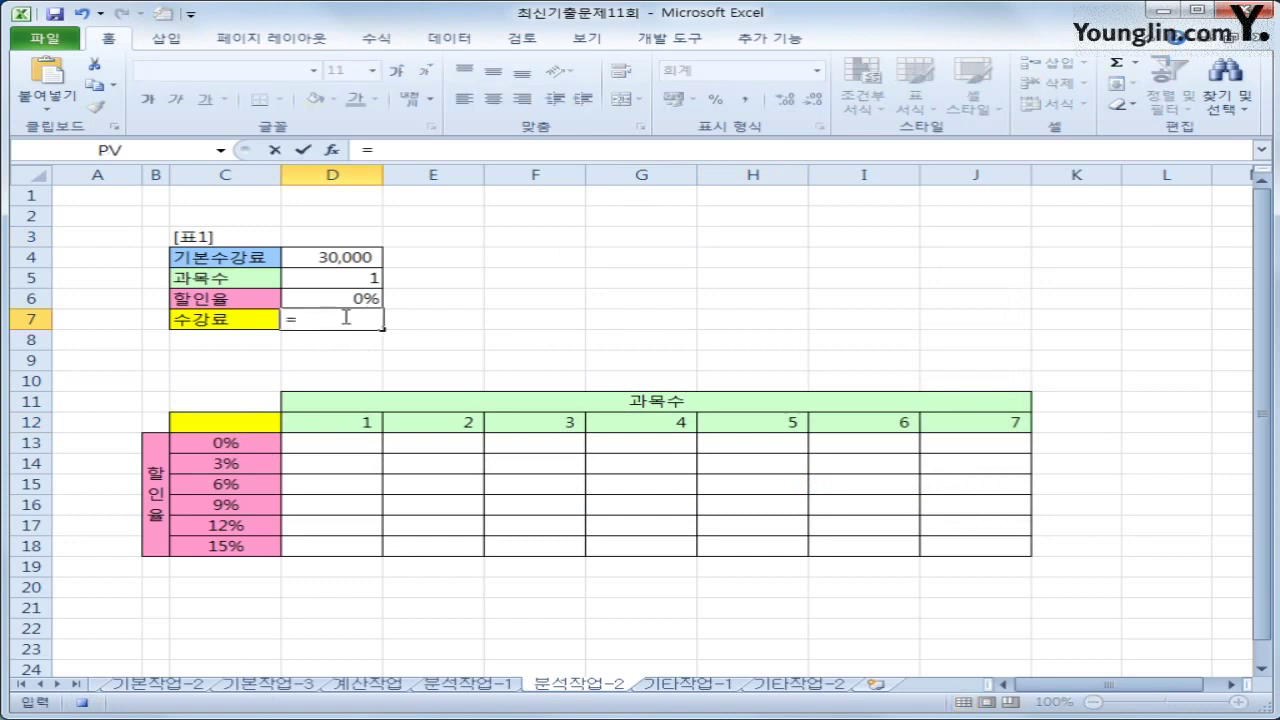
pyautogui.click(326, 262)
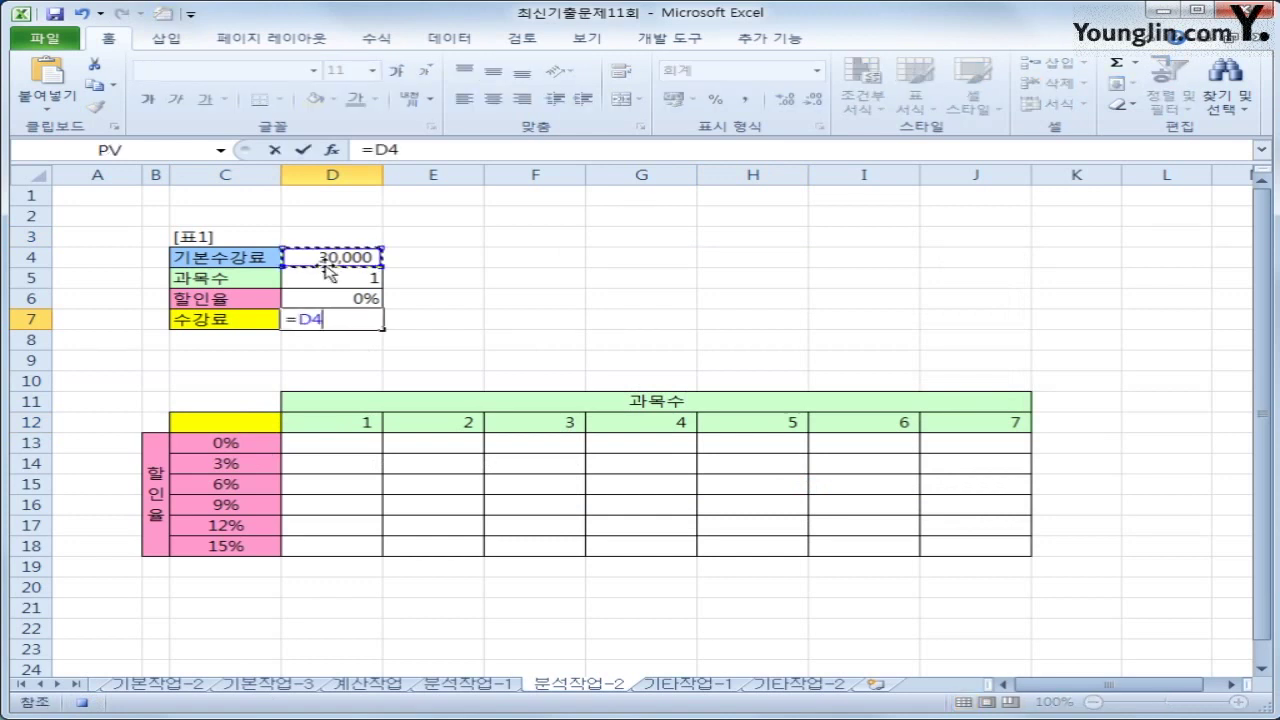
pyautogui.write('*')
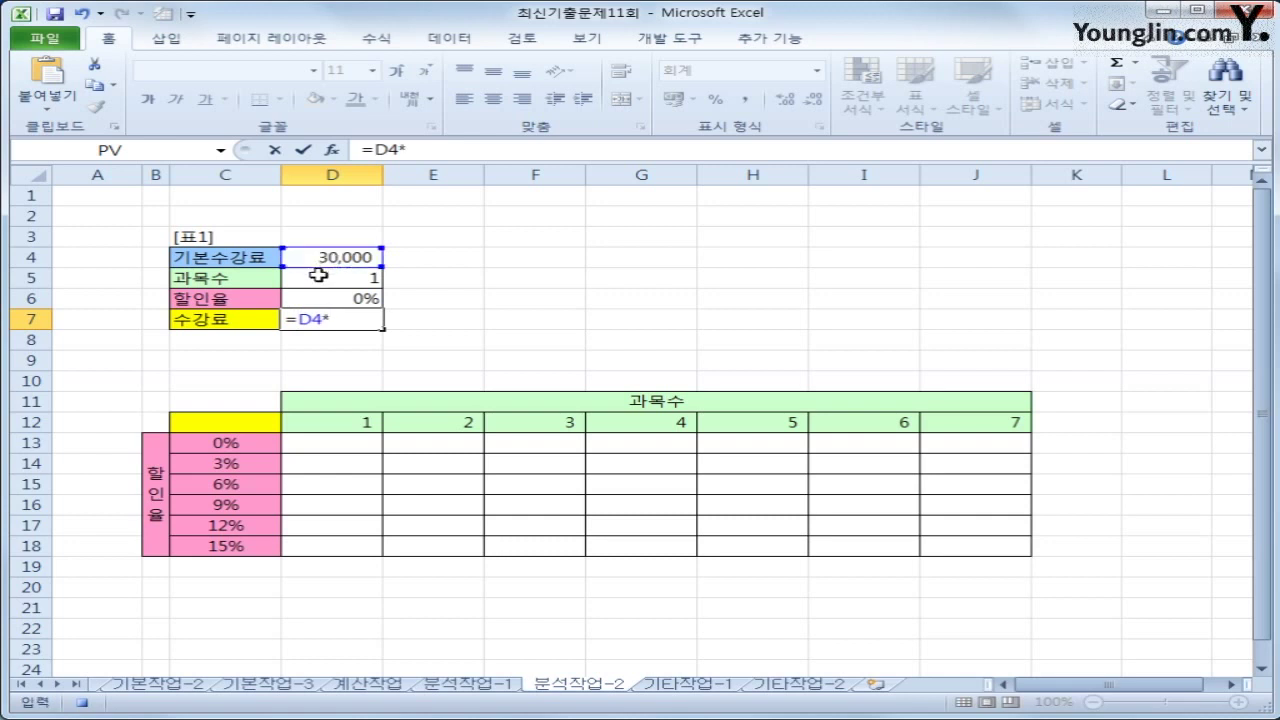
pyautogui.click(318, 275)
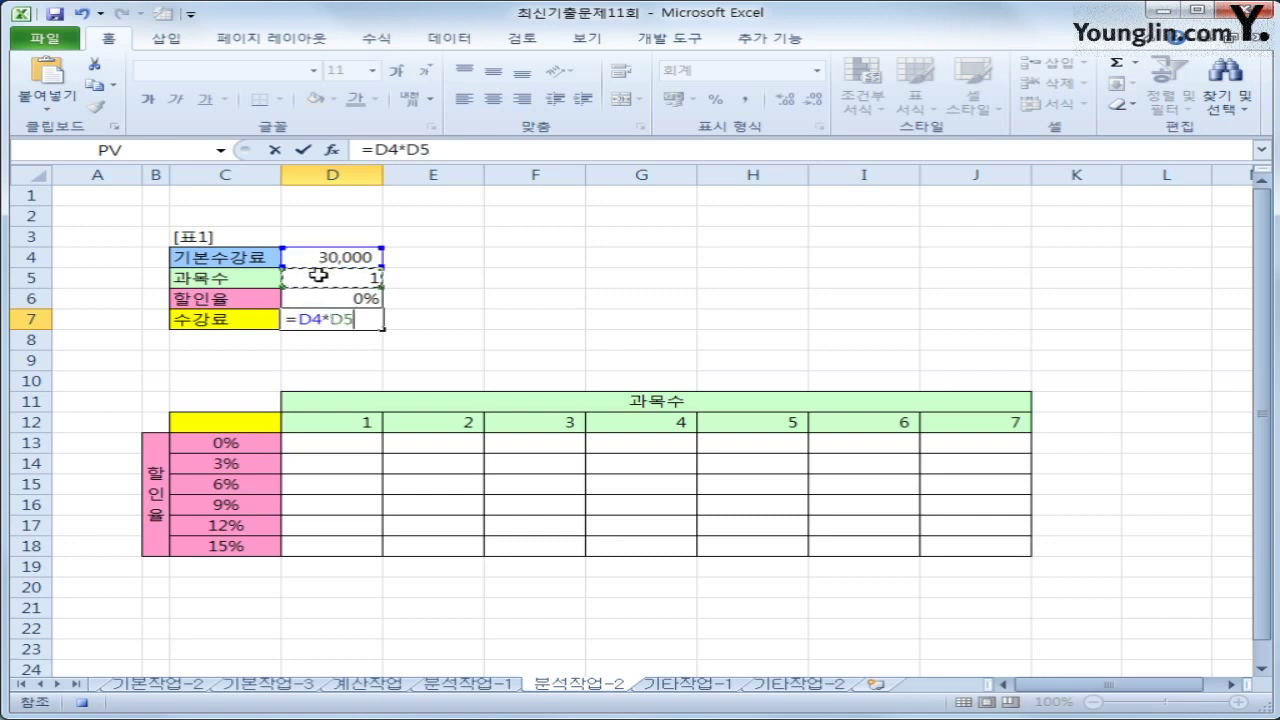
pyautogui.write('*(1')
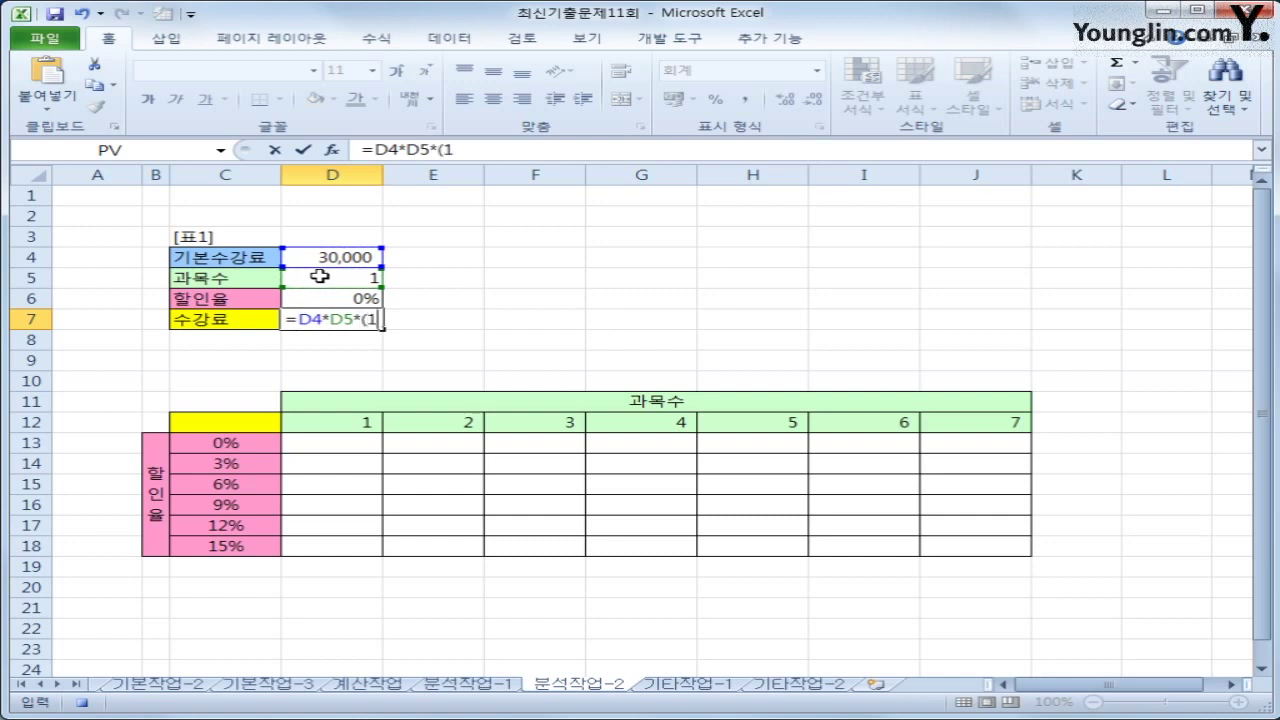
pyautogui.write('-')
pyautogui.press('Up')
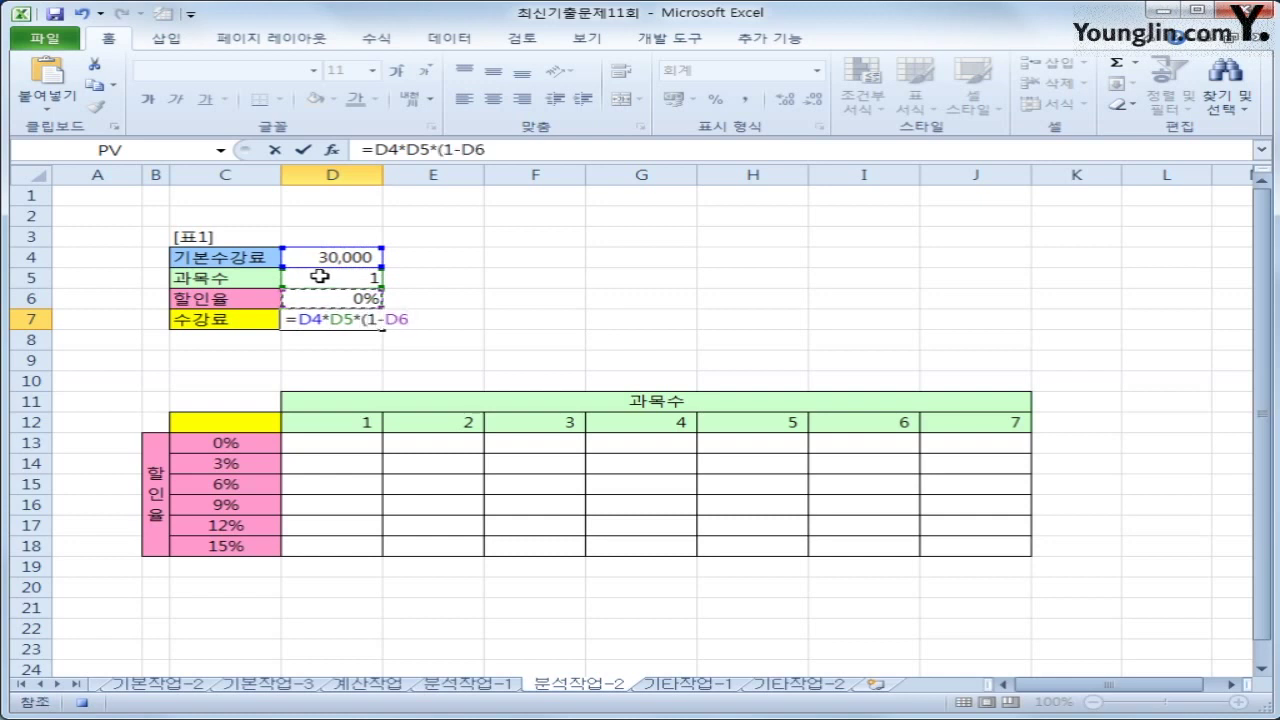
pyautogui.write(')')
pyautogui.press('Return')
pyautogui.press('Up')
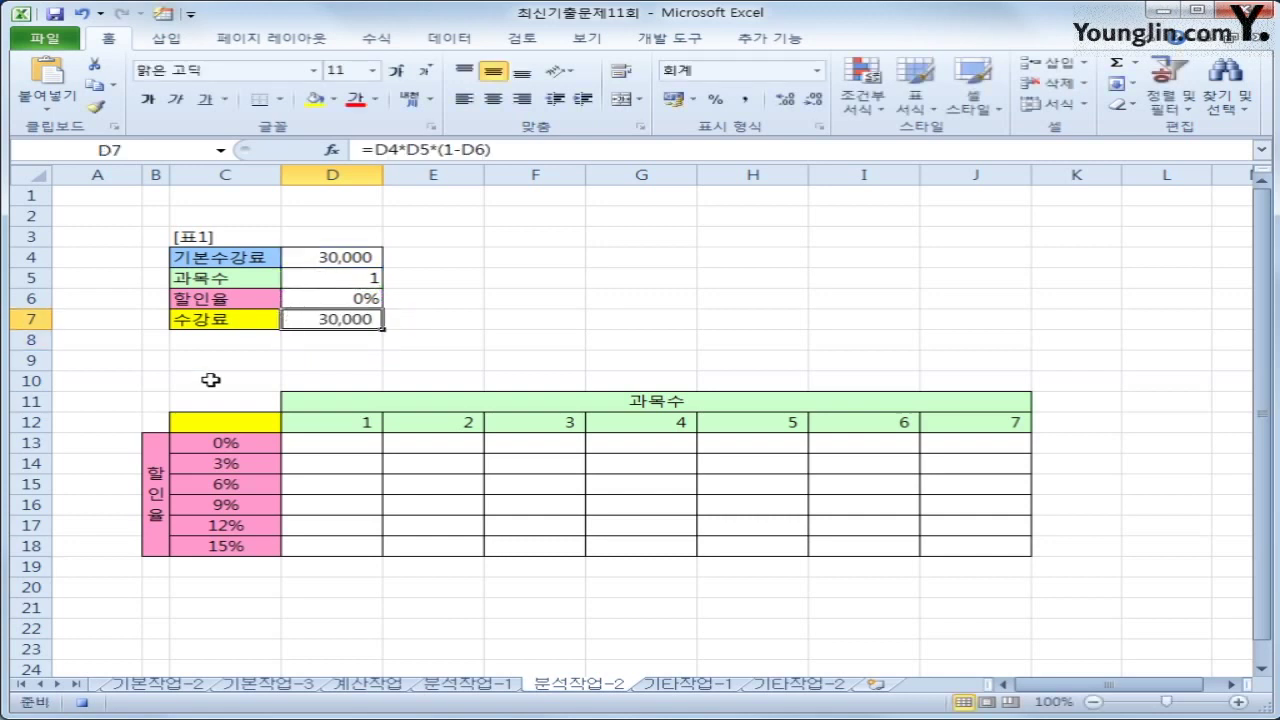
# - Link the 과목수/할인율 table's corner cell C12 to the 수강료 result with =D7
pyautogui.click(225, 423)
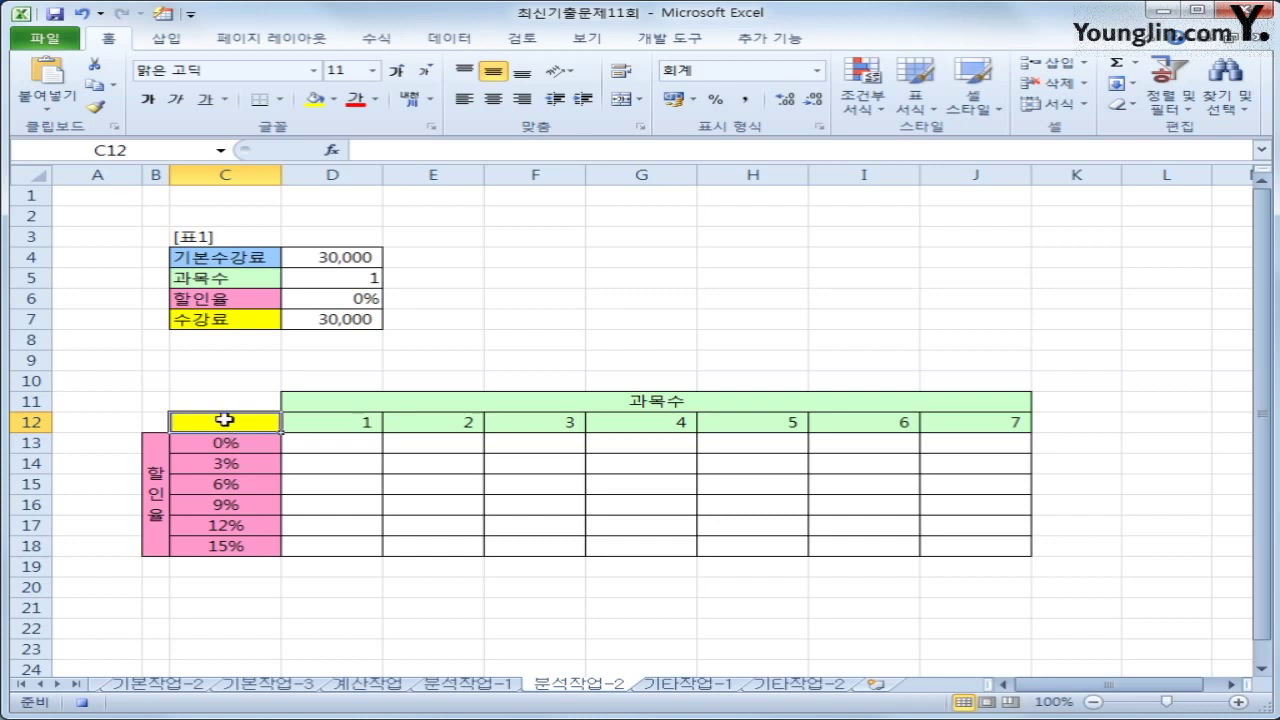
pyautogui.write('=')
pyautogui.click(330, 322)
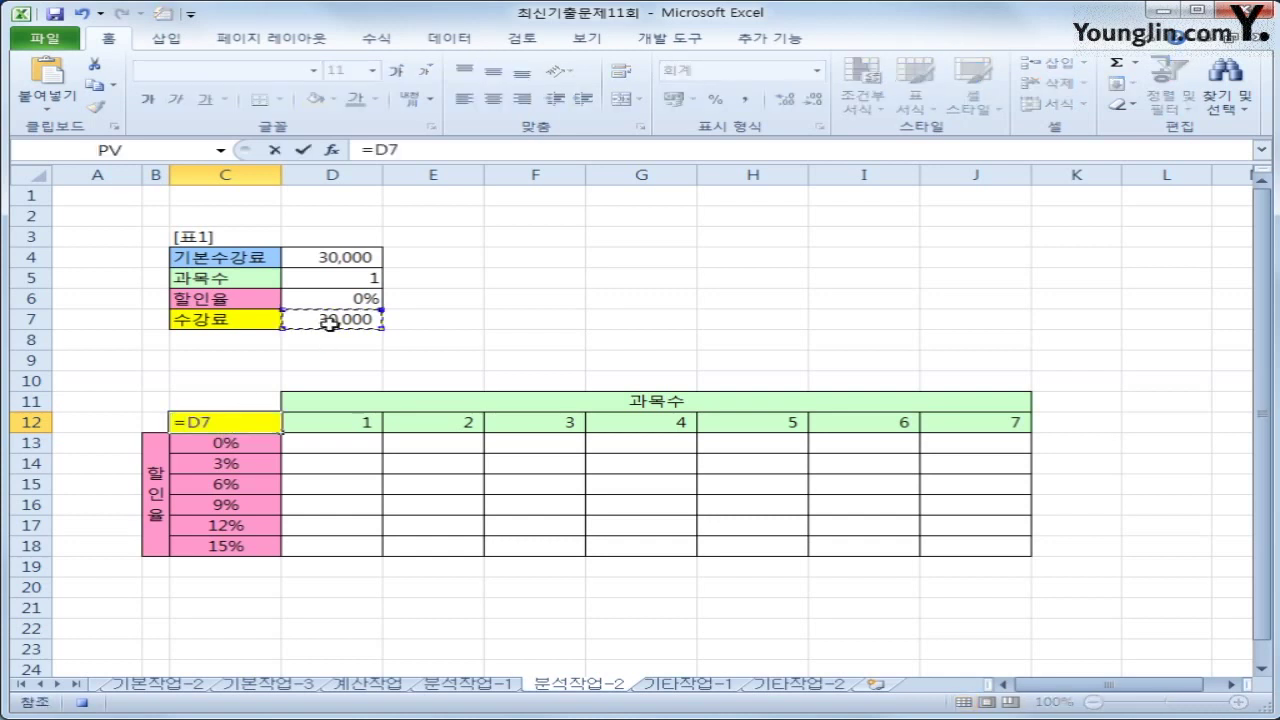
pyautogui.press('Return')
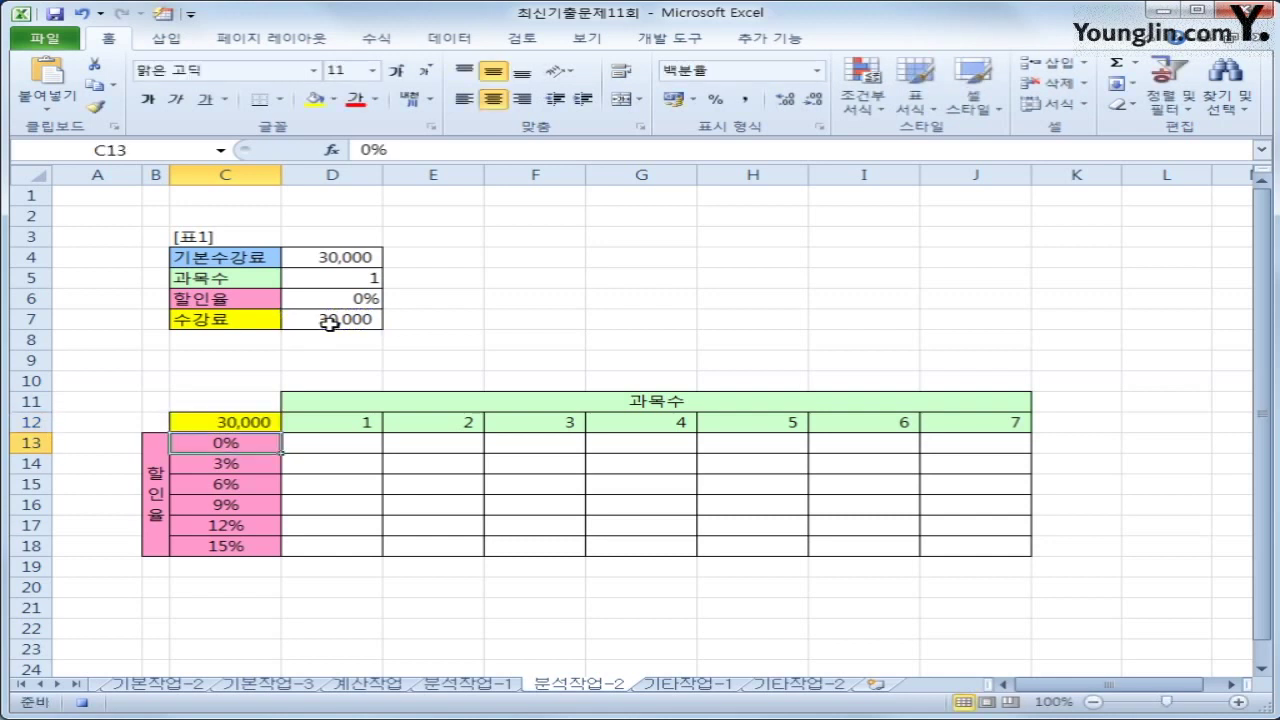
# - Create a two-variable data table over C12:J18 with row input cell D5 and column input cell D6
pyautogui.moveTo(257, 421); pyautogui.dragTo(968, 544)
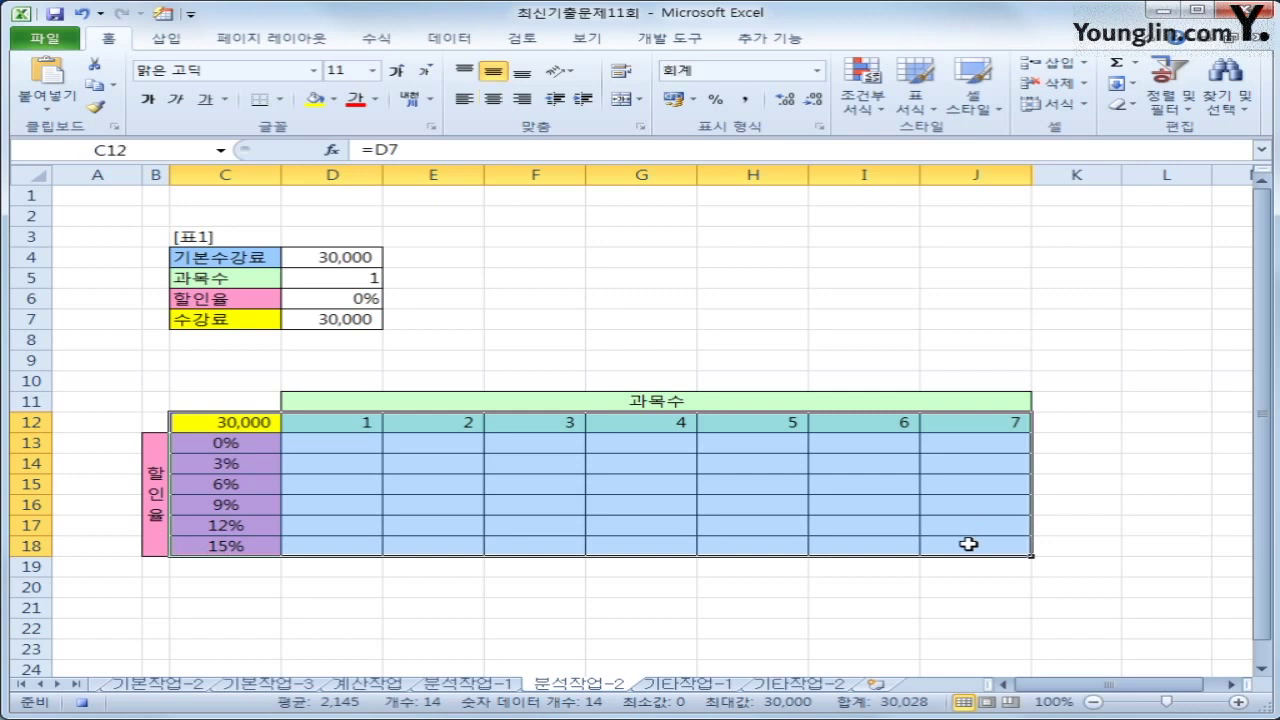
pyautogui.click(449, 38)
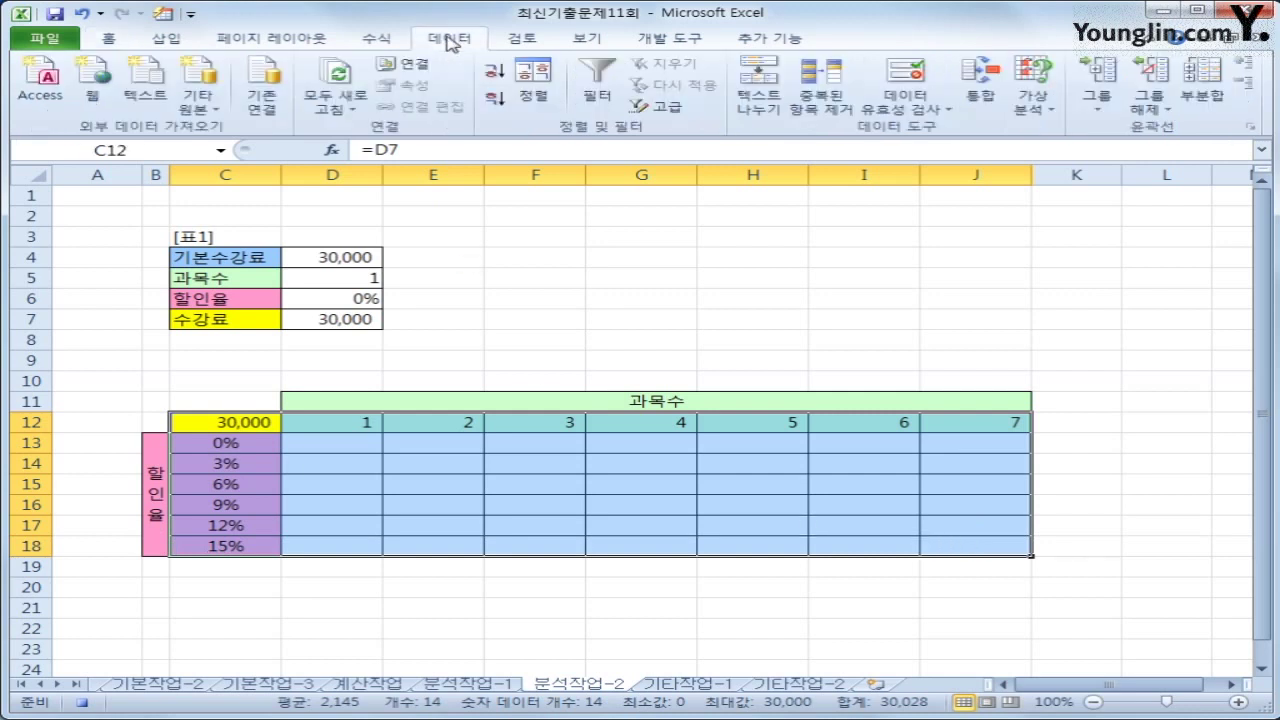
pyautogui.click(1034, 102)
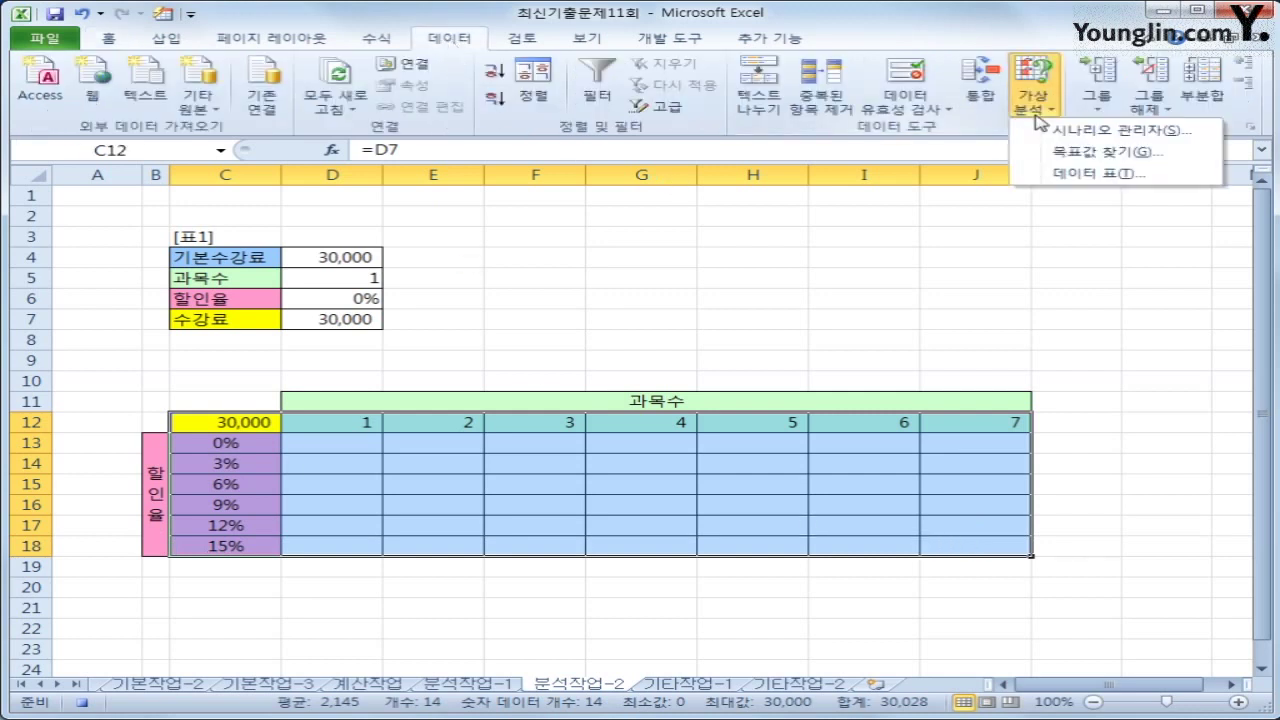
pyautogui.click(1066, 177)
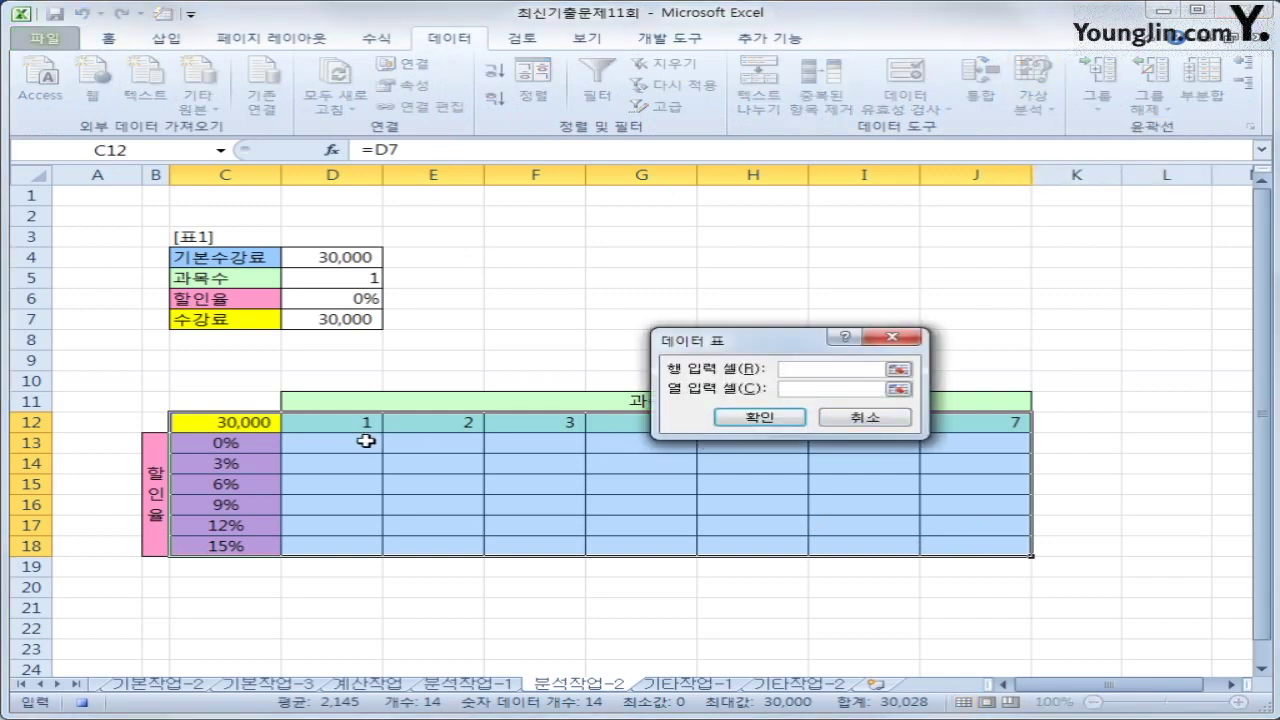
pyautogui.moveTo(776, 345); pyautogui.dragTo(743, 240)
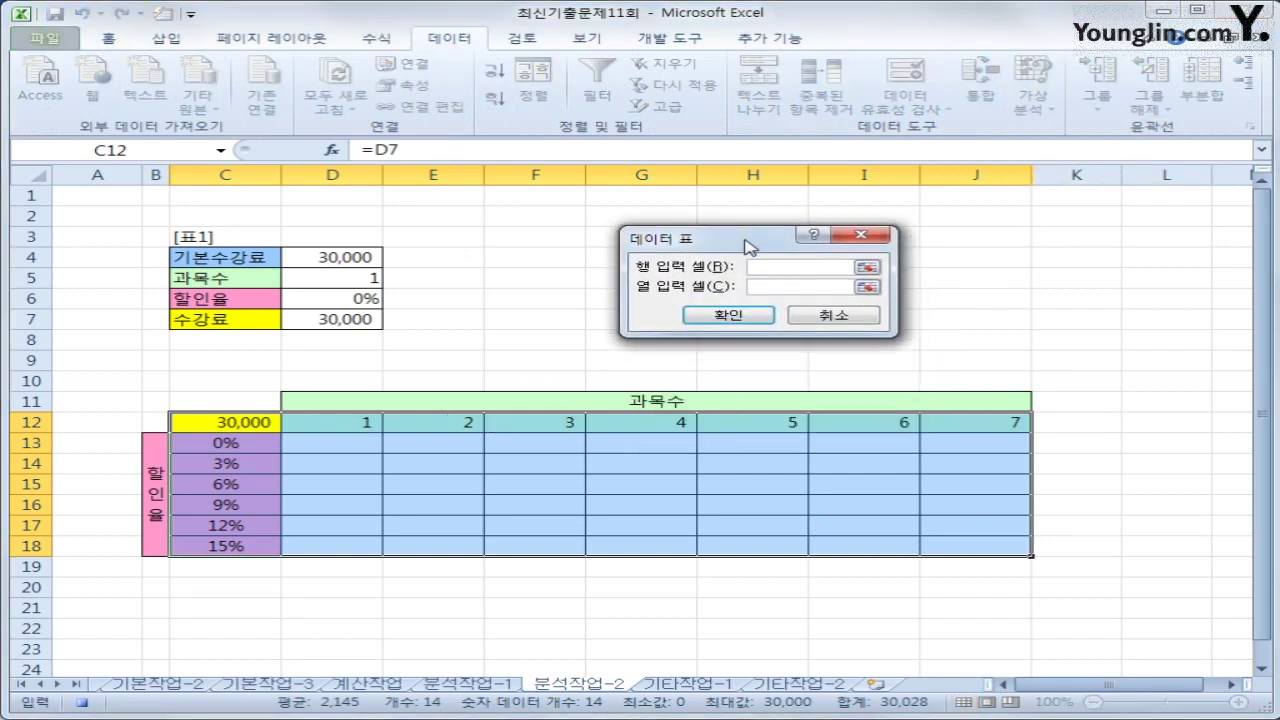
pyautogui.click(361, 277)
pyautogui.press('Tab')
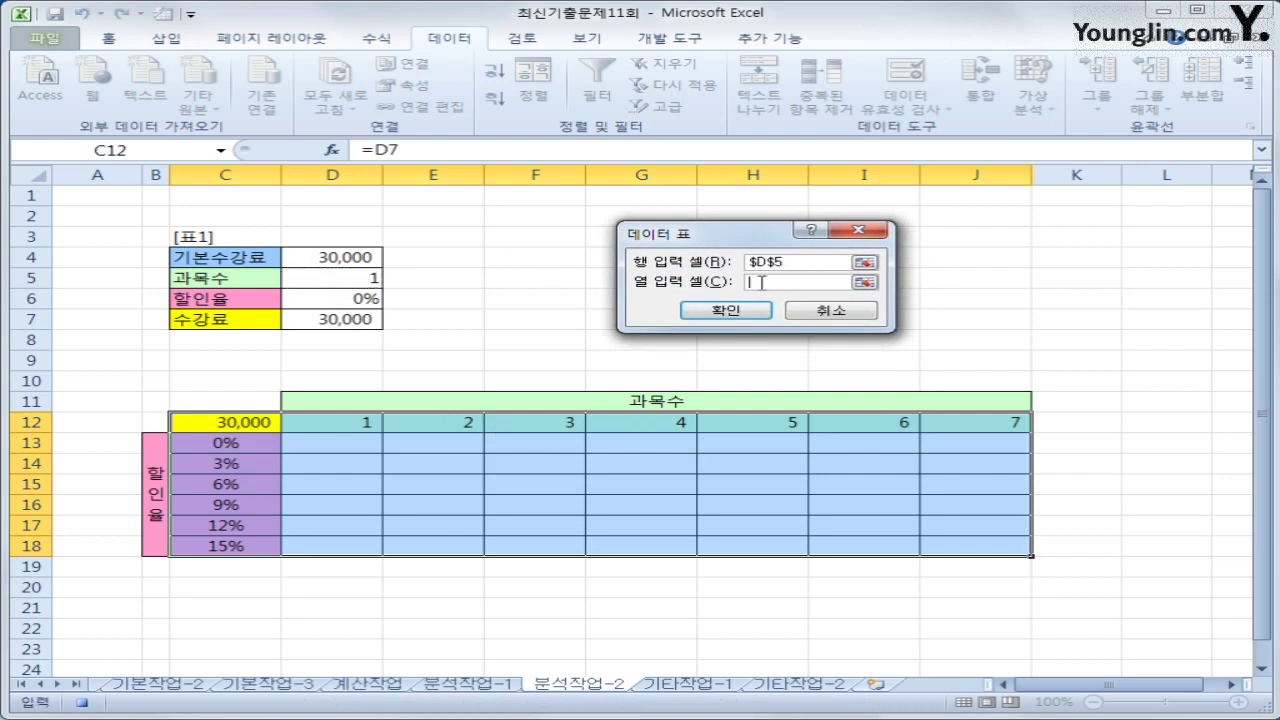
pyautogui.click(346, 297)
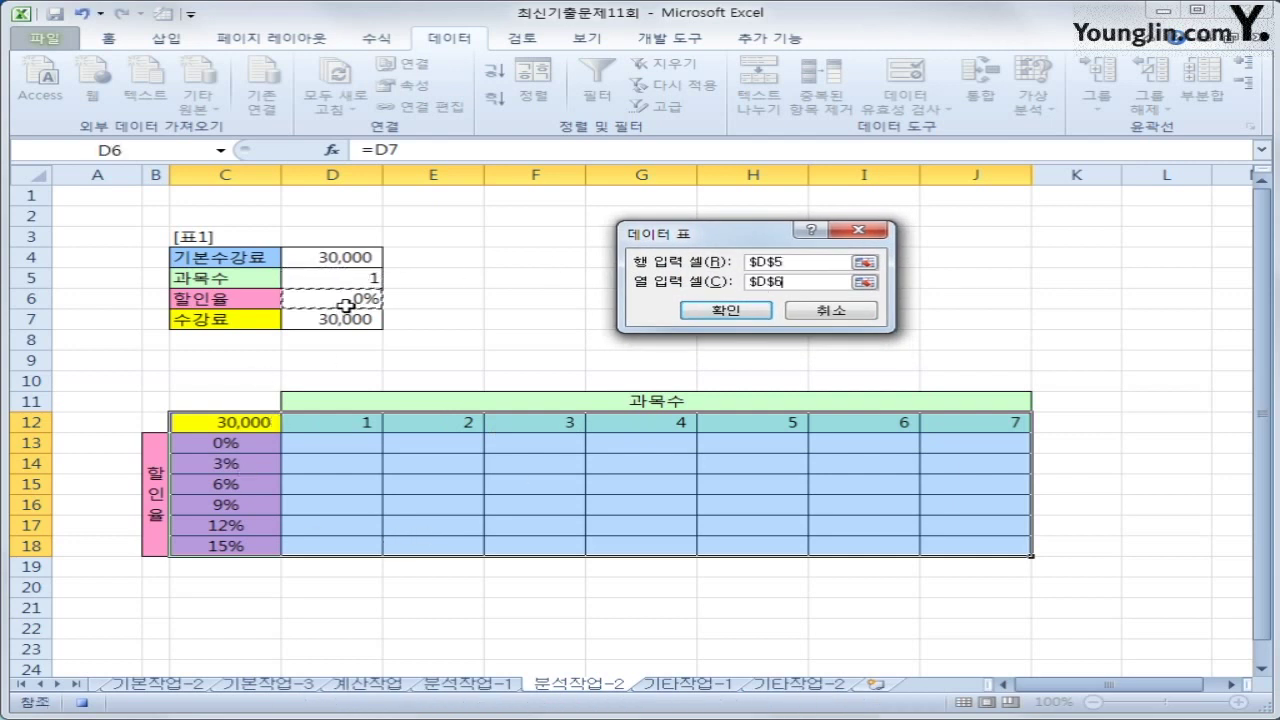
pyautogui.click(705, 312)
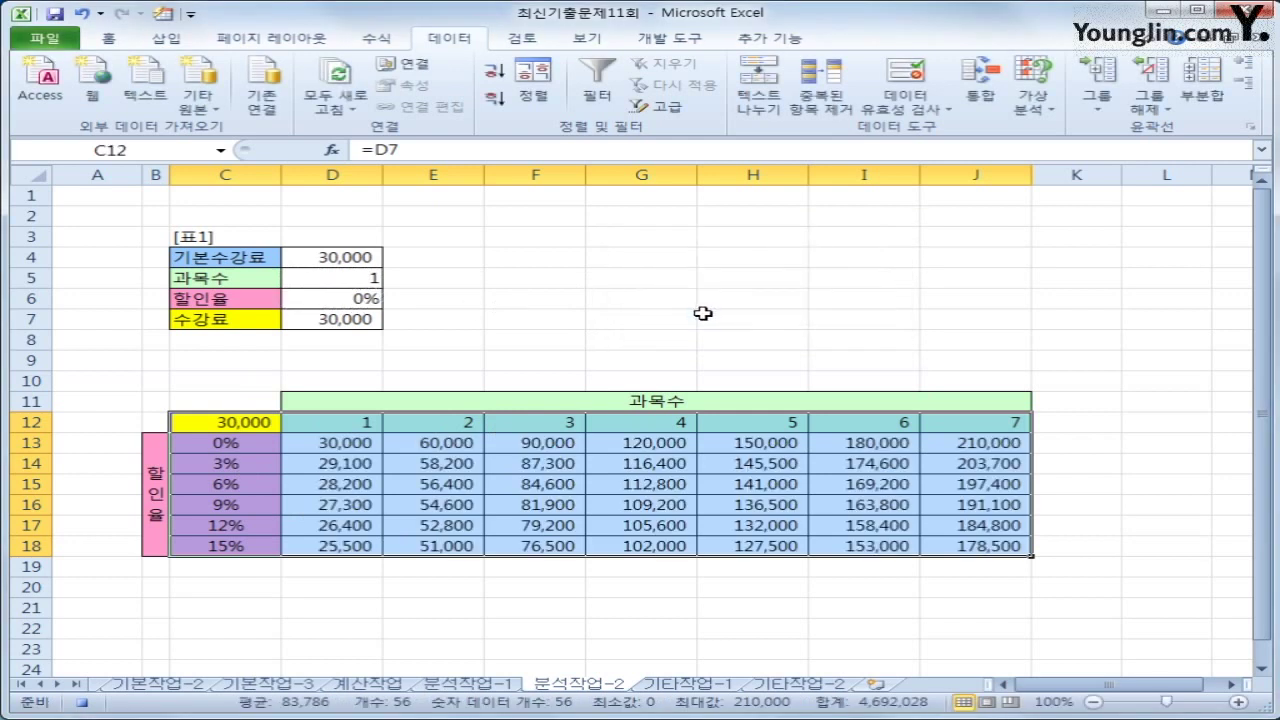
# - Deselect the finished data table range and stop recording the macro
pyautogui.click(972, 540)
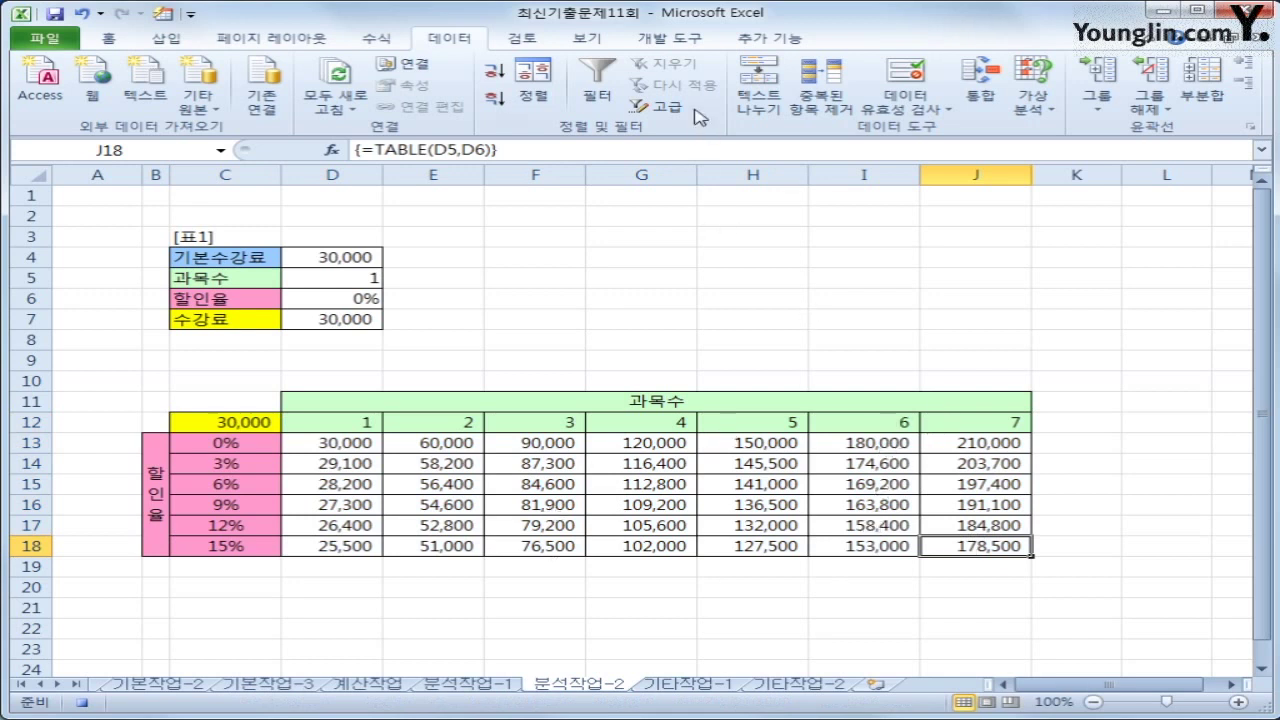
pyautogui.click(670, 38)
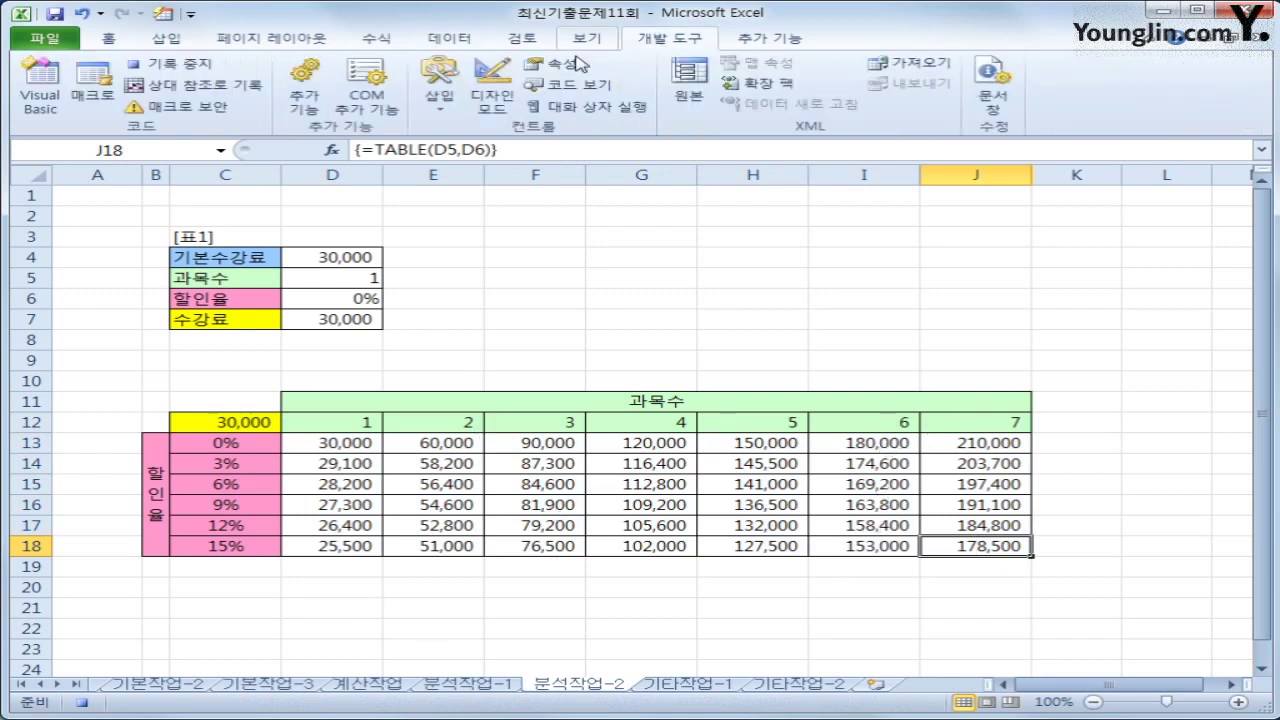
pyautogui.click(178, 68)
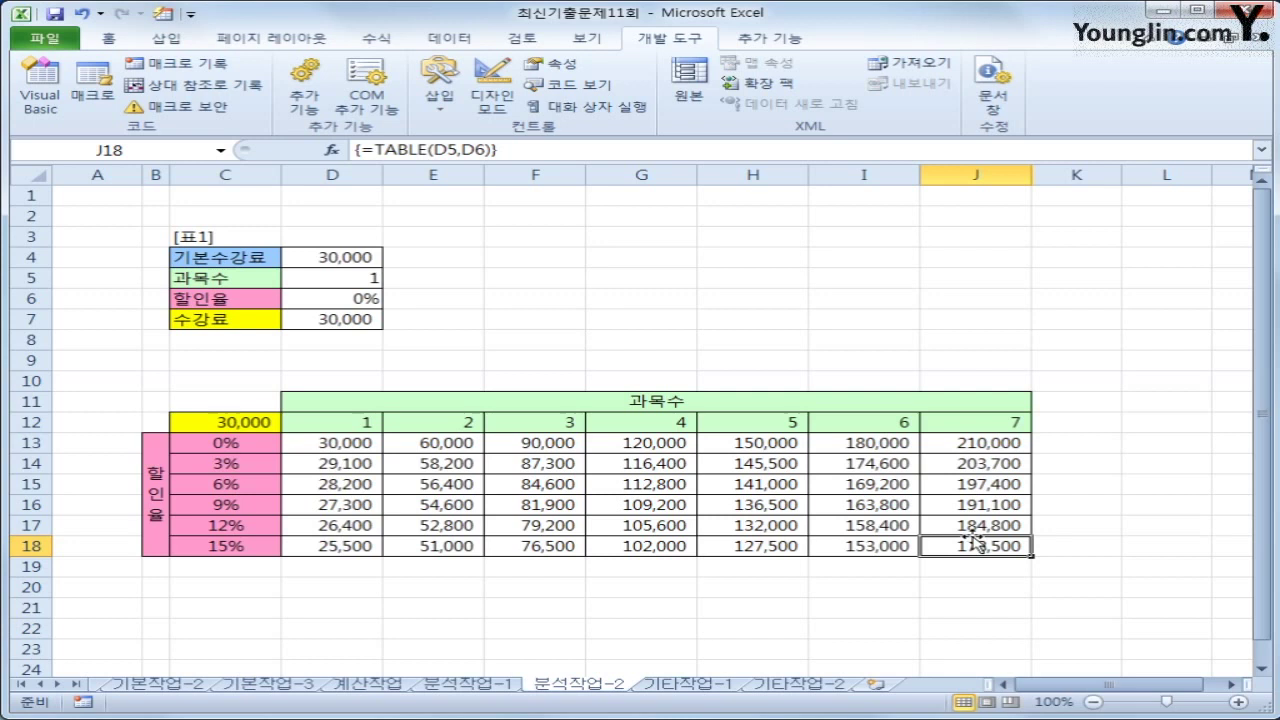
# - Draw a folded-corner shape over F4:G6, about 4.5 cm wide and 1.75 cm high, with the text 수강료할인
pyautogui.click(853, 320)
pyautogui.click(160, 40)
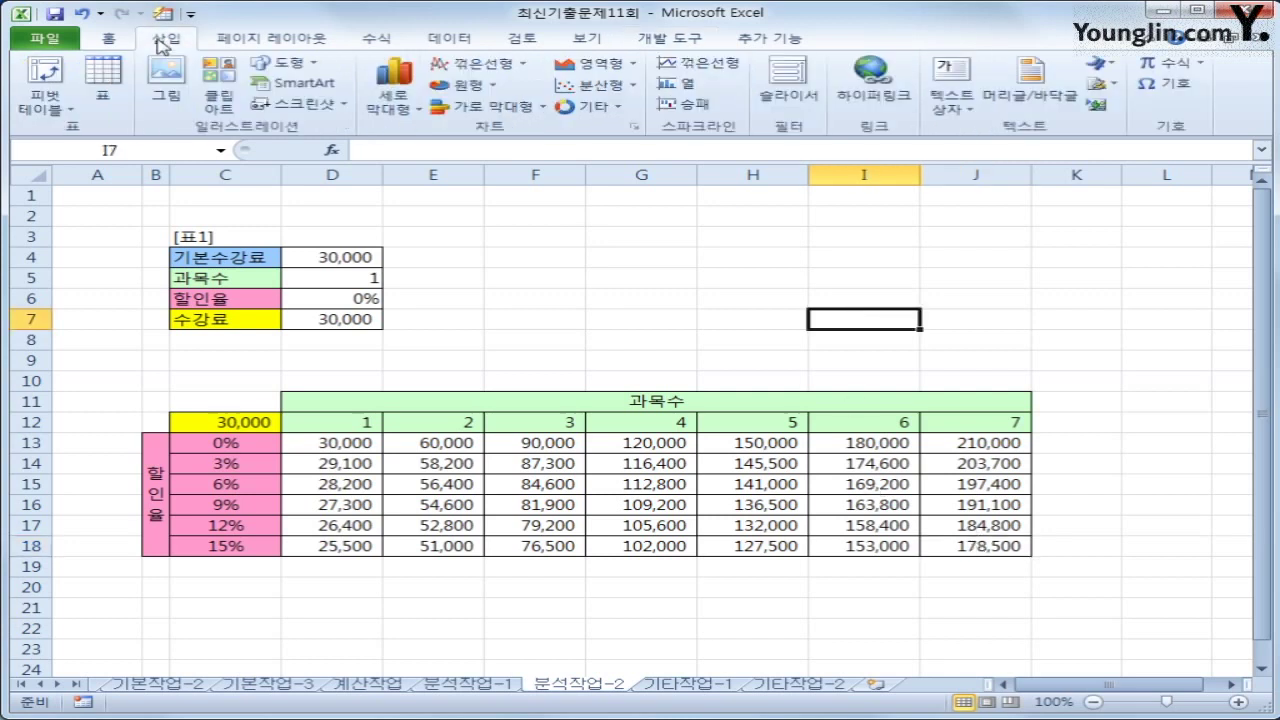
pyautogui.click(287, 64)
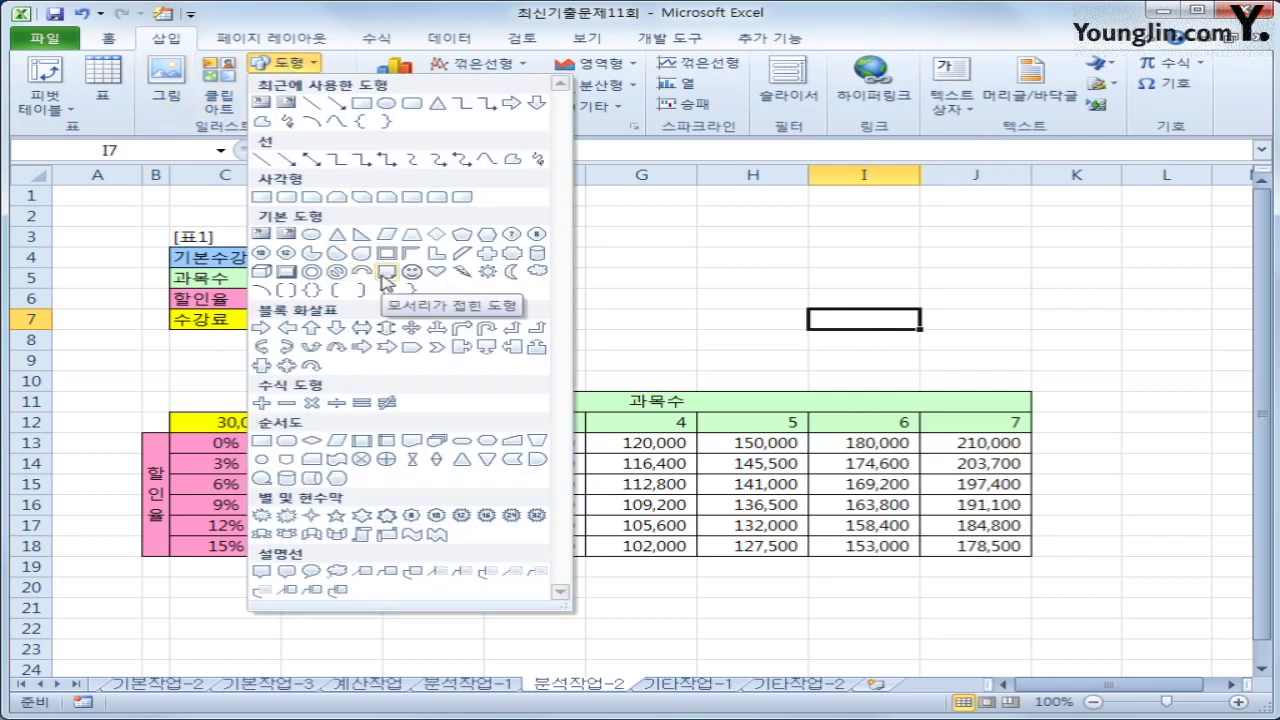
pyautogui.click(385, 273)
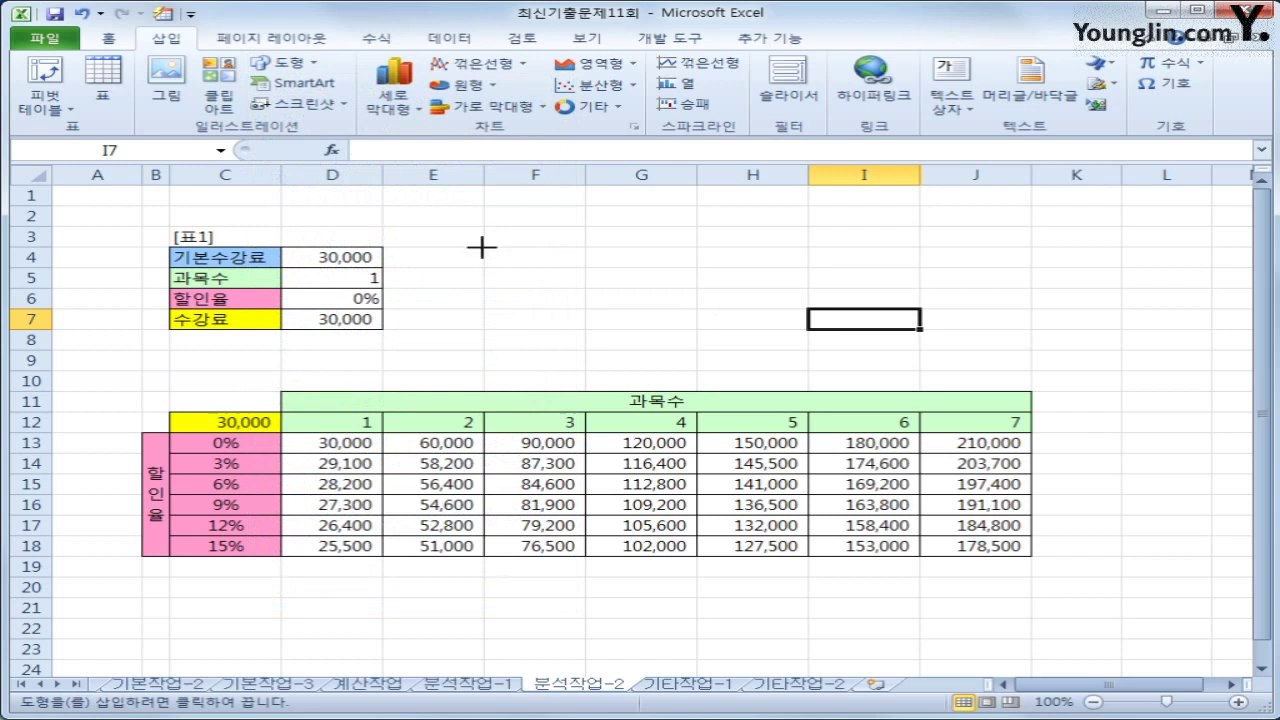
pyautogui.moveTo(481, 247)
pyautogui.mouseDown()
pyautogui.moveTo(603, 291)
pyautogui.moveTo(665, 290)
pyautogui.moveTo(670, 307)
pyautogui.mouseUp()
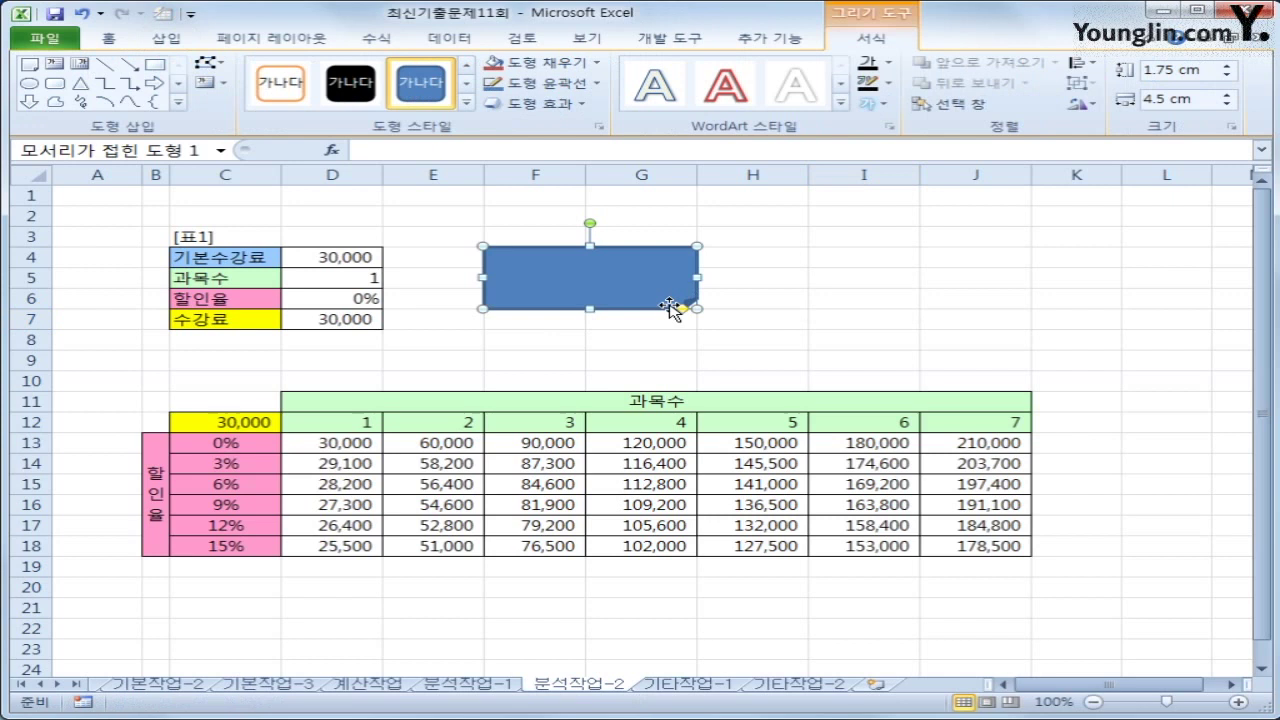
pyautogui.write('수강료ㅎ할이')
pyautogui.click(670, 307)
# - Fill the folded-corner shape with the standard colour 자주 and centre its text horizontally and vertically
pyautogui.click(563, 64)
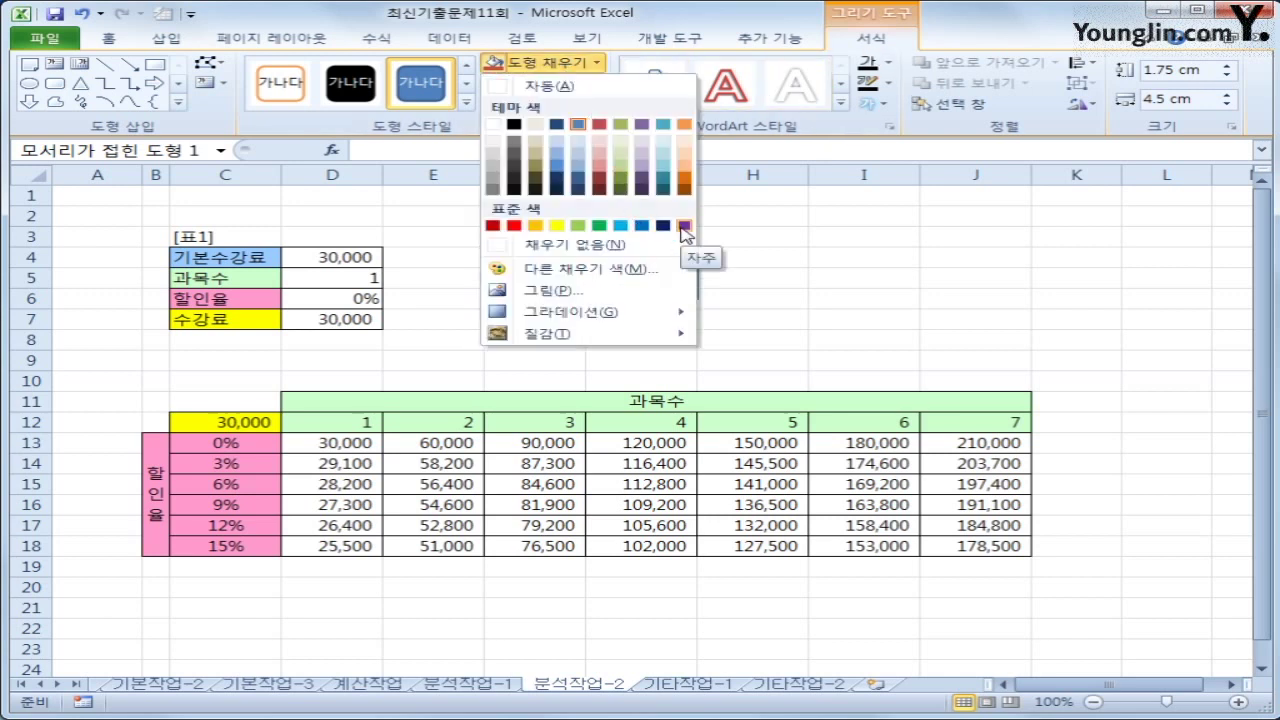
pyautogui.click(684, 226)
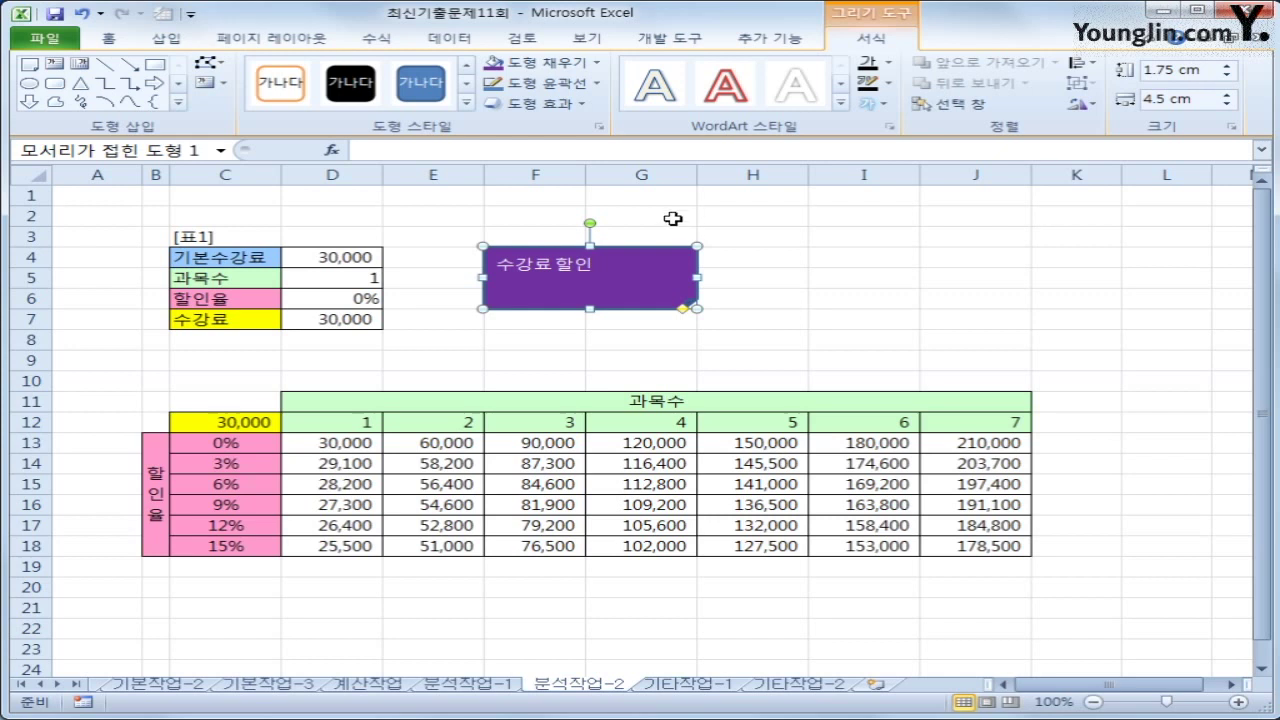
pyautogui.click(116, 42)
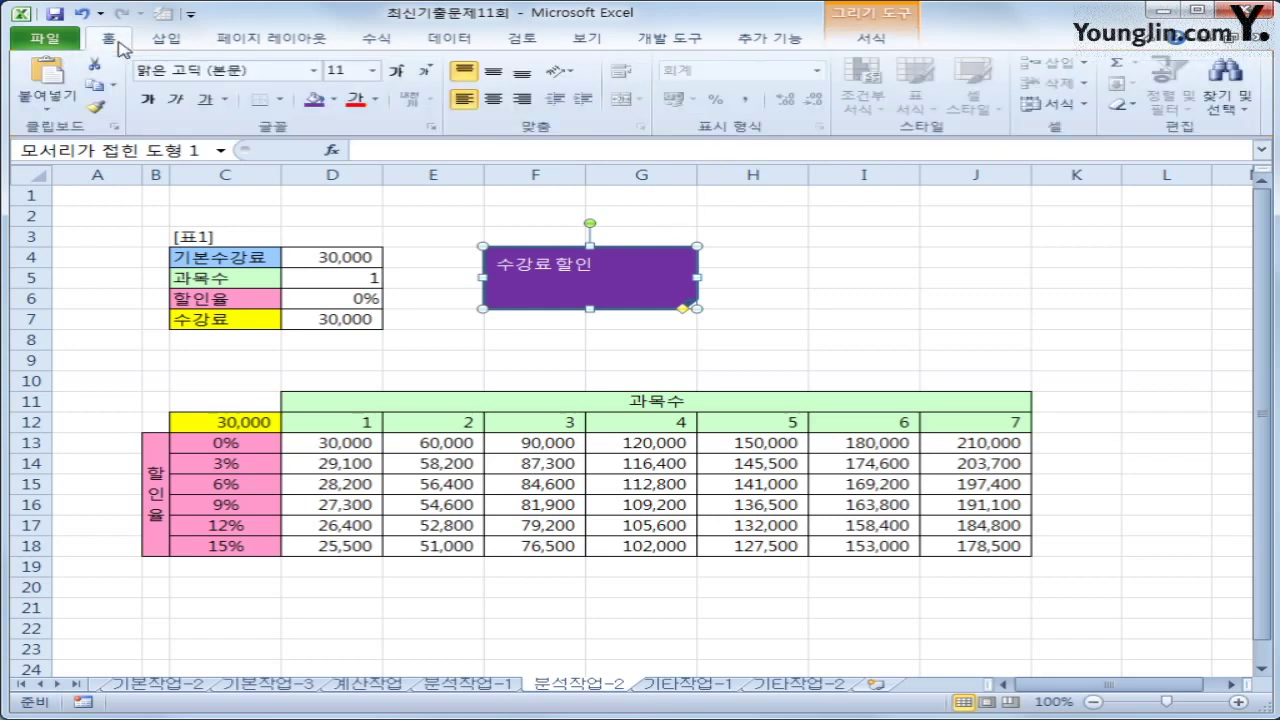
pyautogui.click(494, 71)
pyautogui.click(493, 100)
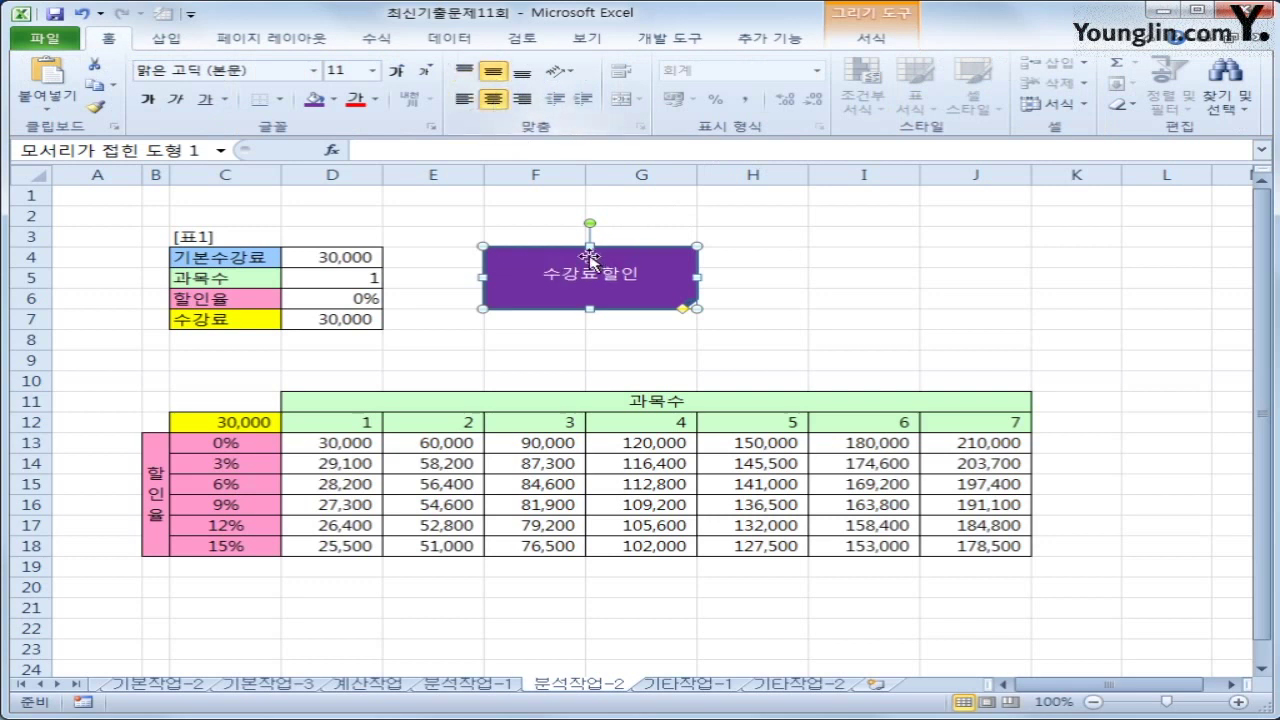
# - Assign the macro 과목수강료할인 to the folded-corner shape
pyautogui.rightClick(643, 300)
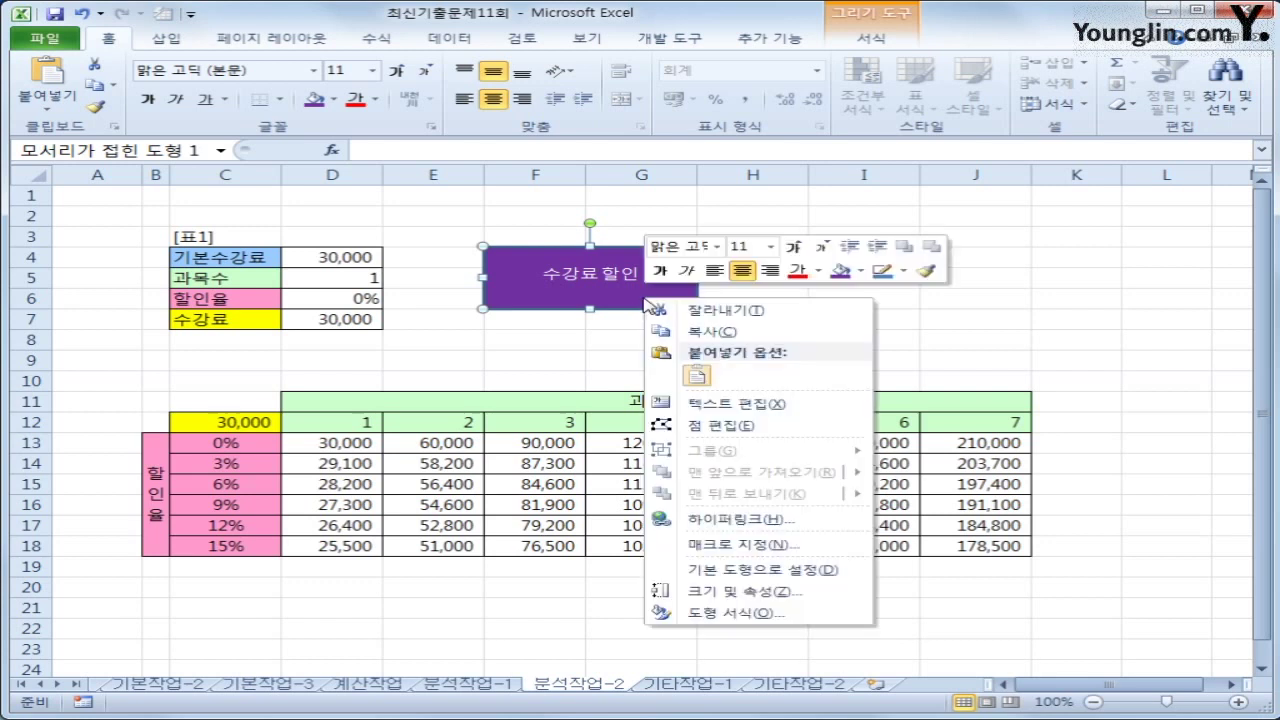
pyautogui.click(766, 545)
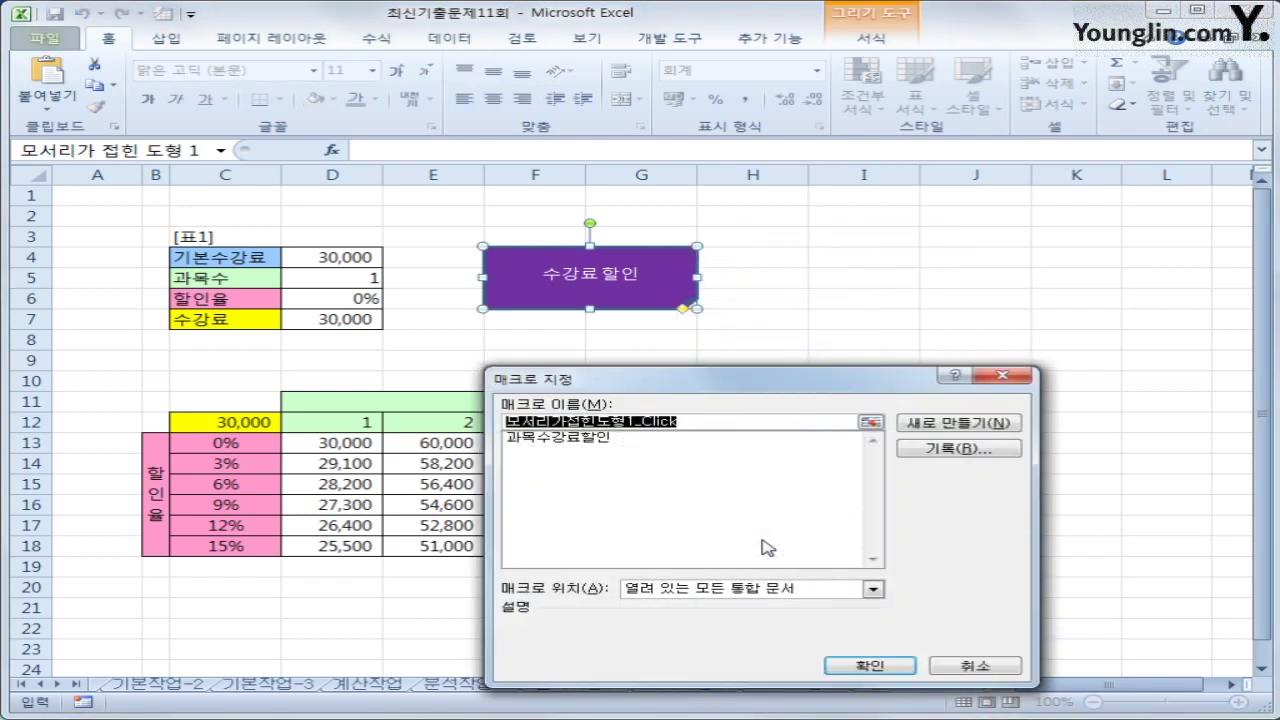
pyautogui.click(606, 440)
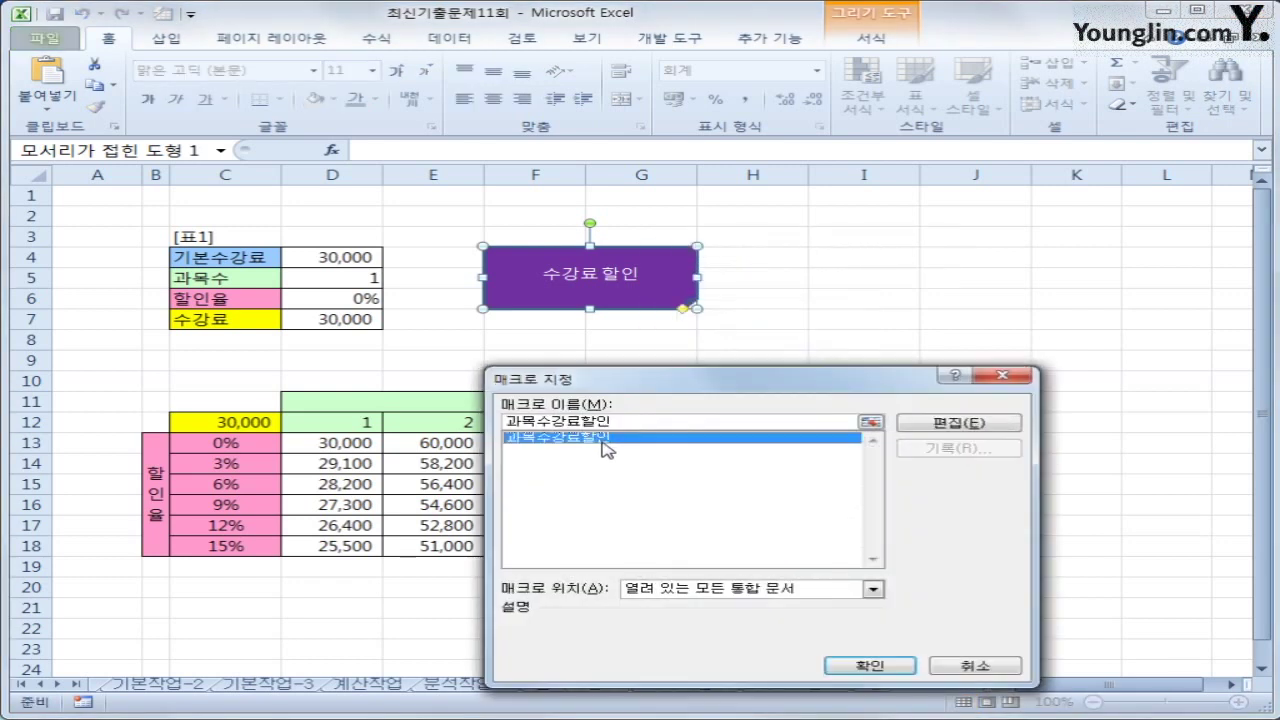
pyautogui.click(858, 665)
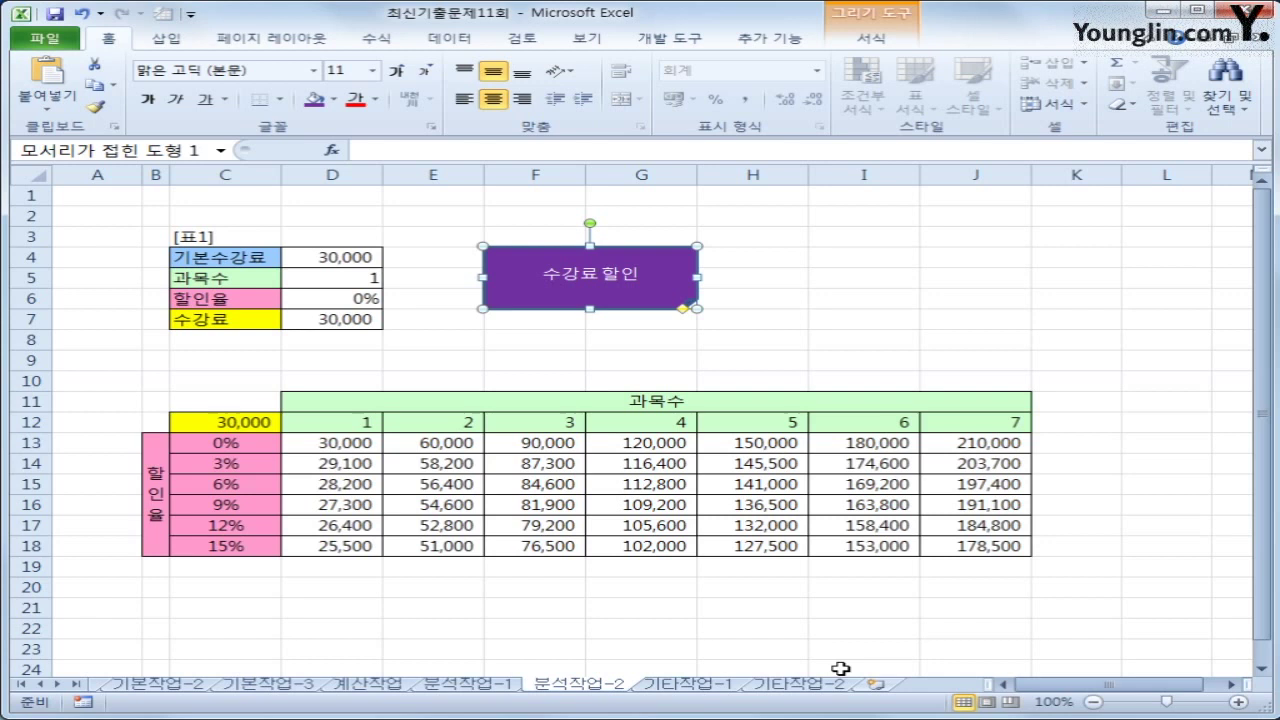
# - On the 기타작업-1 sheet, add the 합계 data in E3:E8 to the doughnut chart as a new series
pyautogui.click(728, 684)
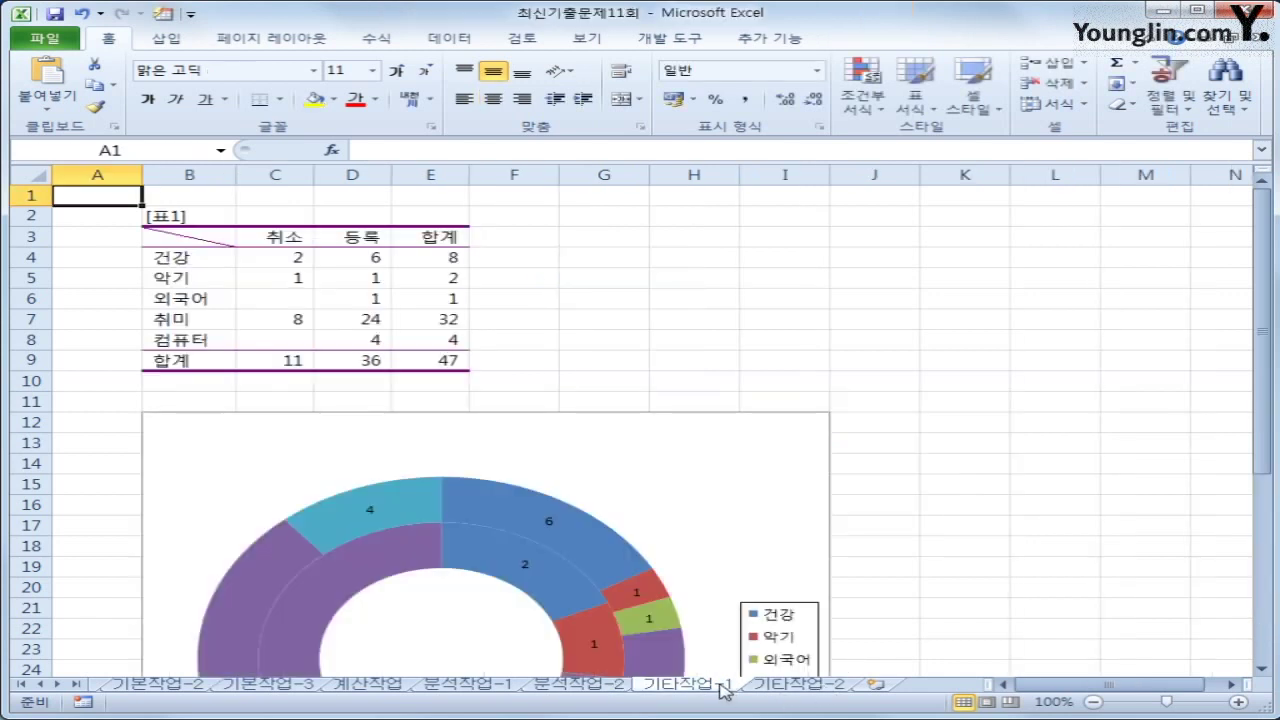
pyautogui.click(990, 503)
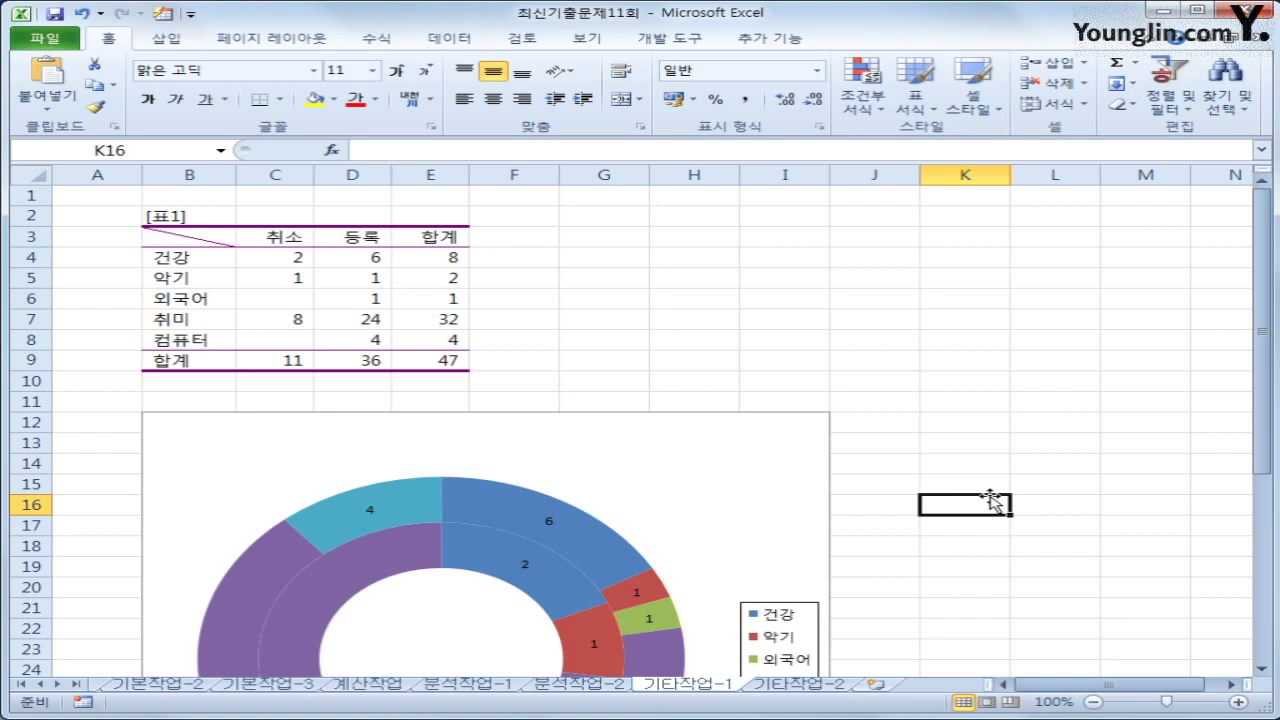
pyautogui.click(720, 451)
pyautogui.moveTo(448, 246); pyautogui.dragTo(458, 340)
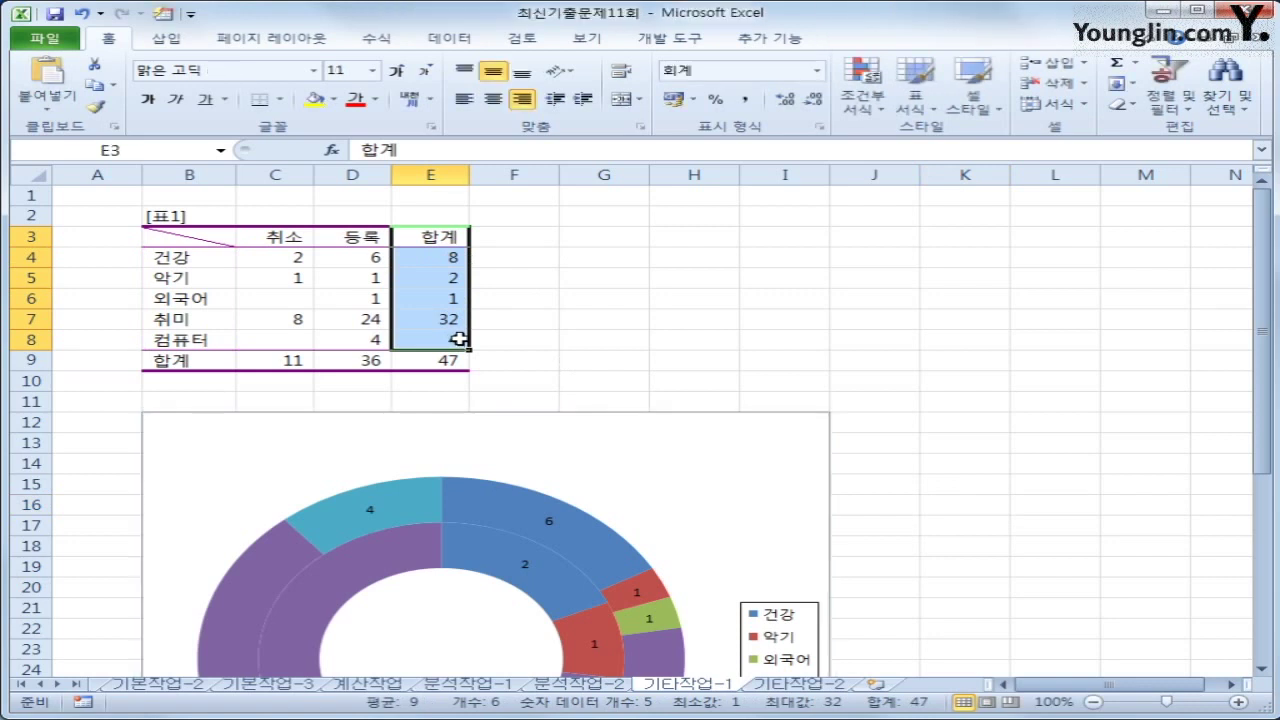
pyautogui.hotkey('ctrl', 'c')
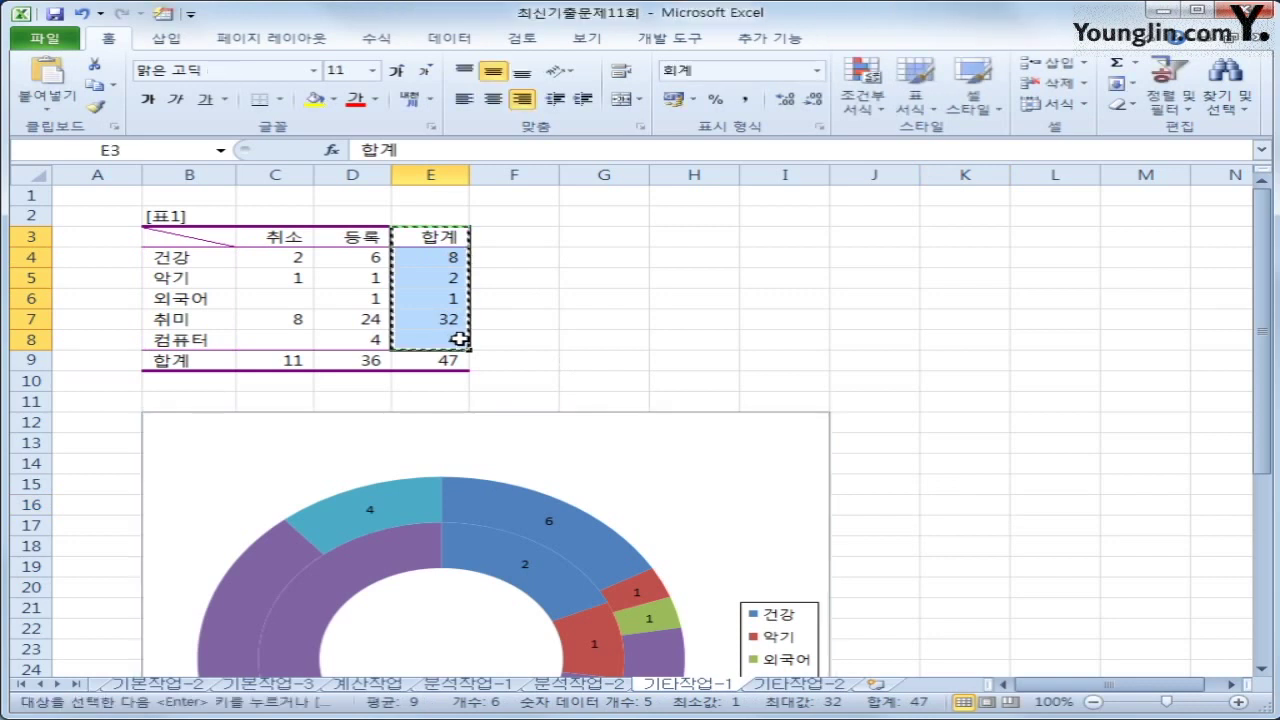
pyautogui.click(705, 481)
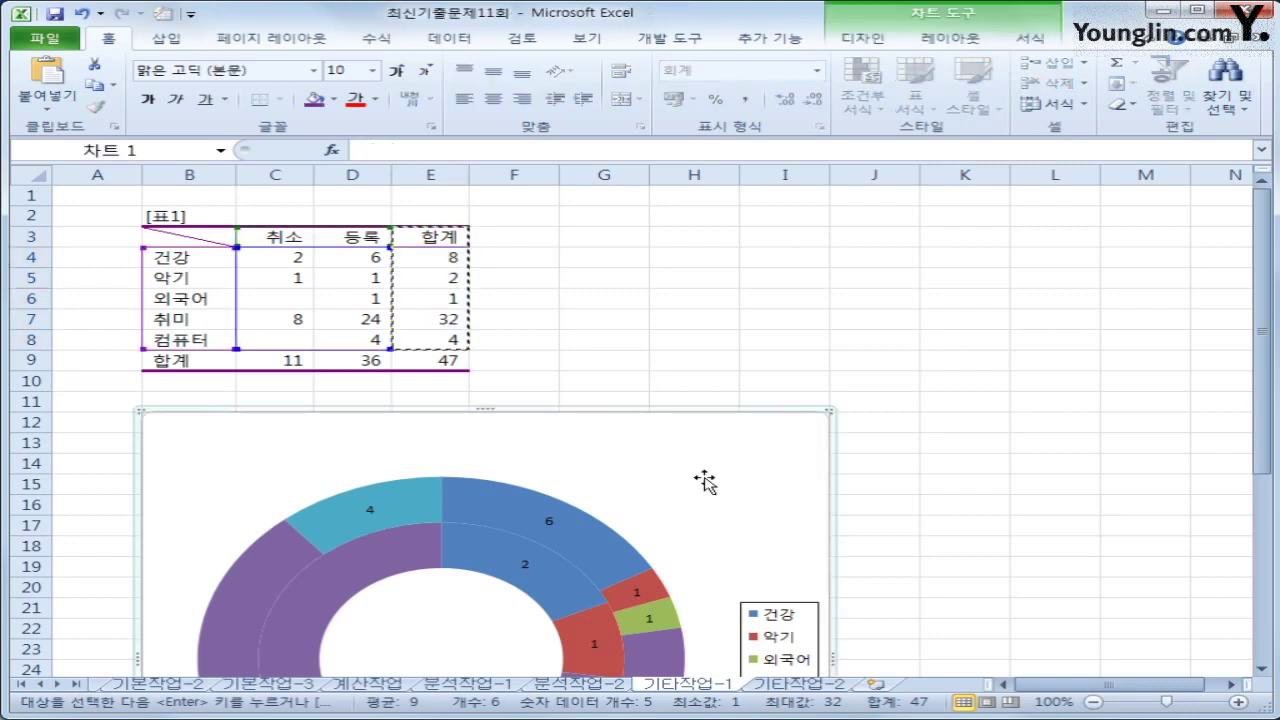
pyautogui.hotkey('ctrl', 'v')
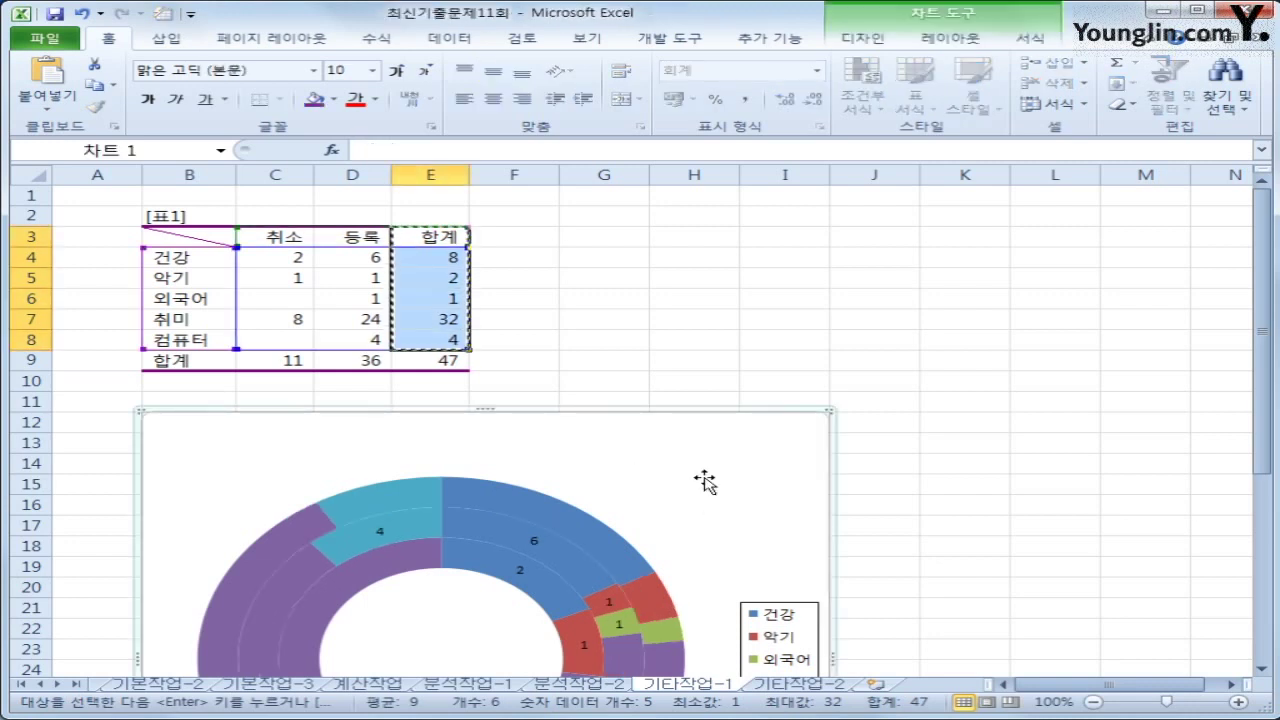
# - Add data labels to the doughnut chart's outer 합계 series and select those labels
pyautogui.scroll(-2, 703, 481)
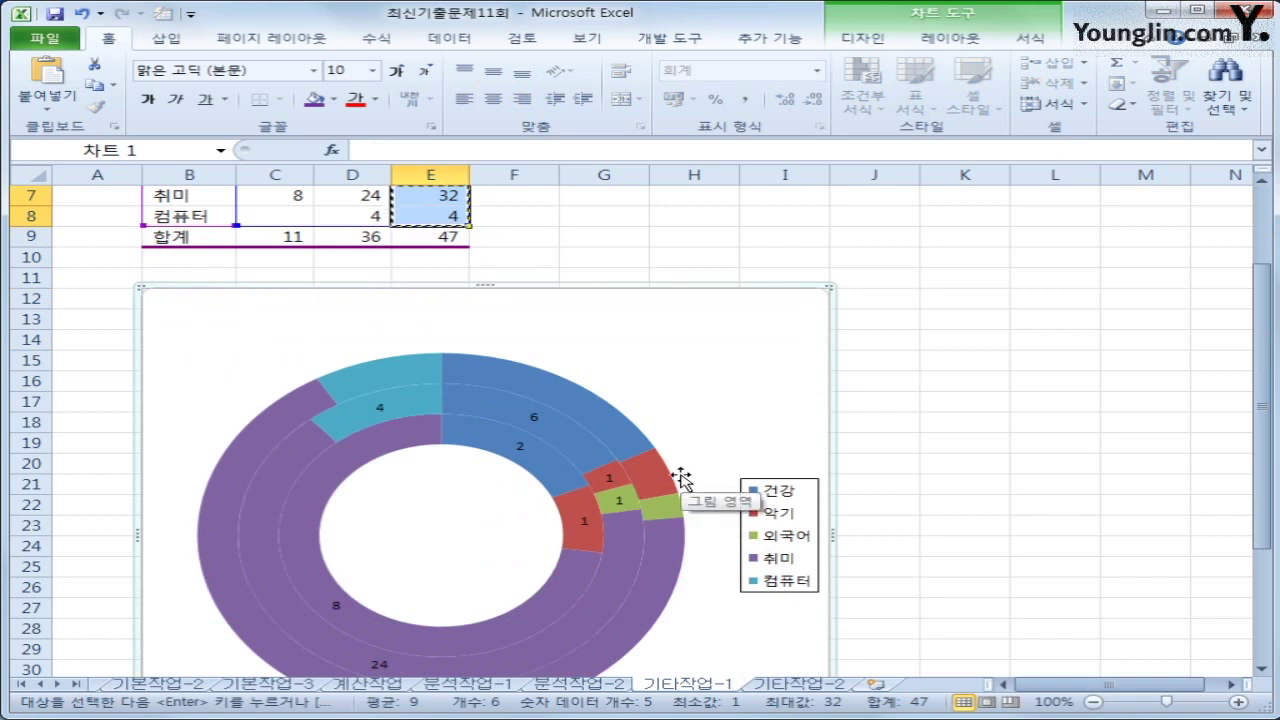
pyautogui.scroll(1, 633, 410)
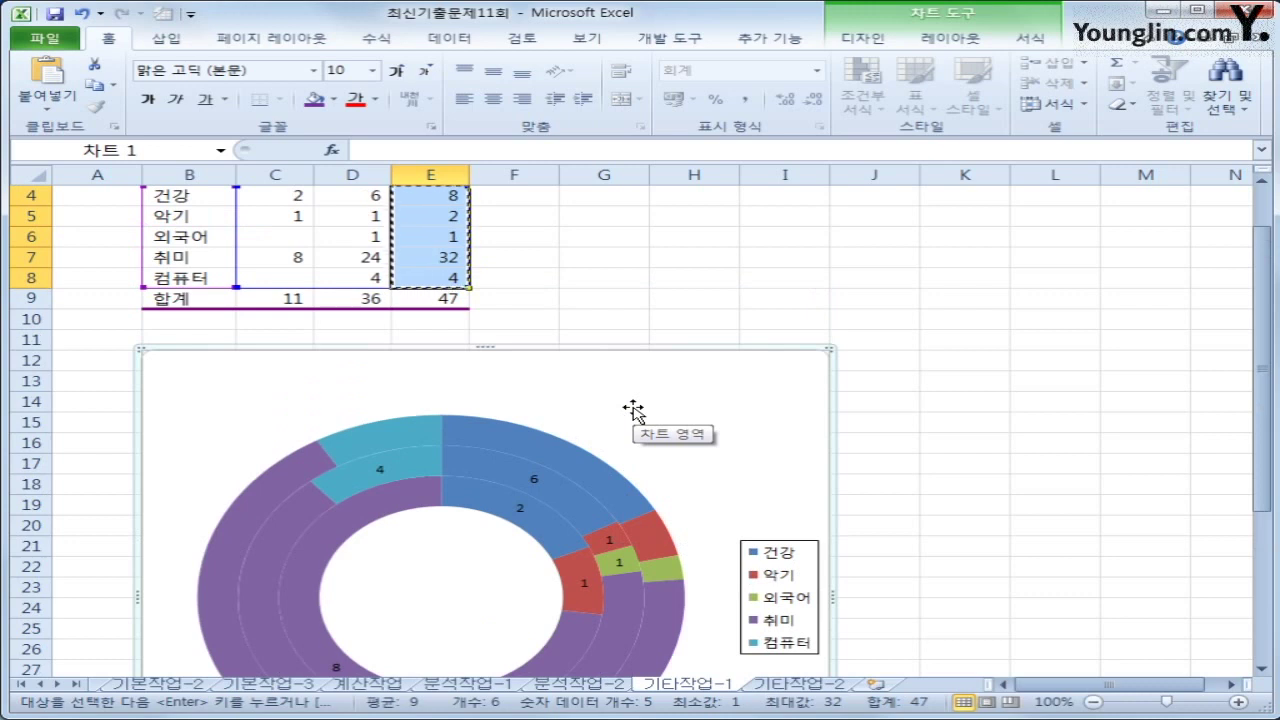
pyautogui.click(551, 448)
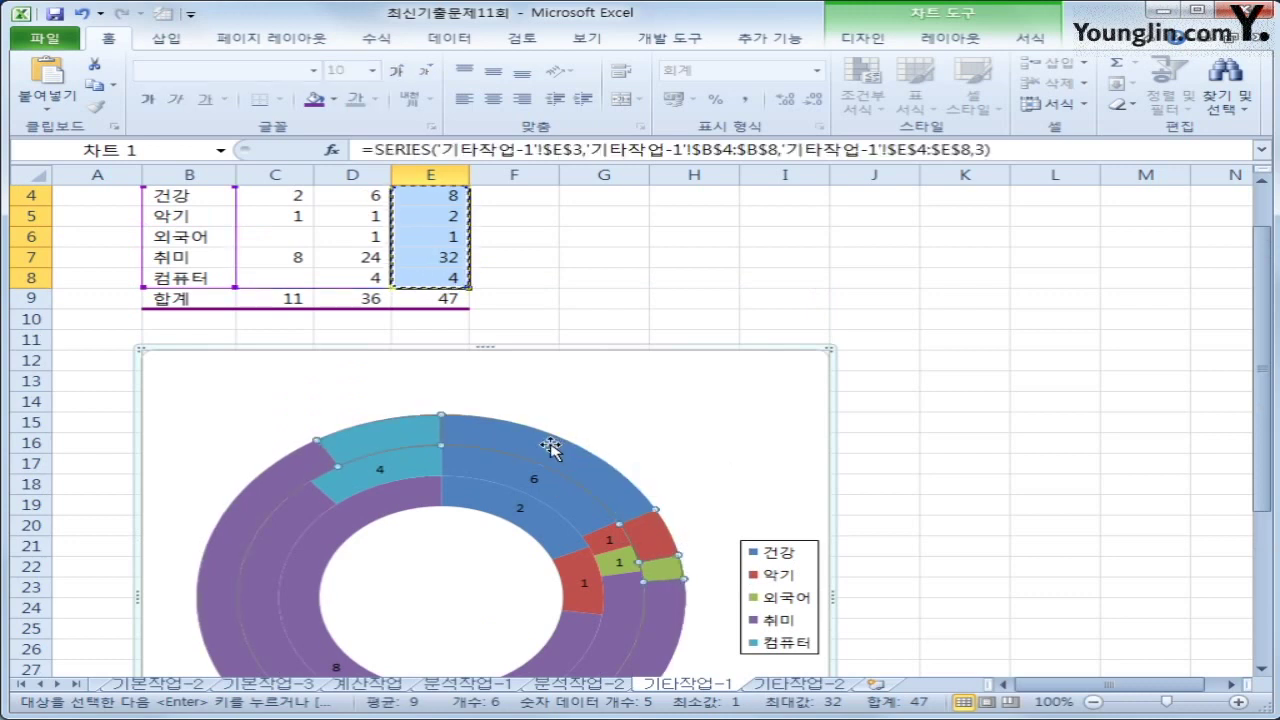
pyautogui.rightClick(553, 450)
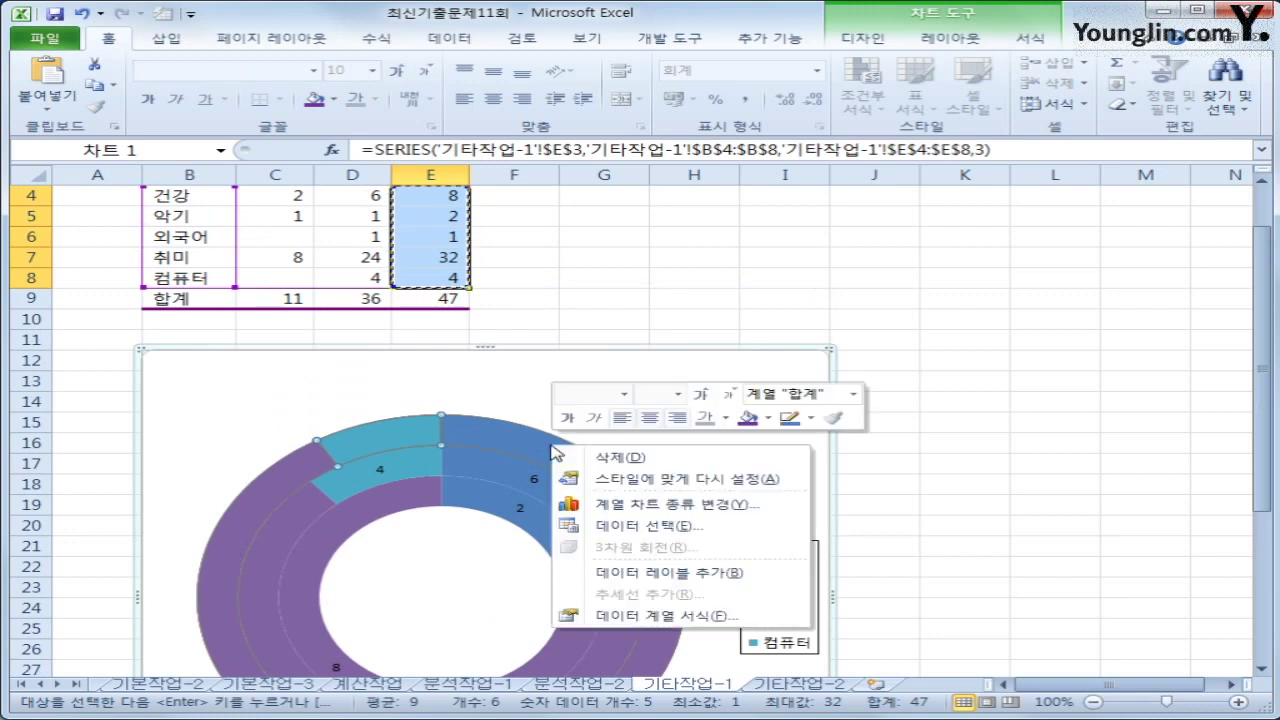
pyautogui.click(659, 572)
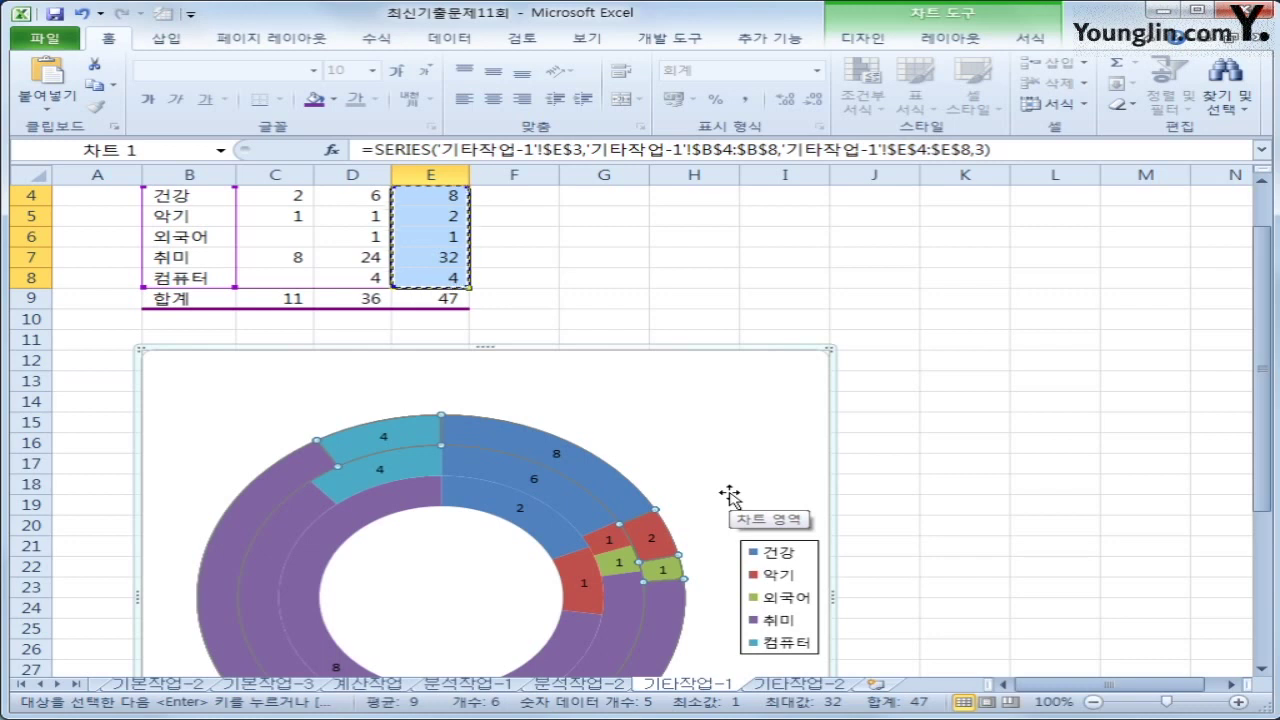
pyautogui.click(557, 456)
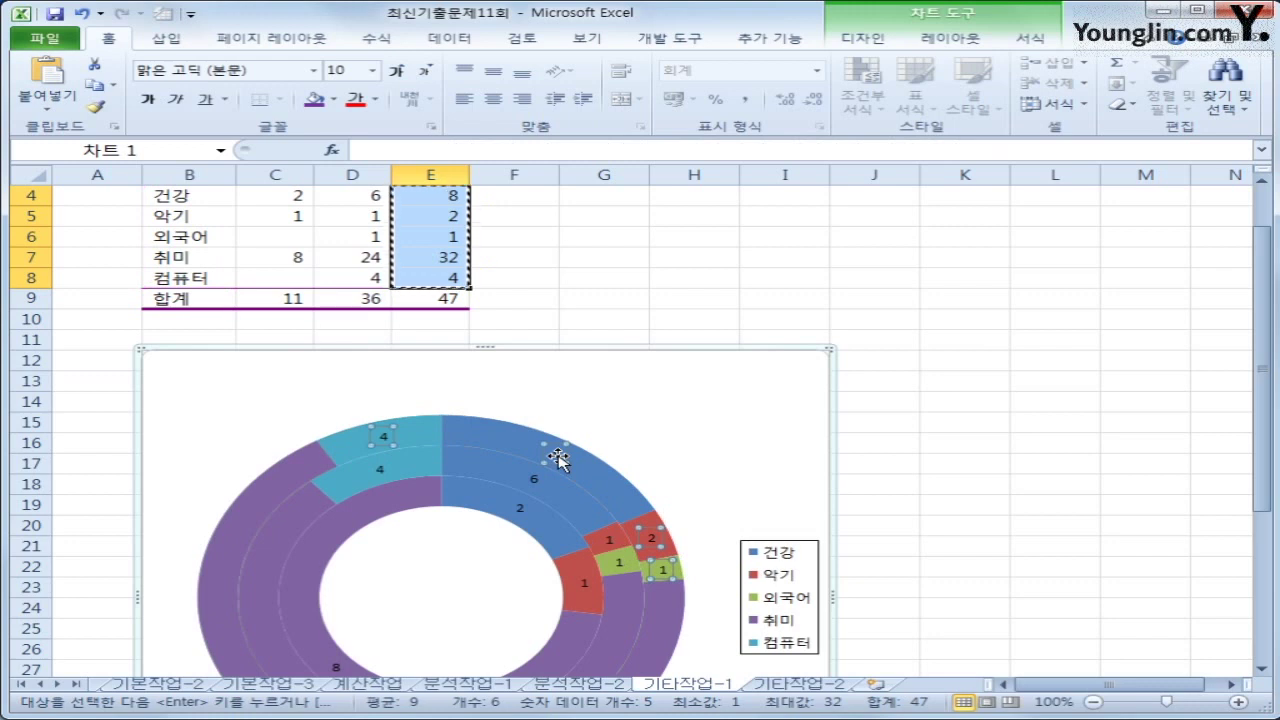
# - Make the data labels of the doughnut chart's outer 합계 series bold and red
pyautogui.rightClick(557, 456)
pyautogui.click(575, 431)
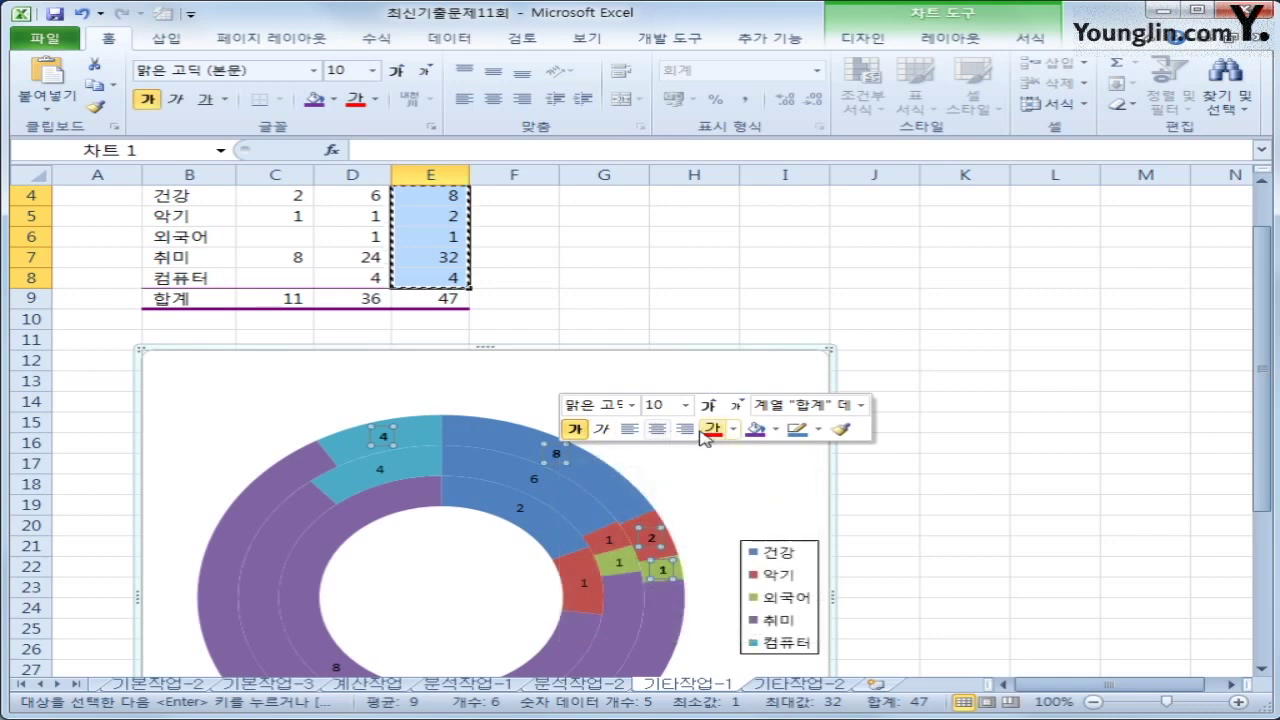
pyautogui.click(712, 429)
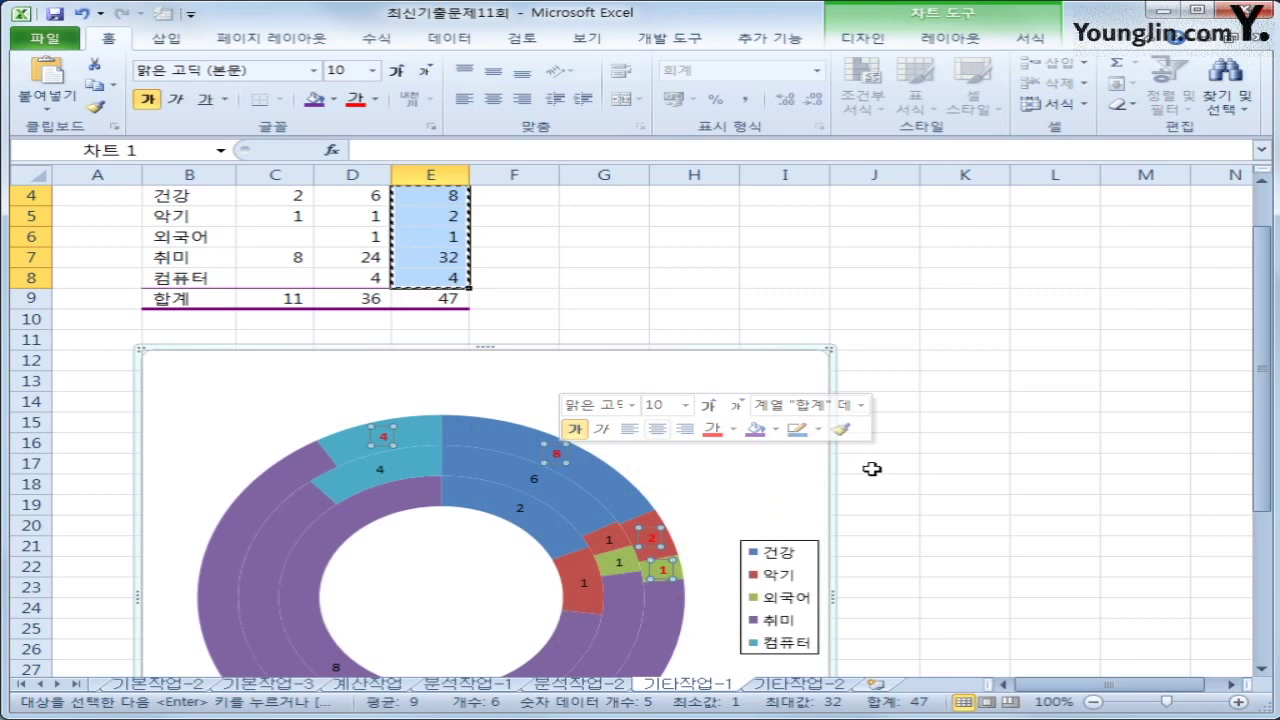
pyautogui.click(758, 467)
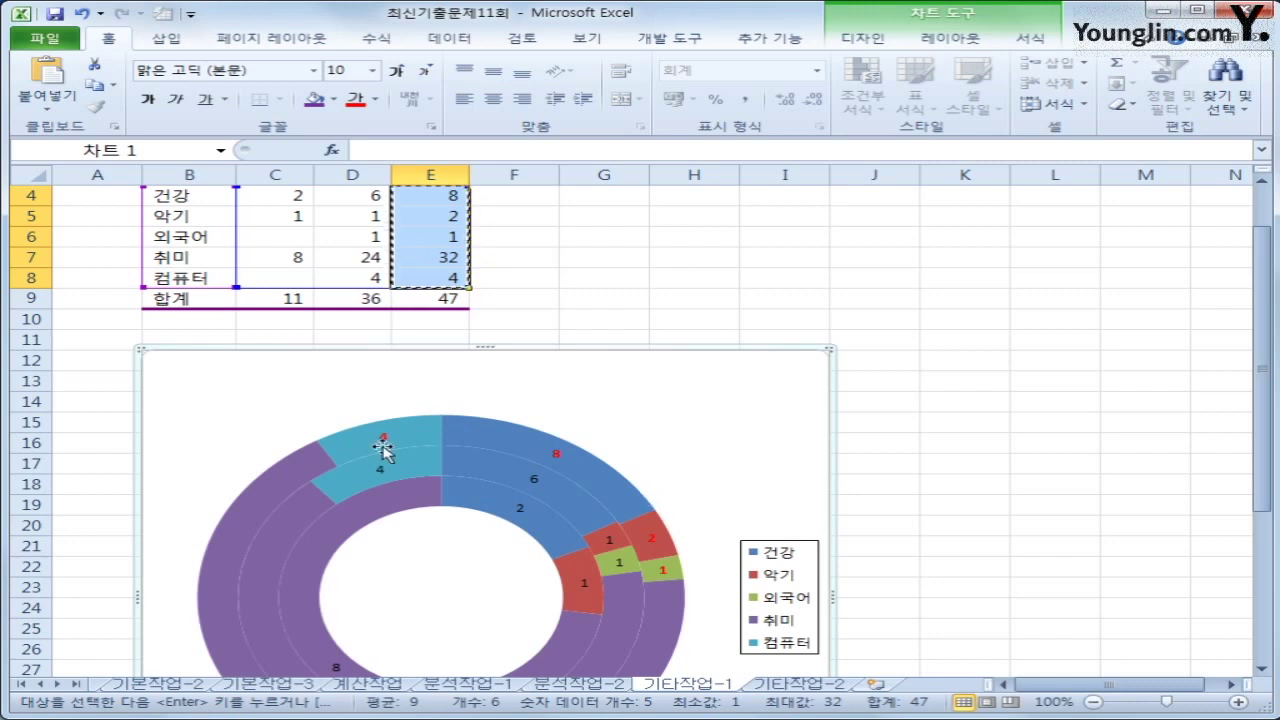
# - Set the 합계 series' first slice angle to 15 degrees and the doughnut hole size to 20%
pyautogui.rightClick(532, 448)
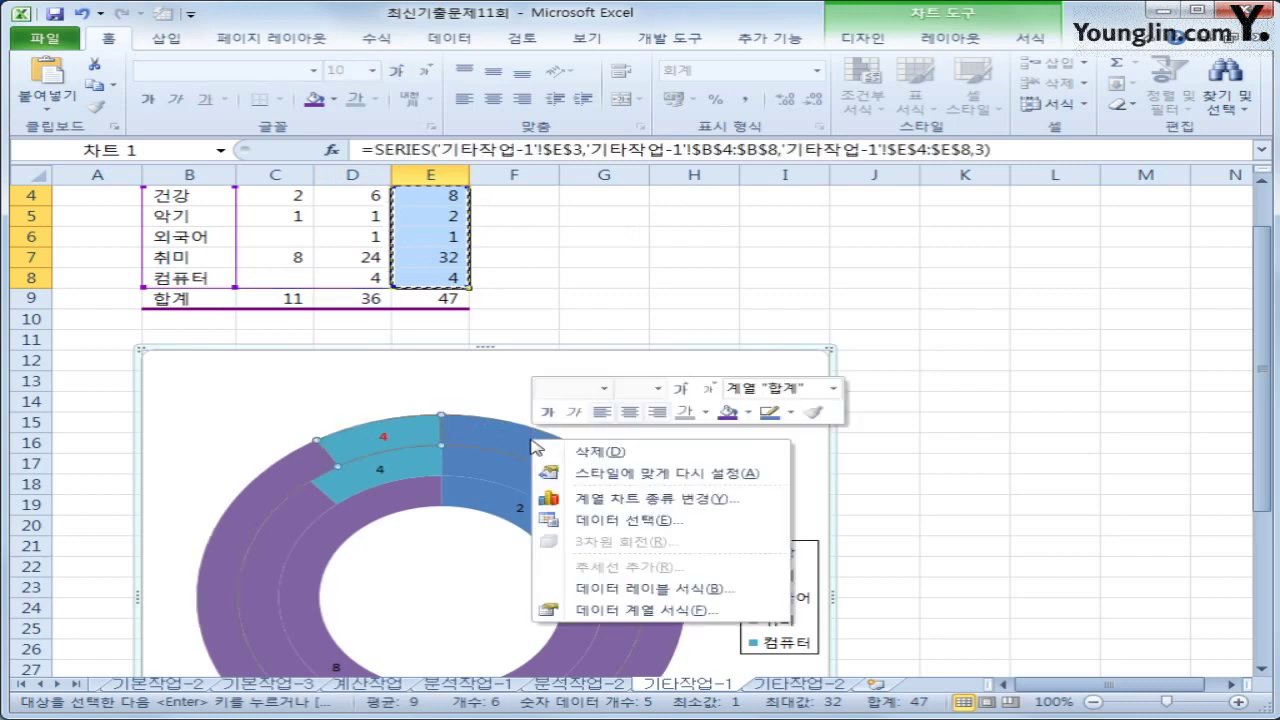
pyautogui.click(680, 610)
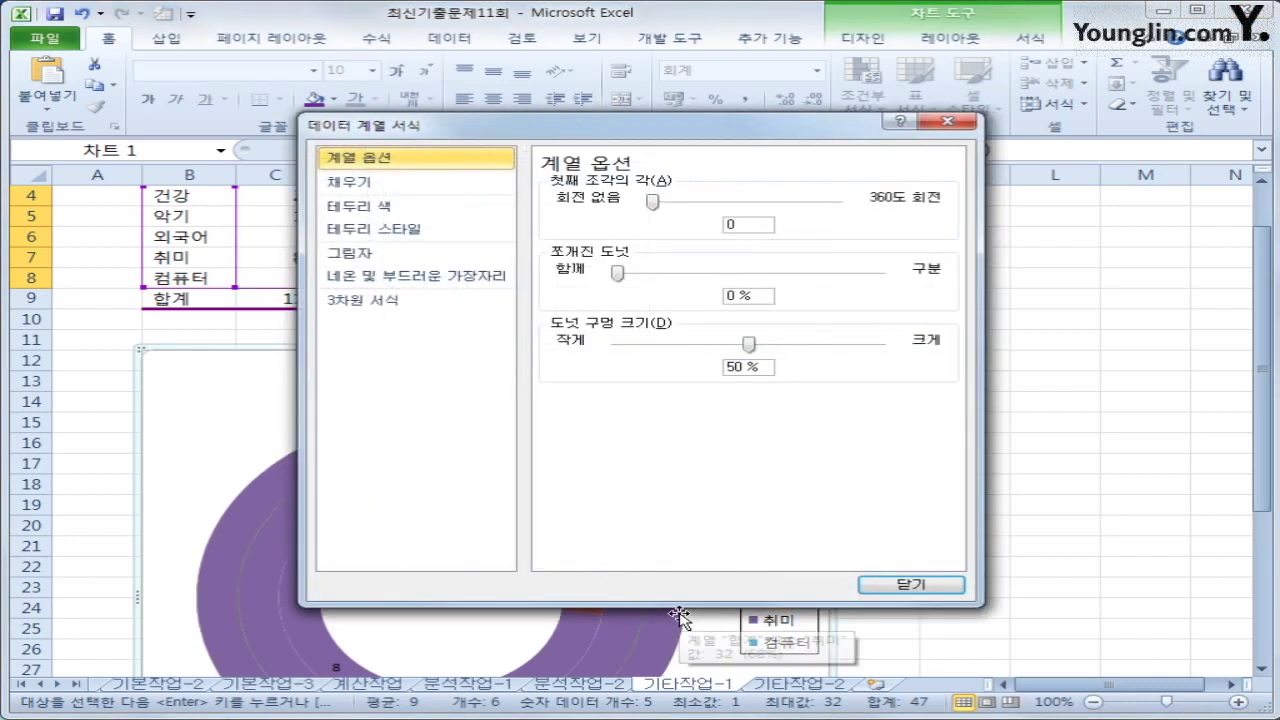
pyautogui.doubleClick(730, 225)
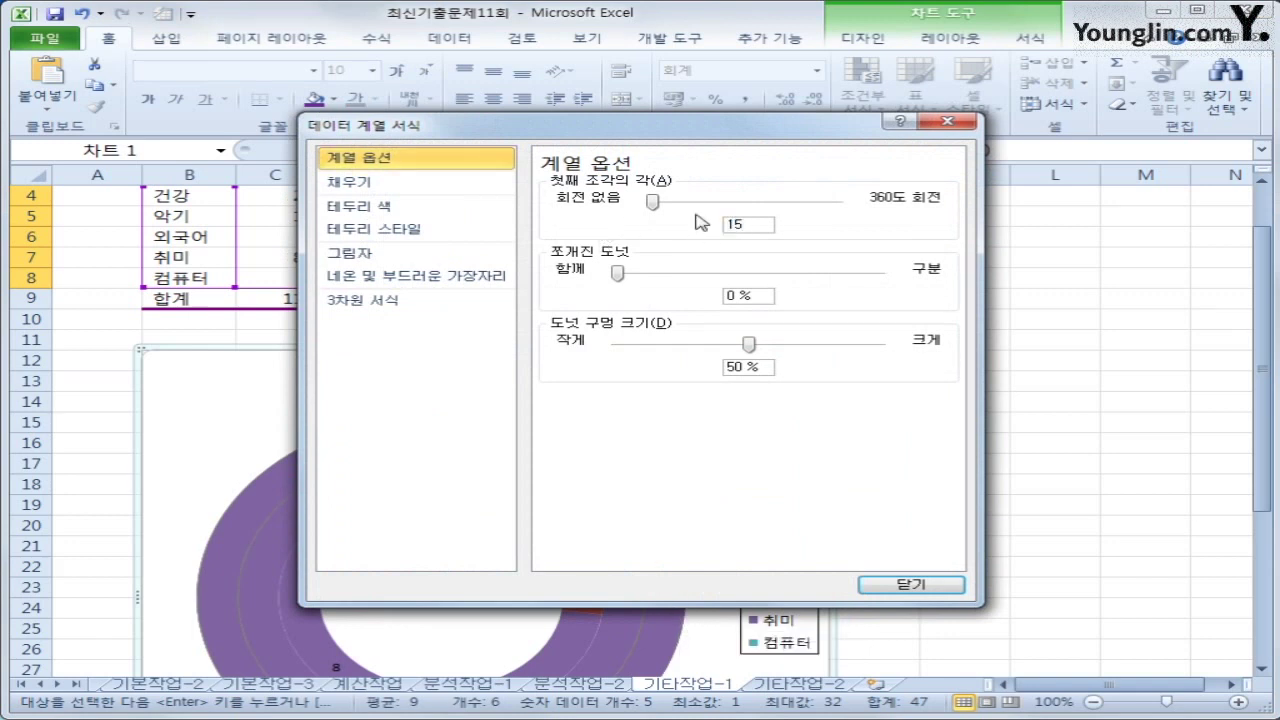
pyautogui.doubleClick(758, 367)
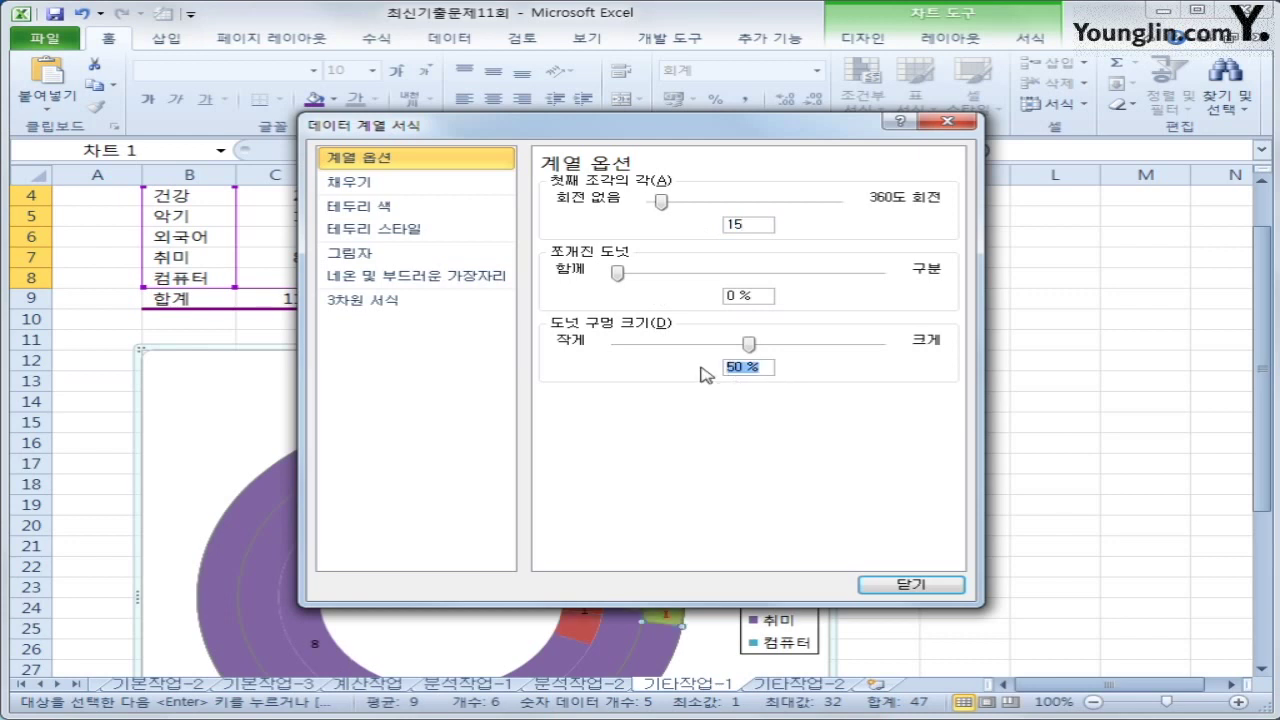
pyautogui.write('20')
pyautogui.click(910, 587)
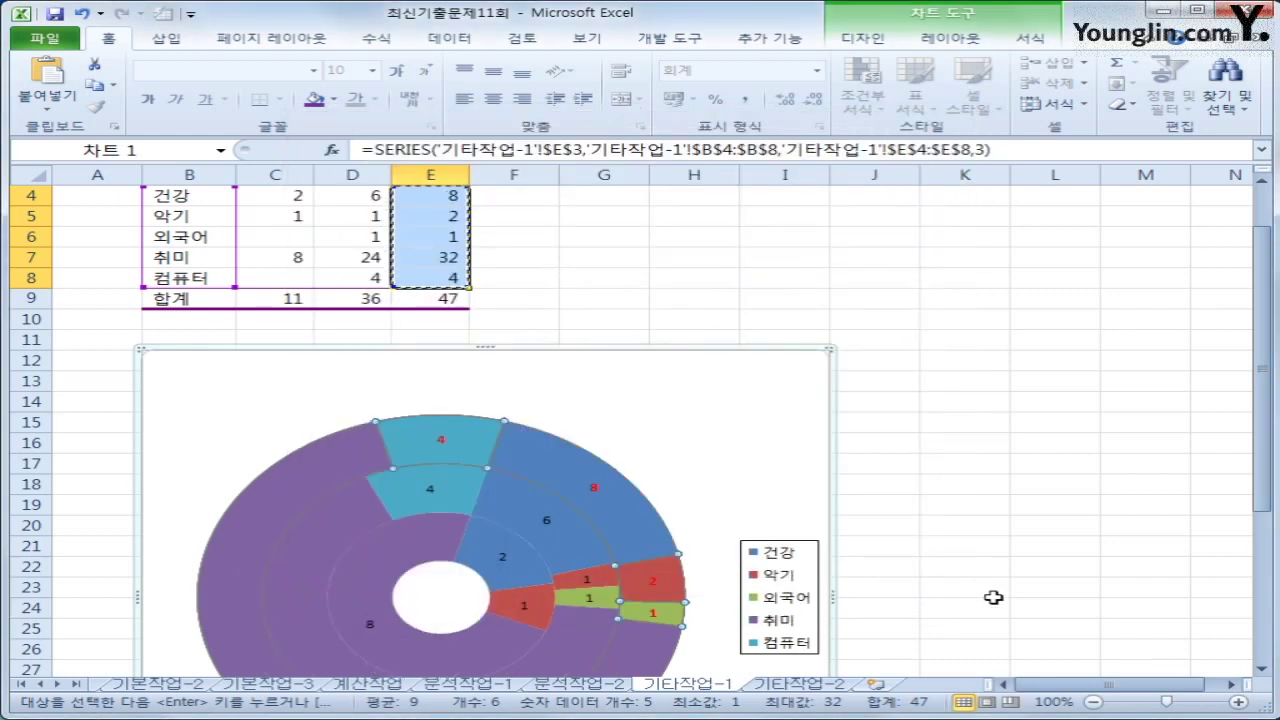
# - Add a title above the doughnut chart with the text 분야별 등록 현황
pyautogui.click(798, 451)
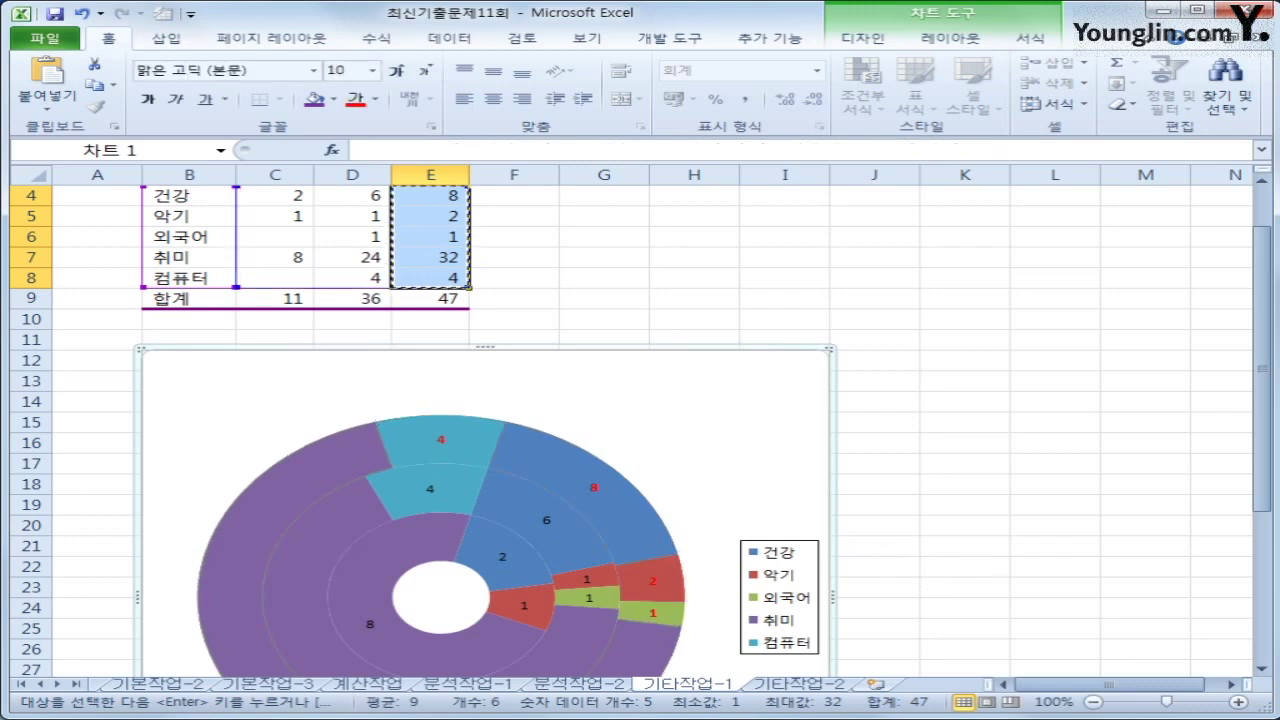
pyautogui.click(955, 38)
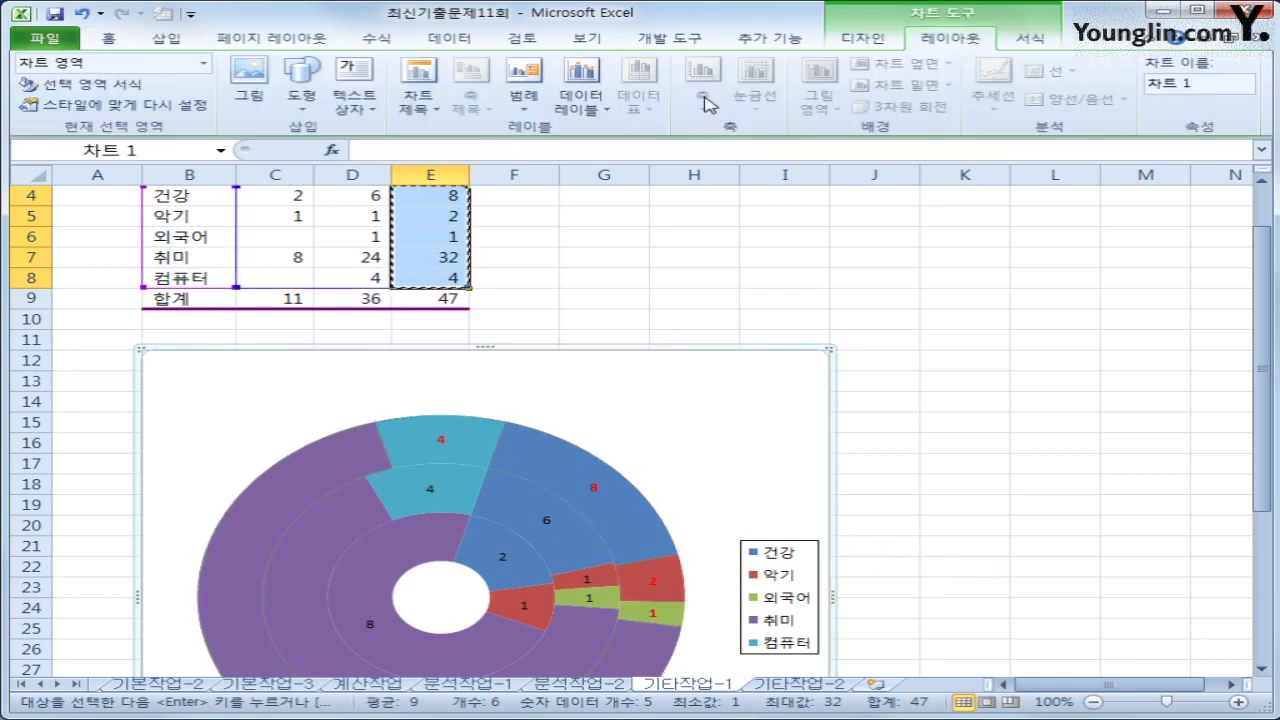
pyautogui.click(420, 100)
pyautogui.click(500, 232)
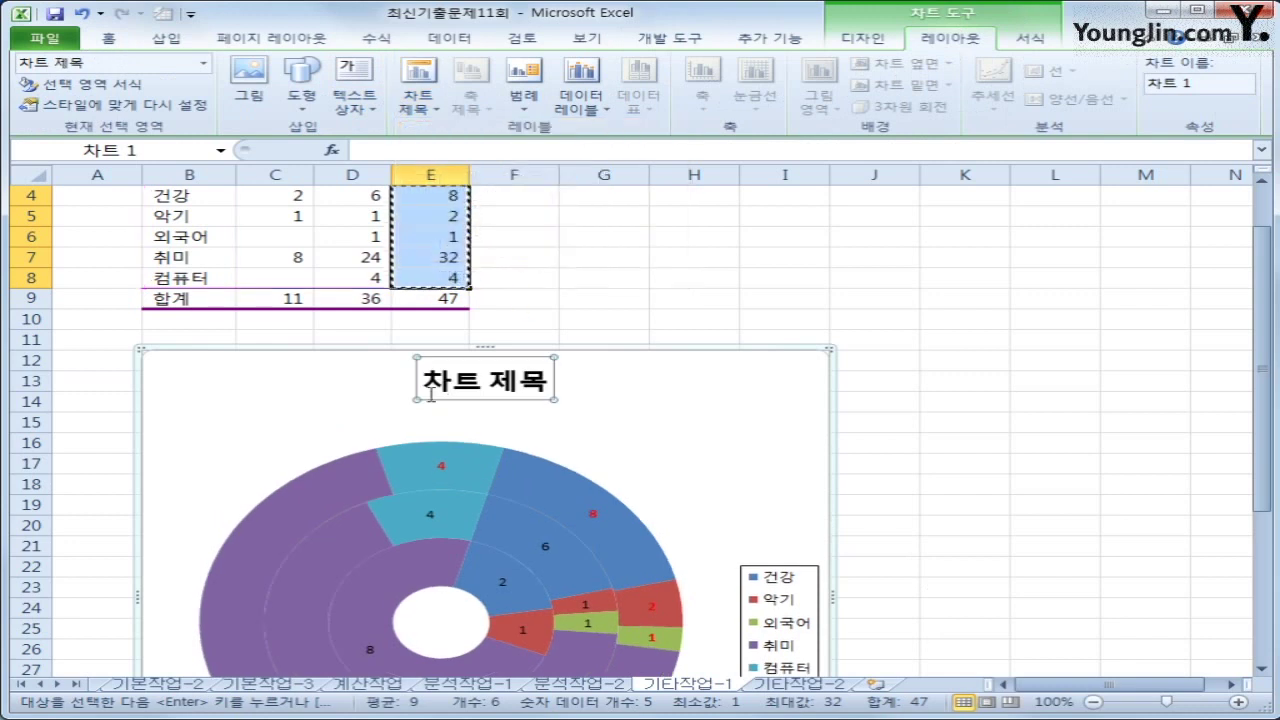
pyautogui.moveTo(424, 380); pyautogui.dragTo(541, 390)
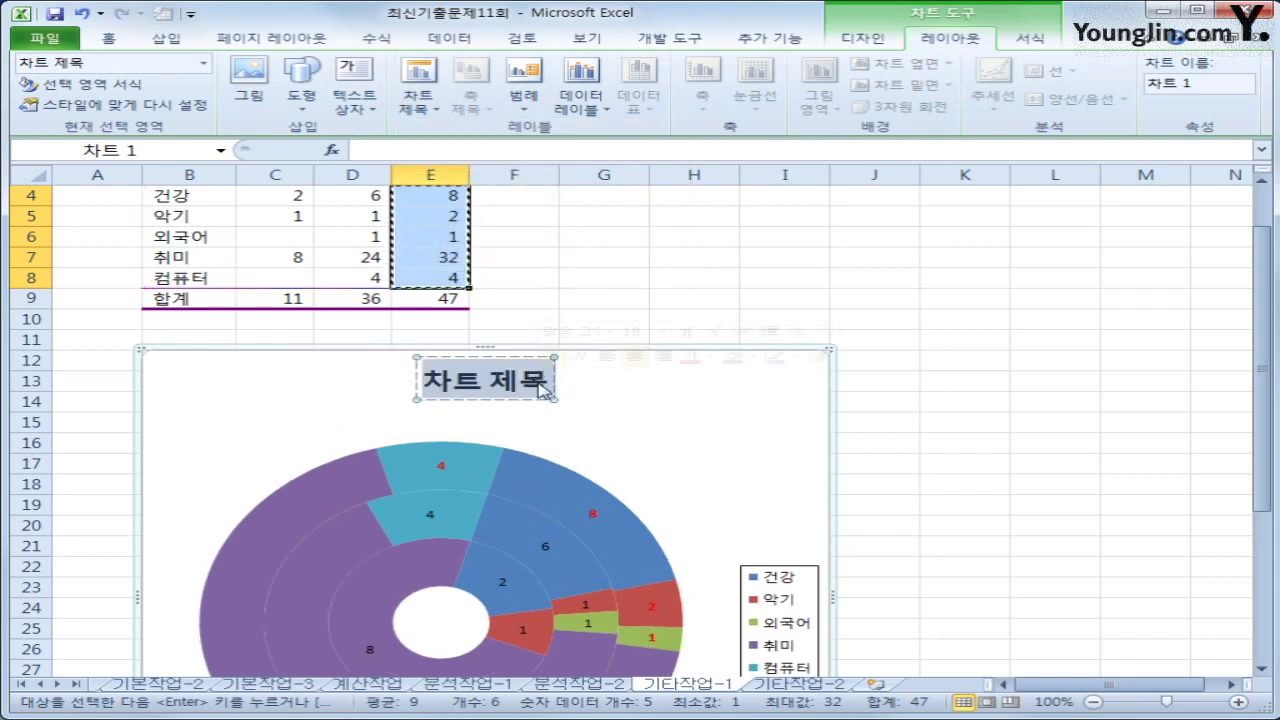
pyautogui.write('분야별')
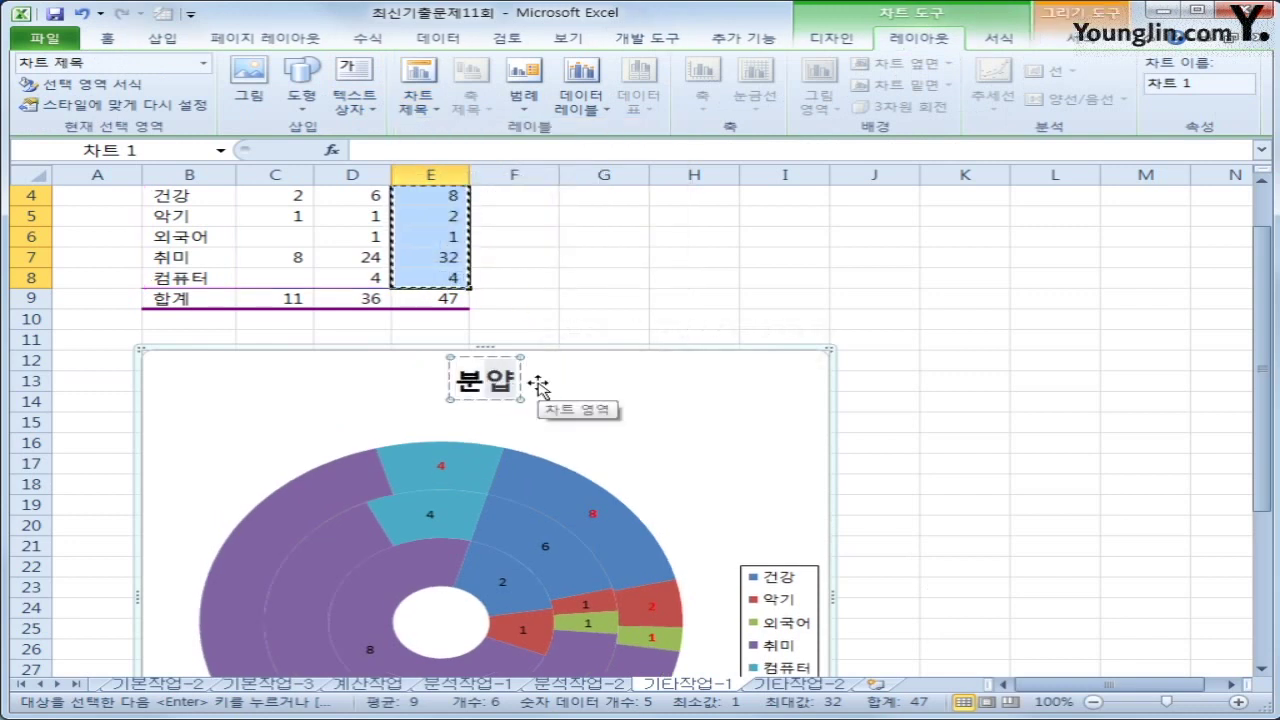
pyautogui.write('등록 현화')
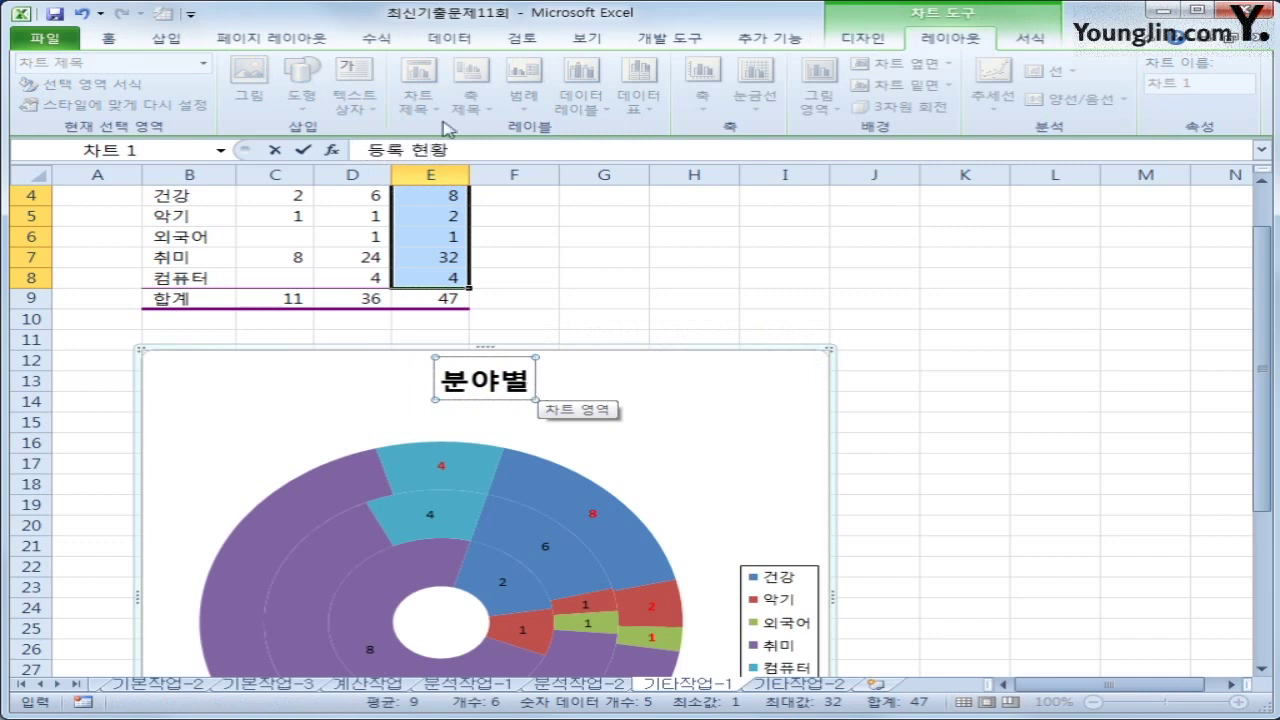
pyautogui.click(380, 153)
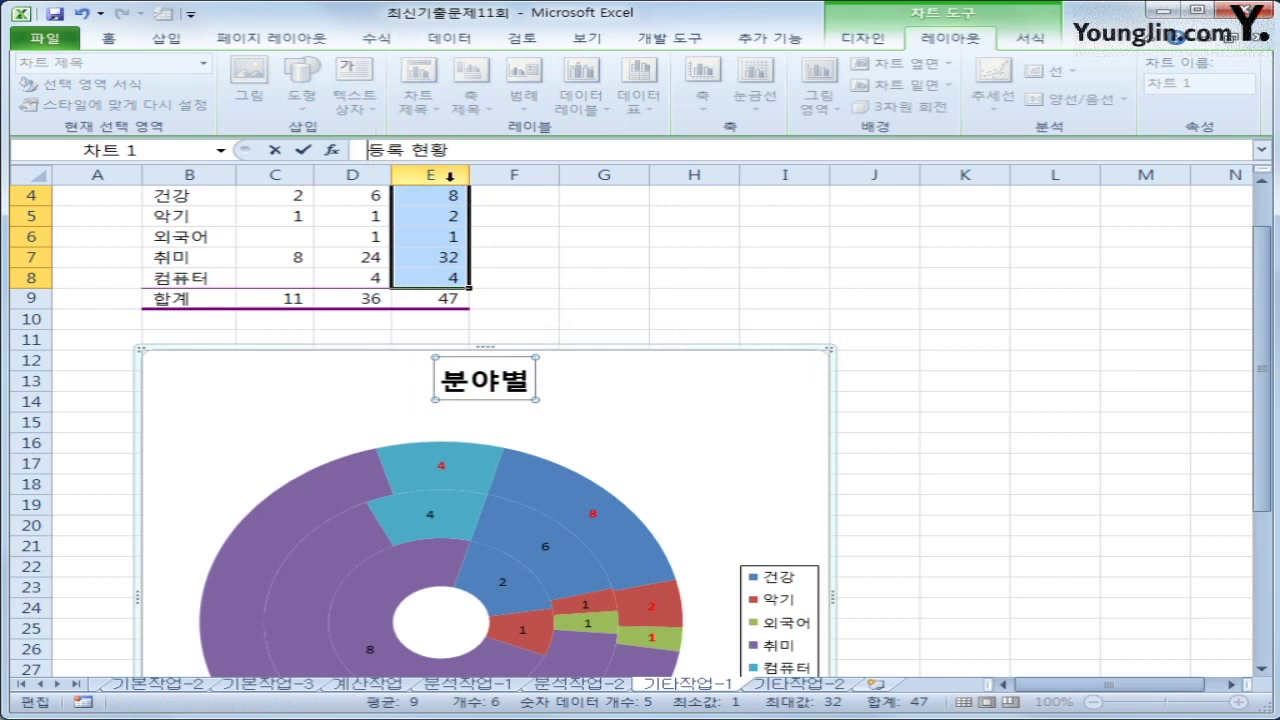
pyautogui.write('분야별')
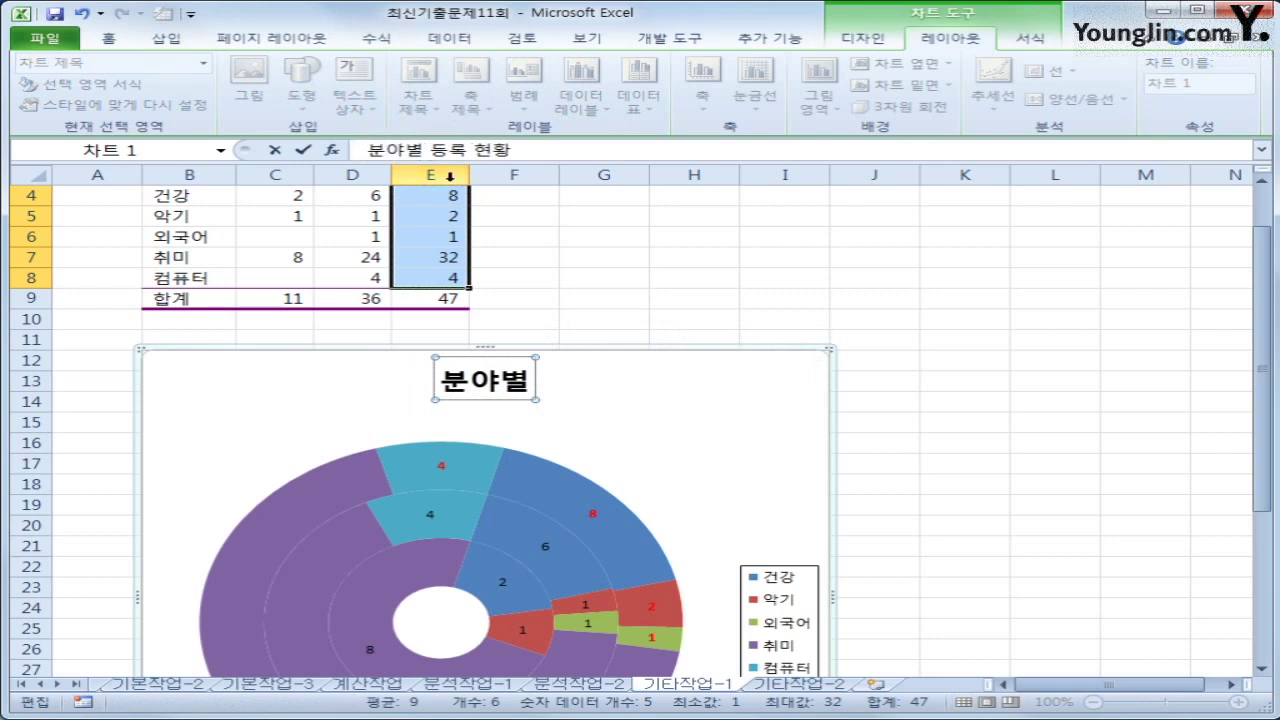
pyautogui.press('Return')
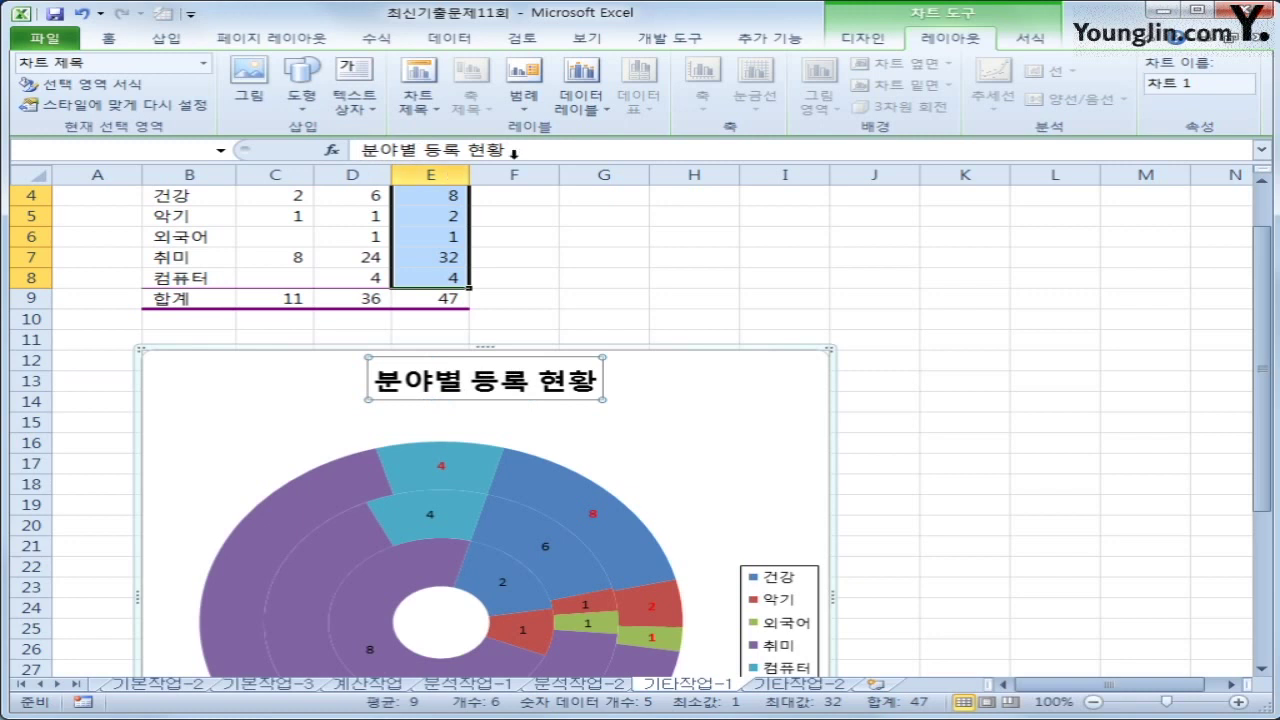
# - Set the chart title's font size to 14
pyautogui.rightClick(567, 400)
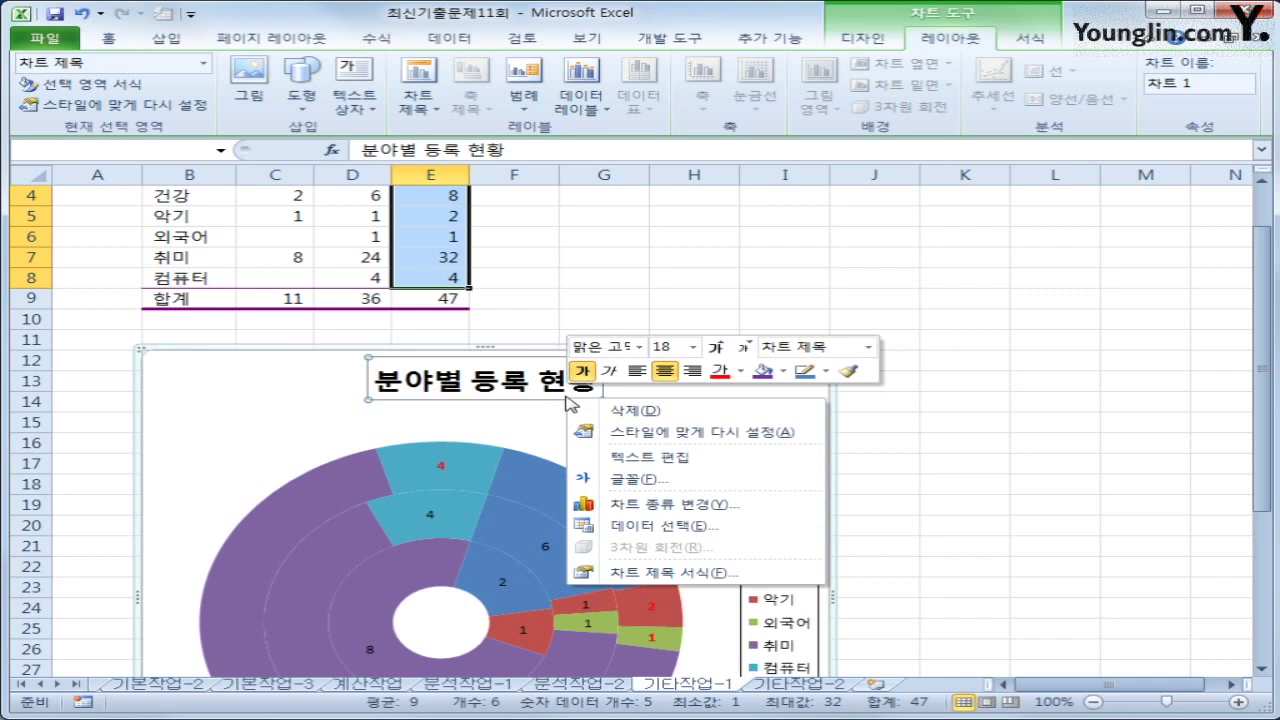
pyautogui.click(693, 347)
pyautogui.click(676, 476)
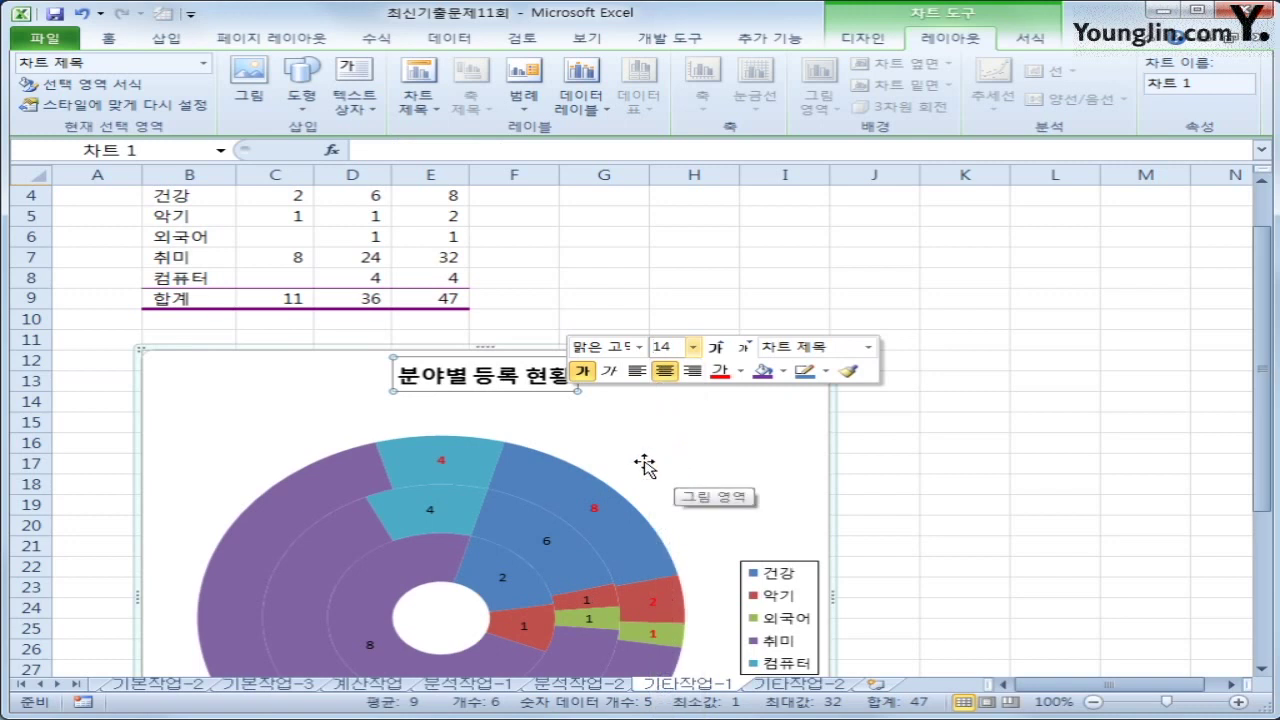
# - Give the chart title a white theme-colour fill and an outline in the automatic (자동) colour
pyautogui.click(783, 372)
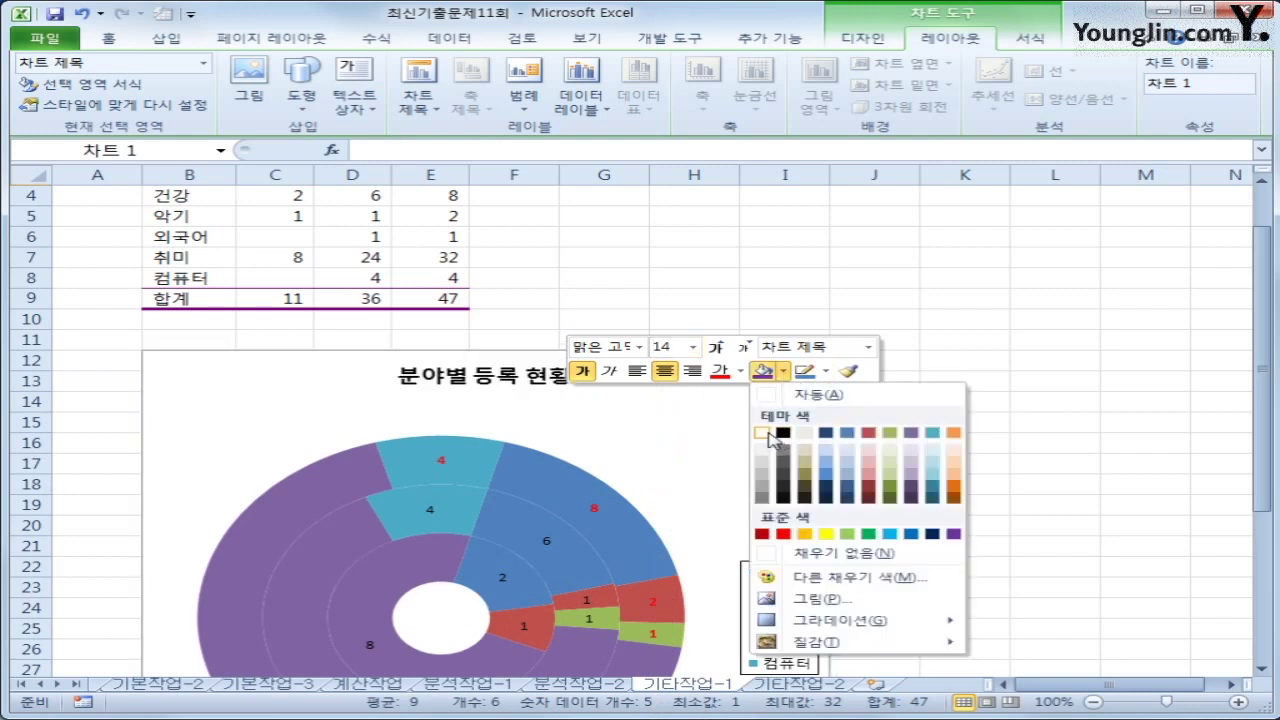
pyautogui.click(764, 434)
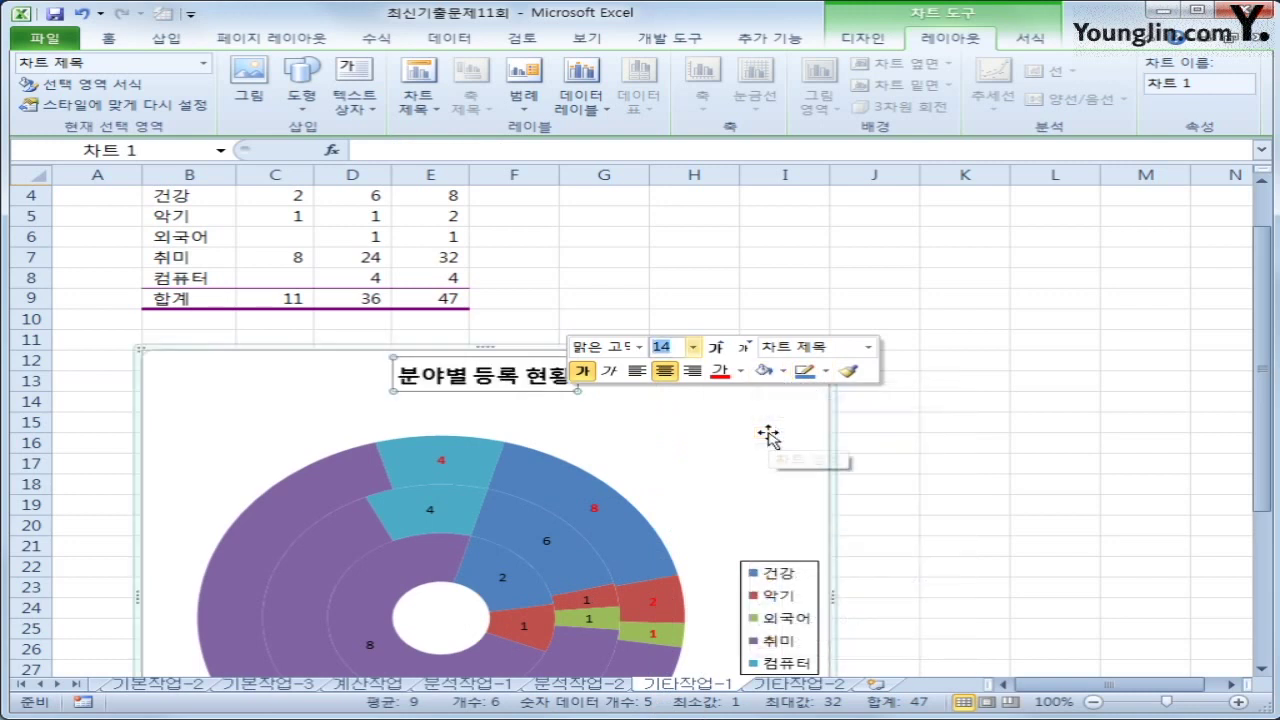
pyautogui.click(826, 372)
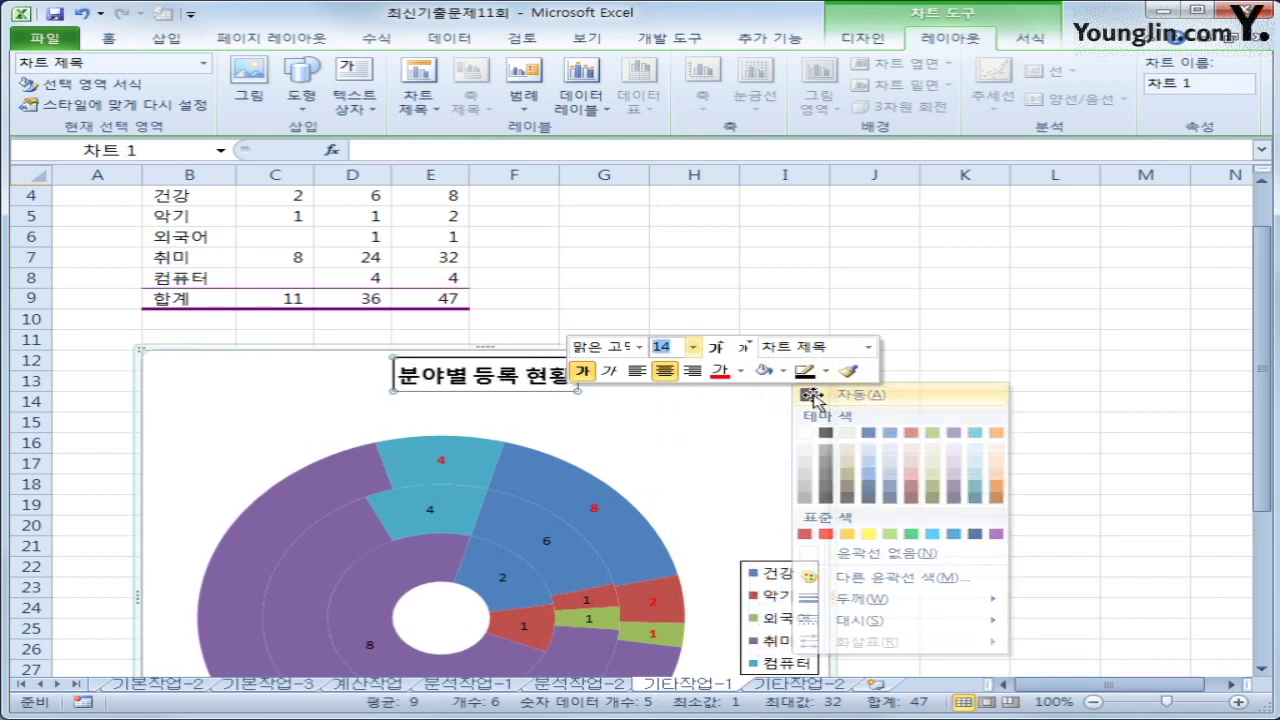
pyautogui.click(815, 396)
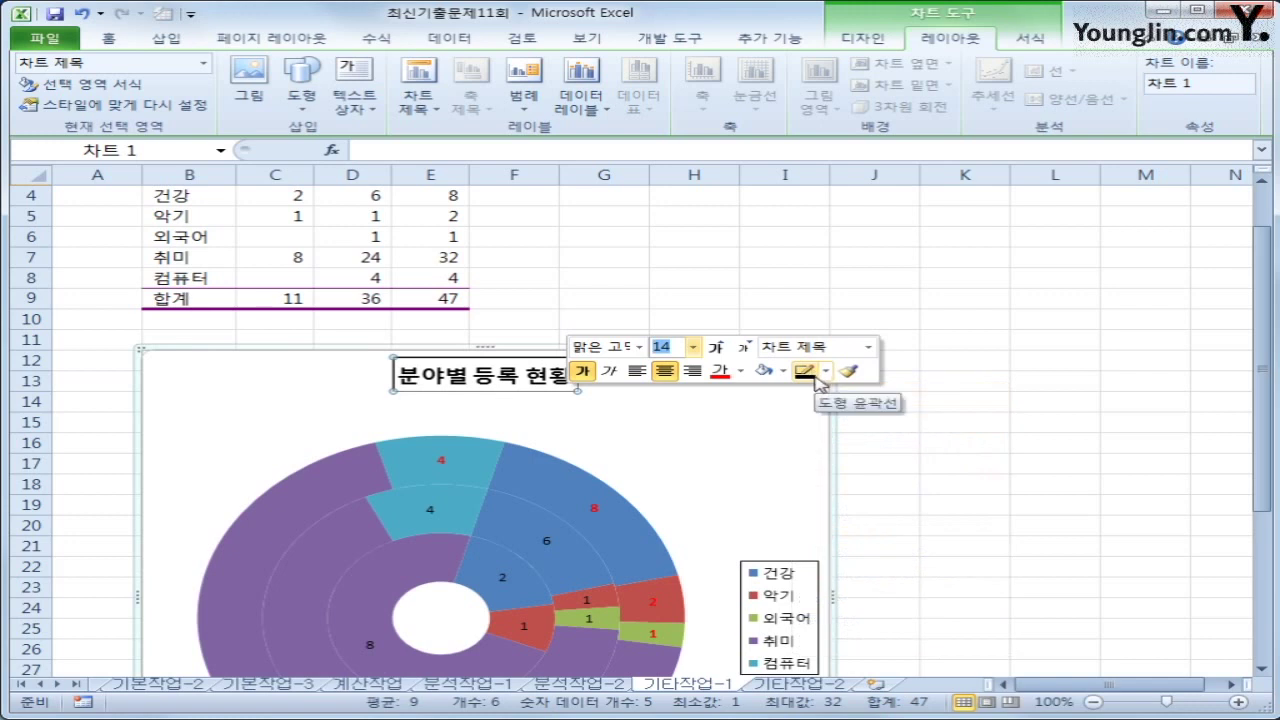
# - Apply the first outer (바깥쪽) shadow preset, offset to the lower right, to the chart title
pyautogui.rightClick(550, 388)
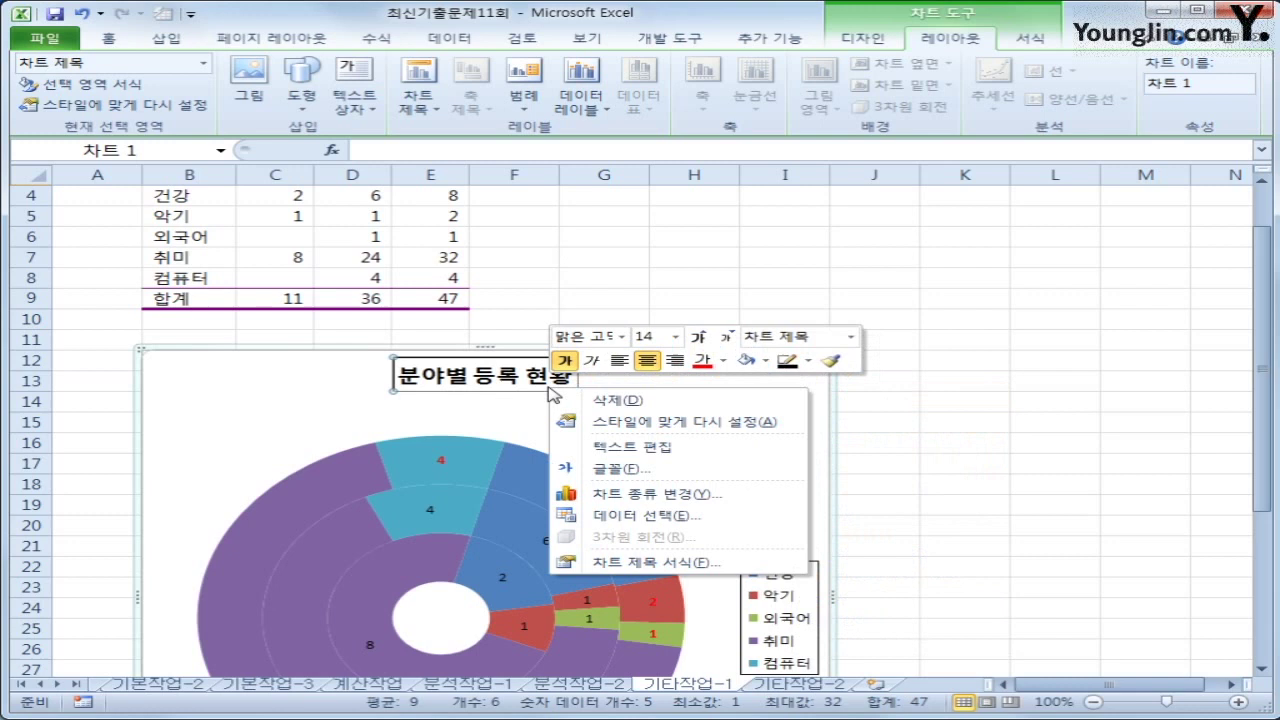
pyautogui.click(663, 563)
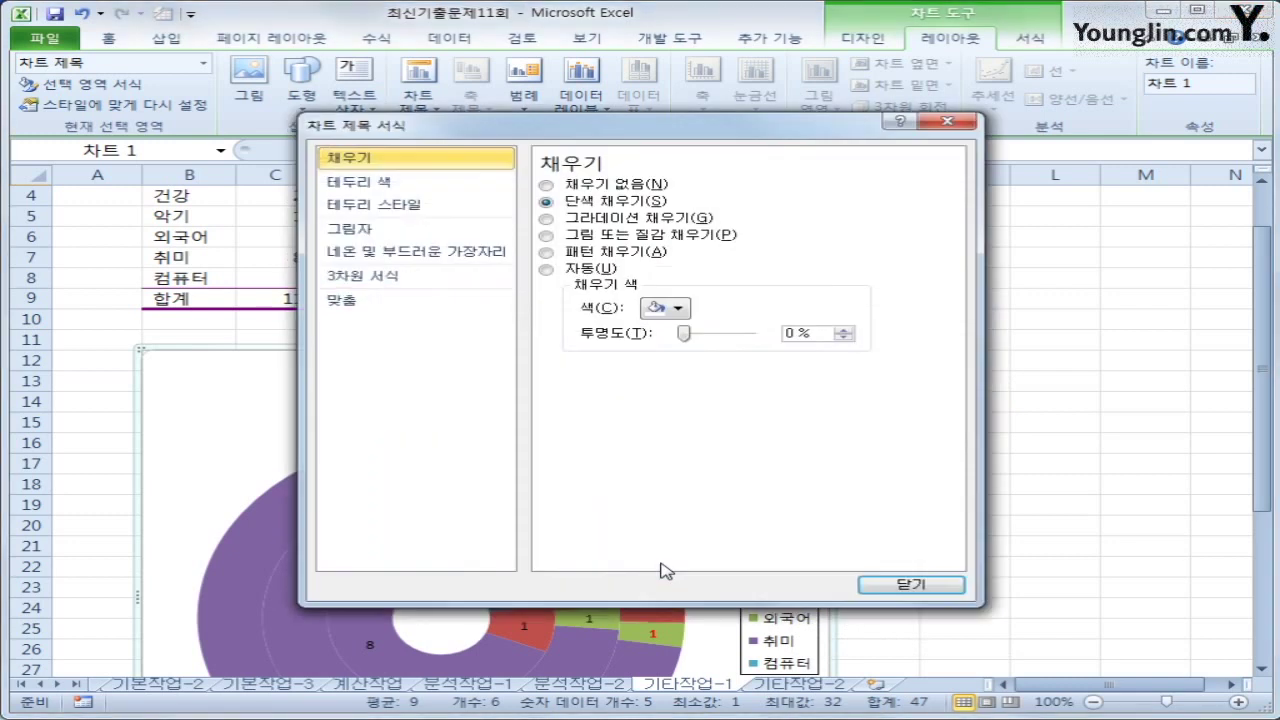
pyautogui.click(390, 233)
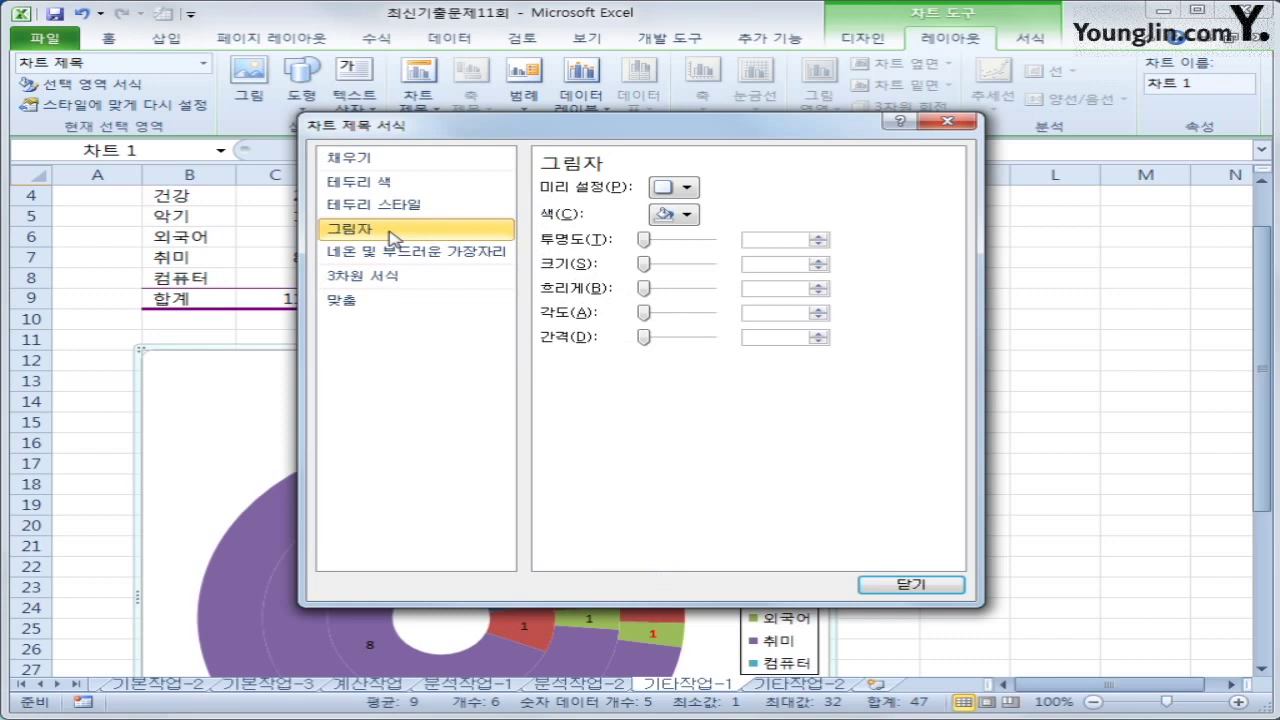
pyautogui.click(662, 188)
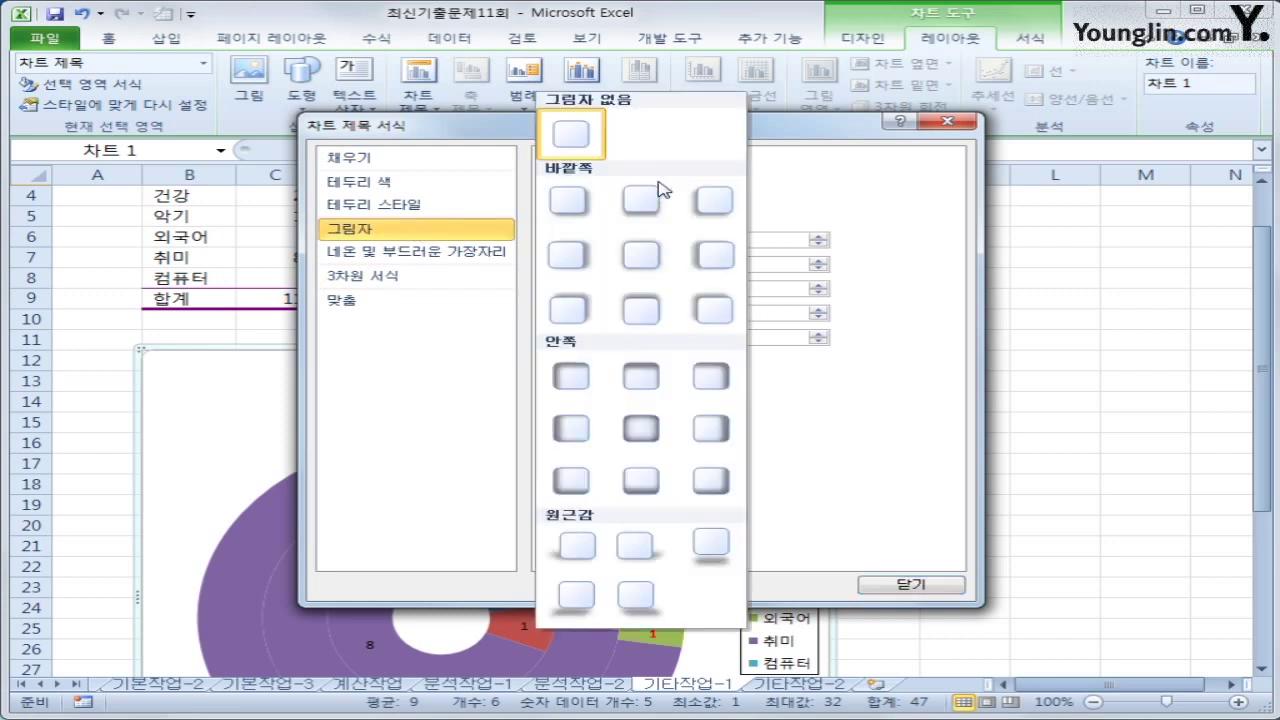
pyautogui.click(570, 205)
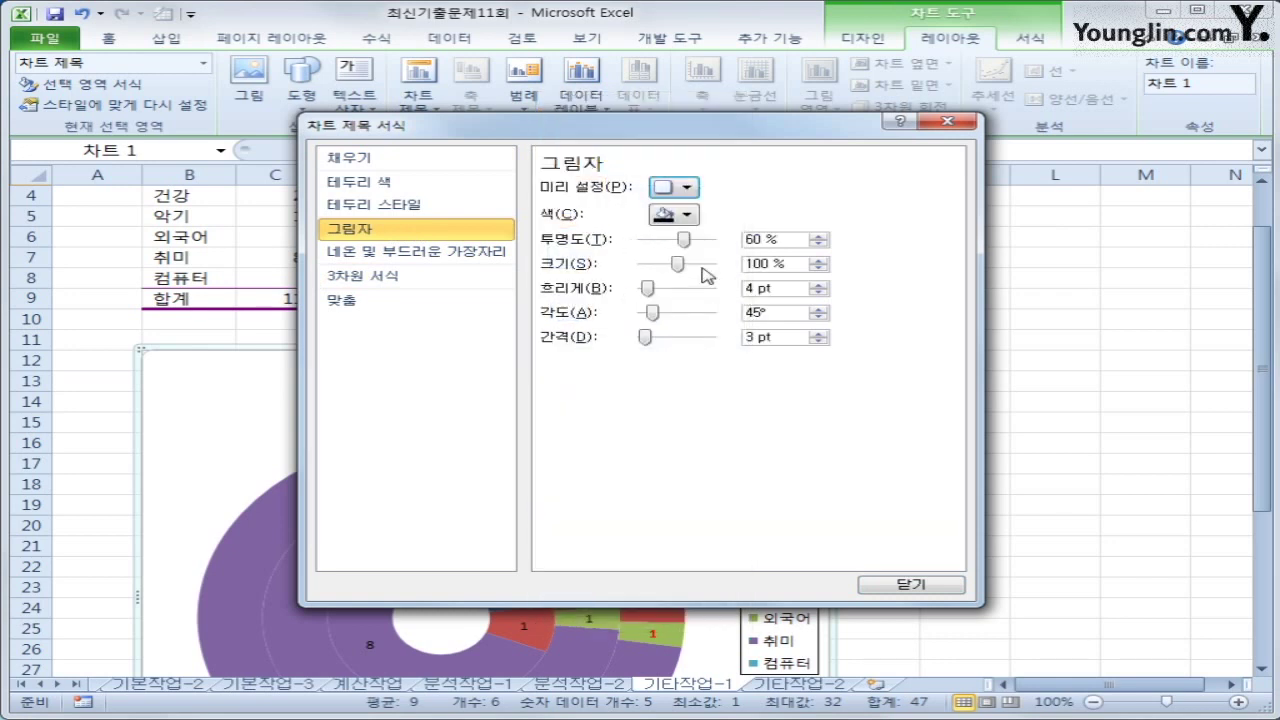
pyautogui.click(932, 592)
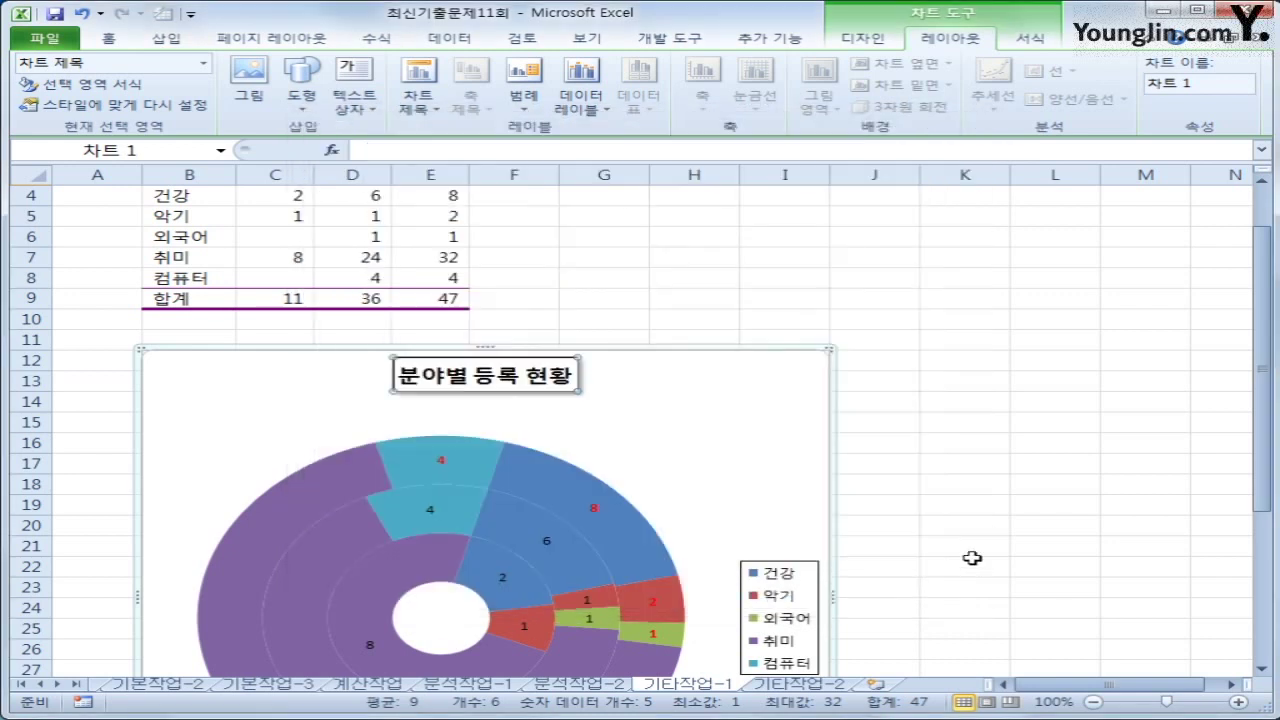
pyautogui.click(966, 563)
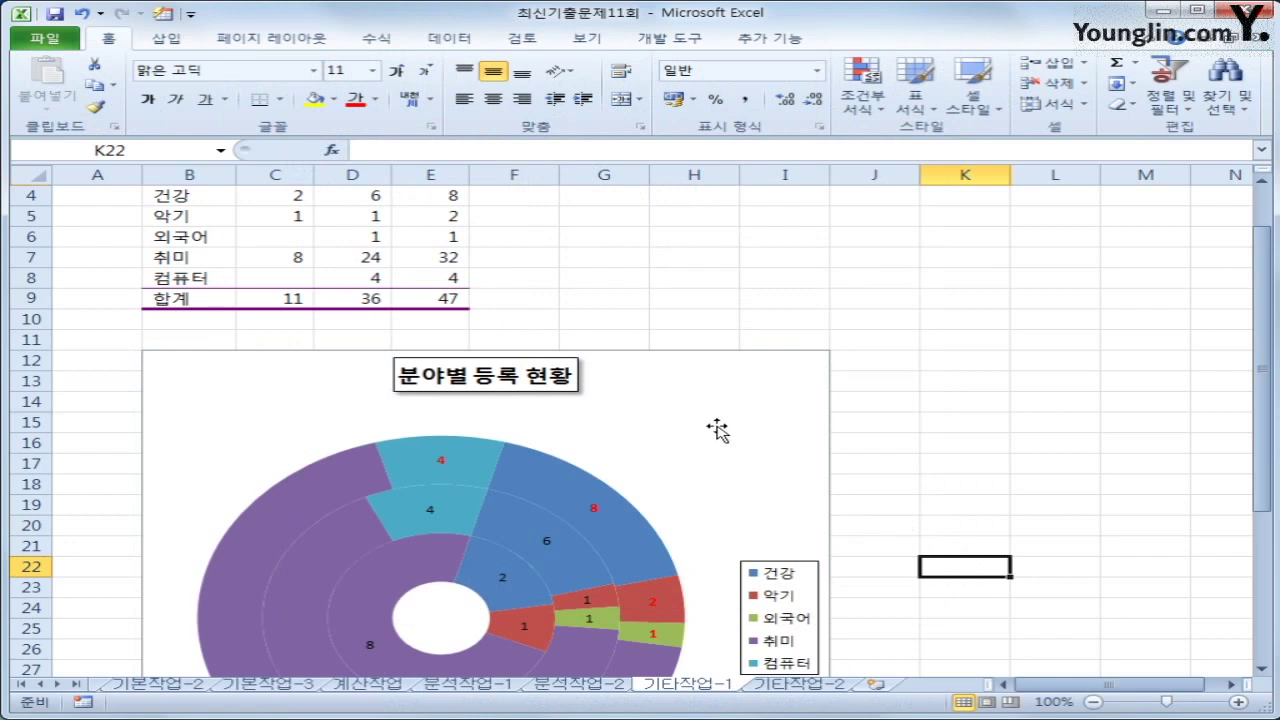
# - Place the chart legend at the bottom (아래쪽) and check the selected legend position option
pyautogui.click(775, 537)
pyautogui.rightClick(790, 600)
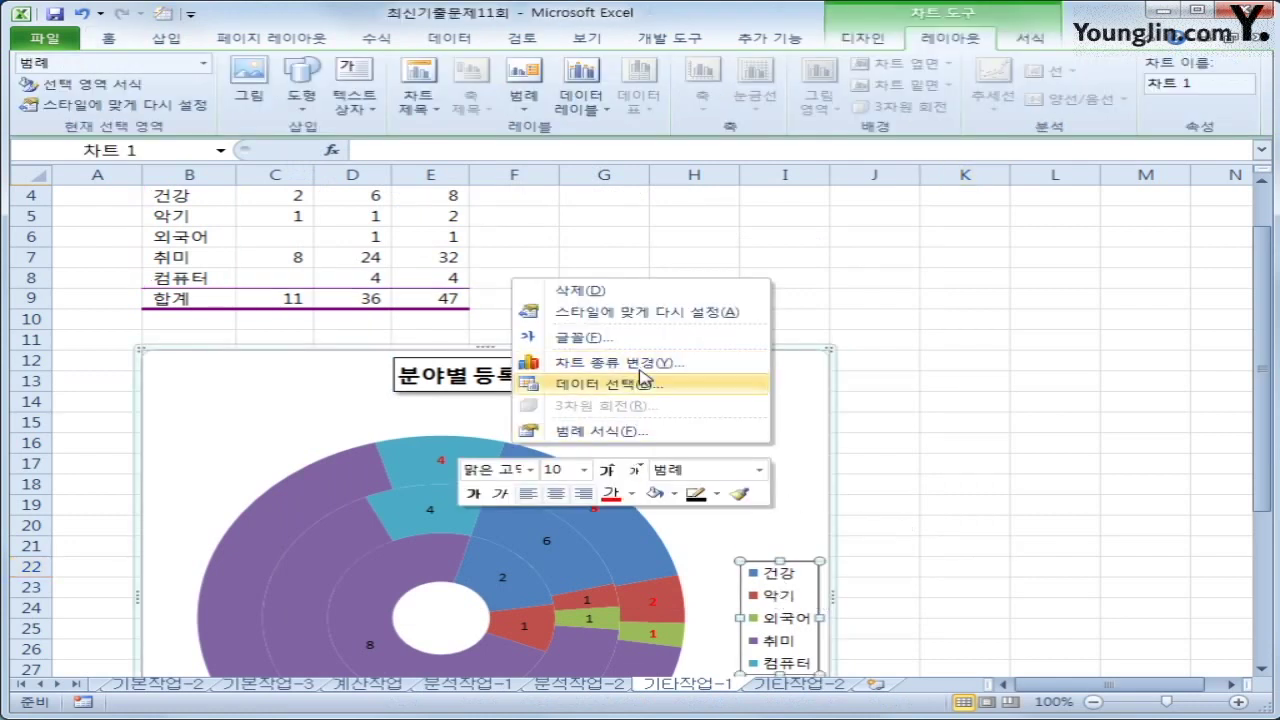
pyautogui.click(648, 433)
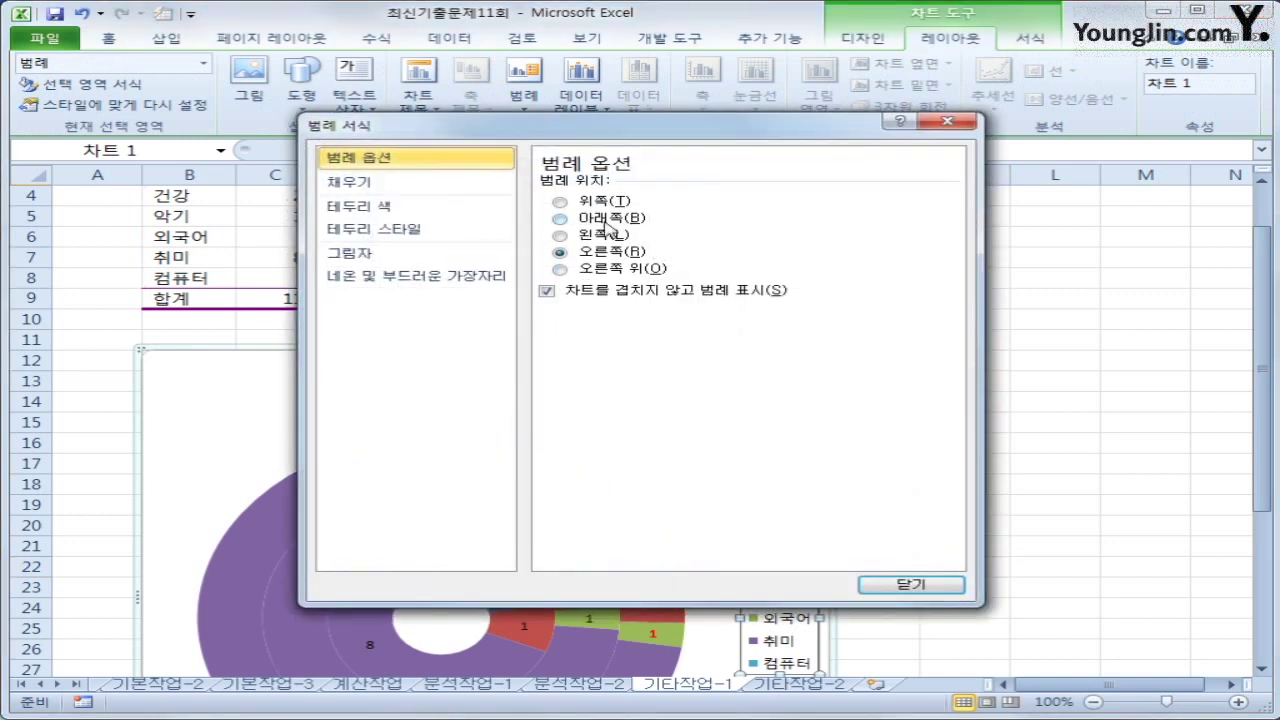
pyautogui.click(604, 220)
pyautogui.click(908, 585)
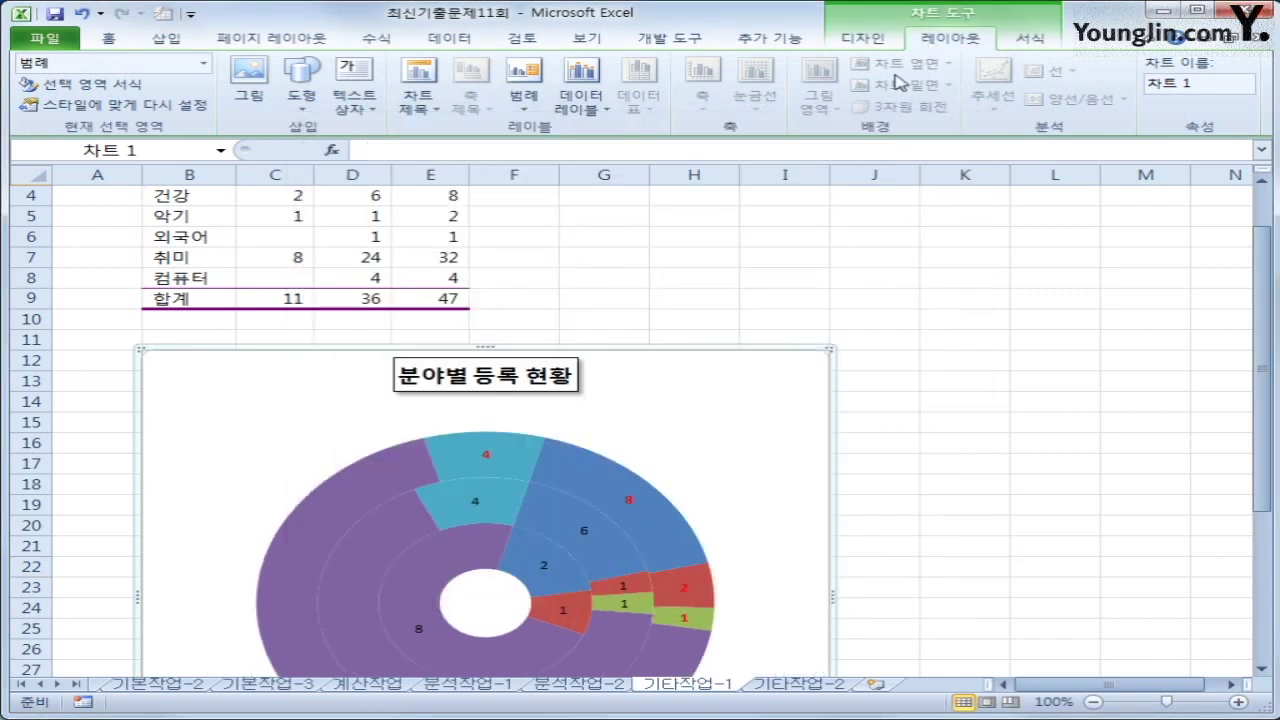
pyautogui.click(524, 85)
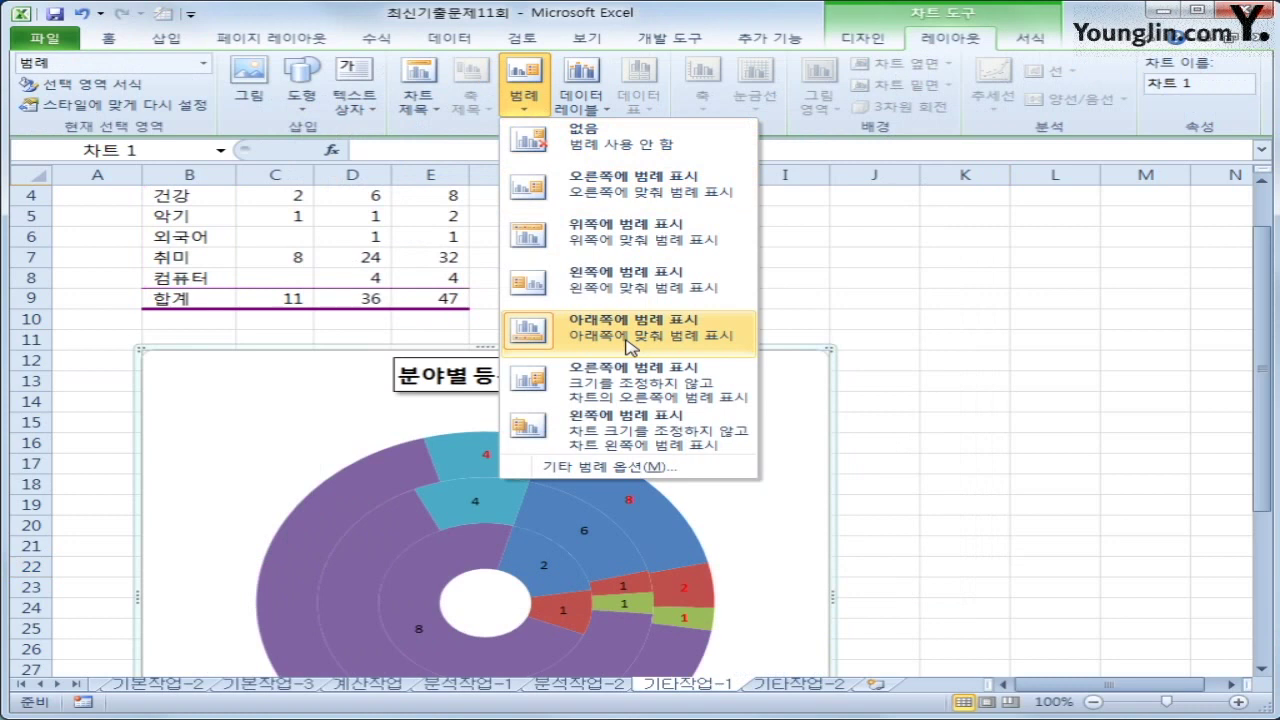
pyautogui.click(929, 360)
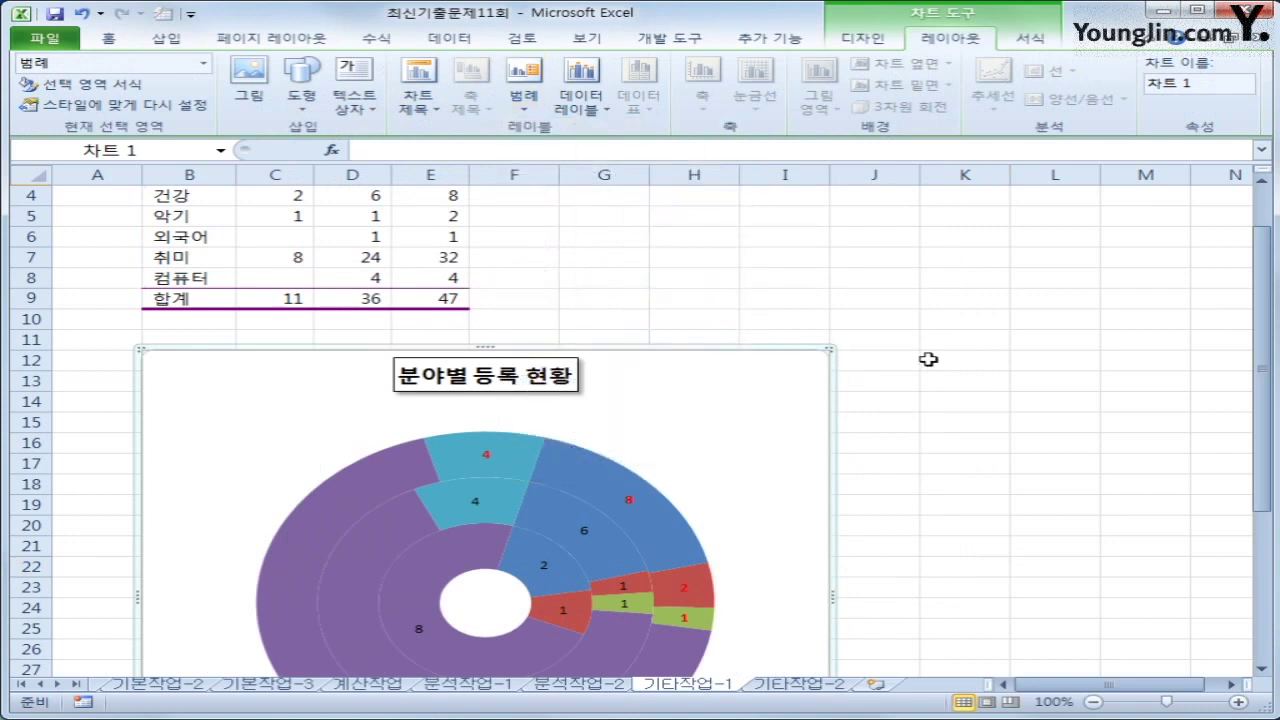
# - Give the chart area's border rounded corners (둥근 모서리)
pyautogui.click(766, 405)
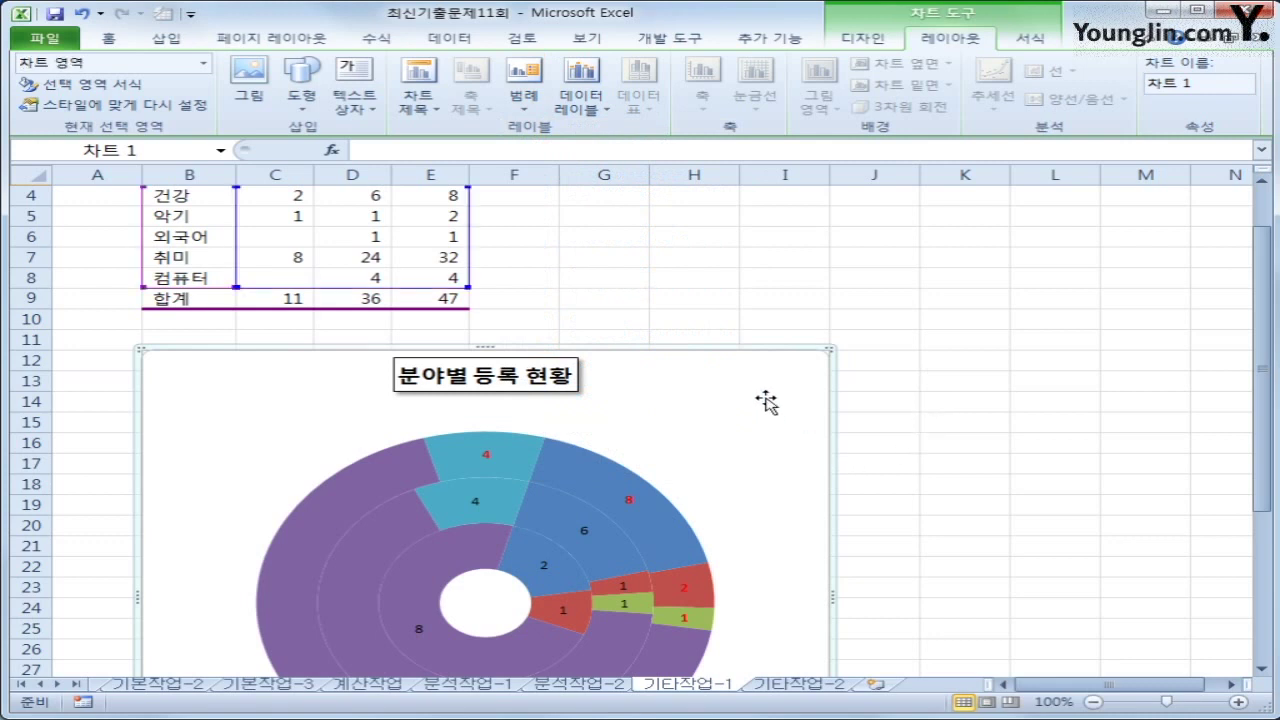
pyautogui.rightClick(762, 393)
pyautogui.click(702, 525)
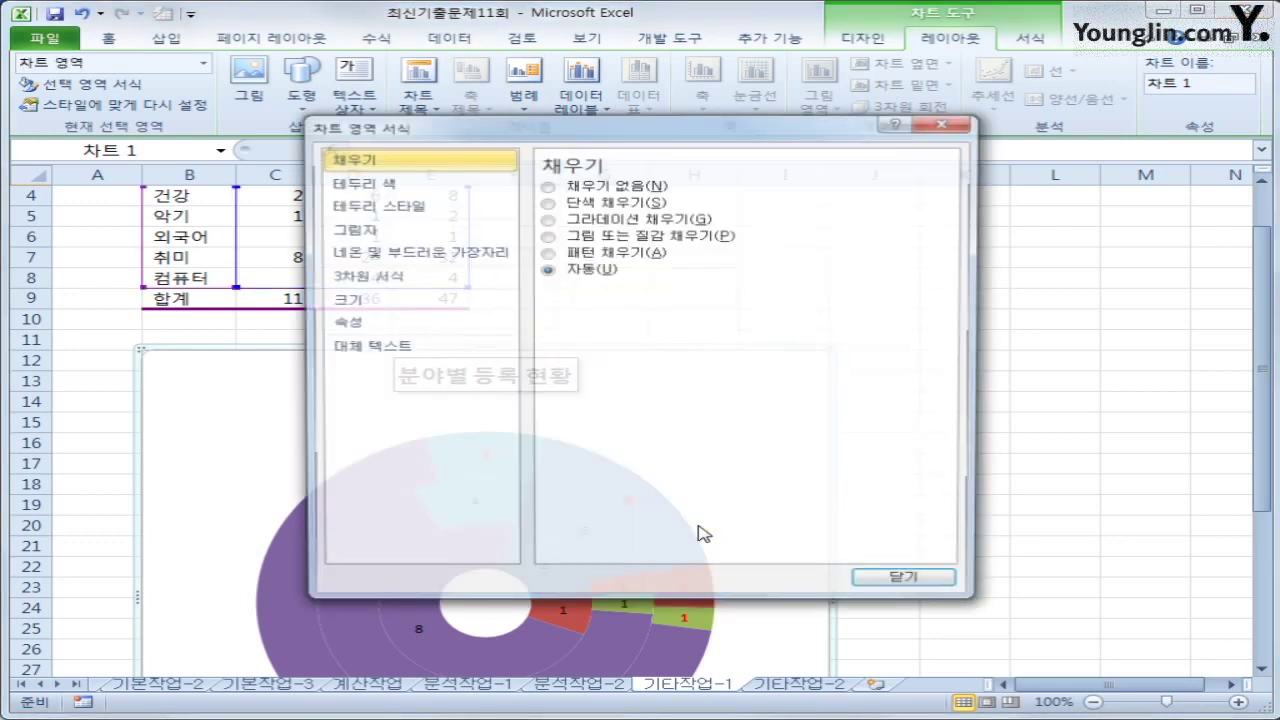
pyautogui.click(400, 205)
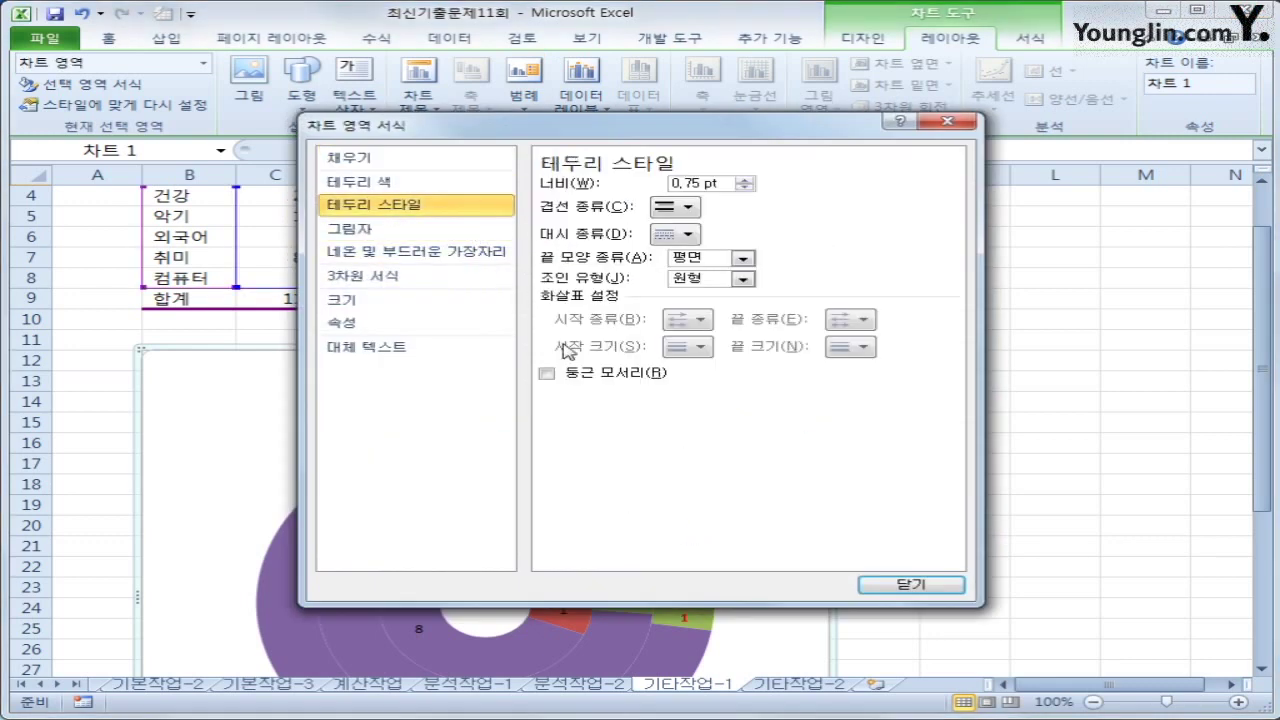
pyautogui.click(588, 380)
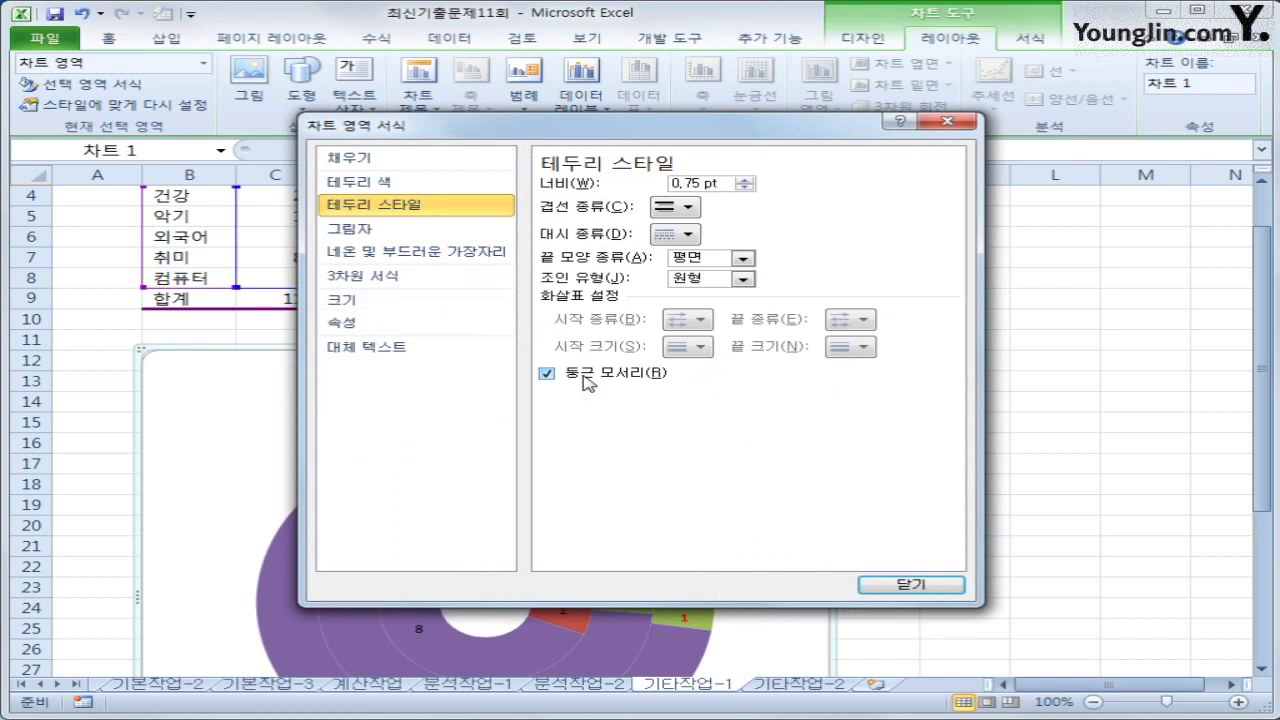
# - Apply the first outer (바깥쪽) shadow preset, offset to the lower right, to the chart area and review the finished chart
pyautogui.click(400, 228)
pyautogui.click(672, 186)
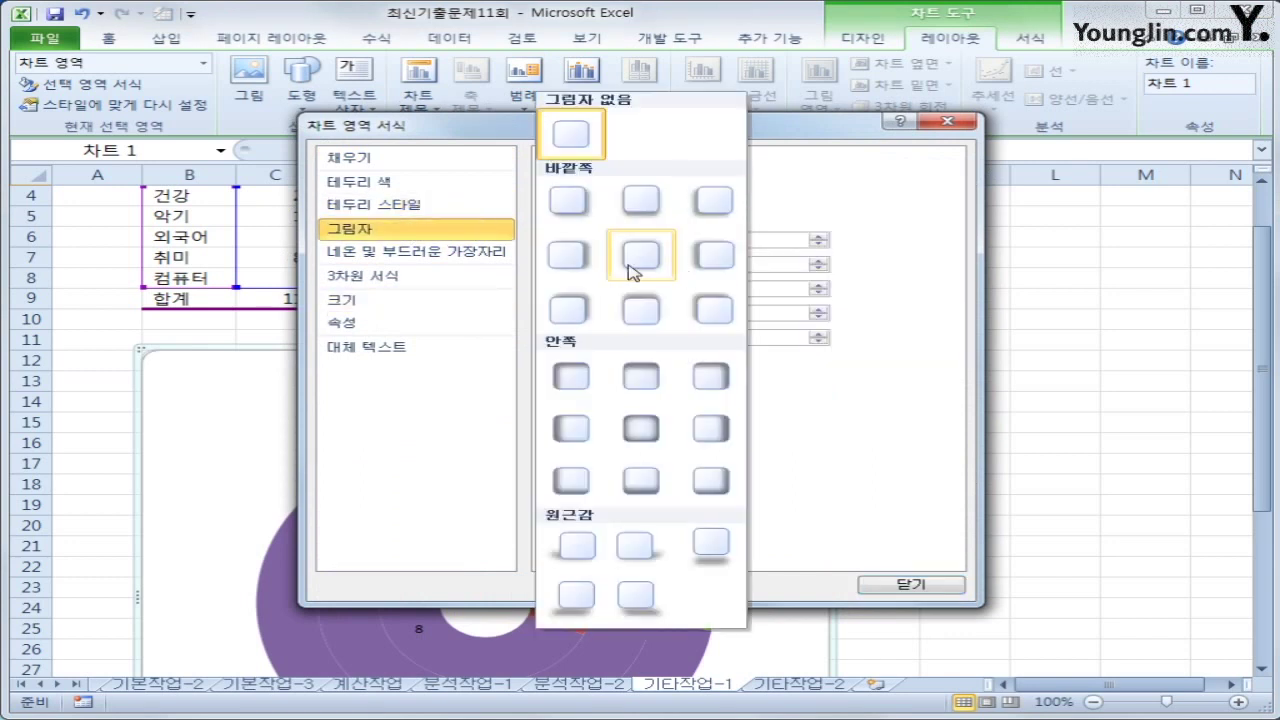
pyautogui.click(575, 205)
pyautogui.click(905, 590)
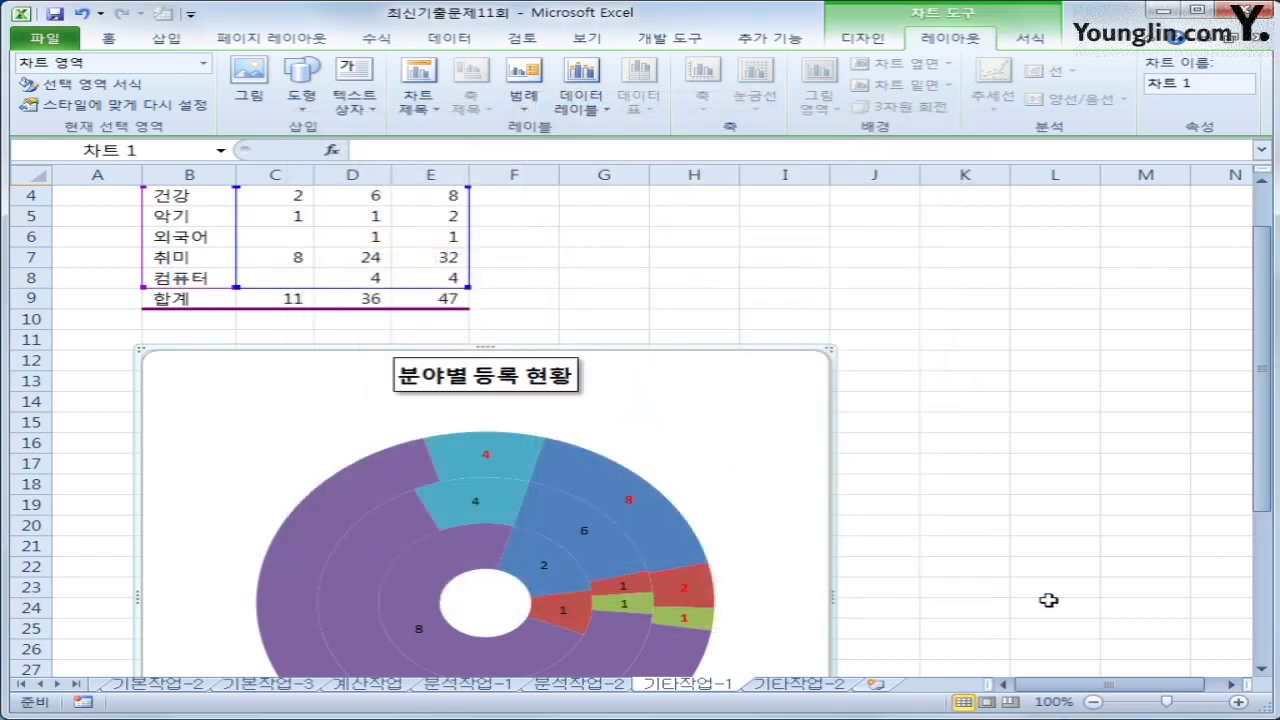
pyautogui.click(1045, 603)
pyautogui.scroll(-3, 1028, 600)
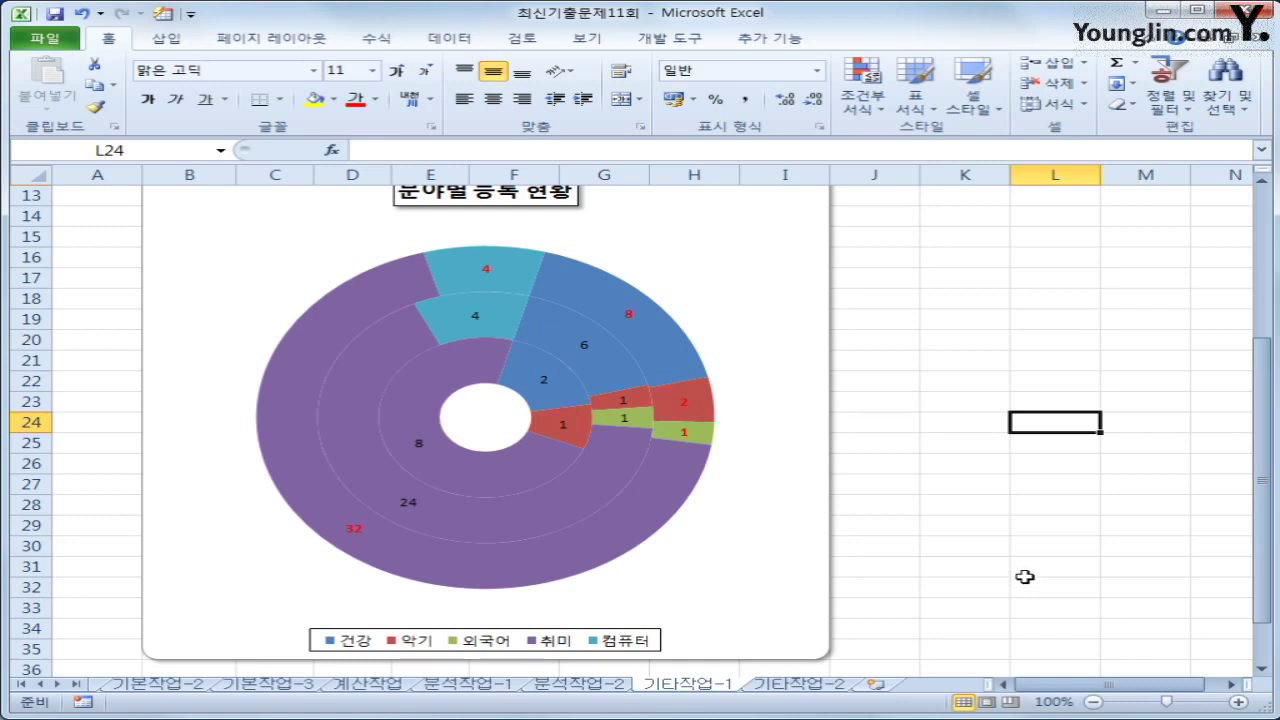
pyautogui.scroll(1, 1025, 577)
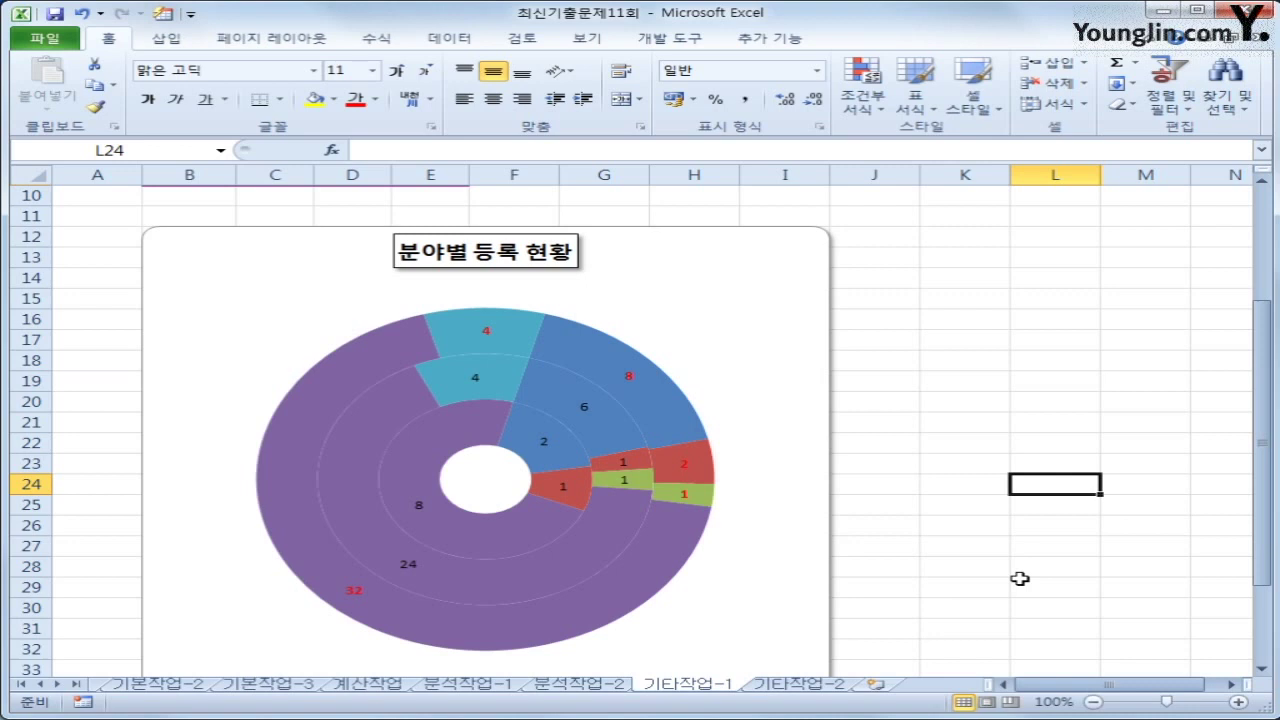
# - On sheet 기타작업-2, turn on design mode and open the click event procedure of the 수강인원등록 command button
pyautogui.click(818, 684)
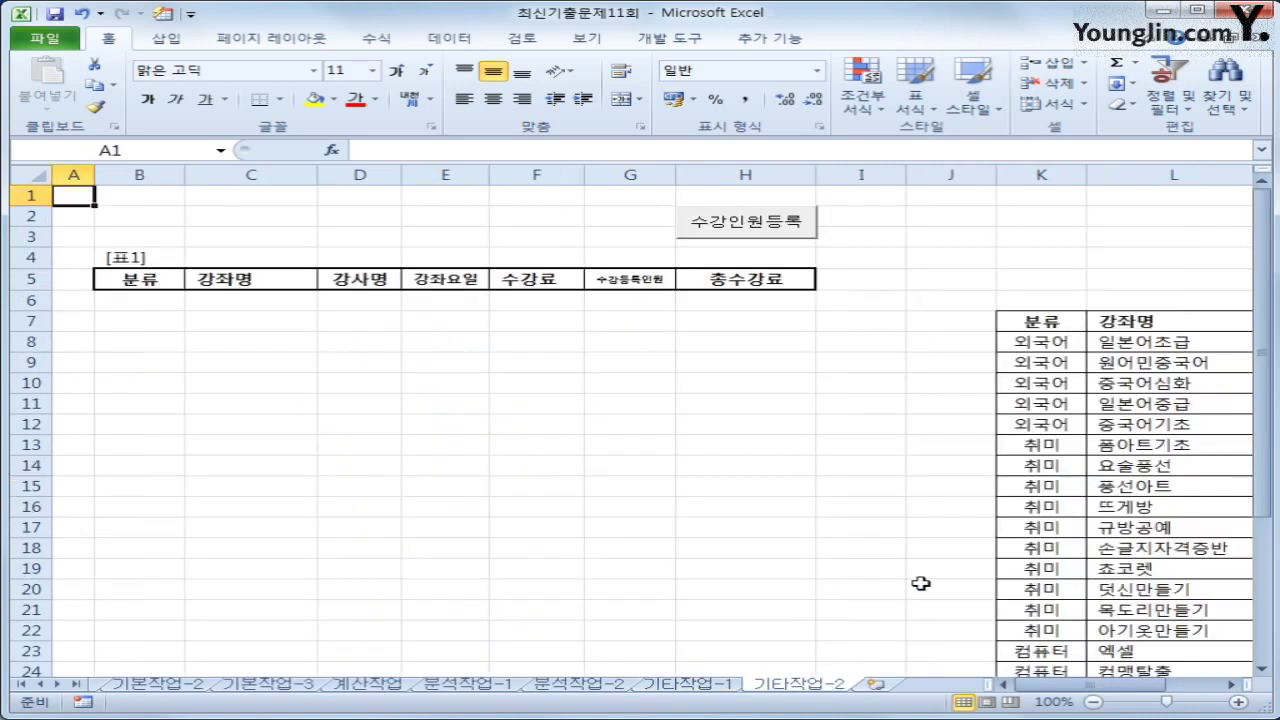
pyautogui.click(844, 467)
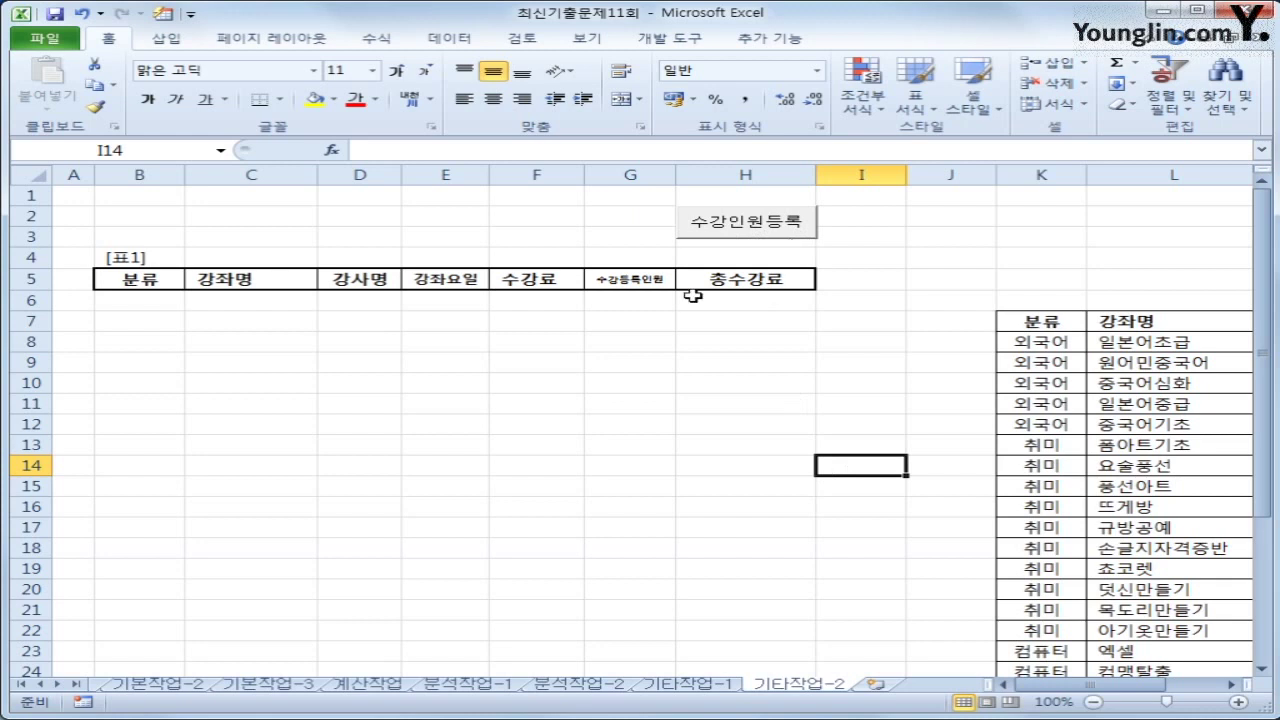
pyautogui.click(695, 40)
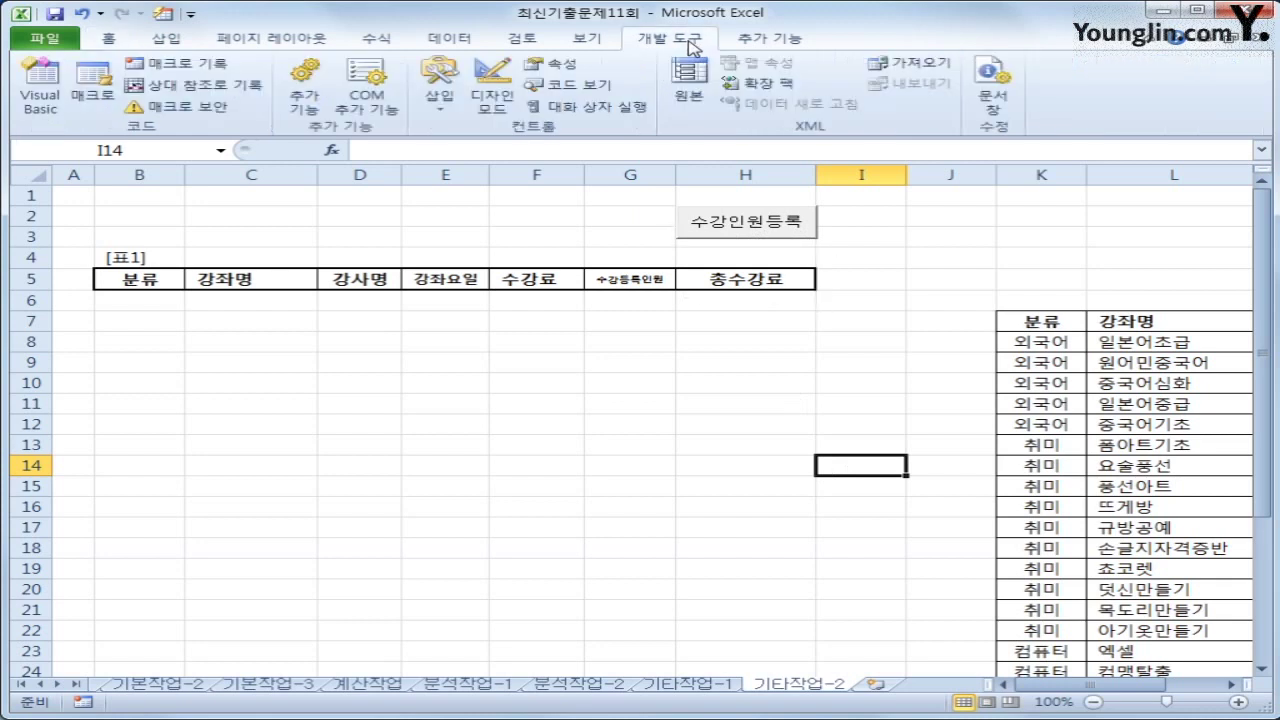
pyautogui.click(512, 105)
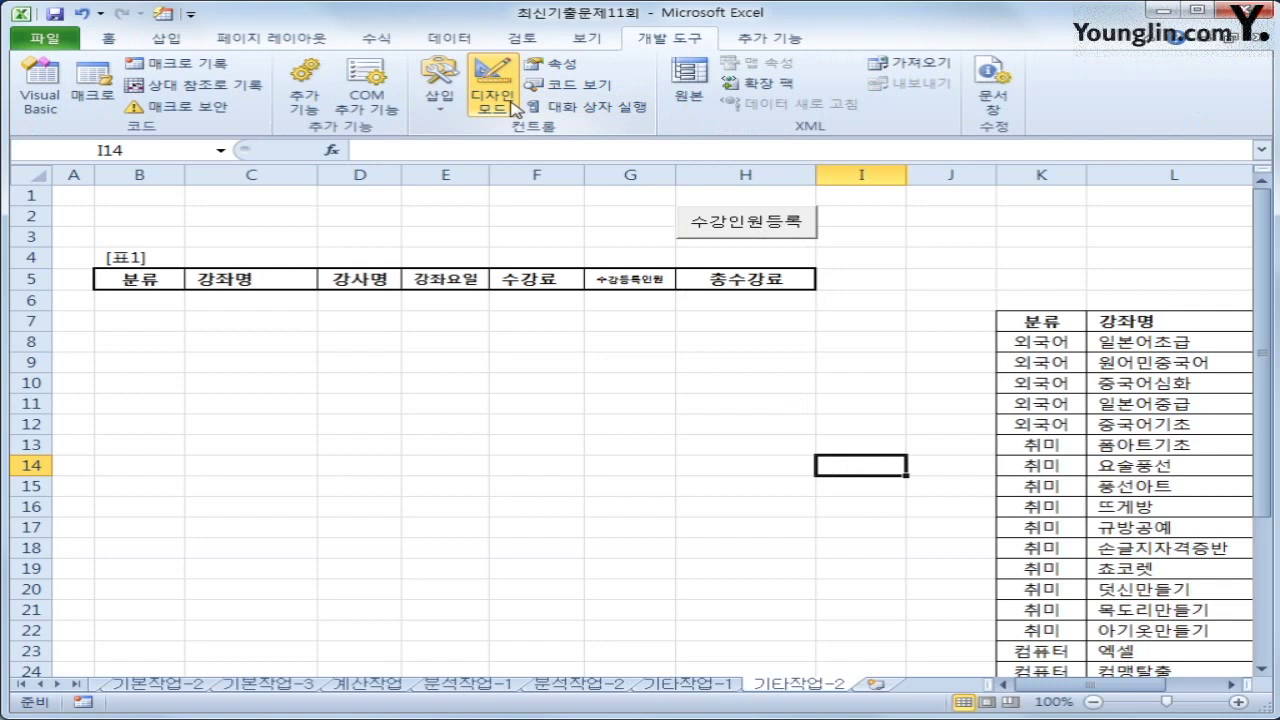
pyautogui.click(752, 224)
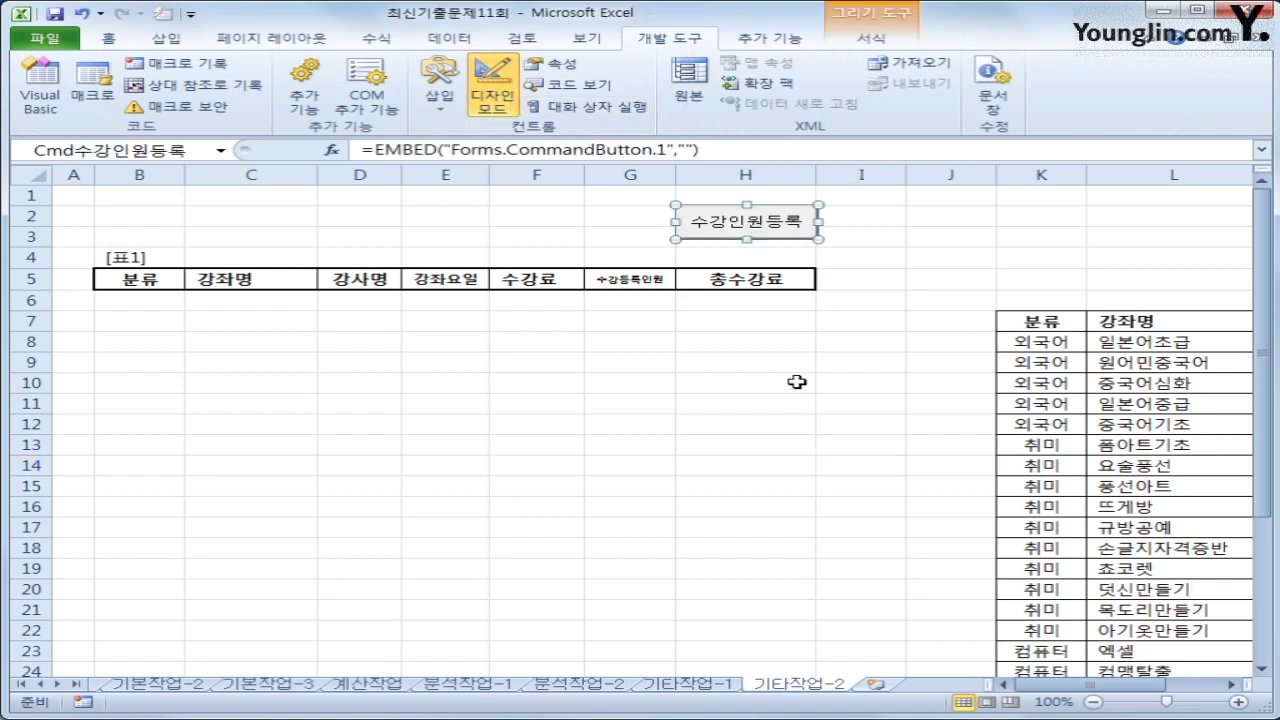
pyautogui.doubleClick(778, 228)
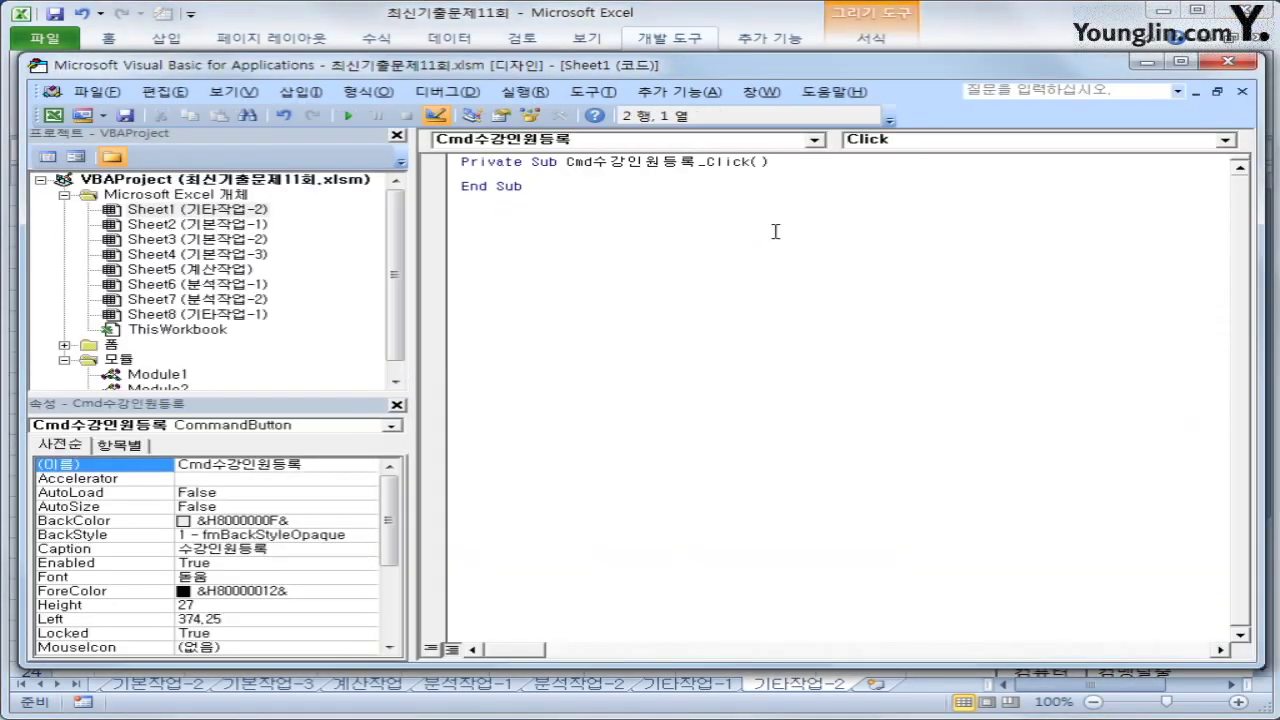
# - Write the statement 수강인원등록화면.Show in the Cmd수강인원등록_Click procedure
pyautogui.press('Tab')
pyautogui.write('수강이눠')
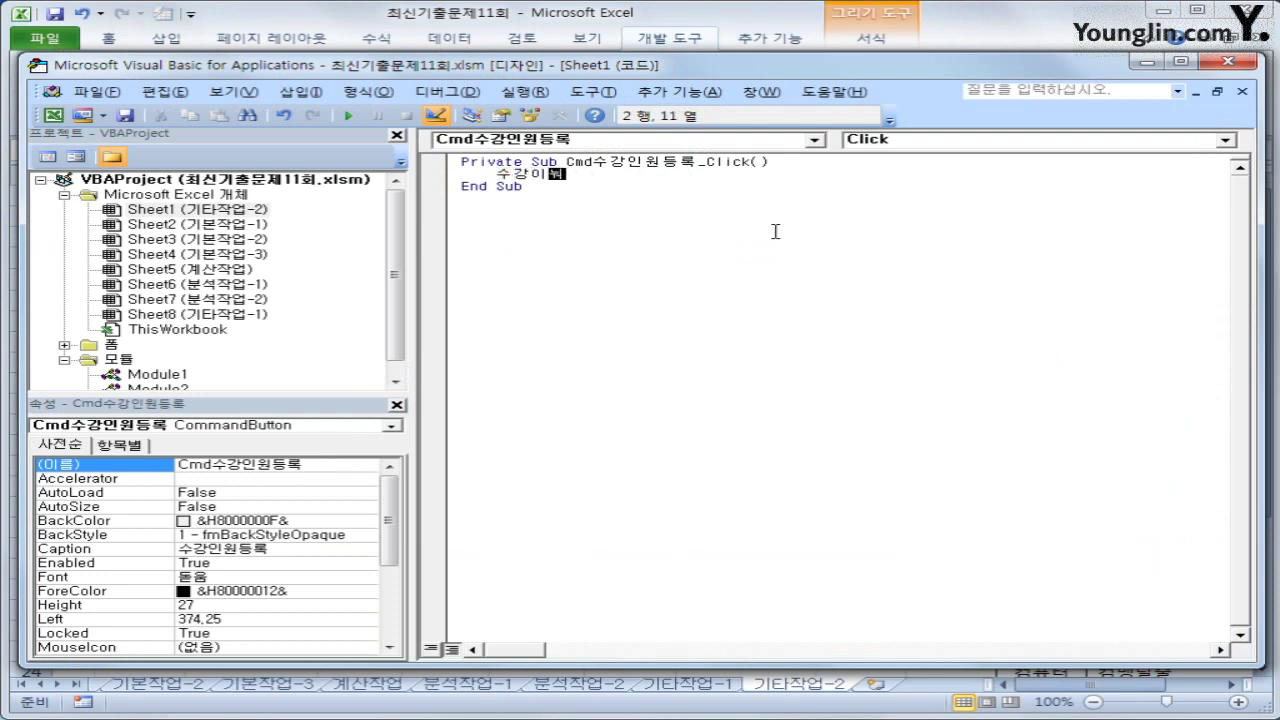
pyautogui.press('BackSpace')
pyautogui.press('BackSpace')
pyautogui.write('원등록화')
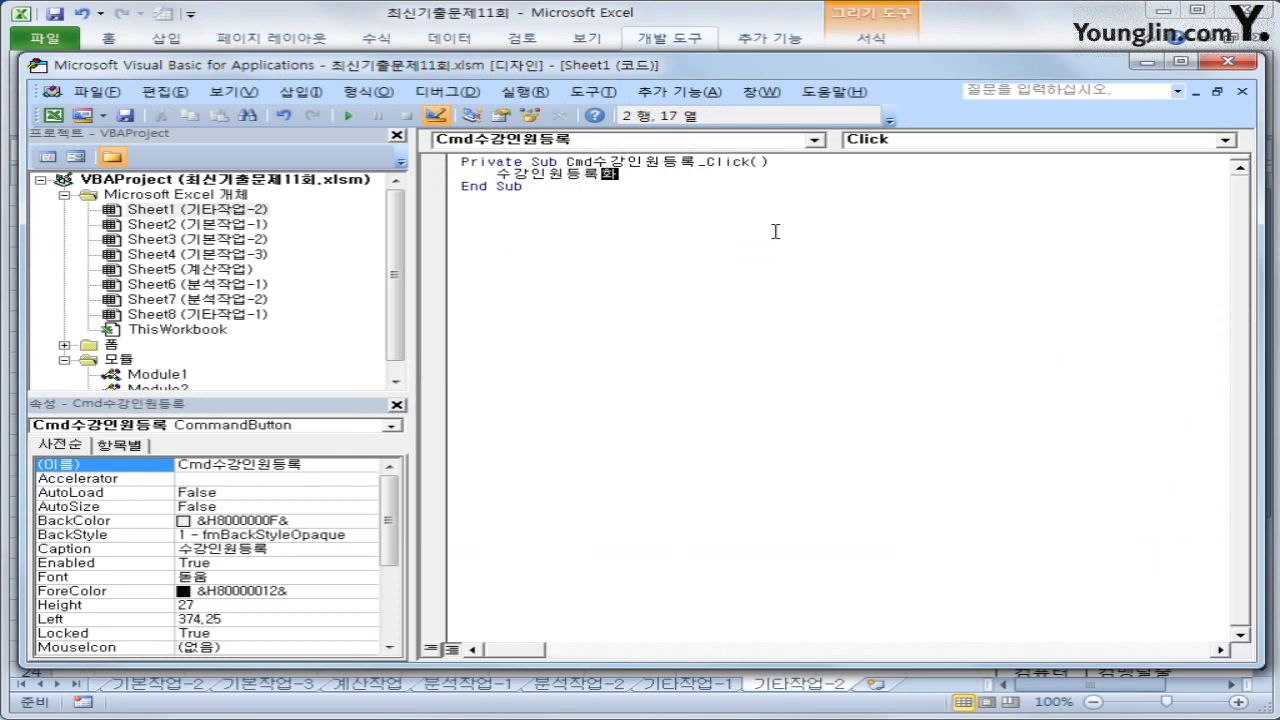
pyautogui.write('면.Show')
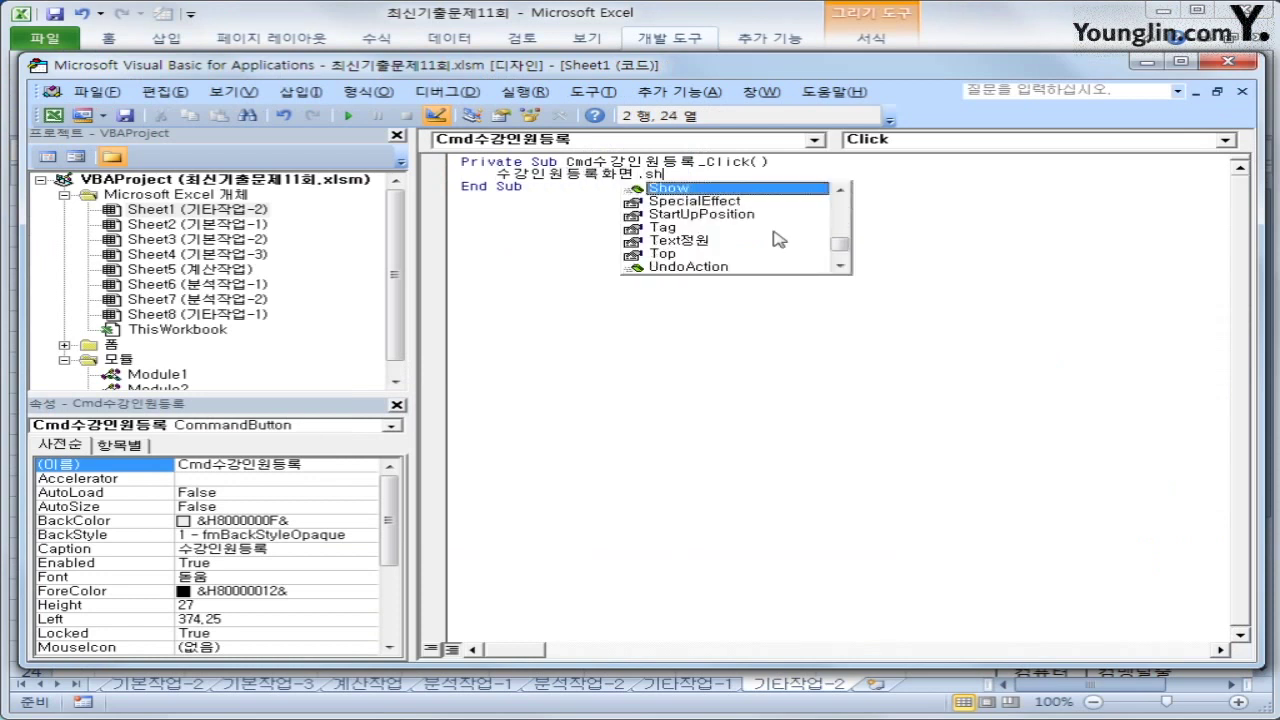
pyautogui.press('Down')
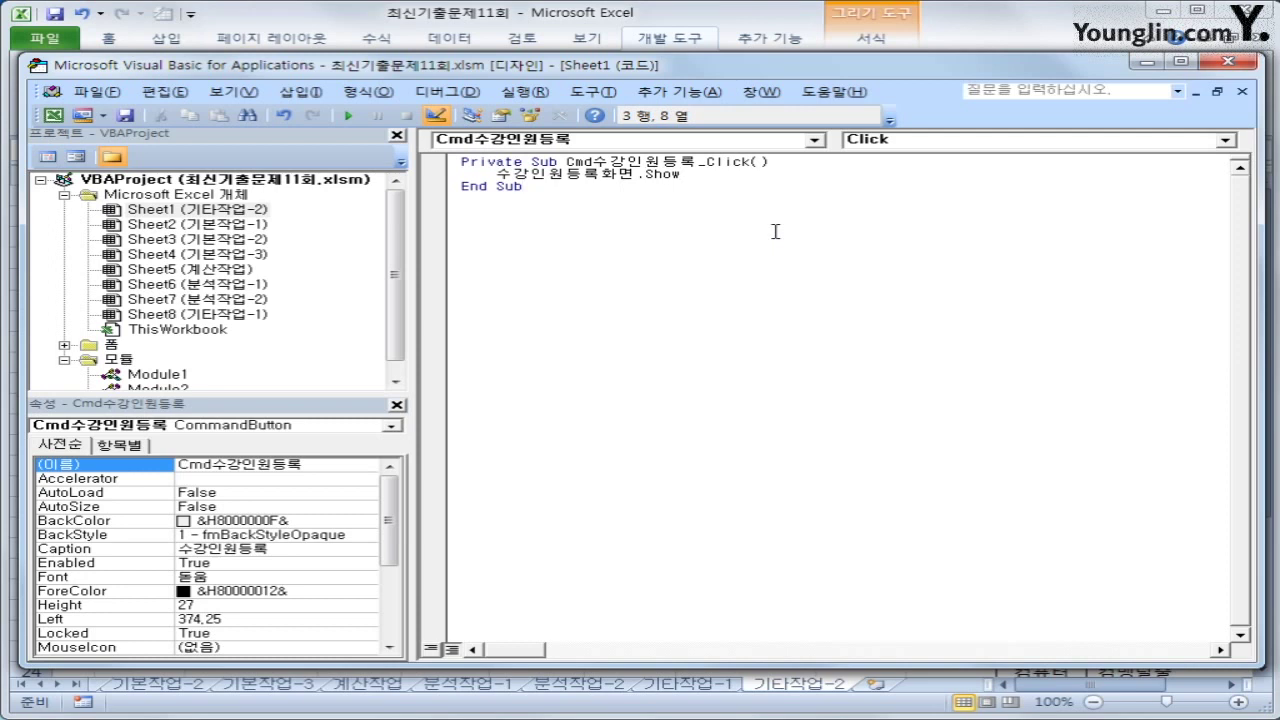
# - Open the code of the form 수강인원등록화면 and insert an empty UserForm Initialize event procedure
pyautogui.doubleClick(112, 345)
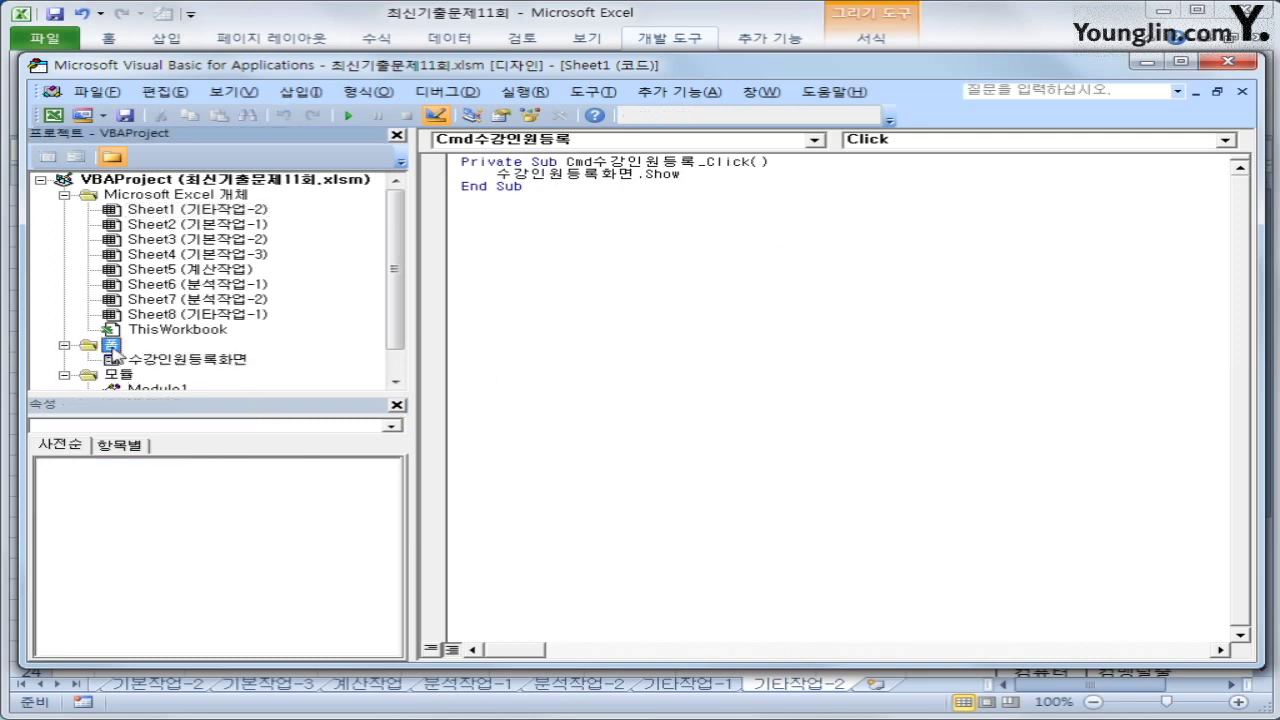
pyautogui.click(166, 362)
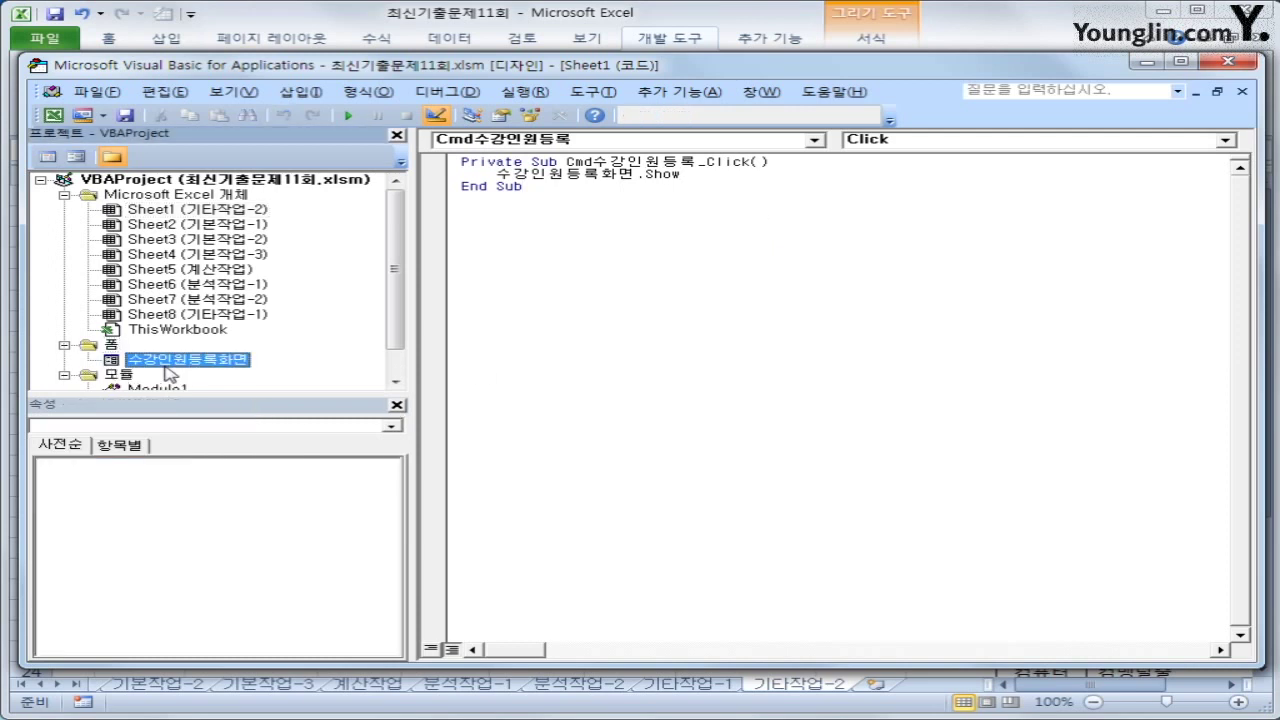
pyautogui.click(46, 157)
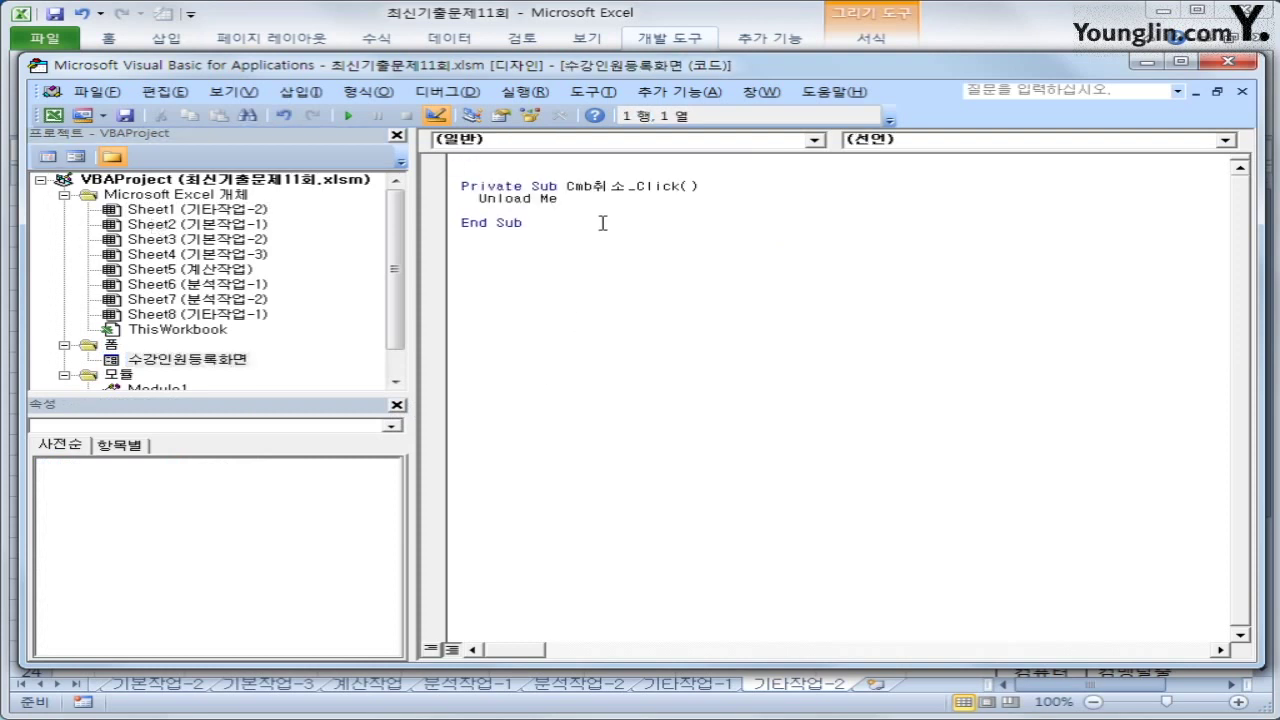
pyautogui.click(610, 140)
pyautogui.click(581, 258)
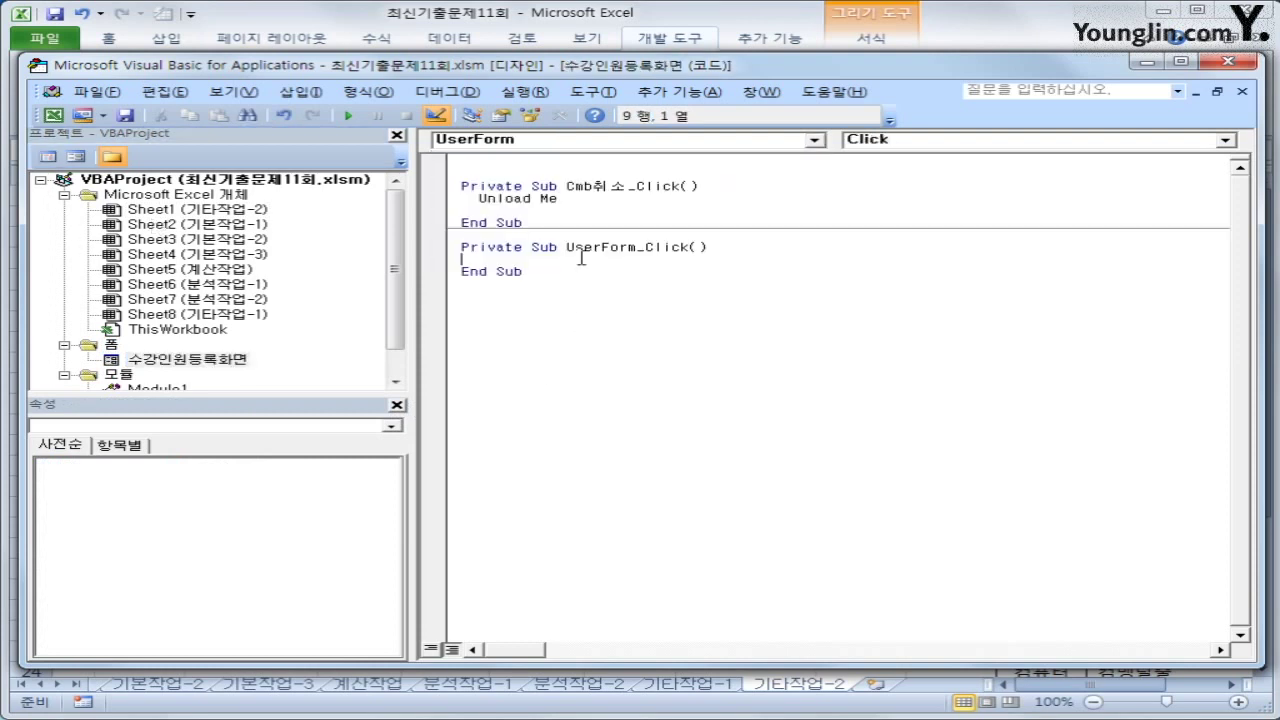
pyautogui.click(992, 140)
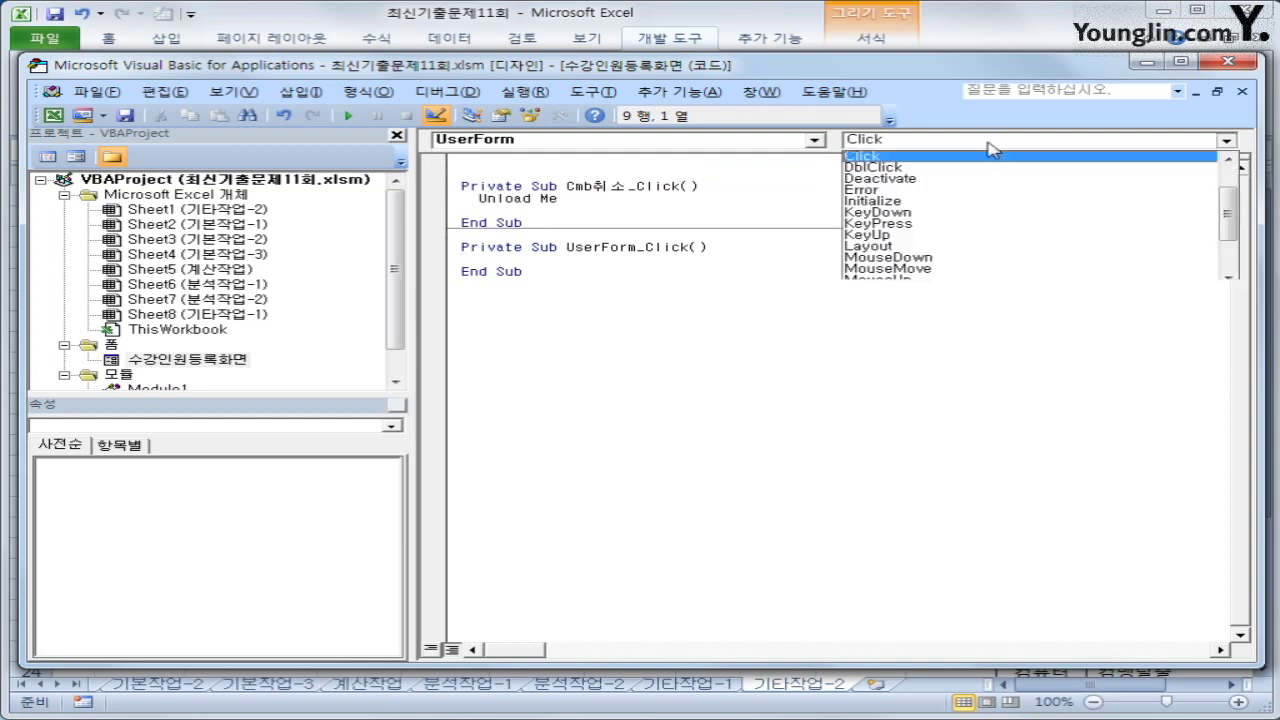
pyautogui.click(985, 200)
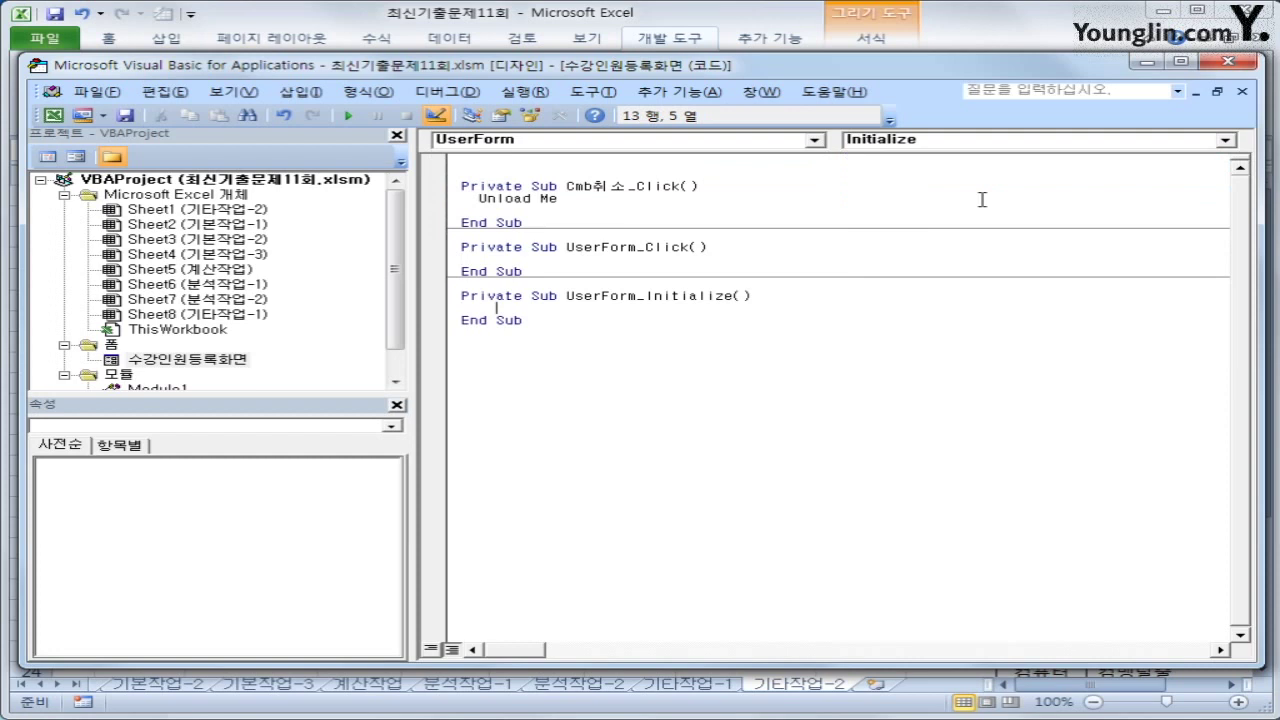
# - Start a With block for the combo box Cob분류 inside UserForm_Initialize
pyautogui.write('cob')
pyautogui.write('무')
pyautogui.write('류')
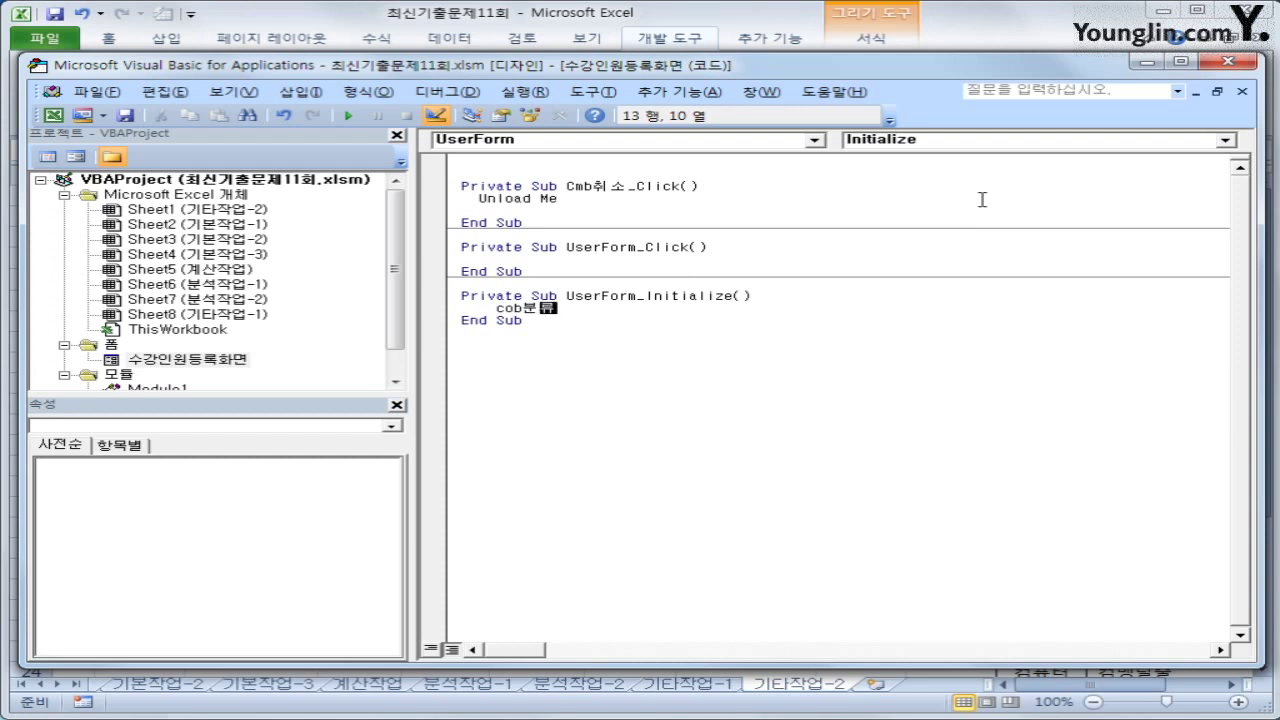
pyautogui.write('.')
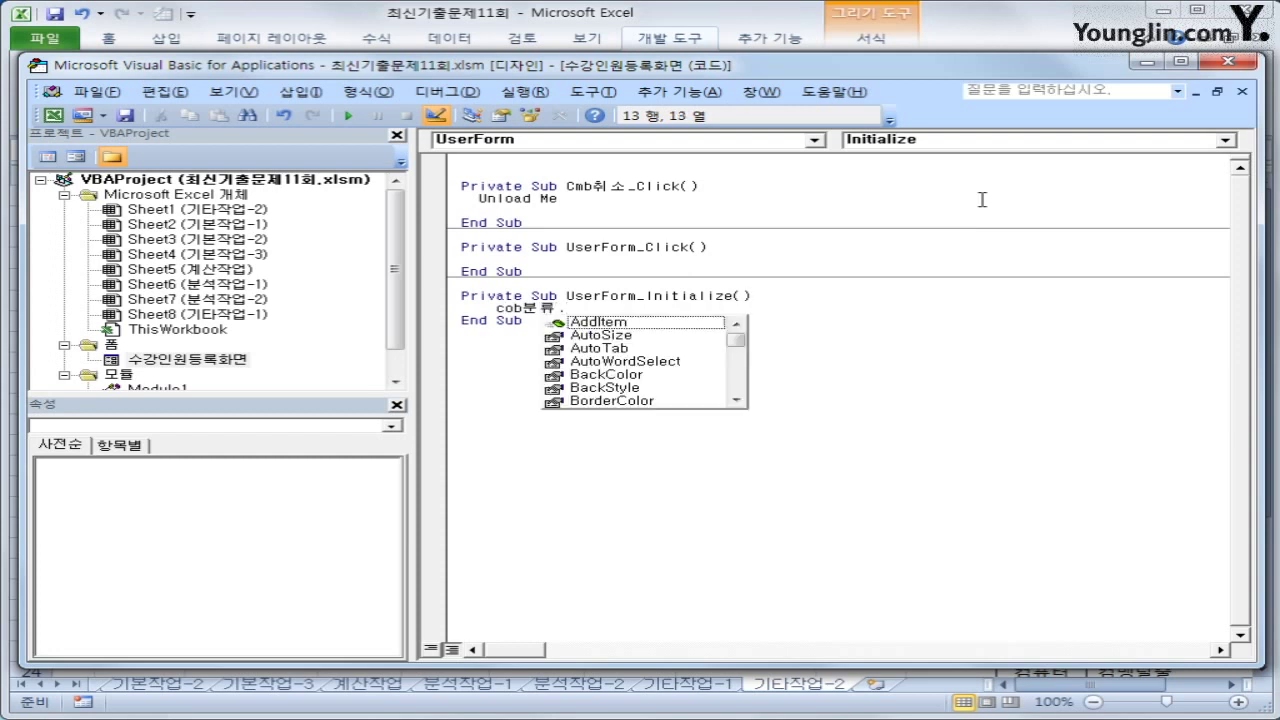
pyautogui.press('BackSpace')
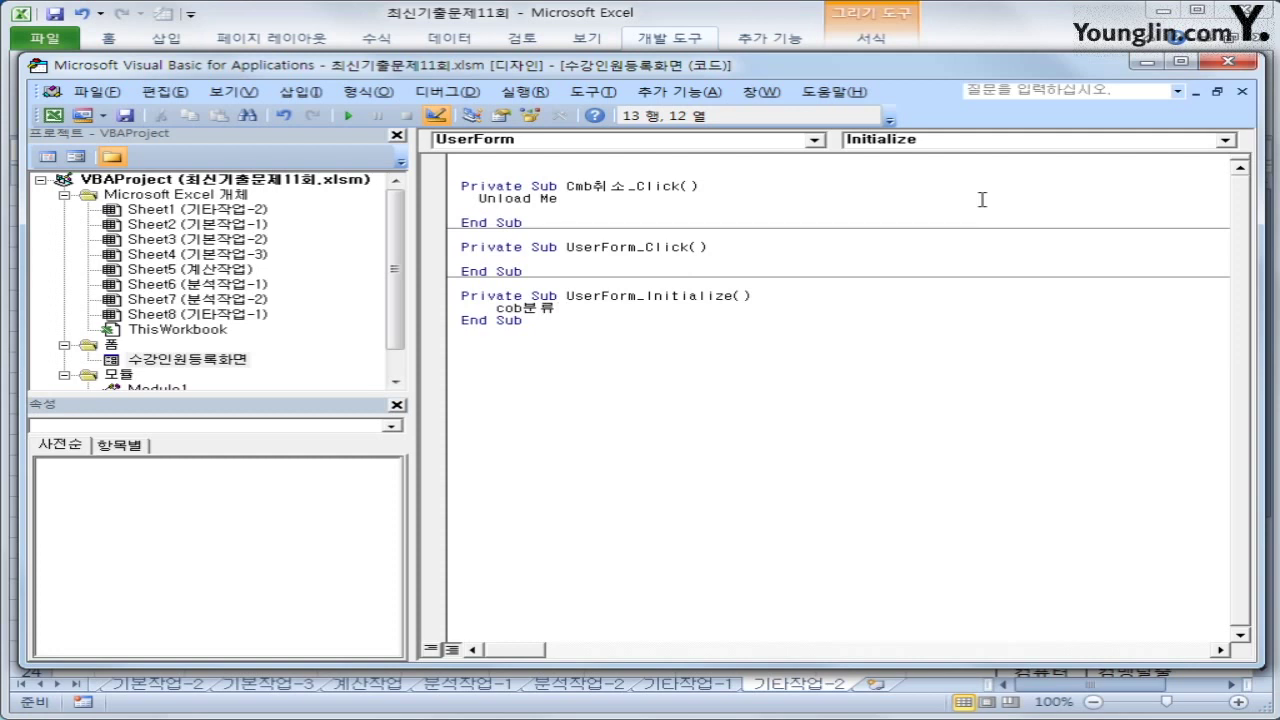
pyautogui.press('Left')
pyautogui.press('Left')
pyautogui.press('Left')
pyautogui.press('Left')
pyautogui.press('Left')
pyautogui.write('자')
pyautogui.press('BackSpace')
pyautogui.press('Hangul')
pyautogui.write('with')
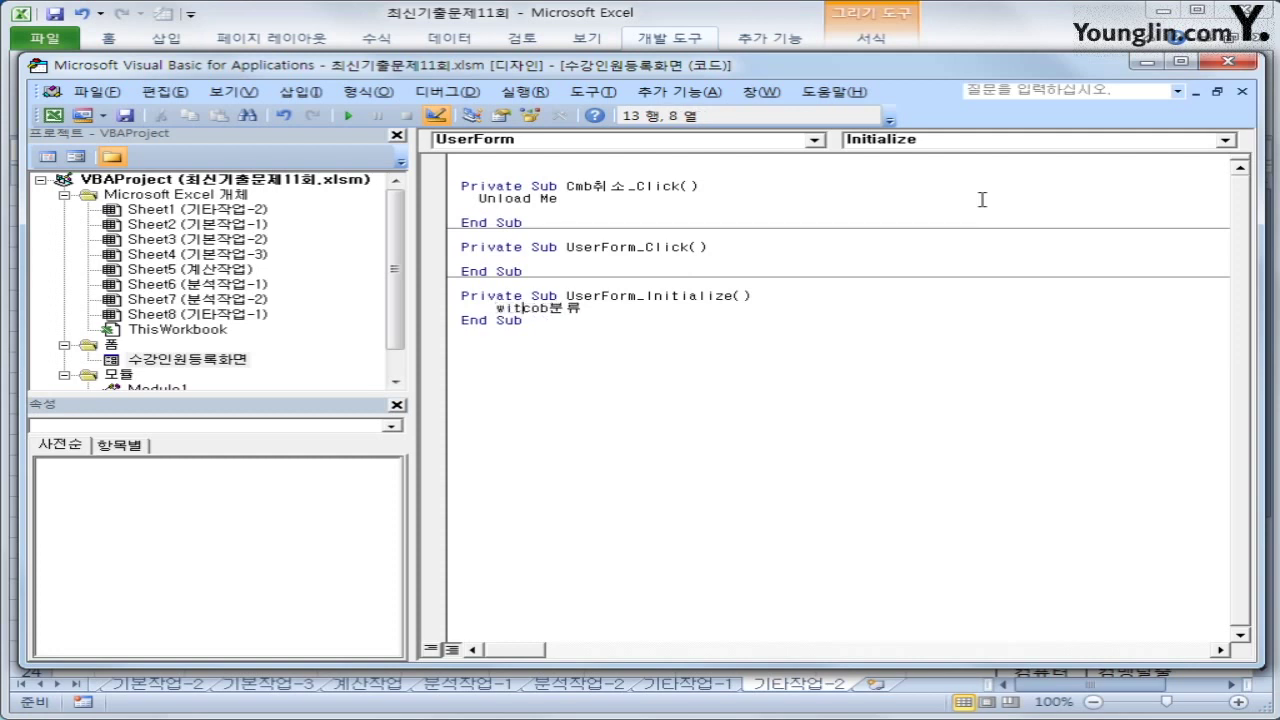
pyautogui.press('End')
pyautogui.press('Return')
# - Inside the With Cob분류 block, write indented .AddItem lines for "외국어" and "취미"
pyautogui.press('Tab')
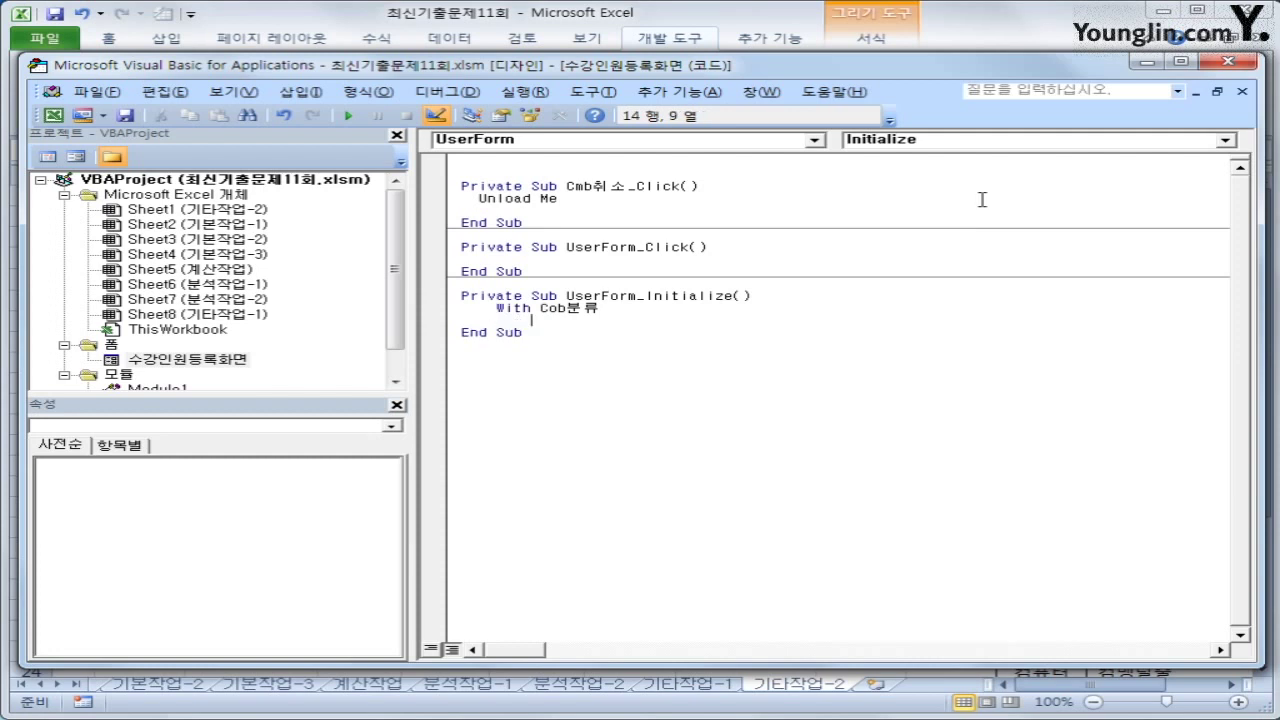
pyautogui.write('.')
pyautogui.press('Tab')
pyautogui.write('"')
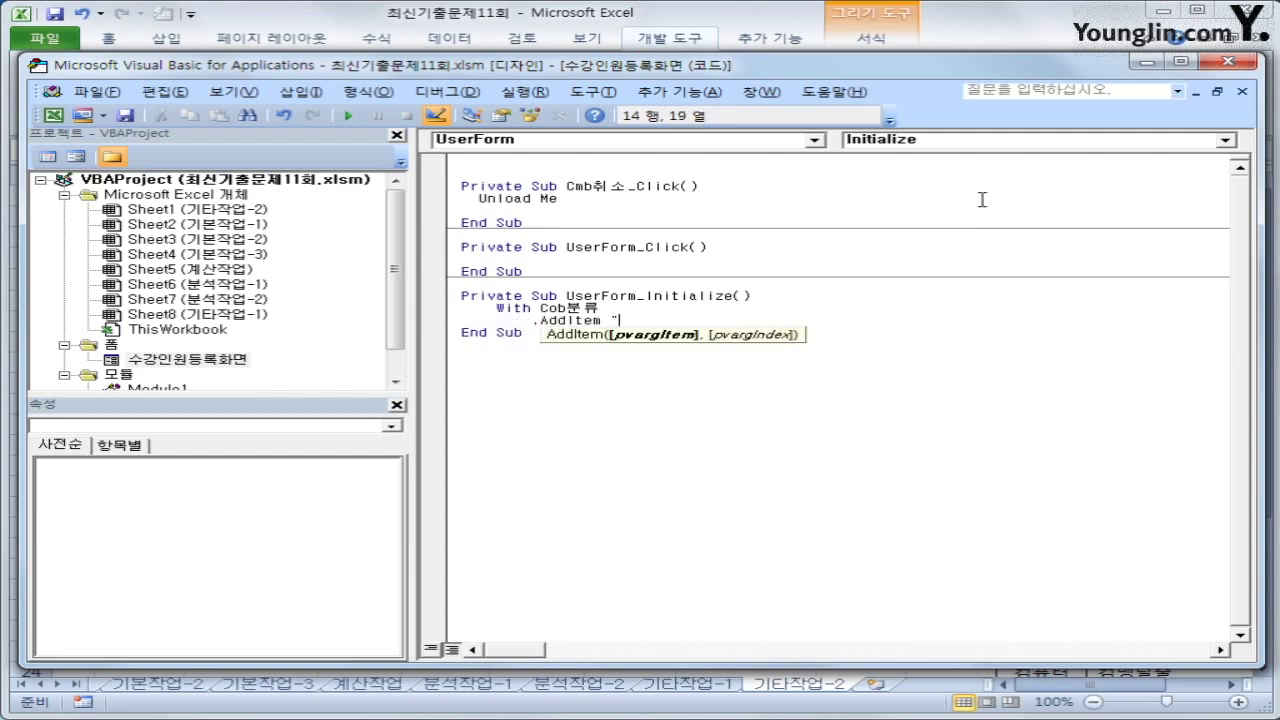
pyautogui.write('외국어"')
pyautogui.press('Return')
pyautogui.write('.AddItem ')
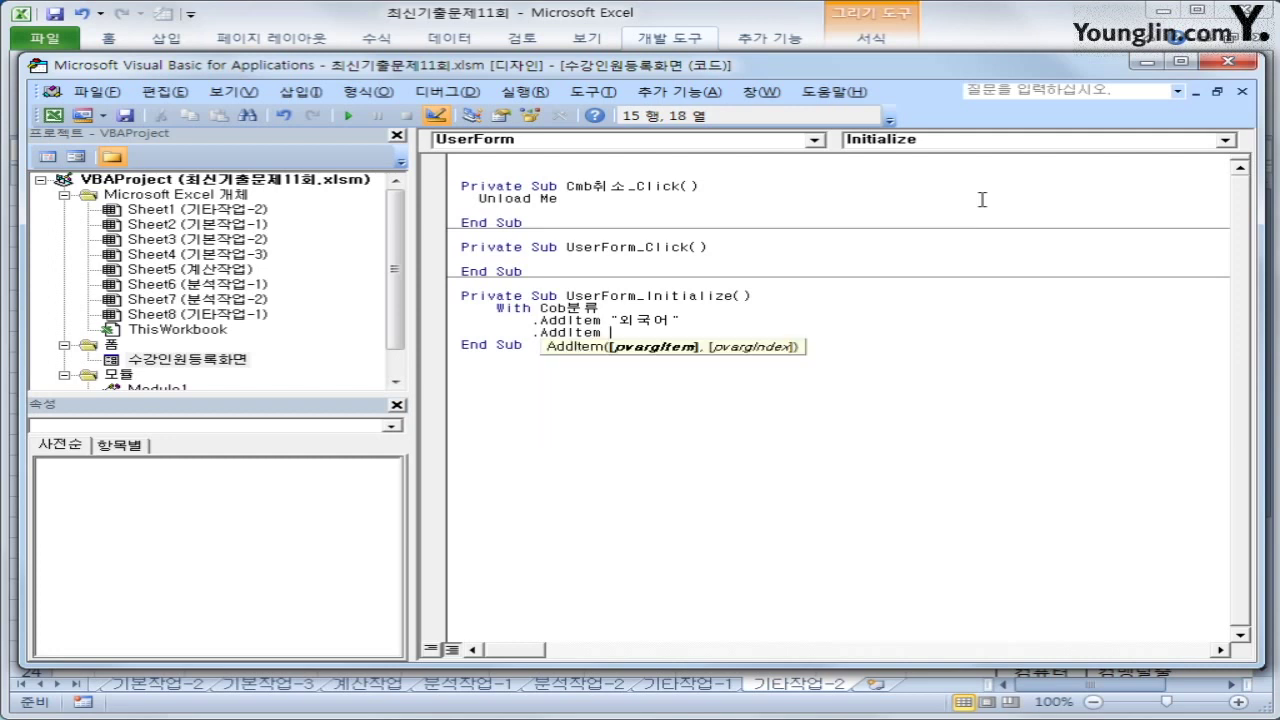
pyautogui.write('"ㅊㅟ미"')
pyautogui.press('Return')
# - Write an .AddItem line for "컴퓨터" and close the Cob분류 block with End With
pyautogui.write('.')
pyautogui.press('Tab')
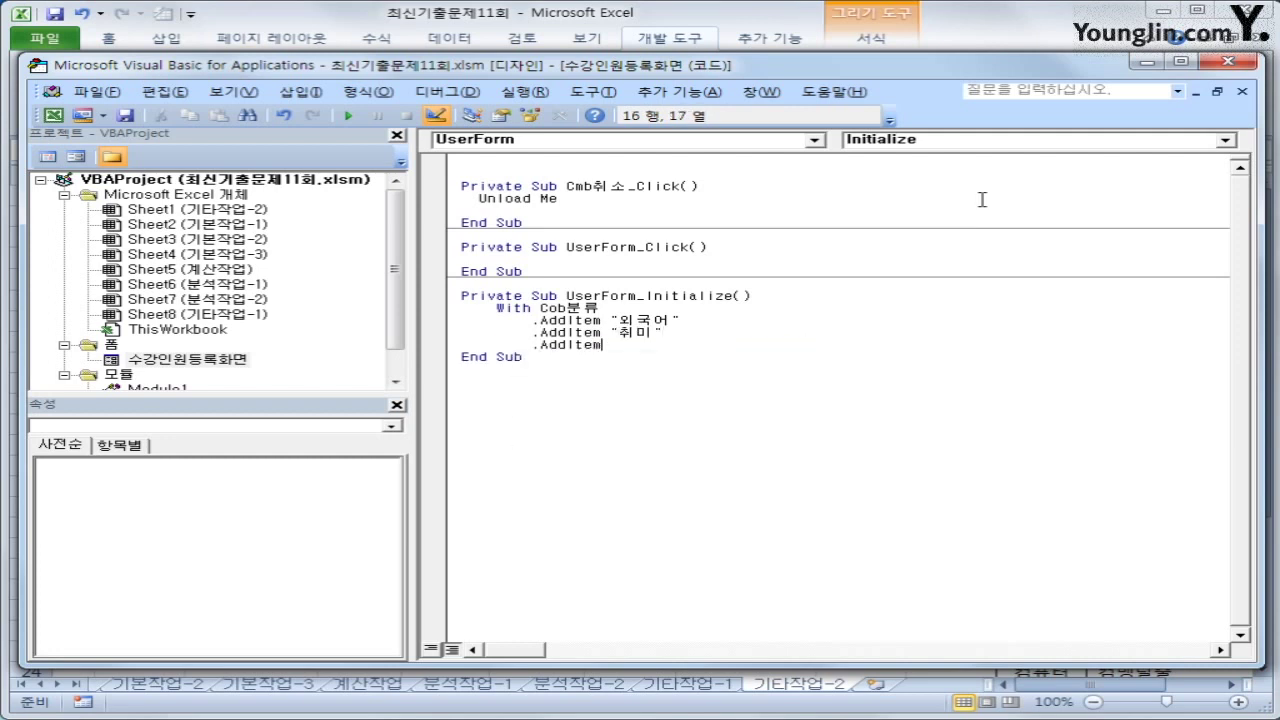
pyautogui.write('"ㅋㅓㅁ퓨터"')
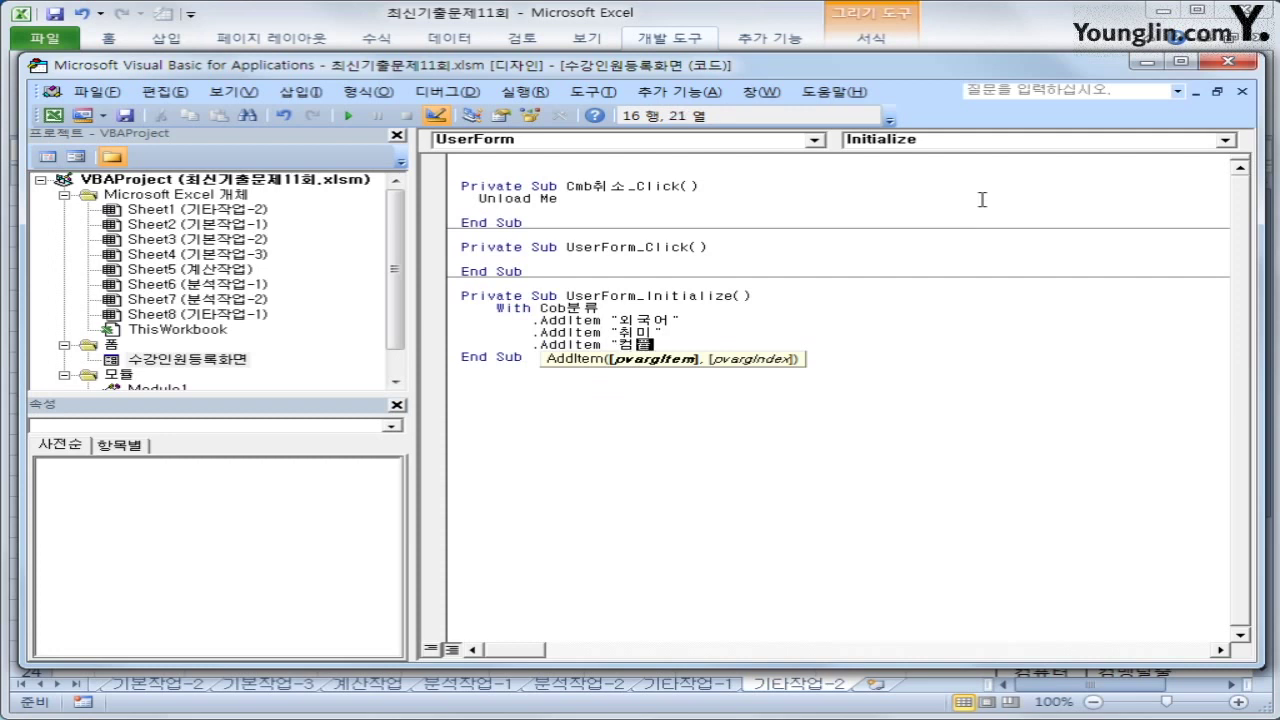
pyautogui.press('Return')
pyautogui.write('end with')
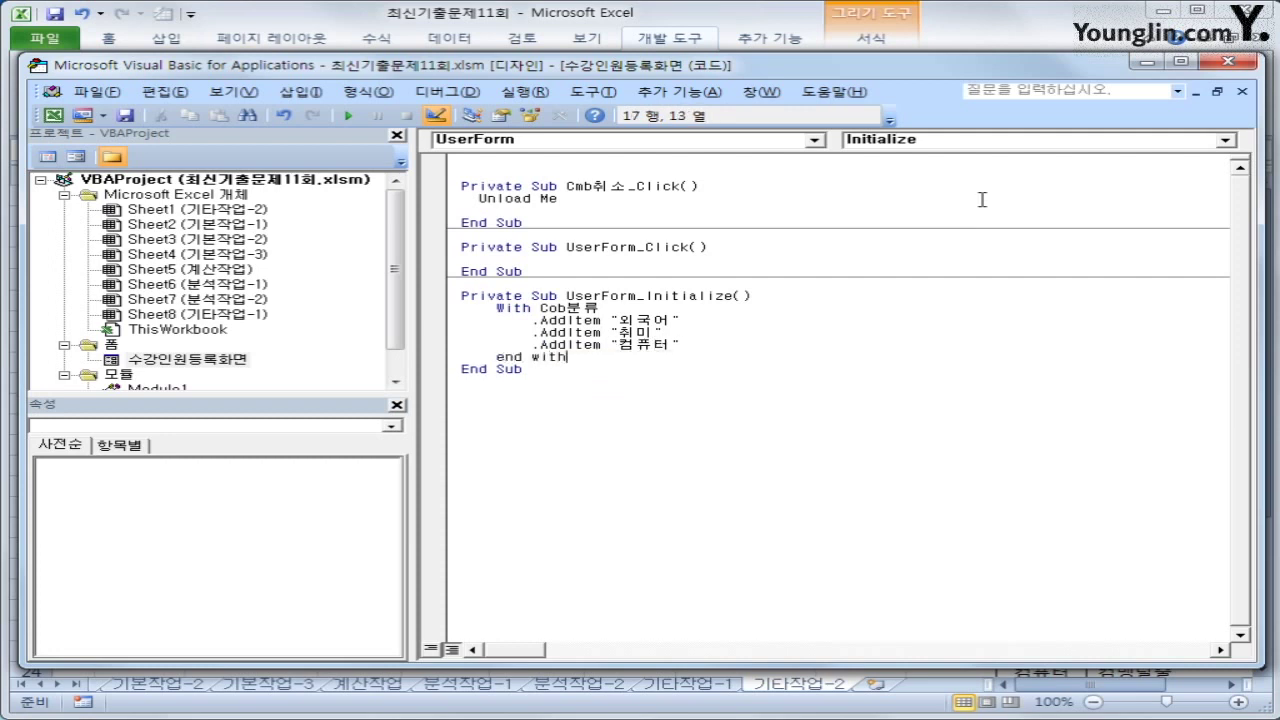
pyautogui.press('Return')
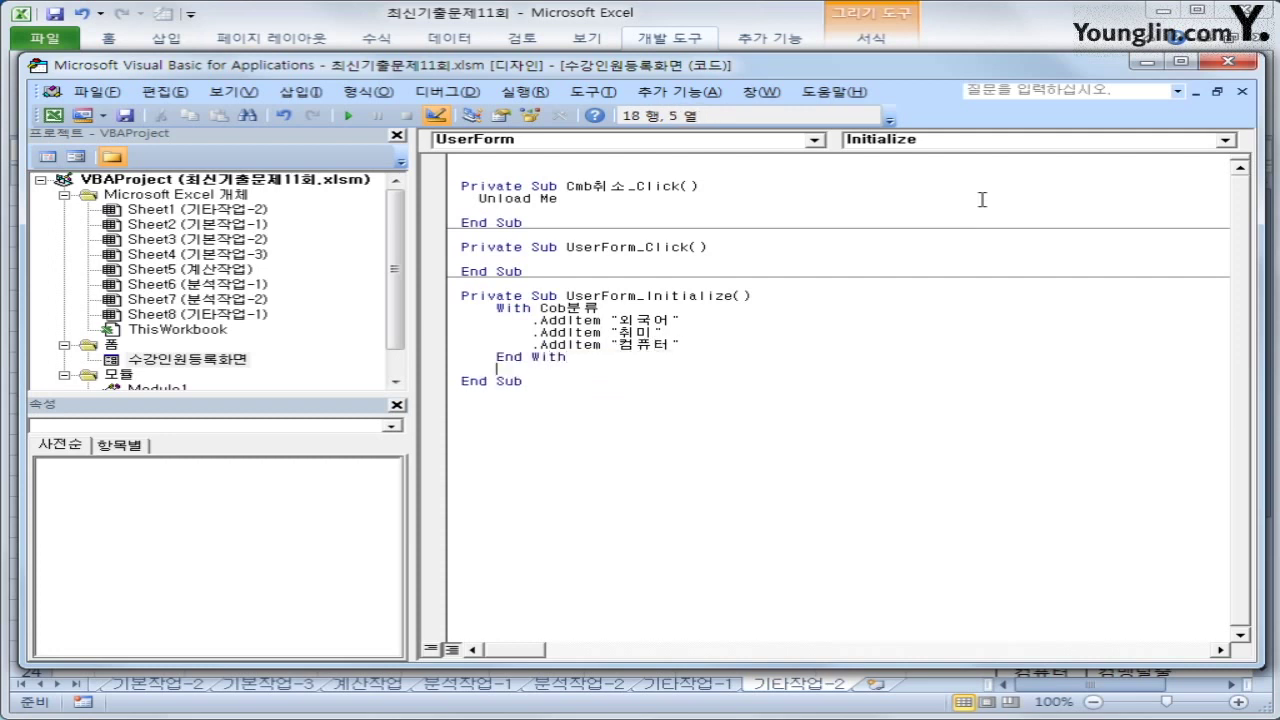
# - Insert a blank line above the With Cob분류 block in UserForm_Initialize
pyautogui.press('Up')
pyautogui.press('Up')
pyautogui.press('Up')
pyautogui.press('Up')
pyautogui.press('Up')
pyautogui.press('Return')
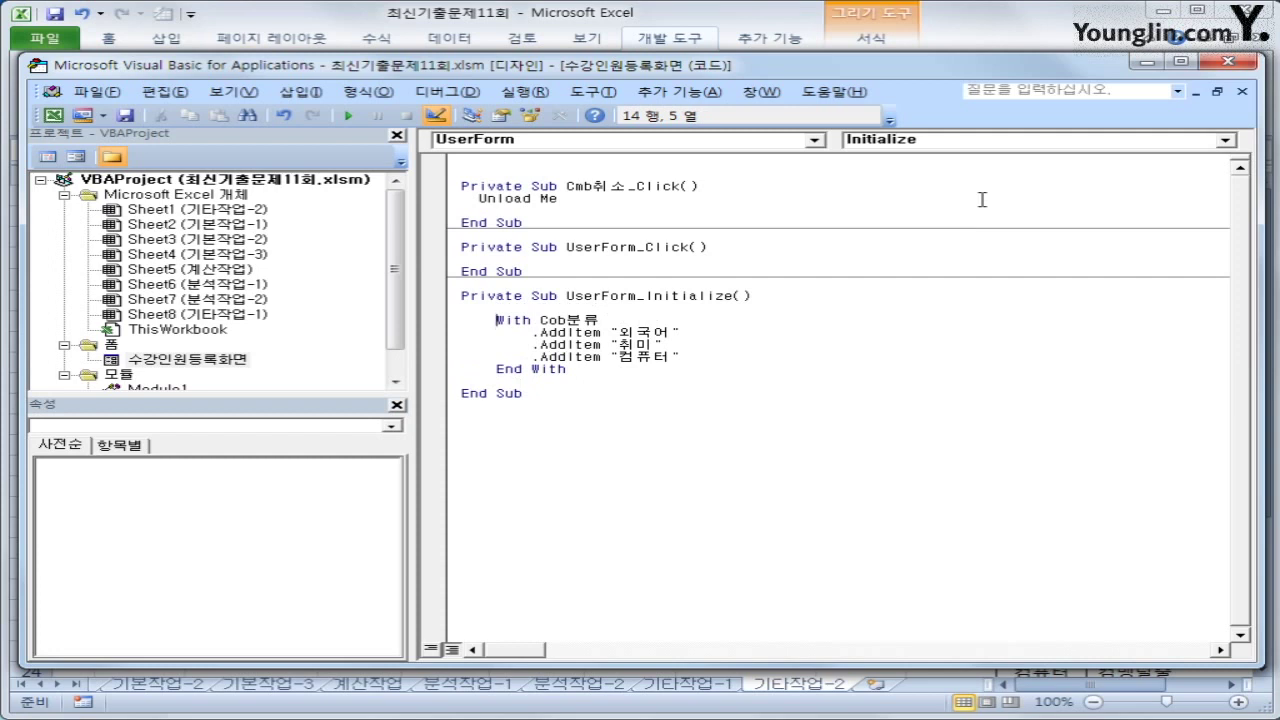
# - Return to the worksheet, turn off design mode and open the form with the 수강인원등록 button
pyautogui.click(1229, 61)
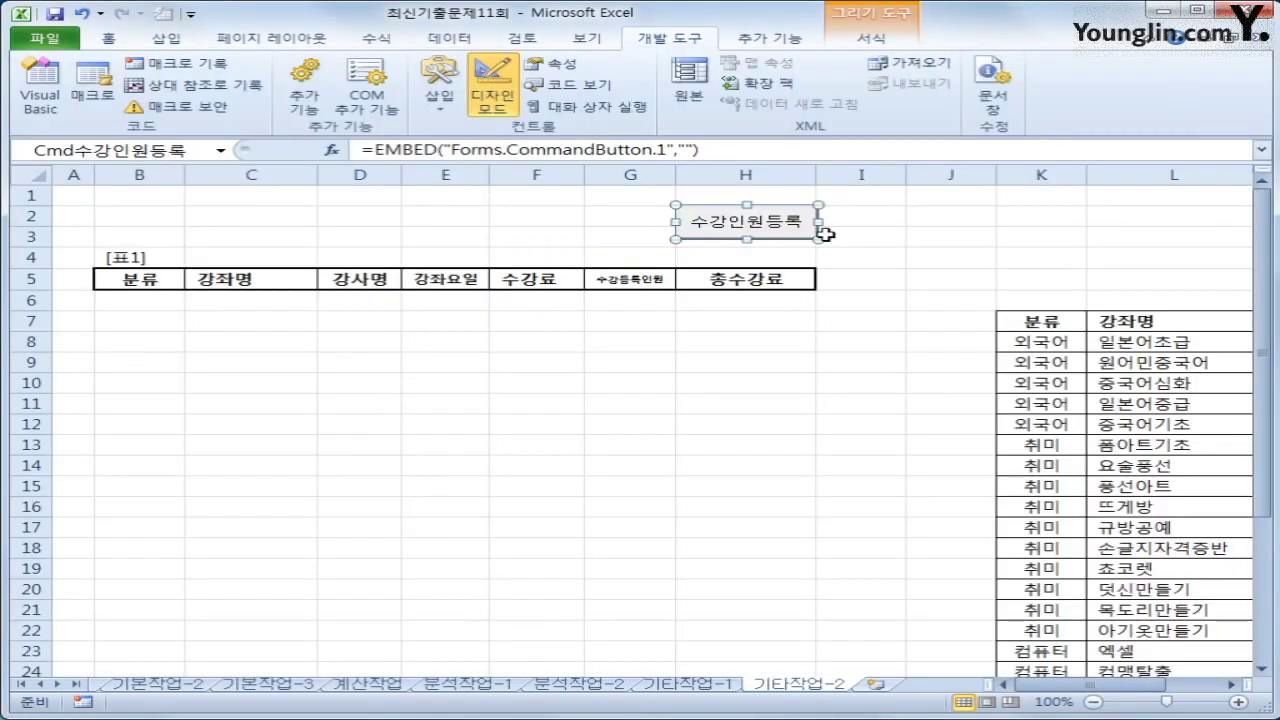
pyautogui.click(527, 127)
pyautogui.click(745, 221)
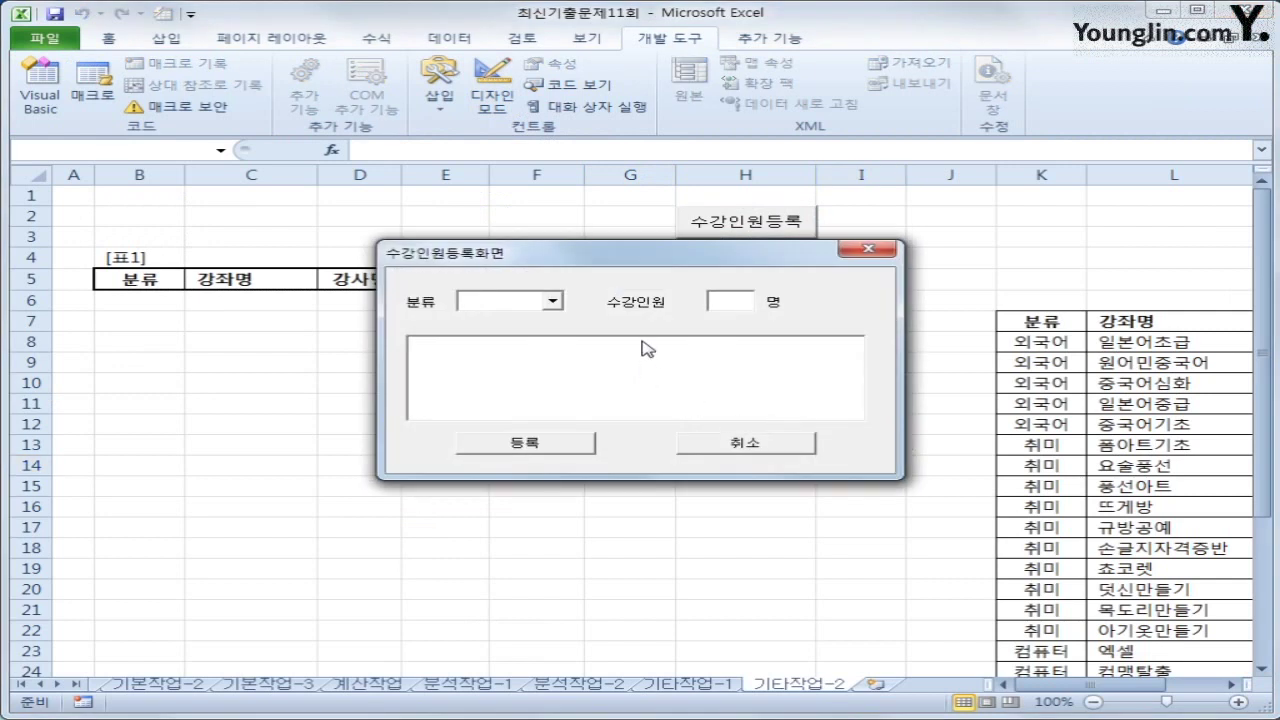
# - Test the form's 분류 combo box by choosing 외국어, 취미 and 컴퓨터 in turn, and close the form
pyautogui.click(553, 302)
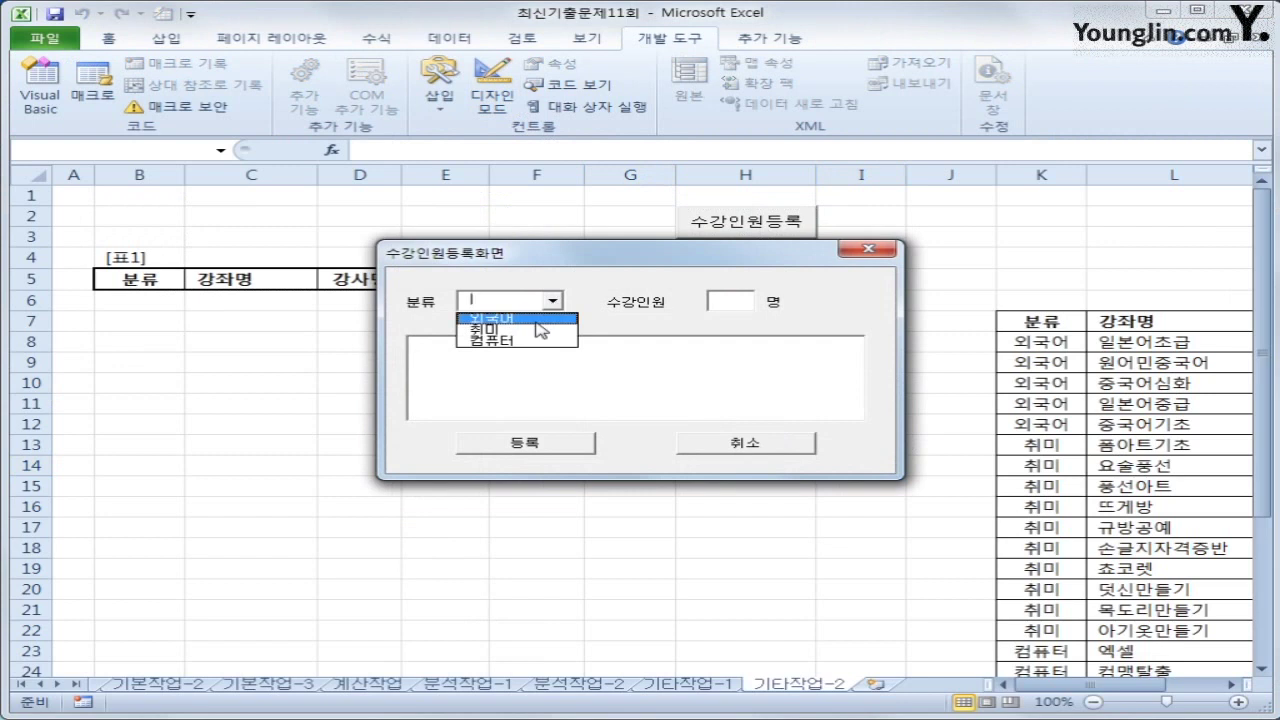
pyautogui.click(537, 320)
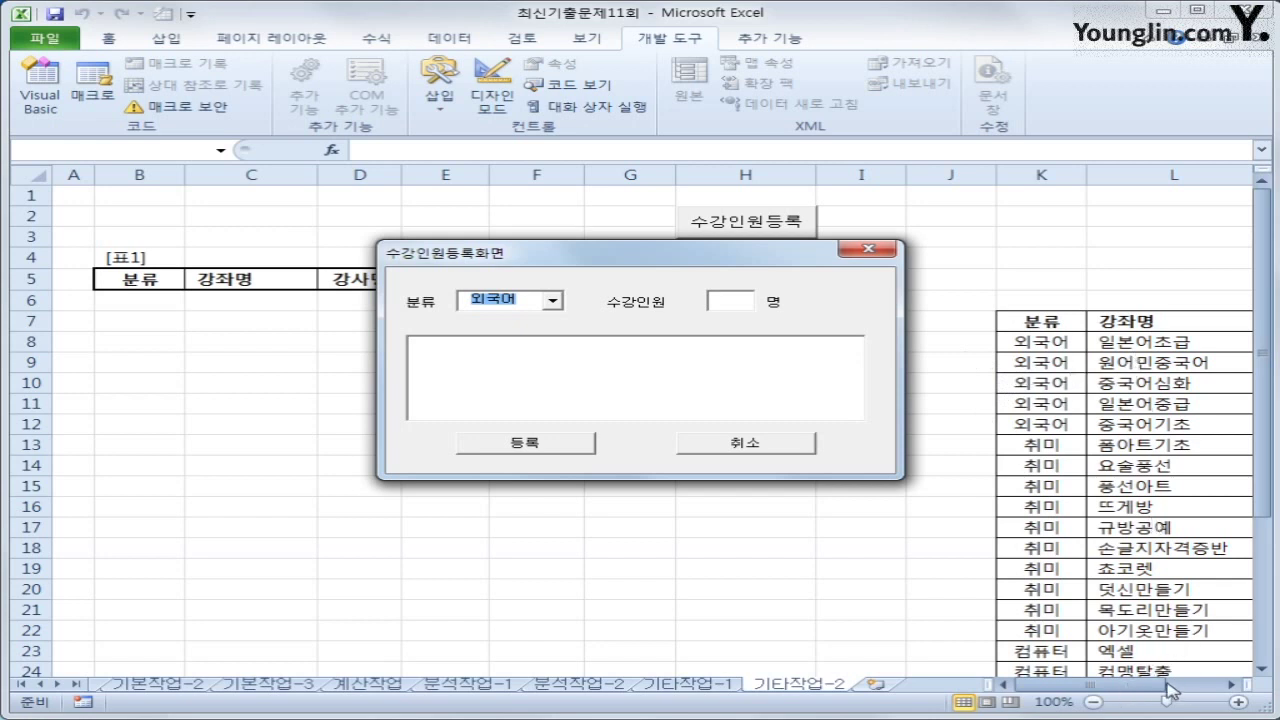
pyautogui.click(555, 302)
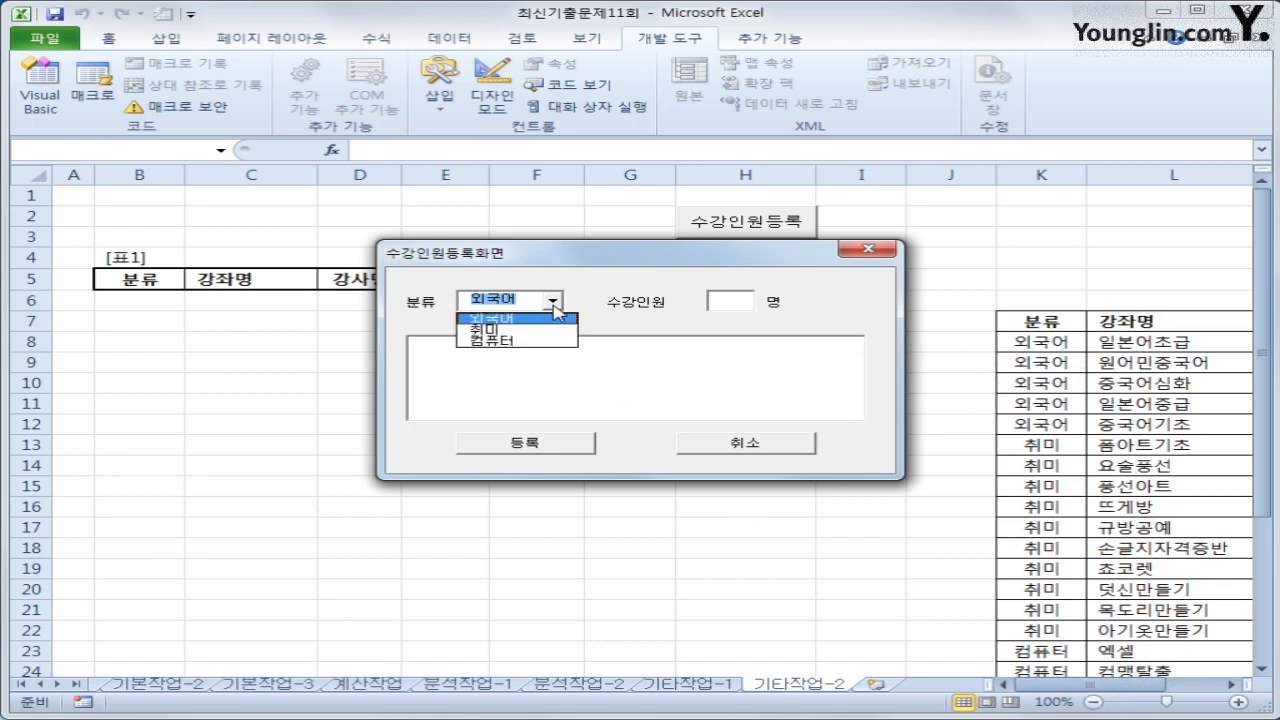
pyautogui.click(527, 344)
pyautogui.click(553, 301)
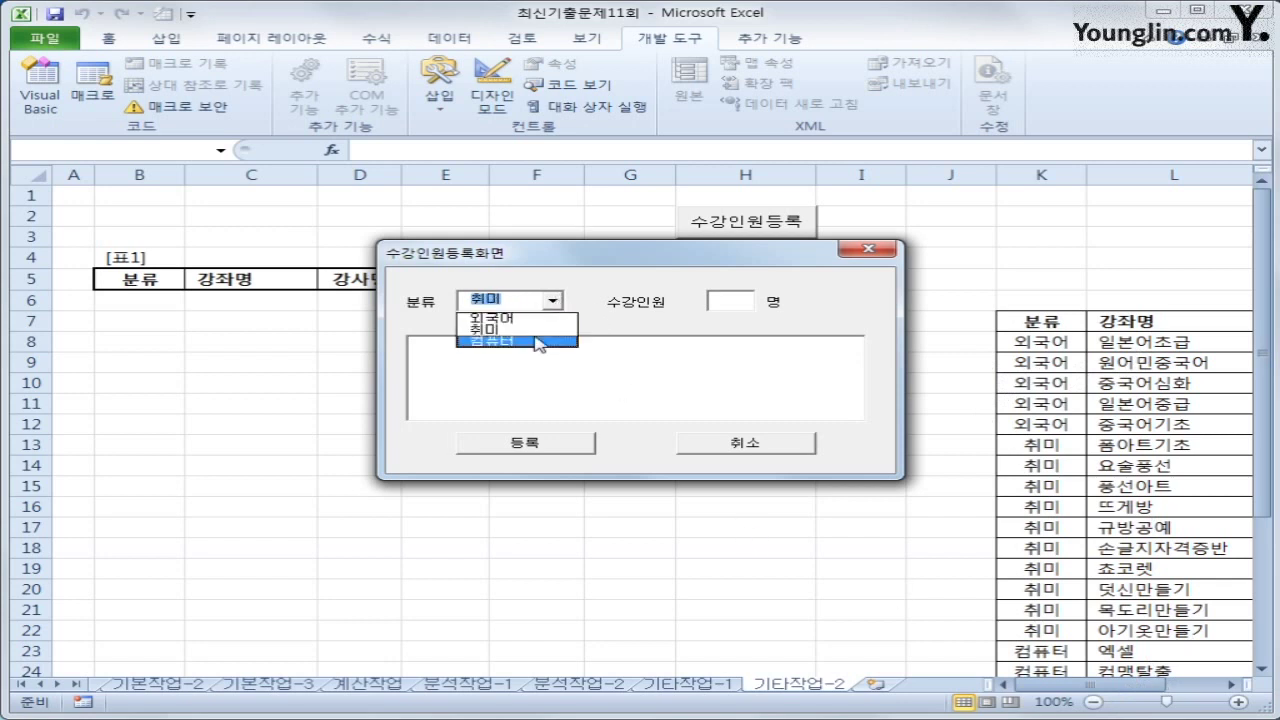
pyautogui.click(537, 343)
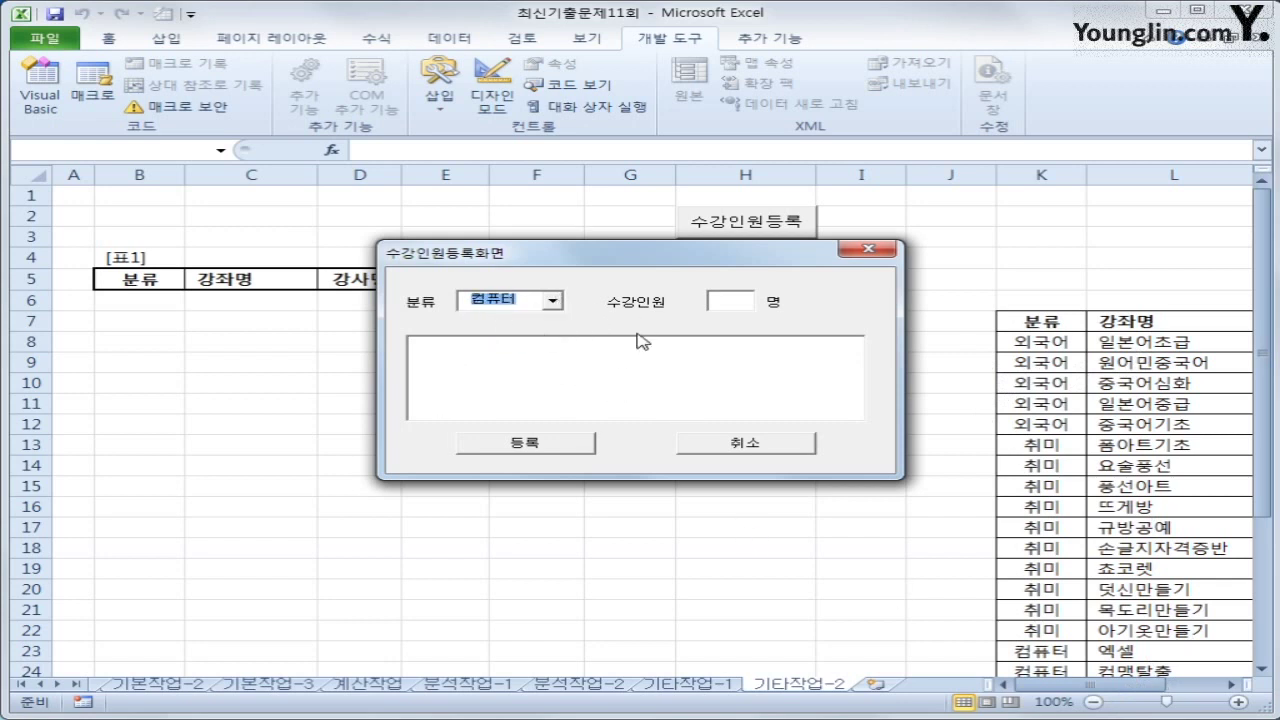
pyautogui.click(563, 386)
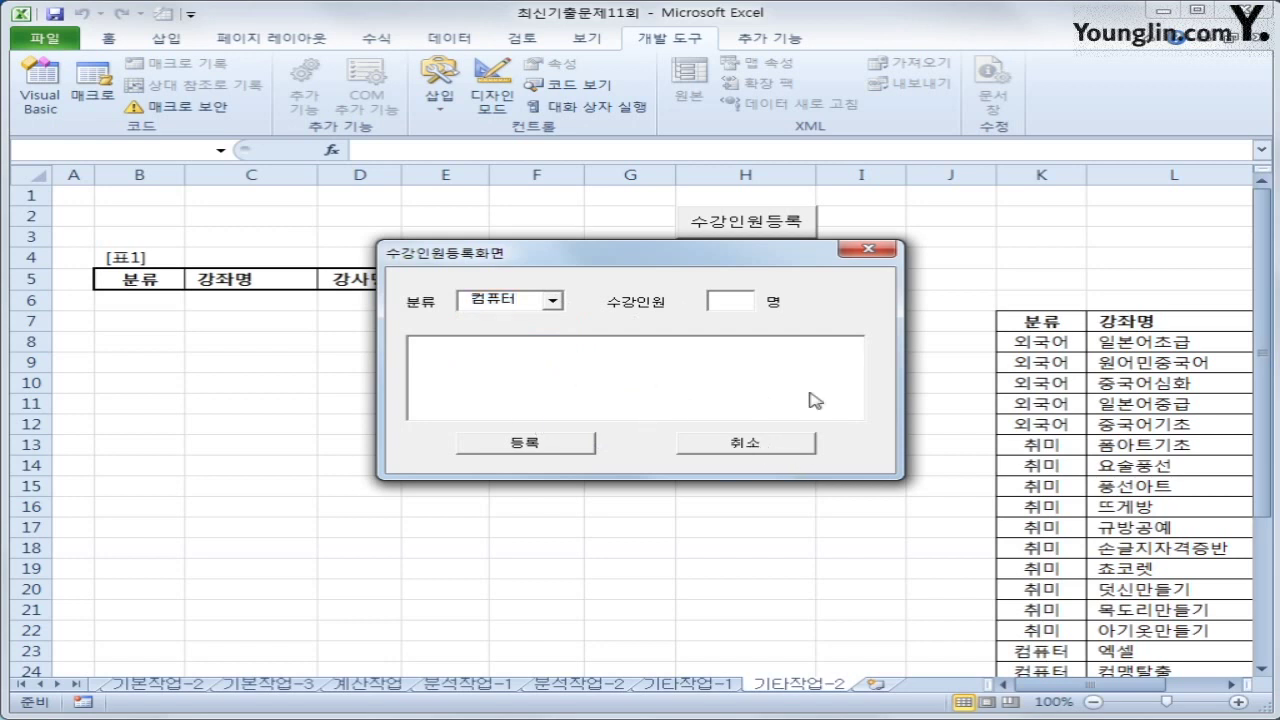
pyautogui.click(868, 249)
pyautogui.click(955, 258)
# - Return to the form's code and insert an empty Change event procedure for Cob분류
pyautogui.hotkey('alt', 'F11')
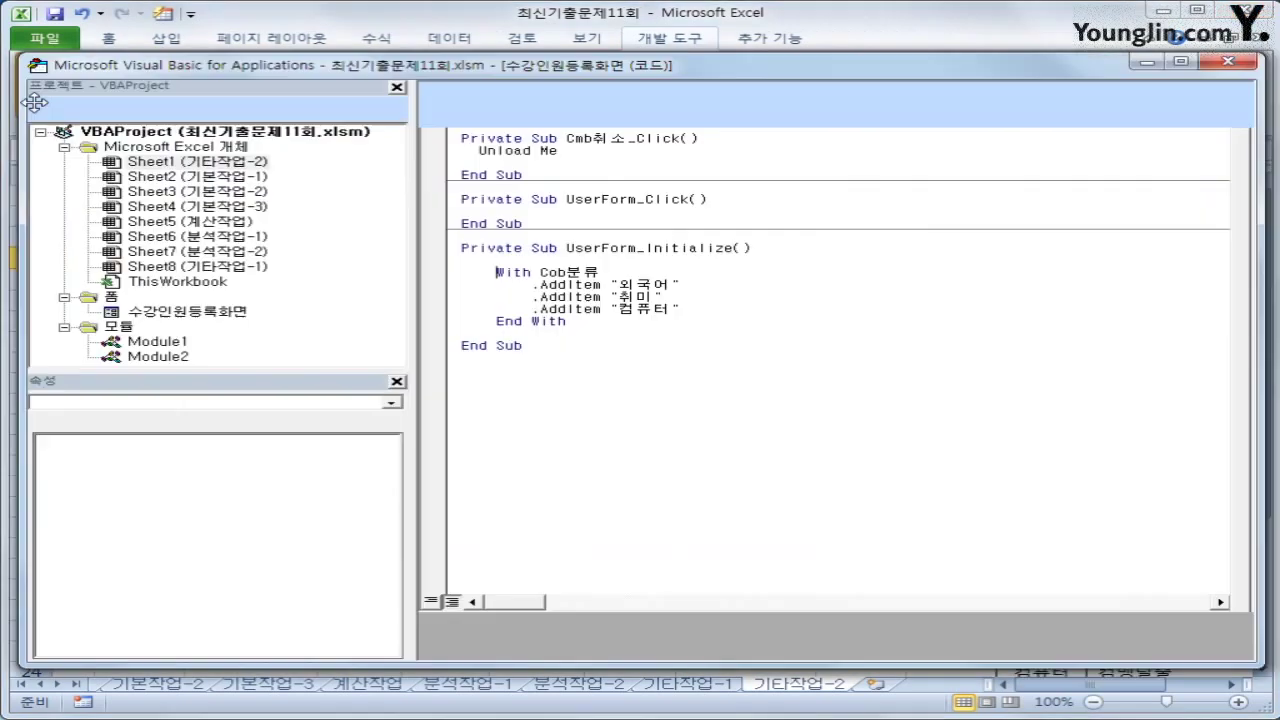
pyautogui.click(663, 421)
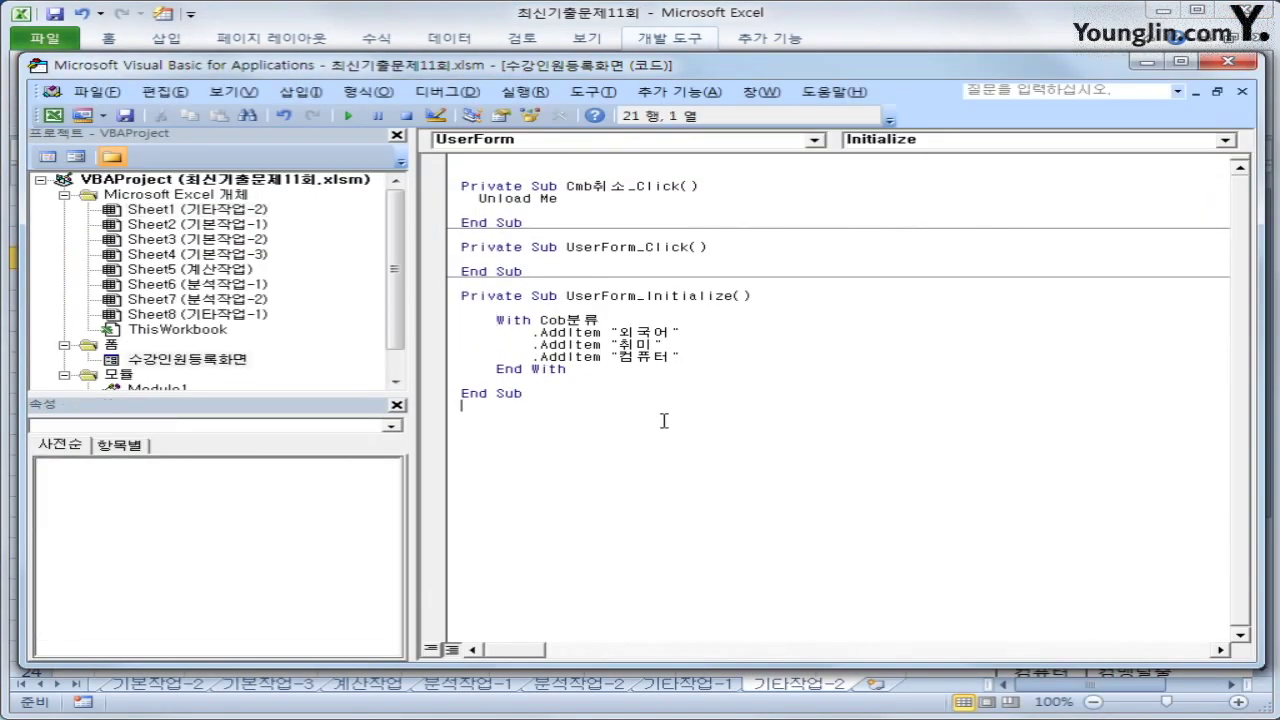
pyautogui.click(632, 141)
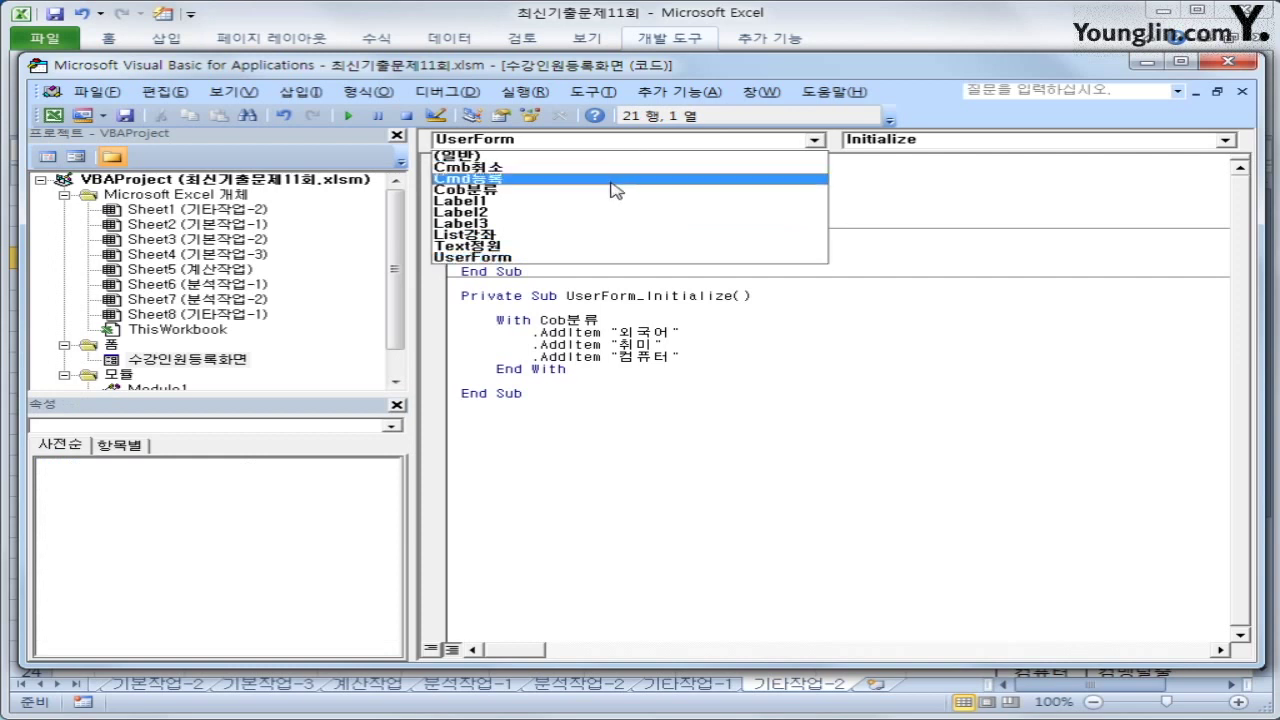
pyautogui.click(612, 189)
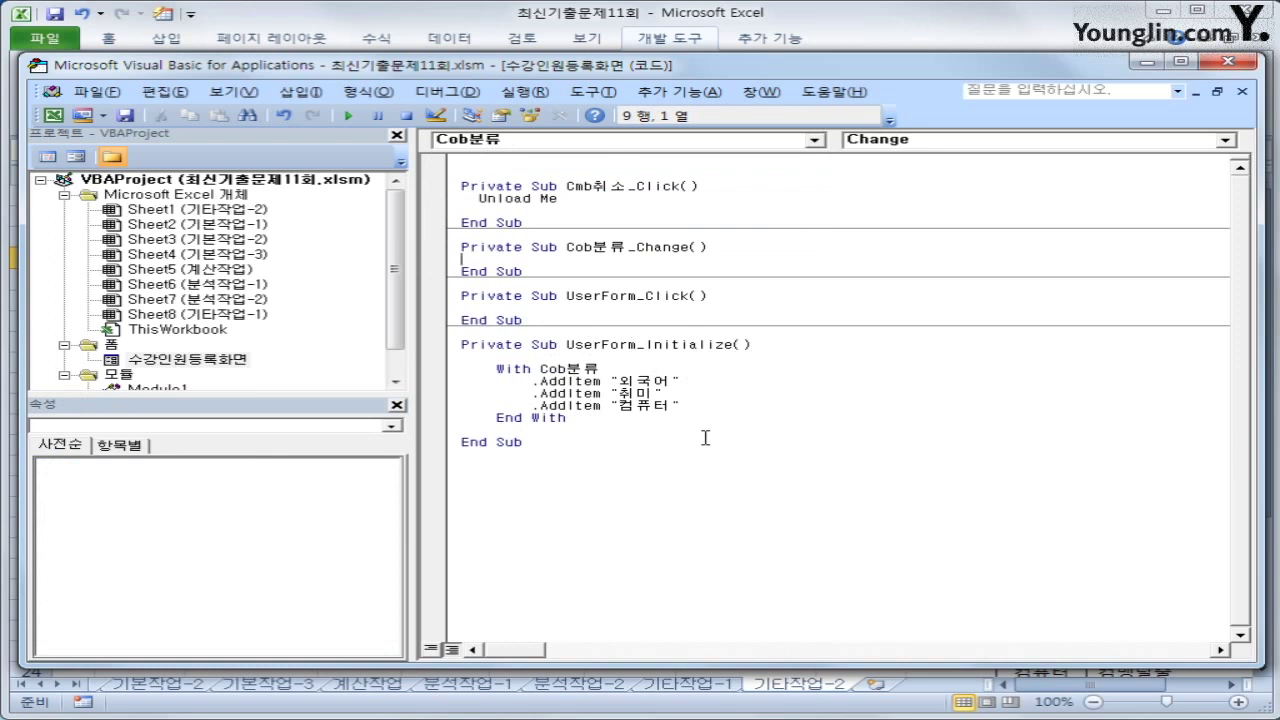
# - Start an indented Select Case block on Cob분류 inside Cob분류_Change, leaving a blank line above it
pyautogui.press('Return')
pyautogui.press('Tab')
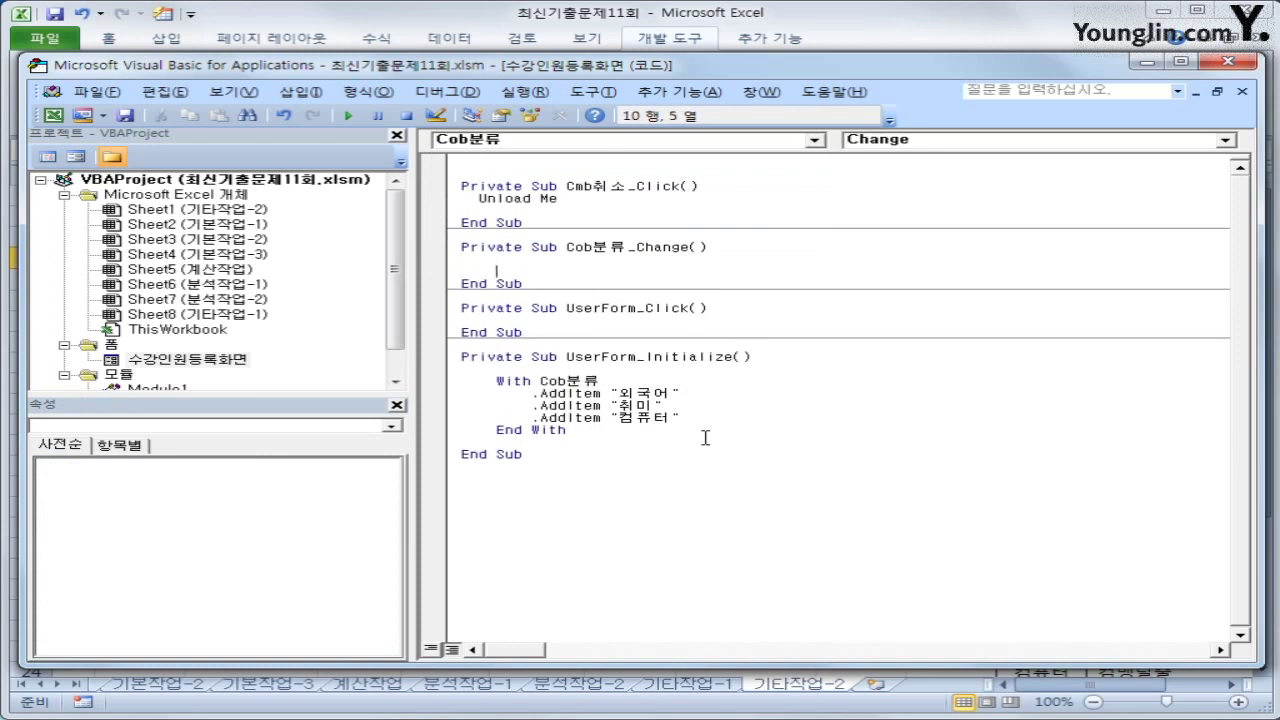
pyautogui.write('select case')
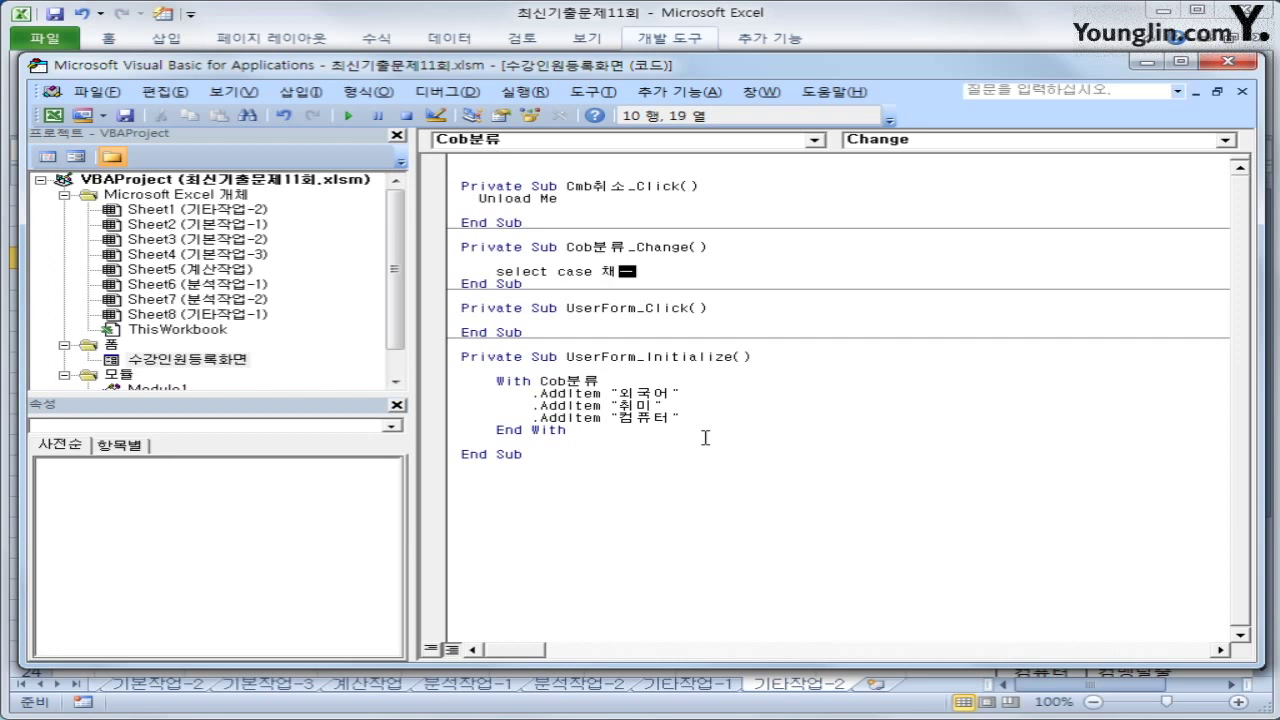
pyautogui.write(' cob분류')
pyautogui.press('Return')
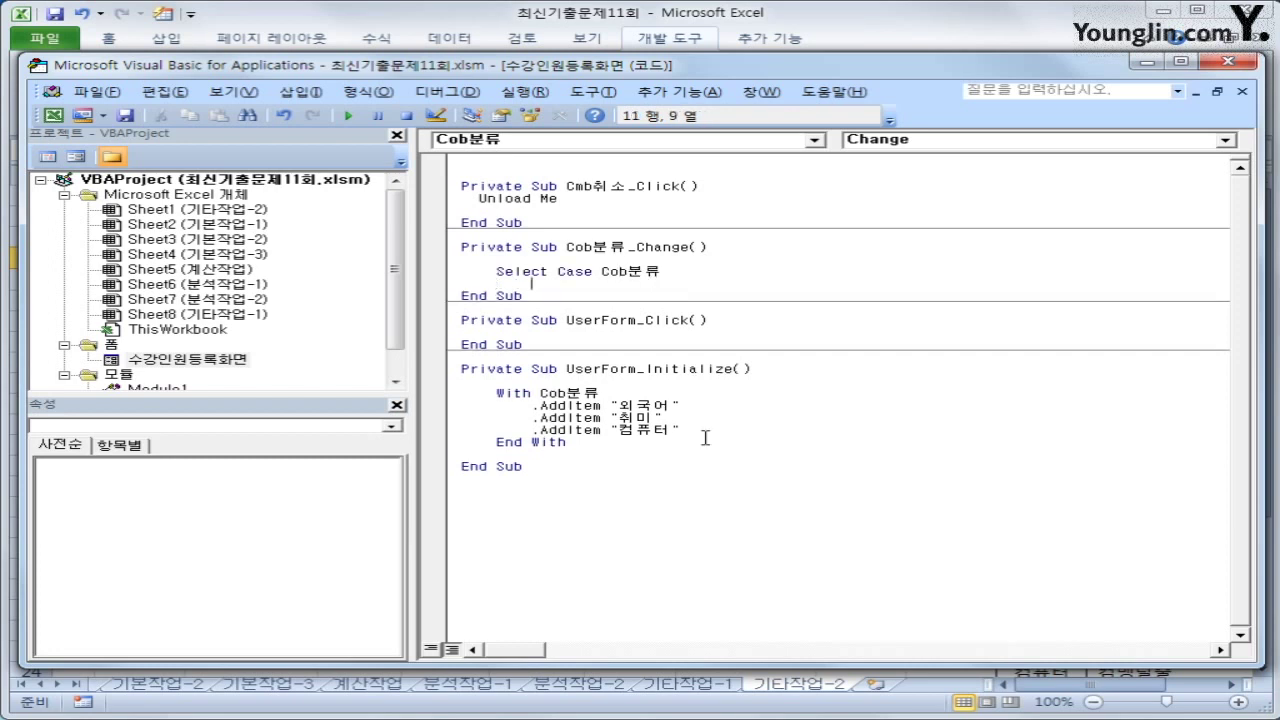
# - Add a Case "외국어" branch that sets List강좌.RowSource to "L8:O12"
pyautogui.write('case ')
pyautogui.write('"외구')
pyautogui.write('국어"')
pyautogui.press('Return')
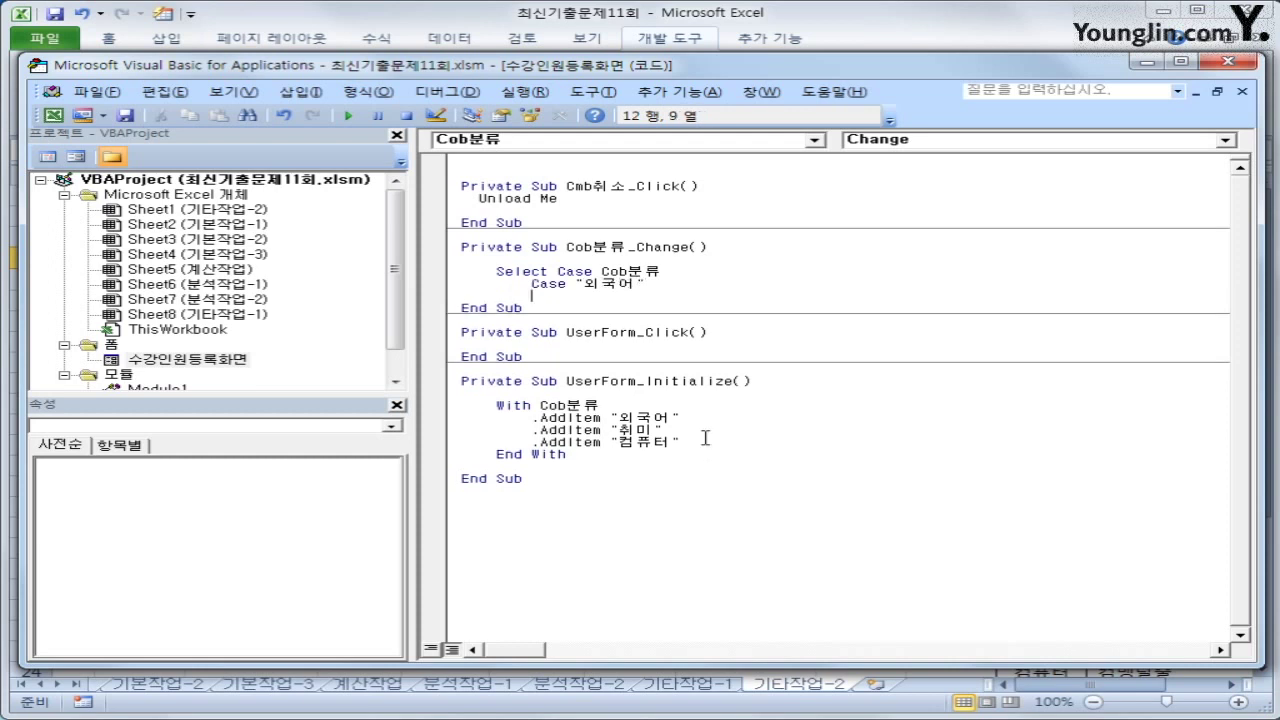
pyautogui.press('Tab')
pyautogui.write('list가 강좌')
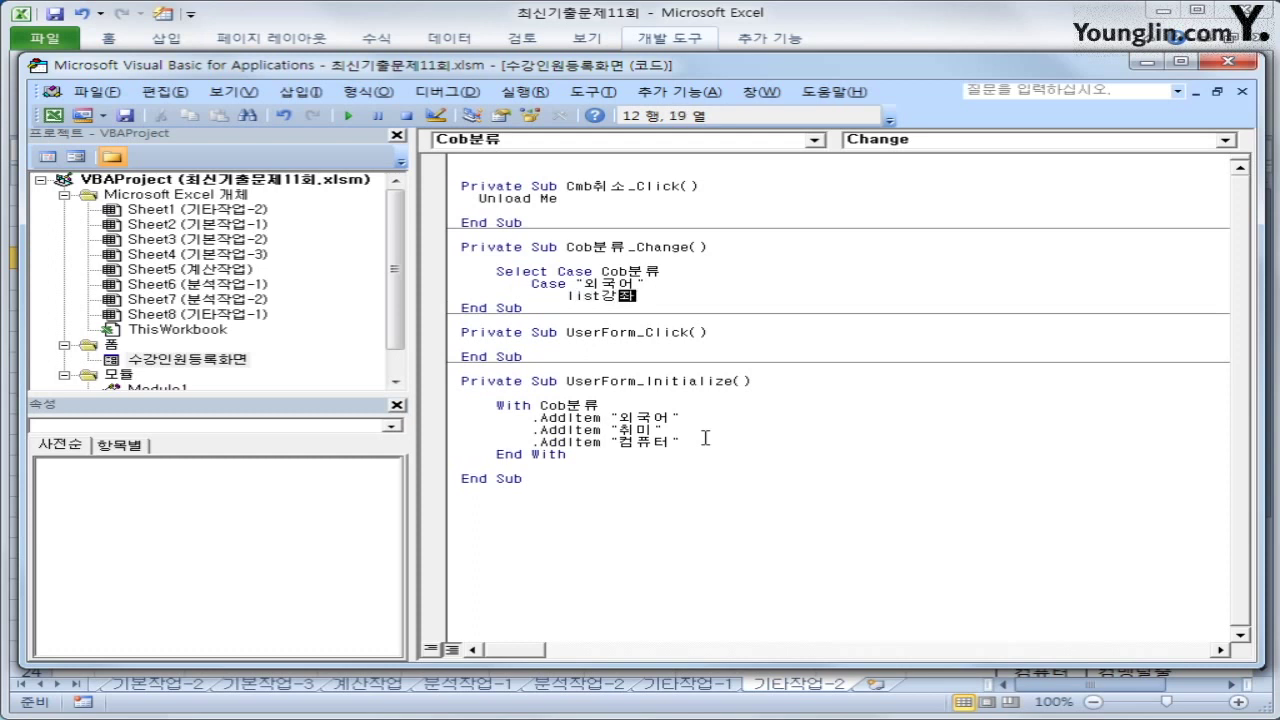
pyautogui.write('.RowSource')
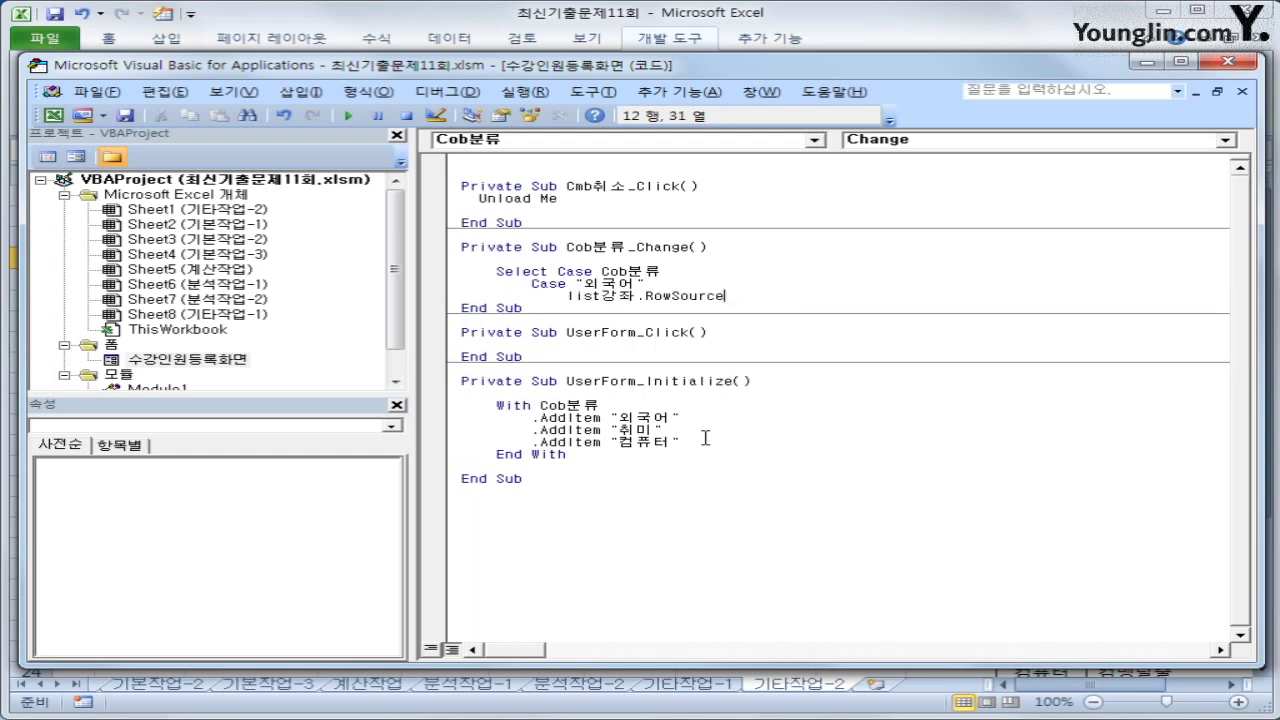
pyautogui.write(' = "ㄴ')
pyautogui.write('8')
pyautogui.write(':O12')
pyautogui.press('Return')
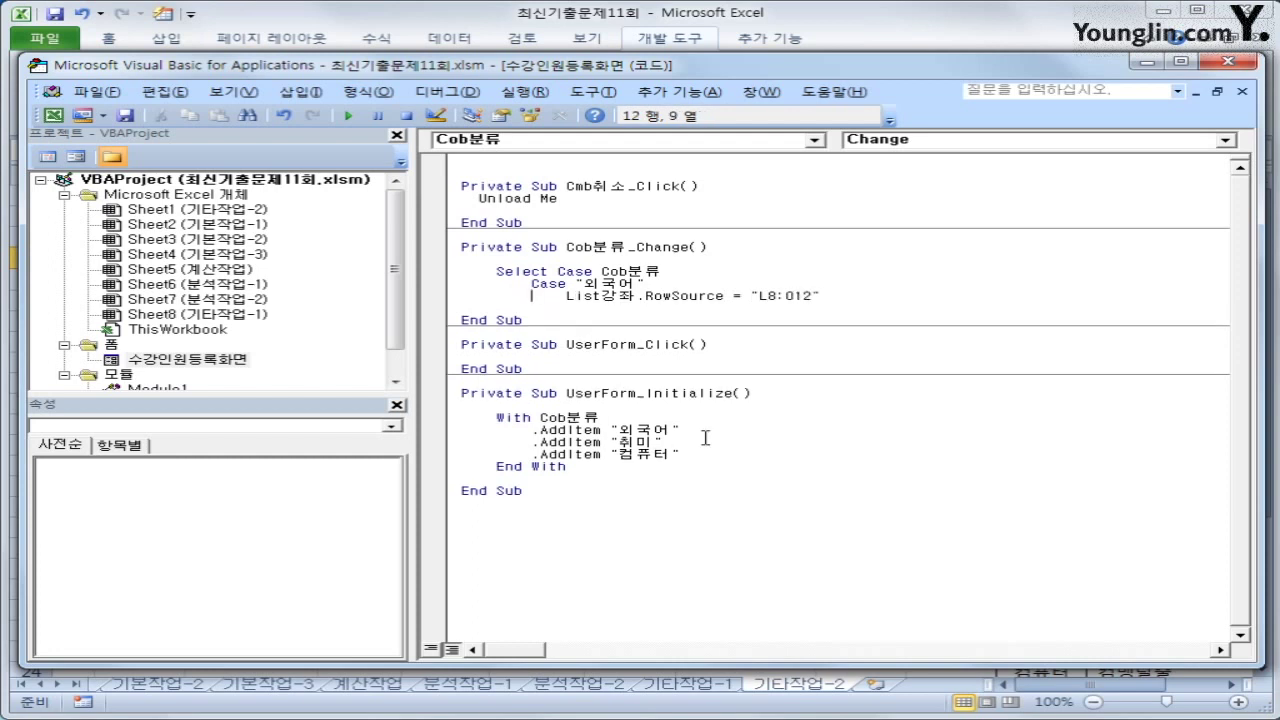
# - Duplicate the two lines of the "외국어" case directly below it
pyautogui.press('Up')
pyautogui.hotkey('shift', 'Down')
pyautogui.hotkey('shift', 'End')
pyautogui.hotkey('ctrl', 'c')
pyautogui.press('Down')
pyautogui.hotkey('ctrl', 'v')
# - Change the case label of the duplicated branch to "취미"
pyautogui.press('Up')
pyautogui.press('Left')
pyautogui.press('Left')
pyautogui.press('Left')
pyautogui.press('Left')
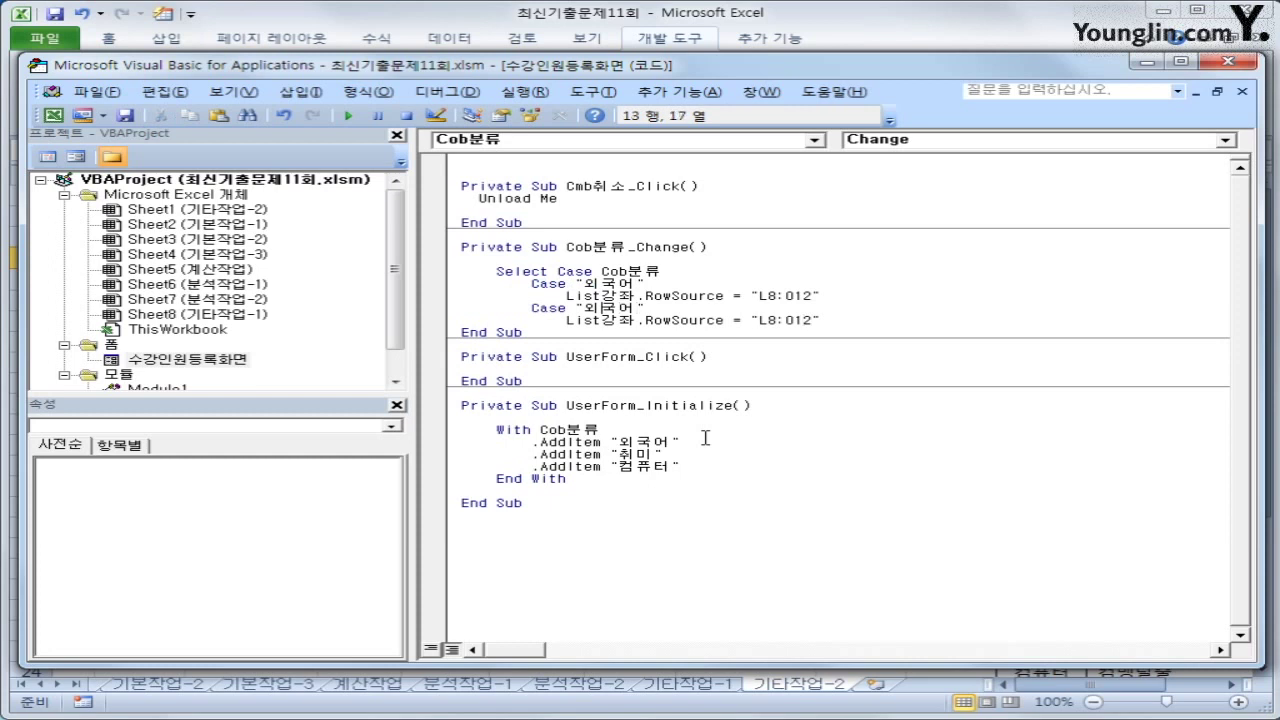
pyautogui.hotkey('shift', 'Right')
pyautogui.hotkey('shift', 'Right')
pyautogui.hotkey('shift', 'Right')
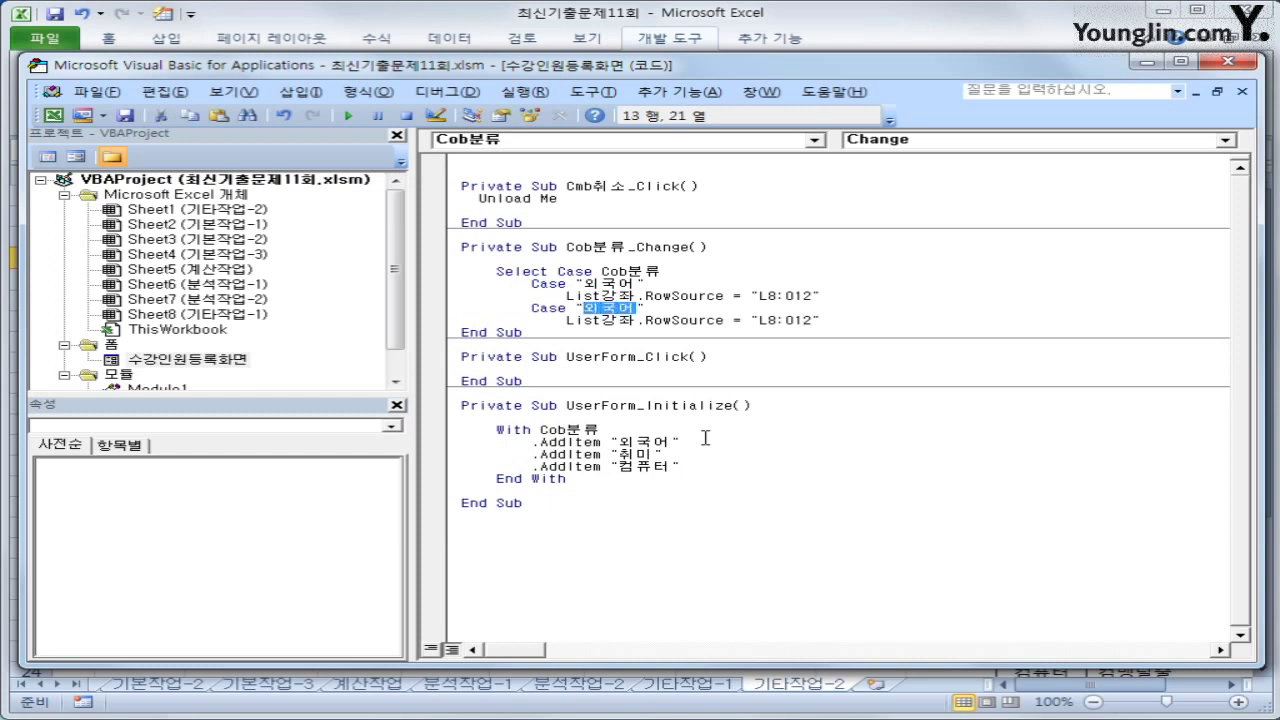
pyautogui.write('취미')
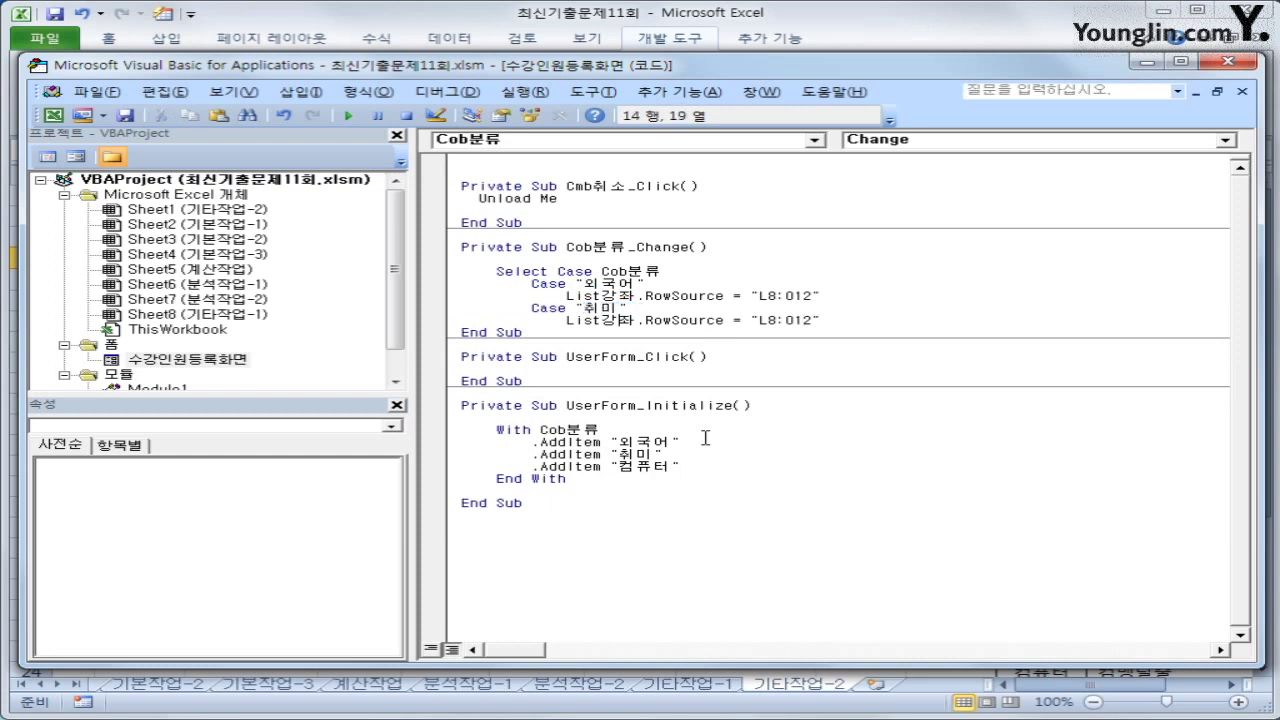
# - Set List강좌.RowSource in the "취미" case to "L13:O22" and start a new line below it
pyautogui.press('Down')
pyautogui.press('End')
pyautogui.press('Left')
pyautogui.press('Left')
pyautogui.press('Left')
pyautogui.press('Left')
pyautogui.press('Left')
pyautogui.write('1')
pyautogui.press('Delete')
pyautogui.write('3')
pyautogui.press('Right')
pyautogui.press('Right')
pyautogui.press('Delete')
pyautogui.write('2')
pyautogui.press('End')
pyautogui.press('Return')
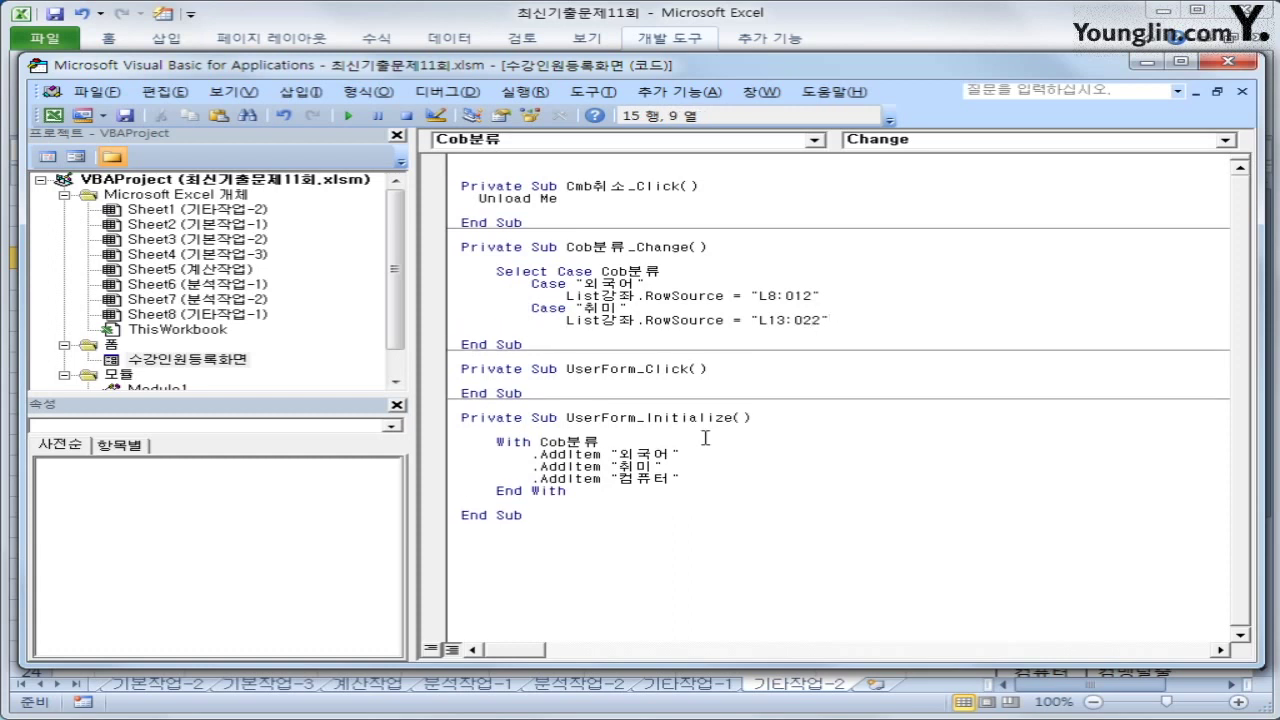
# - Paste the copied case lines below the "취미" branch and change their label to "컴퓨터"
pyautogui.hotkey('ctrl', 'v')
pyautogui.press('Up')
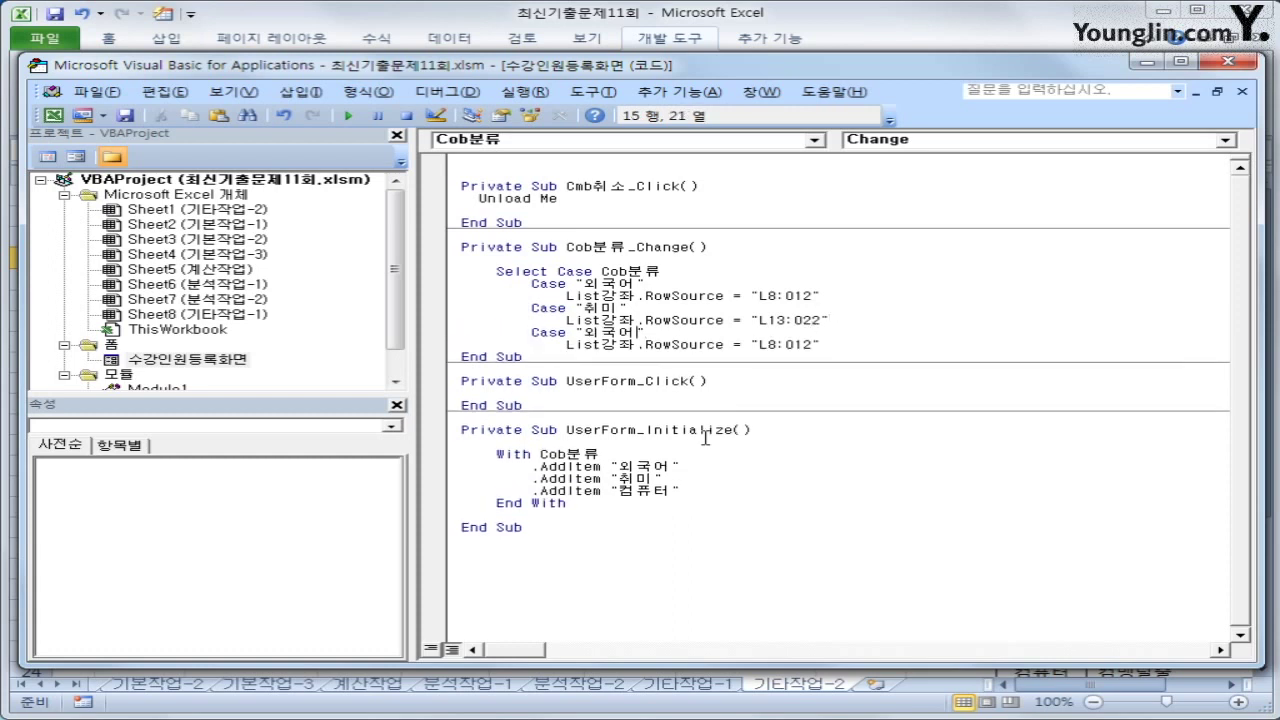
pyautogui.press('Left')
pyautogui.press('Left')
pyautogui.press('Left')
pyautogui.write('ㅋ컴퓨터')
pyautogui.press('Delete')
pyautogui.press('Delete')
pyautogui.press('Delete')
# - Set List강좌.RowSource in the "컴퓨터" case to "L23:O24"
pyautogui.press('End')
pyautogui.press('Left')
pyautogui.press('Left')
pyautogui.press('Left')
pyautogui.press('Left')
pyautogui.press('Left')
pyautogui.press('Delete')
pyautogui.write('23')
pyautogui.press('Right')
pyautogui.press('Right')
pyautogui.write('24')
pyautogui.press('Delete')
pyautogui.press('Delete')
# - Close the Select Case block in Cob분류_Change with an End Select line
pyautogui.press('Return')
pyautogui.press('BackSpace')
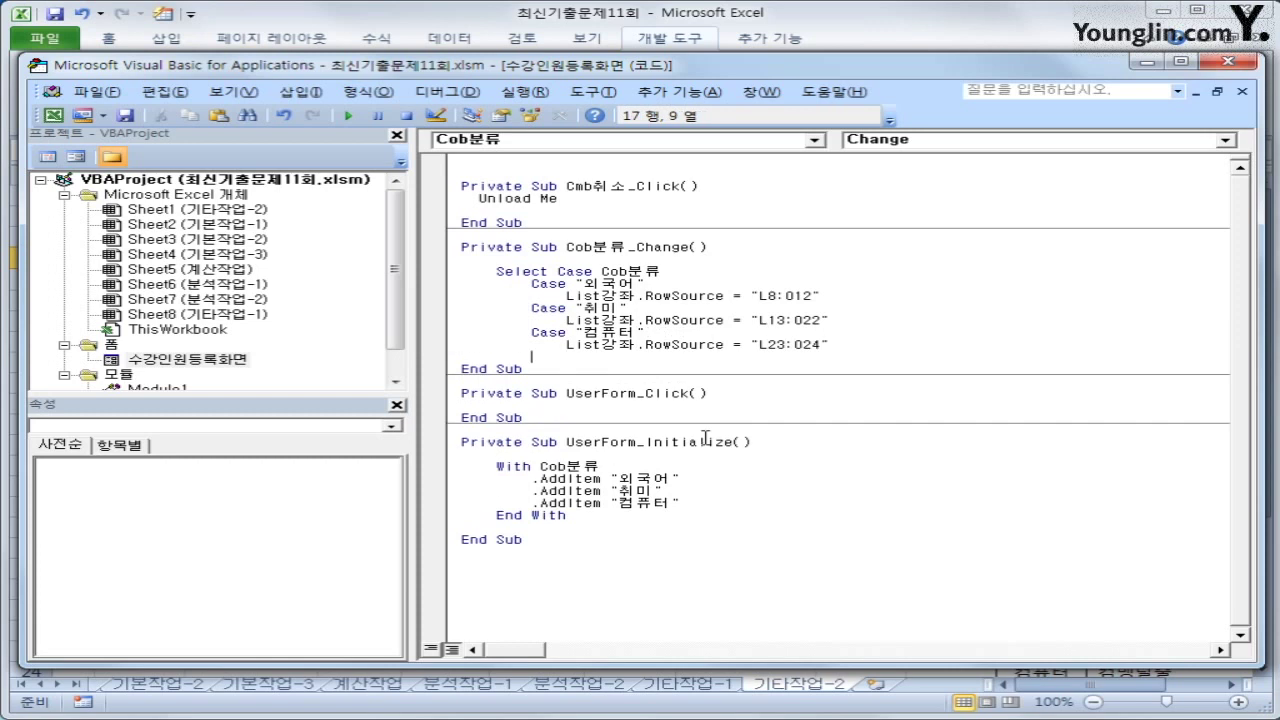
pyautogui.press('BackSpace')
pyautogui.write('end select')
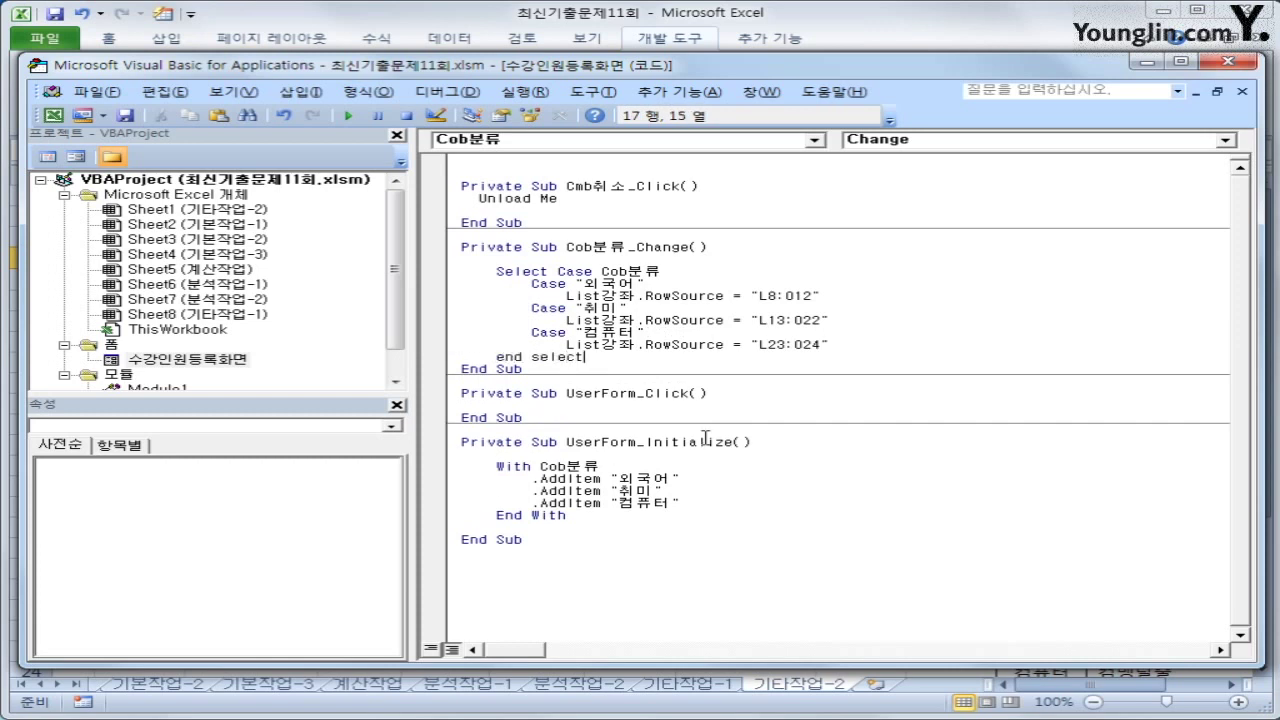
pyautogui.press('Return')
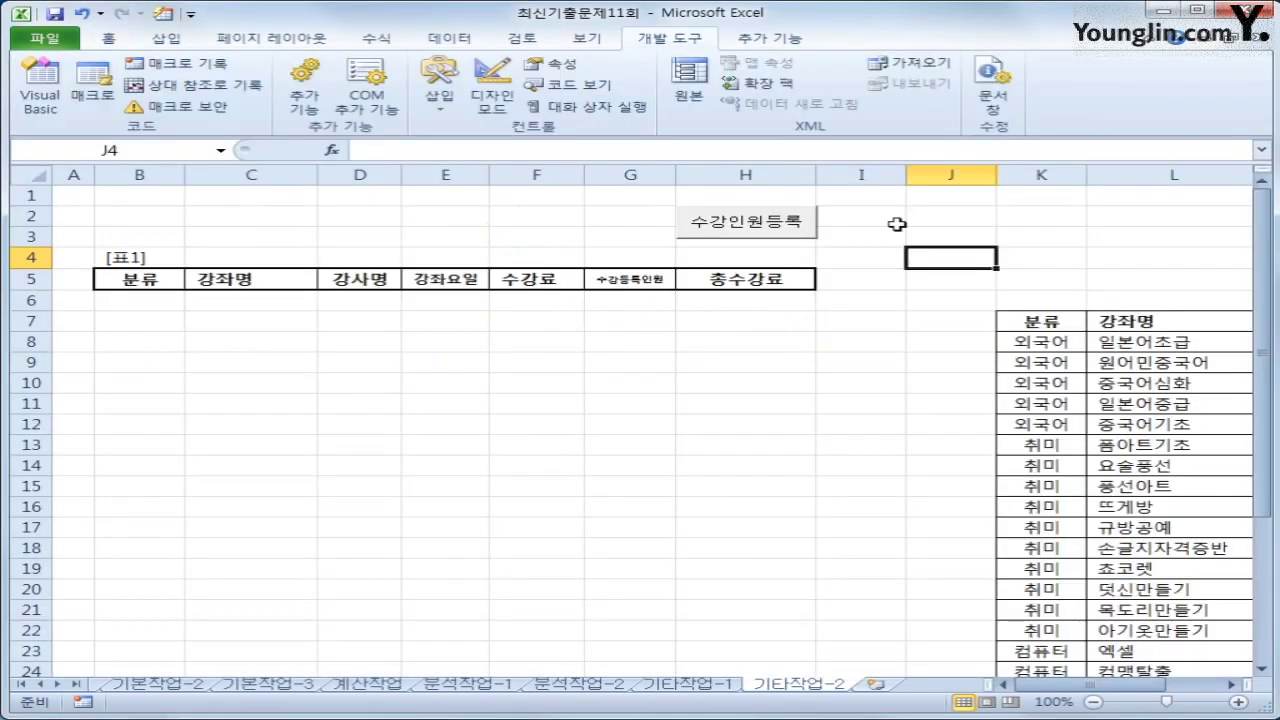
# - Open the form from the worksheet and test the course list by choosing 외국어, 취미 and 컴퓨터 as 분류
pyautogui.click(1221, 61)
pyautogui.click(716, 228)
pyautogui.click(553, 300)
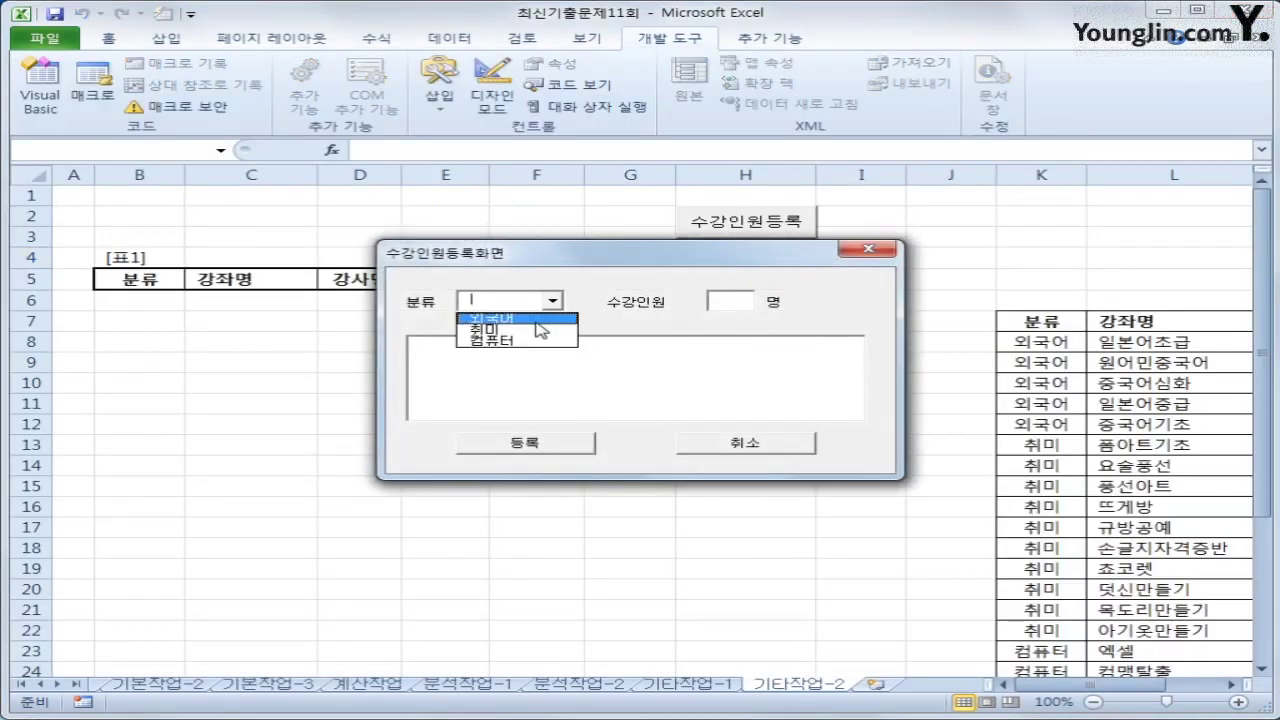
pyautogui.click(520, 322)
pyautogui.click(553, 300)
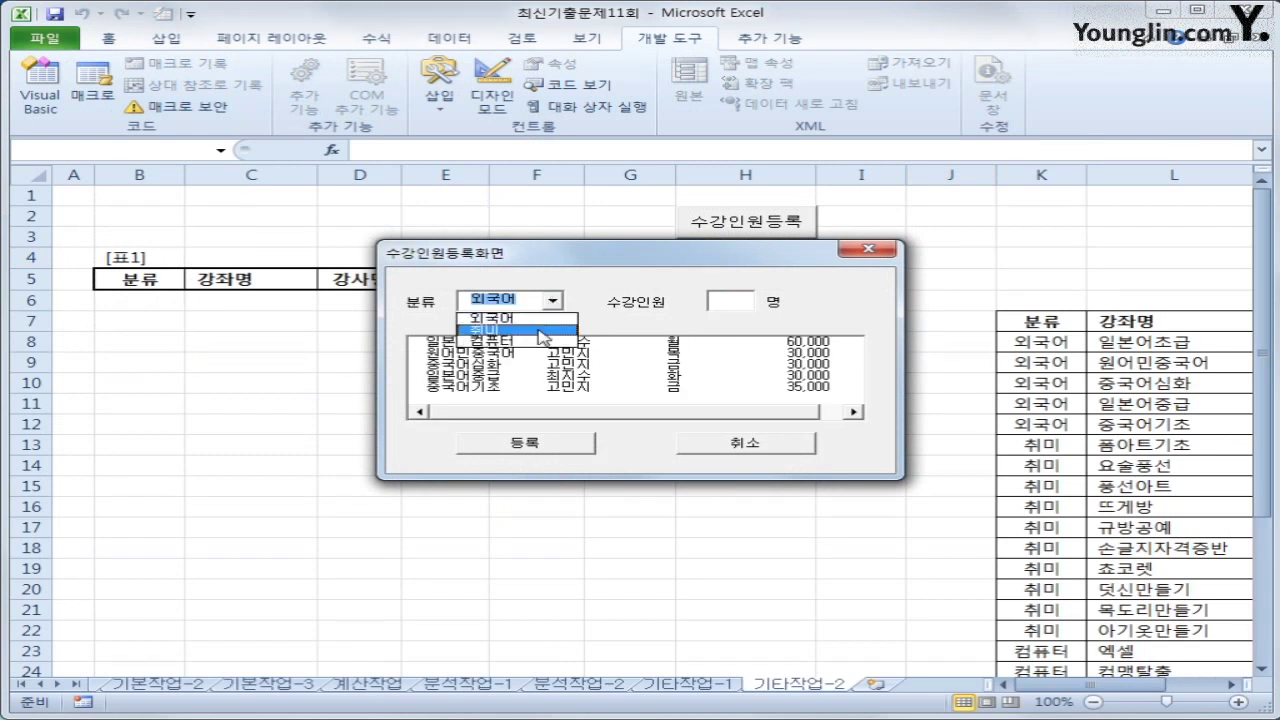
pyautogui.click(515, 331)
pyautogui.click(553, 300)
pyautogui.click(515, 341)
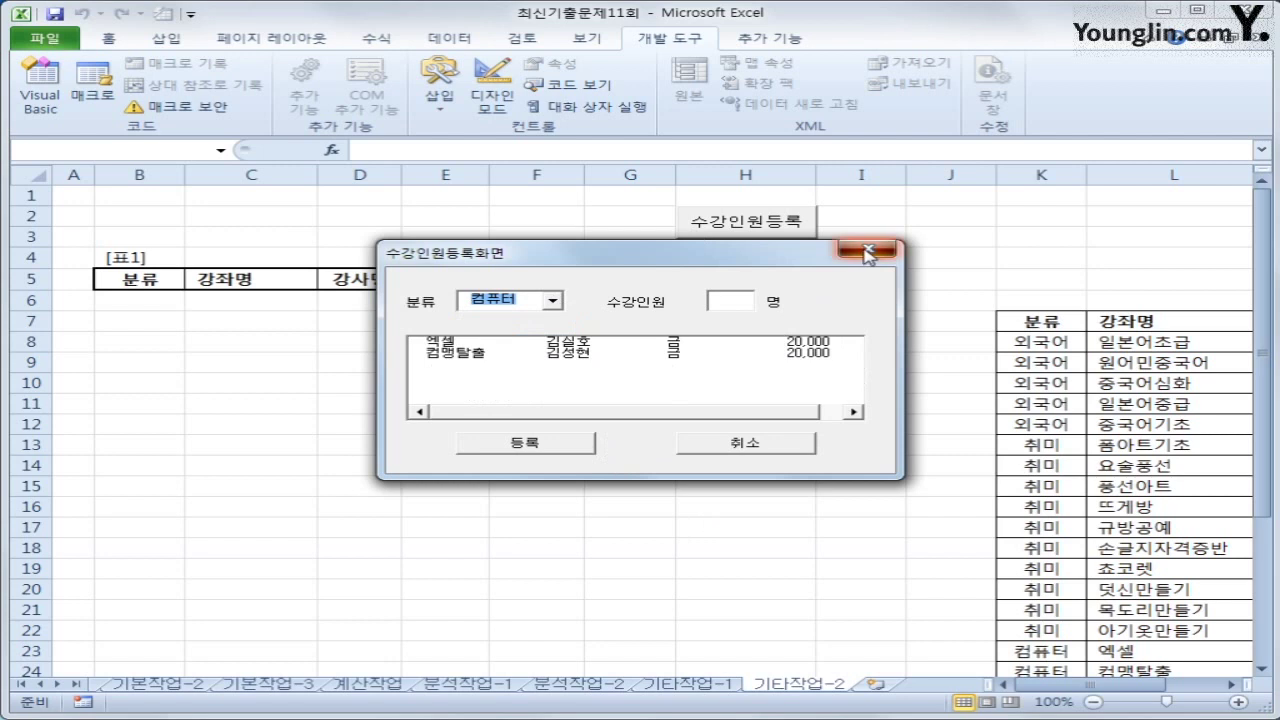
# - Move the form away from the [표1] table and select the 엑셀 course in its list
pyautogui.moveTo(752, 260); pyautogui.dragTo(1003, 263)
pyautogui.click(820, 346)
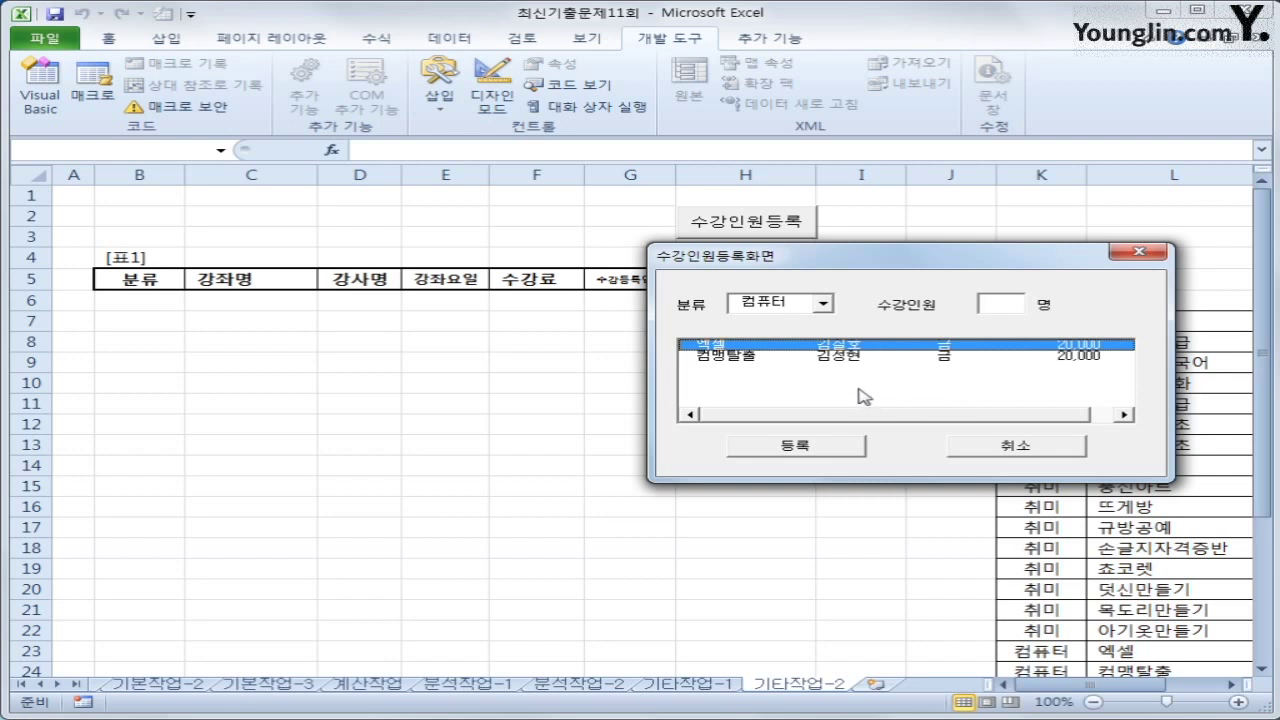
pyautogui.press('Tab')
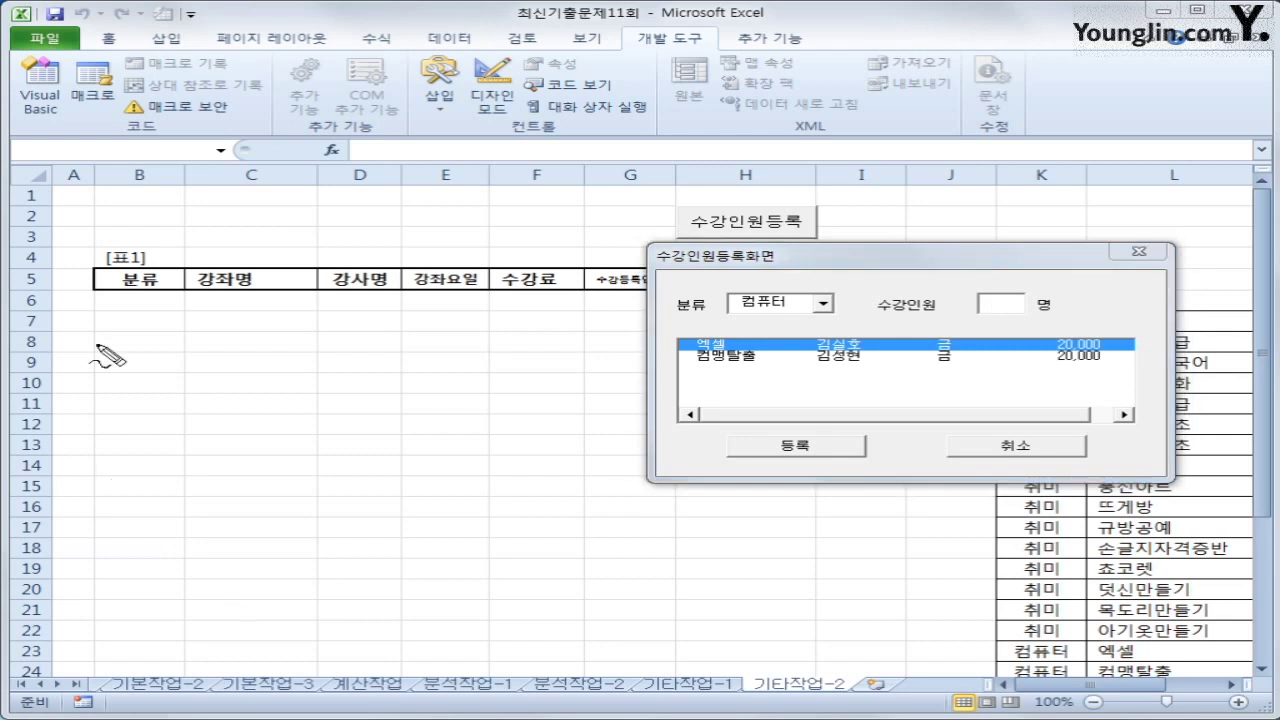
pyautogui.moveTo(171, 306)
pyautogui.mouseDown()
pyautogui.moveTo(166, 280)
pyautogui.moveTo(170, 312)
pyautogui.mouseUp()
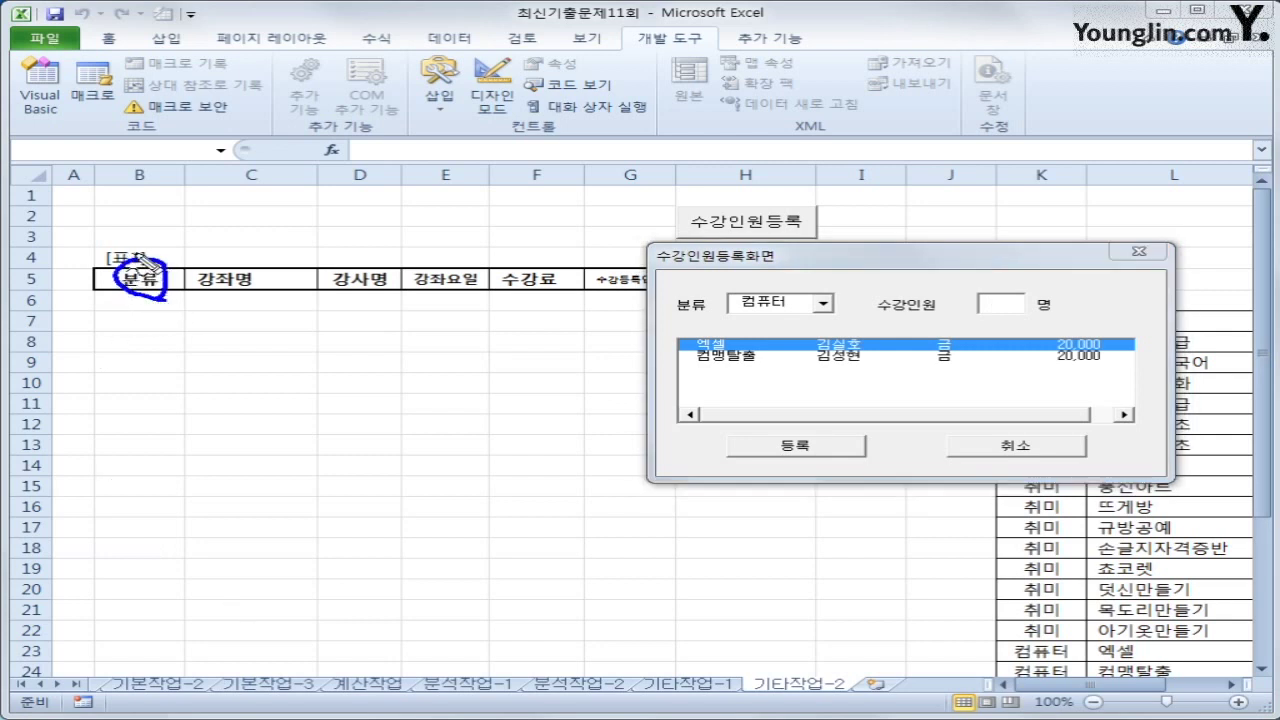
pyautogui.moveTo(118, 277); pyautogui.dragTo(94, 271)
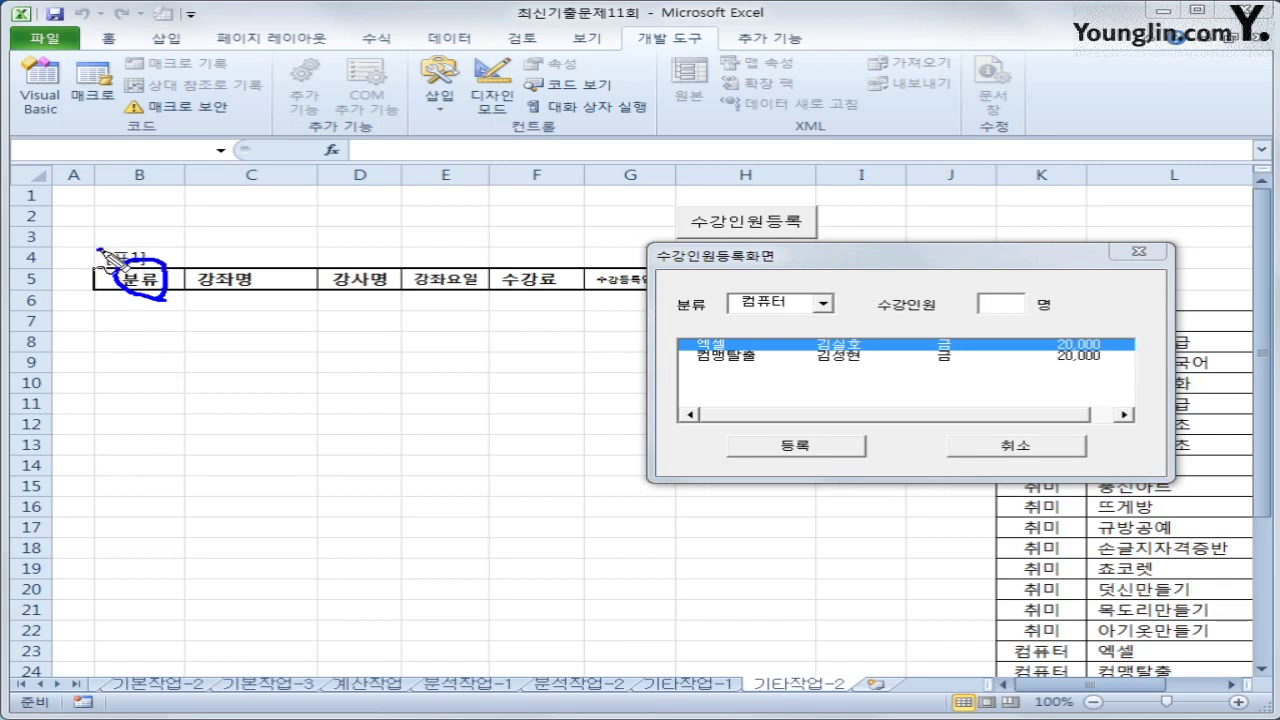
pyautogui.moveTo(190, 298)
pyautogui.mouseDown()
pyautogui.moveTo(132, 308)
pyautogui.moveTo(178, 256)
pyautogui.moveTo(180, 285)
pyautogui.moveTo(308, 297)
pyautogui.mouseUp()
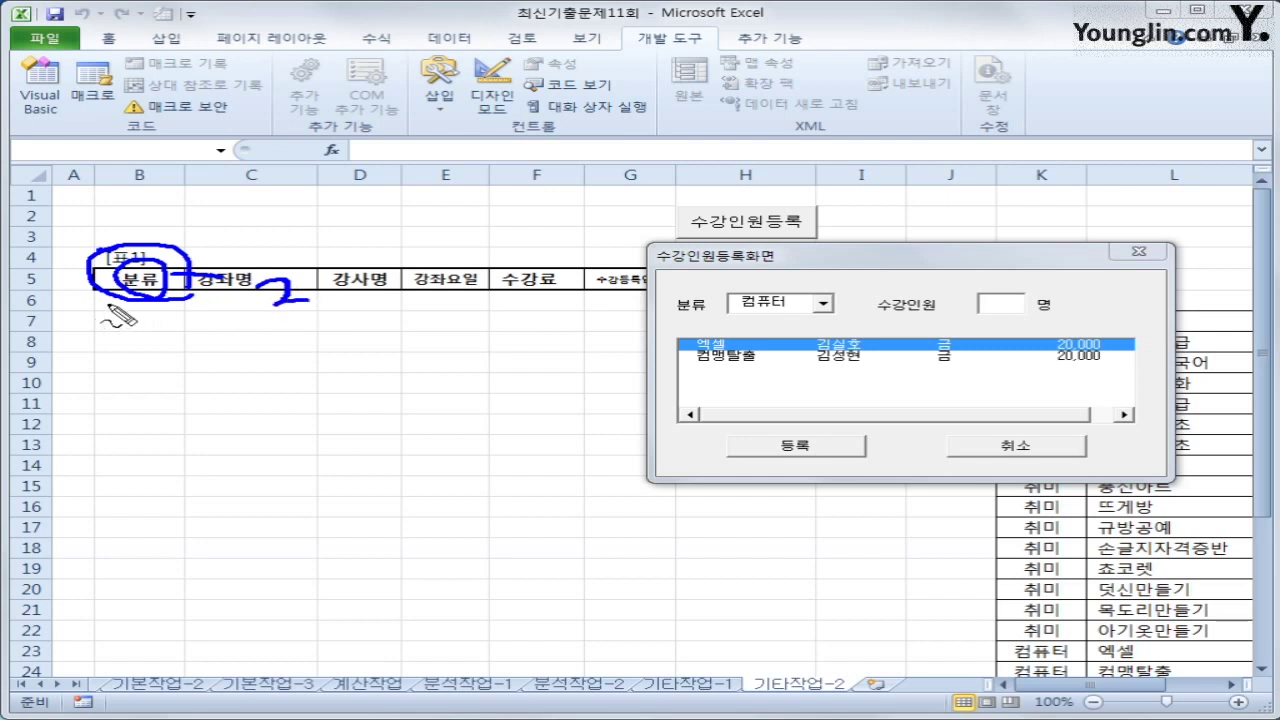
pyautogui.moveTo(302, 297)
pyautogui.mouseDown()
pyautogui.moveTo(430, 296)
pyautogui.moveTo(408, 298)
pyautogui.moveTo(404, 316)
pyautogui.mouseUp()
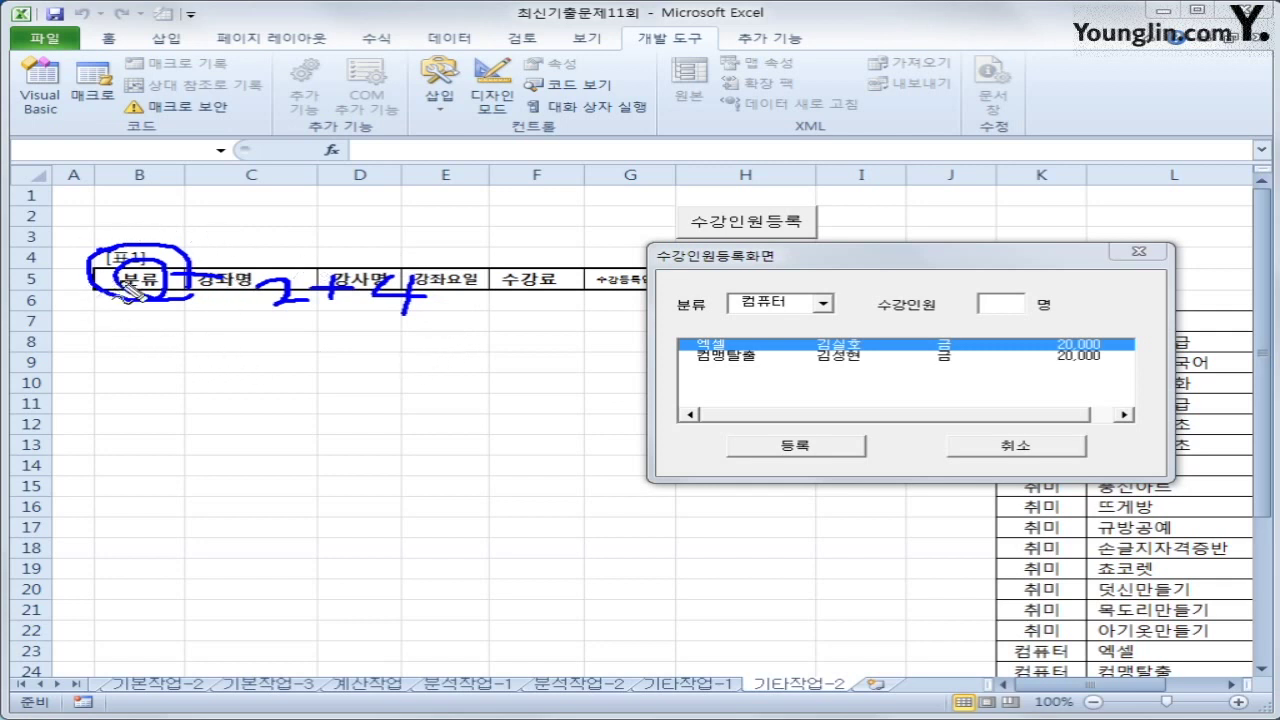
pyautogui.moveTo(237, 408)
pyautogui.mouseDown()
pyautogui.moveTo(284, 386)
pyautogui.moveTo(315, 401)
pyautogui.mouseUp()
pyautogui.moveTo(270, 360); pyautogui.dragTo(279, 368)
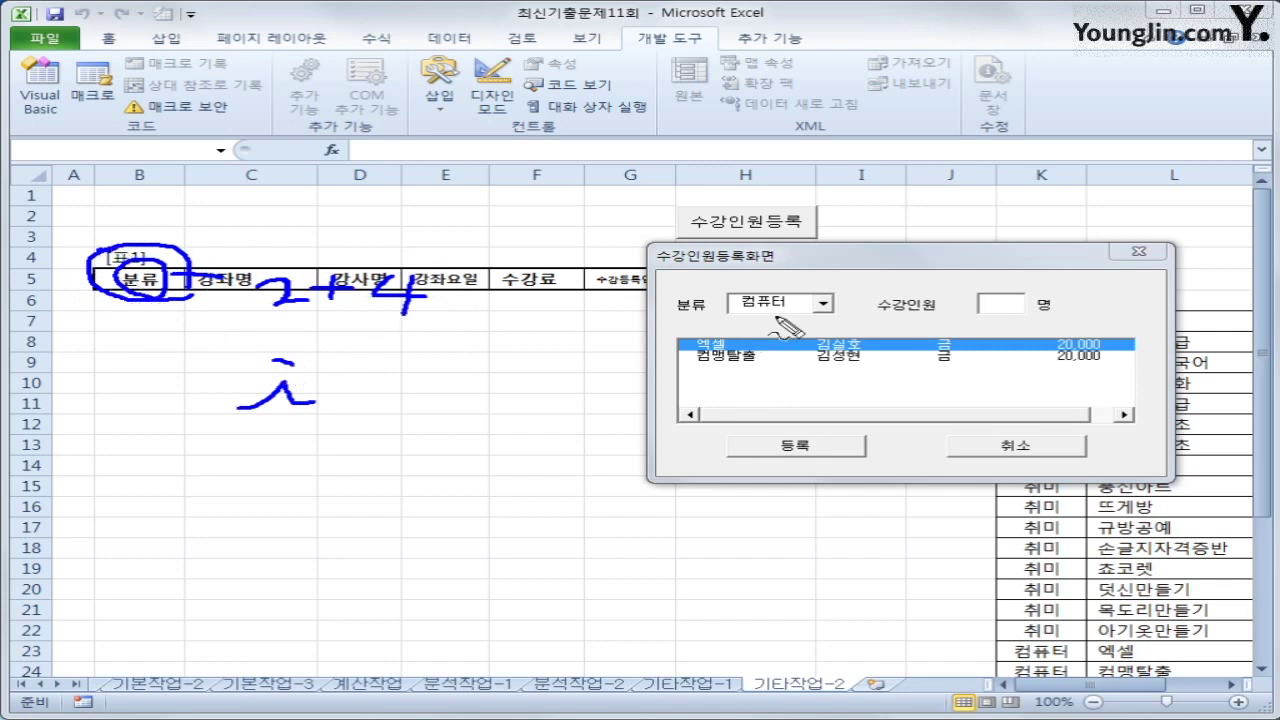
pyautogui.moveTo(790, 316)
pyautogui.mouseDown()
pyautogui.moveTo(812, 288)
pyautogui.moveTo(796, 318)
pyautogui.mouseUp()
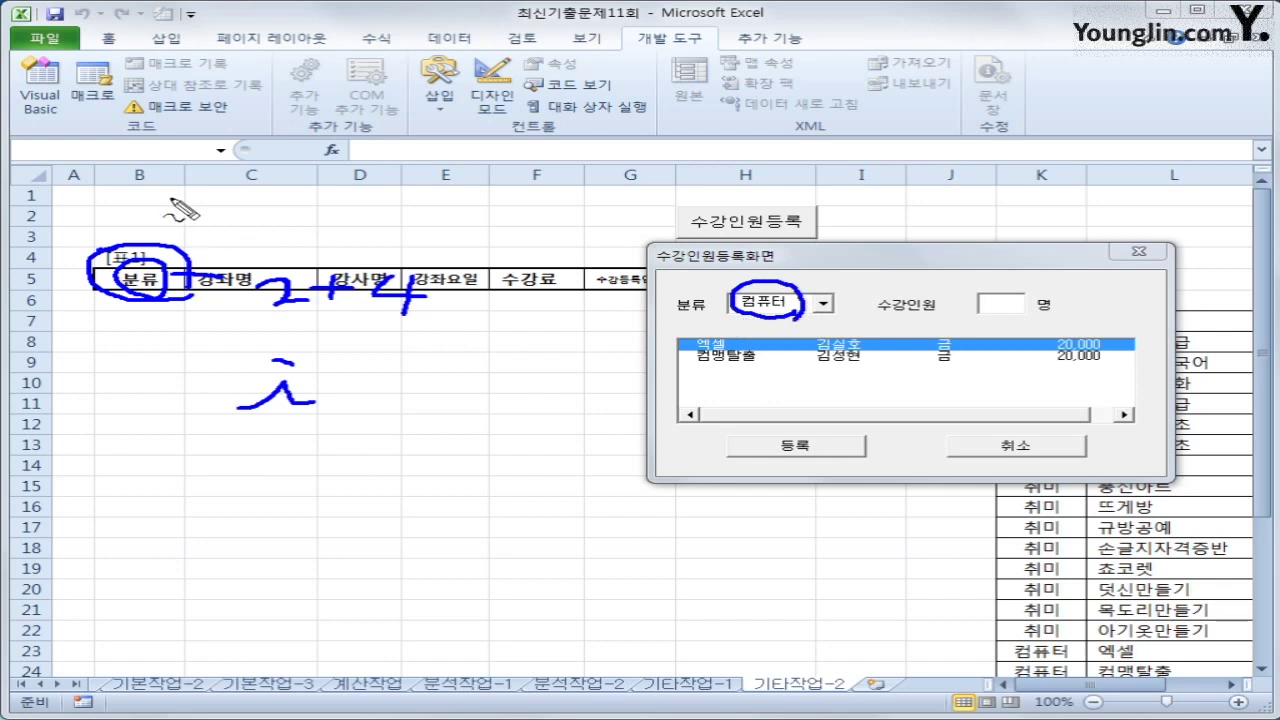
pyautogui.moveTo(155, 175); pyautogui.dragTo(147, 443)
pyautogui.moveTo(118, 192); pyautogui.dragTo(150, 208)
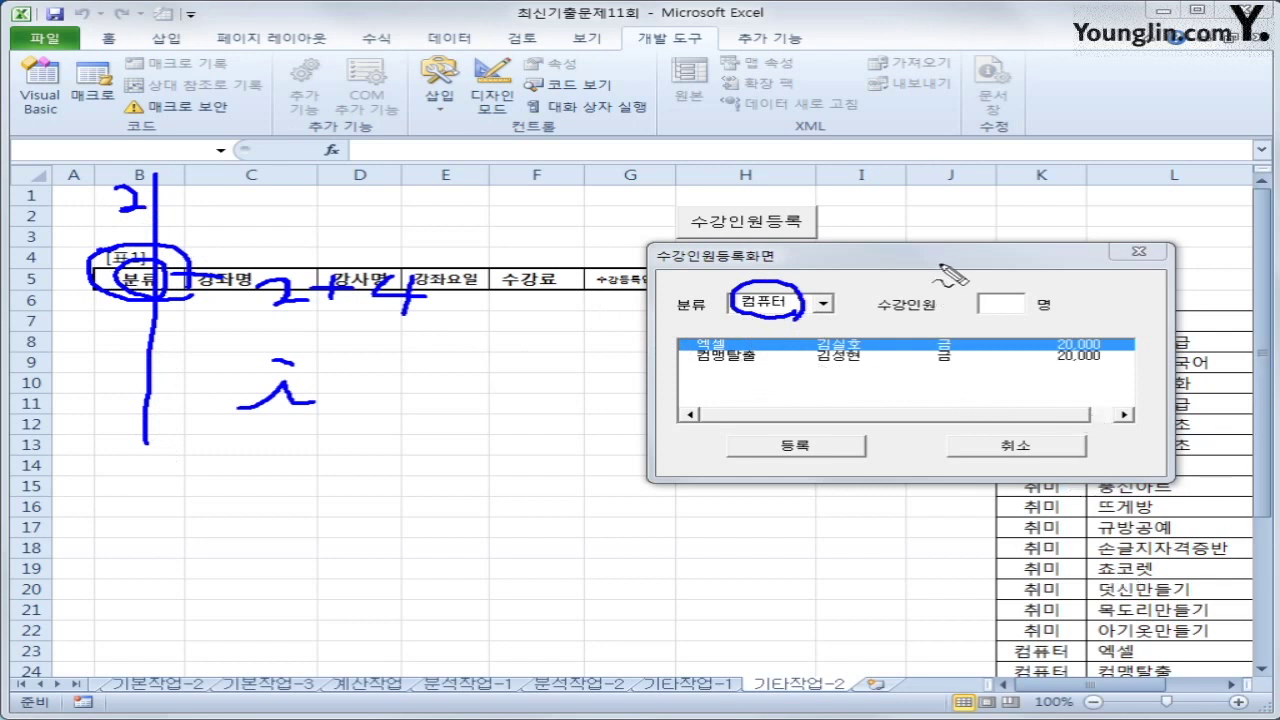
pyautogui.moveTo(1215, 628)
pyautogui.mouseDown()
pyautogui.moveTo(1060, 560)
pyautogui.moveTo(1252, 602)
pyautogui.moveTo(1222, 622)
pyautogui.mouseUp()
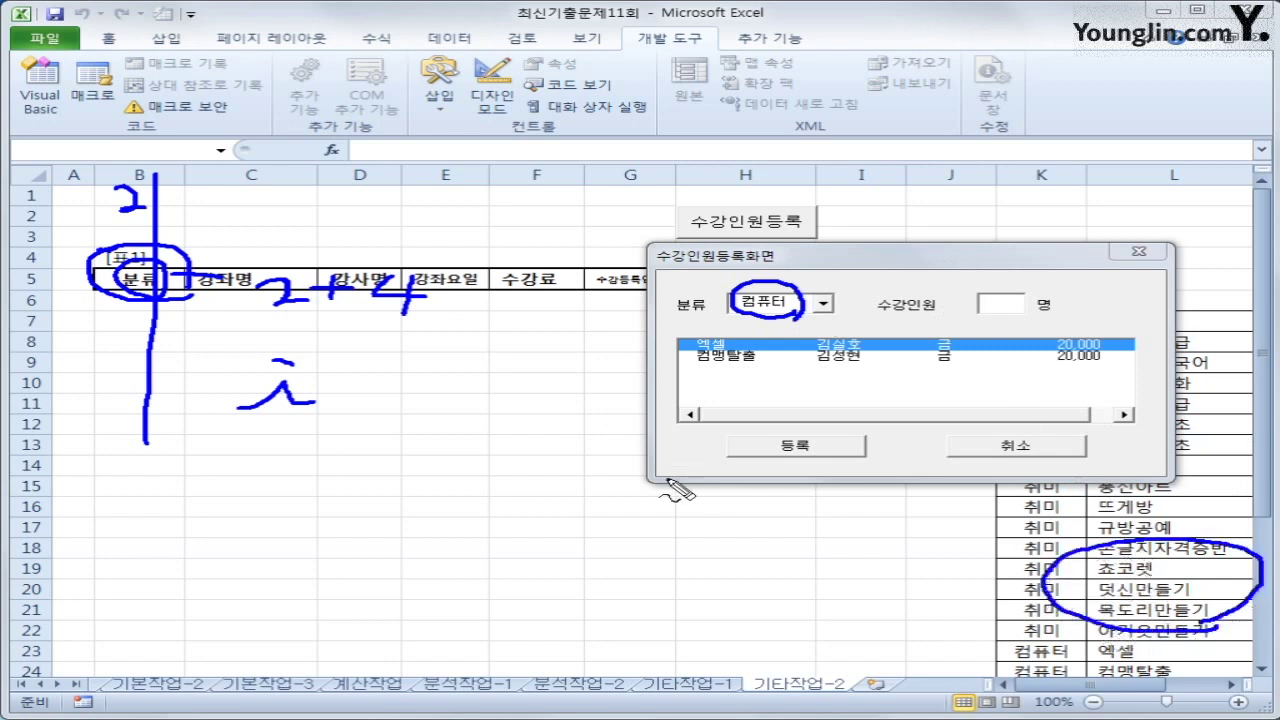
pyautogui.press('Escape')
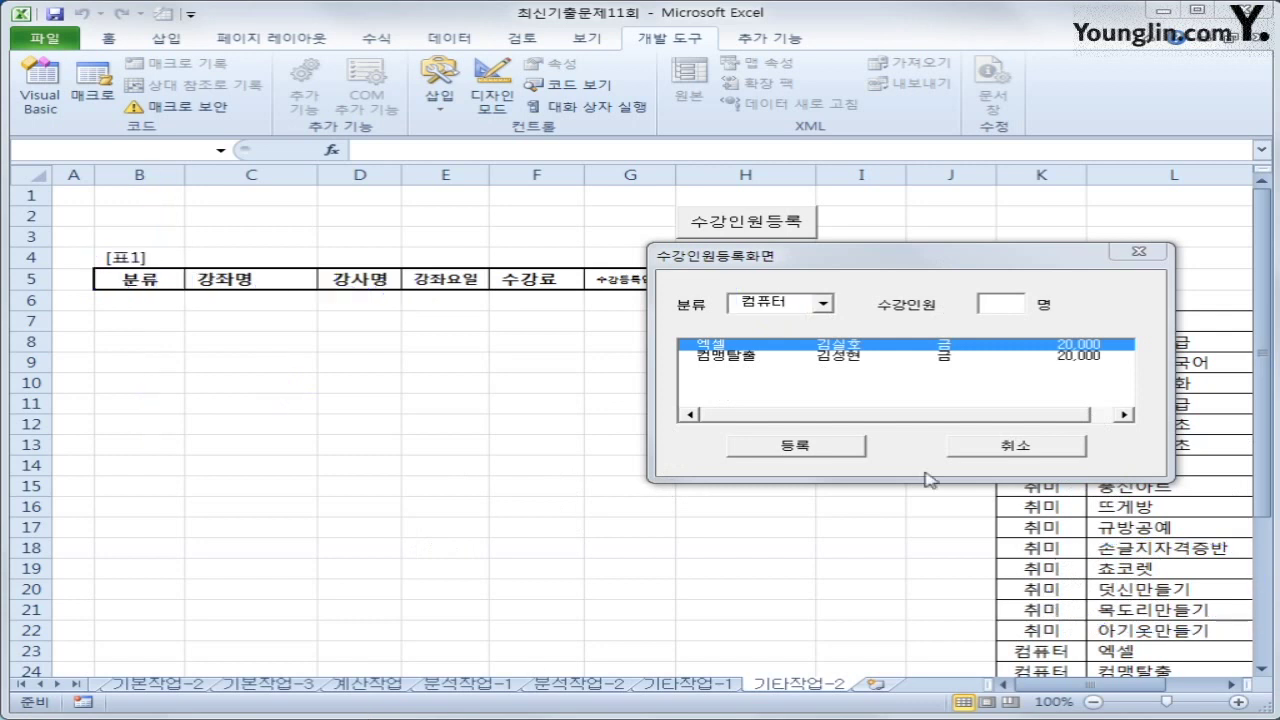
# - Close the registration form and examine the 강좌명 column of the course table, selecting cells L7:L18
pyautogui.click(1026, 440)
pyautogui.moveTo(1124, 688); pyautogui.dragTo(1183, 690)
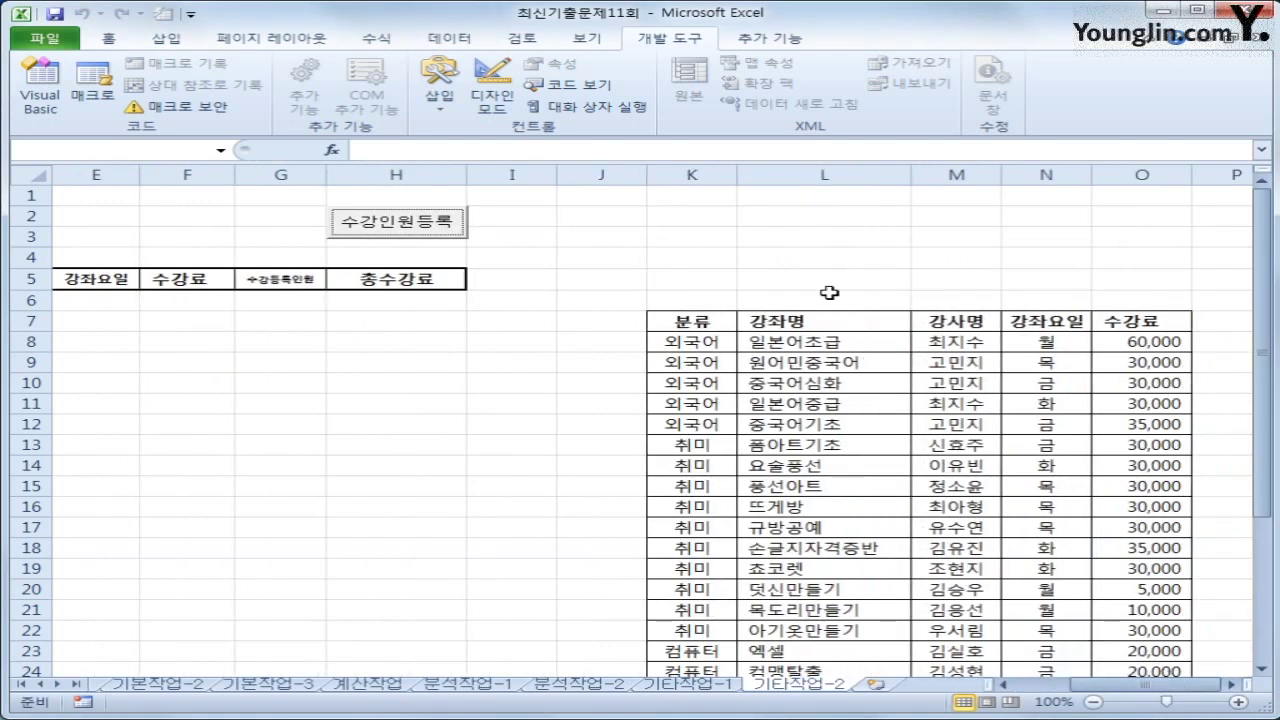
pyautogui.moveTo(797, 321); pyautogui.dragTo(797, 537)
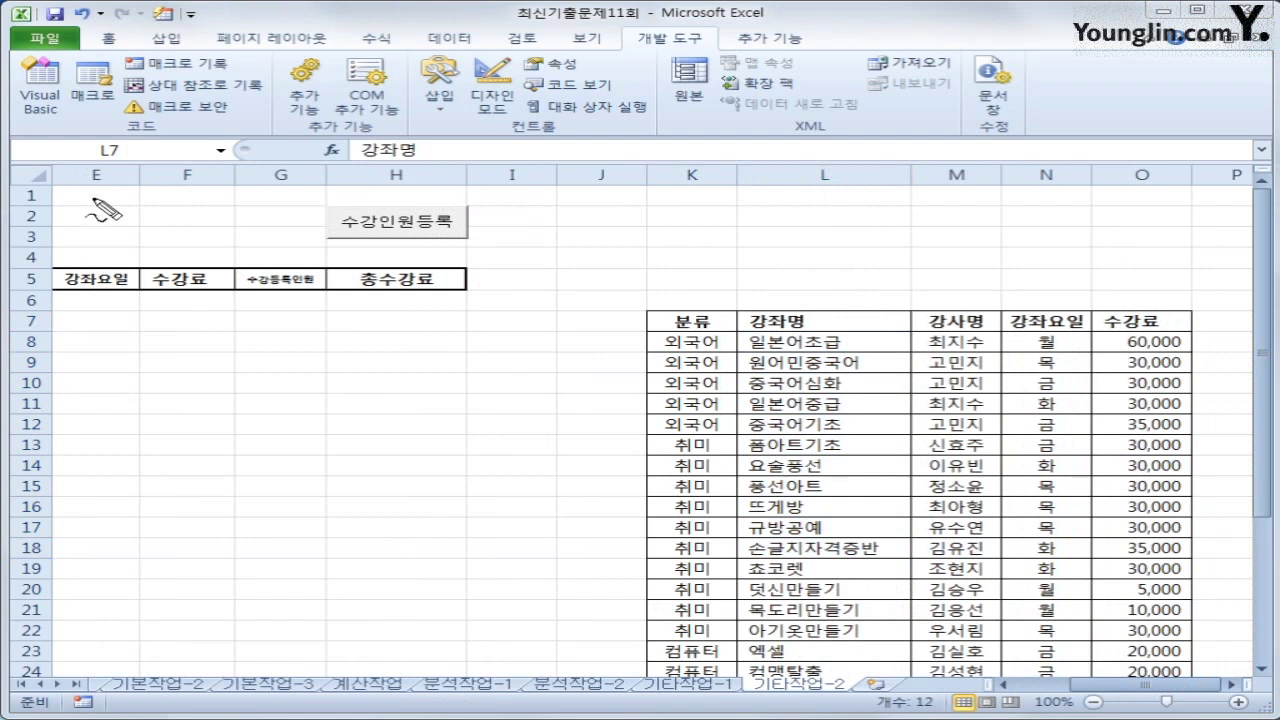
pyautogui.moveTo(94, 200)
pyautogui.mouseDown()
pyautogui.moveTo(97, 181)
pyautogui.moveTo(125, 222)
pyautogui.mouseUp()
pyautogui.moveTo(820, 202)
pyautogui.mouseDown()
pyautogui.moveTo(790, 238)
pyautogui.moveTo(860, 255)
pyautogui.mouseUp()
pyautogui.moveTo(950, 213)
pyautogui.mouseDown()
pyautogui.moveTo(943, 263)
pyautogui.moveTo(983, 236)
pyautogui.moveTo(966, 262)
pyautogui.mouseUp()
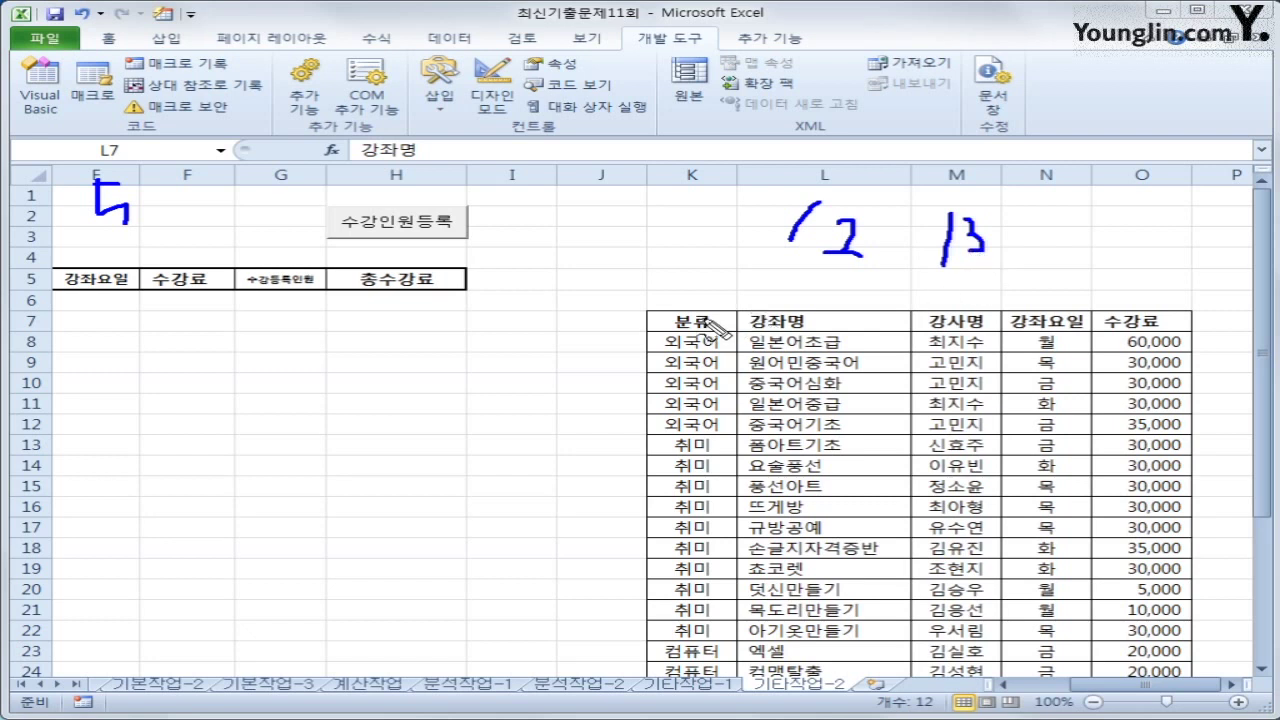
pyautogui.moveTo(1040, 233)
pyautogui.mouseDown()
pyautogui.moveTo(1034, 256)
pyautogui.moveTo(1088, 256)
pyautogui.moveTo(1070, 262)
pyautogui.mouseUp()
pyautogui.moveTo(1135, 226)
pyautogui.mouseDown()
pyautogui.moveTo(1122, 266)
pyautogui.moveTo(1148, 264)
pyautogui.moveTo(1185, 232)
pyautogui.moveTo(1180, 272)
pyautogui.mouseUp()
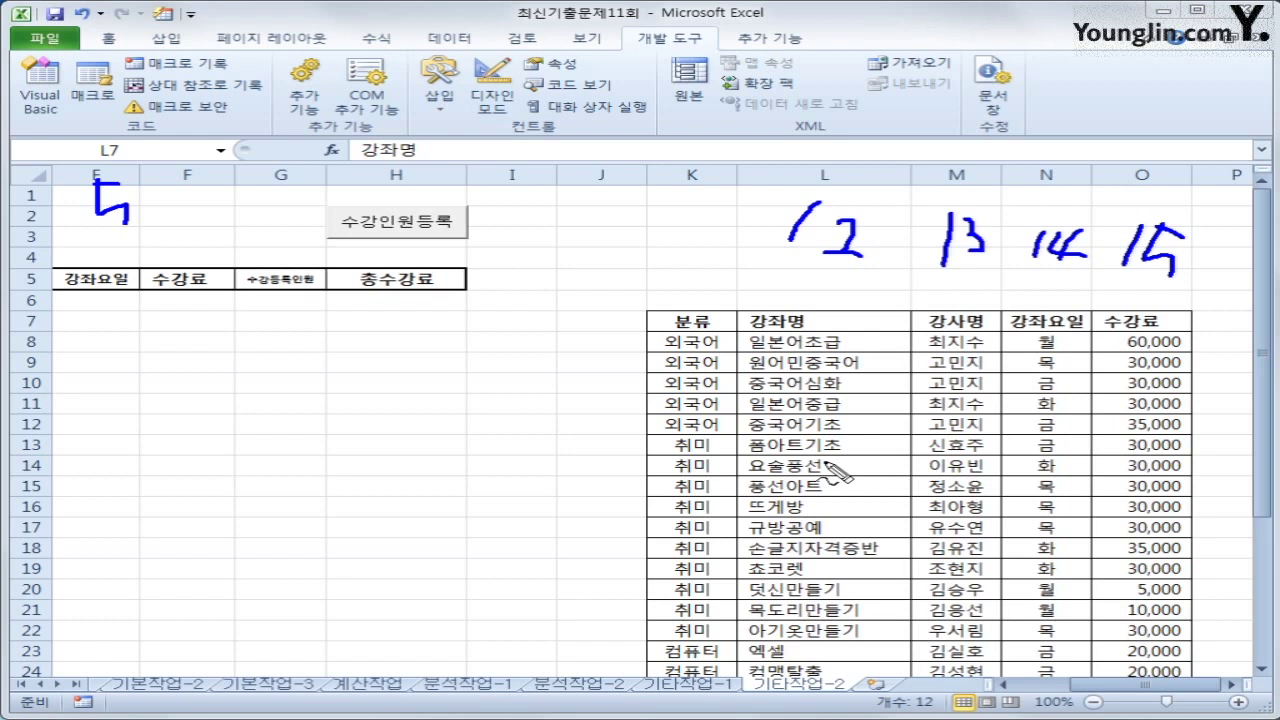
pyautogui.moveTo(712, 345)
pyautogui.mouseDown()
pyautogui.moveTo(655, 395)
pyautogui.moveTo(765, 425)
pyautogui.moveTo(695, 340)
pyautogui.mouseUp()
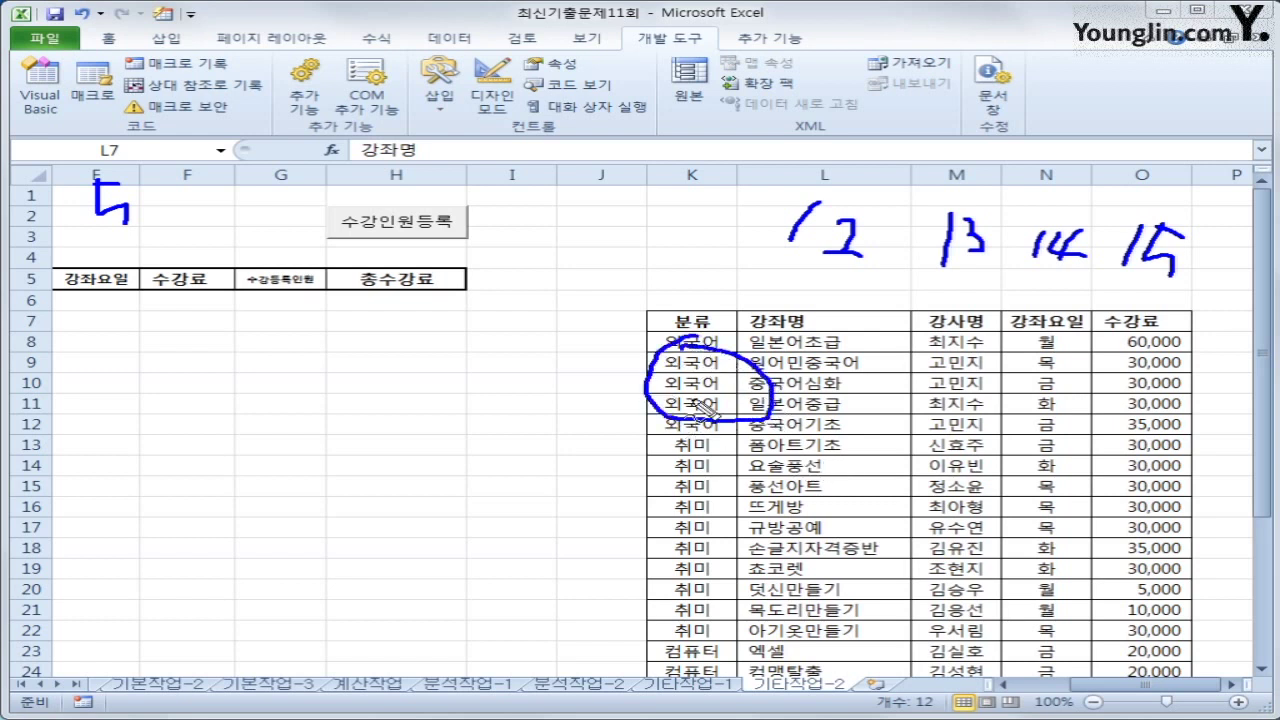
pyautogui.moveTo(740, 455)
pyautogui.mouseDown()
pyautogui.moveTo(630, 545)
pyautogui.moveTo(810, 600)
pyautogui.moveTo(705, 465)
pyautogui.mouseUp()
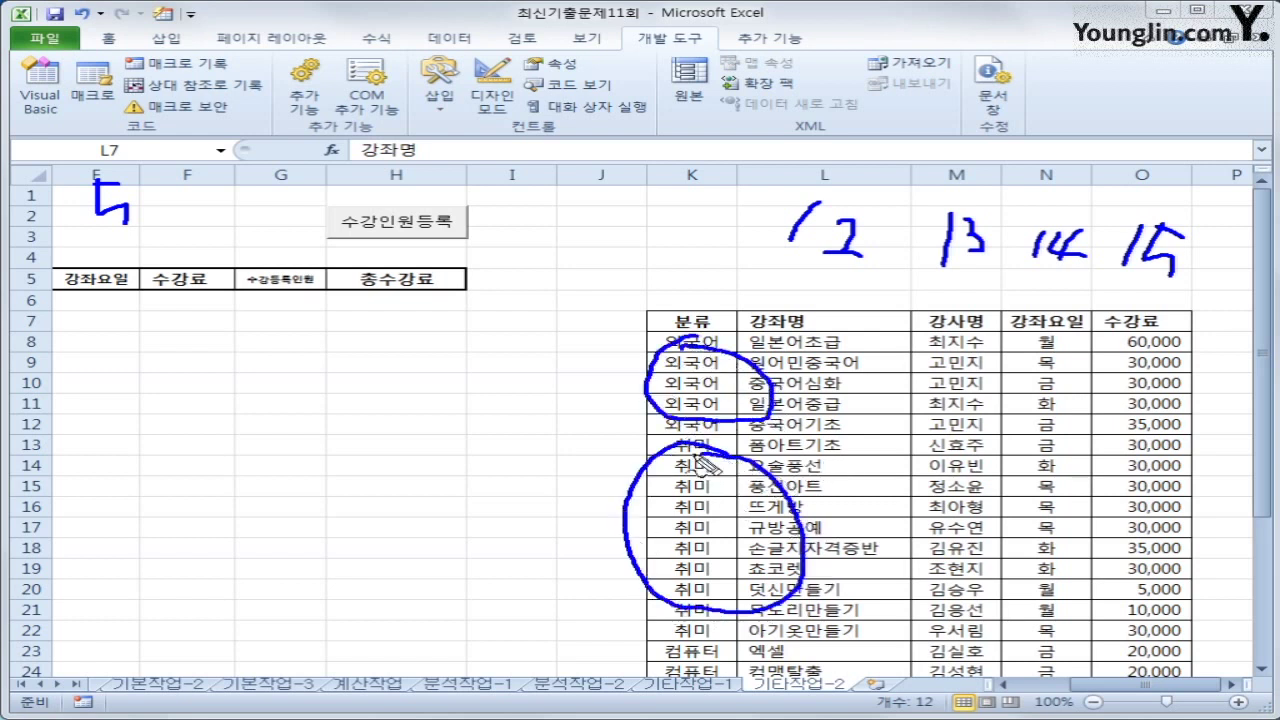
pyautogui.moveTo(740, 648)
pyautogui.mouseDown()
pyautogui.moveTo(758, 670)
pyautogui.moveTo(700, 670)
pyautogui.moveTo(738, 646)
pyautogui.mouseUp()
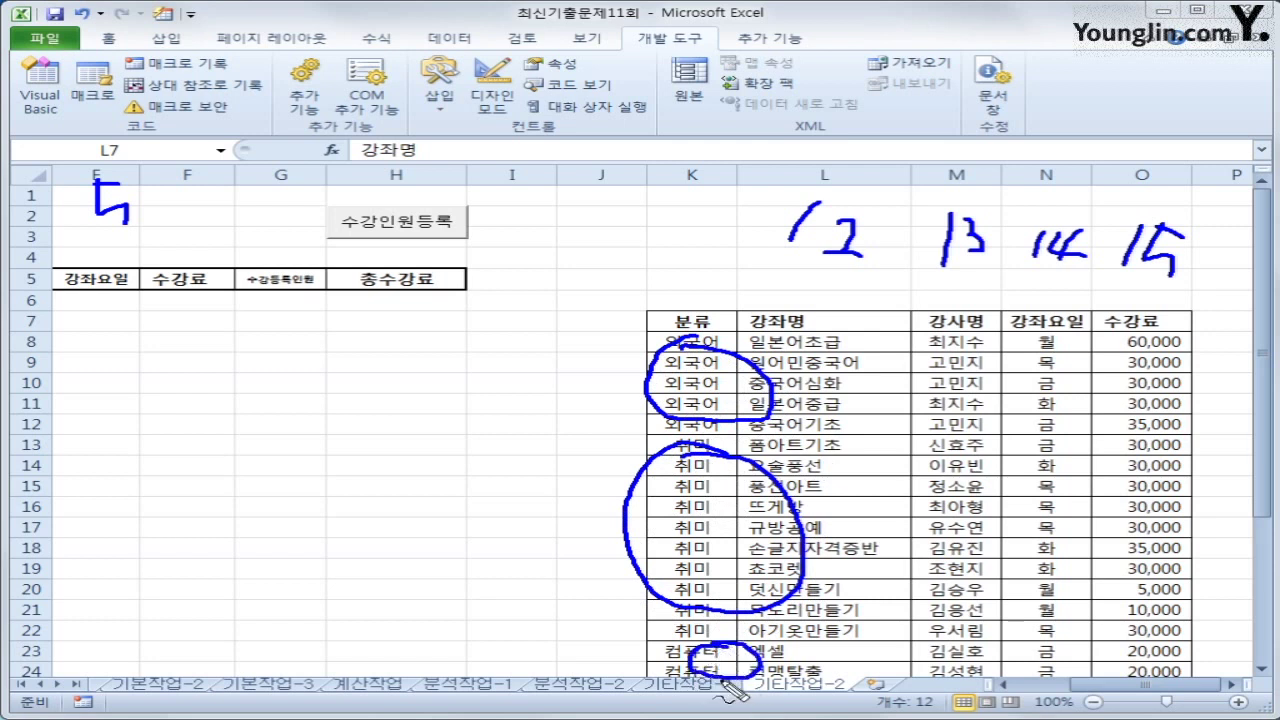
pyautogui.press('Escape')
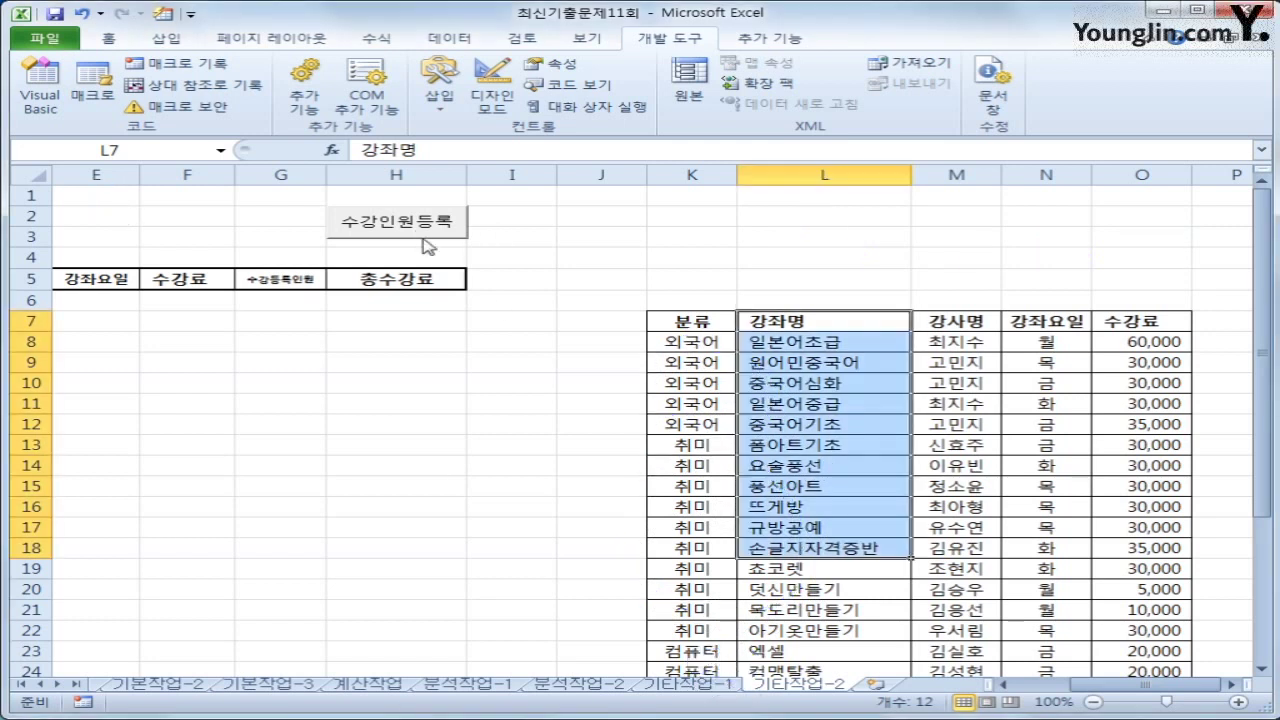
# - Reopen the registration form clear of the course table and select the first course listed for the 외국어 category
pyautogui.click(420, 241)
pyautogui.moveTo(578, 252); pyautogui.dragTo(281, 303)
pyautogui.click(249, 345)
pyautogui.click(230, 358)
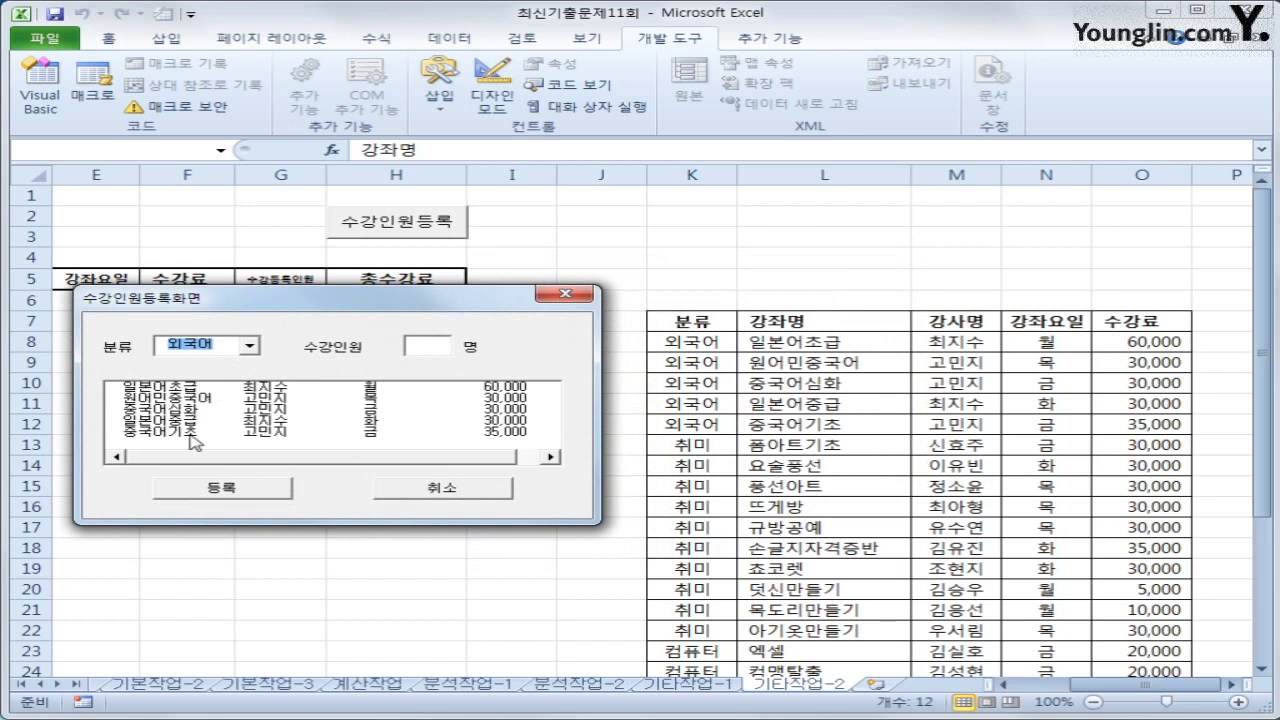
pyautogui.press('Tab')
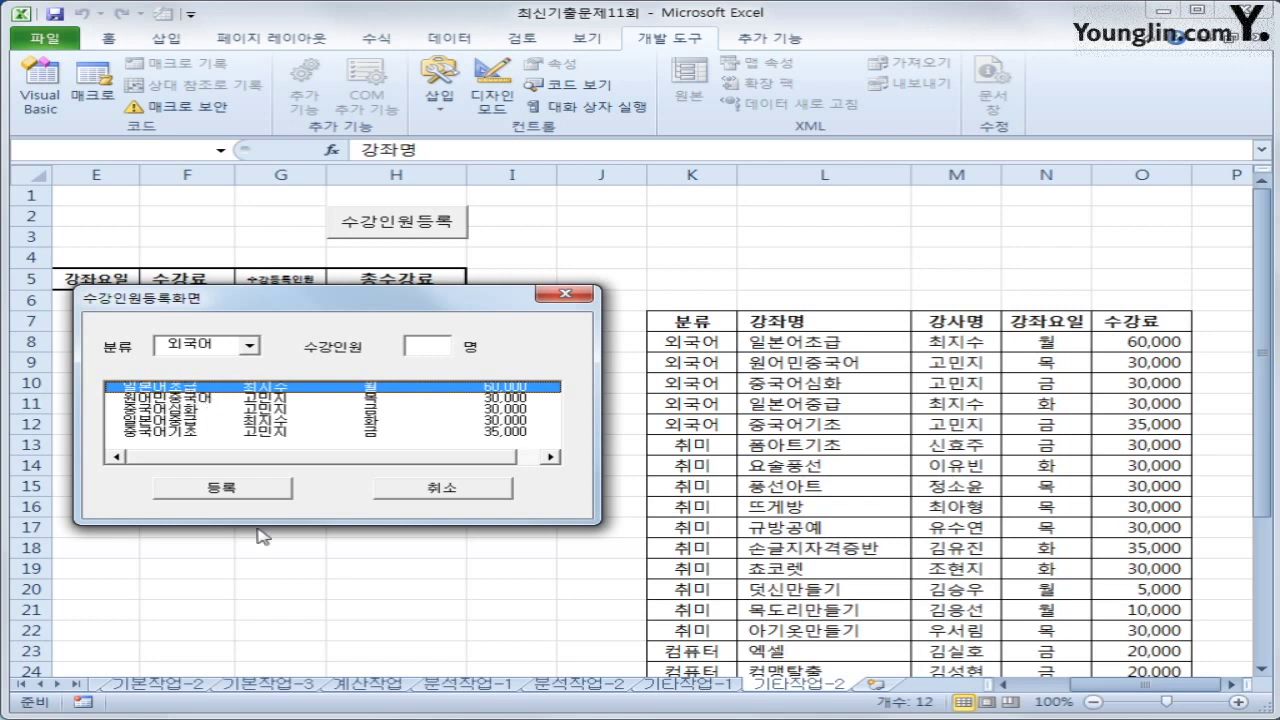
pyautogui.moveTo(248, 430)
pyautogui.mouseDown()
pyautogui.moveTo(215, 420)
pyautogui.moveTo(205, 395)
pyautogui.moveTo(240, 385)
pyautogui.moveTo(225, 405)
pyautogui.moveTo(313, 367)
pyautogui.mouseUp()
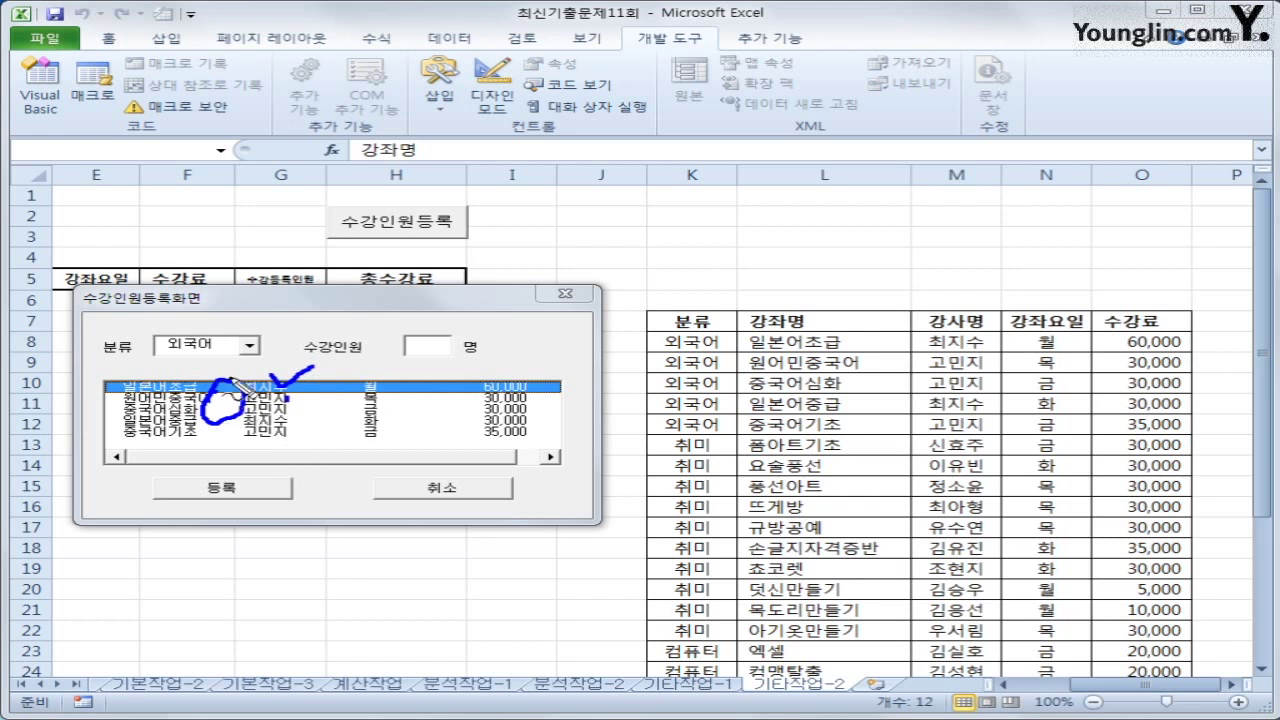
pyautogui.moveTo(240, 383)
pyautogui.mouseDown()
pyautogui.moveTo(215, 420)
pyautogui.moveTo(258, 402)
pyautogui.moveTo(246, 378)
pyautogui.mouseUp()
pyautogui.moveTo(643, 340)
pyautogui.mouseDown()
pyautogui.moveTo(1195, 352)
pyautogui.moveTo(1188, 338)
pyautogui.moveTo(710, 322)
pyautogui.moveTo(640, 350)
pyautogui.moveTo(42, 348)
pyautogui.mouseUp()
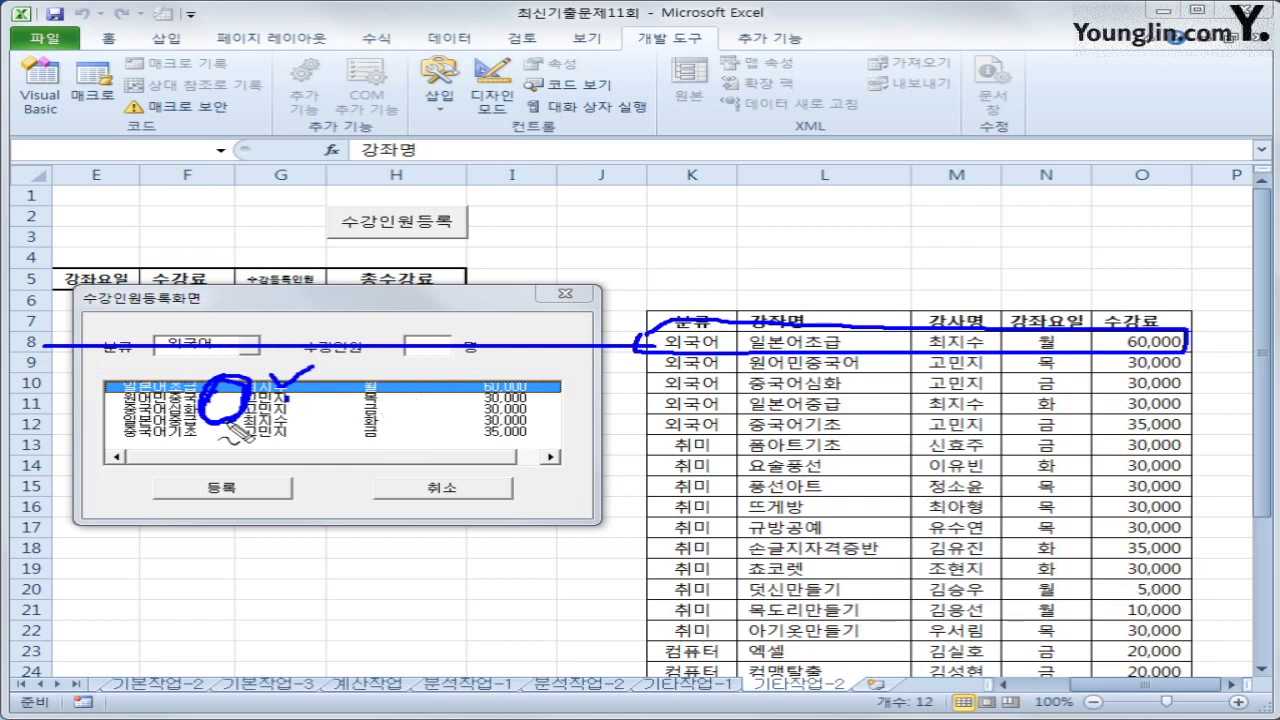
pyautogui.moveTo(262, 358)
pyautogui.mouseDown()
pyautogui.moveTo(158, 362)
pyautogui.moveTo(258, 348)
pyautogui.mouseUp()
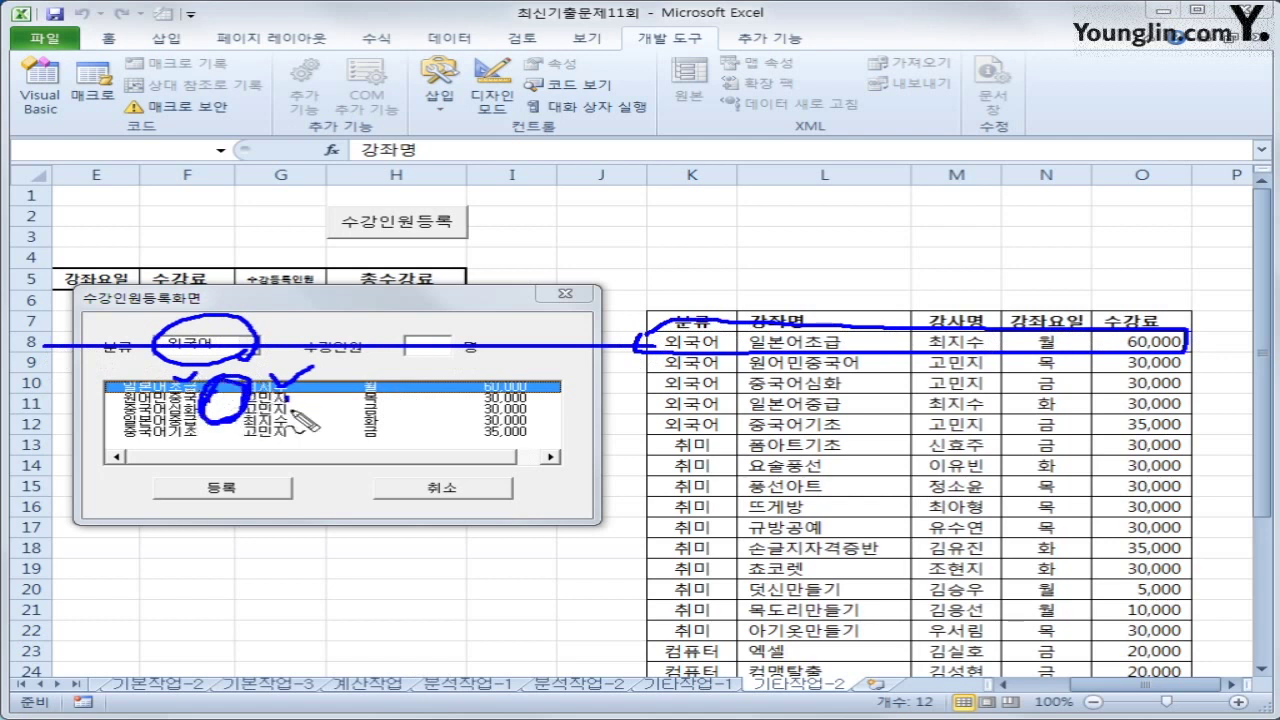
pyautogui.moveTo(290, 409)
pyautogui.mouseDown()
pyautogui.moveTo(340, 395)
pyautogui.moveTo(350, 410)
pyautogui.moveTo(395, 380)
pyautogui.moveTo(362, 410)
pyautogui.mouseUp()
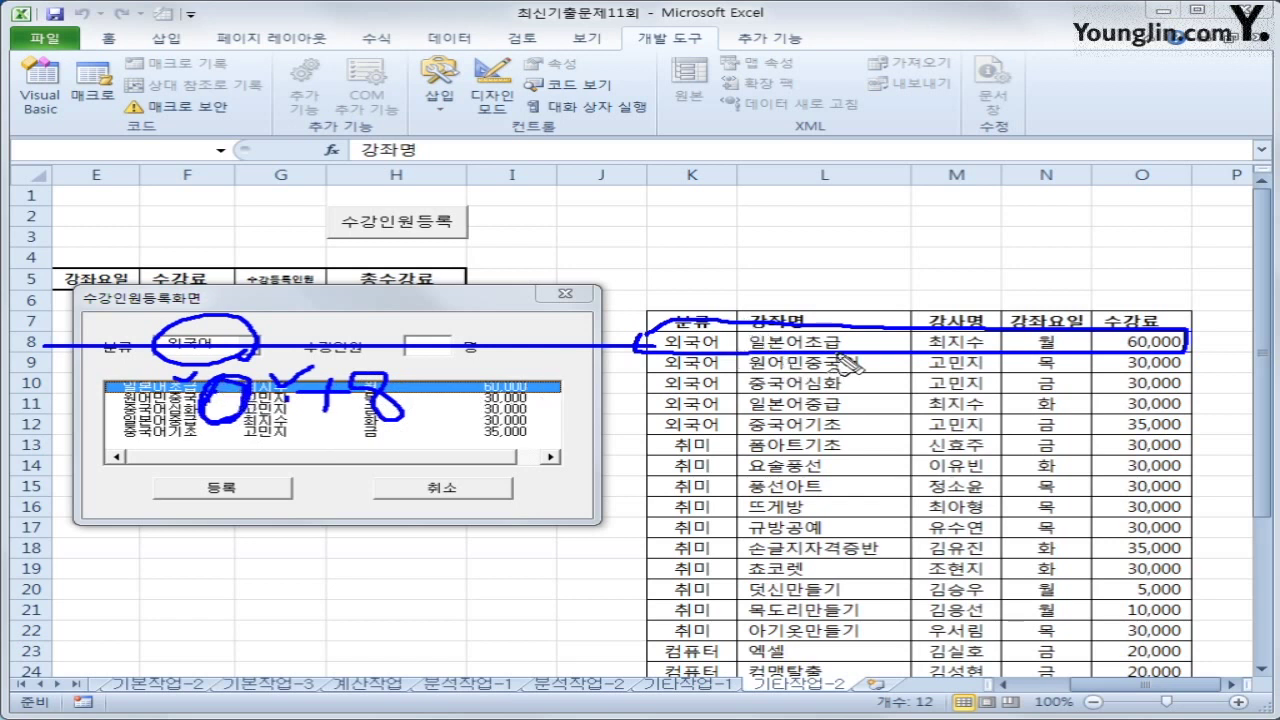
pyautogui.moveTo(746, 346); pyautogui.dragTo(838, 340)
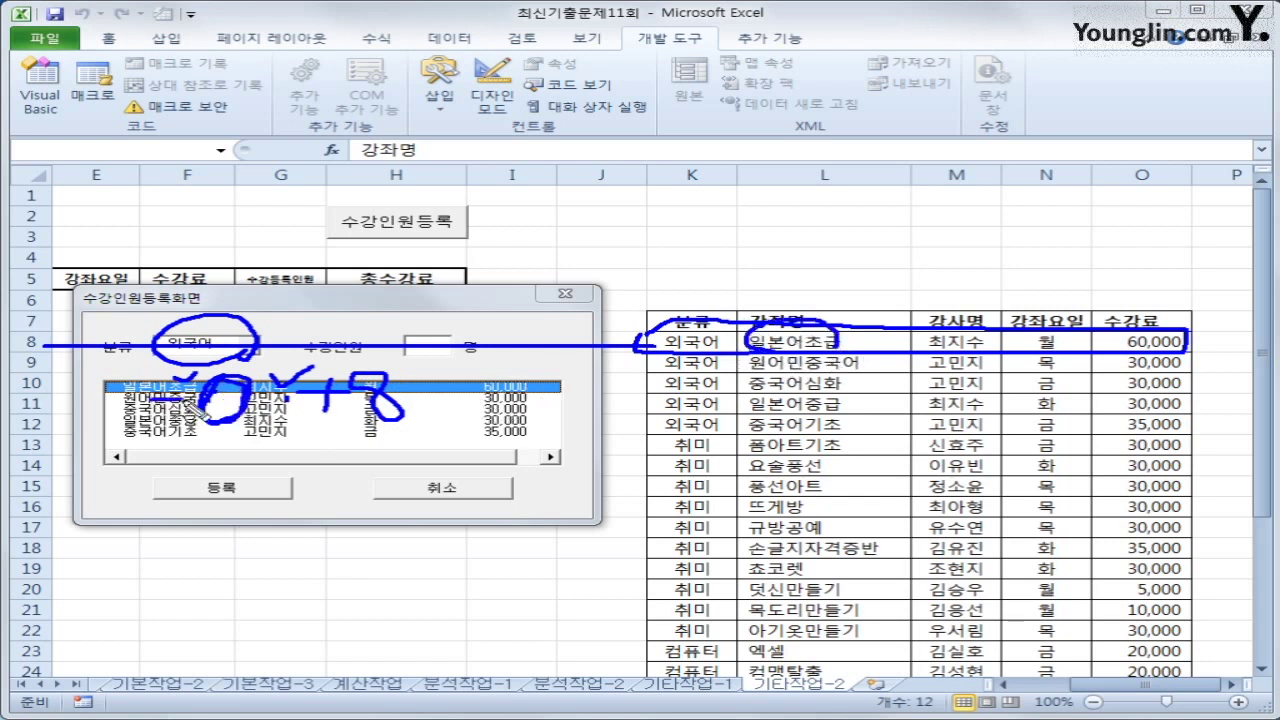
pyautogui.moveTo(268, 436); pyautogui.dragTo(305, 436)
pyautogui.moveTo(273, 418)
pyautogui.mouseDown()
pyautogui.moveTo(273, 450)
pyautogui.moveTo(322, 430)
pyautogui.mouseUp()
pyautogui.moveTo(306, 416); pyautogui.dragTo(306, 458)
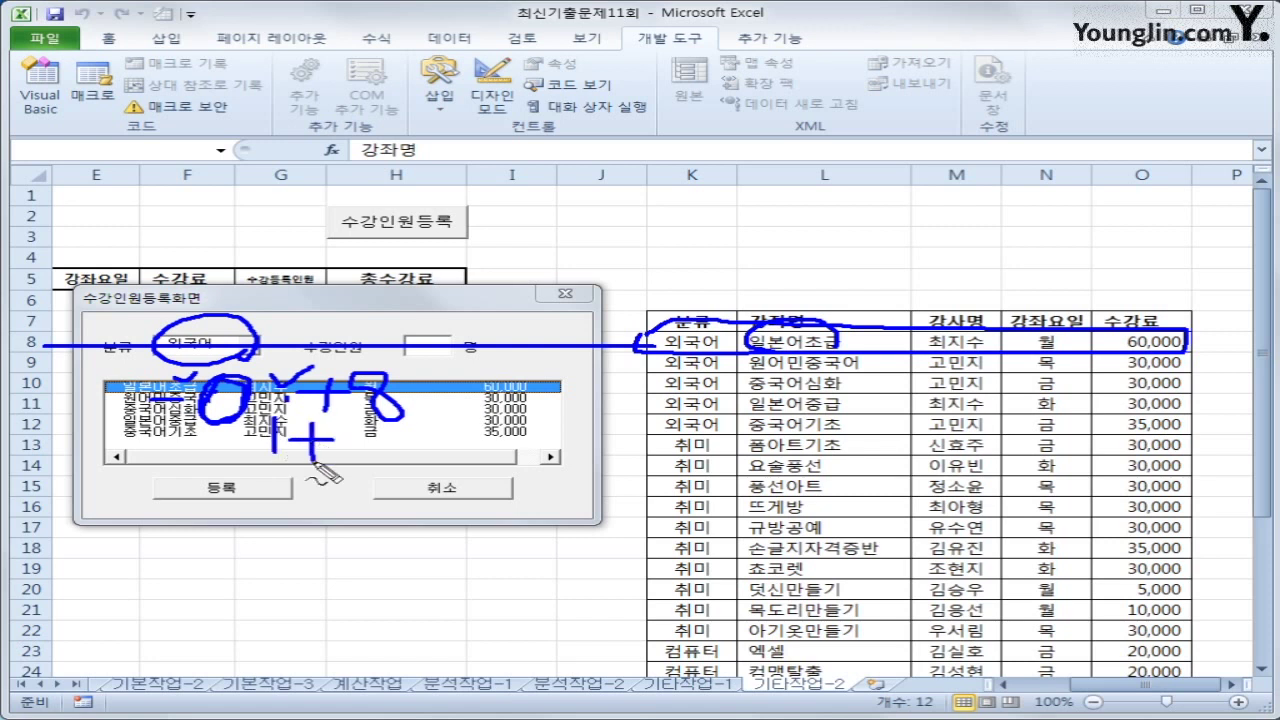
pyautogui.moveTo(395, 410)
pyautogui.mouseDown()
pyautogui.moveTo(410, 466)
pyautogui.moveTo(365, 440)
pyautogui.mouseUp()
pyautogui.moveTo(697, 372)
pyautogui.mouseDown()
pyautogui.moveTo(745, 378)
pyautogui.moveTo(662, 362)
pyautogui.mouseUp()
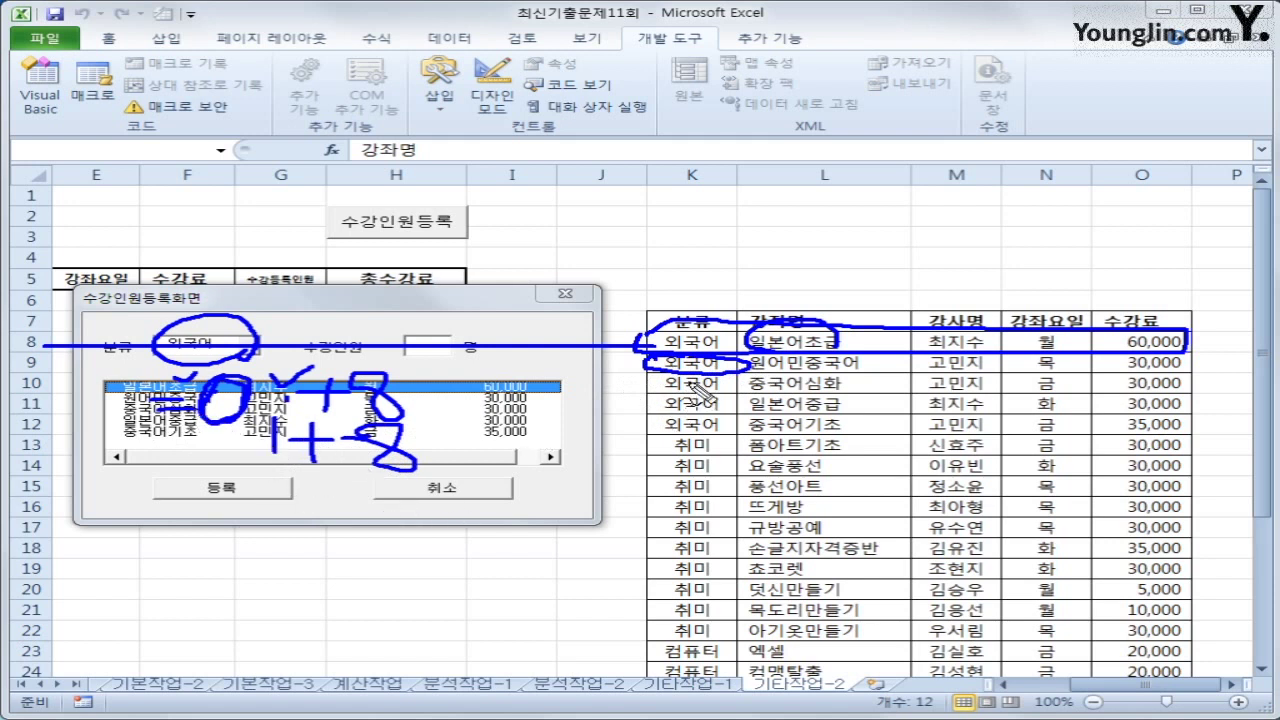
pyautogui.moveTo(690, 380); pyautogui.dragTo(885, 398)
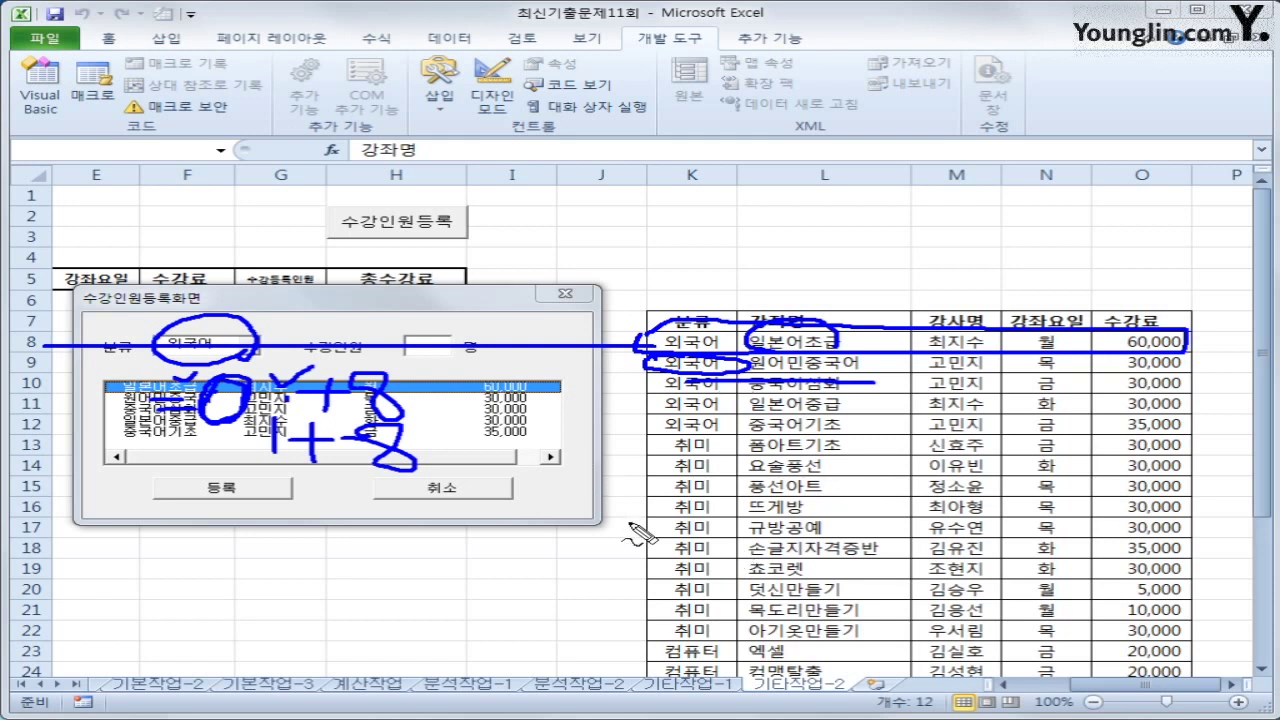
pyautogui.press('Escape')
# - Switch the form's 분류 to 취미 to compare its course list with the worksheet rows
pyautogui.click(252, 345)
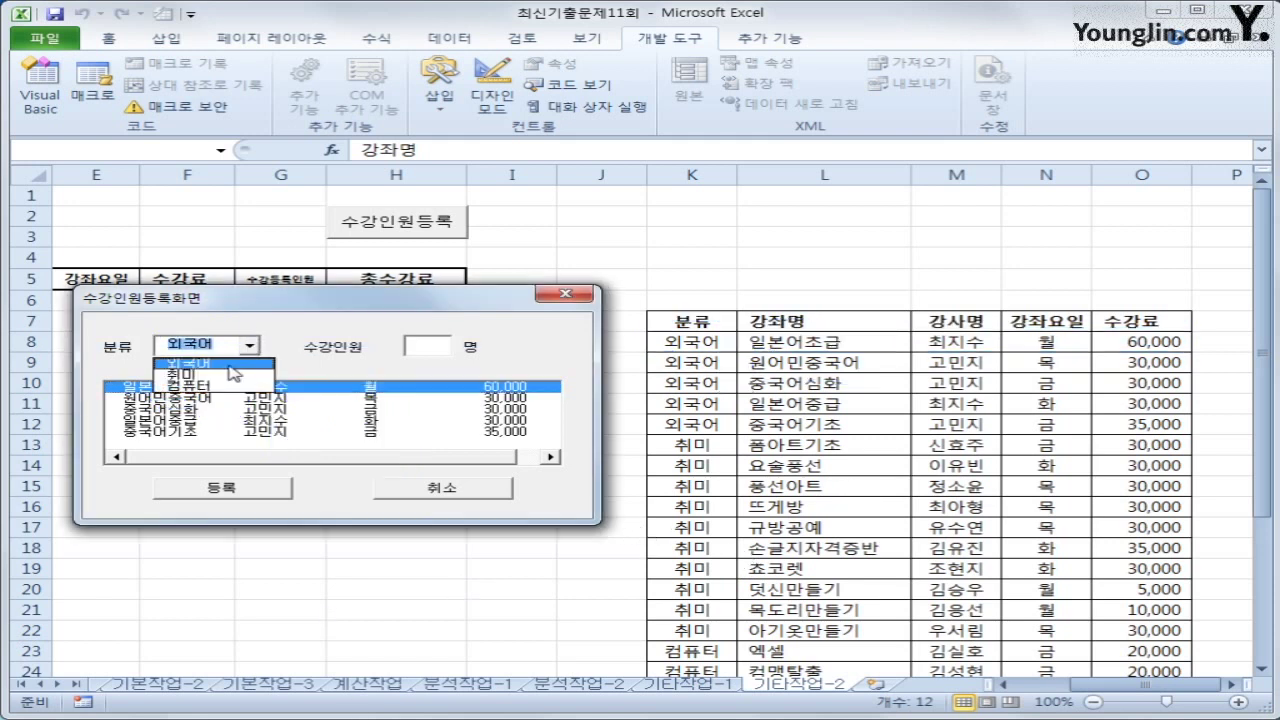
pyautogui.click(227, 374)
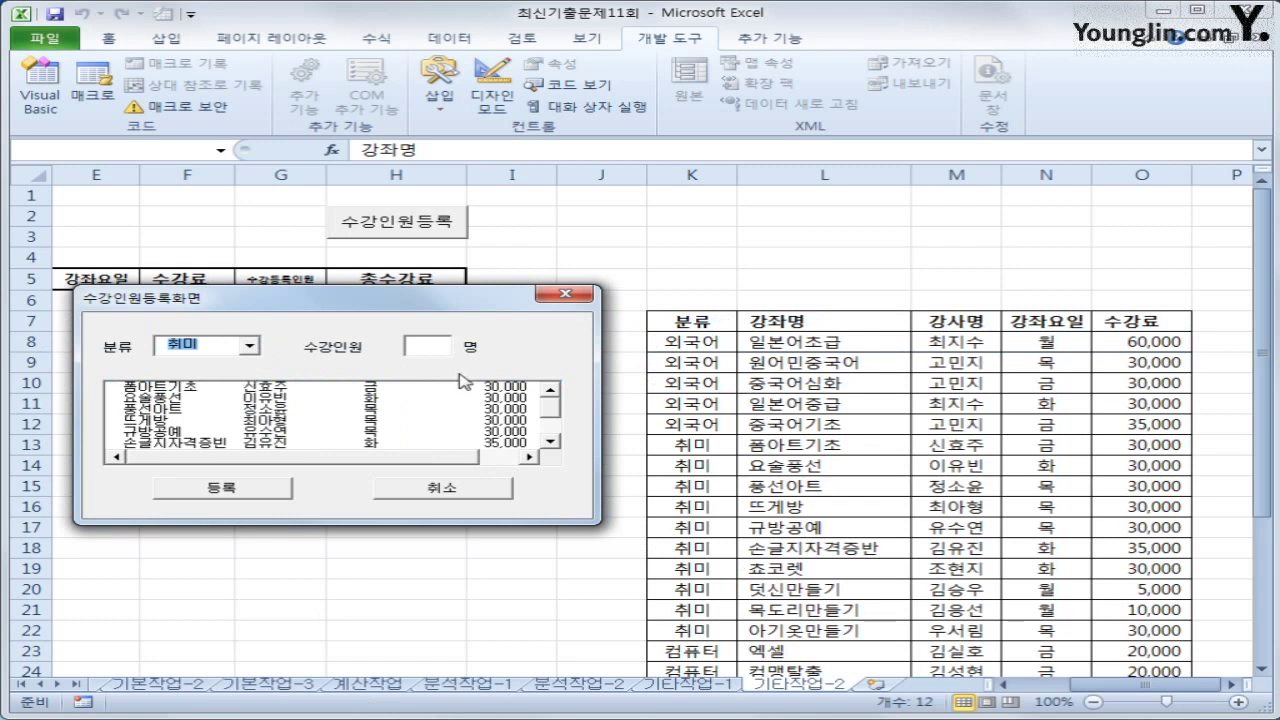
pyautogui.hotkey('ctrl', '2')
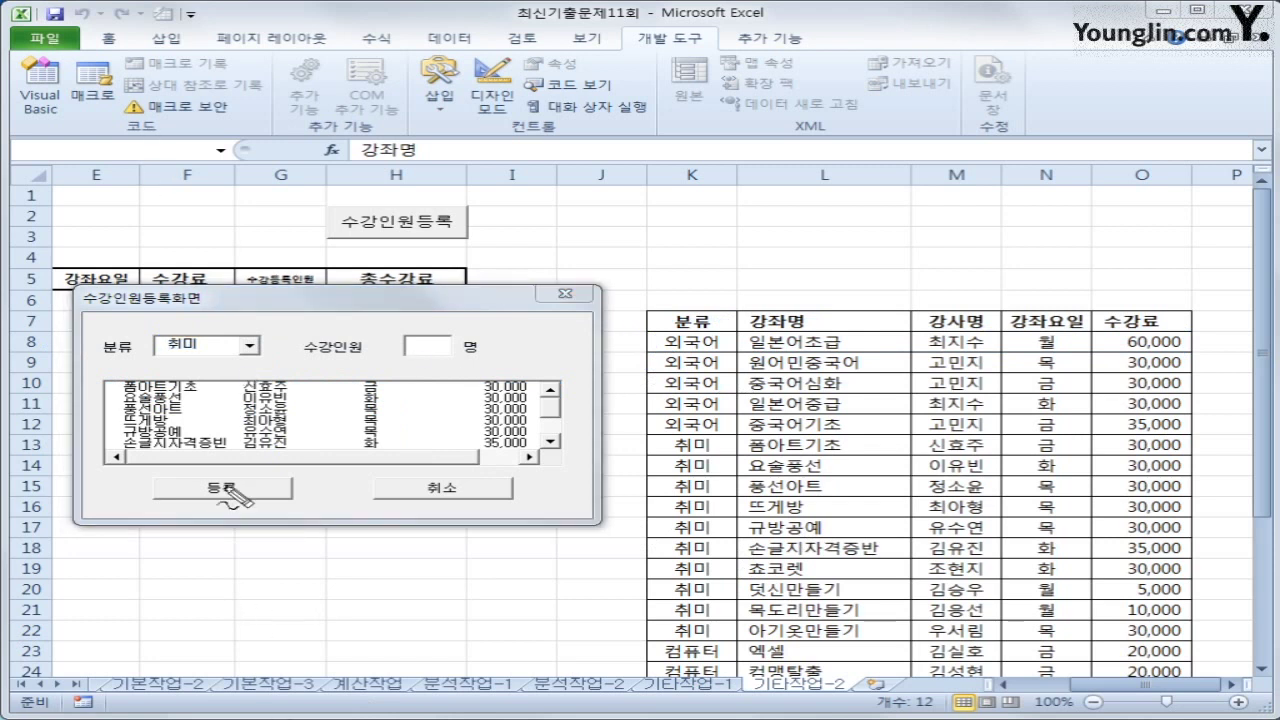
pyautogui.moveTo(198, 372); pyautogui.dragTo(247, 376)
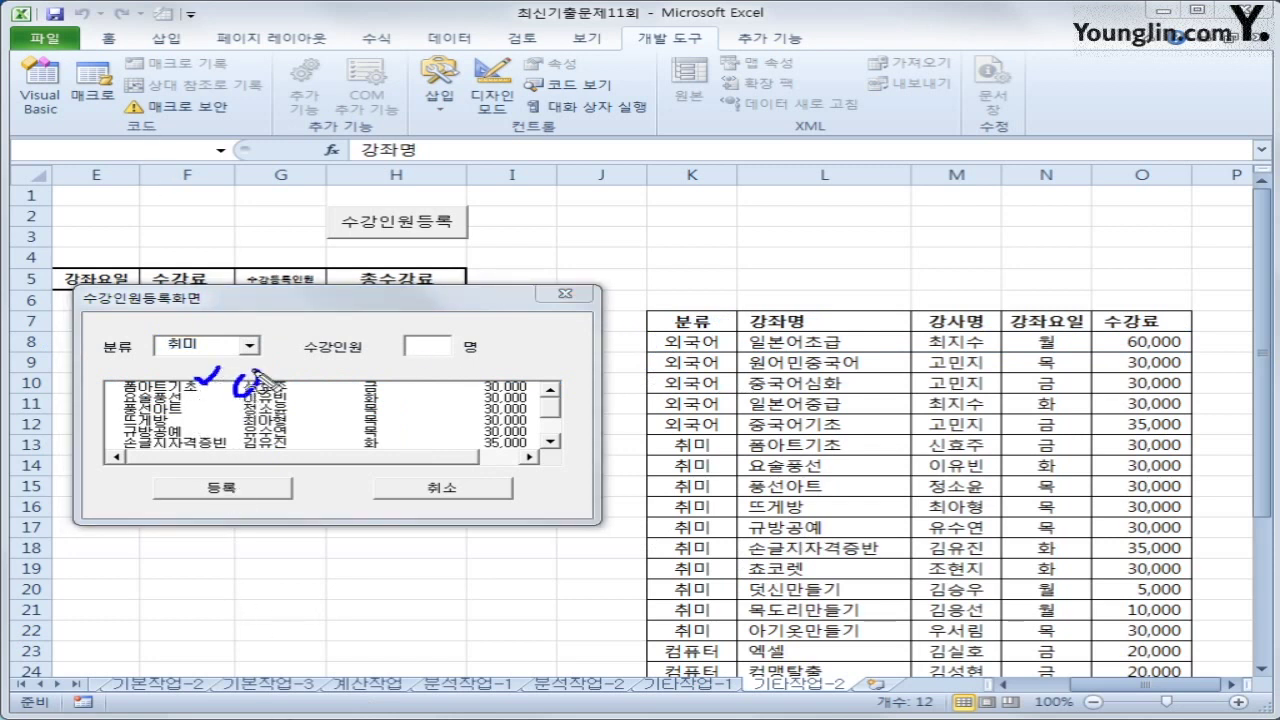
pyautogui.moveTo(707, 464)
pyautogui.mouseDown()
pyautogui.moveTo(727, 460)
pyautogui.moveTo(525, 444)
pyautogui.moveTo(2, 450)
pyautogui.mouseUp()
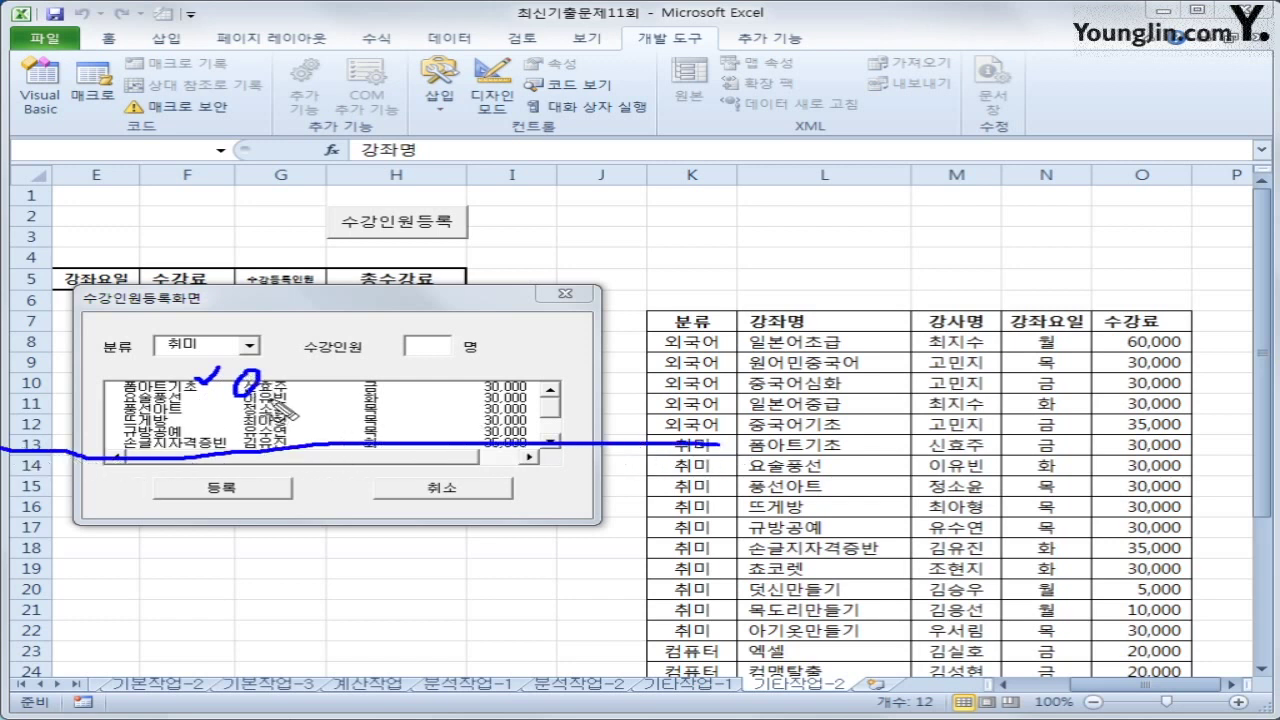
pyautogui.moveTo(268, 387)
pyautogui.mouseDown()
pyautogui.moveTo(308, 385)
pyautogui.moveTo(289, 400)
pyautogui.moveTo(353, 392)
pyautogui.moveTo(350, 412)
pyautogui.moveTo(385, 394)
pyautogui.moveTo(368, 413)
pyautogui.mouseUp()
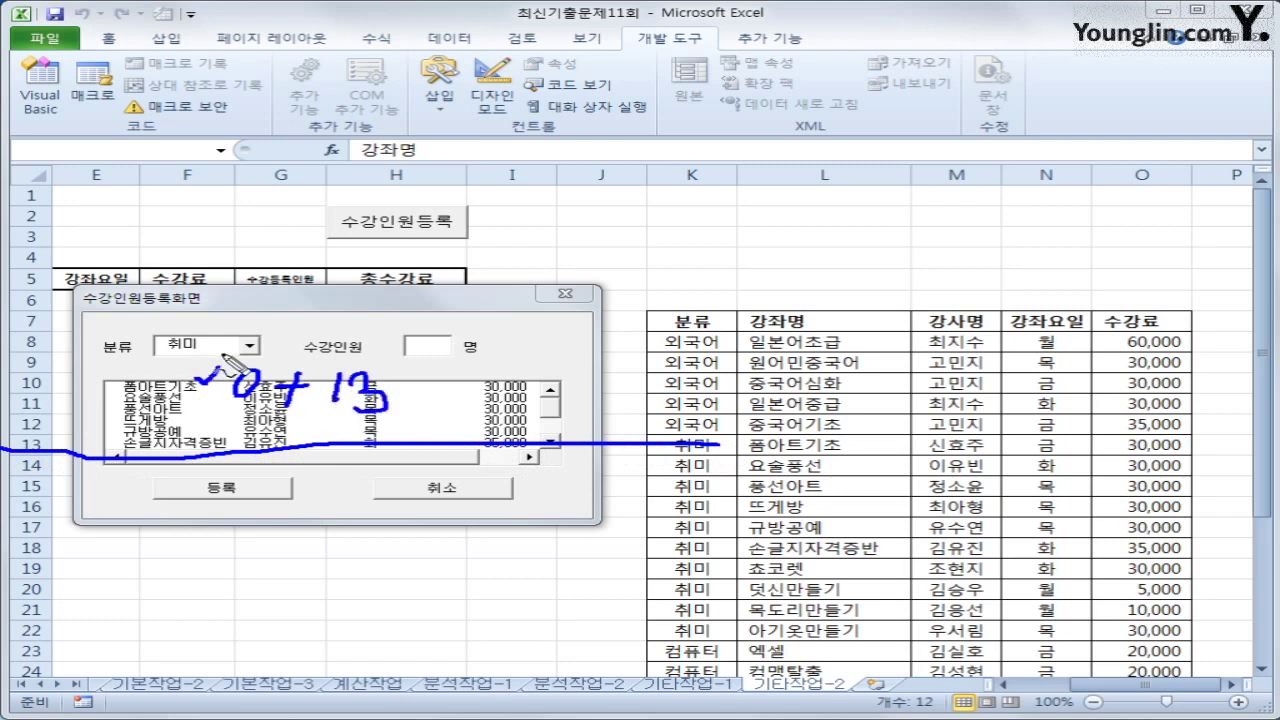
pyautogui.moveTo(232, 368)
pyautogui.mouseDown()
pyautogui.moveTo(172, 322)
pyautogui.moveTo(230, 354)
pyautogui.mouseUp()
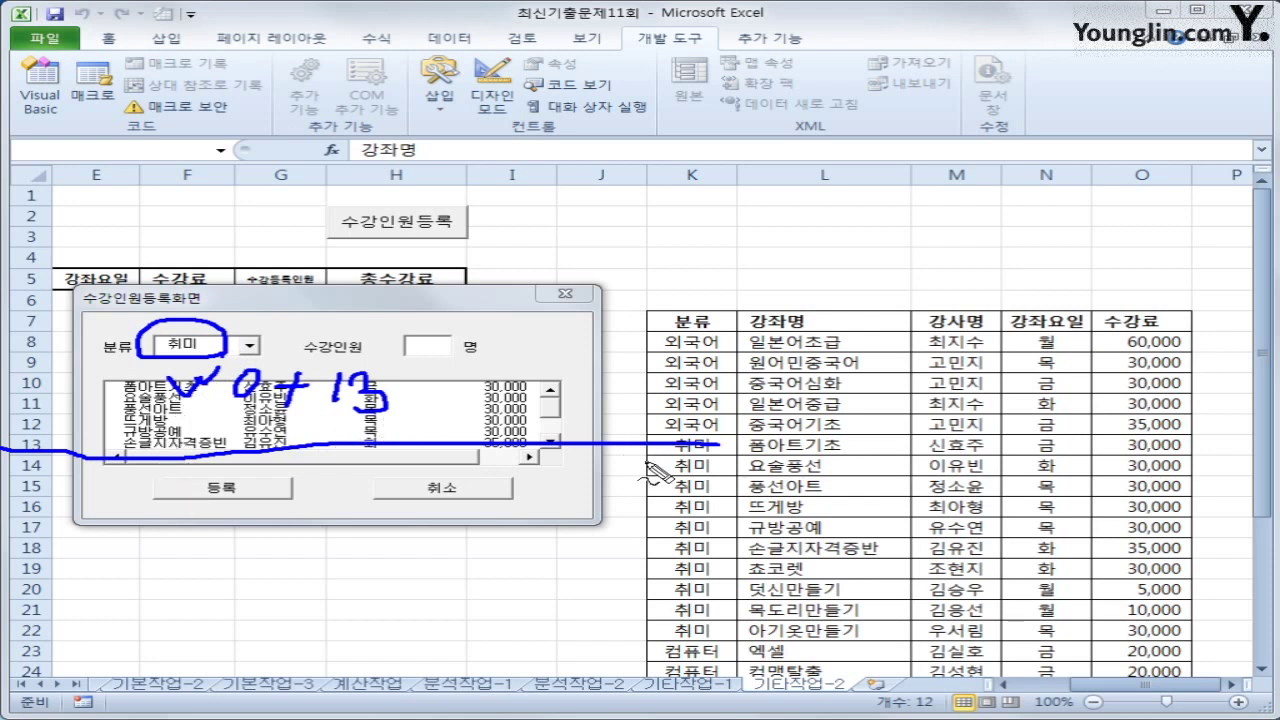
pyautogui.moveTo(720, 444); pyautogui.dragTo(1000, 441)
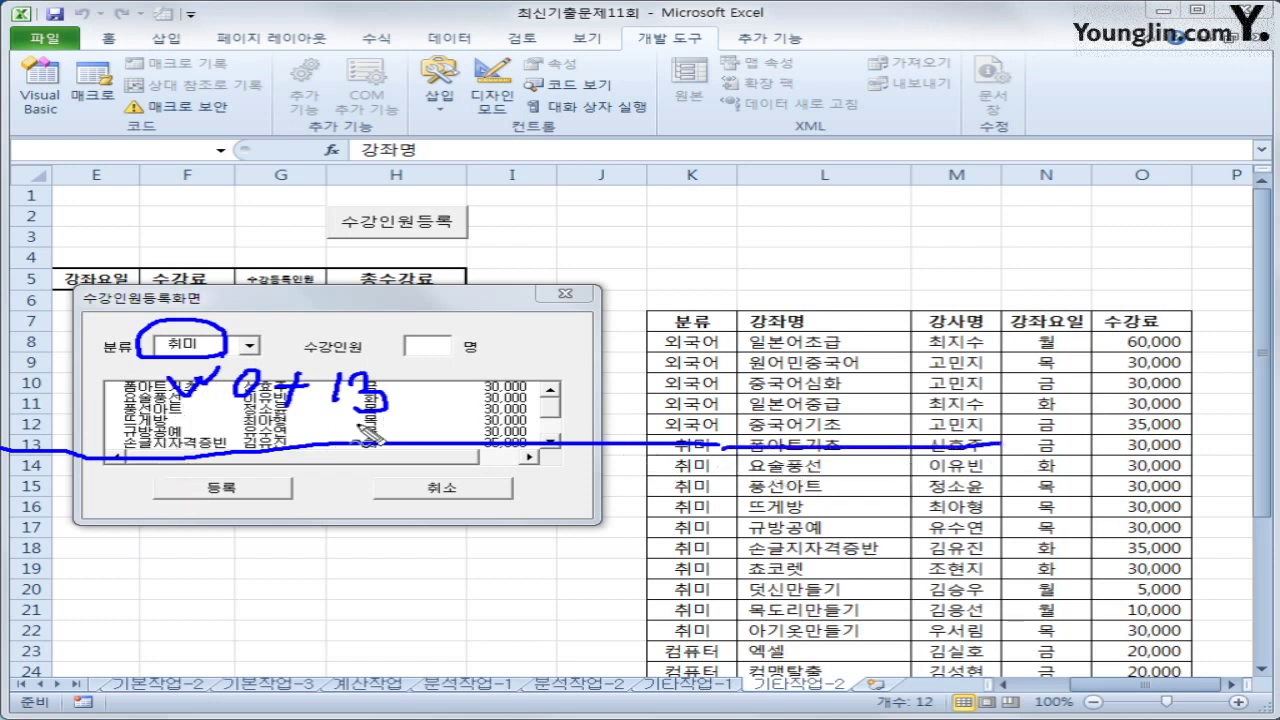
pyautogui.moveTo(262, 412)
pyautogui.mouseDown()
pyautogui.moveTo(275, 436)
pyautogui.moveTo(305, 425)
pyautogui.mouseUp()
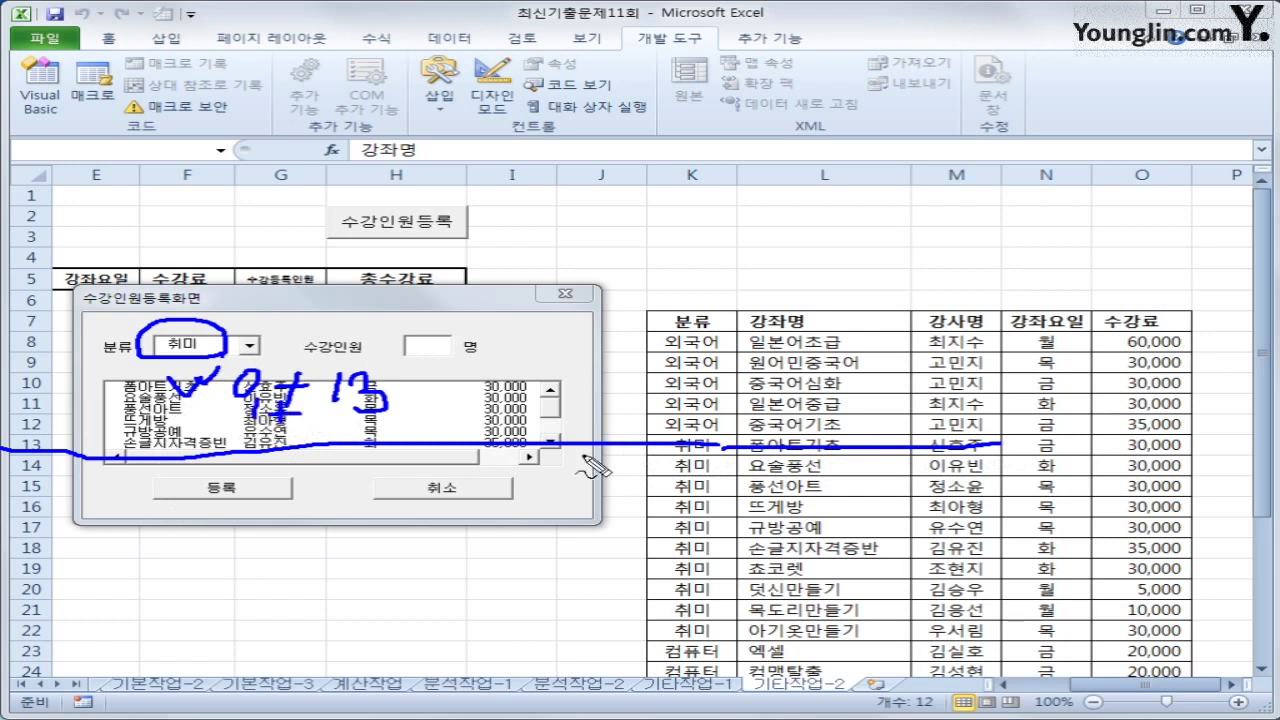
pyautogui.moveTo(676, 465); pyautogui.dragTo(770, 464)
pyautogui.moveTo(676, 487)
pyautogui.mouseDown()
pyautogui.moveTo(745, 486)
pyautogui.moveTo(770, 505)
pyautogui.mouseUp()
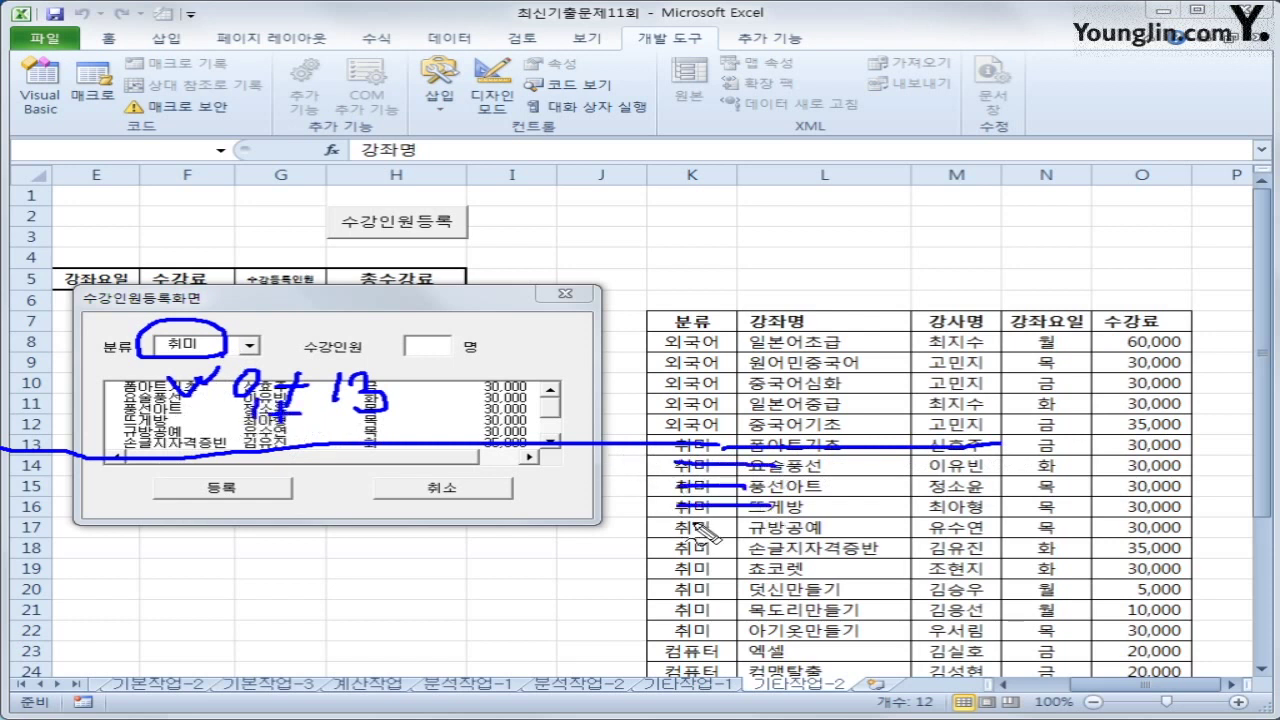
# - Switch the form's 분류 to 컴퓨터 and select the 엑셀 course to compare its list position with worksheet row 23
pyautogui.moveTo(677, 521); pyautogui.dragTo(785, 520)
pyautogui.press('Escape')
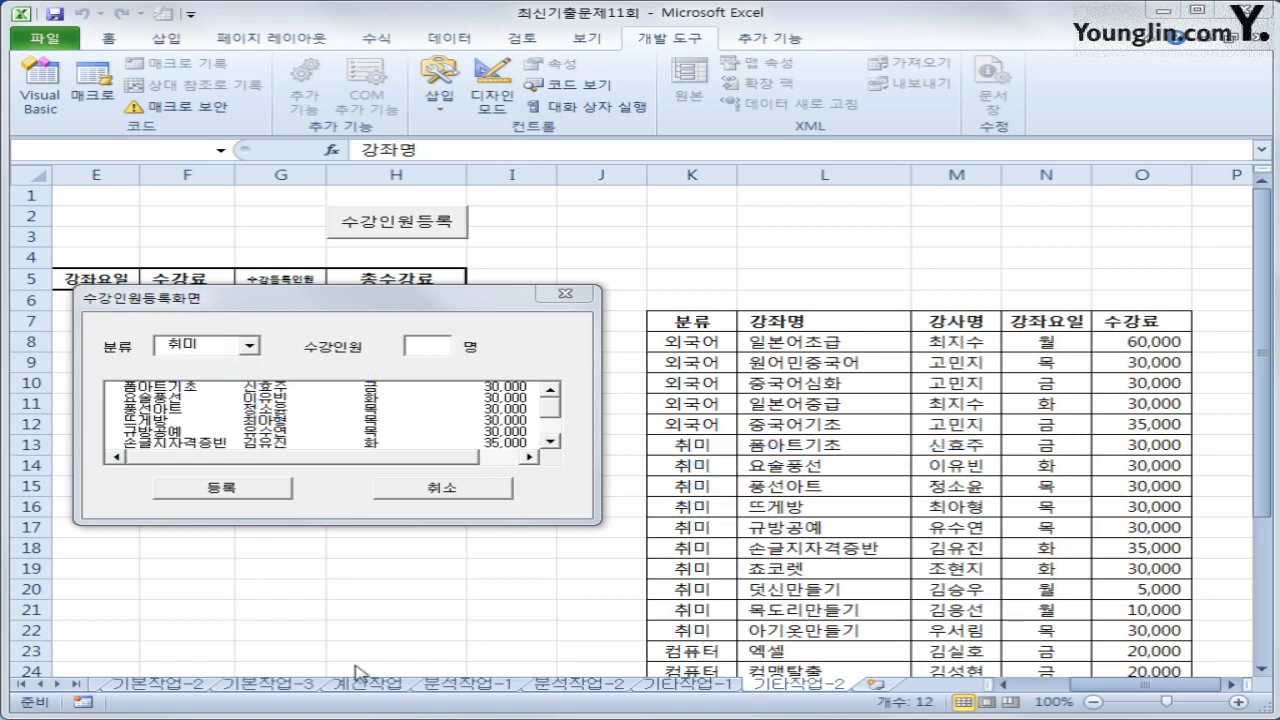
pyautogui.click(249, 345)
pyautogui.click(180, 392)
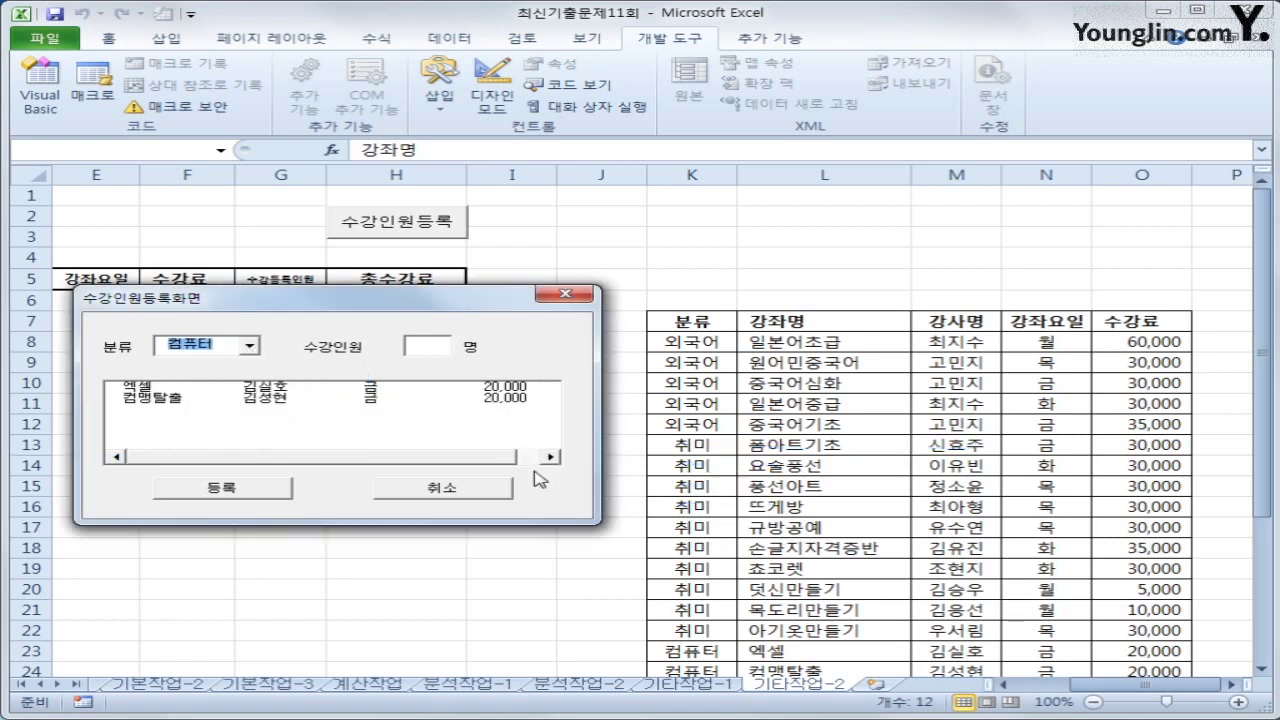
pyautogui.click(166, 389)
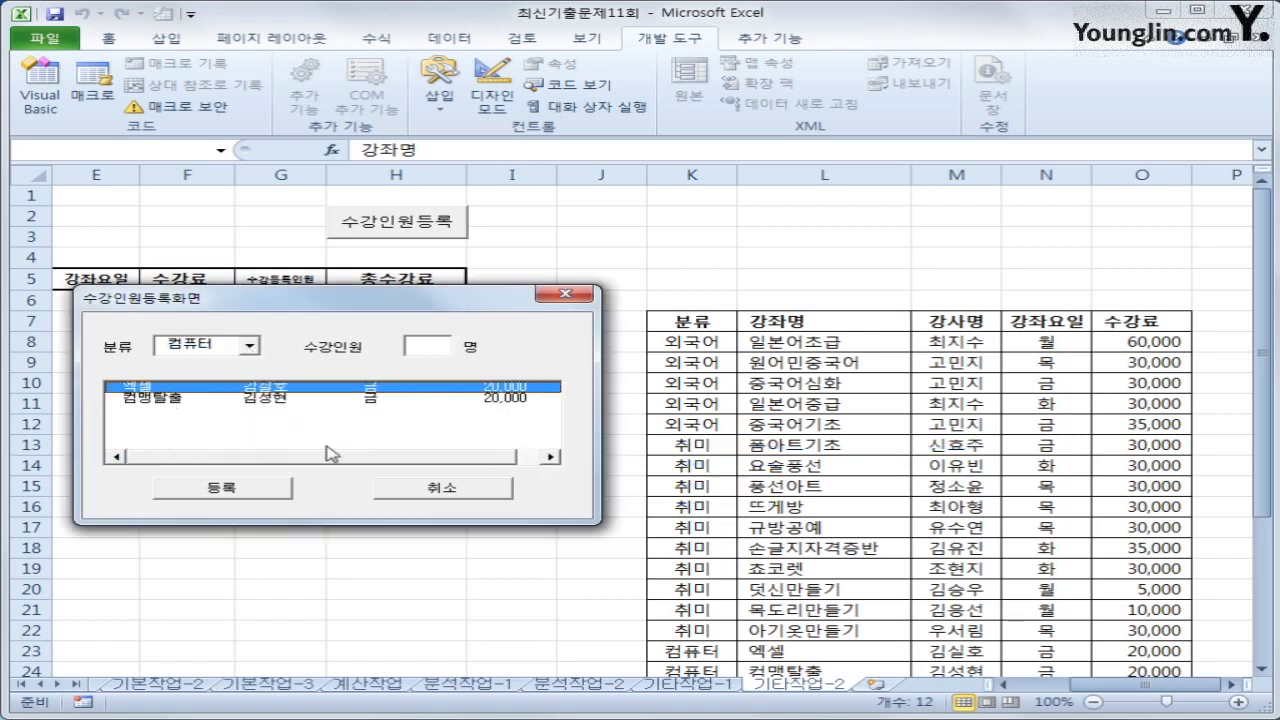
pyautogui.hotkey('ctrl', '2')
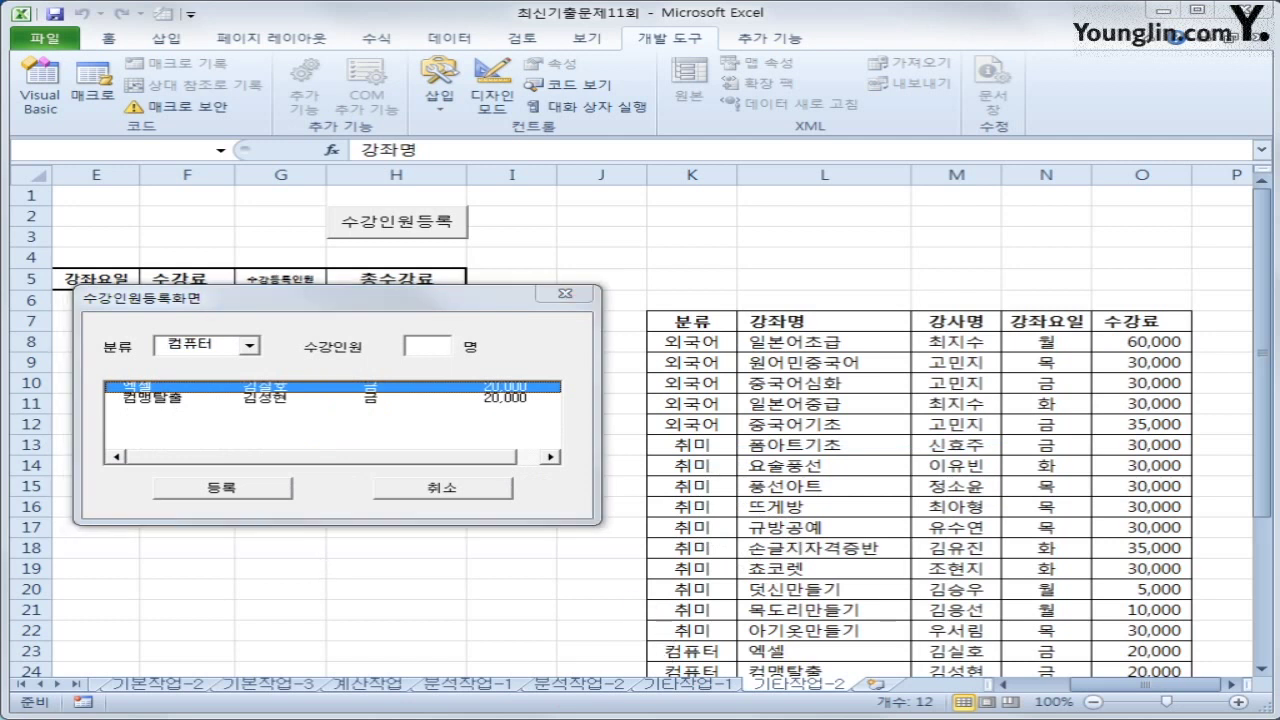
pyautogui.moveTo(672, 648); pyautogui.dragTo(590, 646)
pyautogui.moveTo(348, 643); pyautogui.dragTo(40, 657)
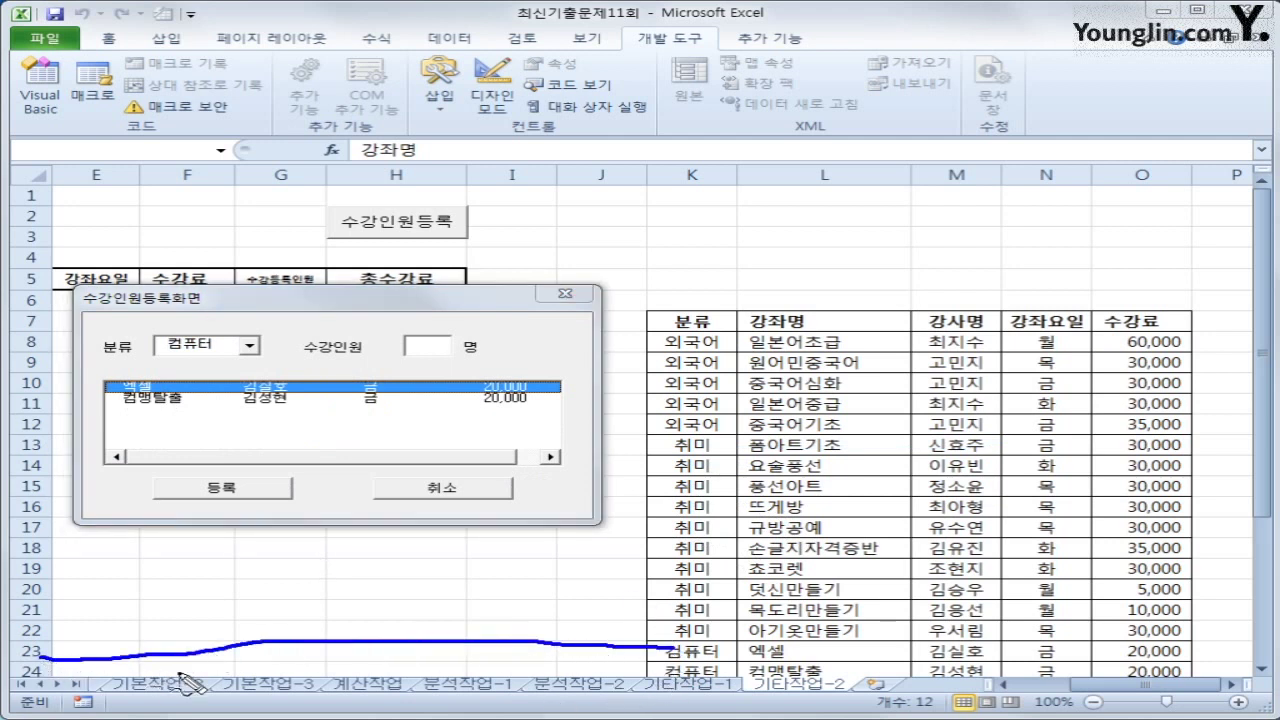
pyautogui.moveTo(177, 372)
pyautogui.mouseDown()
pyautogui.moveTo(213, 397)
pyautogui.moveTo(178, 375)
pyautogui.mouseUp()
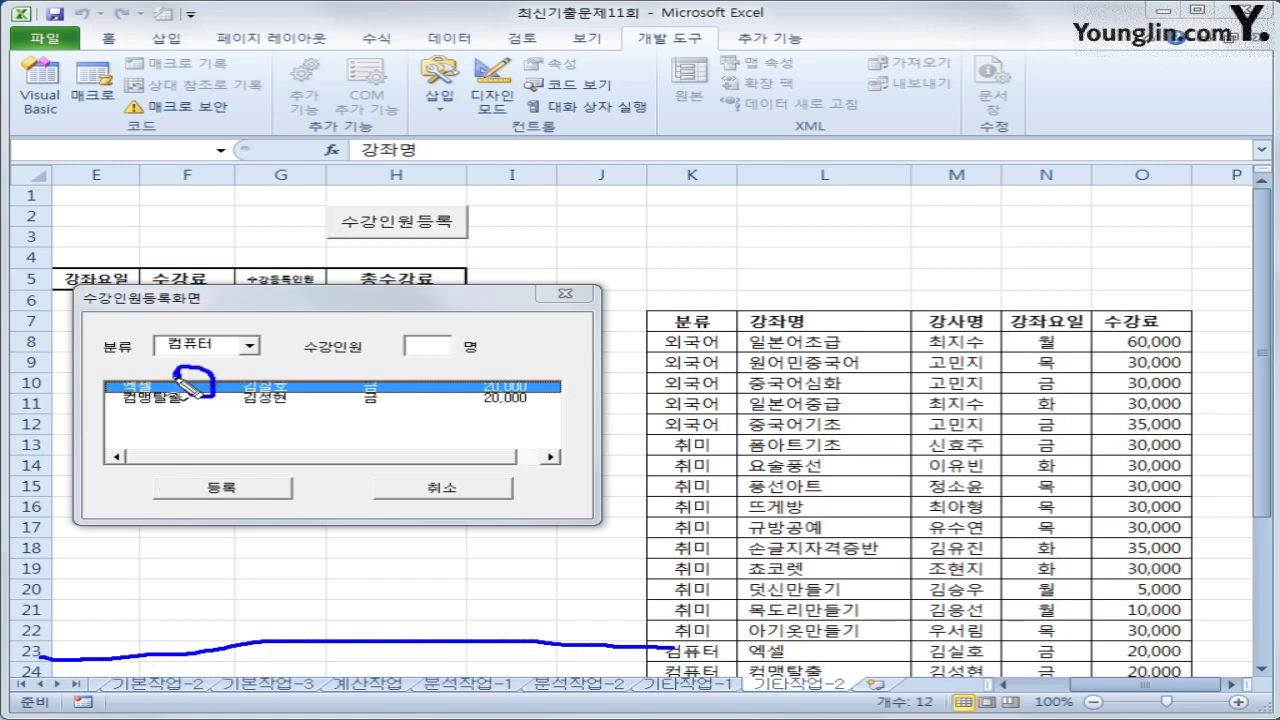
pyautogui.moveTo(258, 387)
pyautogui.mouseDown()
pyautogui.moveTo(286, 380)
pyautogui.moveTo(309, 400)
pyautogui.moveTo(322, 382)
pyautogui.moveTo(352, 398)
pyautogui.mouseUp()
pyautogui.moveTo(697, 636)
pyautogui.mouseDown()
pyautogui.moveTo(652, 648)
pyautogui.moveTo(830, 665)
pyautogui.moveTo(662, 645)
pyautogui.mouseUp()
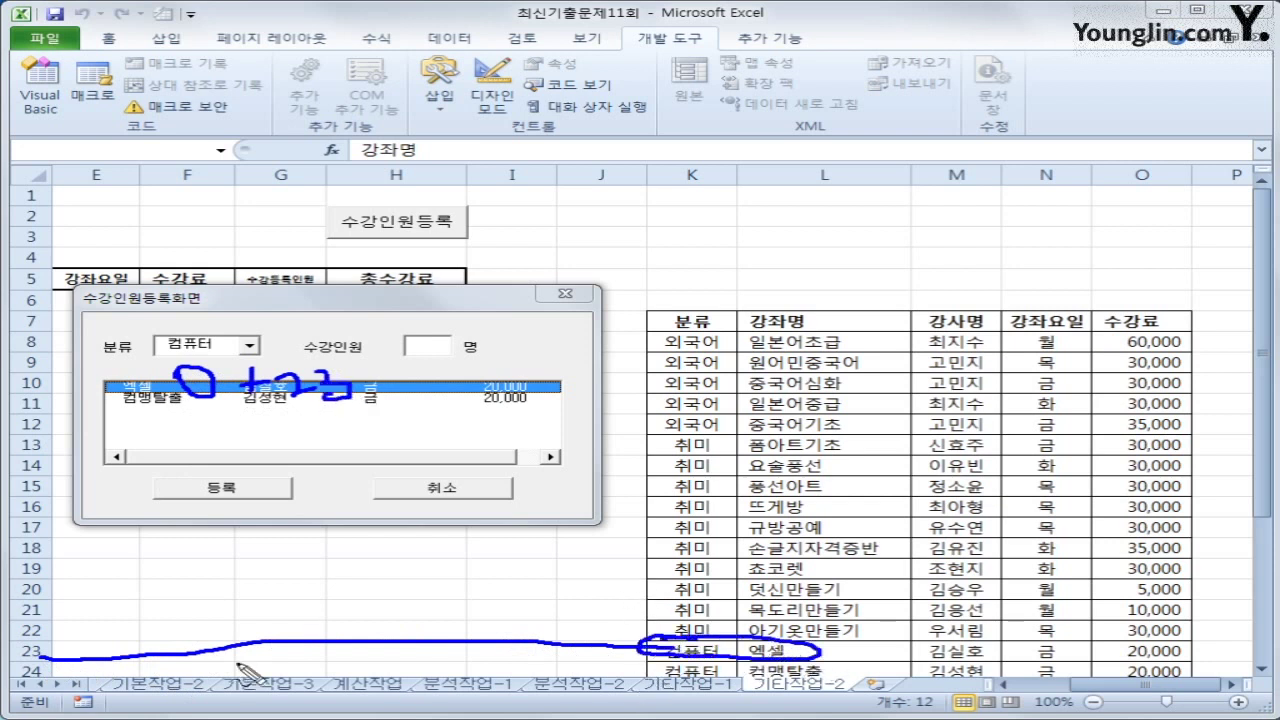
pyautogui.press('Escape')
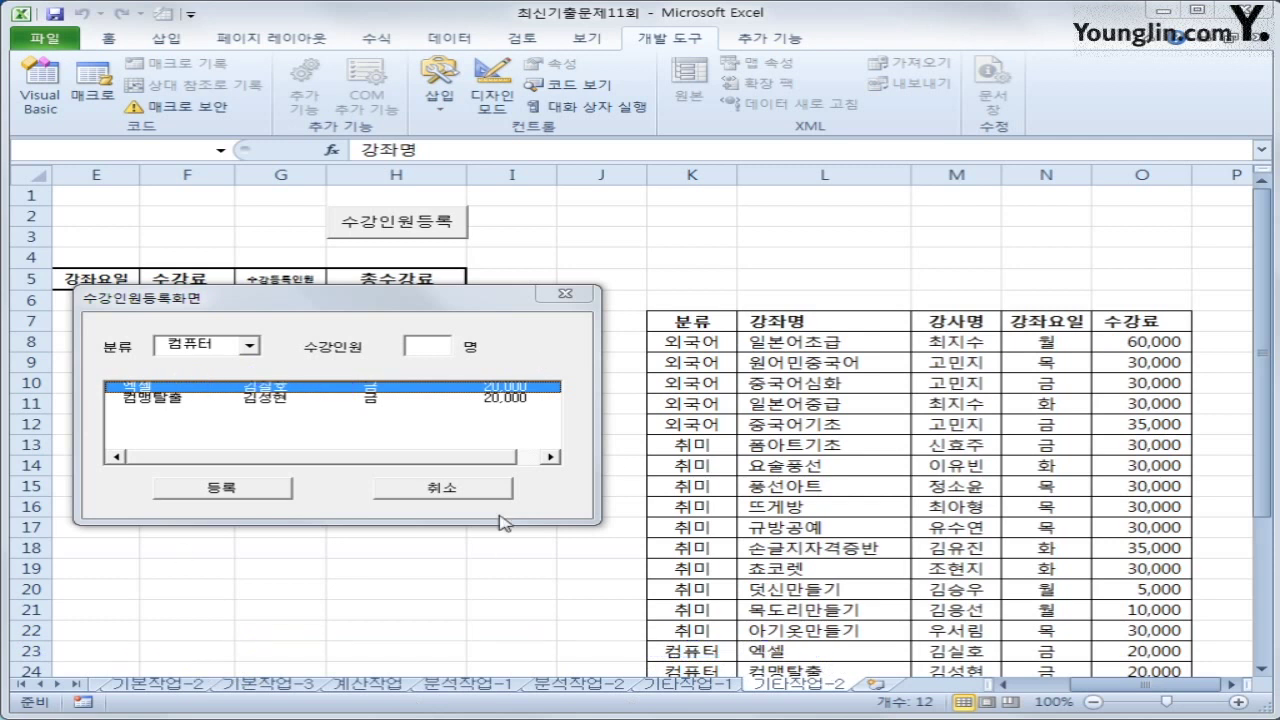
# - Close the registration form and create the Click event procedure for Cmd등록 in the form's VBA code
pyautogui.click(470, 490)
pyautogui.click(40, 85)
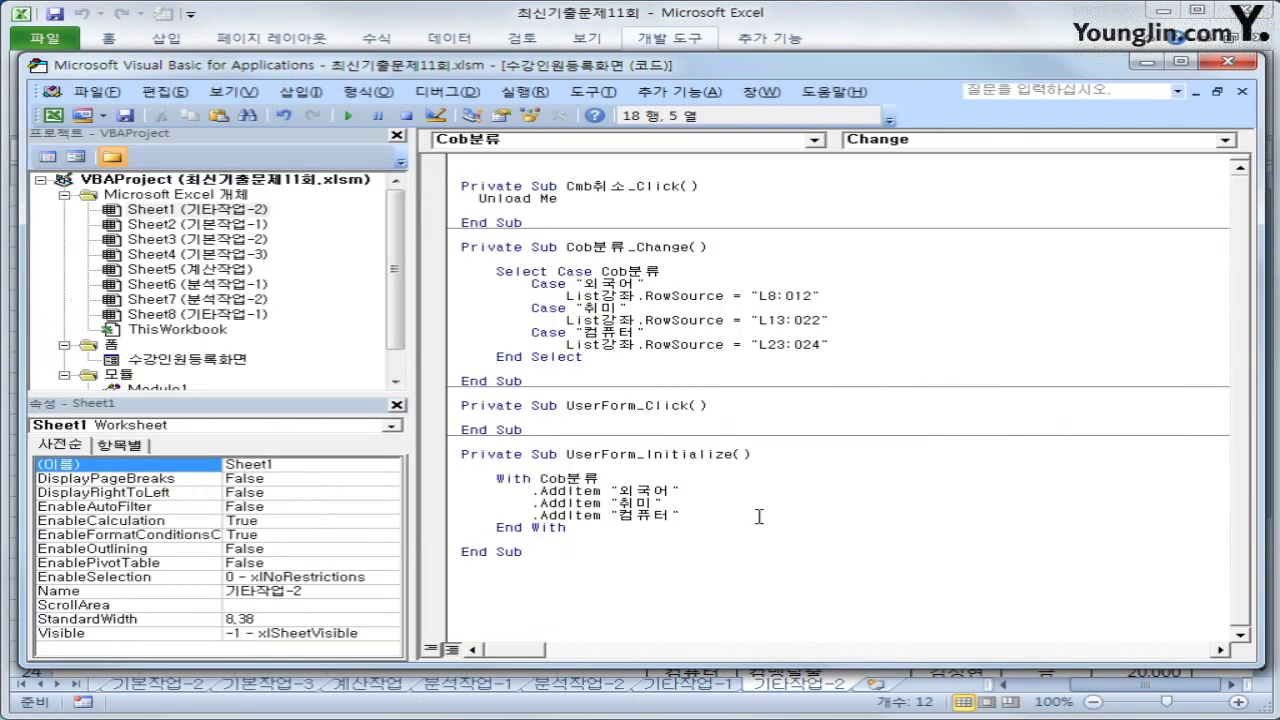
pyautogui.click(722, 143)
pyautogui.click(712, 180)
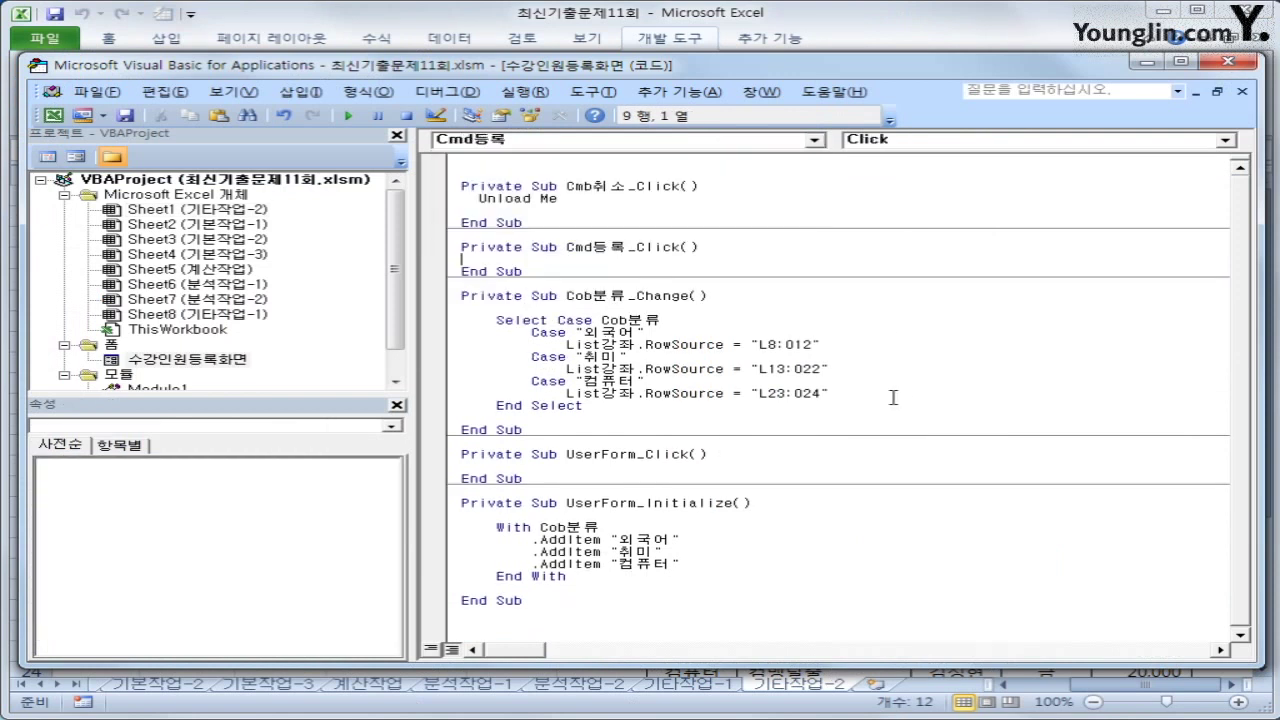
pyautogui.press('Return')
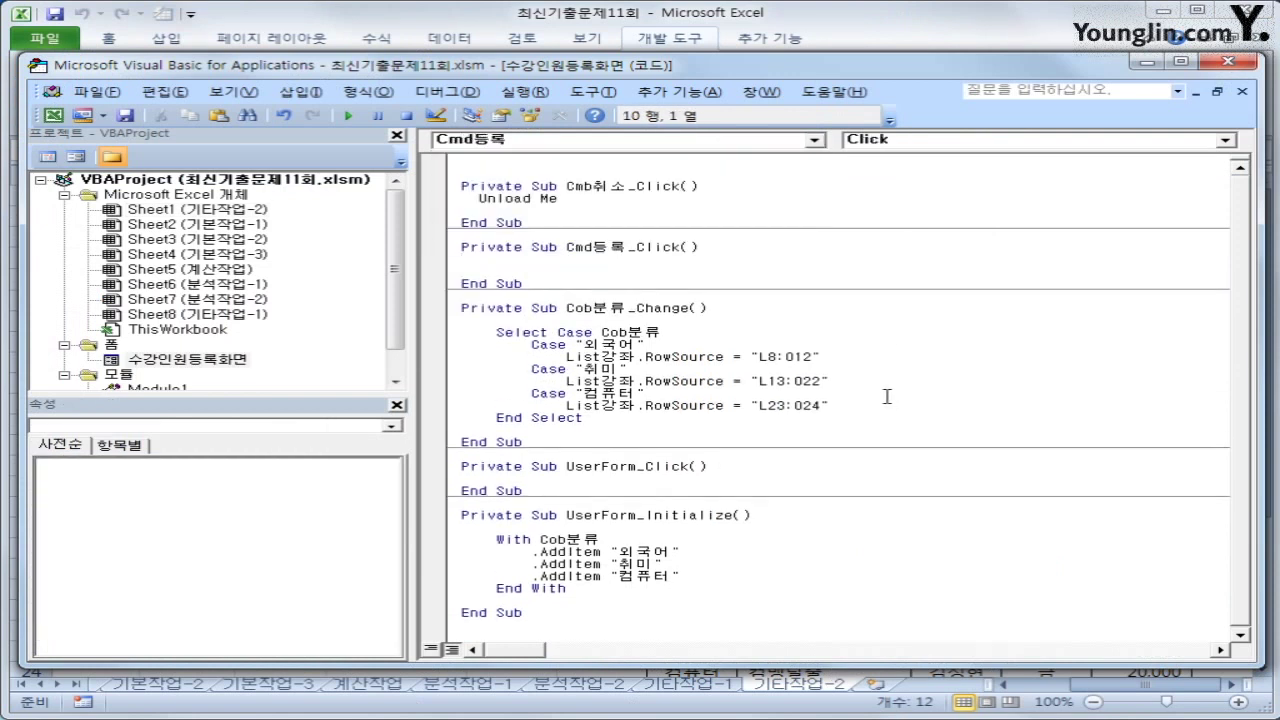
# - In Cmd등록_Click, write the row calculation i = Range("B5").CurrentRegion.Rows.Count + 4
pyautogui.press('Tab')
pyautogui.write('i =range(')
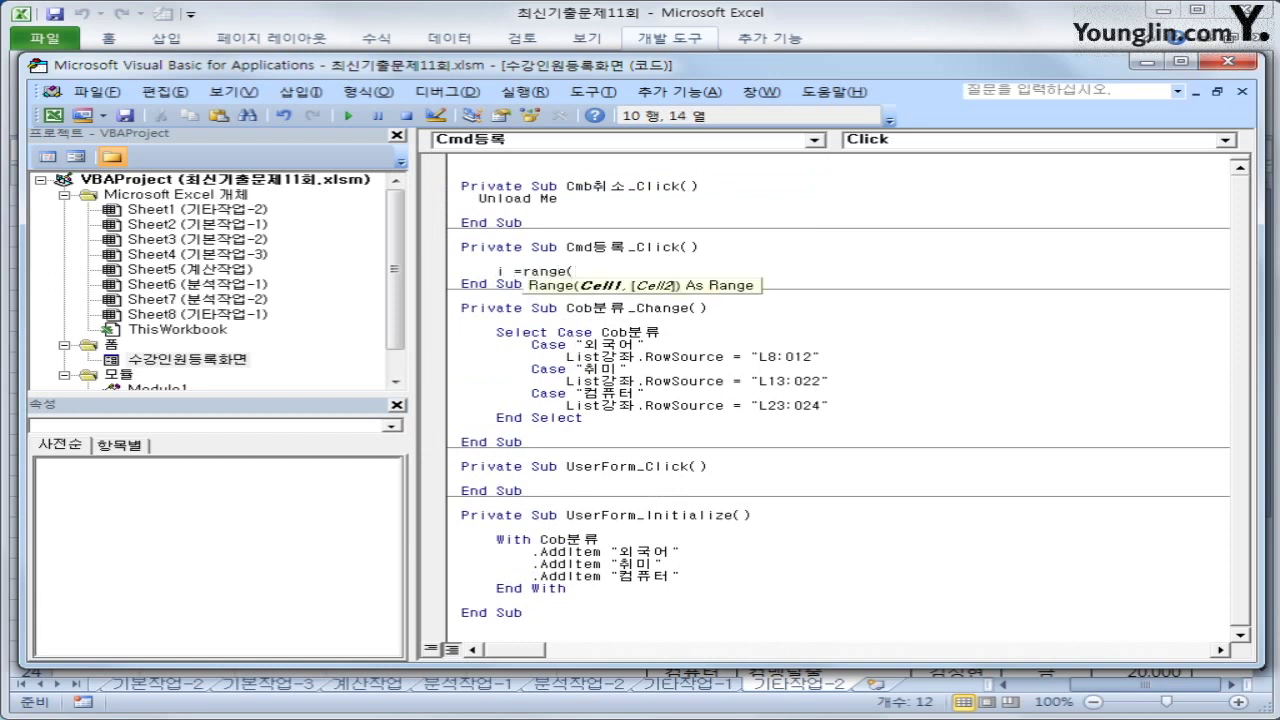
pyautogui.write('"B5").cu')
pyautogui.press('Down')
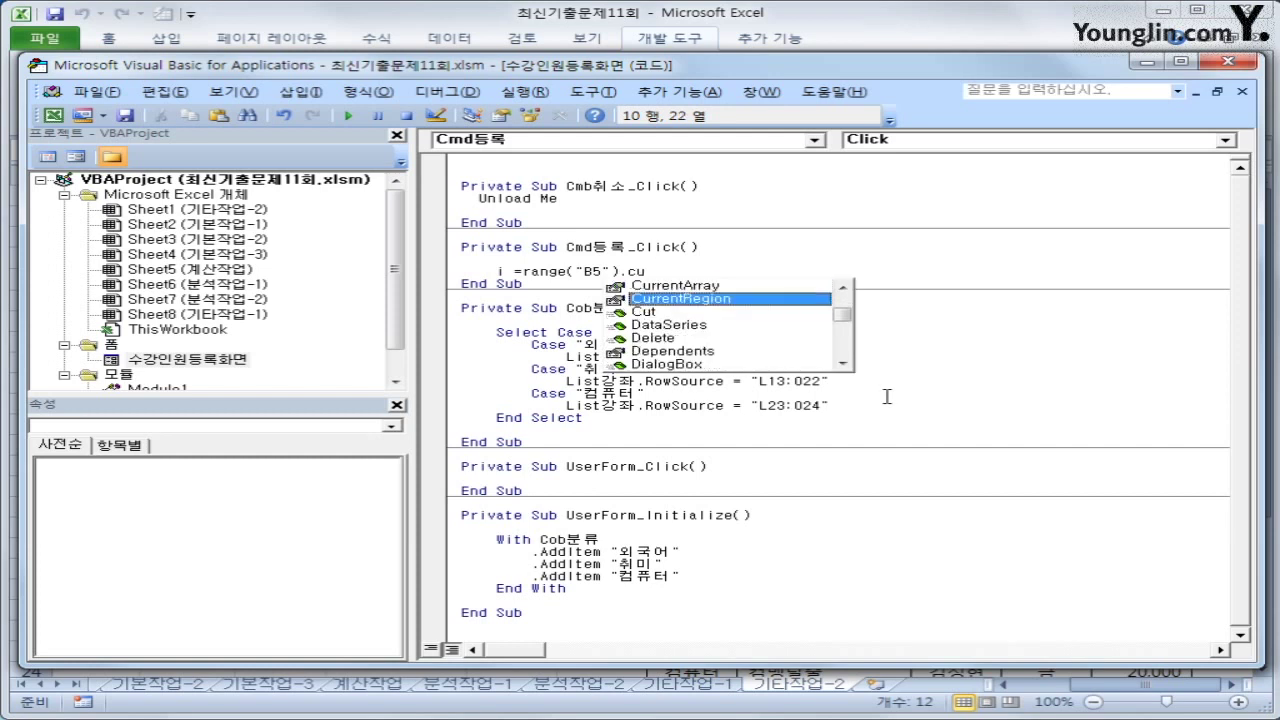
pyautogui.press('Tab')
pyautogui.write('.row')
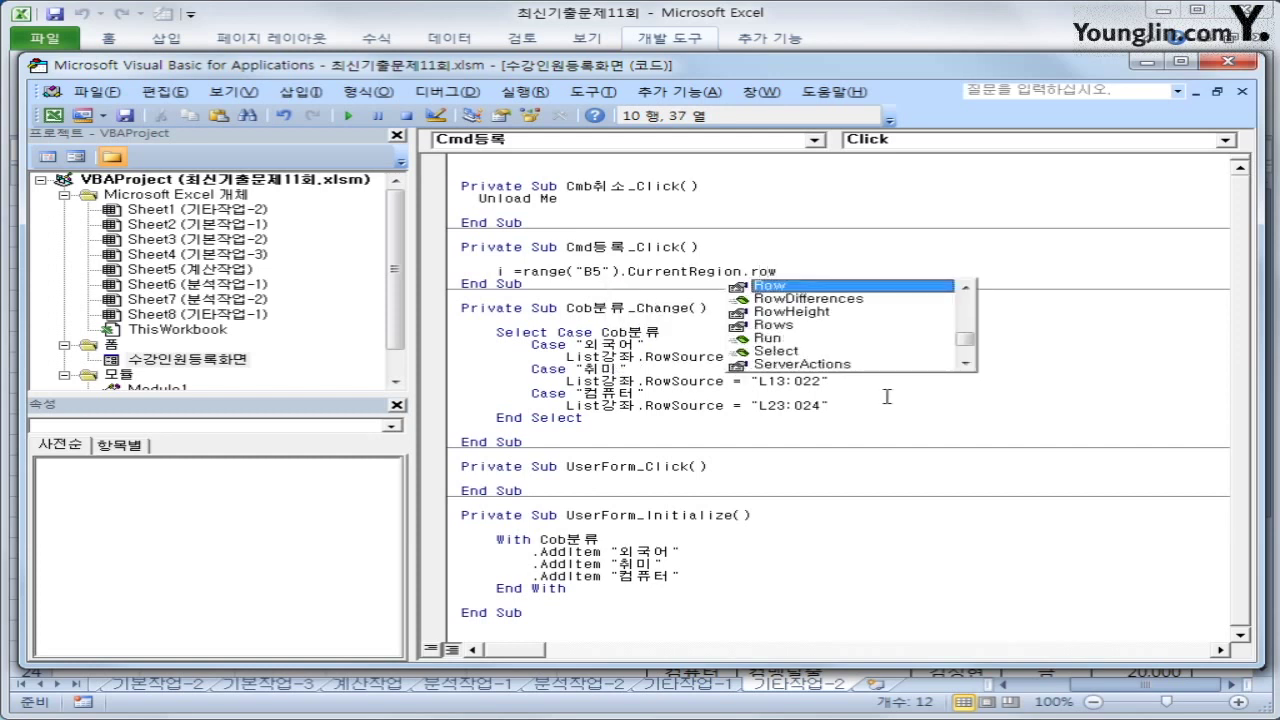
pyautogui.write('s')
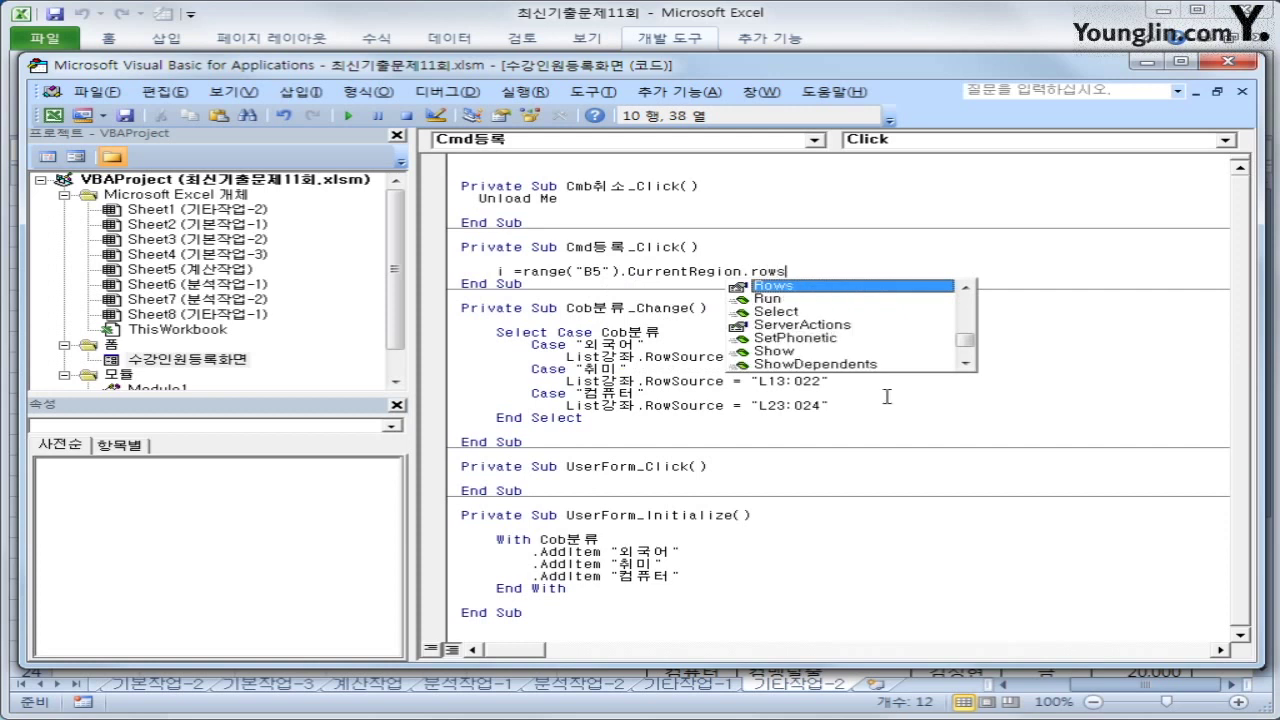
pyautogui.write('.count +')
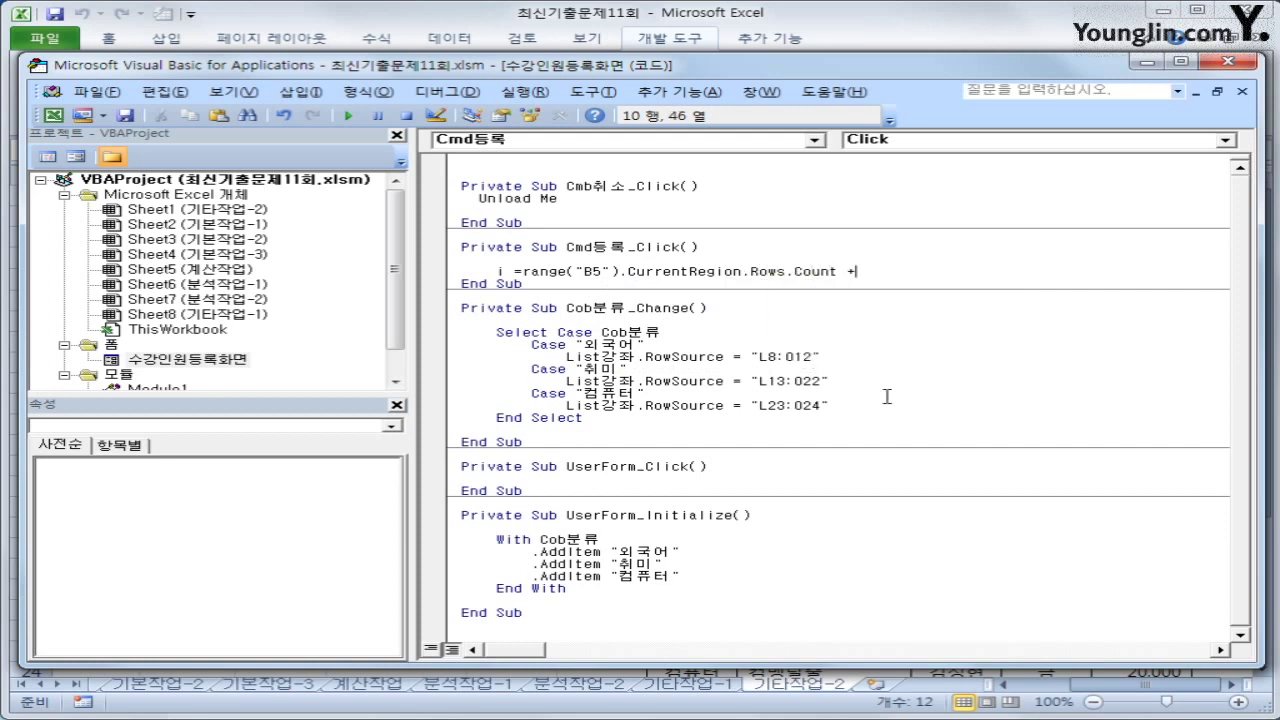
pyautogui.write(' 4')
# - Below the row calculation, add Cells(i, 2) = Cells(, 12) with the source row argument left empty
pyautogui.press('Return')
pyautogui.press('Return')
pyautogui.write('ce')
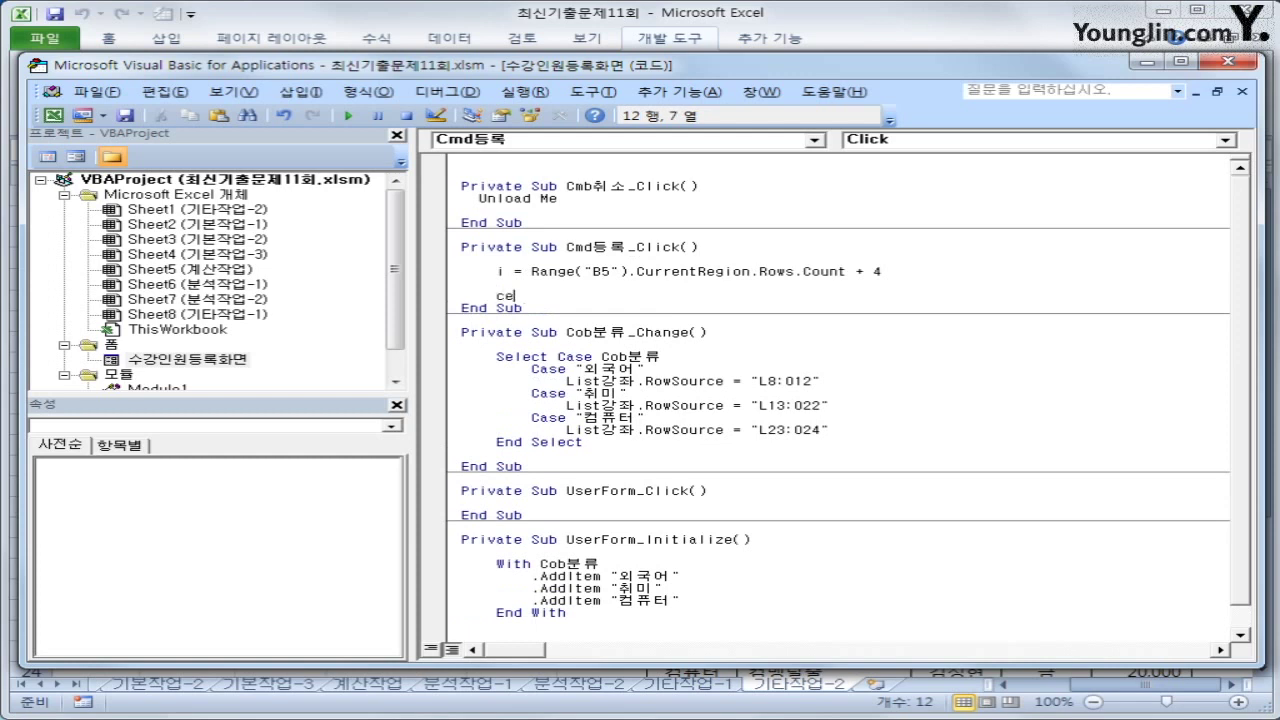
pyautogui.write('lls(')
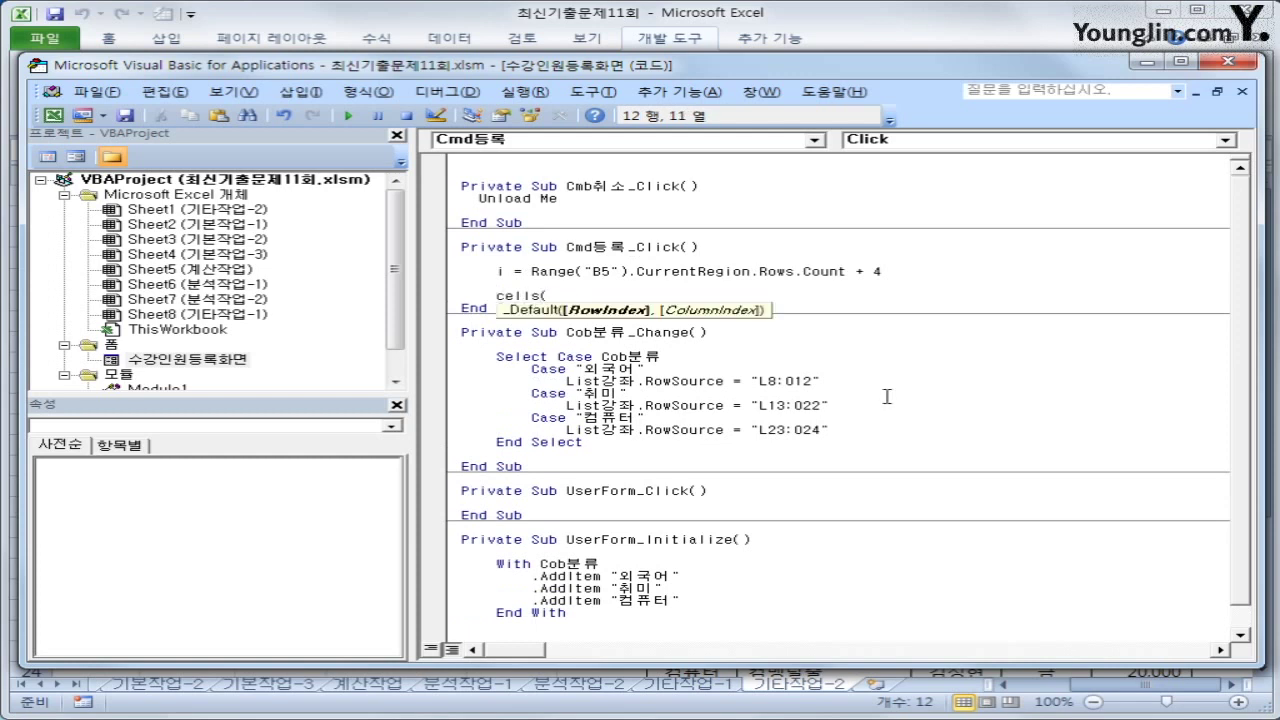
pyautogui.write('i,2) = ')
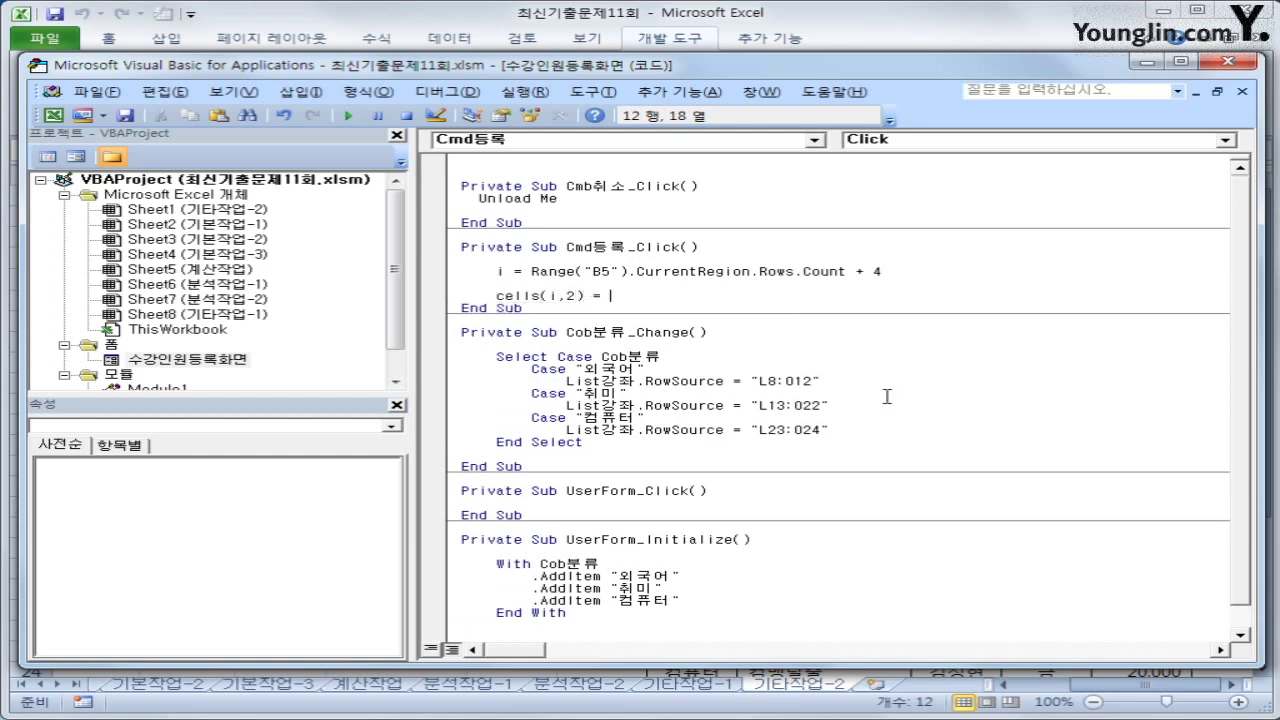
pyautogui.write('cells(')
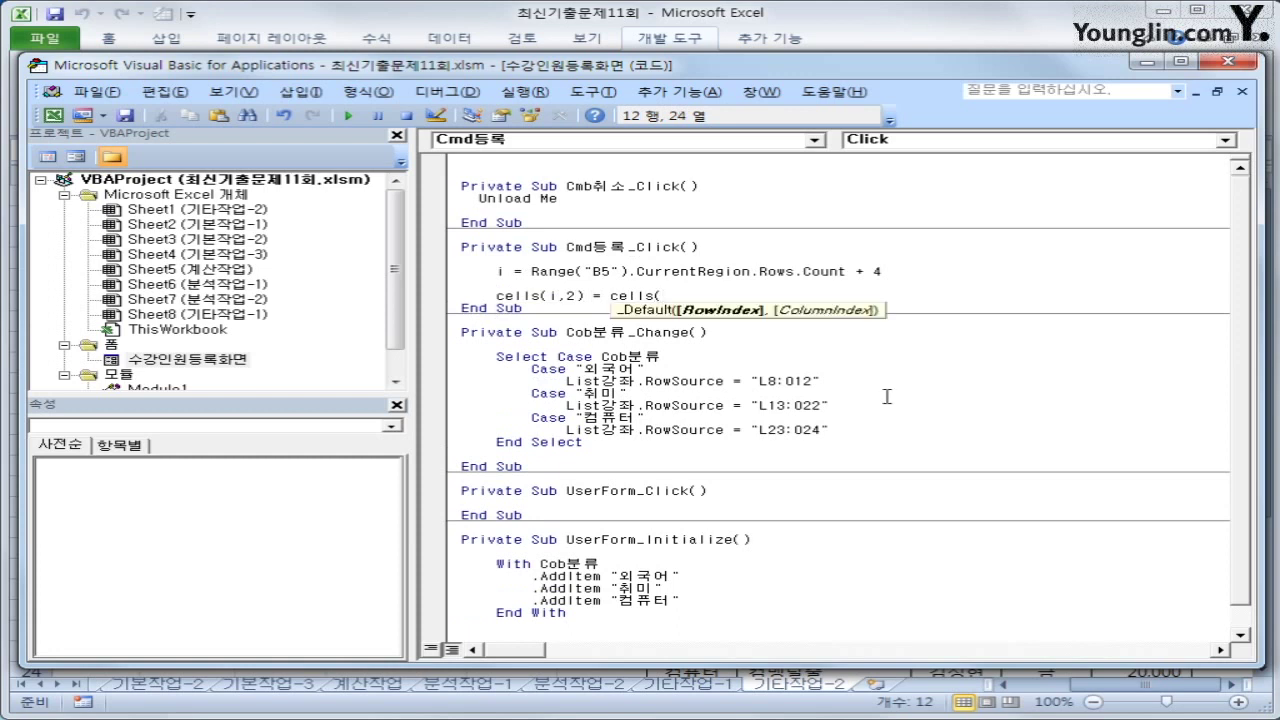
pyautogui.write(', 12)')
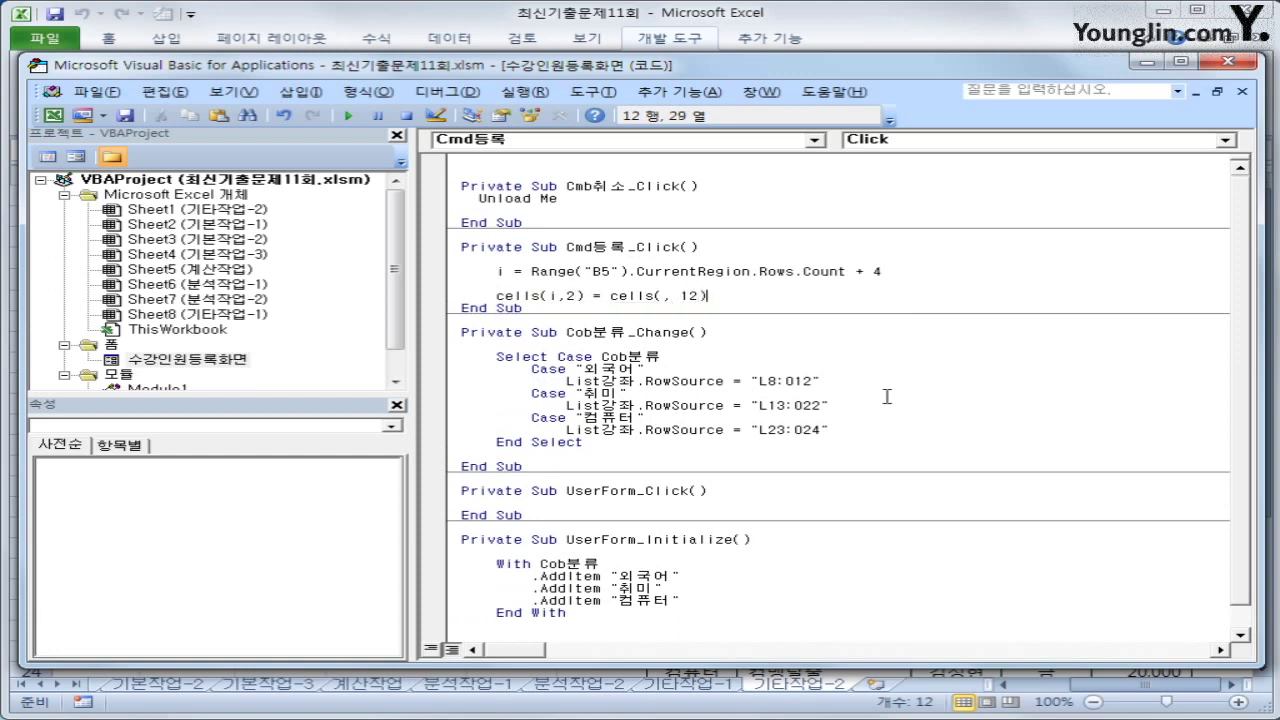
pyautogui.press('Return')
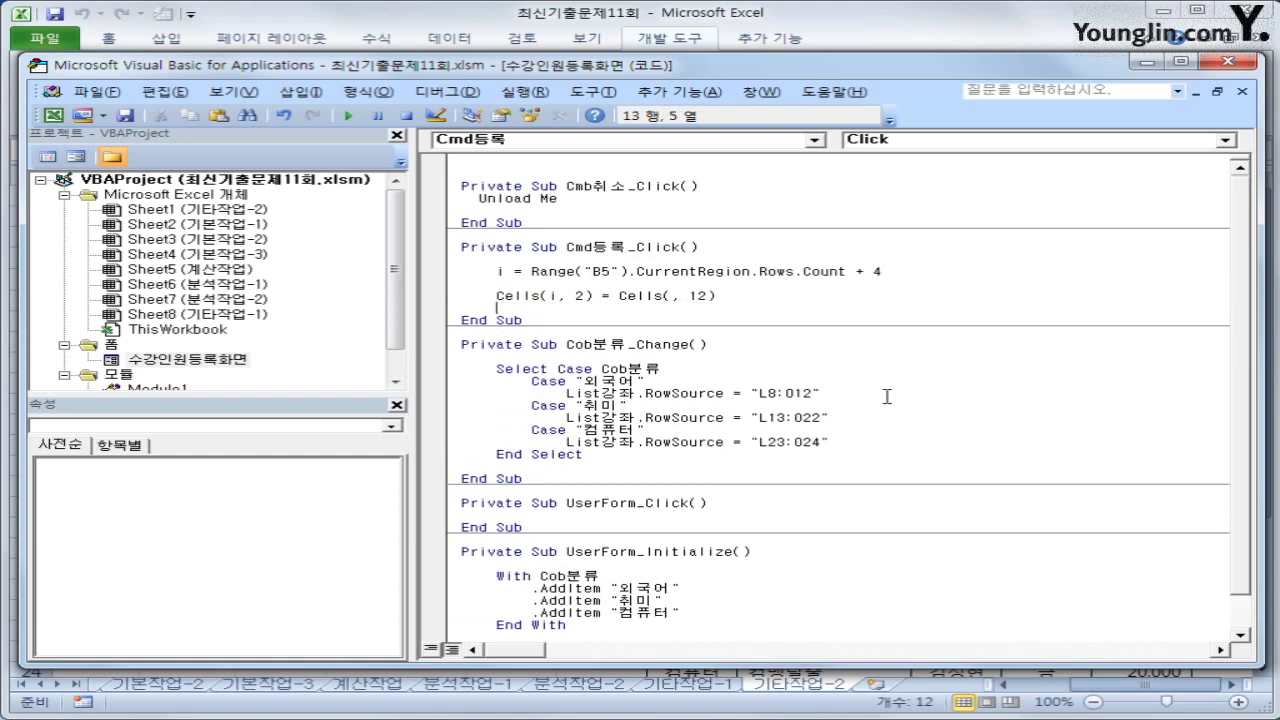
# - Insert a line with the variable name iRow directly above the Cells assignment
pyautogui.press('Up')
pyautogui.press('End')
pyautogui.press('Left')
pyautogui.press('Left')
pyautogui.press('Left')
pyautogui.press('Left')
pyautogui.press('Left')
pyautogui.press('Up')
pyautogui.press('Return')
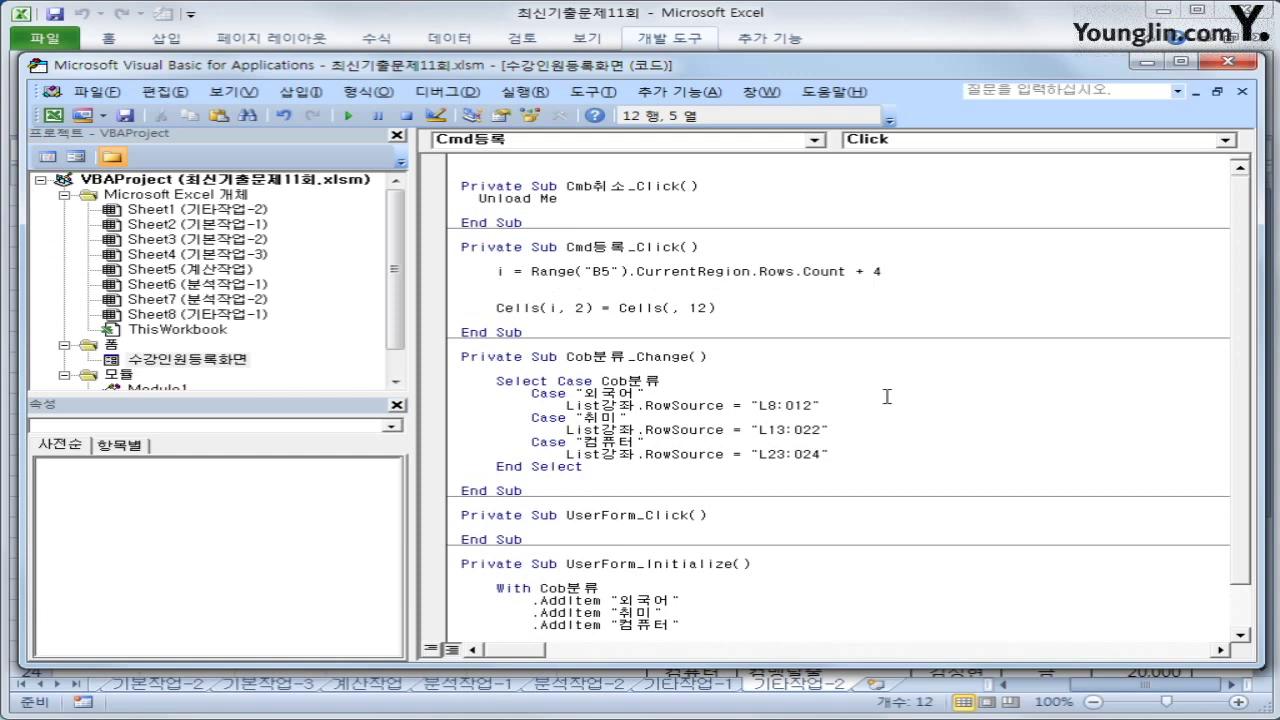
pyautogui.write('iRow')
# - Insert the condition If Cob분류 = "외국어" Then above the iRow line
pyautogui.press('Up')
pyautogui.press('Return')
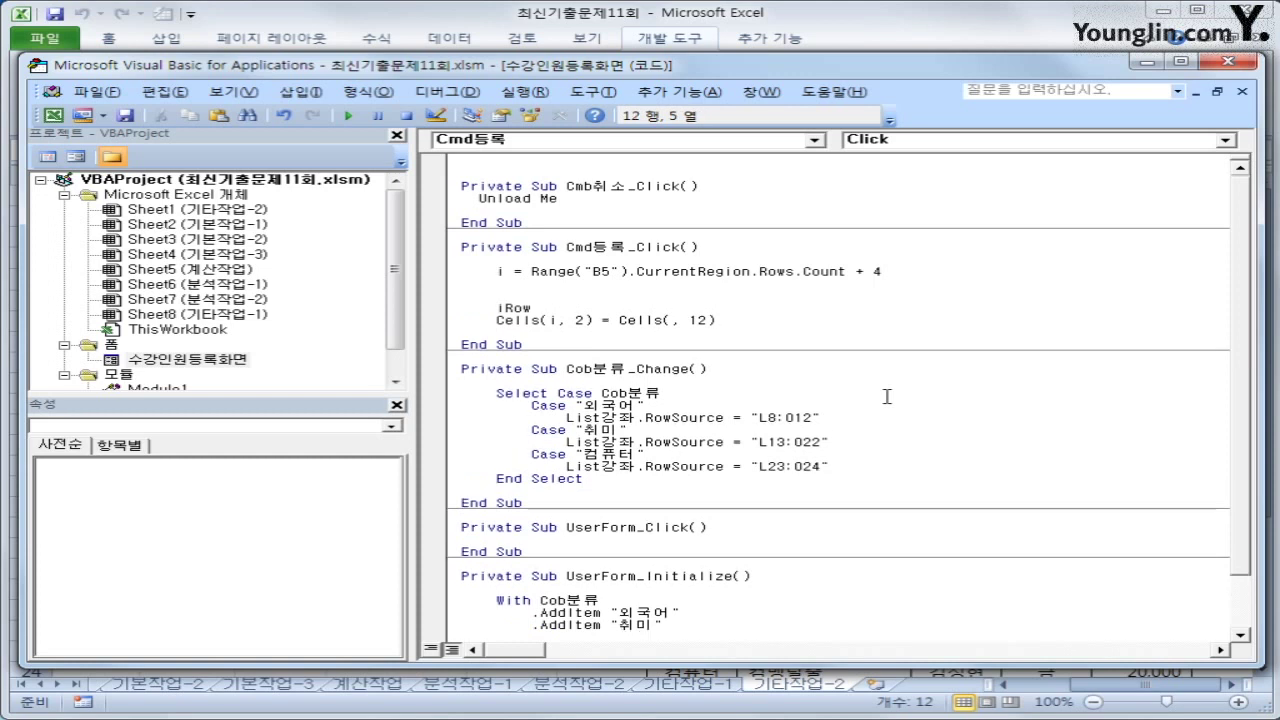
pyautogui.write('if c')
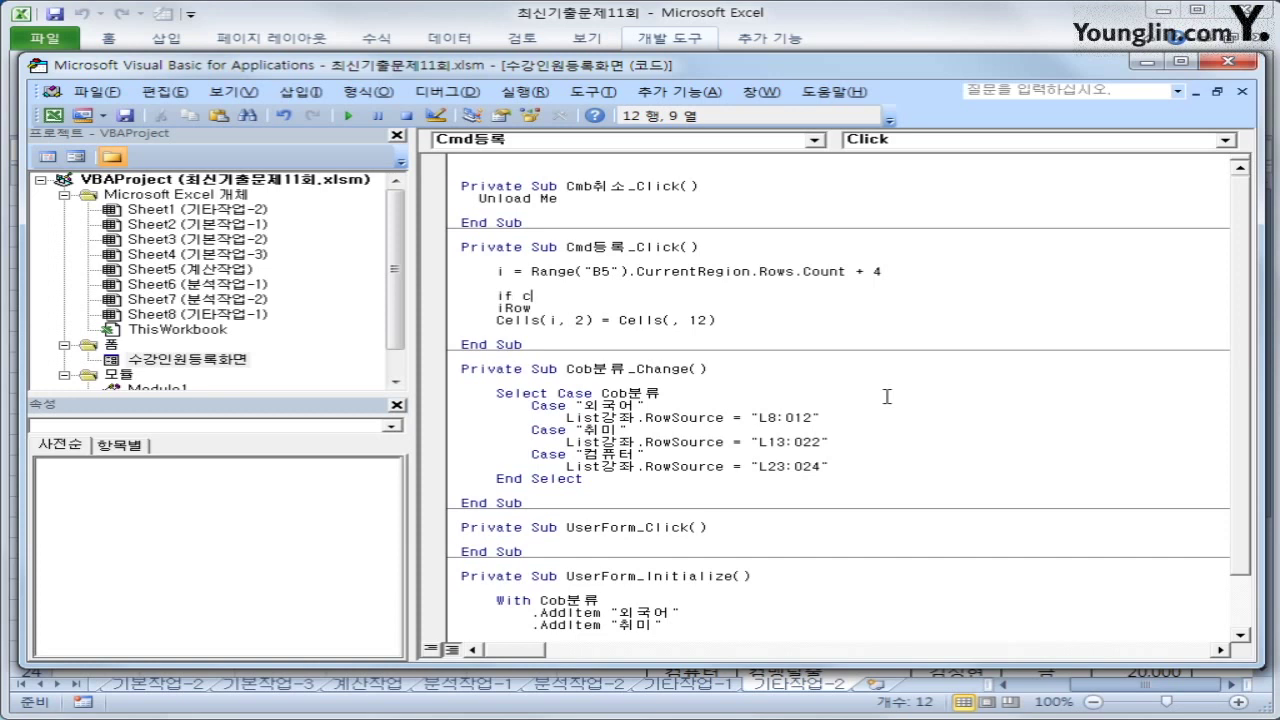
pyautogui.write('ob')
pyautogui.write('분류 ')
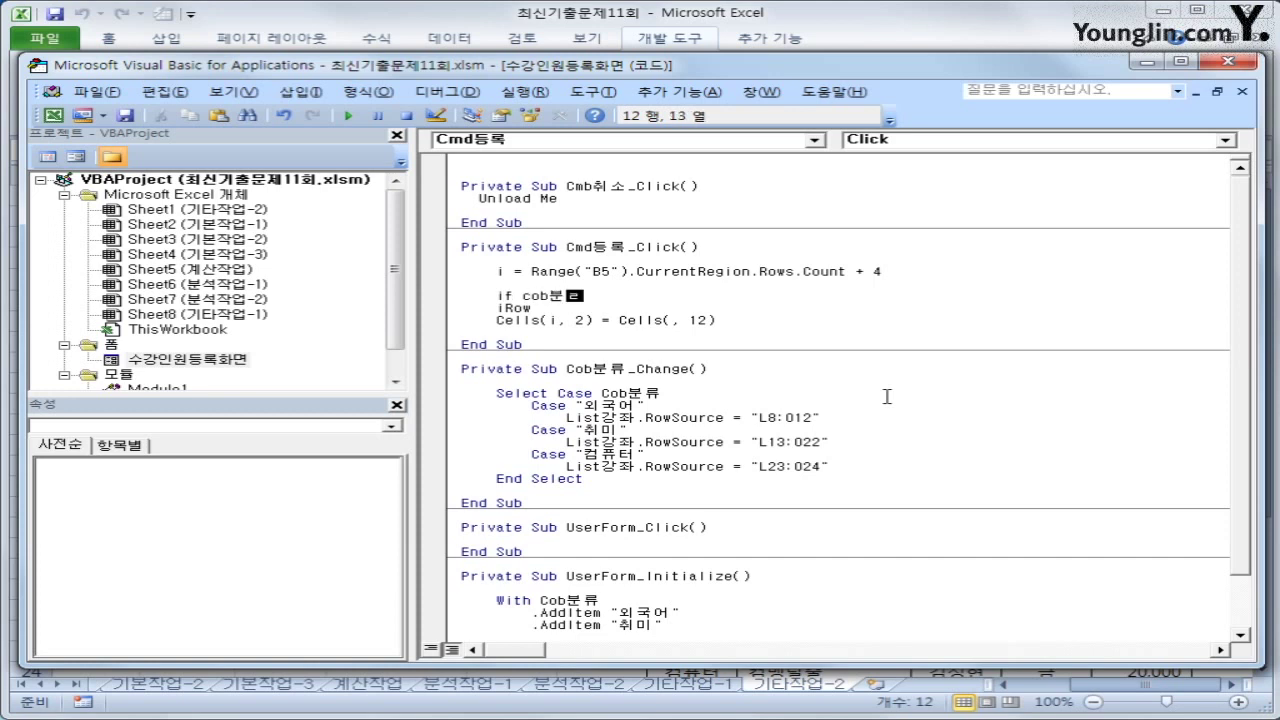
pyautogui.write('="dlh')
pyautogui.press('BackSpace')
pyautogui.press('BackSpace')
pyautogui.press('BackSpace')
pyautogui.write('외국어" then')
pyautogui.press('Return')
pyautogui.press('Tab')
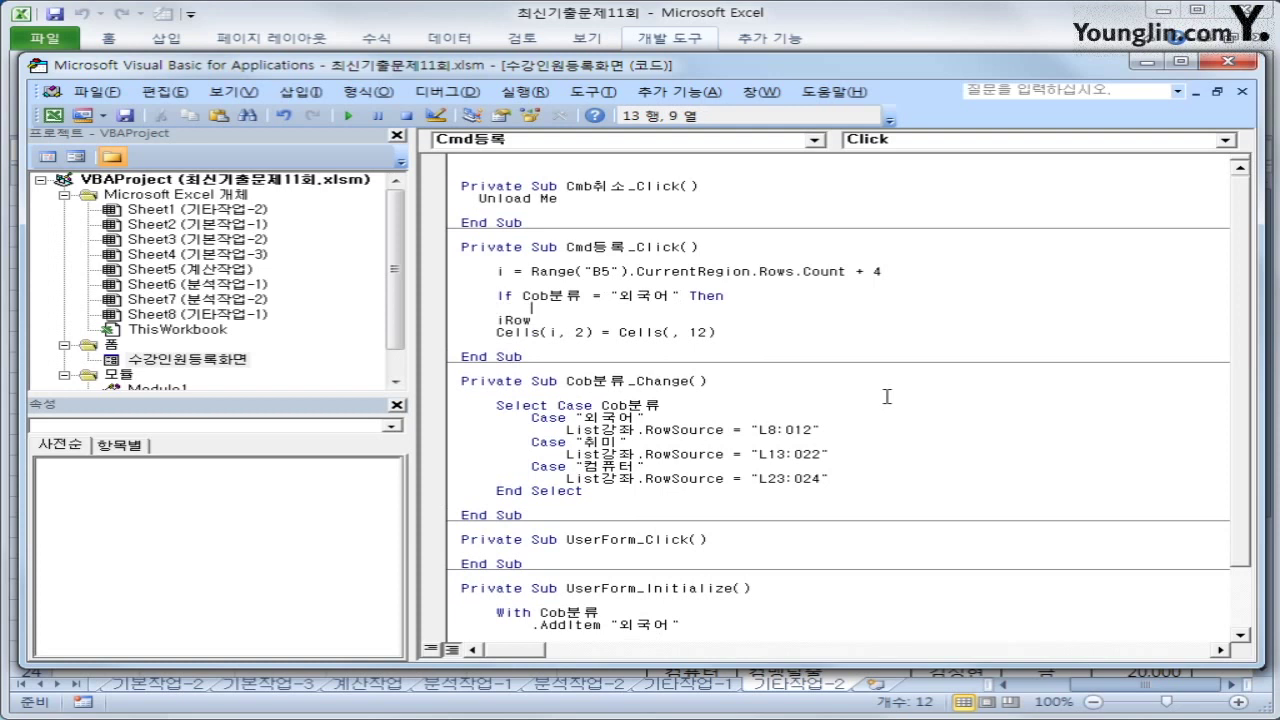
# - Indent iRow under the 외국어 condition and complete it as iRow = List강좌.ListIndex + 8
pyautogui.press('Delete')
pyautogui.press('Delete')
pyautogui.press('Delete')
pyautogui.press('Delete')
pyautogui.press('End')
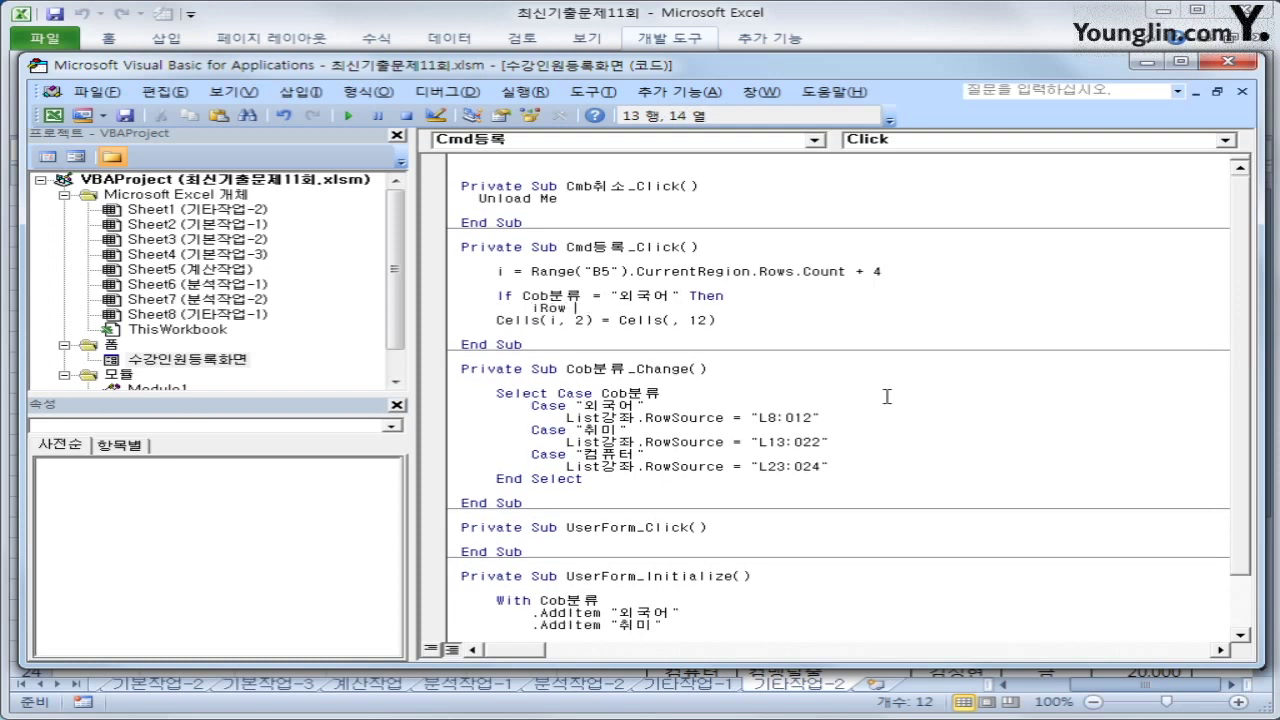
pyautogui.write('=list강좌.')
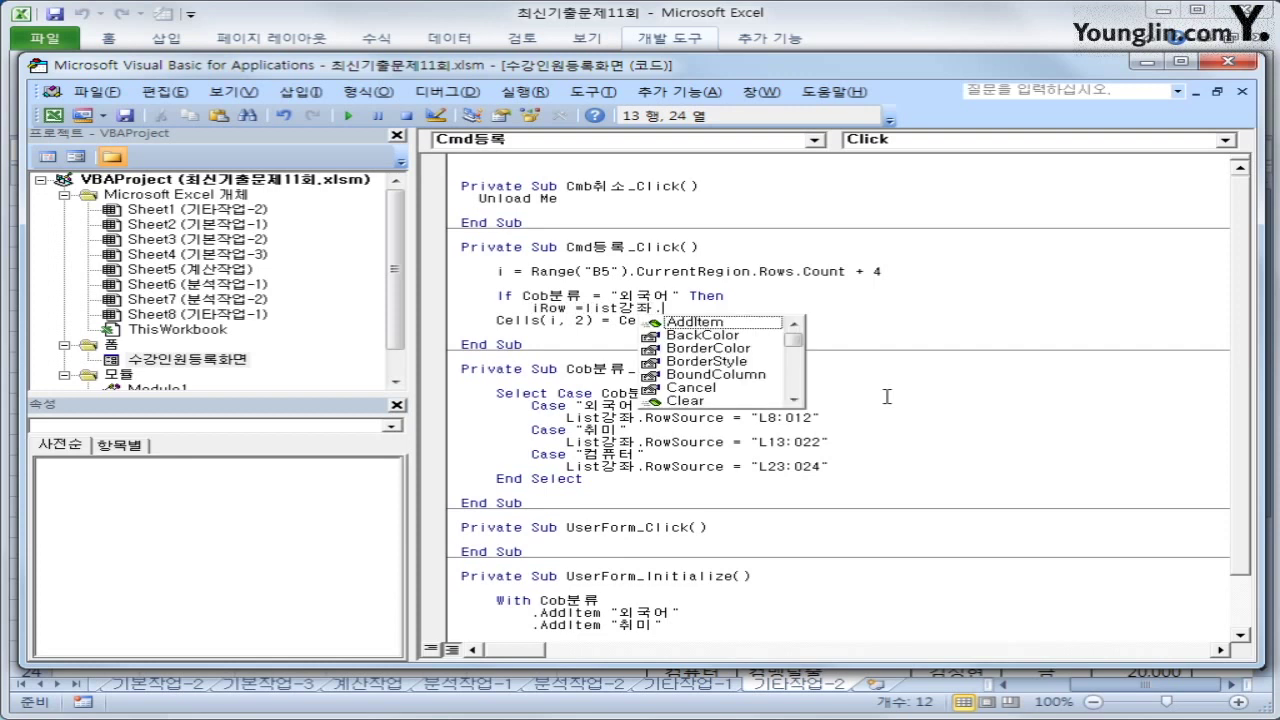
pyautogui.write('l')
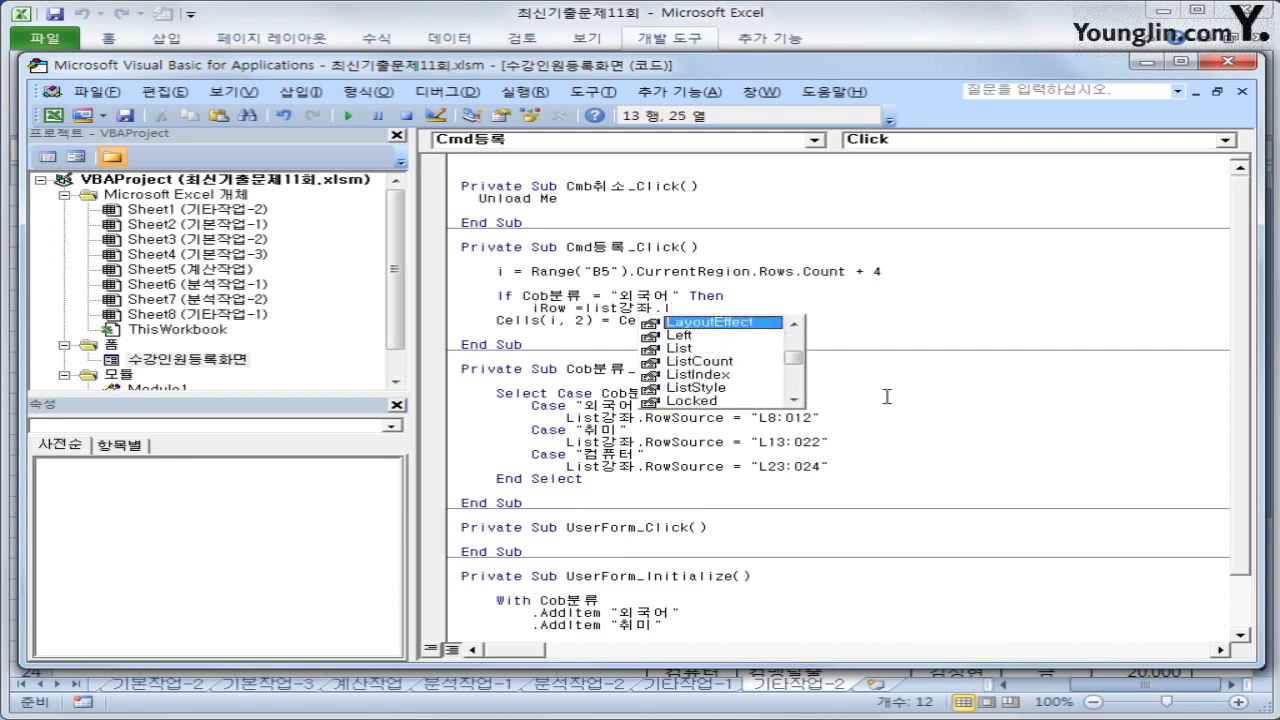
pyautogui.write('istin')
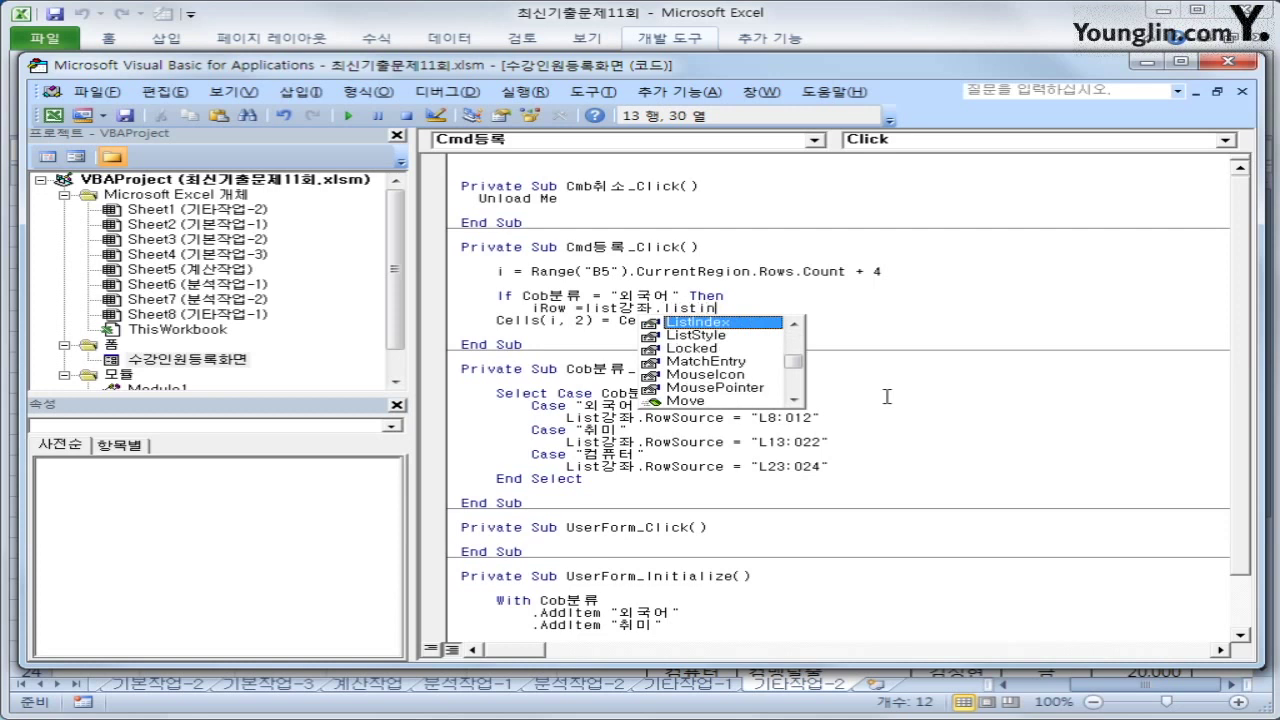
pyautogui.write('dex + ')
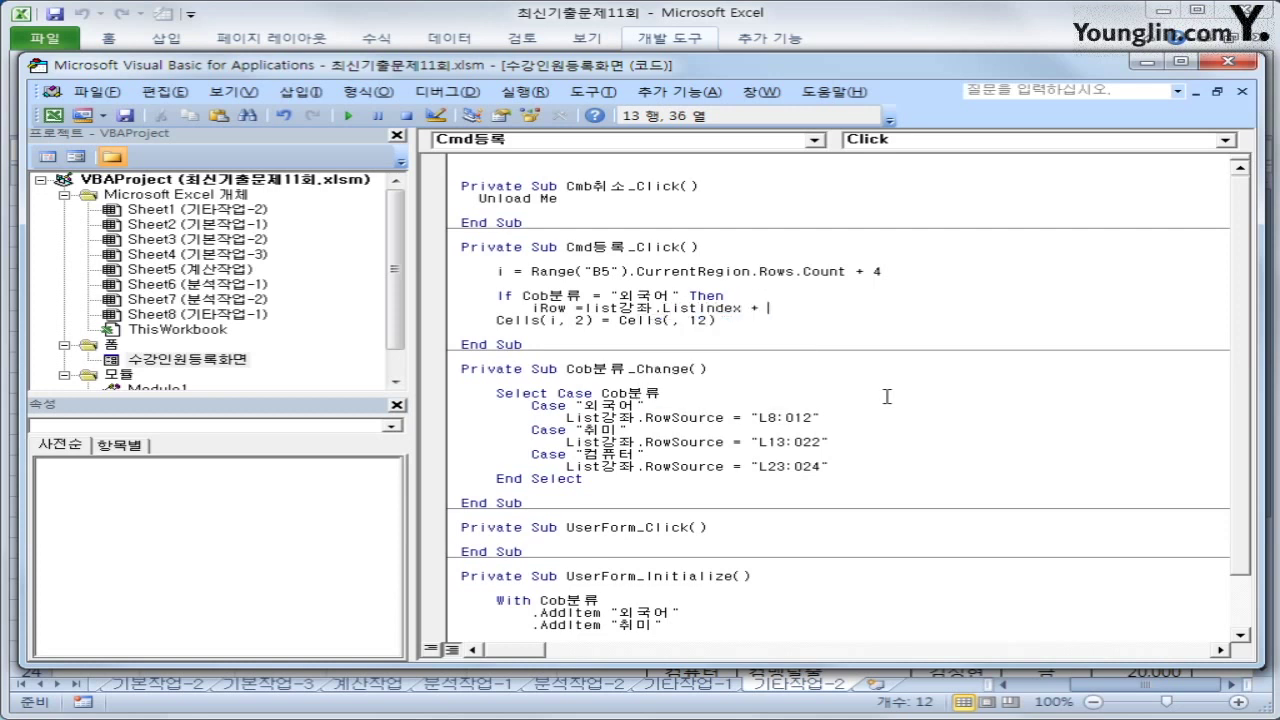
pyautogui.write('8')
pyautogui.press('Return')
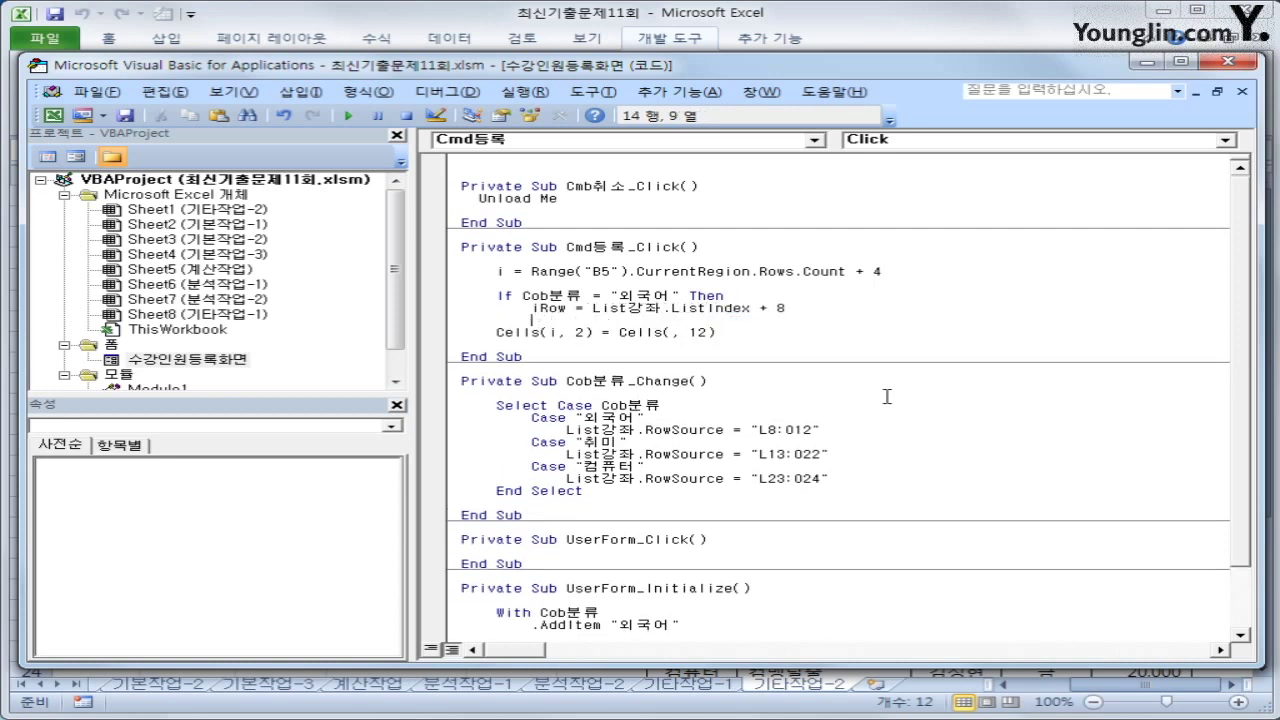
# - Add an ElseIf line without a condition, aligned with If, below the iRow assignment of the 외국어 branch
pyautogui.press('Return')
pyautogui.press('Up')
pyautogui.press('Up')
pyautogui.press('Down')
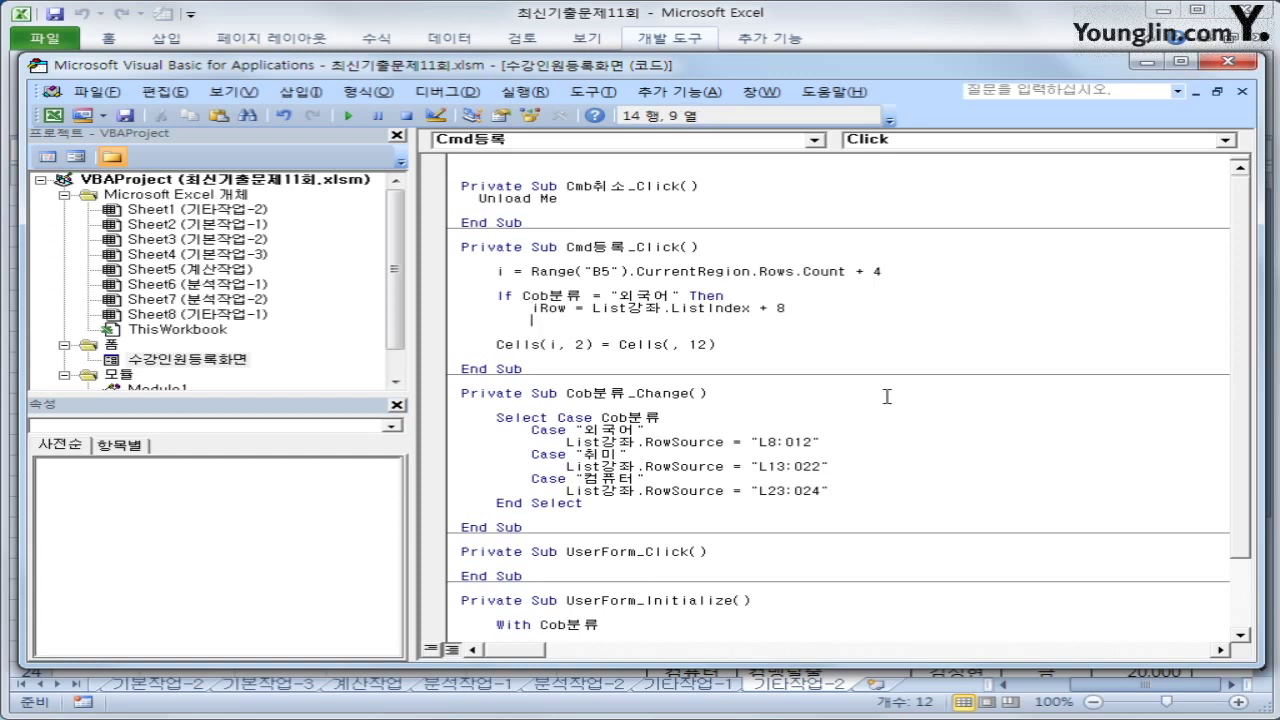
pyautogui.press('BackSpace')
pyautogui.write('elseif')
pyautogui.press('Up')
pyautogui.press('Up')
pyautogui.press('Return')
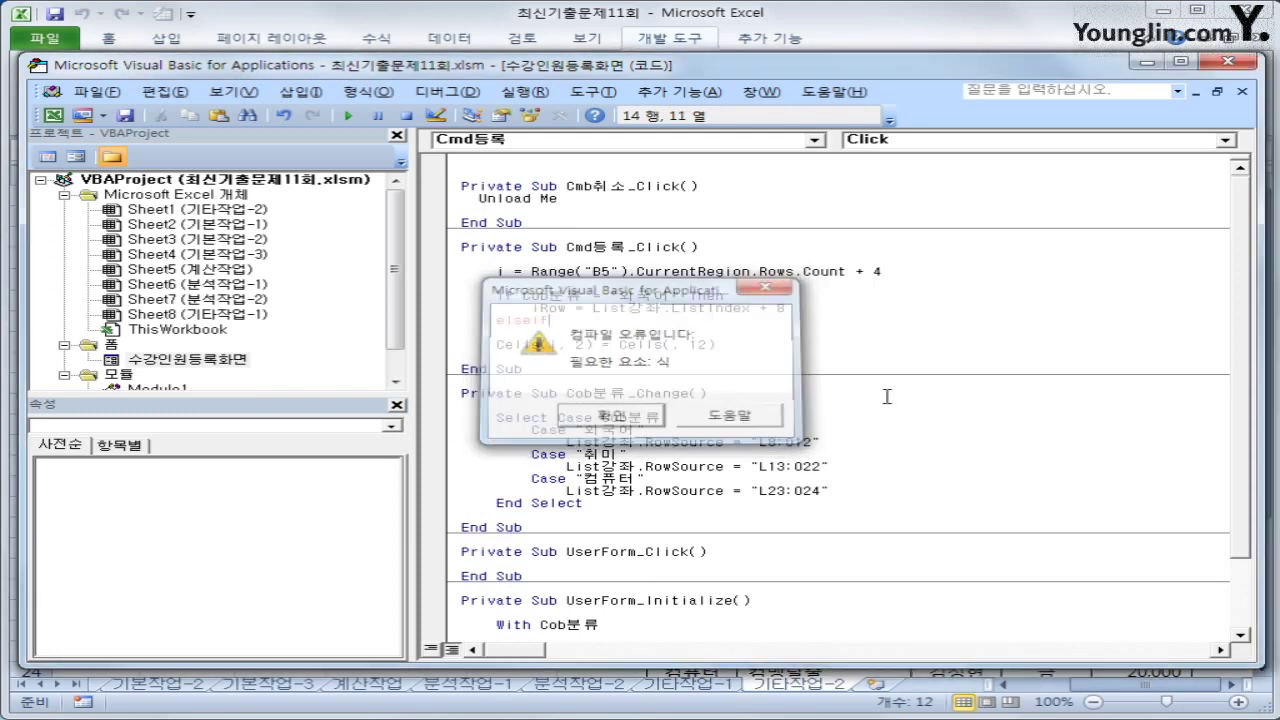
# - Copy the Cob분류 = "외국어" Then condition and its iRow assignment into the ElseIf branch
pyautogui.press('Left')
pyautogui.press('Left')
pyautogui.press('Left')
pyautogui.hotkey('shift', 'Down')
pyautogui.hotkey('shift', 'Right')
pyautogui.hotkey('shift', 'Right')
pyautogui.hotkey('shift', 'Right')
pyautogui.hotkey('shift', 'Right')
pyautogui.hotkey('shift', 'Right')
pyautogui.hotkey('shift', 'Right')
pyautogui.hotkey('shift', 'Right')
pyautogui.hotkey('shift', 'Right')
pyautogui.hotkey('shift', 'Right')
pyautogui.hotkey('shift', 'Right')
pyautogui.hotkey('shift', 'Right')
pyautogui.hotkey('shift', 'Right')
pyautogui.hotkey('shift', 'Right')
pyautogui.hotkey('shift', 'Right')
pyautogui.hotkey('shift', 'Right')
pyautogui.hotkey('shift', 'Right')
pyautogui.hotkey('shift', 'Right')
pyautogui.hotkey('shift', 'Right')
pyautogui.hotkey('shift', 'Right')
pyautogui.hotkey('shift', 'Right')
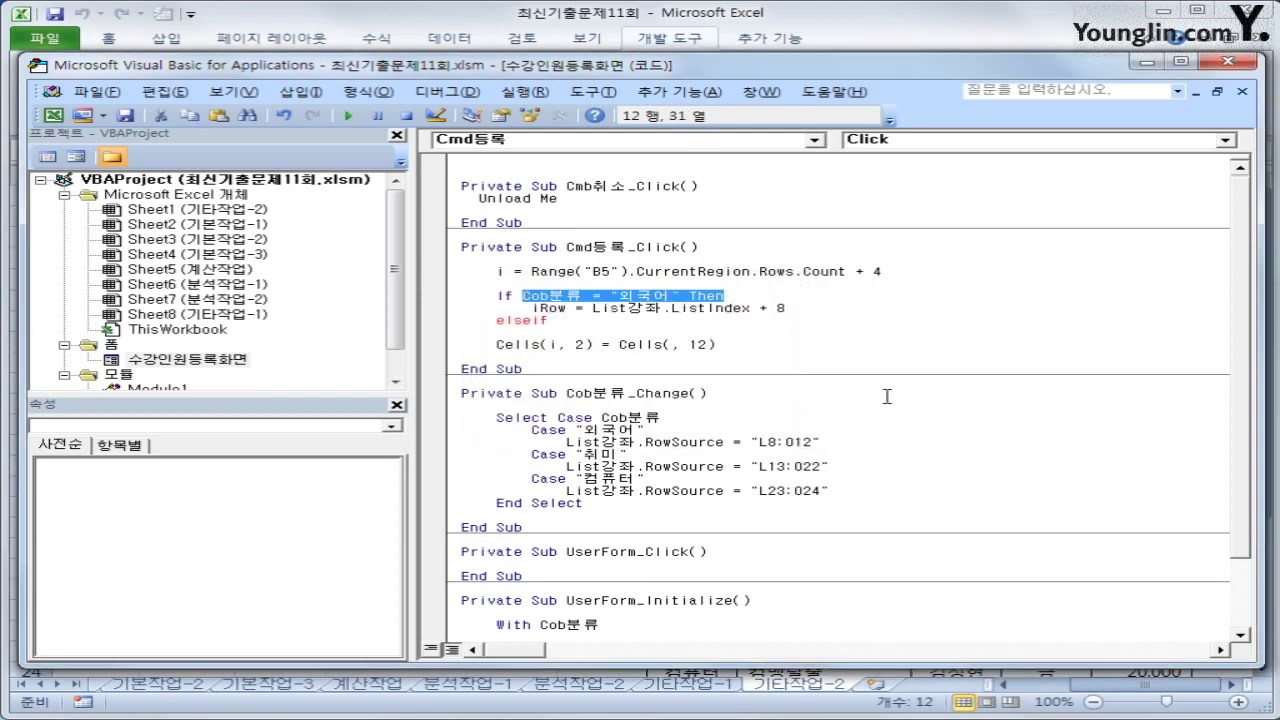
pyautogui.hotkey('shift', 'End')
pyautogui.hotkey('ctrl', 'c')
pyautogui.press('Down')
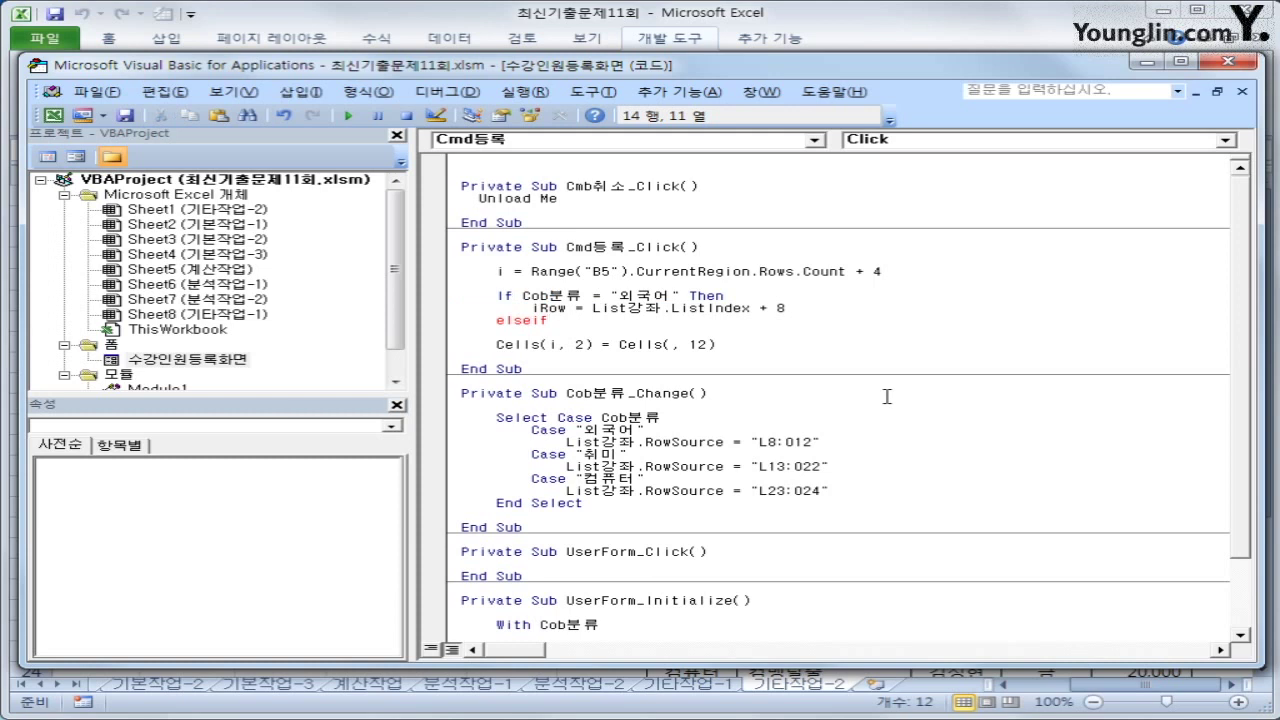
pyautogui.hotkey('ctrl', 'v')
# - Change the category compared in the ElseIf condition to "취미"
pyautogui.press('Up')
pyautogui.press('Left')
pyautogui.press('Left')
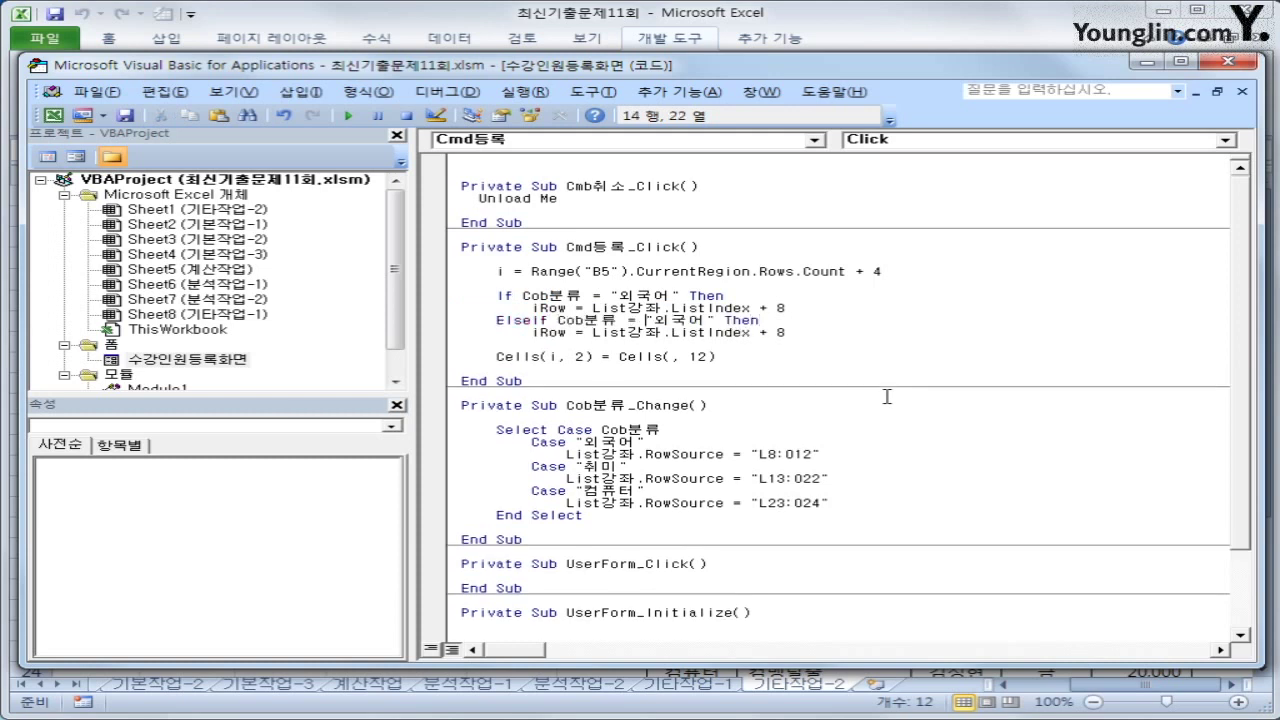
pyautogui.hotkey('shift', 'Right')
pyautogui.hotkey('shift', 'Right')
pyautogui.hotkey('shift', 'Right')
pyautogui.write('ㅊ')
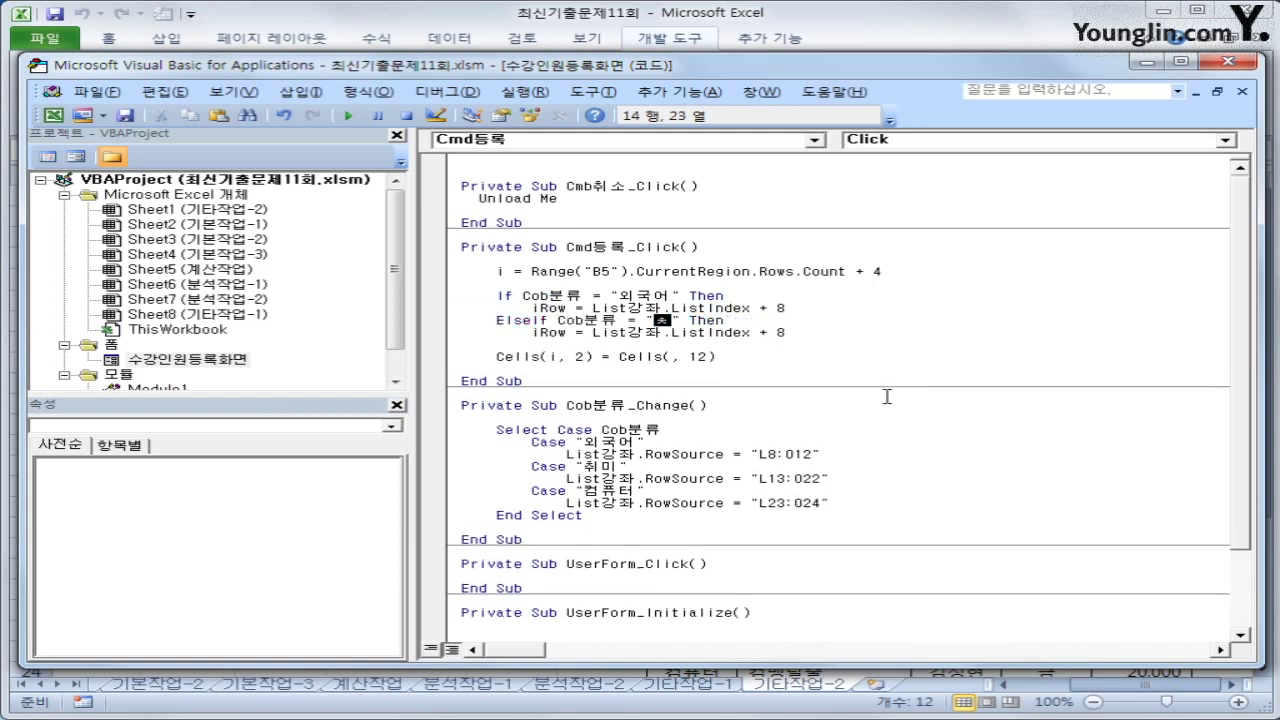
pyautogui.write('취미')
# - Set the number added to List강좌.ListIndex in the 취미 branch to 13
pyautogui.press('Down')
pyautogui.press('End')
pyautogui.press('BackSpace')
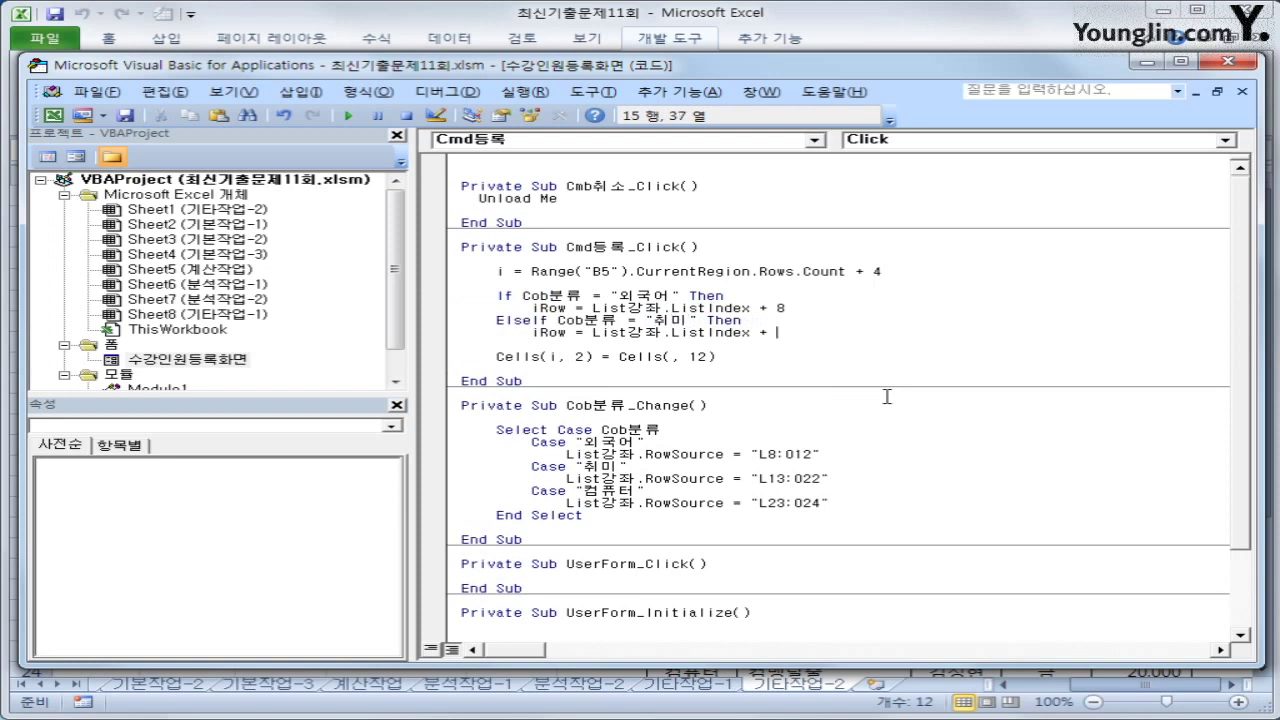
pyautogui.write('13')
# - Add an Else line aligned with ElseIf below the 취미 branch
pyautogui.press('Return')
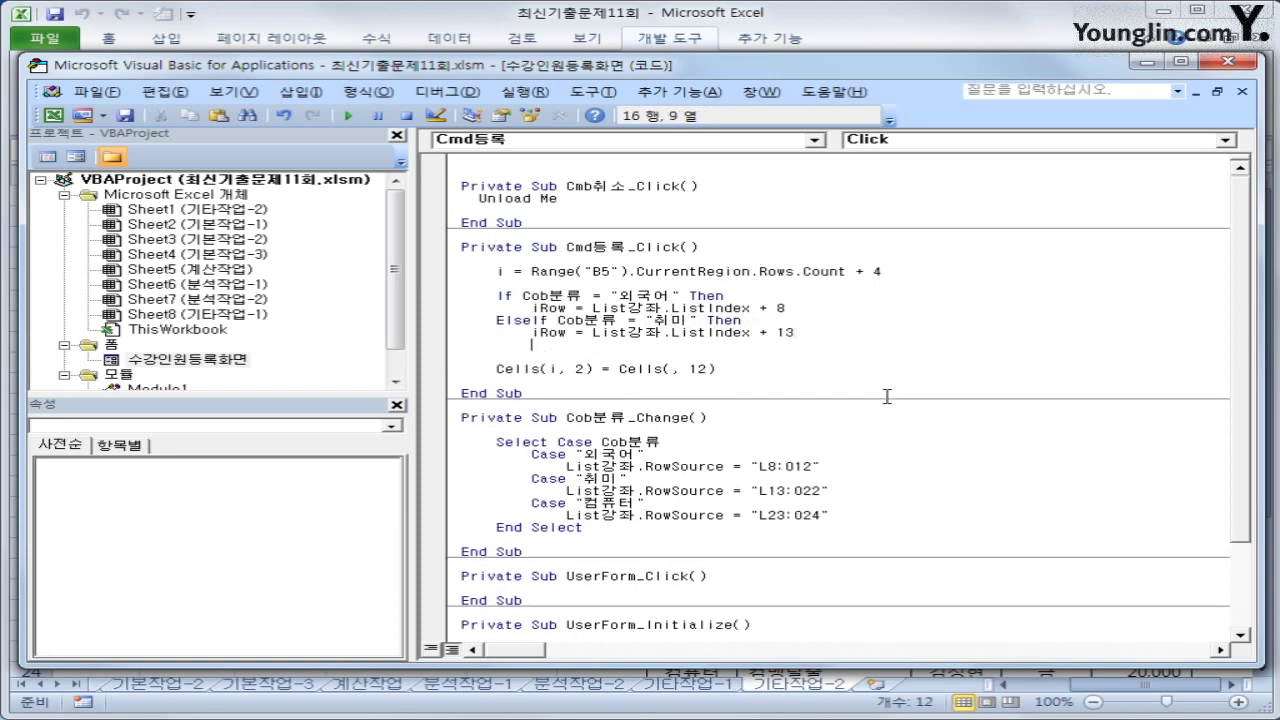
pyautogui.press('BackSpace')
pyautogui.write('else')
pyautogui.press('Return')
# - Copy the 취미 branch's iRow assignment under Else and set its added number to 23
pyautogui.press('Up')
pyautogui.press('Up')
pyautogui.hotkey('shift', 'End')
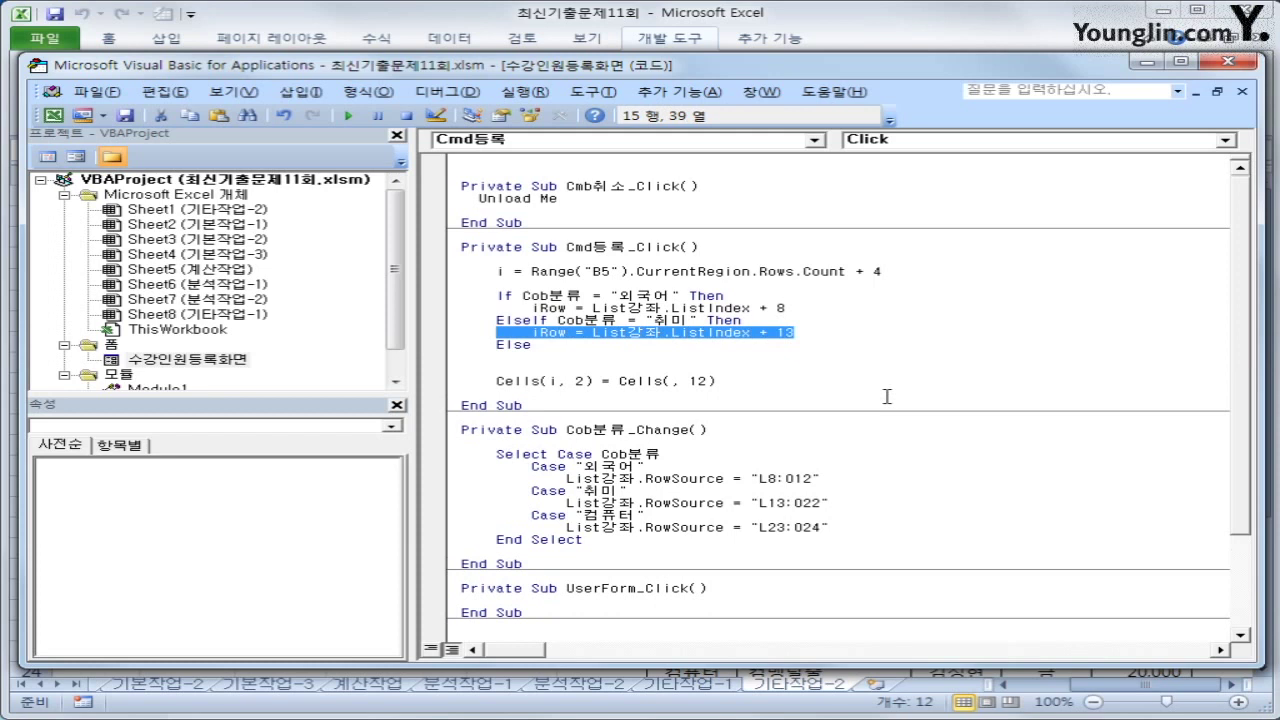
pyautogui.hotkey('ctrl', 'c')
pyautogui.press('Down')
pyautogui.press('Down')
pyautogui.hotkey('ctrl', 'v')
pyautogui.press('Left')
pyautogui.press('Left')
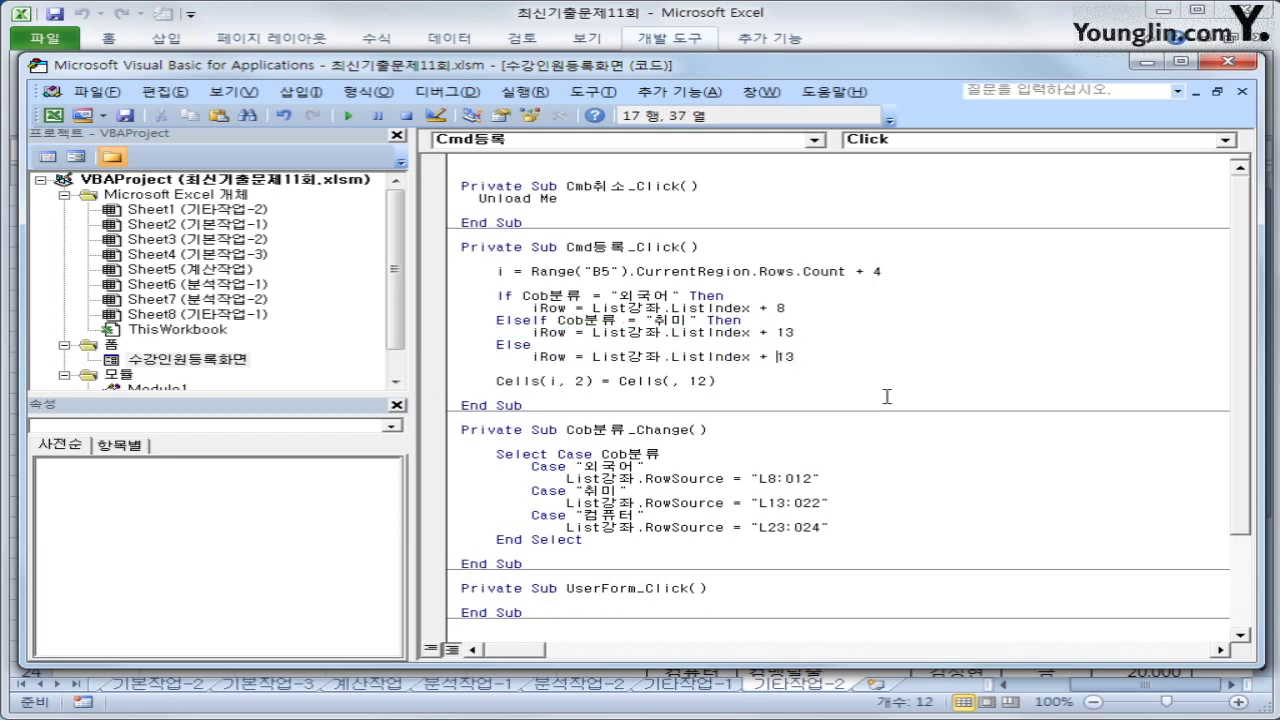
pyautogui.hotkey('shift', 'End')
pyautogui.write('23')
# - Close the condition block with End If and insert blank lines below the Cells(i, 2) assignment
pyautogui.press('Return')
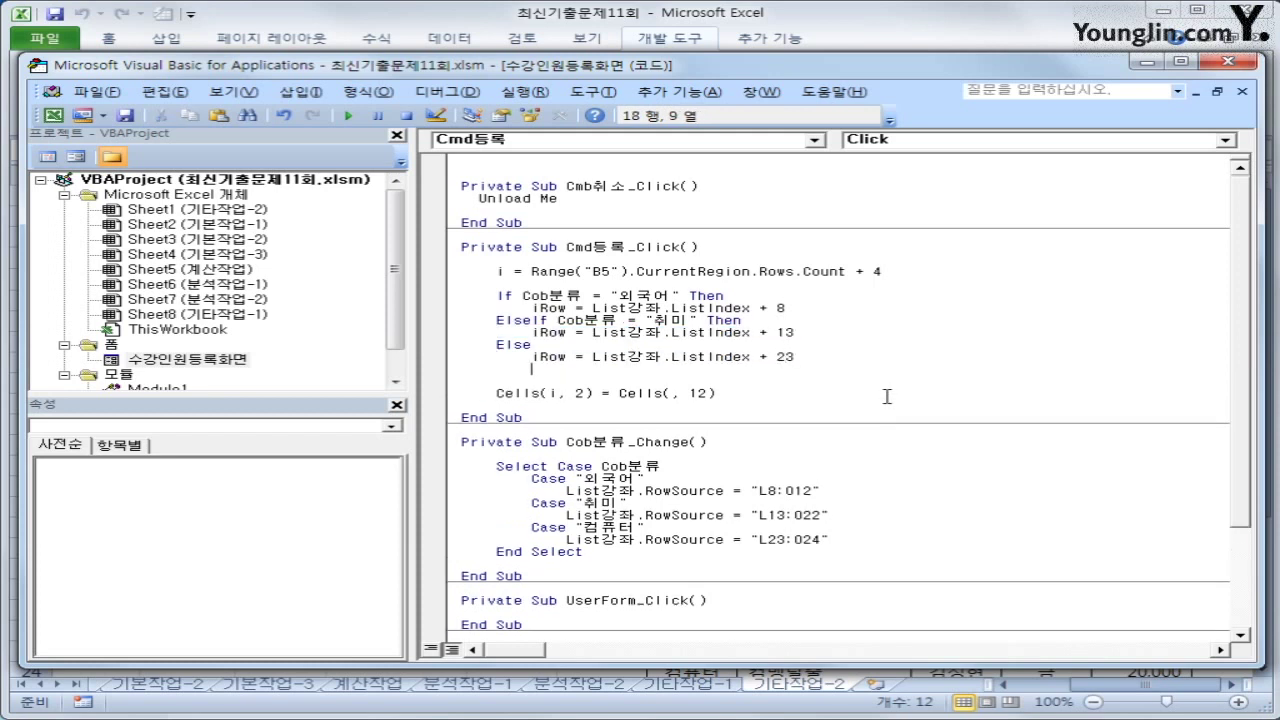
pyautogui.press('BackSpace')
pyautogui.write('end if')
pyautogui.press('Down')
pyautogui.press('Down')
pyautogui.press('End')
pyautogui.press('Return')
pyautogui.press('Return')
# - Replace Cells(, 12) in the Cells(i, 2) assignment with Cob분류
pyautogui.press('Up')
pyautogui.press('Up')
pyautogui.press('End')
pyautogui.hotkey('shift', 'Left')
pyautogui.hotkey('shift', 'Left')
pyautogui.hotkey('shift', 'Left')
pyautogui.hotkey('shift', 'Left')
pyautogui.hotkey('shift', 'Left')
pyautogui.hotkey('shift', 'Left')
pyautogui.hotkey('shift', 'Left')
pyautogui.hotkey('shift', 'Left')
pyautogui.hotkey('shift', 'Left')
pyautogui.hotkey('shift', 'Left')
pyautogui.hotkey('shift', 'Left')
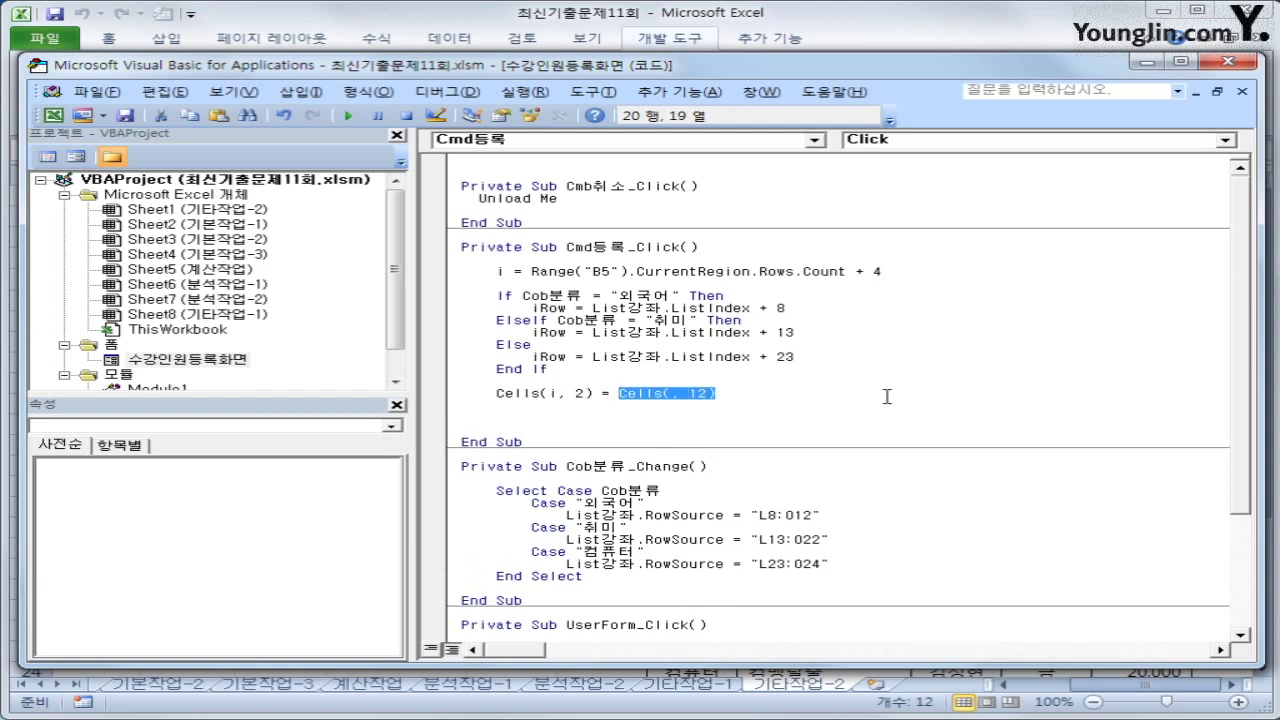
pyautogui.write('c')
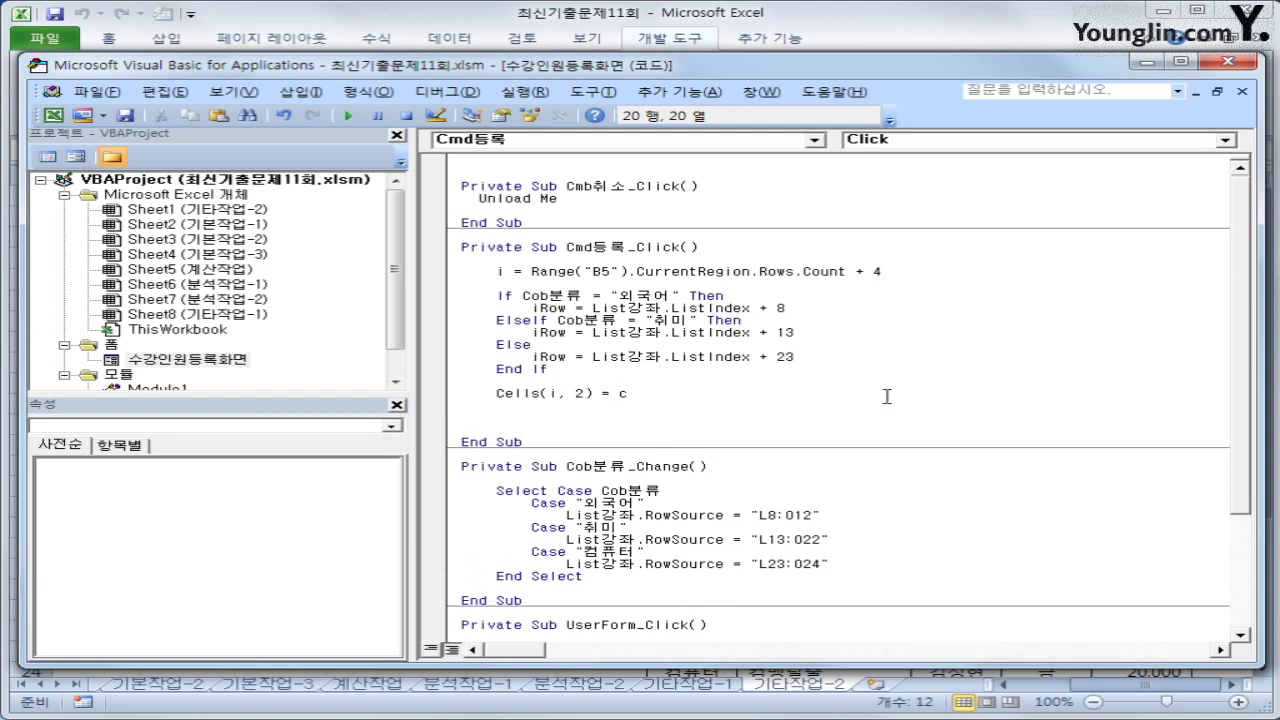
pyautogui.write('obㅂ분류')
pyautogui.press('Return')
# - Duplicate the Cells(i, 2) line below itself and change it to Cells(i, 3) = Cells(iRow, 12)
pyautogui.press('Up')
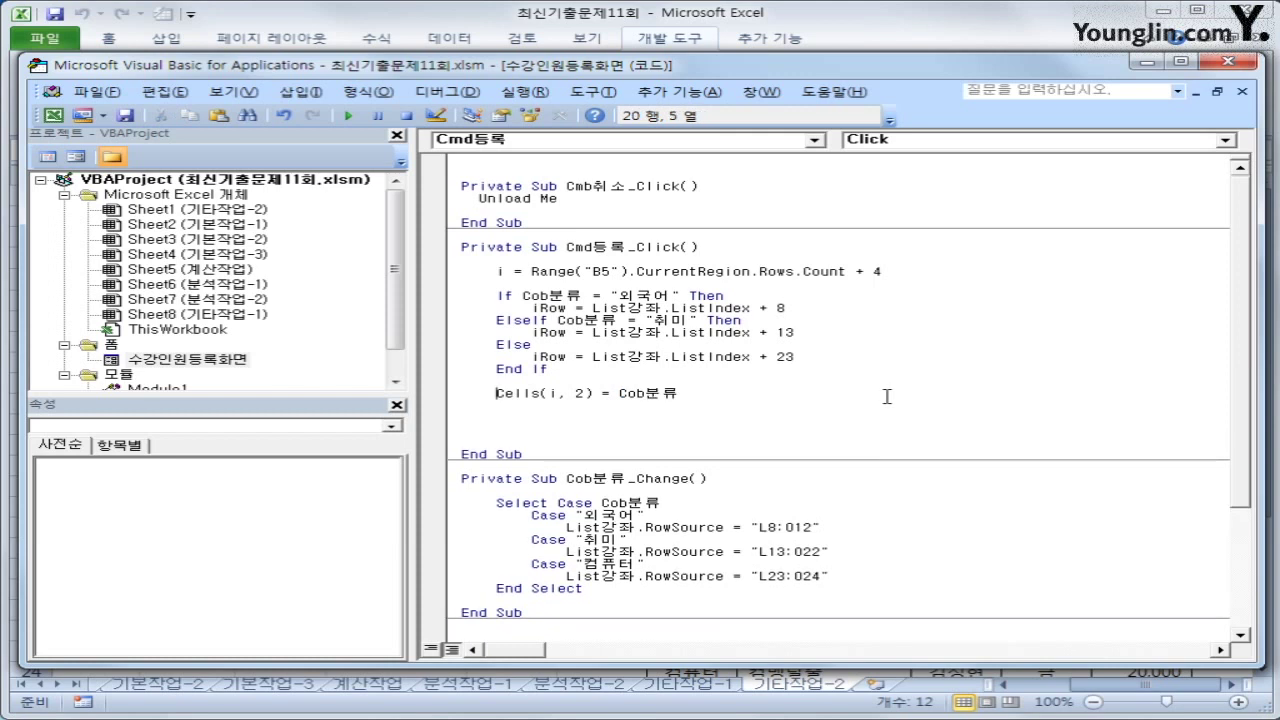
pyautogui.hotkey('shift', 'End')
pyautogui.hotkey('ctrl', 'c')
pyautogui.press('Down')
pyautogui.hotkey('ctrl', 'v')
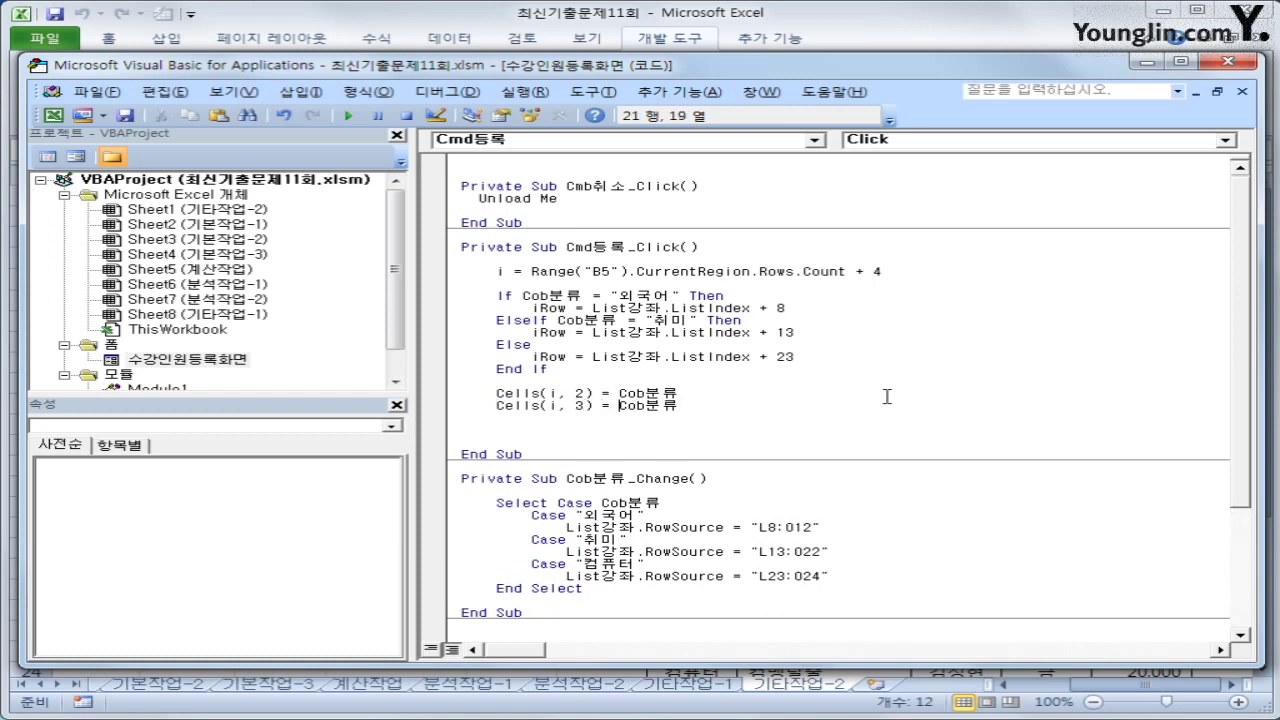
pyautogui.hotkey('shift', 'End')
pyautogui.press('Delete')
pyautogui.write('cells(iR')
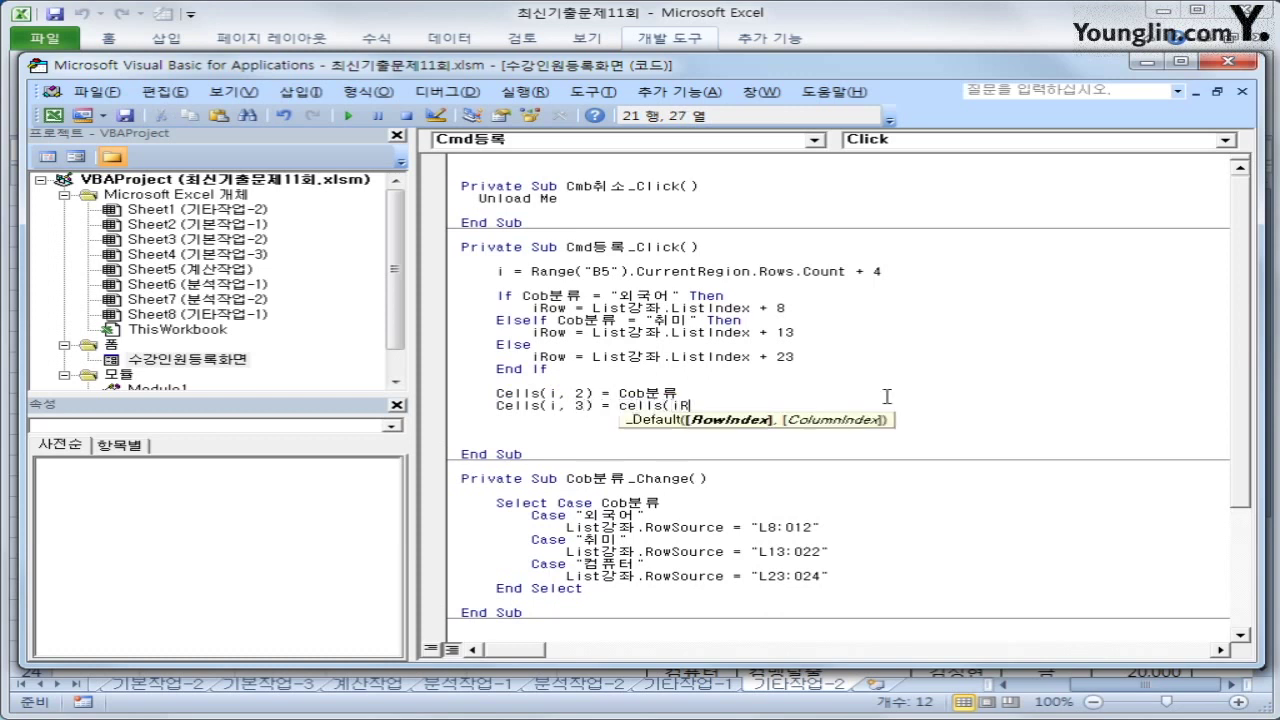
pyautogui.write('ow, 12')
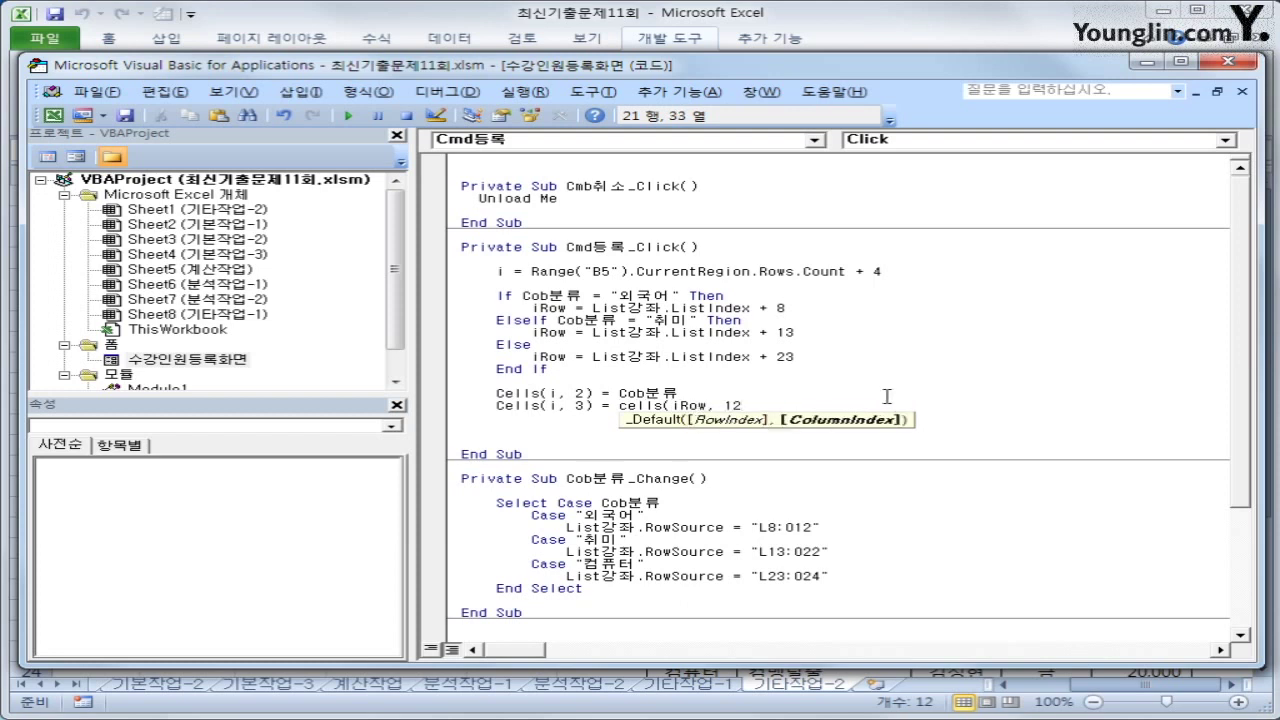
pyautogui.write(')')
# - Duplicate the Cells(i, 3) = Cells(iRow, 12) line directly below itself
pyautogui.press('Return')
pyautogui.press('Up')
pyautogui.hotkey('shift', 'End')
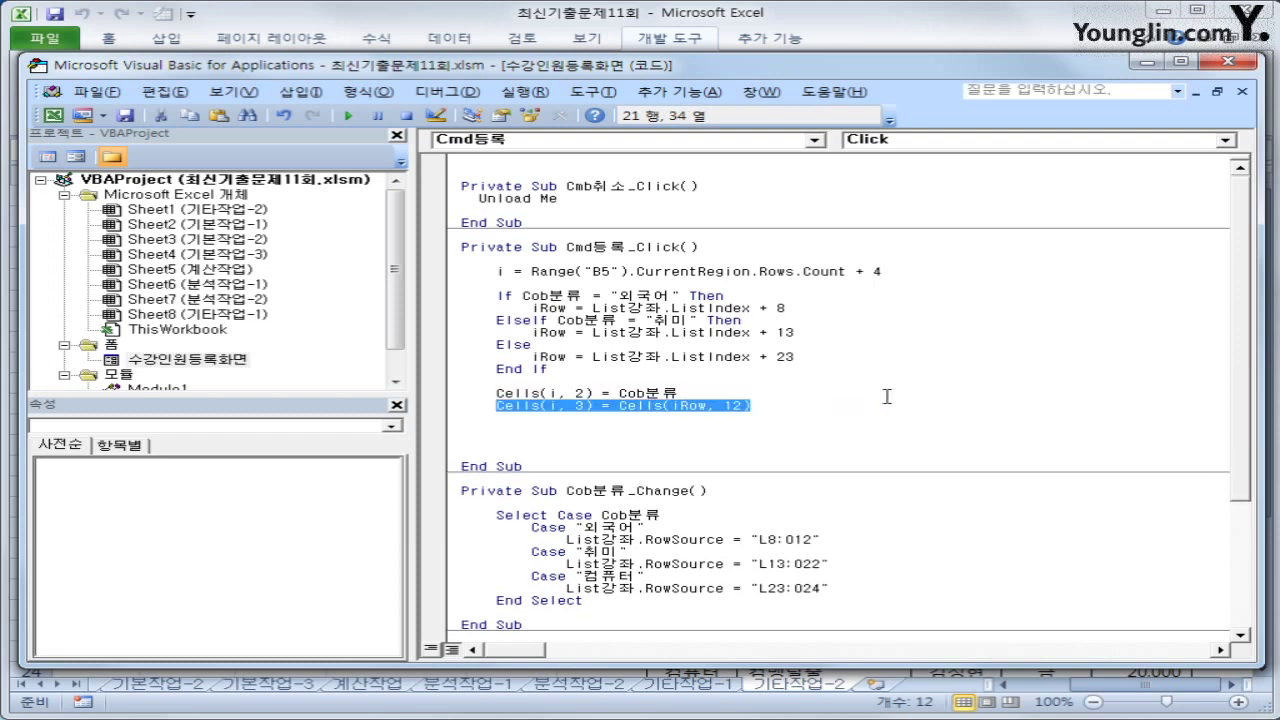
pyautogui.hotkey('ctrl', 'c')
pyautogui.press('Down')
pyautogui.hotkey('ctrl', 'v')
# - Edit the duplicated line to Cells(i, 4) = Cells(iRow, 13)
pyautogui.press('Left')
pyautogui.press('Left')
pyautogui.press('Left')
pyautogui.press('Left')
pyautogui.press('Left')
pyautogui.press('Left')
pyautogui.press('Left')
pyautogui.press('Left')
pyautogui.press('Left')
pyautogui.press('Left')
pyautogui.press('Left')
pyautogui.press('Left')
pyautogui.press('Left')
pyautogui.press('Left')
pyautogui.press('Left')
pyautogui.press('Left')
pyautogui.press('Left')
pyautogui.press('Left')
pyautogui.press('Left')
pyautogui.press('Left')
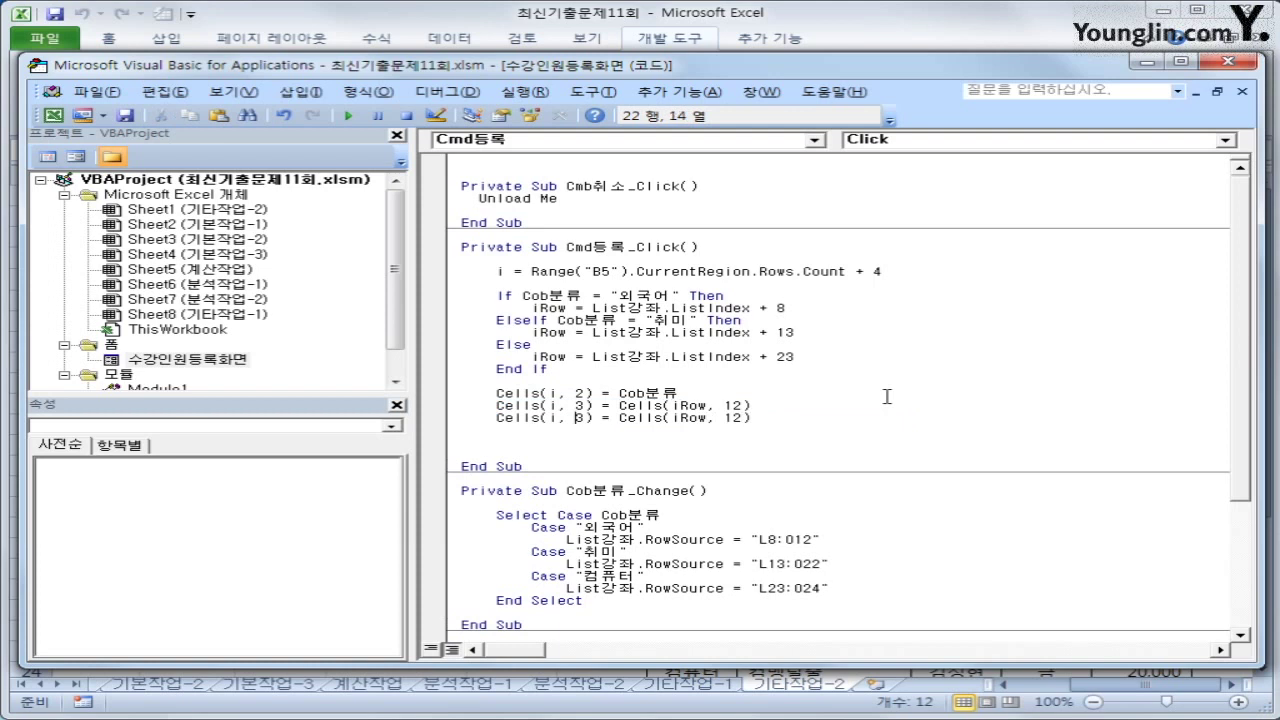
pyautogui.press('Delete')
pyautogui.write('4')
pyautogui.press('End')
pyautogui.press('Left')
pyautogui.press('Left')
pyautogui.press('Delete')
pyautogui.write('3')
pyautogui.press('End')
# - Add another copy of the Cells(i, 3) = Cells(iRow, 12) line and change it to Cells(i, 5) = Cells(iRow, 14)
pyautogui.press('Return')
pyautogui.hotkey('ctrl', 'v')
pyautogui.press('Left')
pyautogui.press('Left')
pyautogui.press('Left')
pyautogui.press('Left')
pyautogui.press('Left')
pyautogui.press('Left')
pyautogui.press('Left')
pyautogui.press('Left')
pyautogui.press('Left')
pyautogui.press('Left')
pyautogui.press('Left')
pyautogui.press('Left')
pyautogui.press('Left')
pyautogui.press('Left')
pyautogui.press('Left')
pyautogui.press('Left')
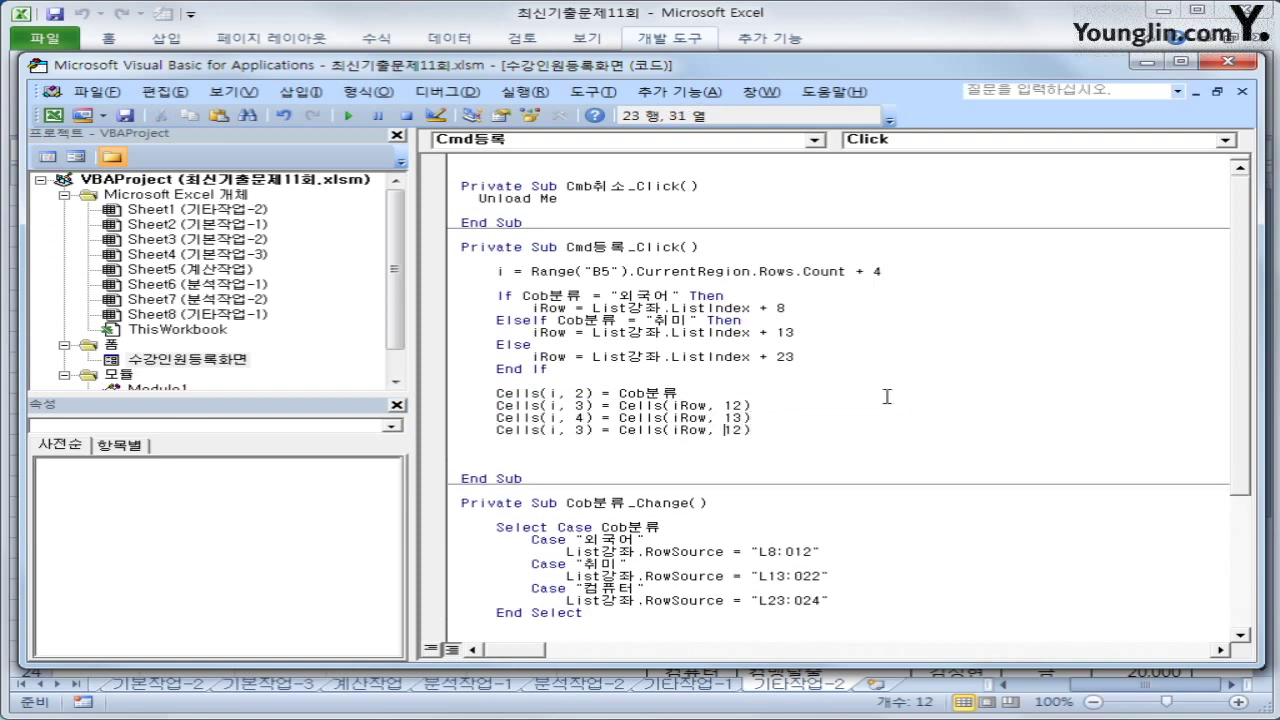
pyautogui.press('Left')
pyautogui.press('Left')
pyautogui.press('Left')
pyautogui.press('Left')
pyautogui.press('Delete')
pyautogui.write('5')
pyautogui.press('End')
pyautogui.press('Left')
pyautogui.press('Left')
pyautogui.write('4')
pyautogui.press('Delete')
# - Insert one more copy of the copied assignment line below and change it to Cells(i, 6) = Cells(iRow, 15)
pyautogui.press('Return')
pyautogui.hotkey('ctrl', 'v')
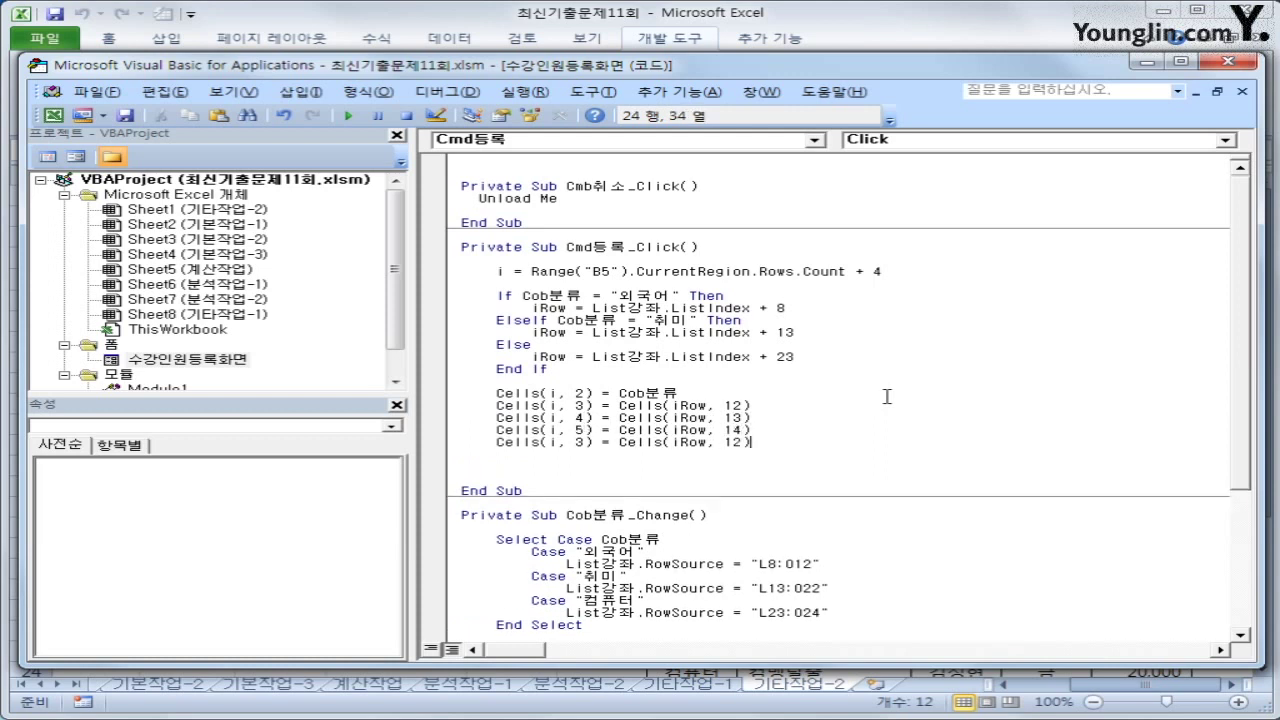
pyautogui.press('Left')
pyautogui.press('Left')
pyautogui.press('Left')
pyautogui.press('Left')
pyautogui.press('Left')
pyautogui.press('Left')
pyautogui.press('Left')
pyautogui.press('Left')
pyautogui.press('Left')
pyautogui.press('Left')
pyautogui.press('Left')
pyautogui.press('Left')
pyautogui.press('Left')
pyautogui.press('Left')
pyautogui.press('Left')
pyautogui.press('Left')
pyautogui.press('Left')
pyautogui.press('Left')
pyautogui.press('Left')
pyautogui.press('Left')
pyautogui.press('Delete')
pyautogui.write('6')
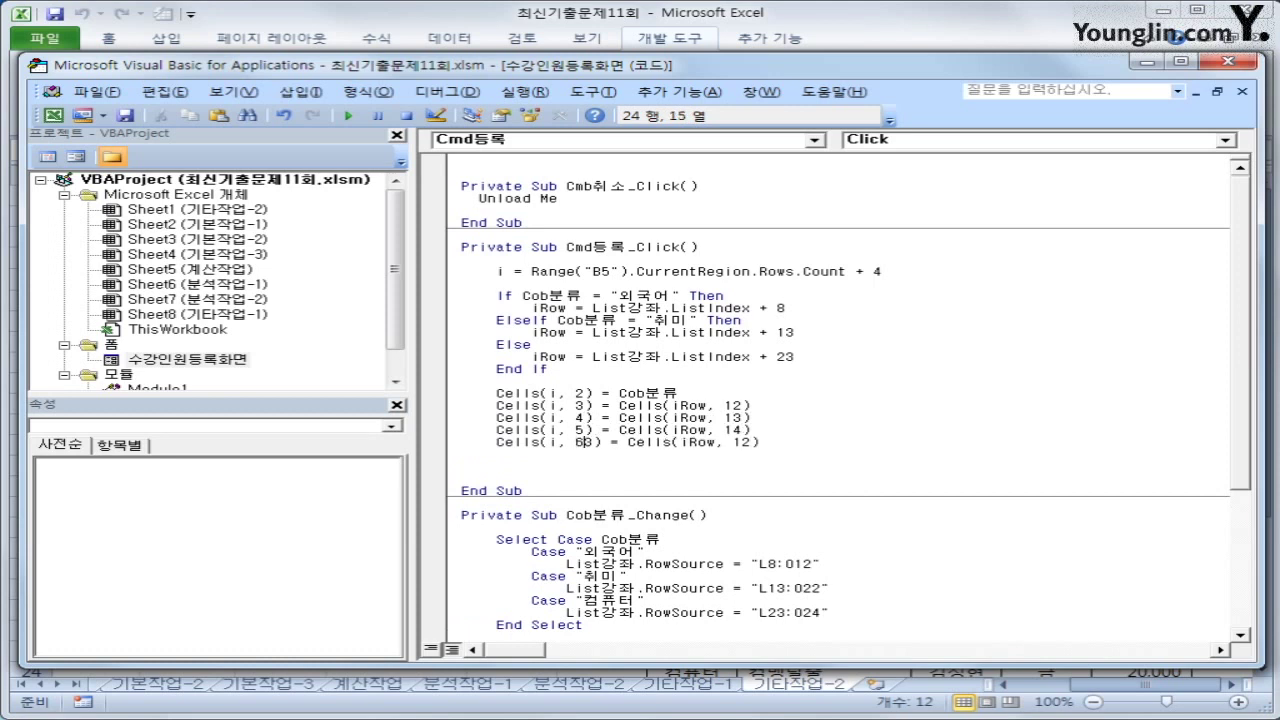
pyautogui.press('End')
pyautogui.press('Left')
pyautogui.press('Left')
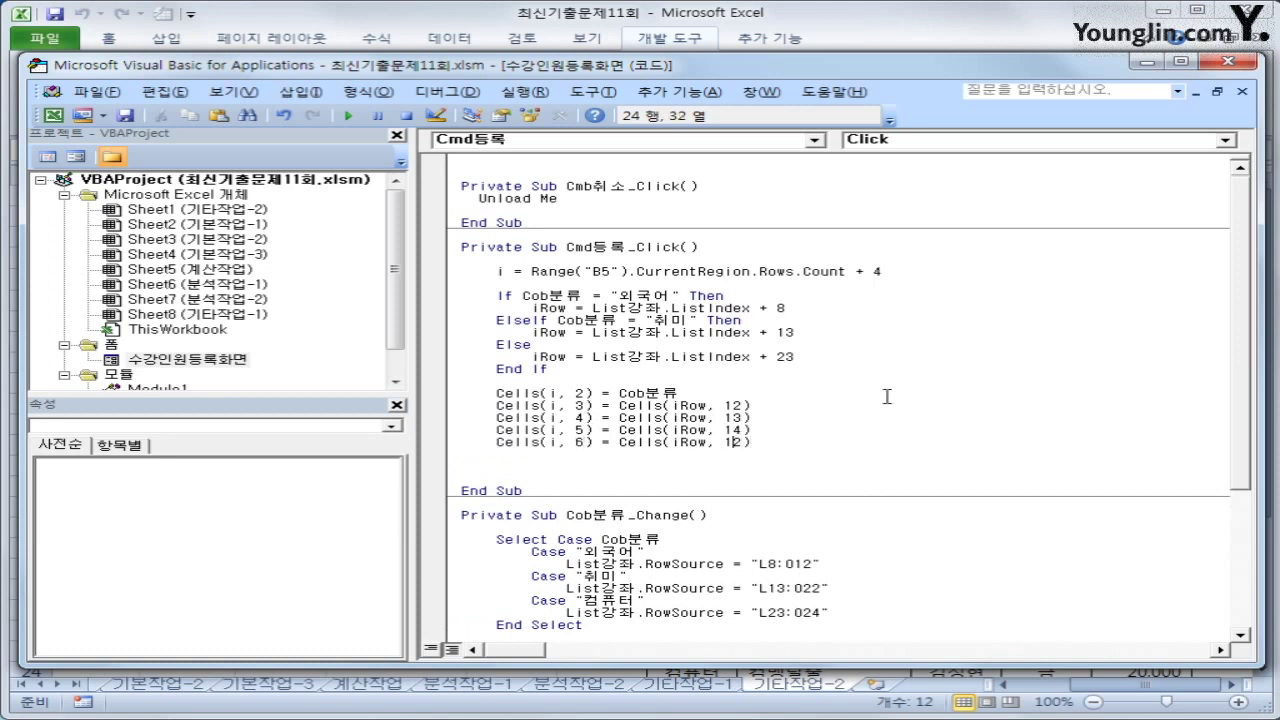
pyautogui.press('Delete')
pyautogui.write('5')
pyautogui.press('End')
# - Add the line Cells(i, 7) = Text정원.Value to write the entered headcount into the table
pyautogui.press('Return')
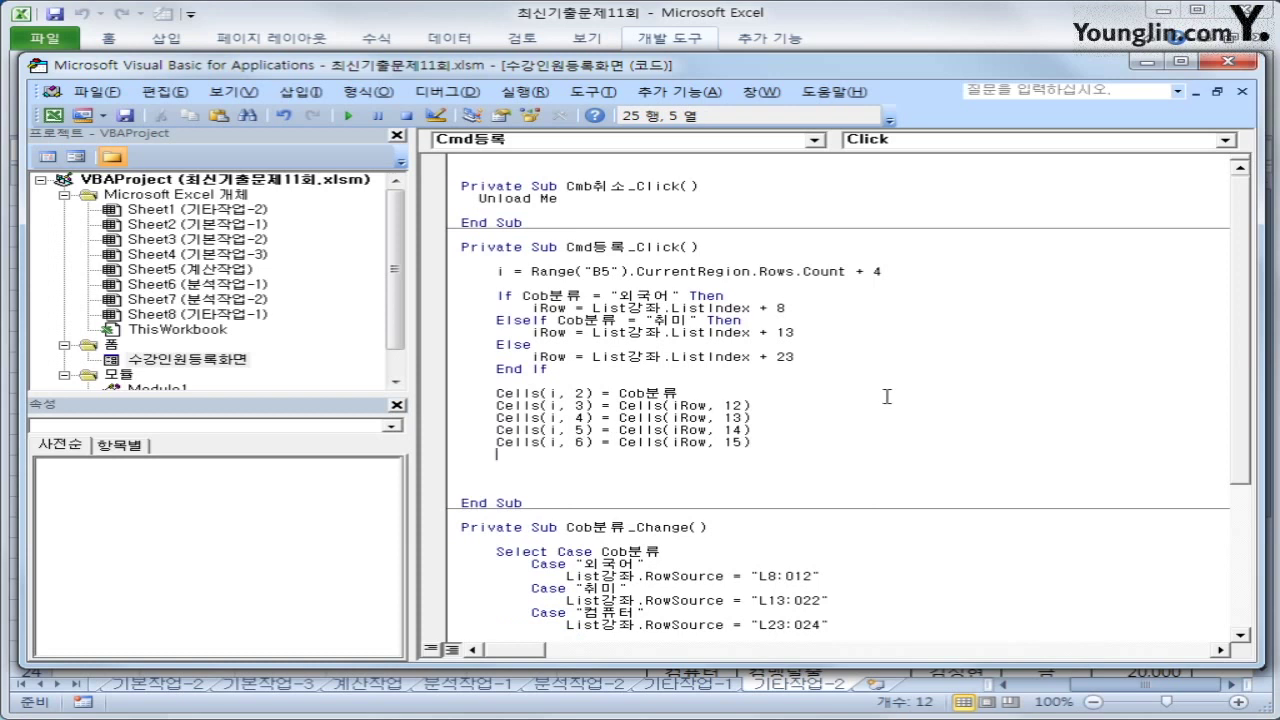
pyautogui.write('cells(')
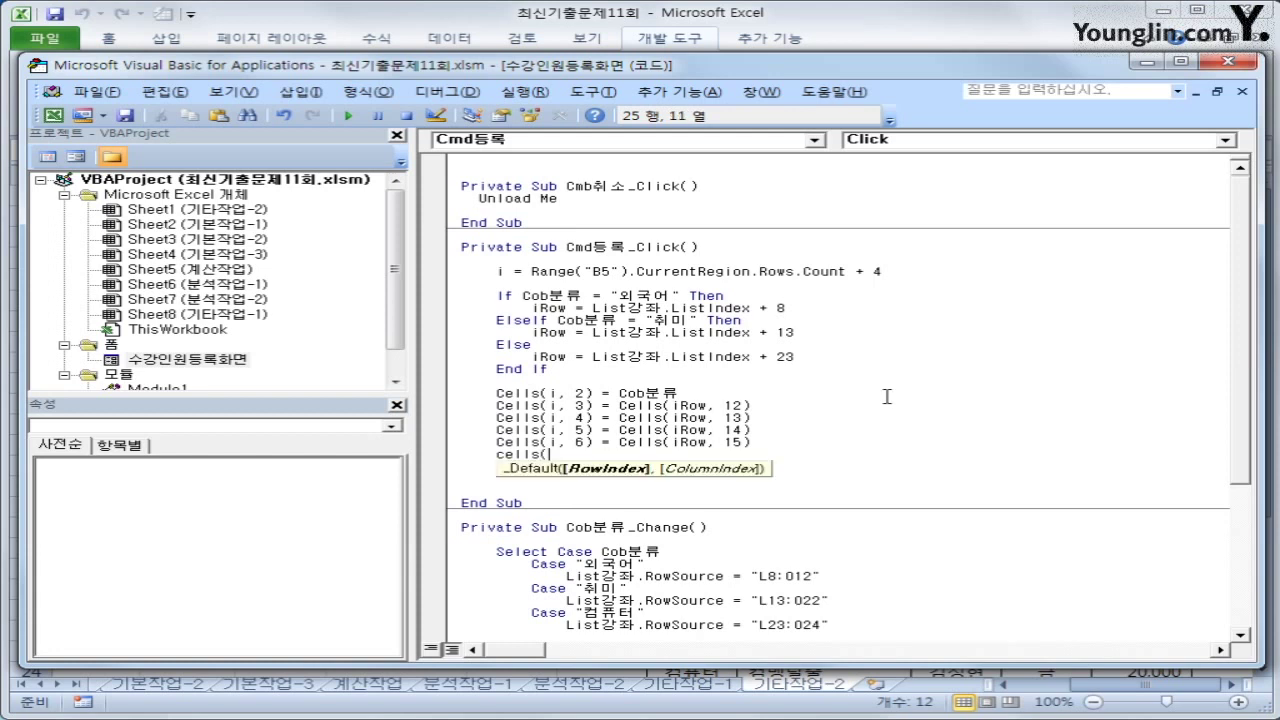
pyautogui.write('i,7) =')
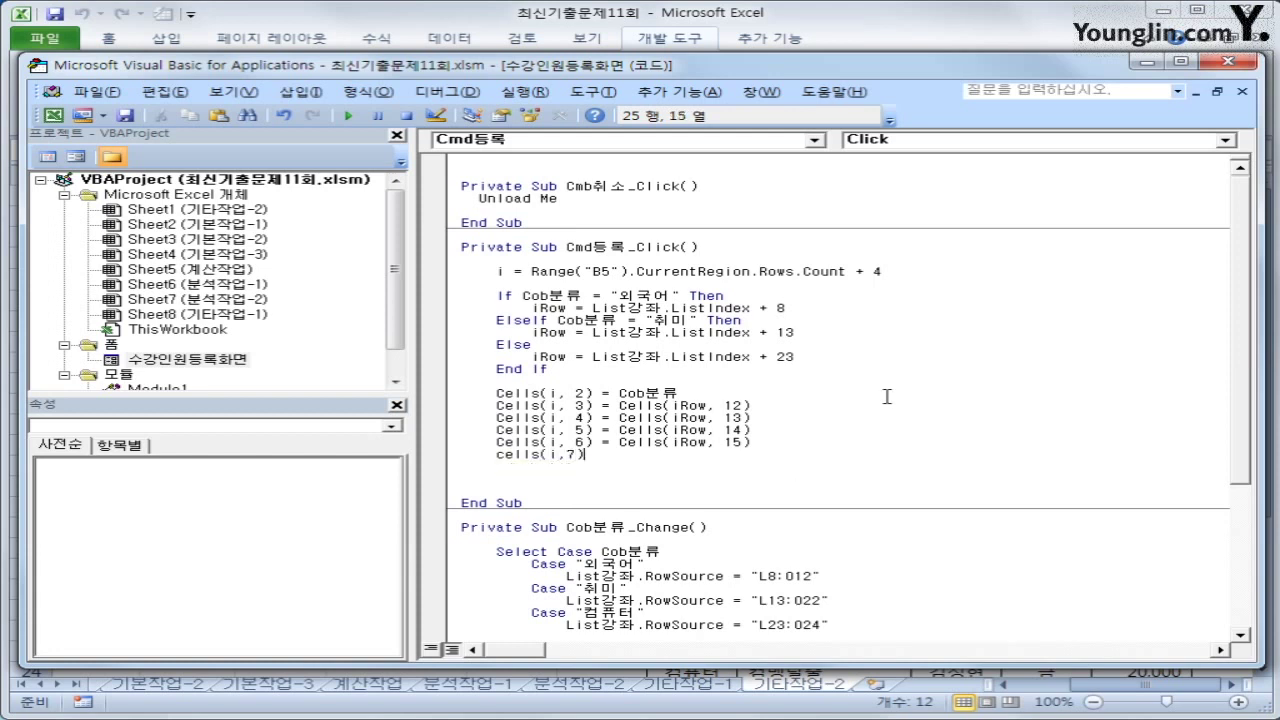
pyautogui.write(' textㅈ정원.')
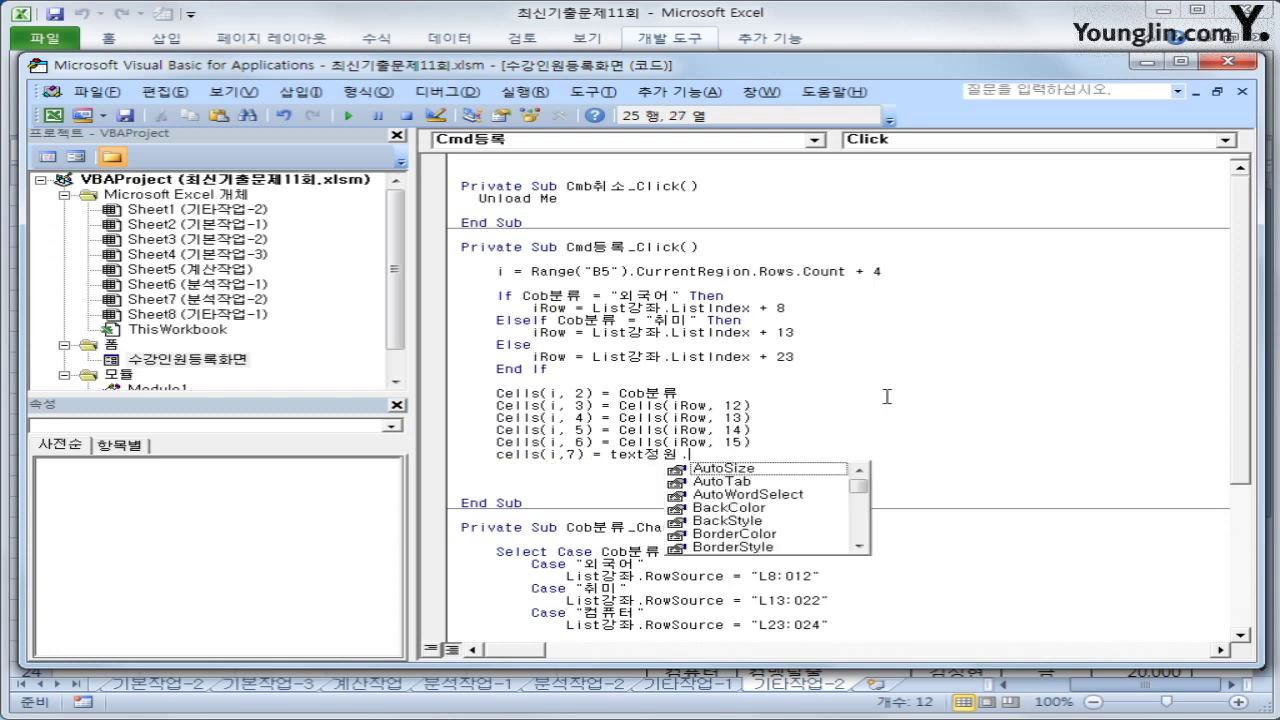
pyautogui.write('va')
pyautogui.press('Tab')
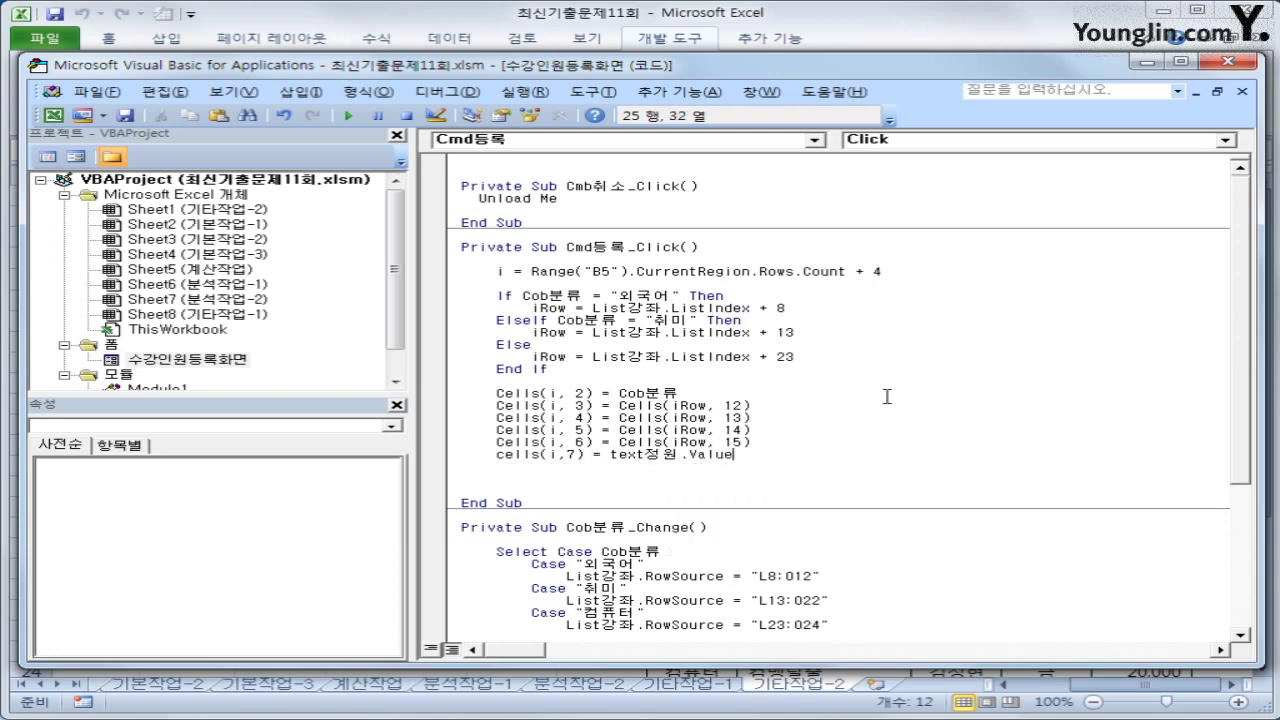
pyautogui.press('Return')
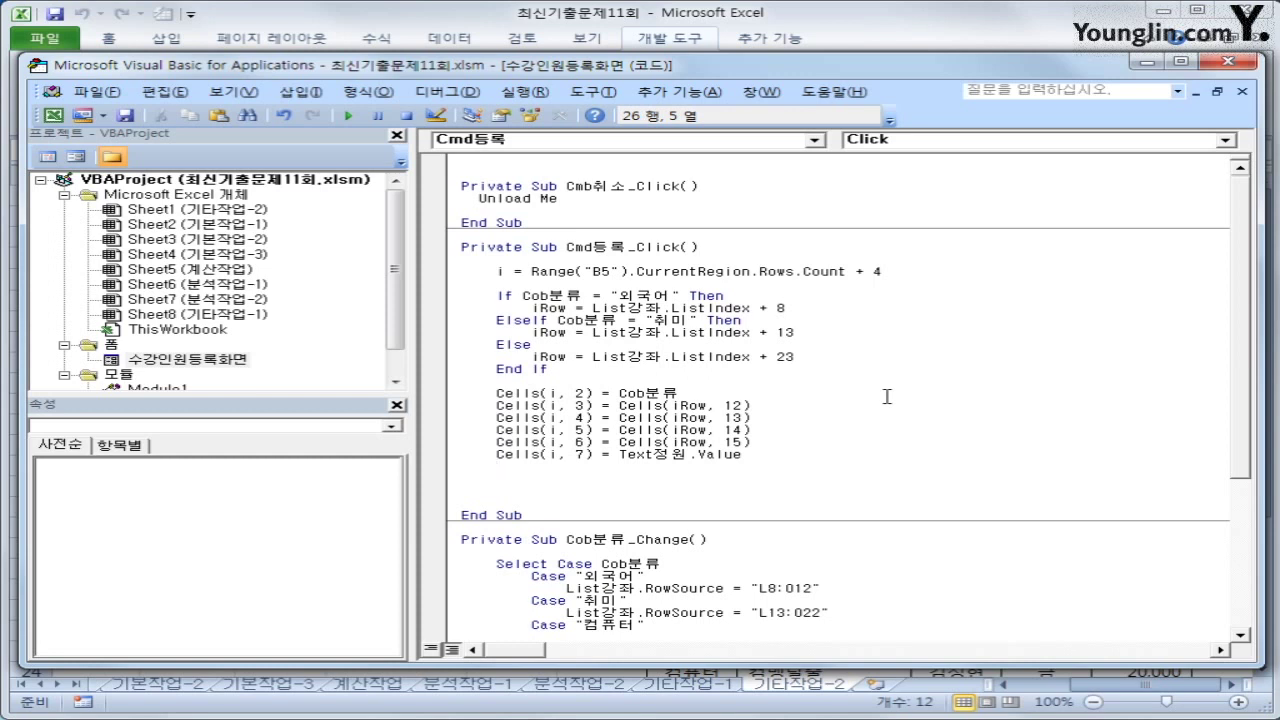
# - Add the line Cells(i, 8) = Cells(i, 7) * Cells(i, 6) to calculate the total course fee
pyautogui.write('cells(i,8')
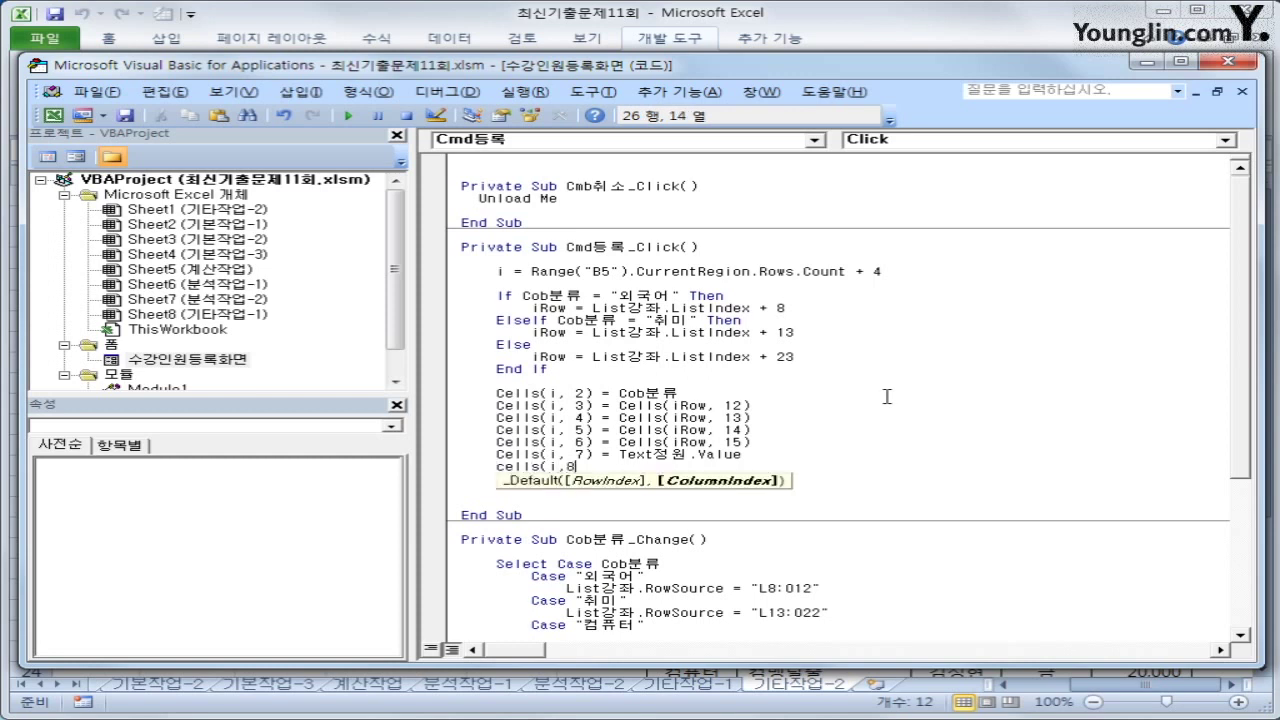
pyautogui.write(') = cell')
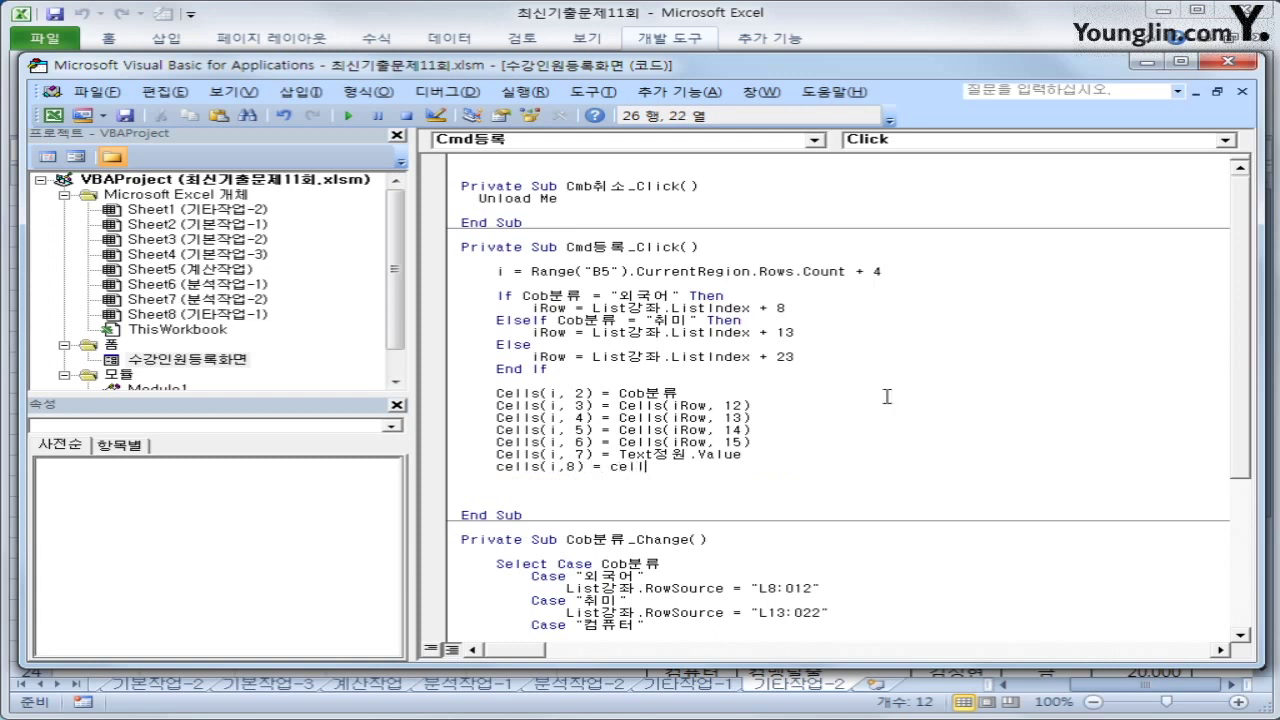
pyautogui.write('s(i,')
pyautogui.write('7) + cells(')
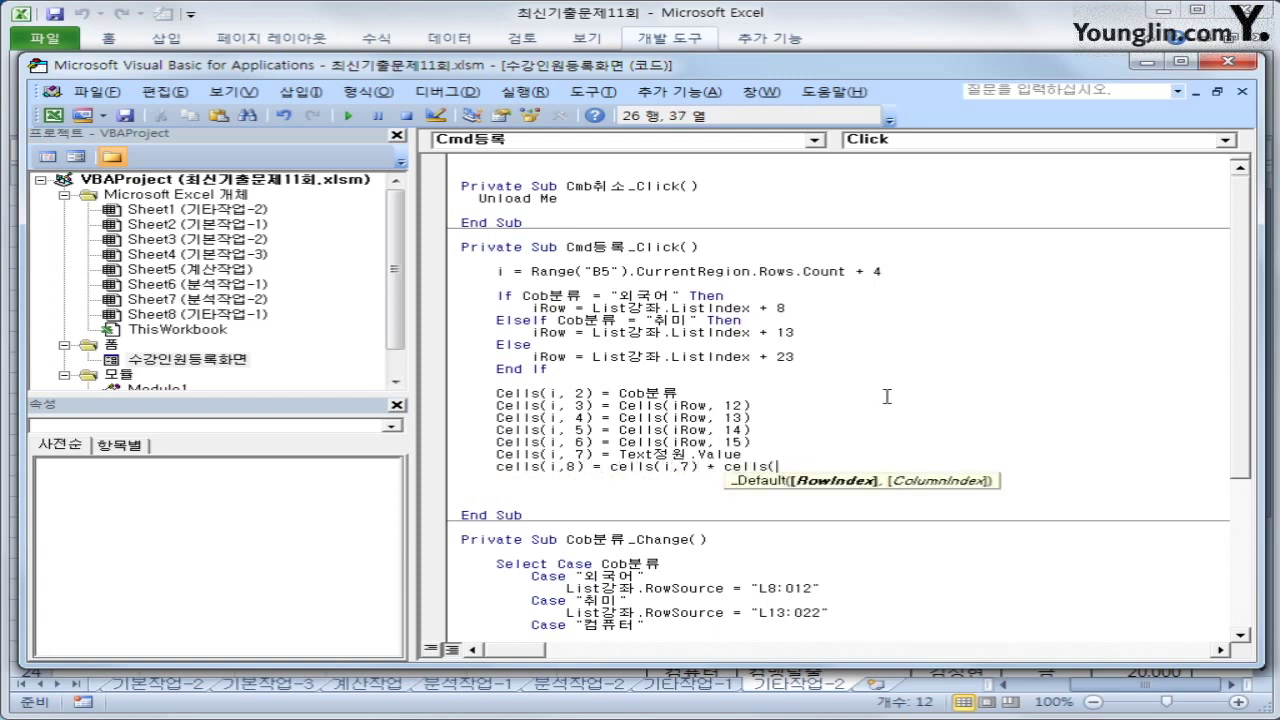
pyautogui.write('i,6)')
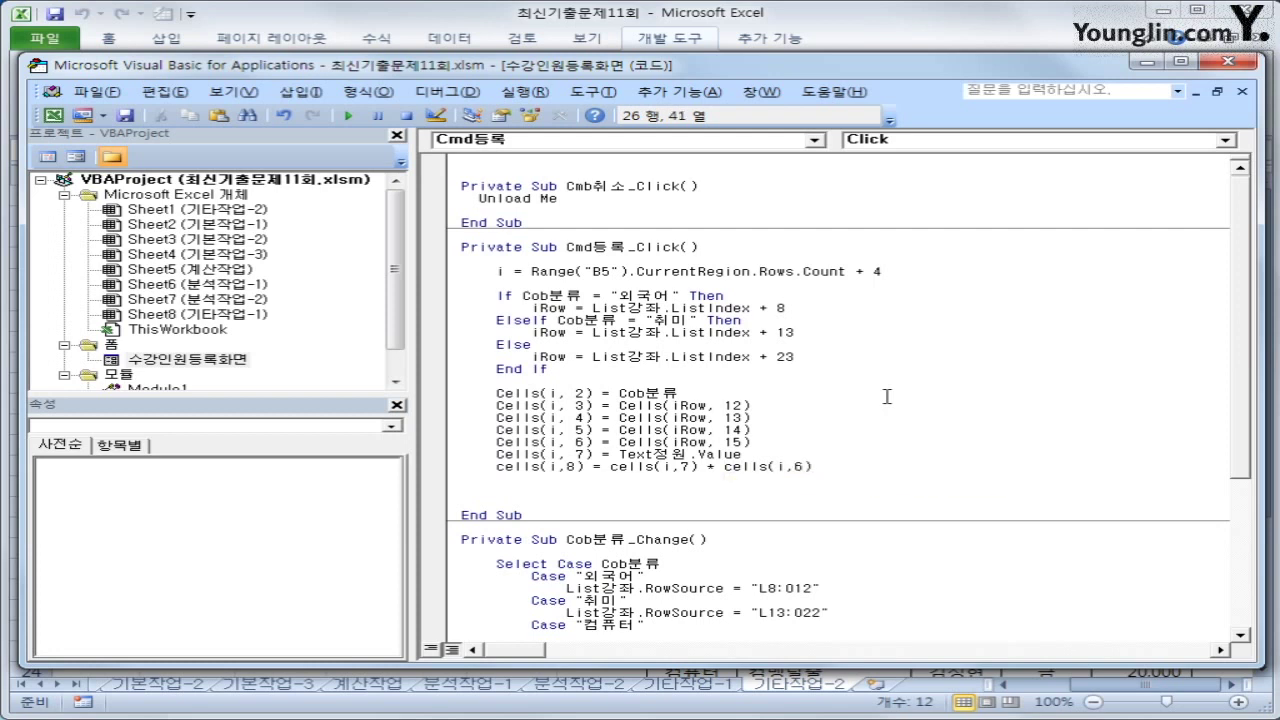
pyautogui.press('Return')
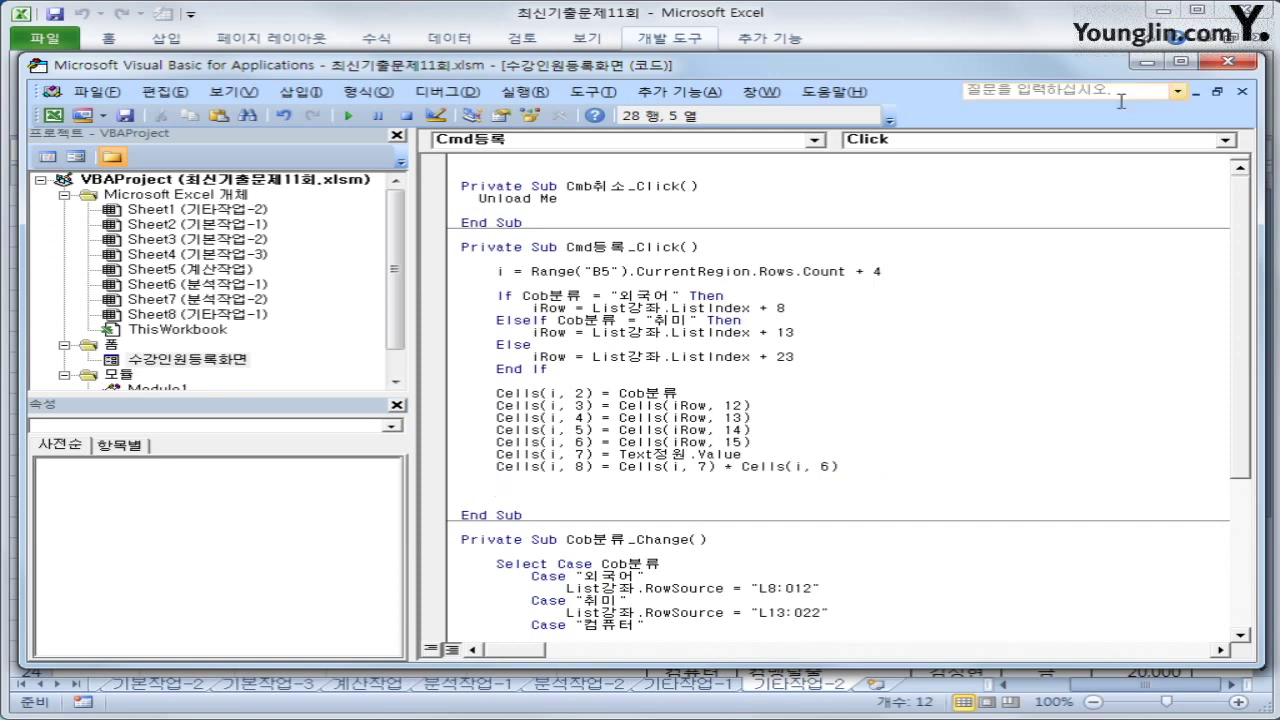
# - Close the code editor and compare the [표1] column headers with those of the course source table on the worksheet
pyautogui.click(1240, 64)
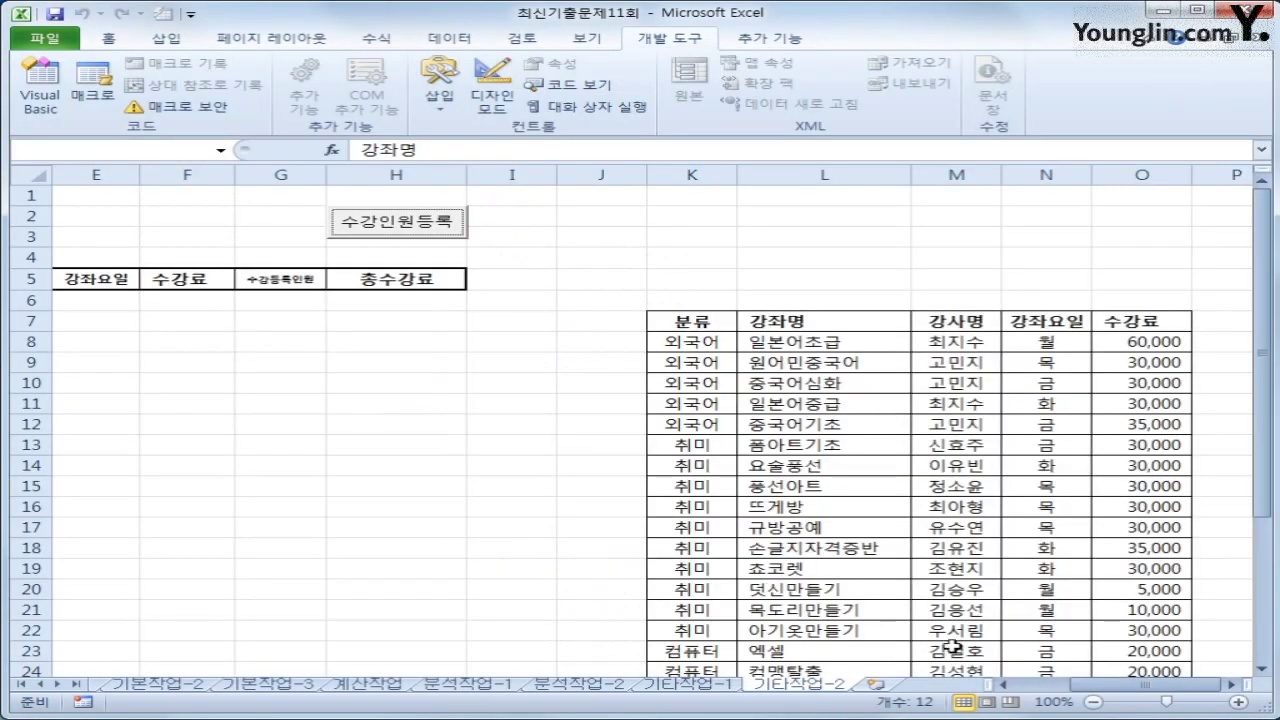
pyautogui.moveTo(1100, 686); pyautogui.dragTo(1033, 692)
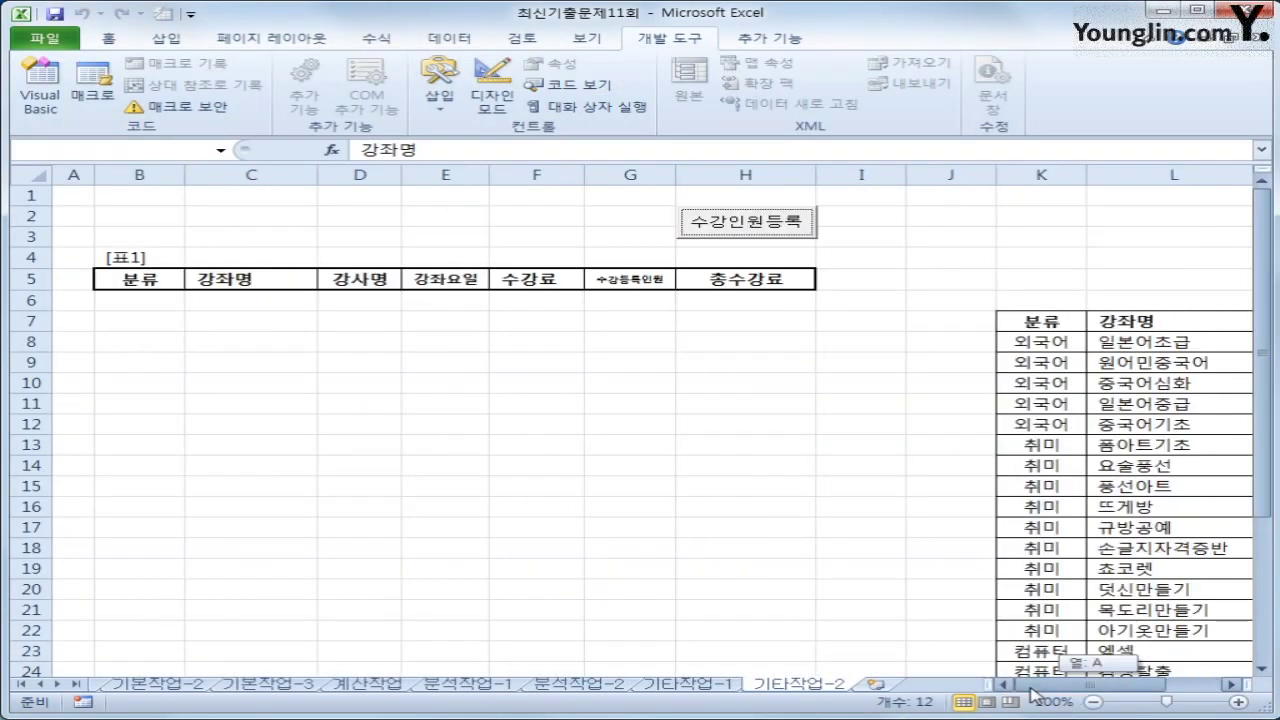
pyautogui.click(277, 282)
pyautogui.click(362, 279)
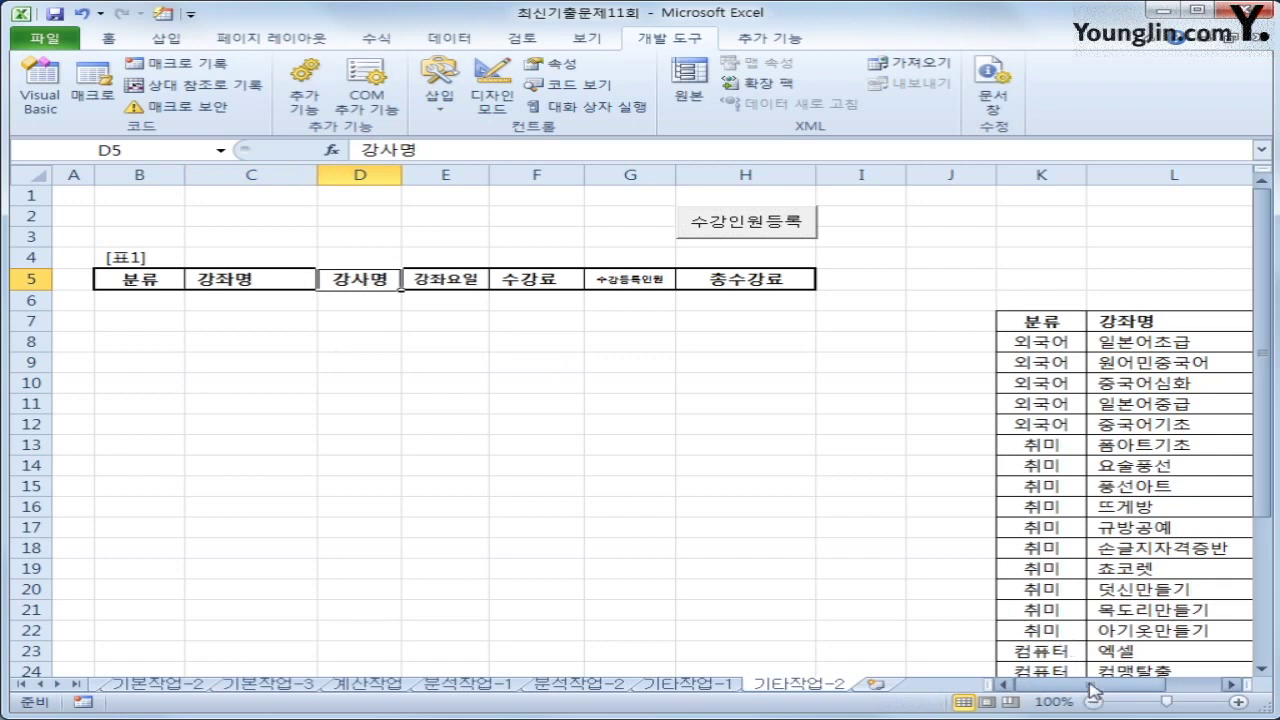
pyautogui.moveTo(1094, 694); pyautogui.dragTo(1125, 692)
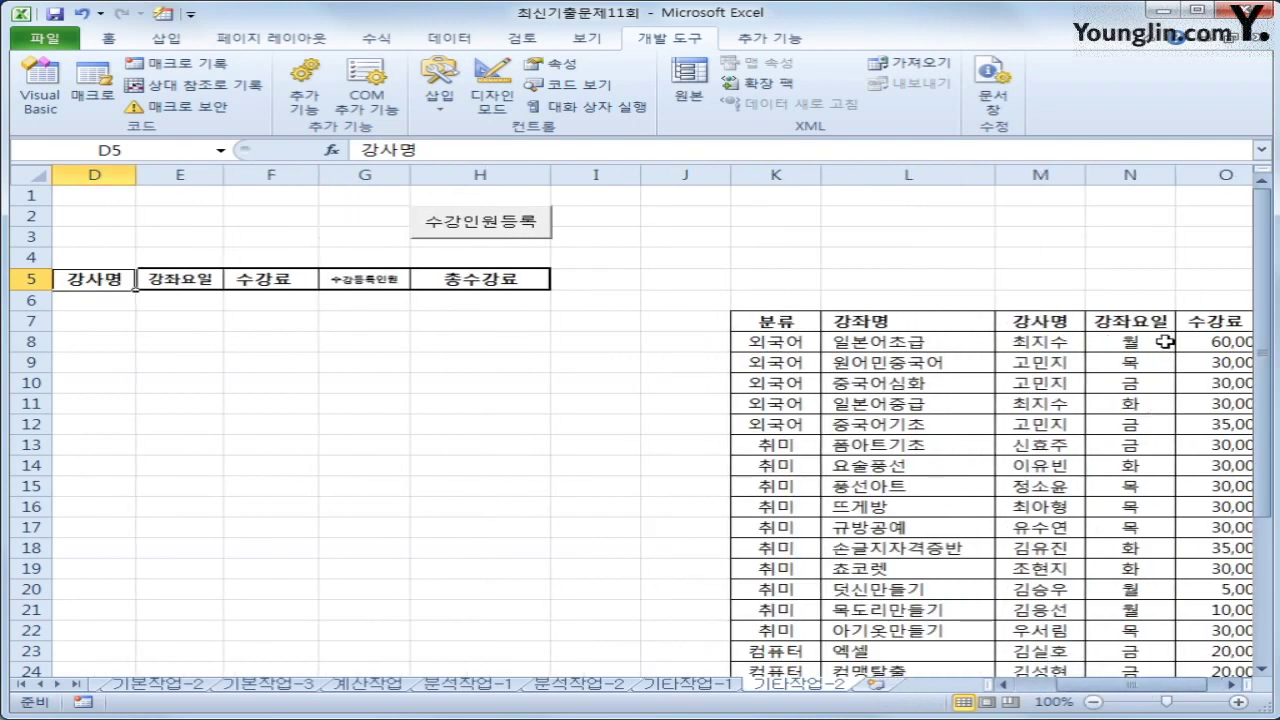
pyautogui.click(1132, 321)
pyautogui.click(1205, 321)
pyautogui.click(350, 281)
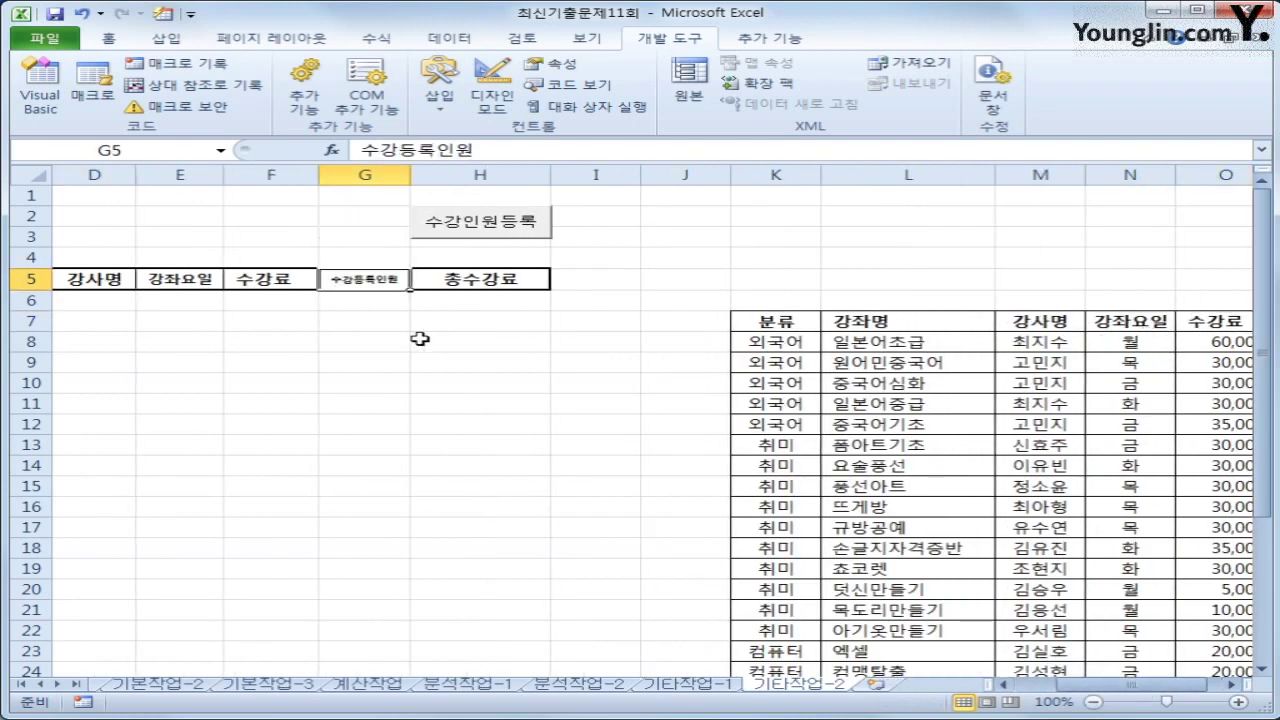
# - Open the 수강인원등록 form, register the 외국어 course 일본어초급 with 3 people, and close the form
pyautogui.click(482, 232)
pyautogui.click(729, 302)
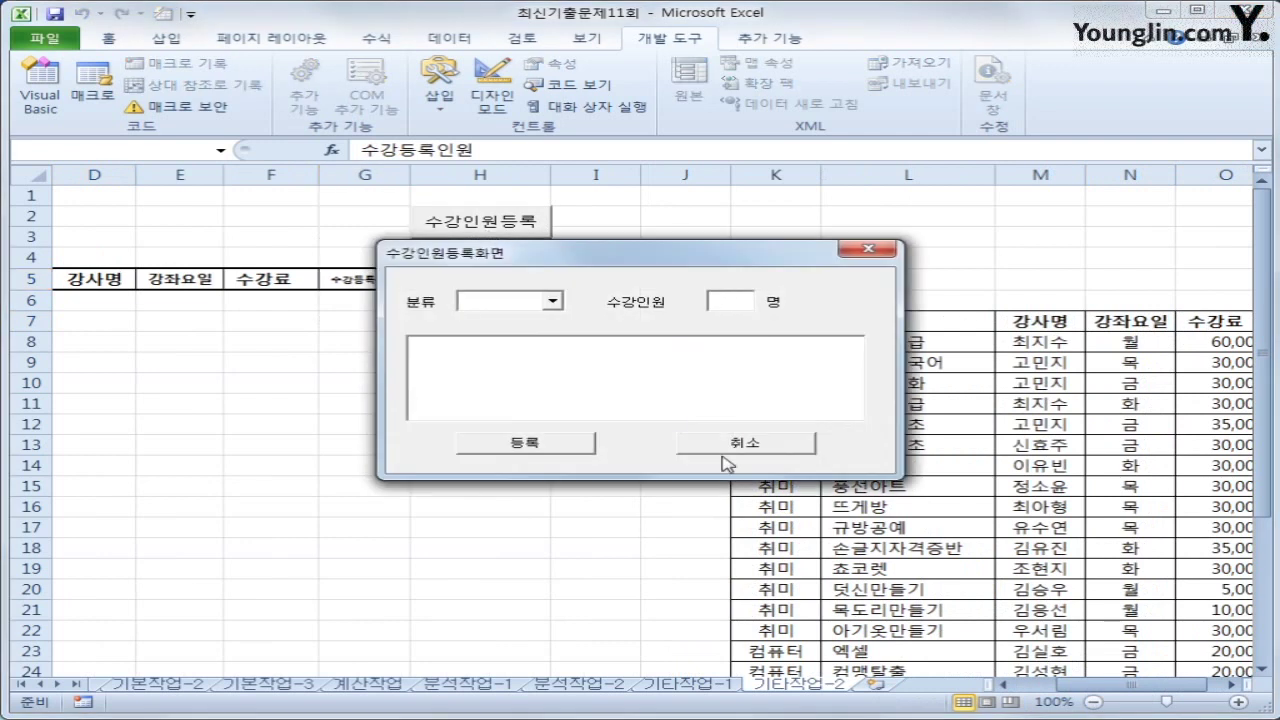
pyautogui.moveTo(606, 251); pyautogui.dragTo(749, 267)
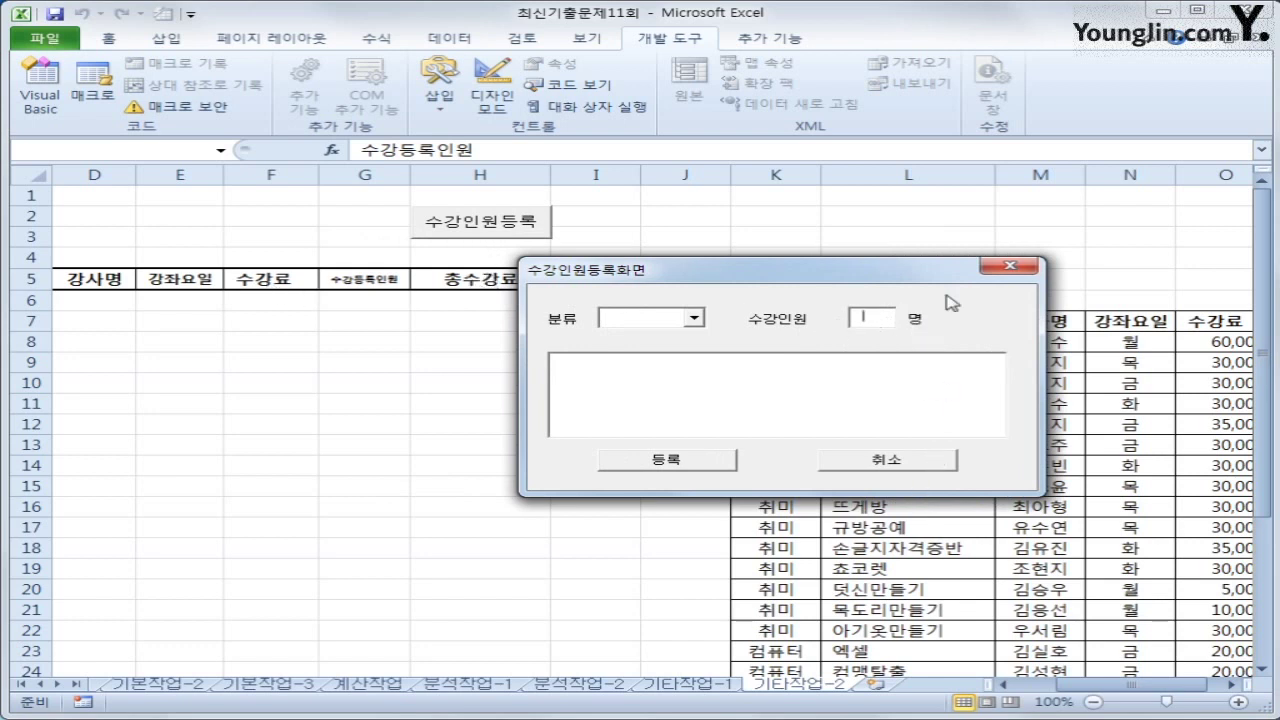
pyautogui.click(692, 318)
pyautogui.click(650, 334)
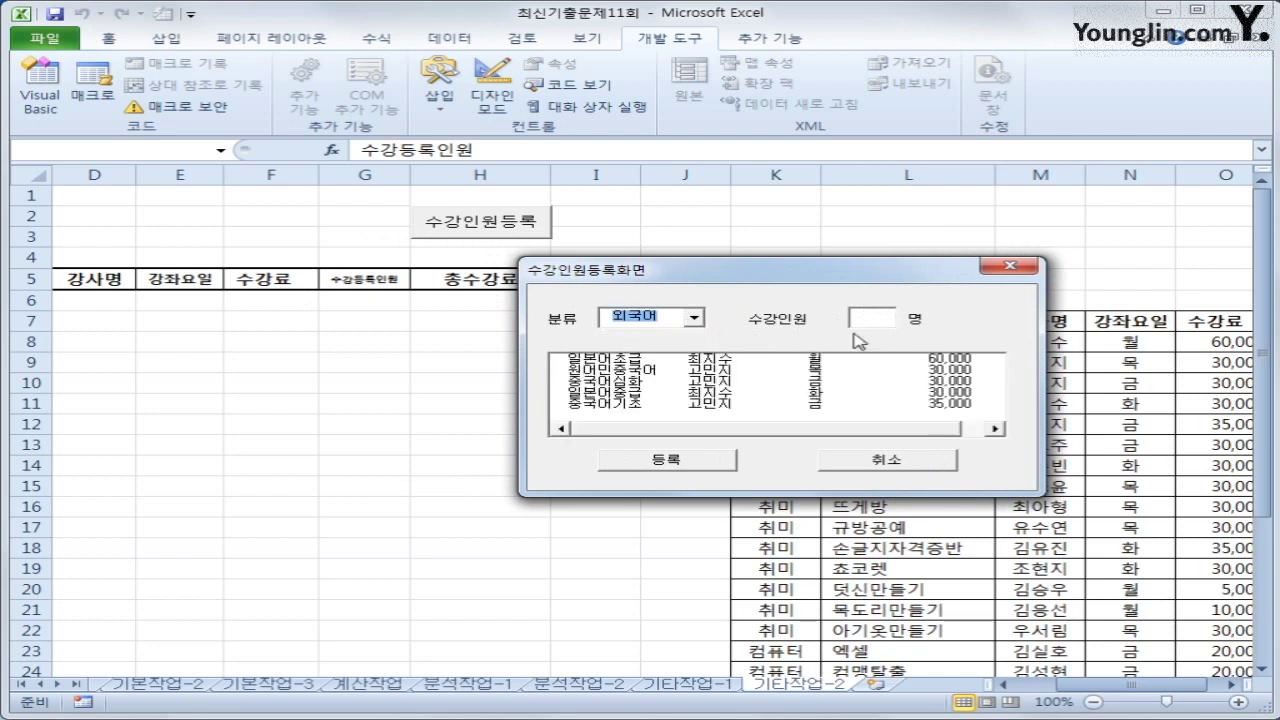
pyautogui.click(862, 320)
pyautogui.write('3')
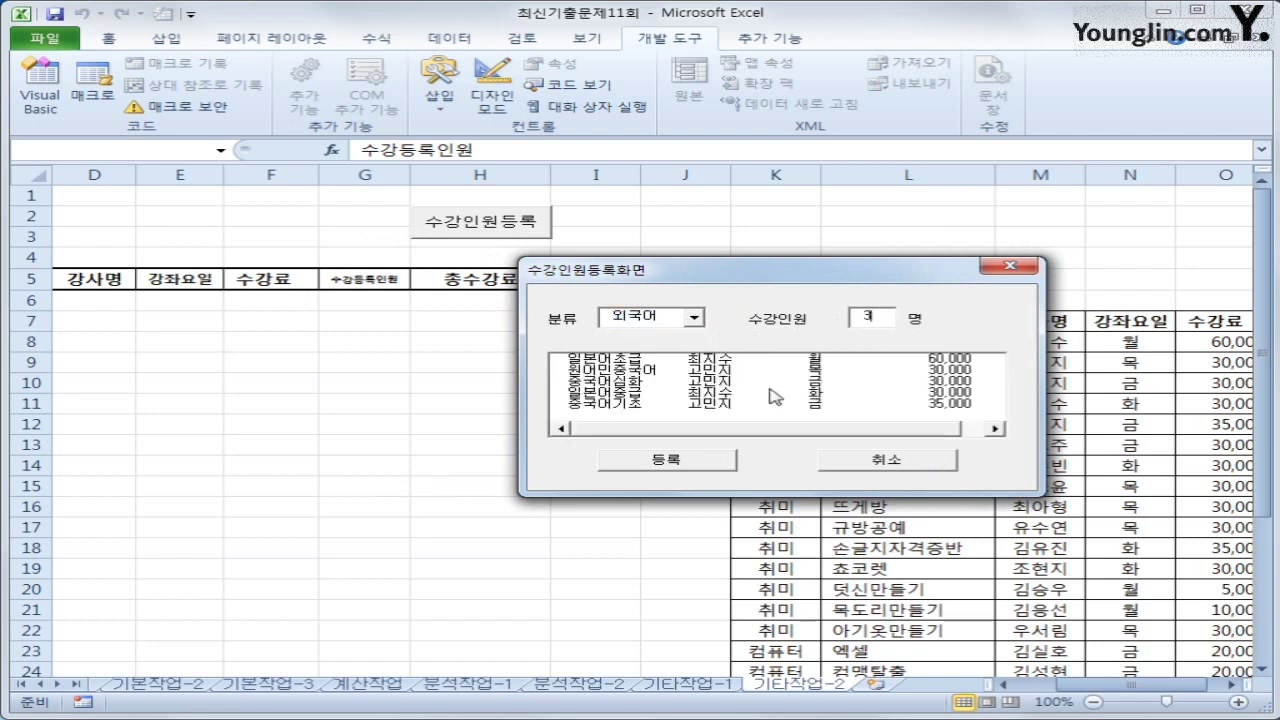
pyautogui.click(686, 360)
pyautogui.click(703, 467)
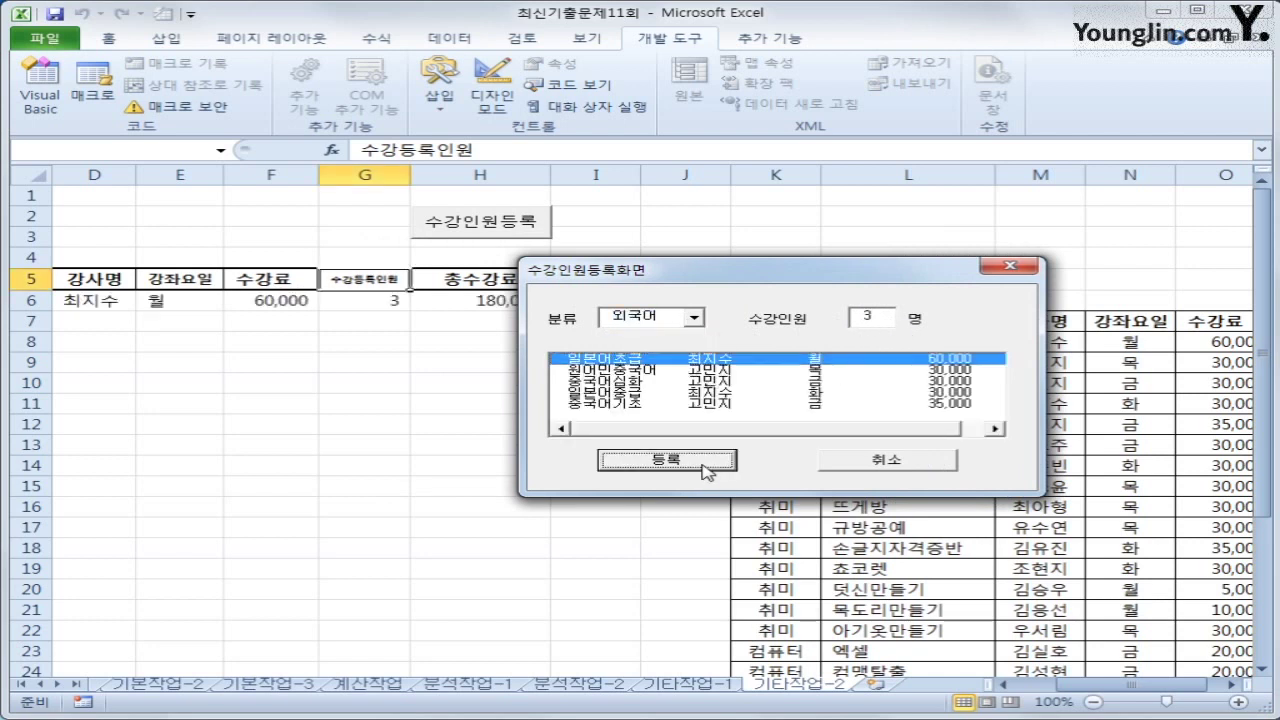
pyautogui.click(868, 468)
# - Check the headcount and total fee written to row 6 of [표1]
pyautogui.moveTo(1052, 688); pyautogui.dragTo(1083, 690)
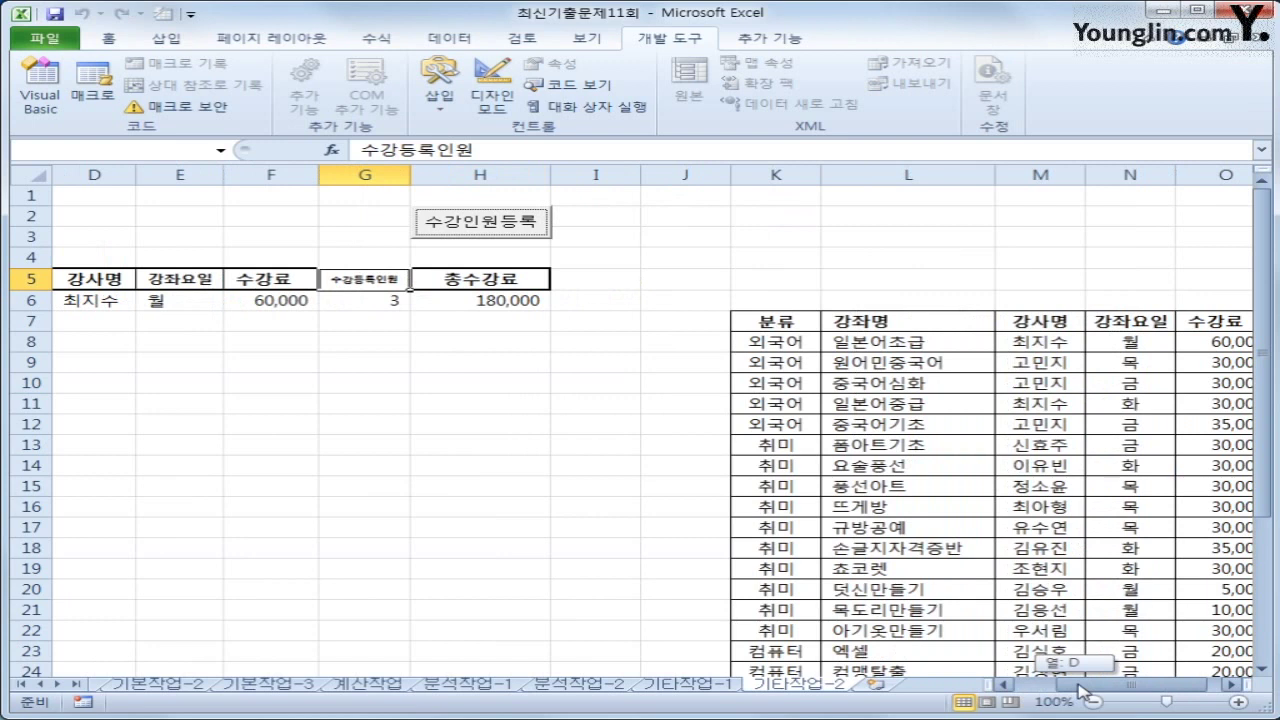
pyautogui.moveTo(1083, 690); pyautogui.dragTo(1083, 690)
pyautogui.click(362, 300)
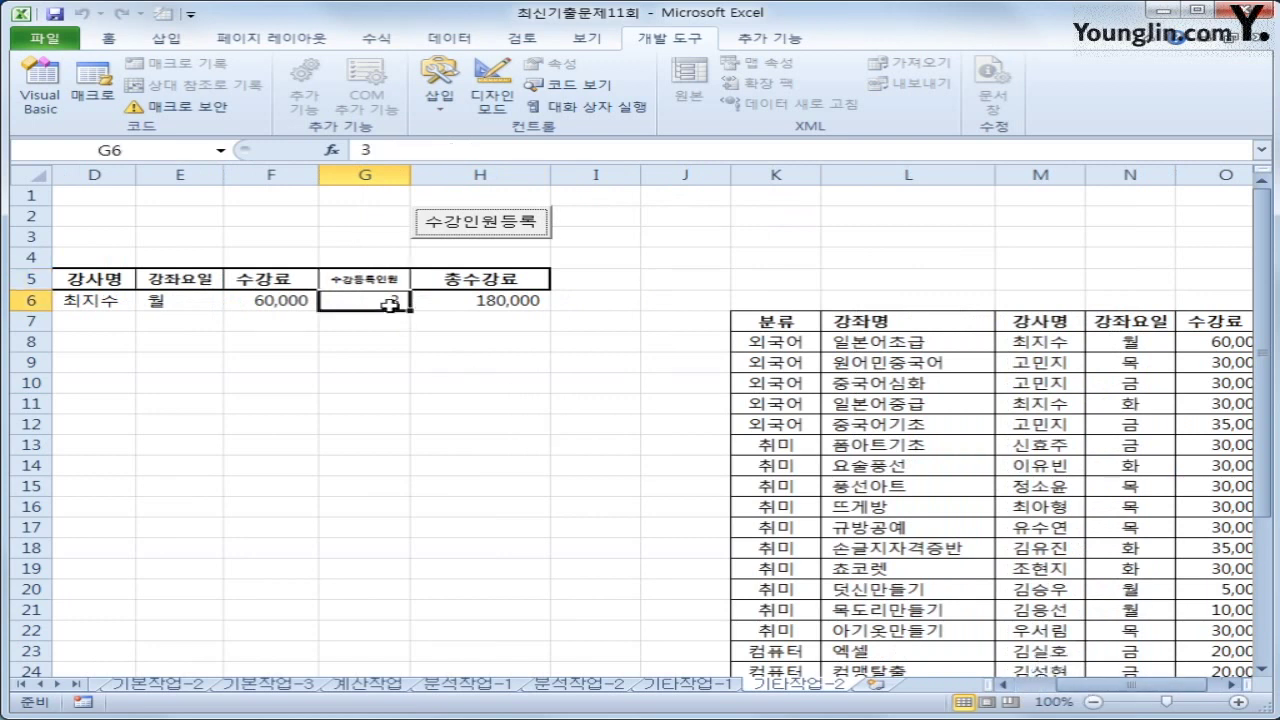
pyautogui.click(426, 301)
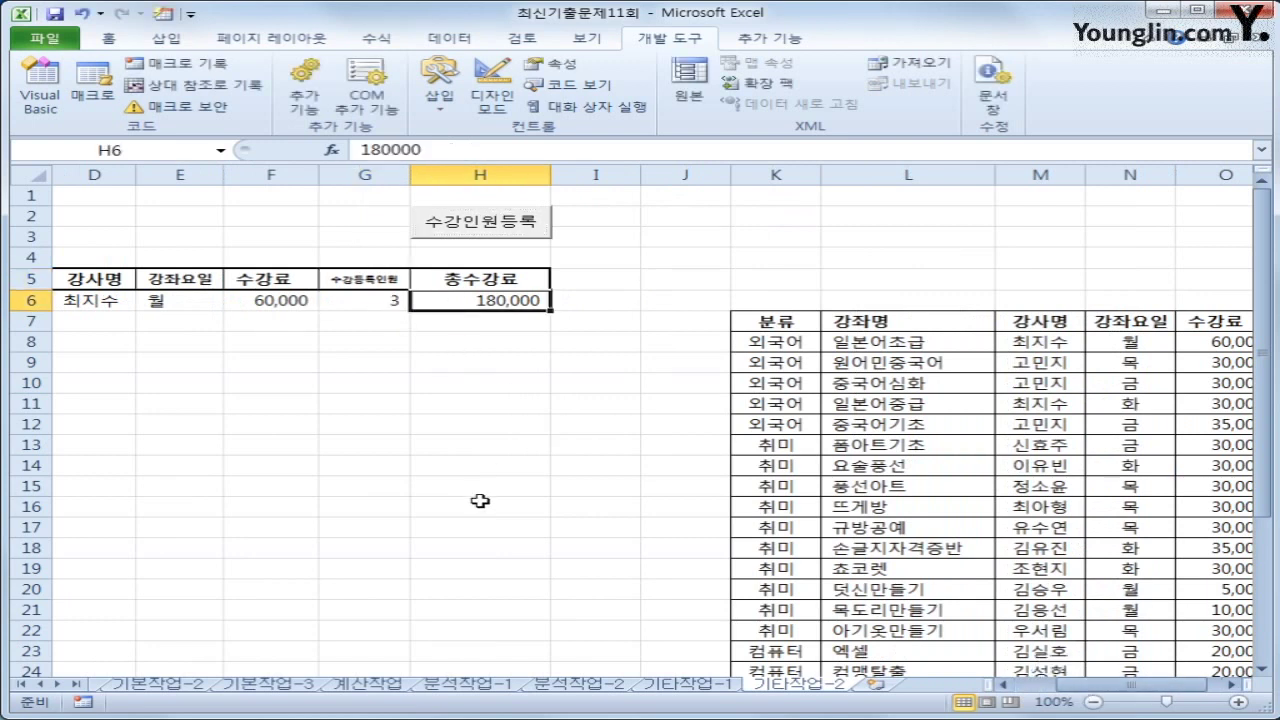
# - Reopen the registration form, register the 취미 course 요술풍선 with 5 people, and close the form
pyautogui.click(485, 224)
pyautogui.click(510, 300)
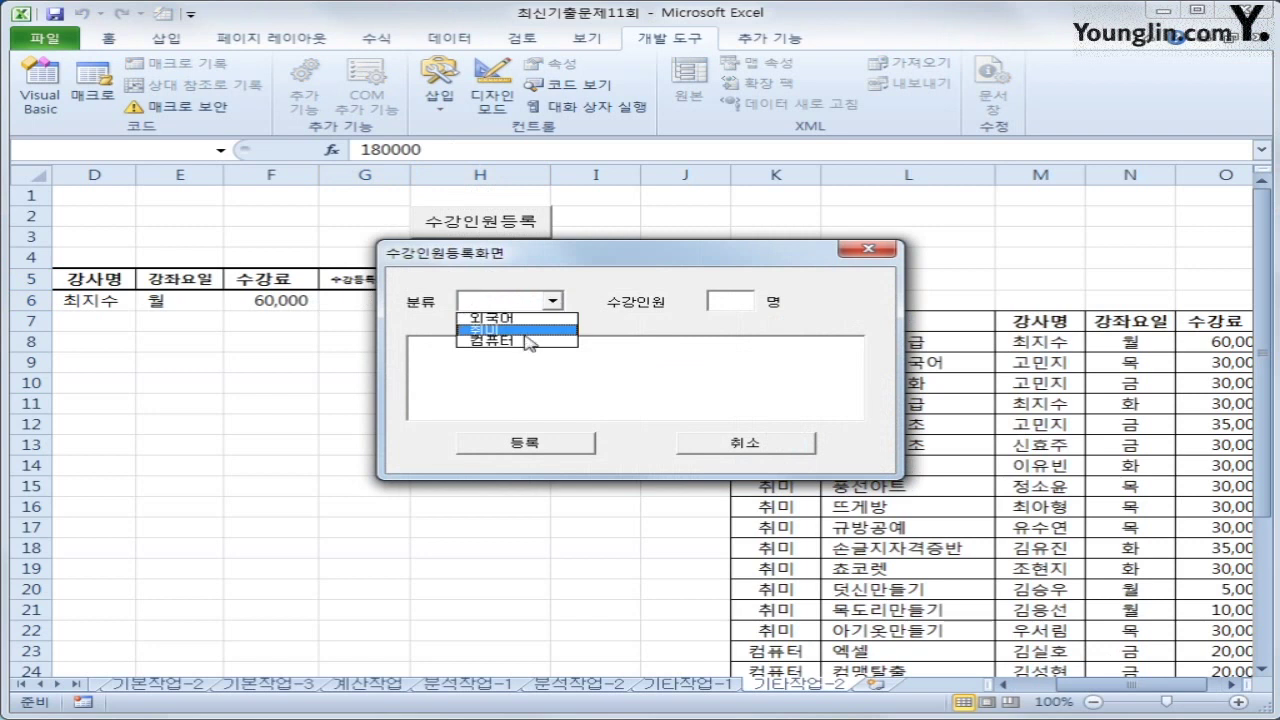
pyautogui.click(523, 333)
pyautogui.click(492, 356)
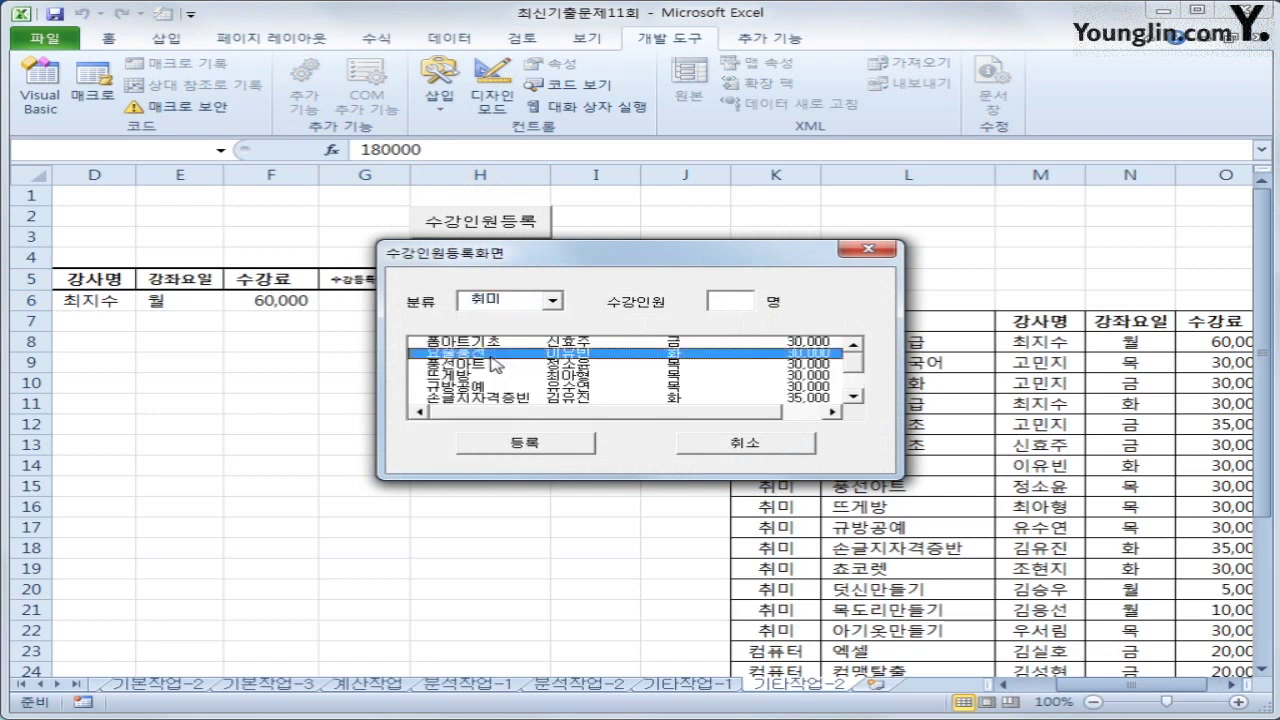
pyautogui.click(742, 300)
pyautogui.write('5')
pyautogui.click(567, 448)
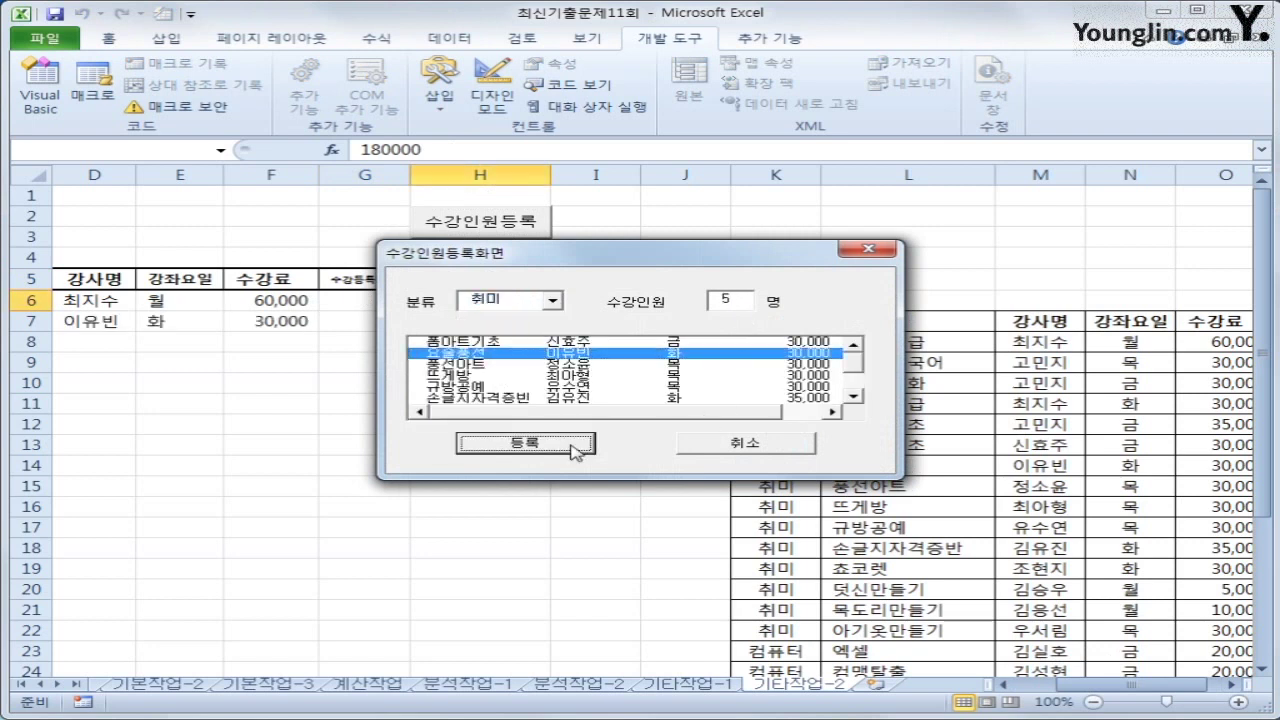
pyautogui.click(796, 455)
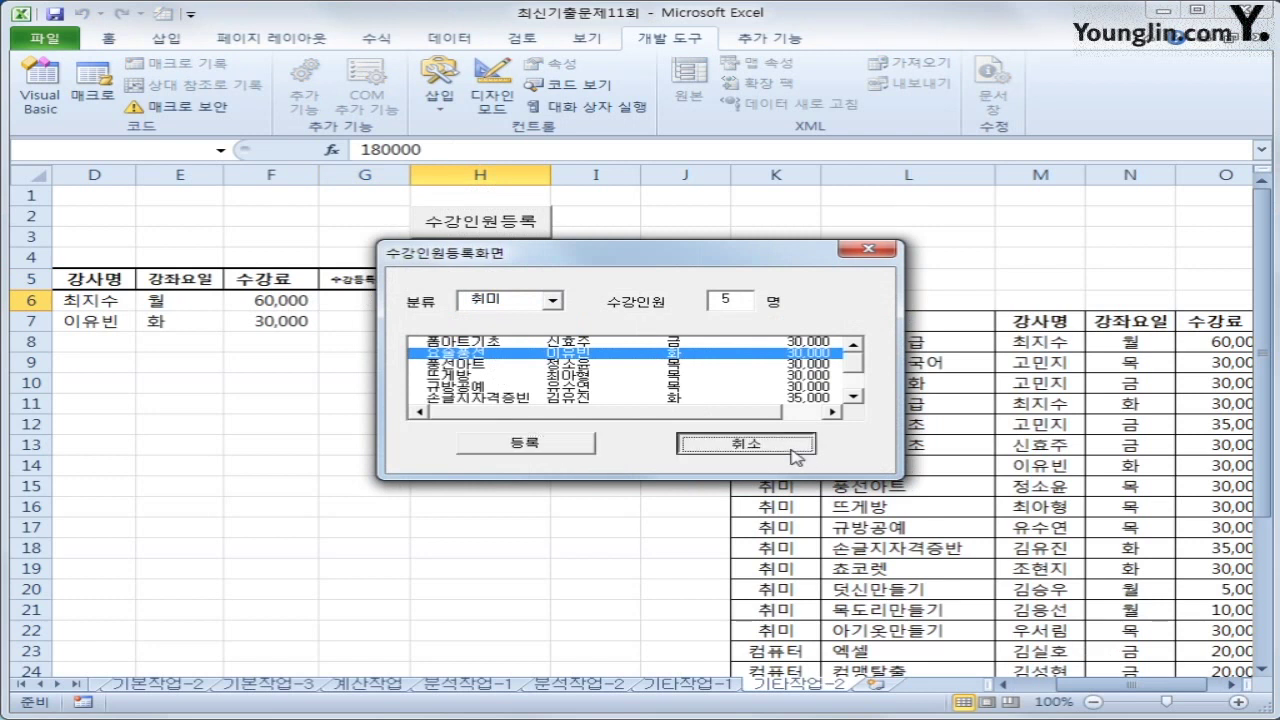
# - Compare the 요술풍선 row of the source table with the newly registered row in [표1]
pyautogui.click(895, 466)
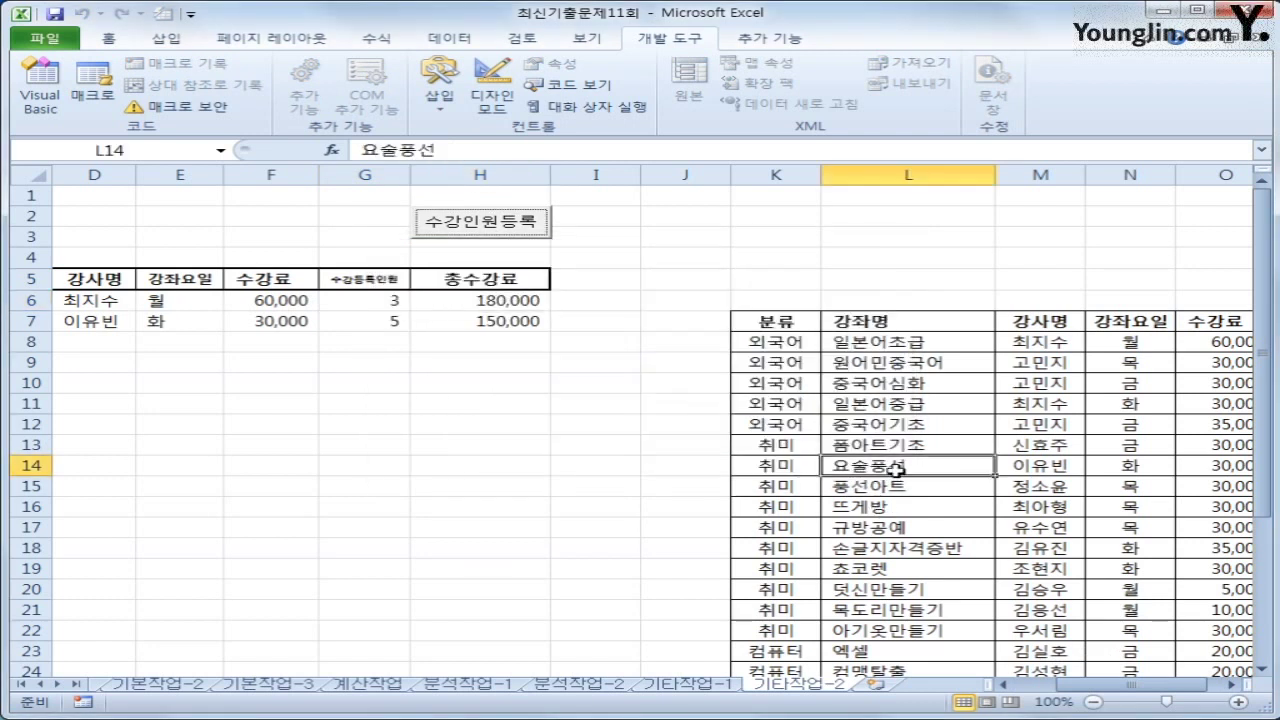
pyautogui.moveTo(895, 466); pyautogui.dragTo(1181, 473)
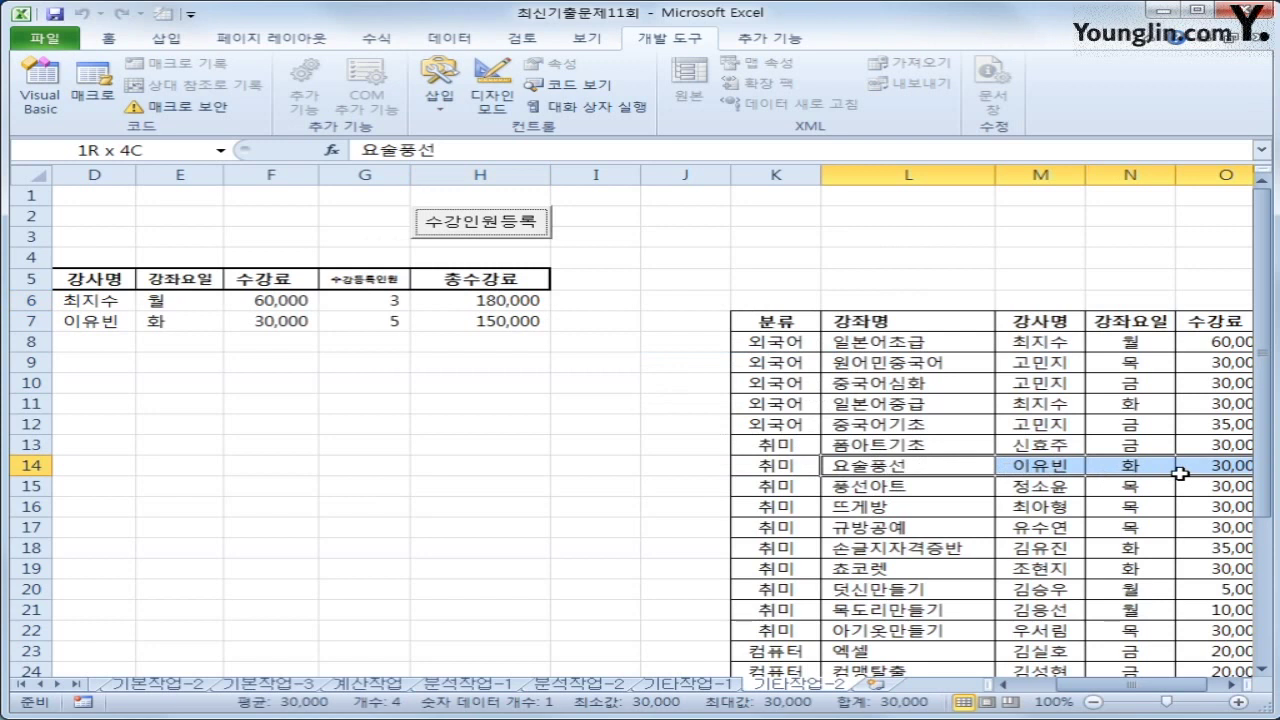
pyautogui.click(525, 488)
pyautogui.moveTo(1074, 686); pyautogui.dragTo(1045, 690)
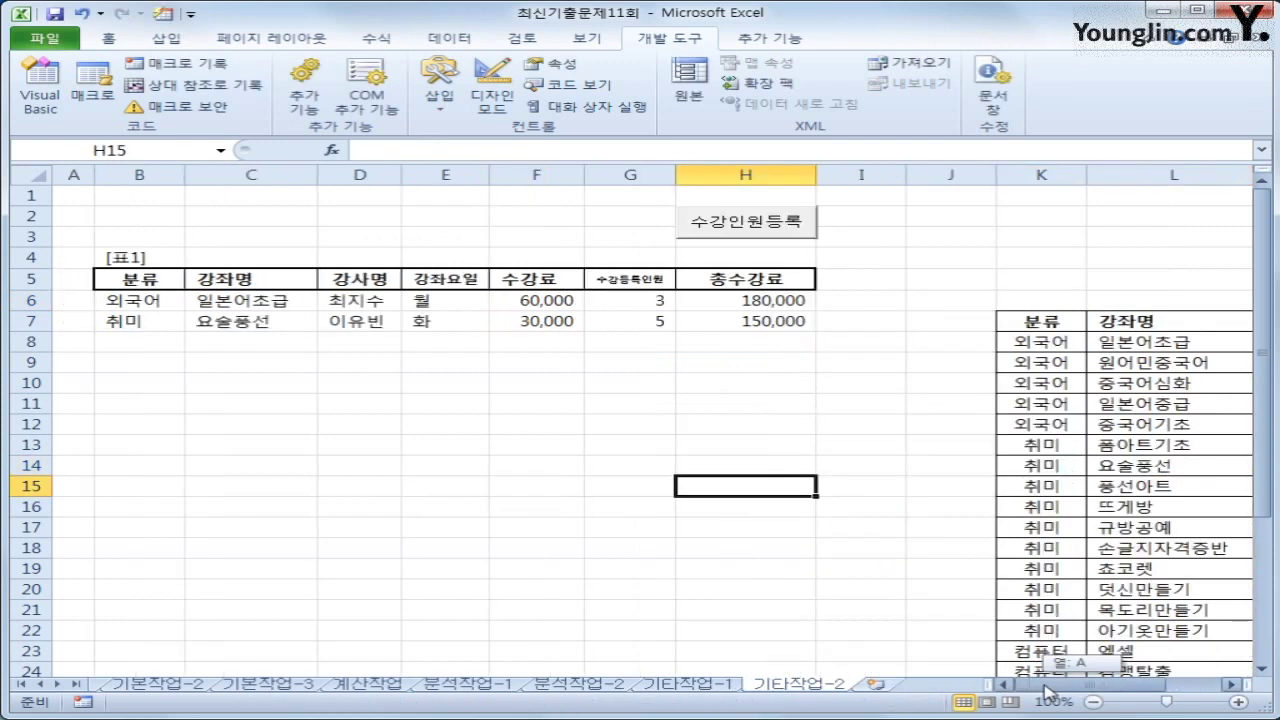